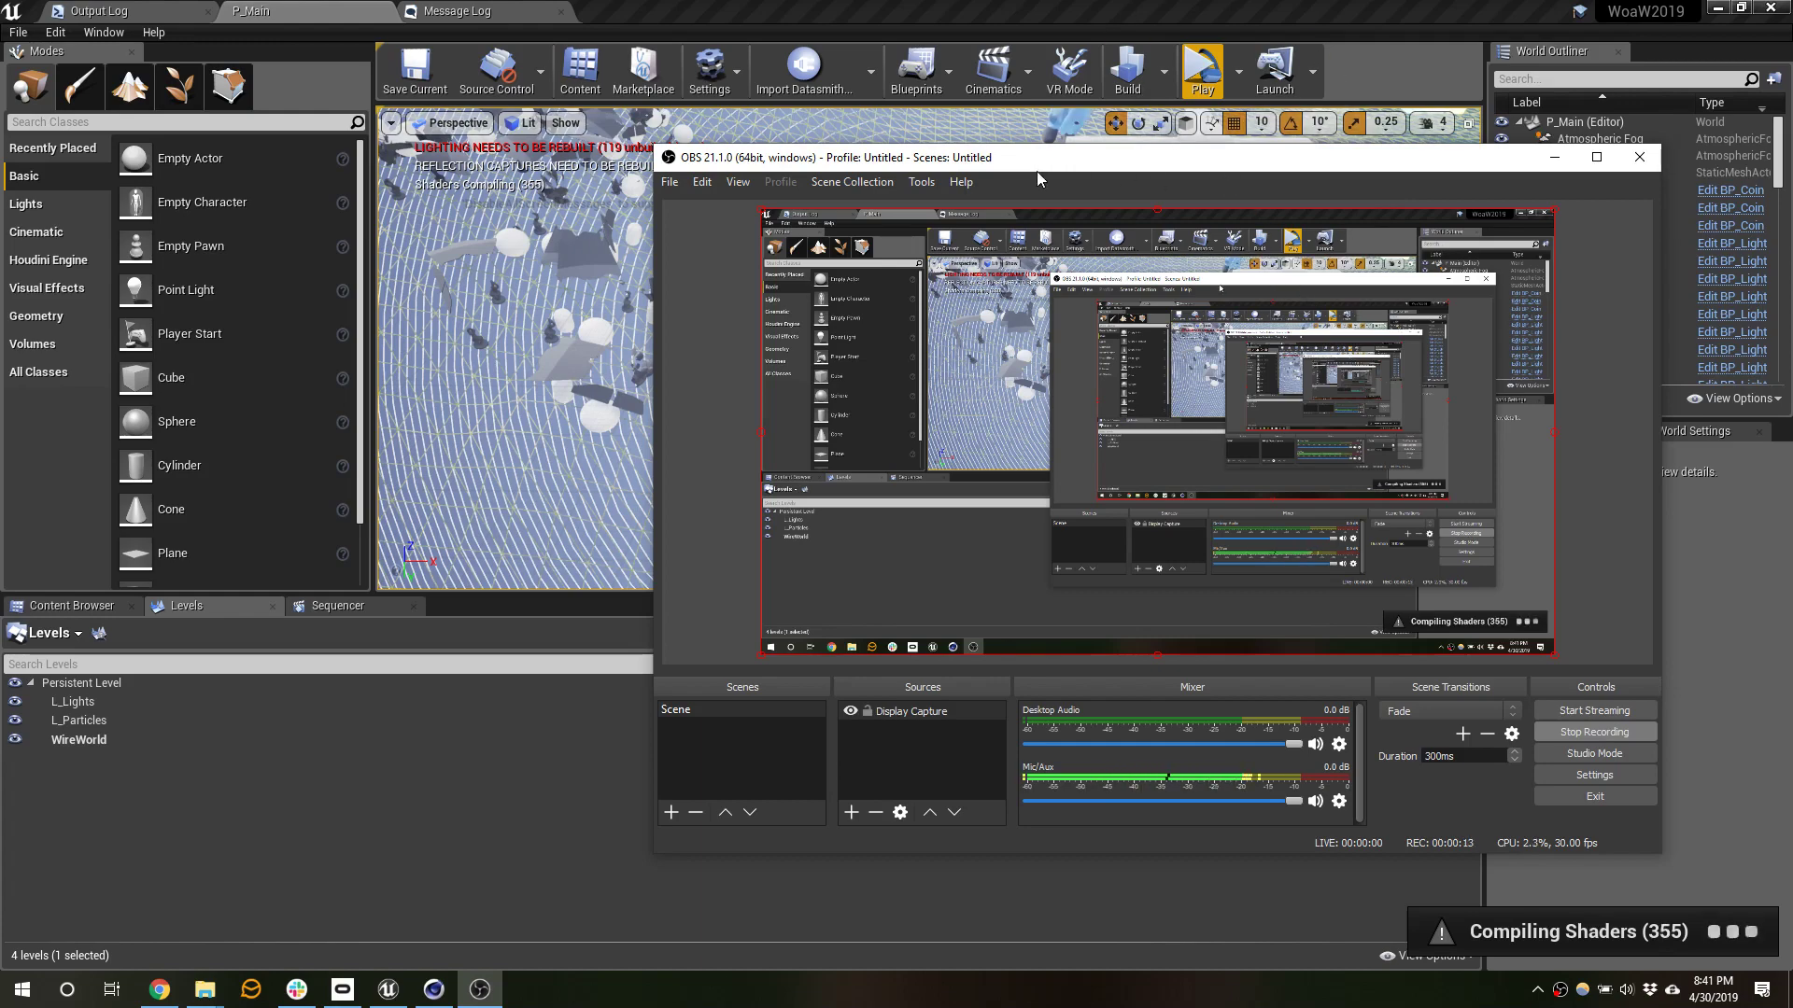
- Switch from OBS to the Unreal Editor and turn on the FPS display in the viewport
{"action": "left_click_drag", "start_coordinate": [1047, 171], "coordinate": [528, 201]}
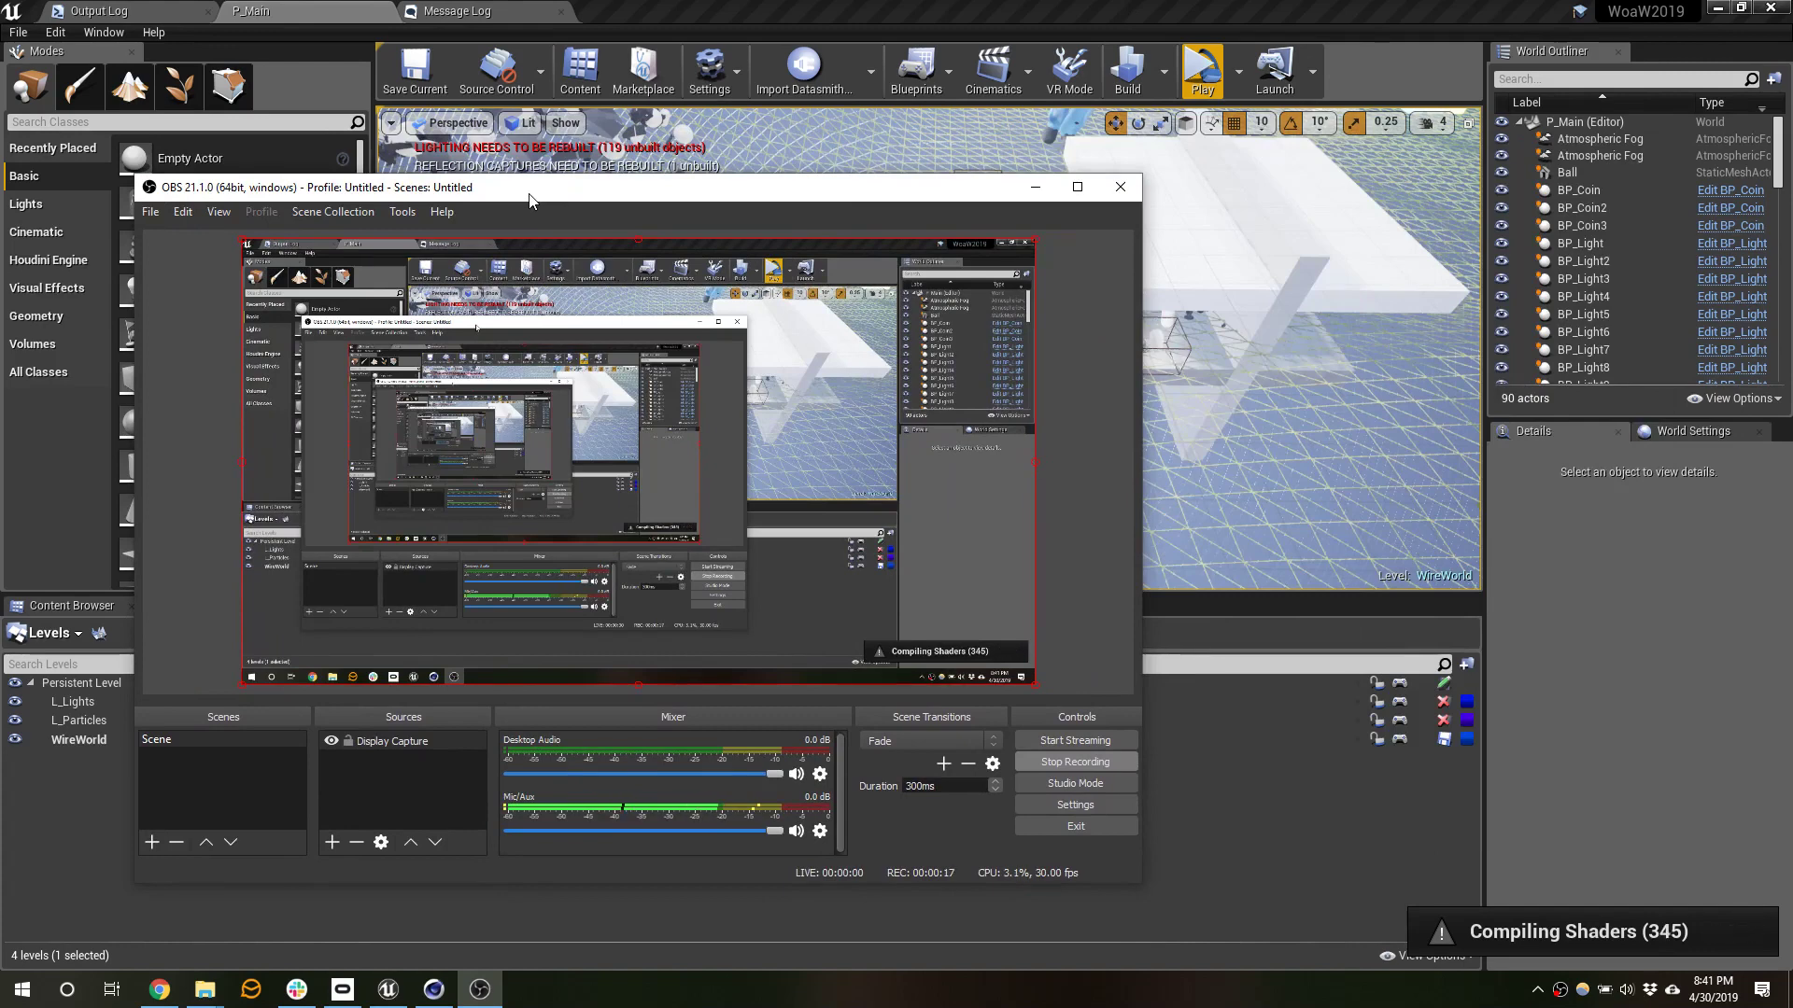
{"action": "left_click", "coordinate": [667, 2]}
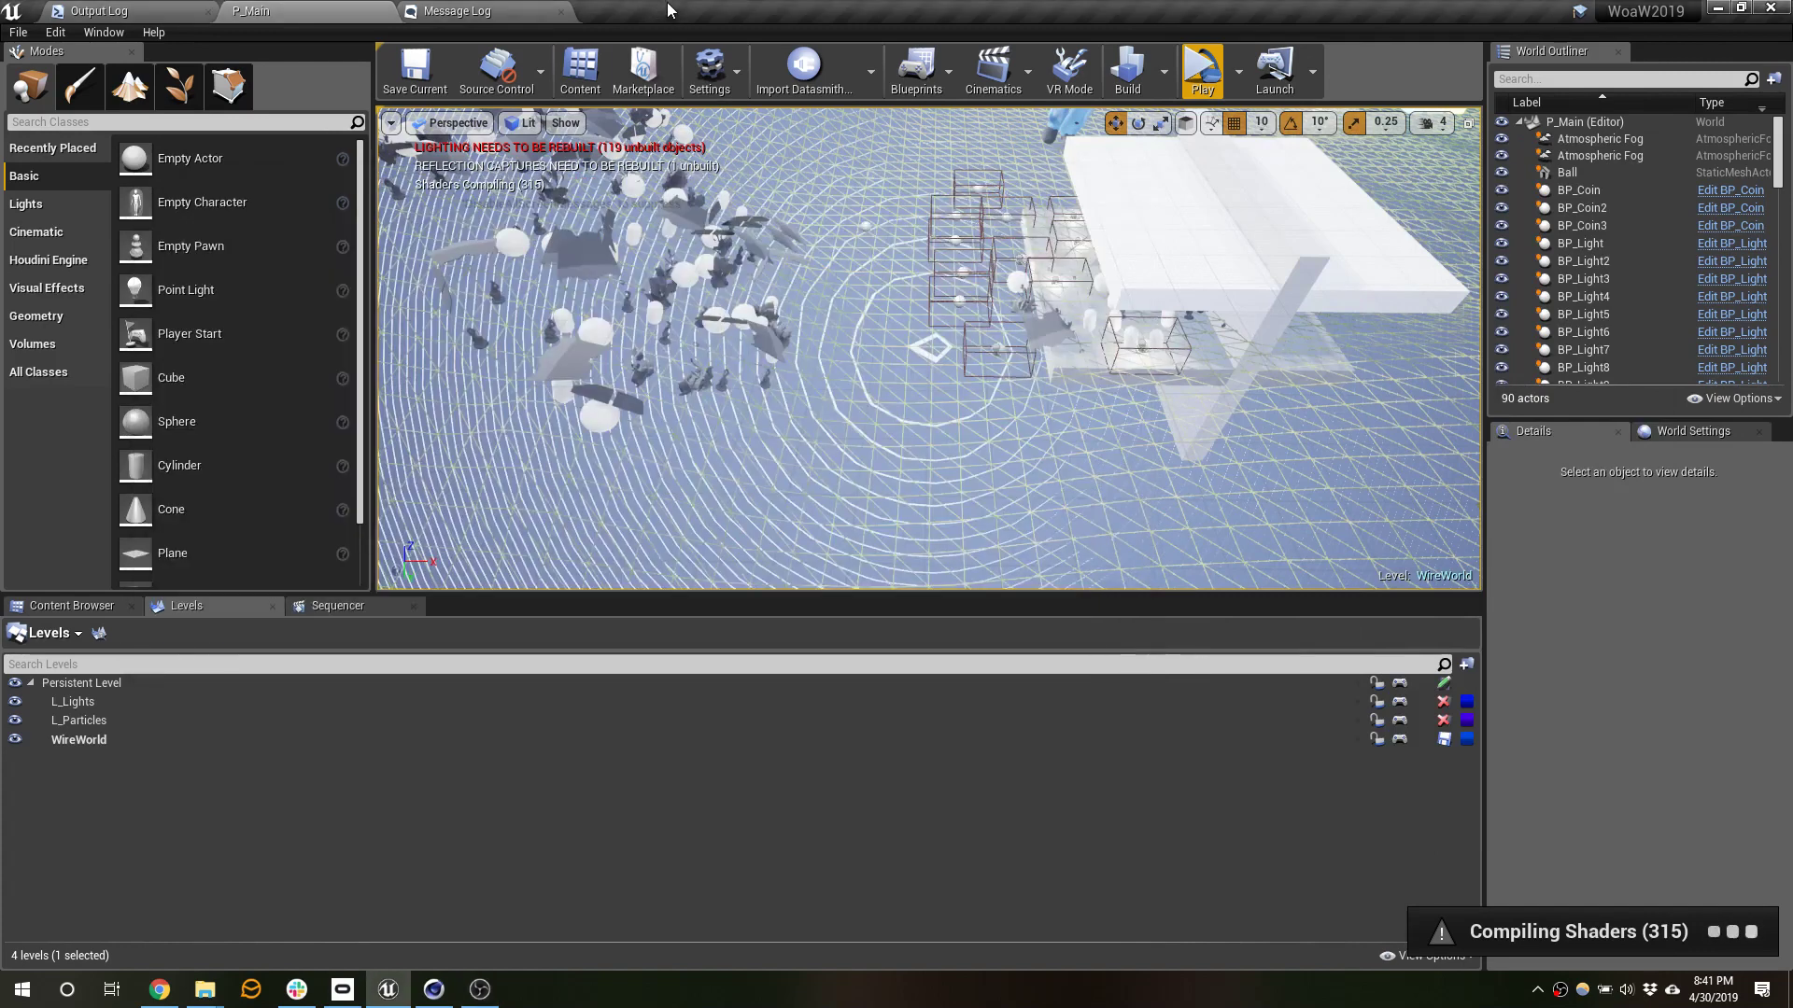
{"action": "left_click", "coordinate": [389, 131]}
{"action": "left_click", "coordinate": [390, 124]}
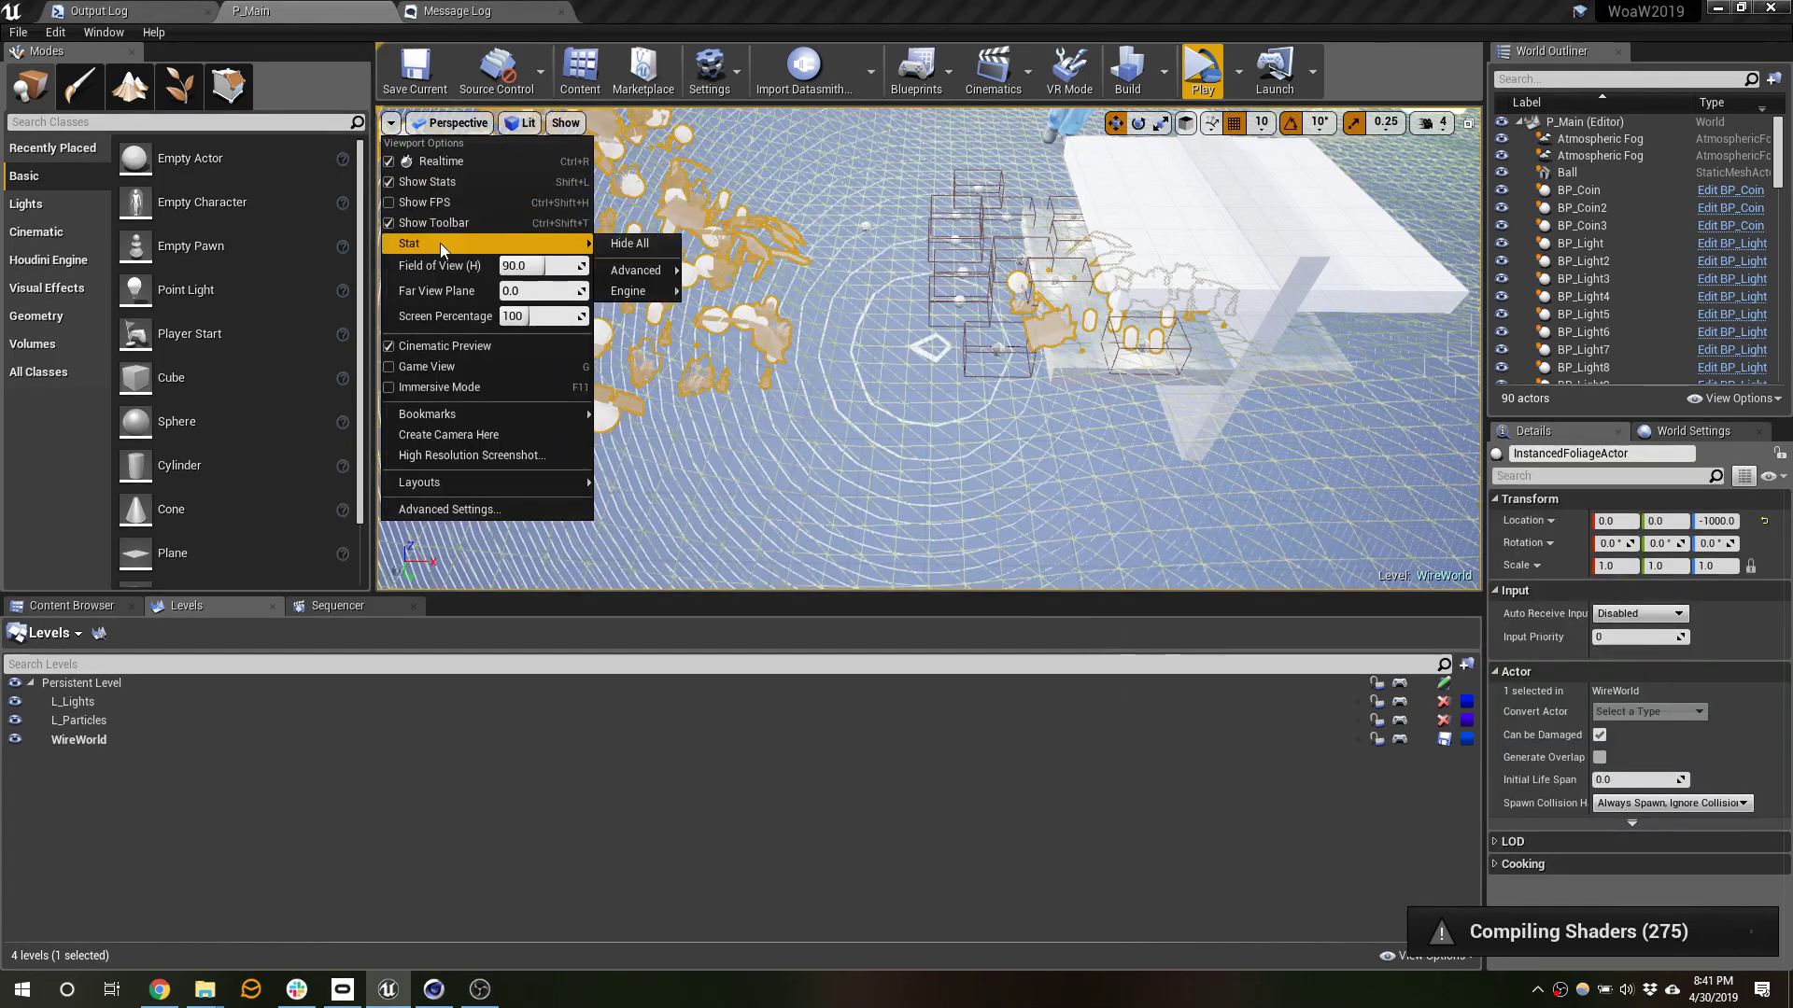
{"action": "left_click", "coordinate": [452, 201]}
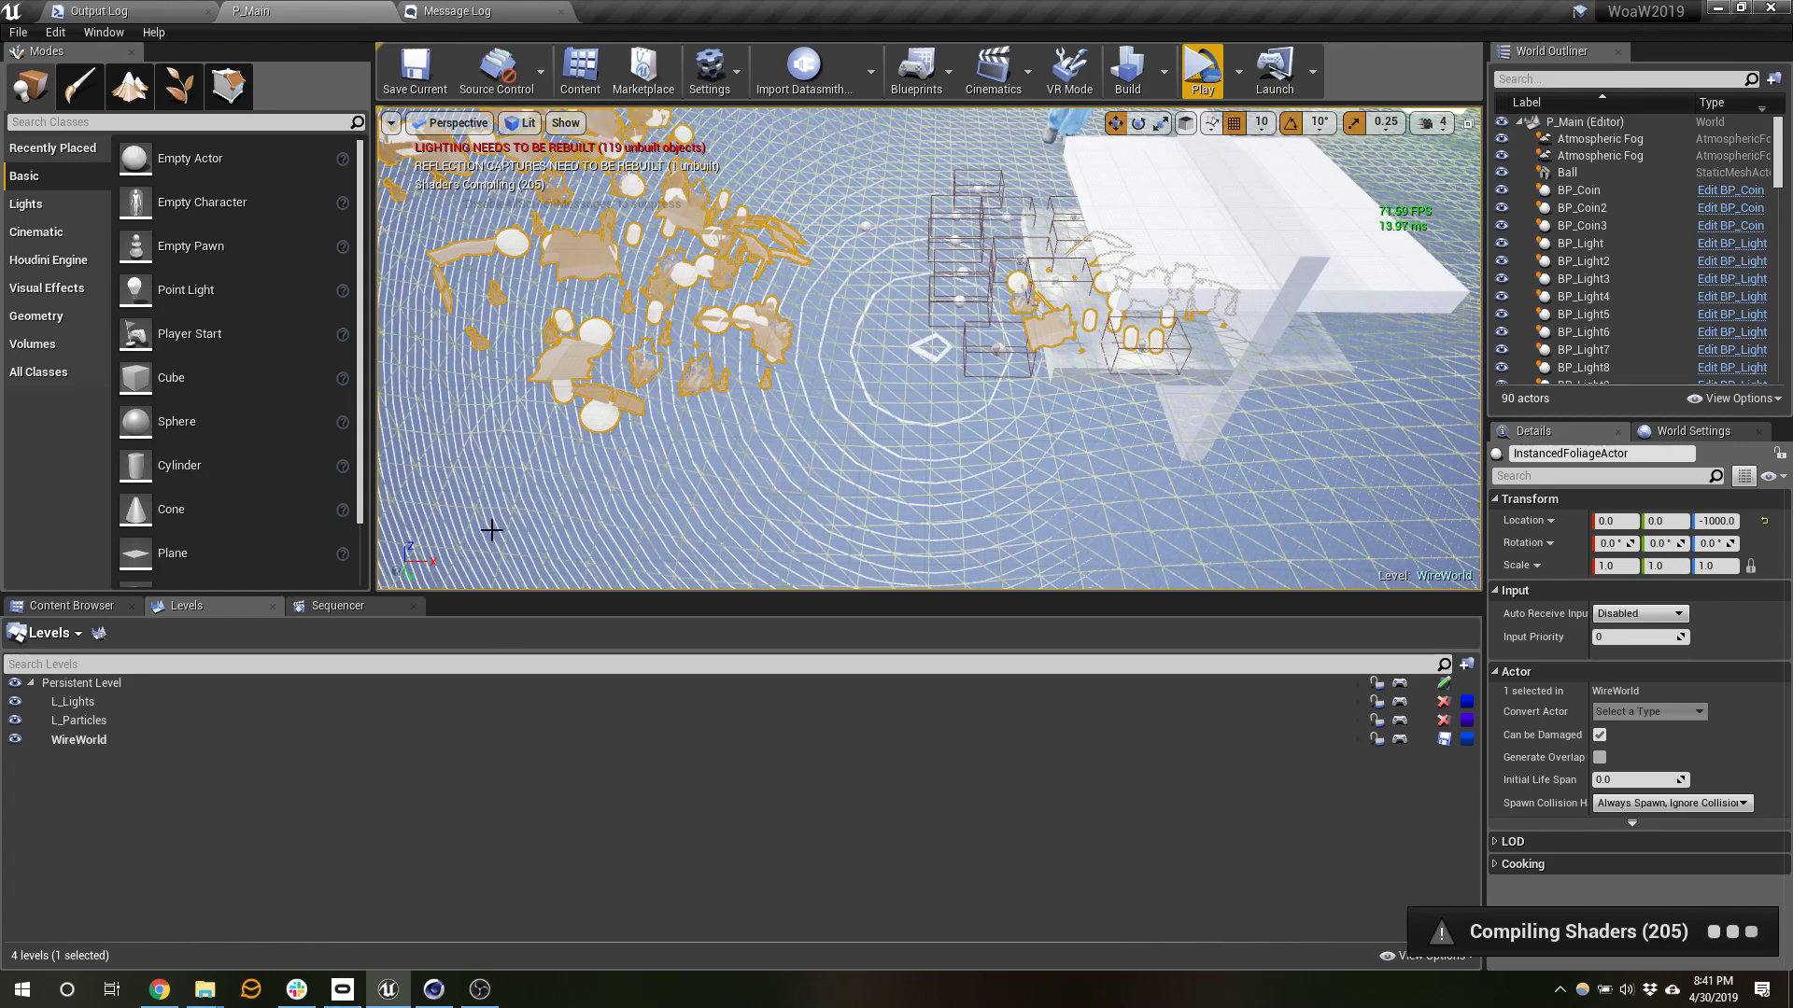
- Run the console command "stat unit" to show frame, game, draw and GPU timings in the viewport
{"action": "left_click", "coordinate": [620, 564]}
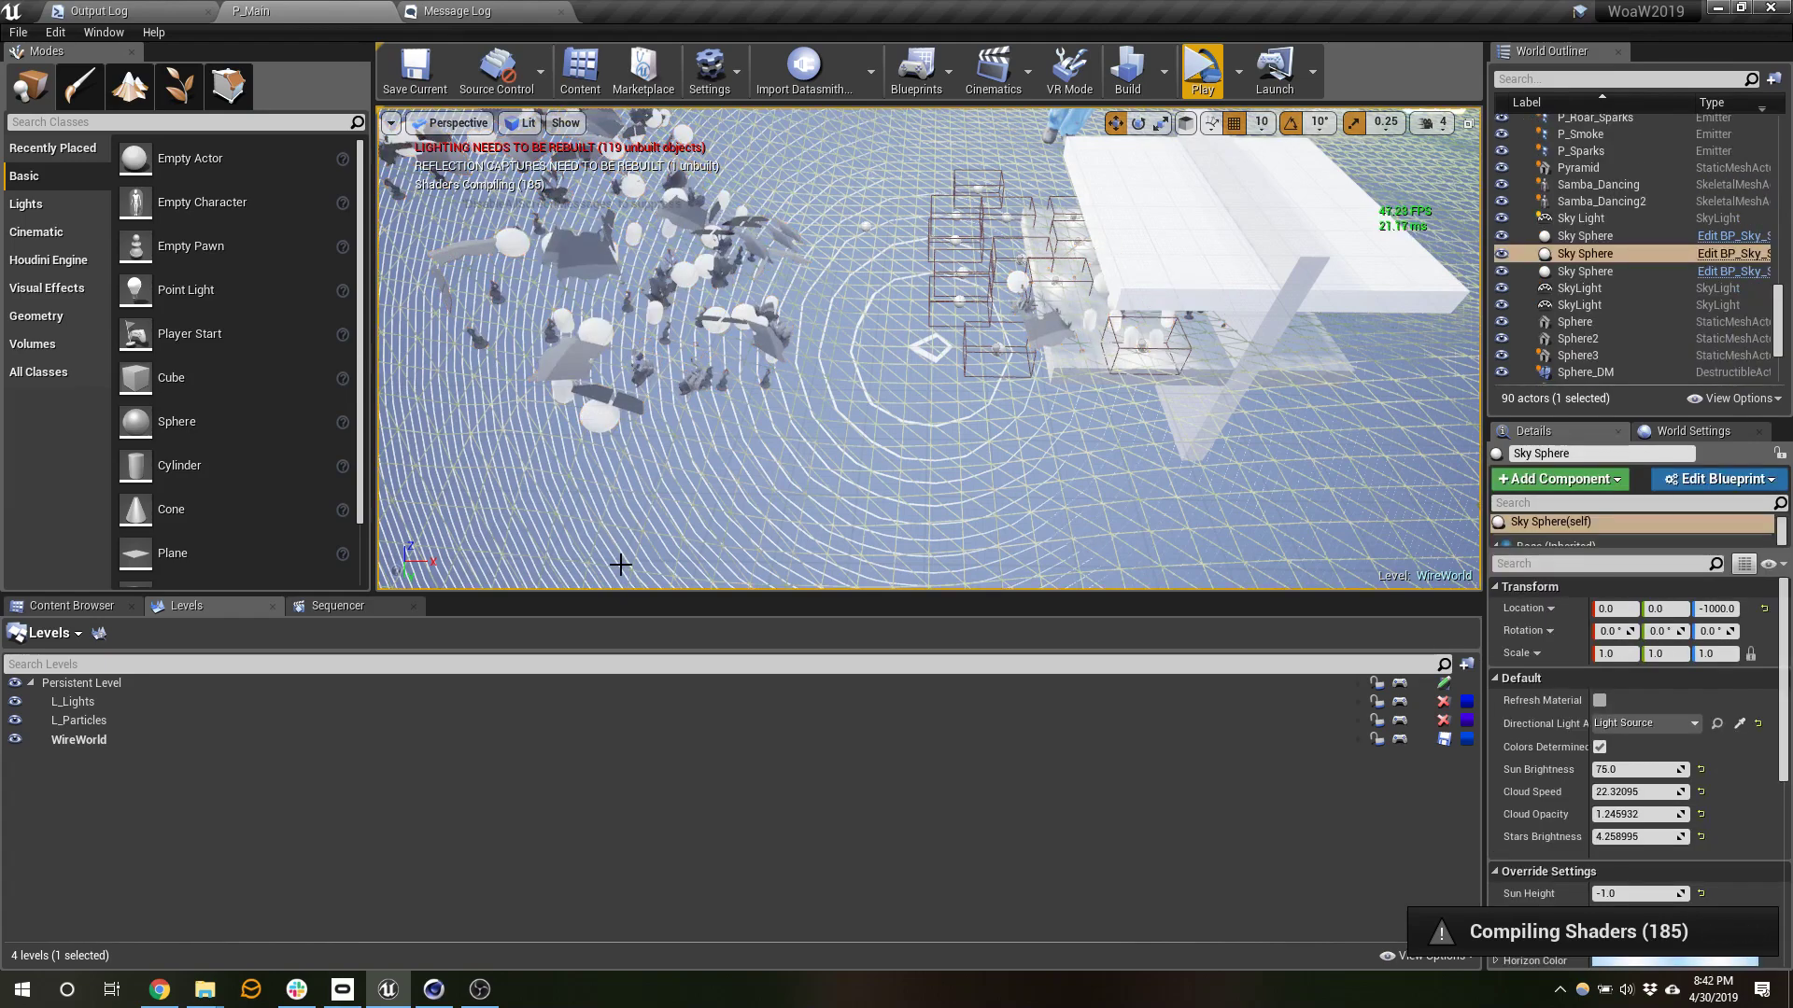
{"action": "key", "text": "grave"}
{"action": "type", "text": "stat unit"}
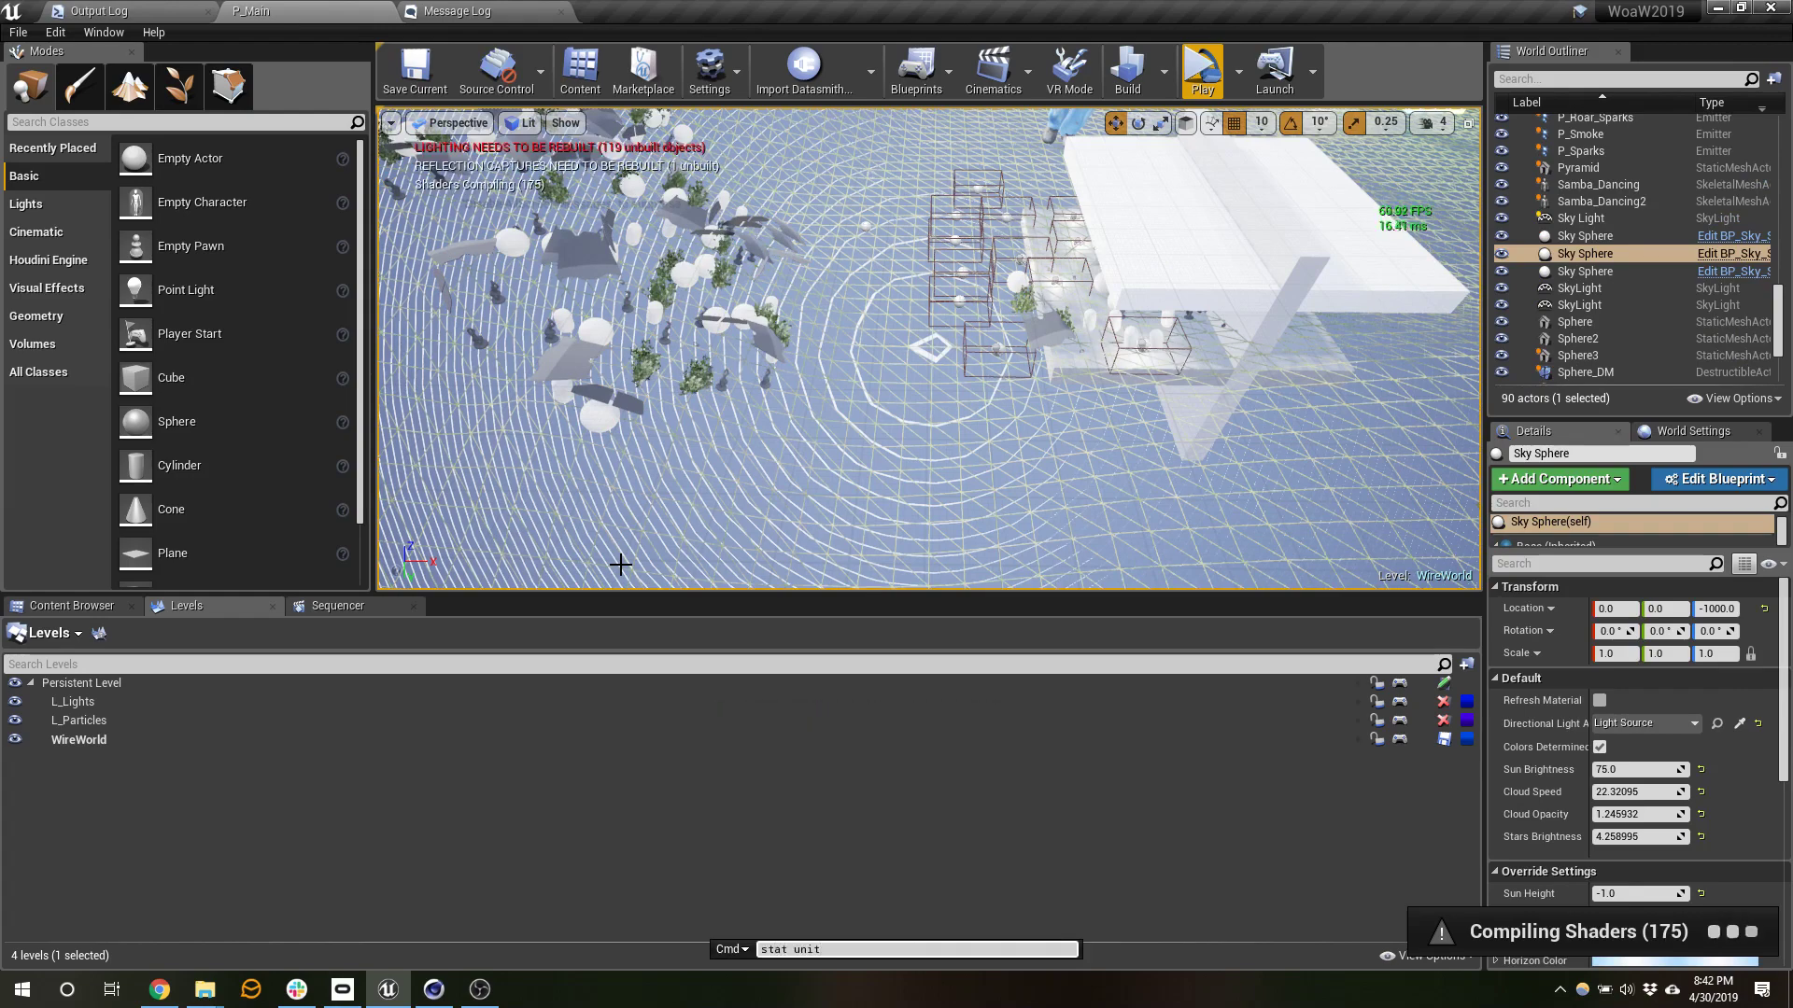
{"action": "key", "text": "Return"}
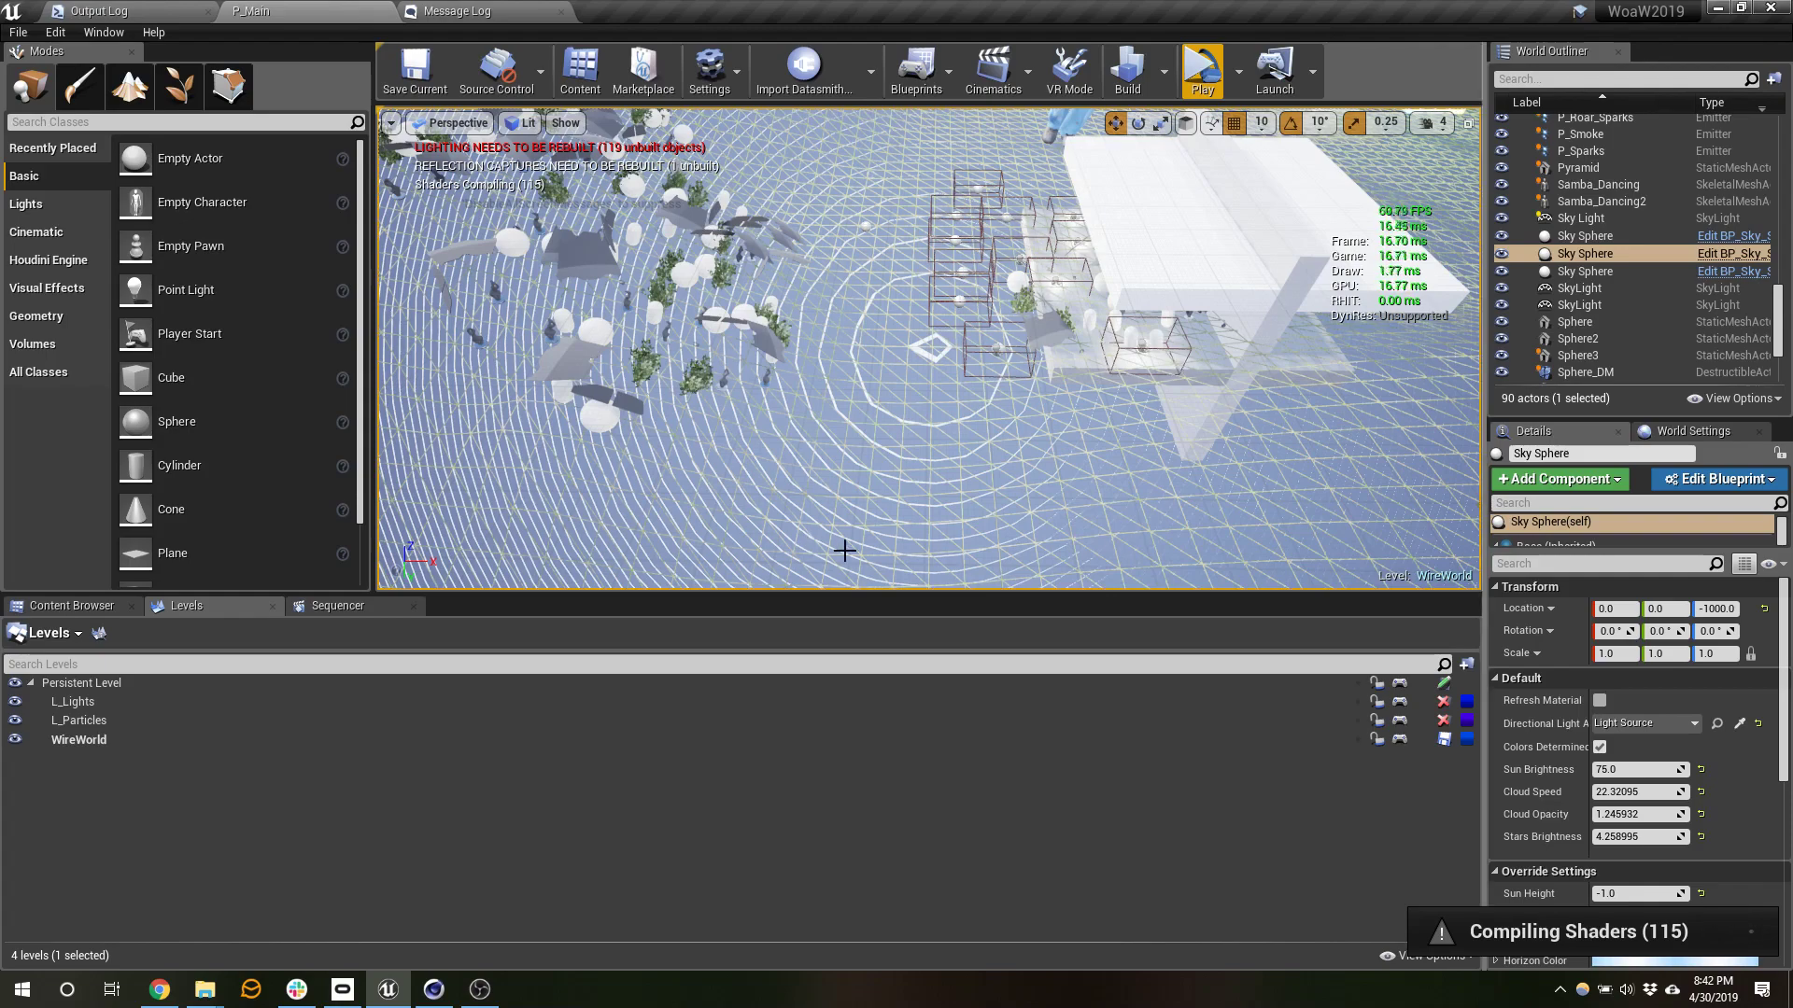
- Show the scene in the Light Complexity optimization view mode and examine the lit area around the platform
{"action": "right_click_drag", "start_coordinate": [961, 508], "coordinate": [751, 452]}
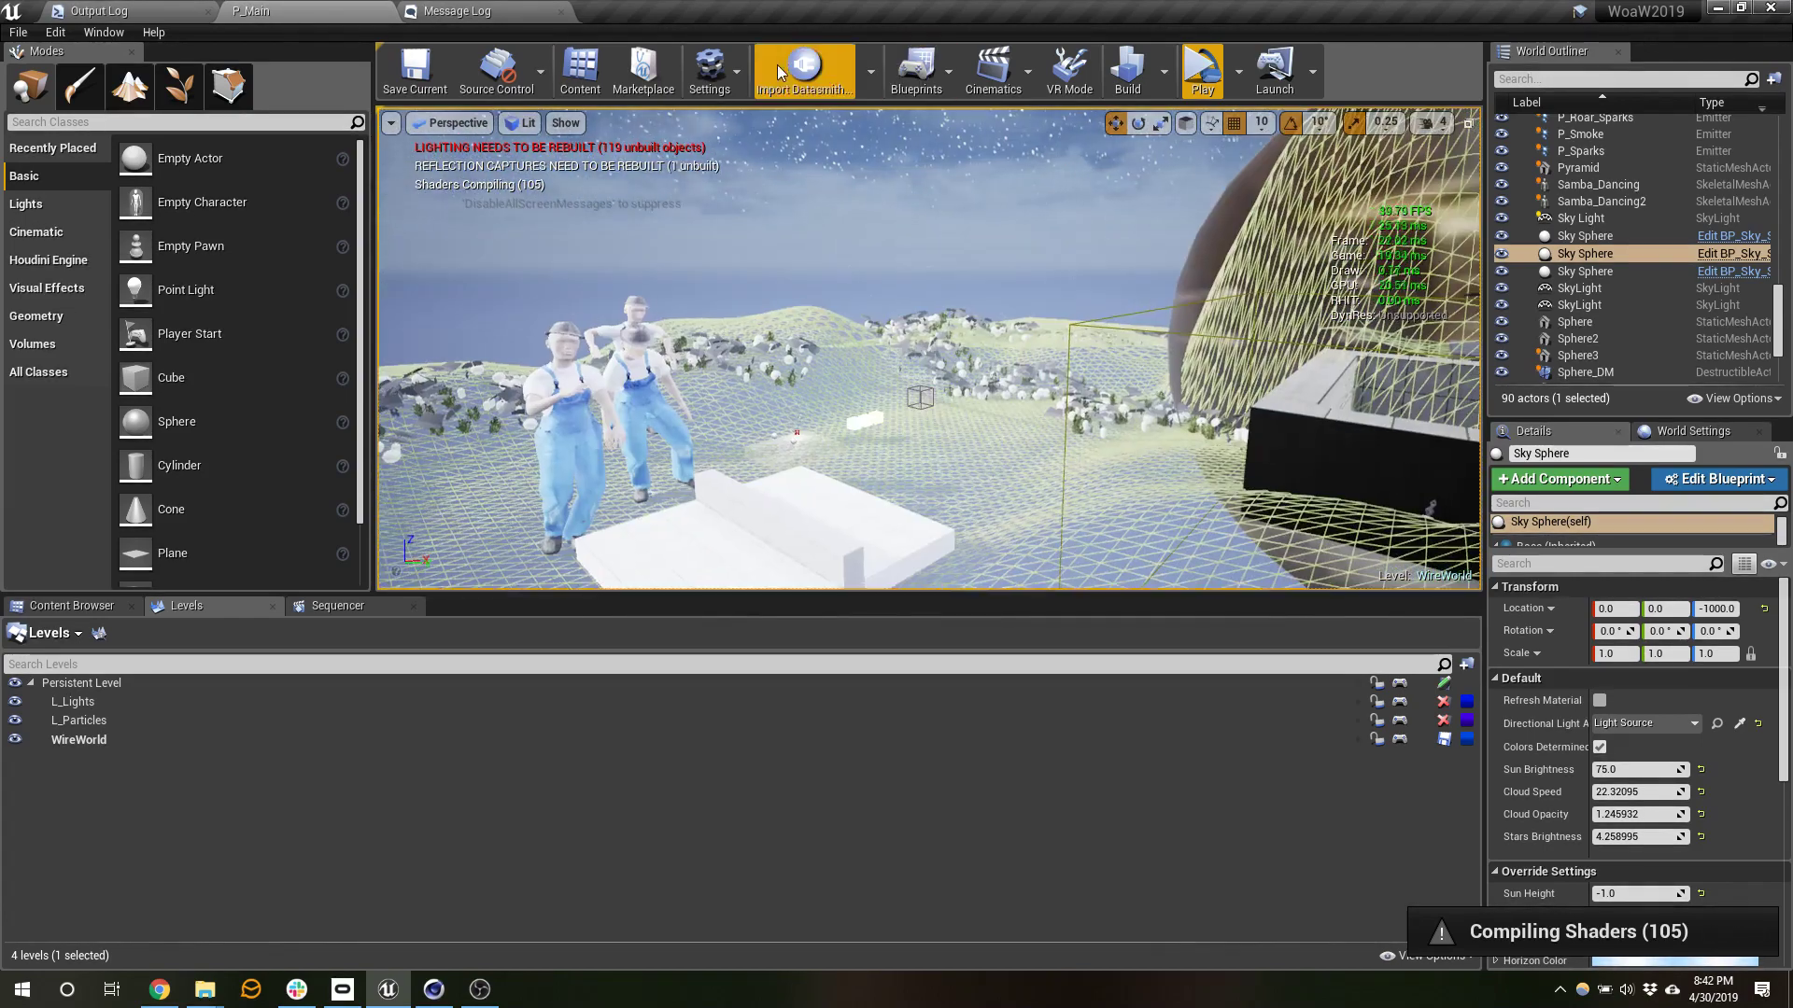
{"action": "left_click", "coordinate": [533, 125]}
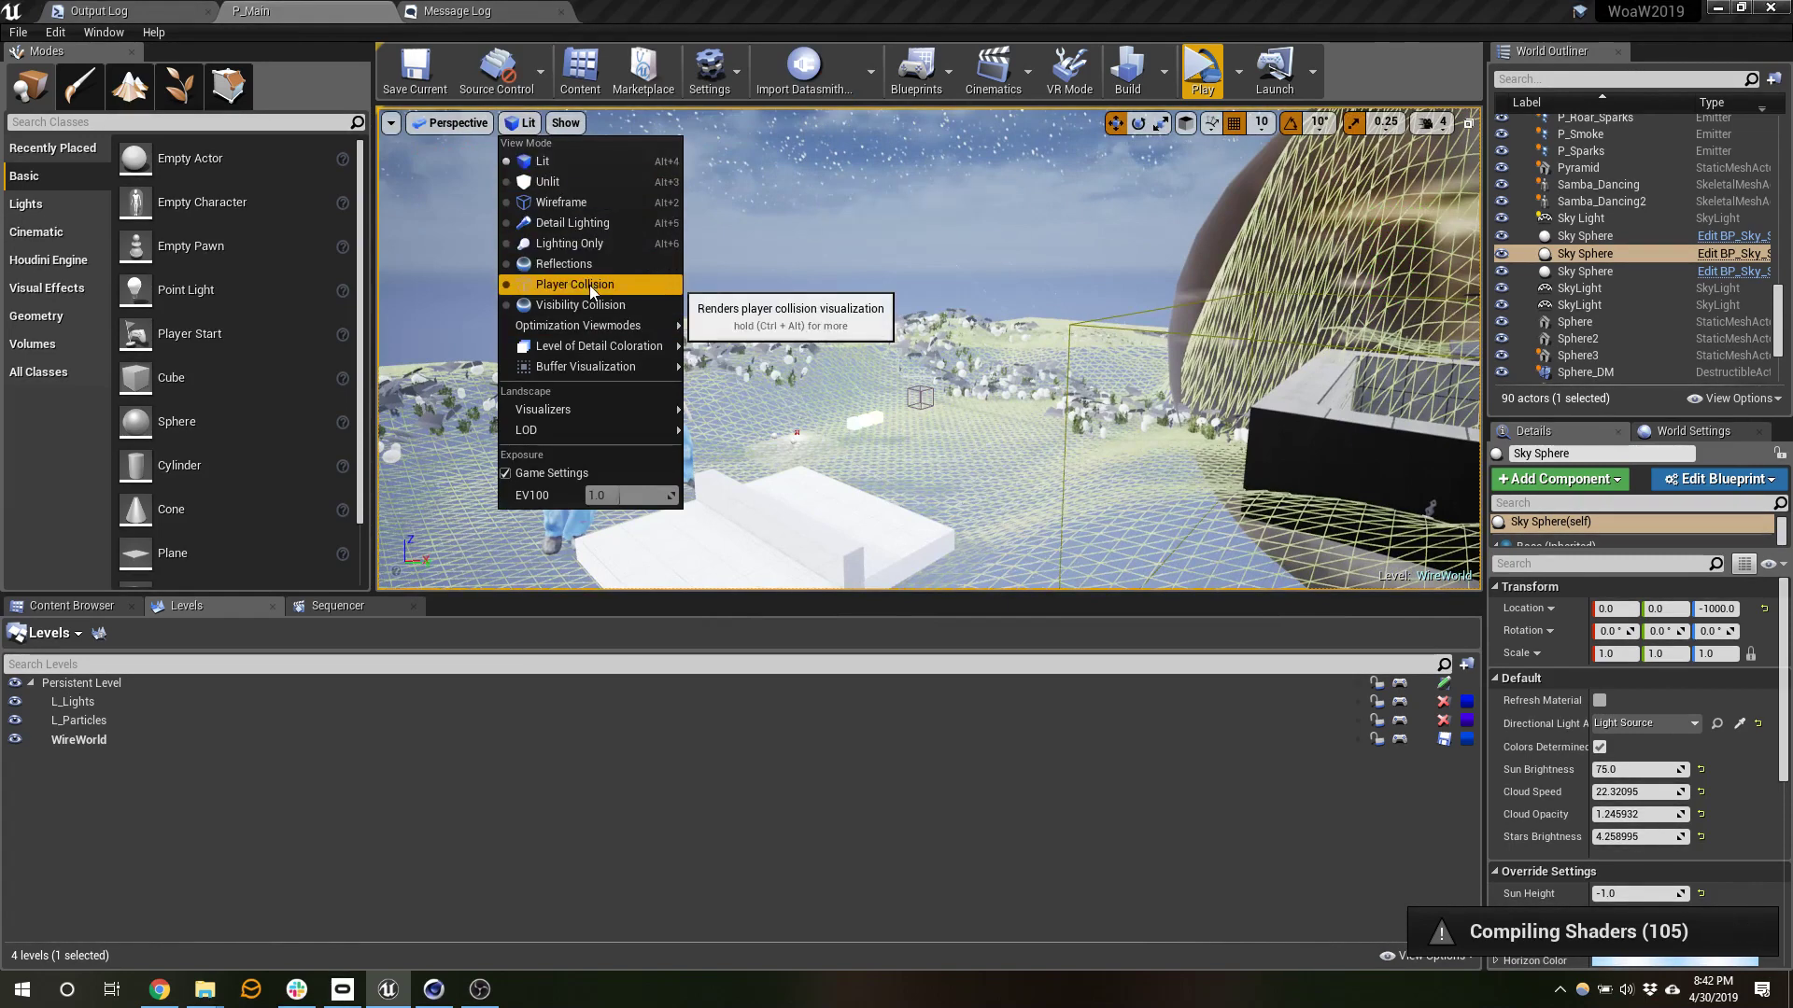
{"action": "mouse_move", "coordinate": [598, 329]}
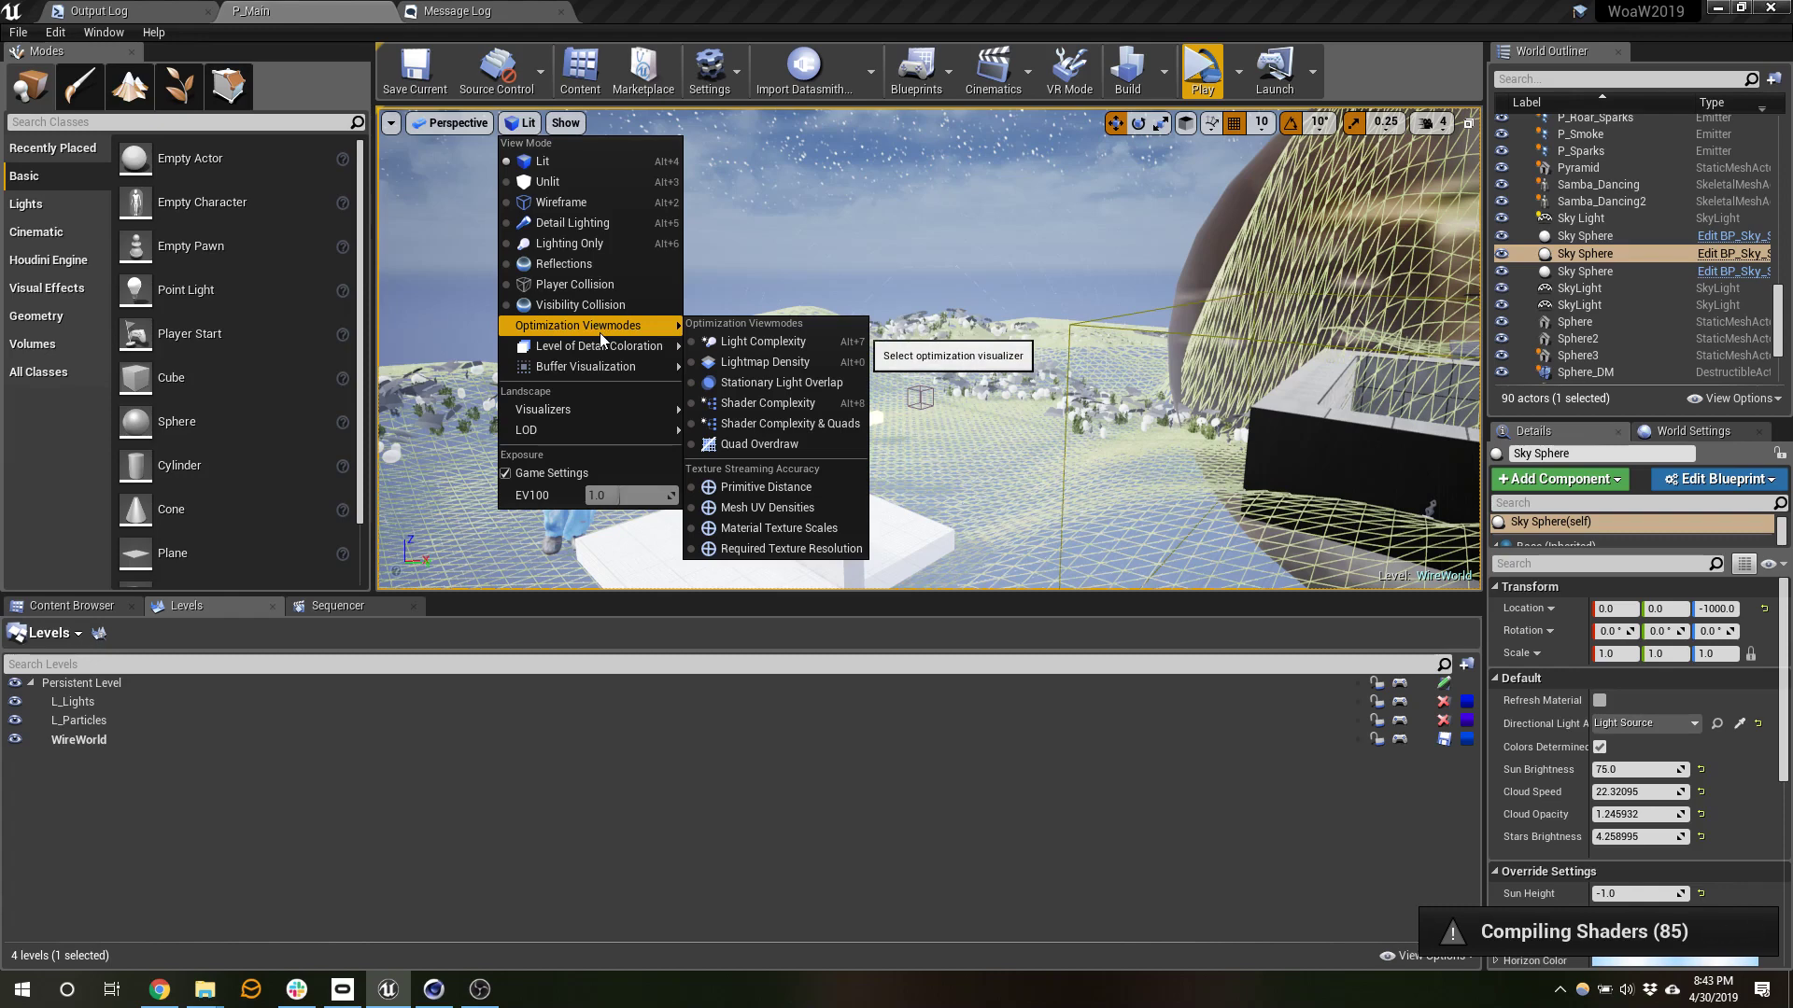
{"action": "left_click", "coordinate": [724, 342]}
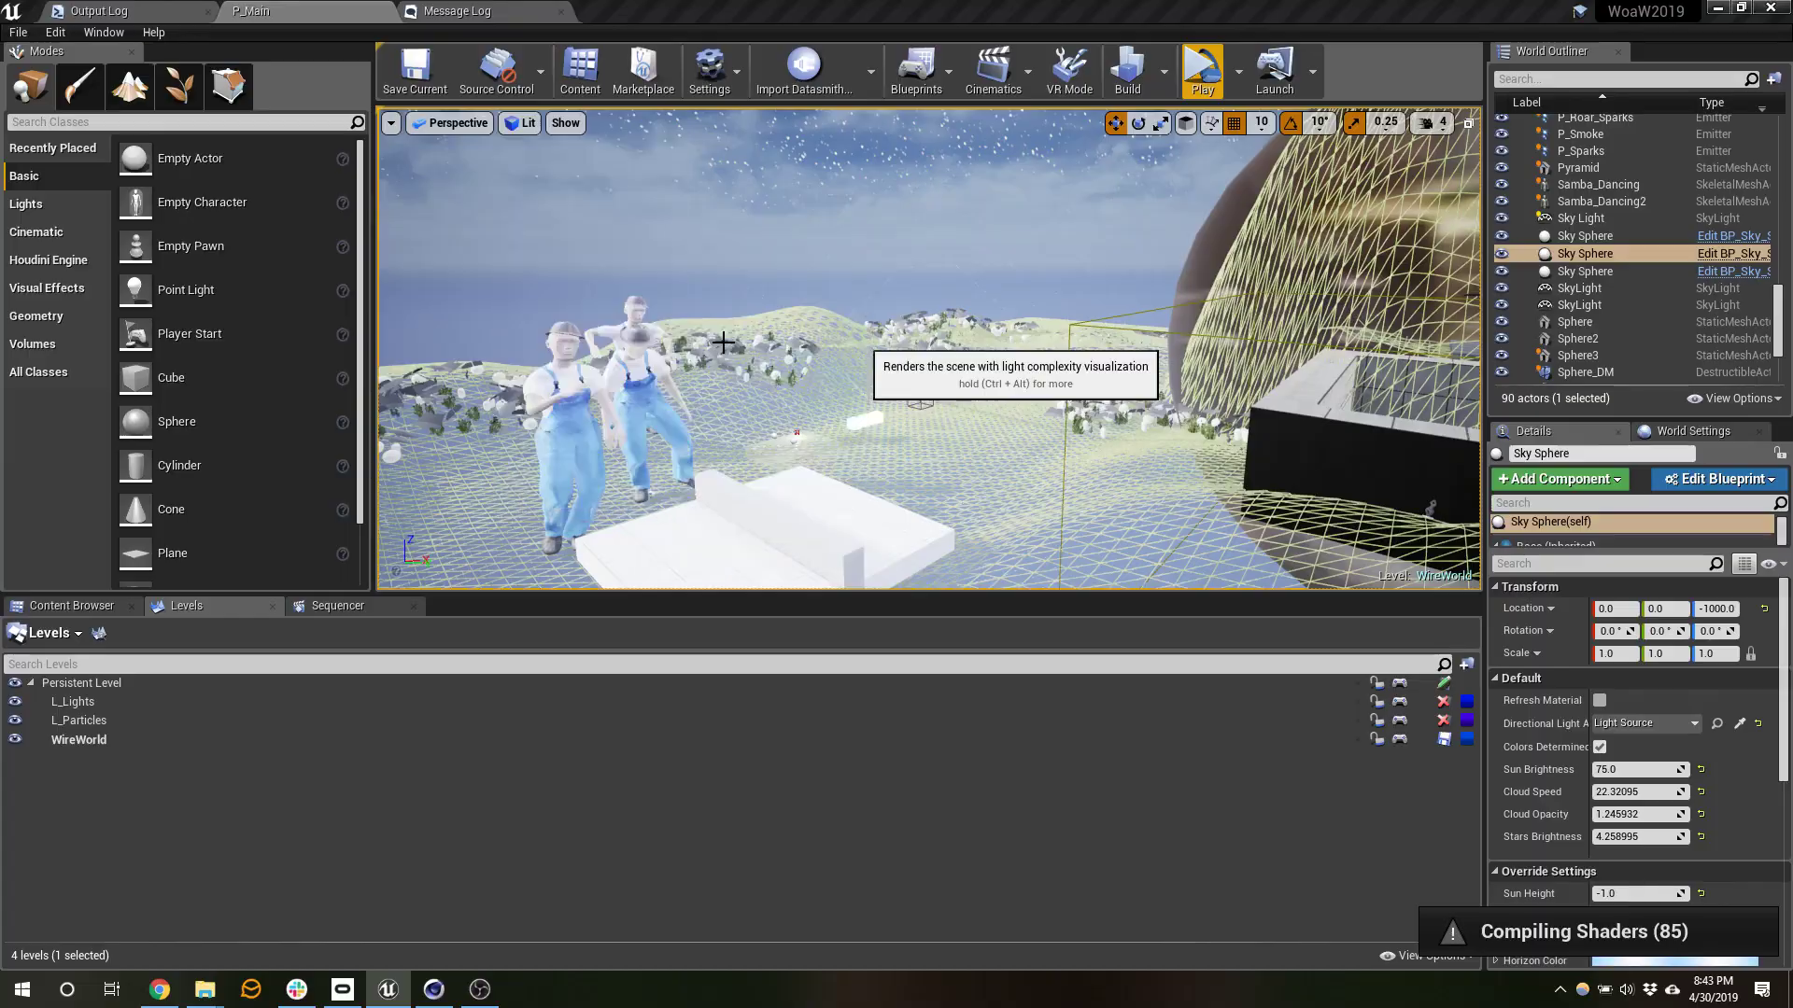
{"action": "right_click_drag", "start_coordinate": [961, 374], "coordinate": [896, 458]}
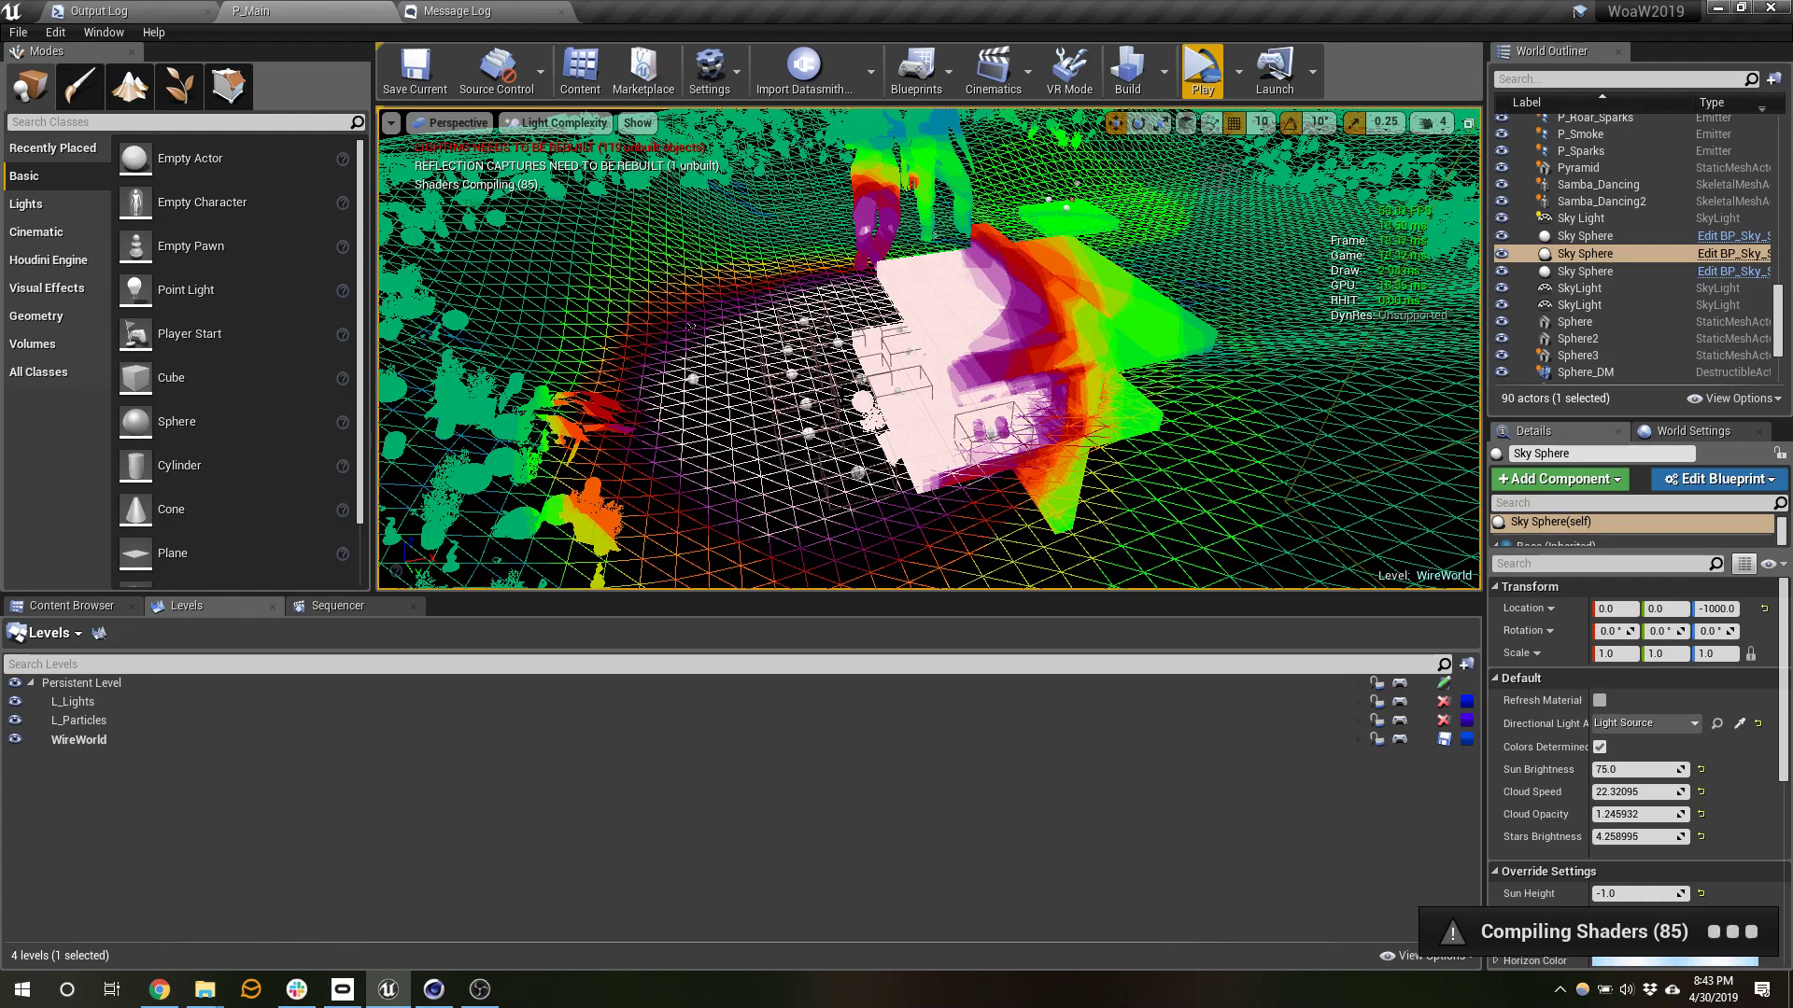
{"action": "right_click_drag", "start_coordinate": [929, 349], "coordinate": [985, 322]}
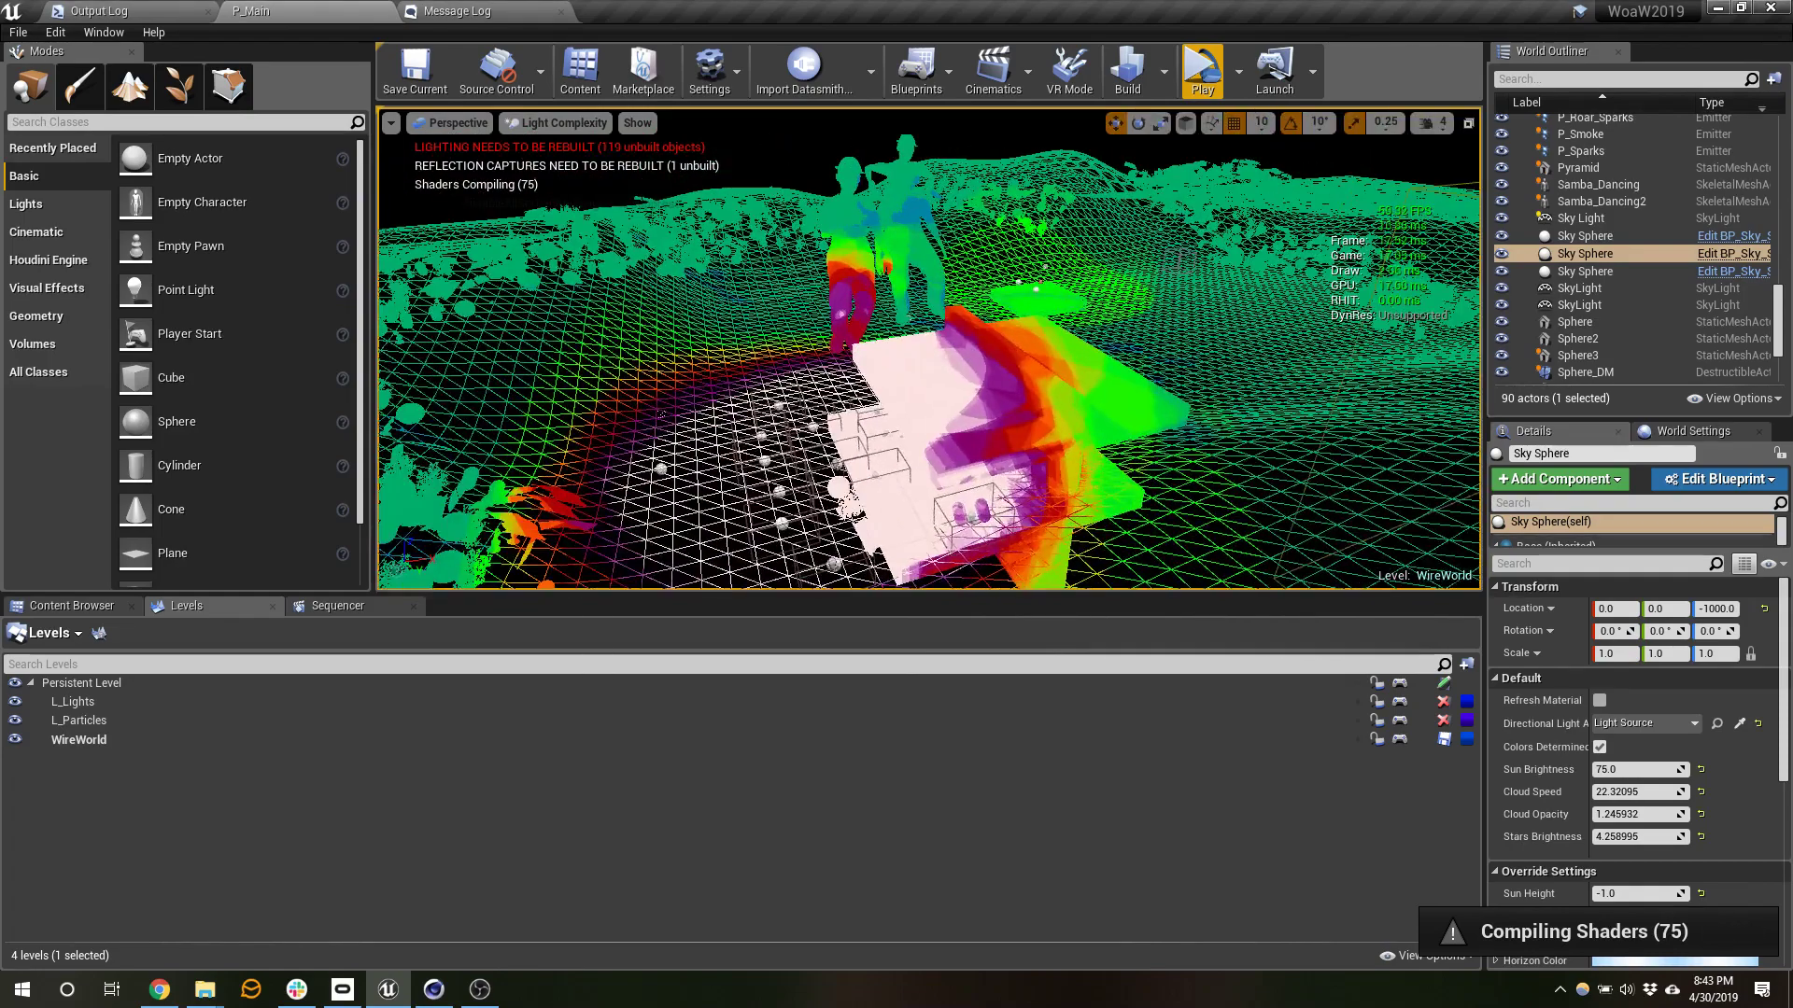
- Show the scene in the Lightmap Density view mode and examine the landscape and the foliage meshes
{"action": "left_click", "coordinate": [553, 125]}
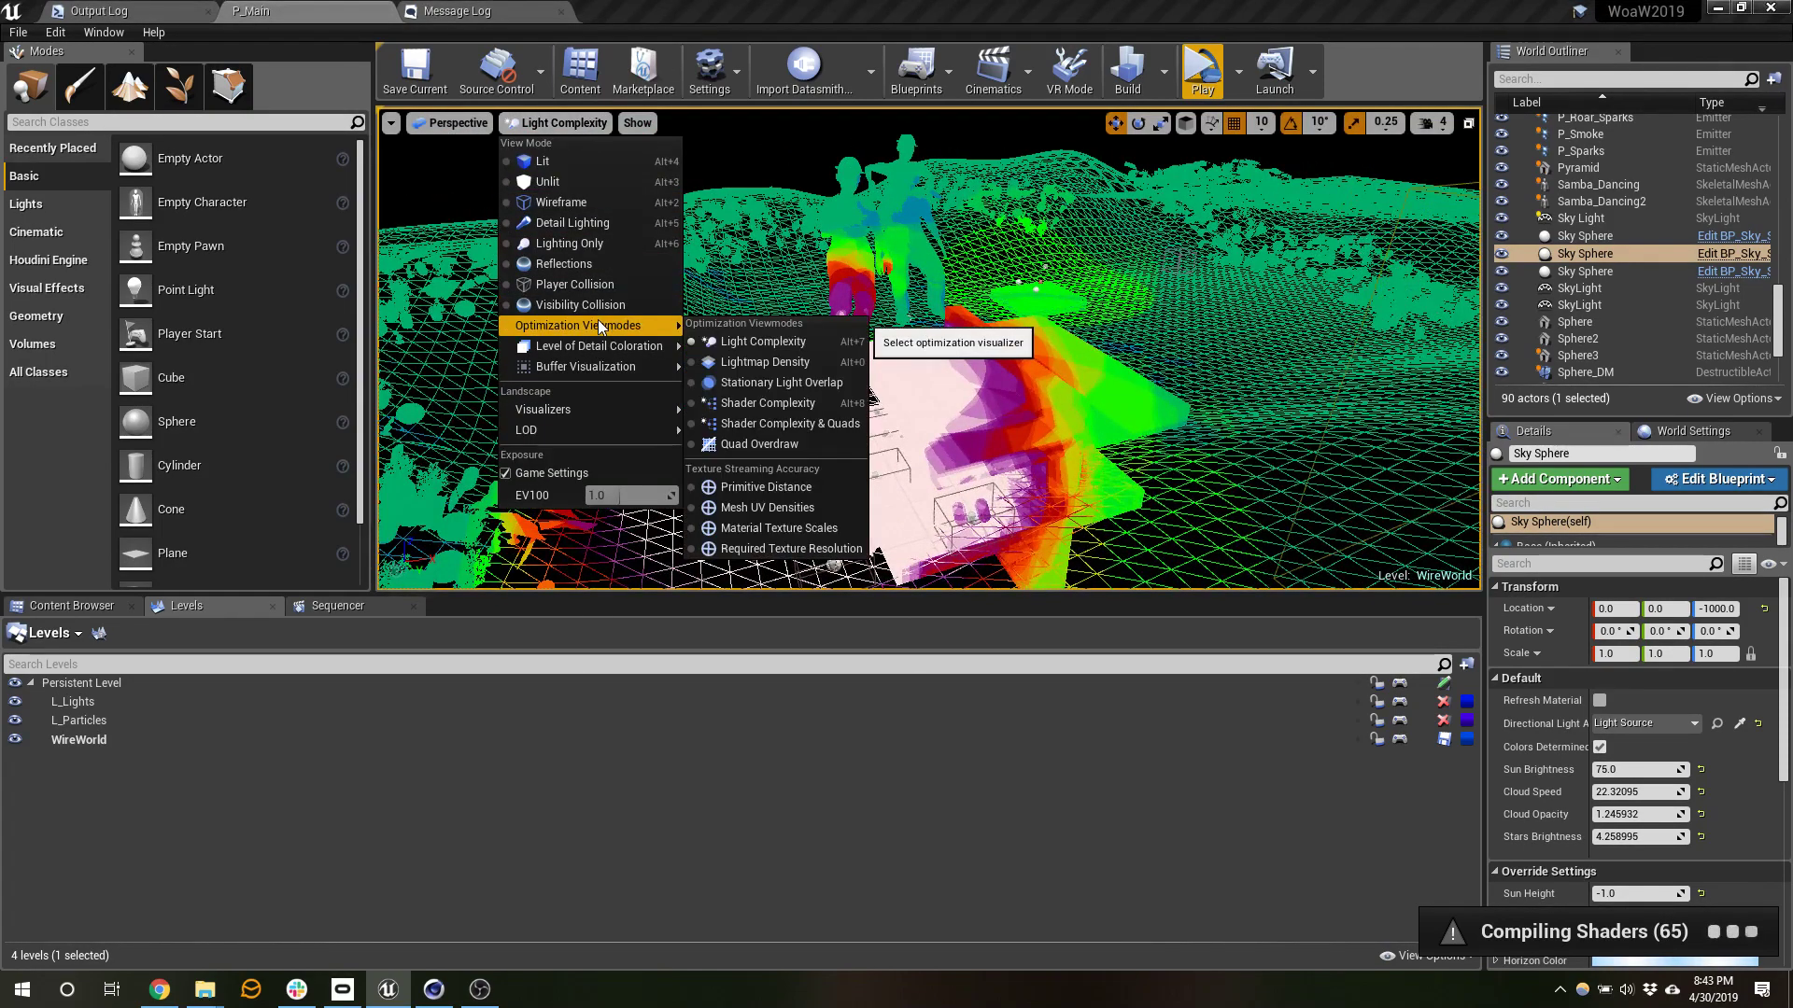
{"action": "left_click", "coordinate": [765, 361]}
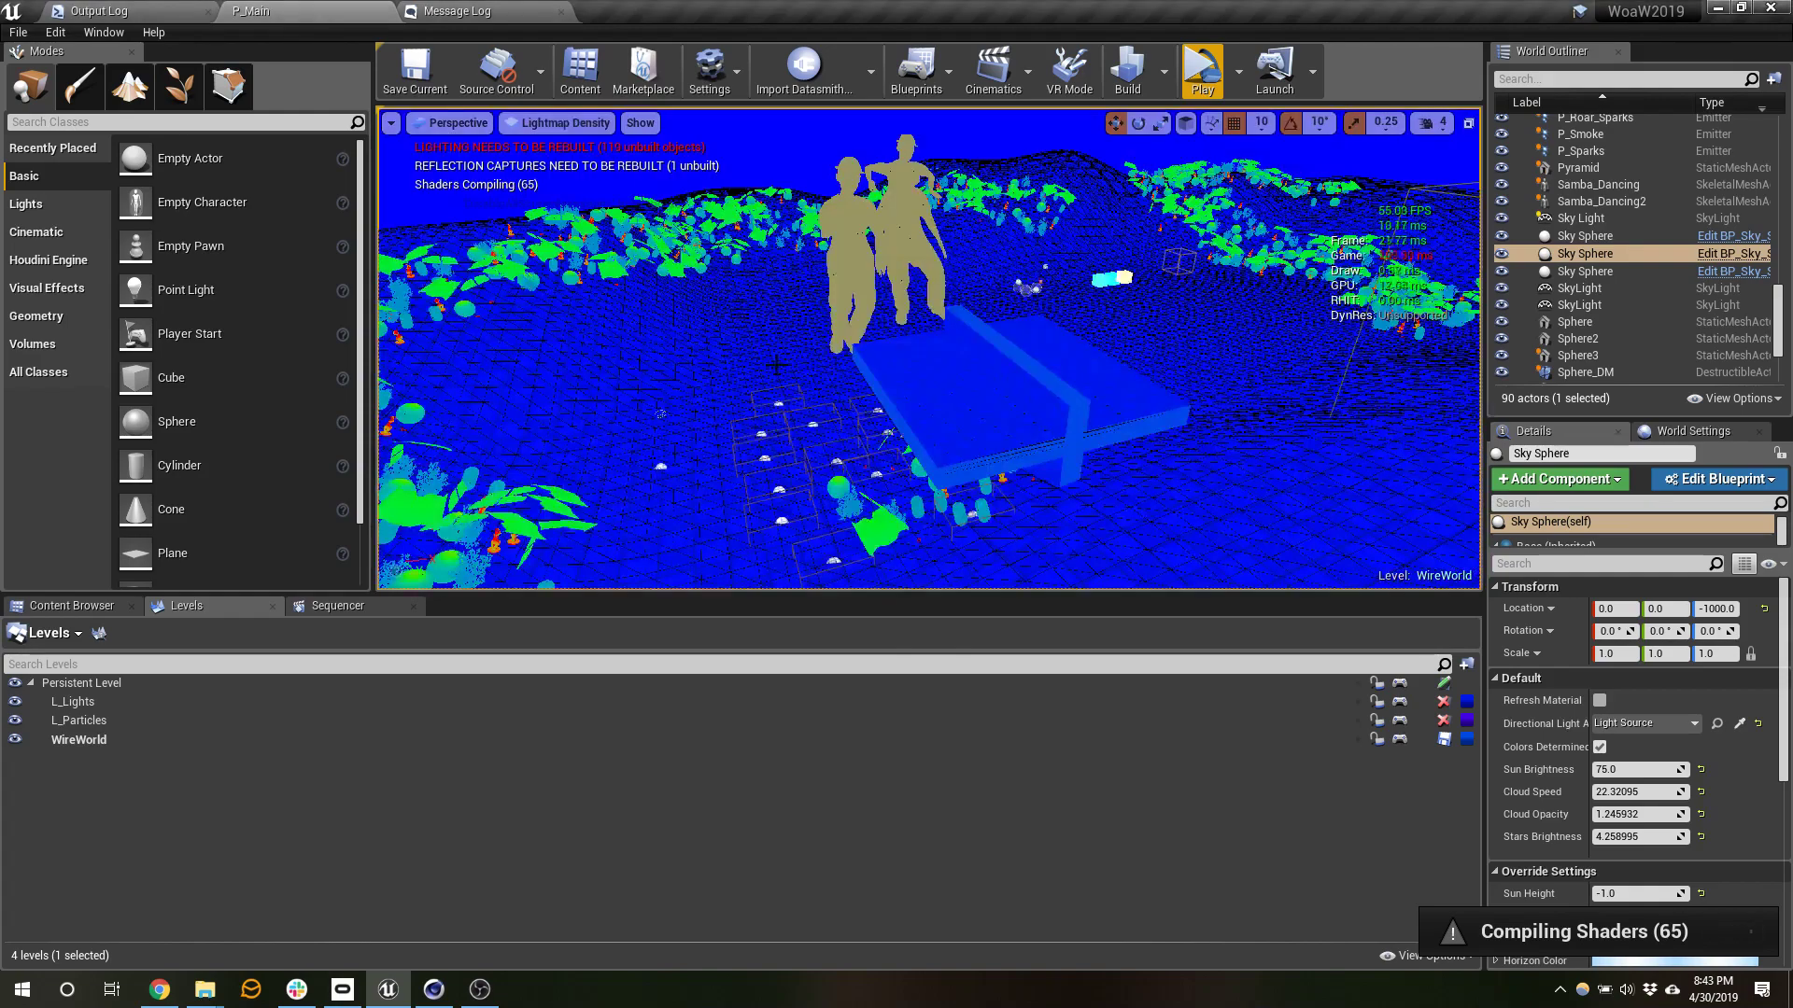
{"action": "right_click_drag", "start_coordinate": [777, 366], "coordinate": [654, 369]}
{"action": "right_click_drag", "start_coordinate": [777, 367], "coordinate": [1083, 368]}
{"action": "right_click_drag", "start_coordinate": [934, 392], "coordinate": [598, 485]}
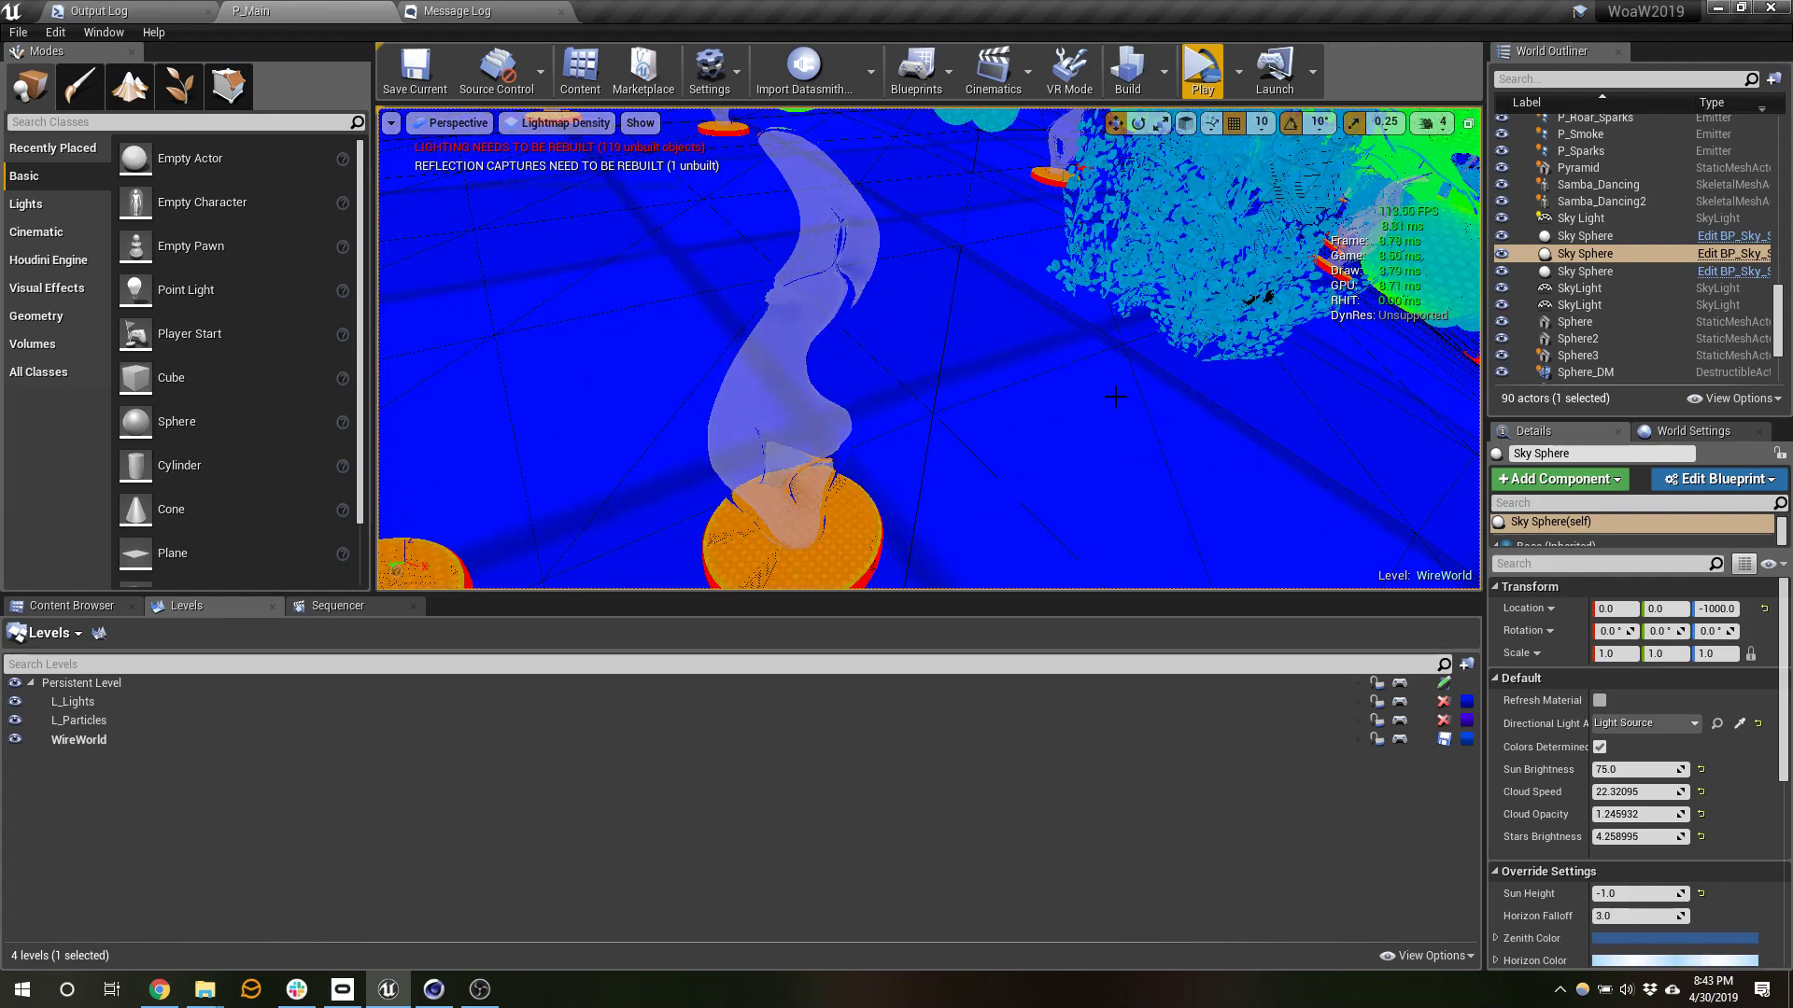
{"action": "scroll", "coordinate": [1116, 397], "scroll_direction": "down", "scroll_amount": 15}
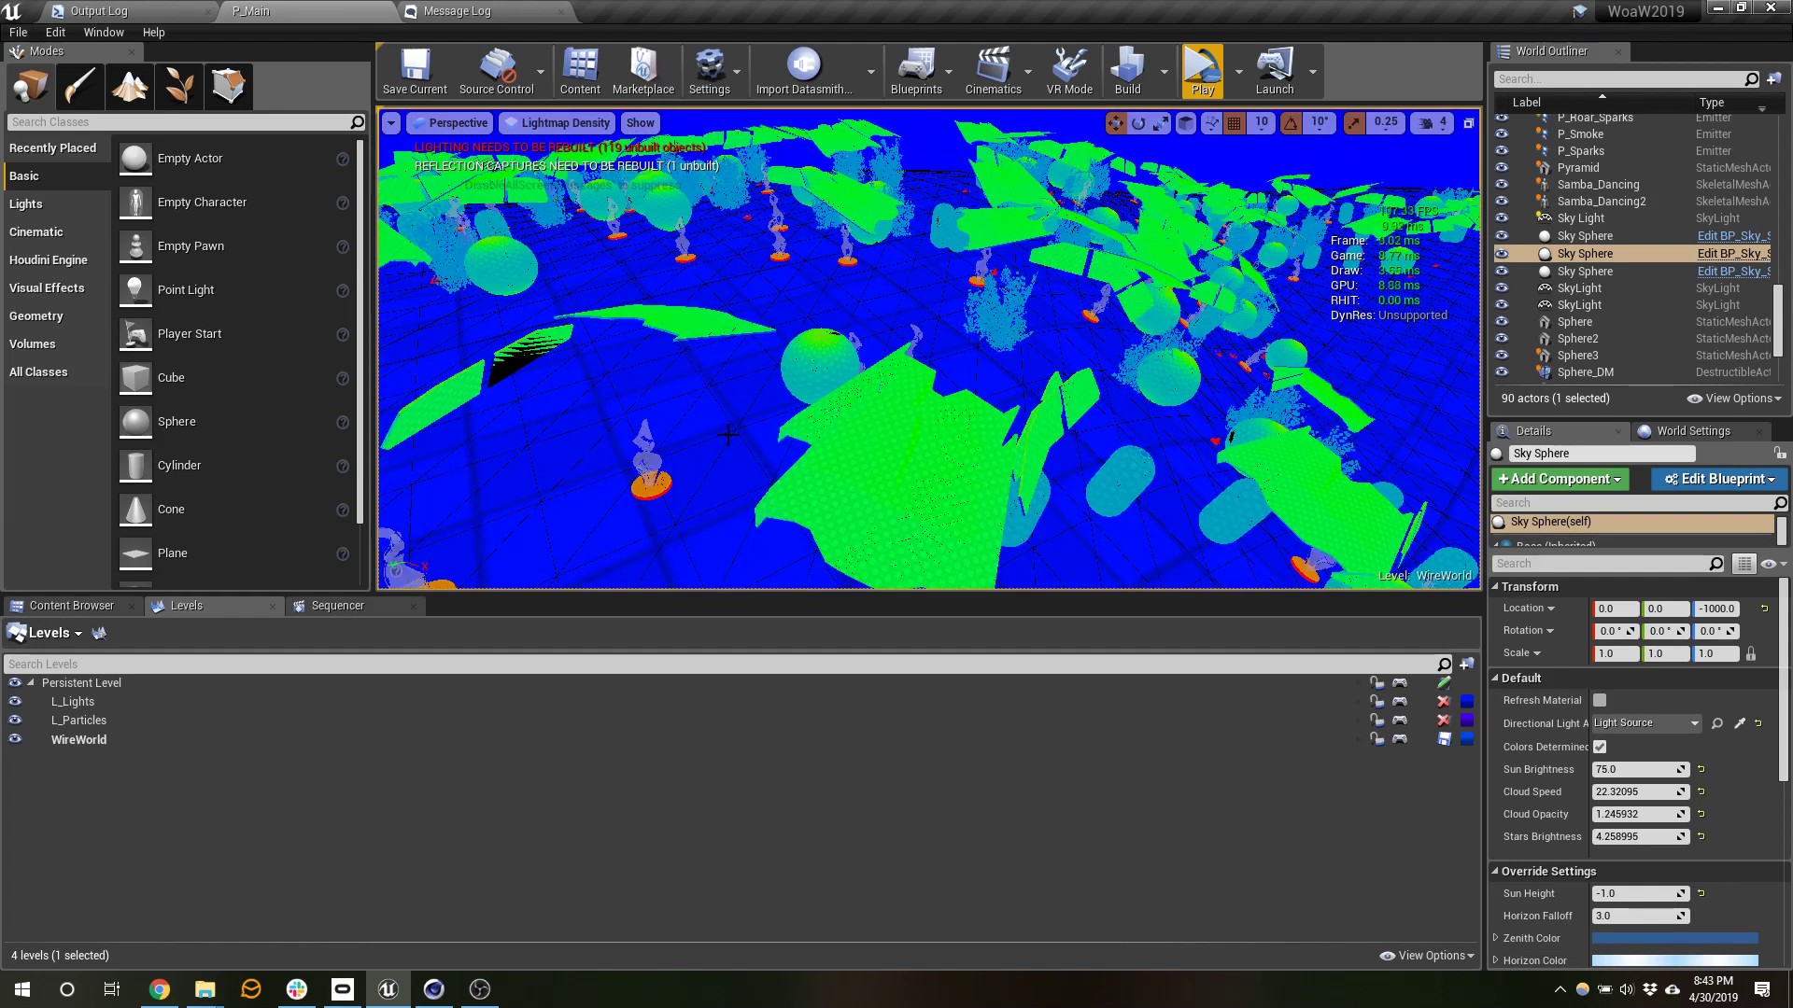
{"action": "right_click_drag", "start_coordinate": [728, 435], "coordinate": [1055, 409]}
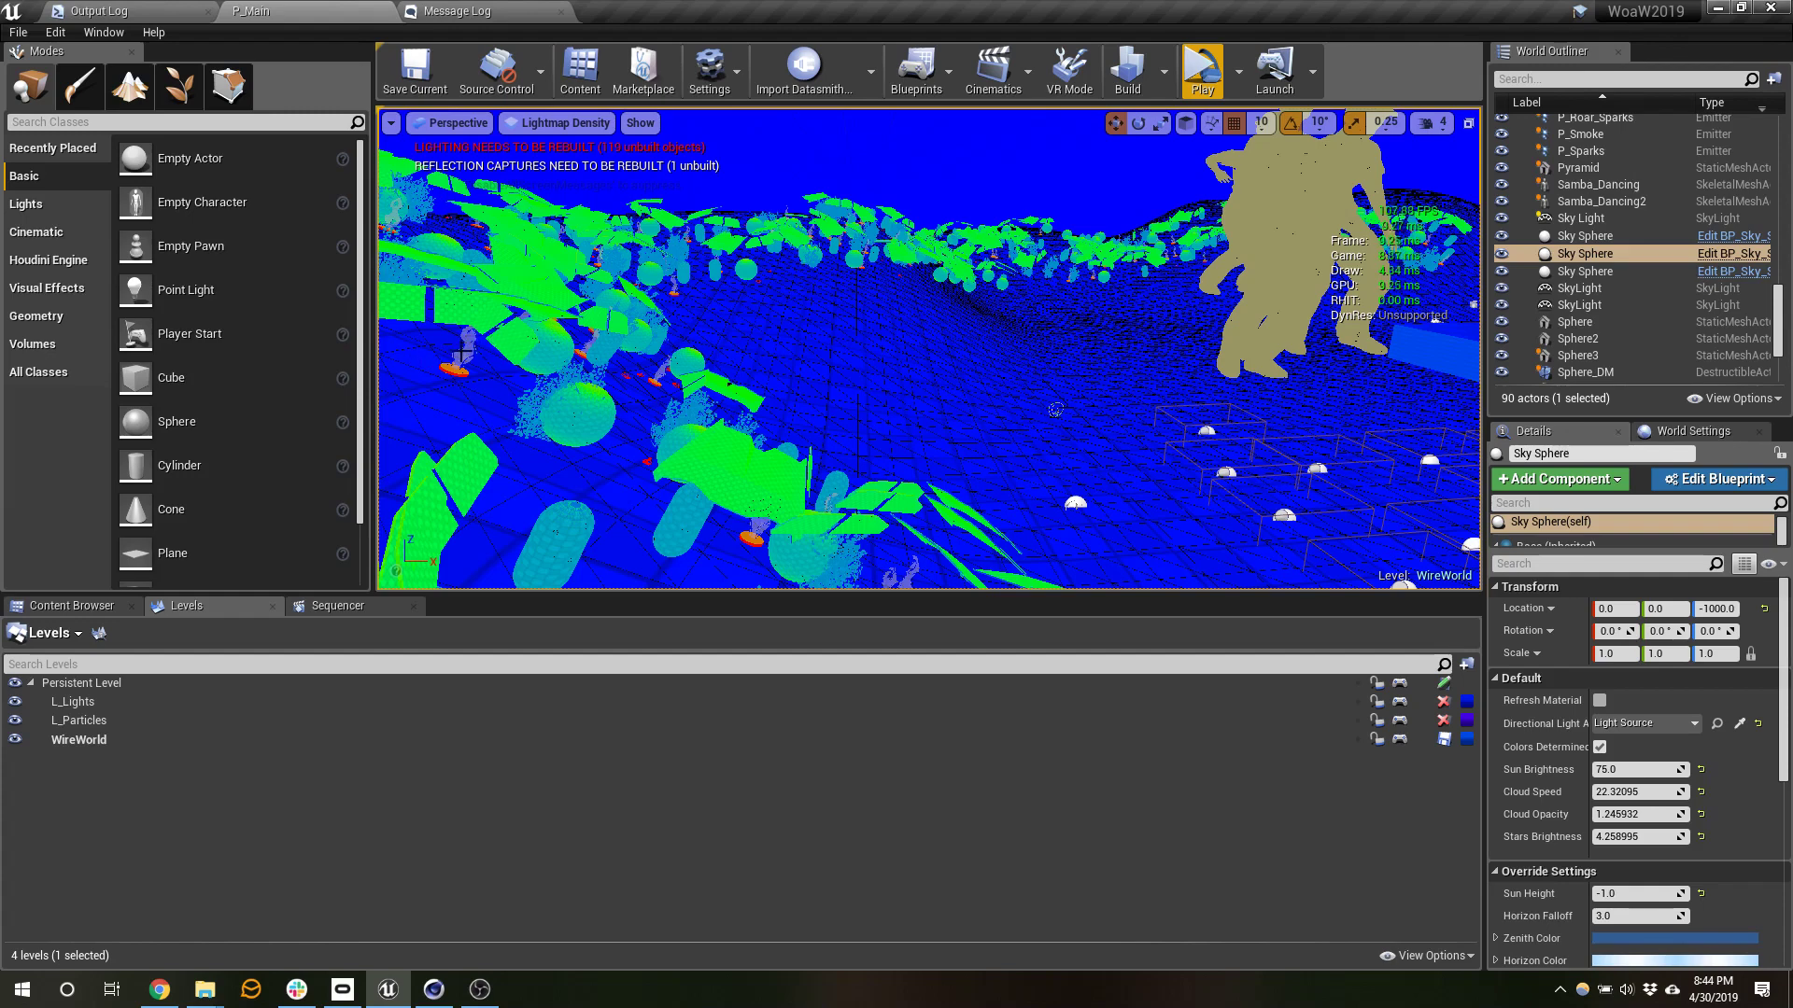
- Show the scene in the Stationary Light Overlap view mode and examine the overlapping lights
{"action": "left_click", "coordinate": [605, 122]}
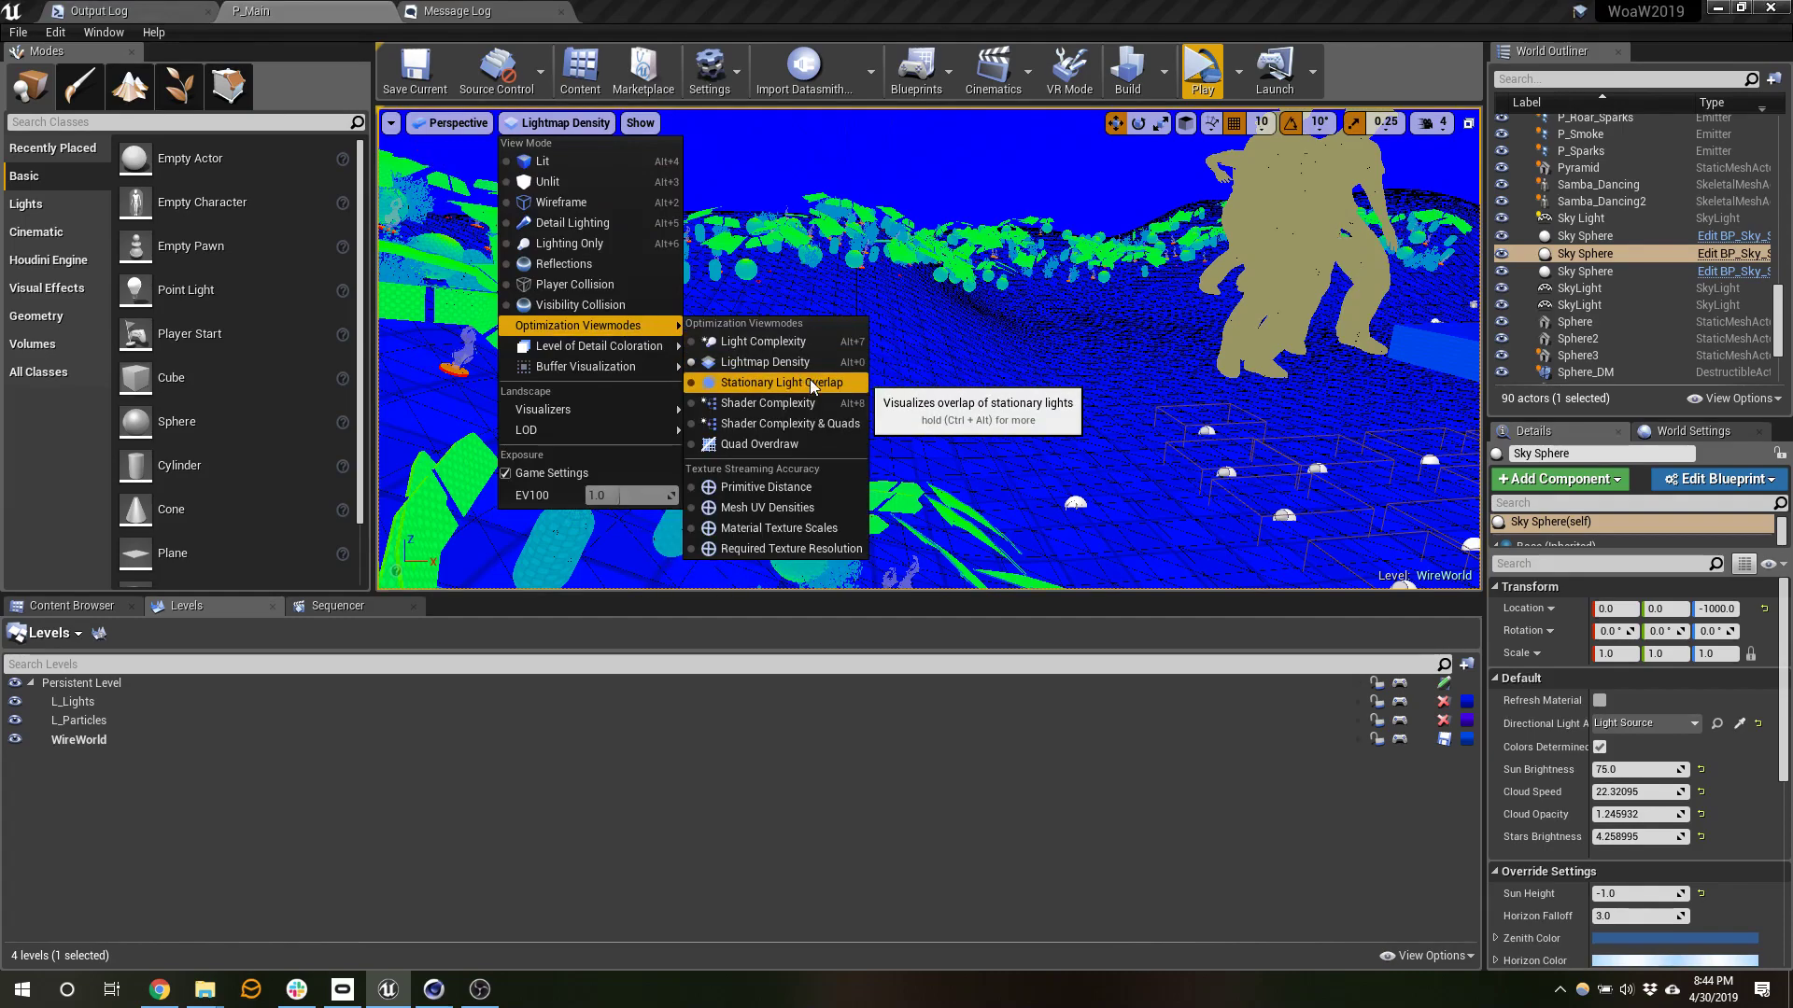
{"action": "left_click", "coordinate": [816, 379]}
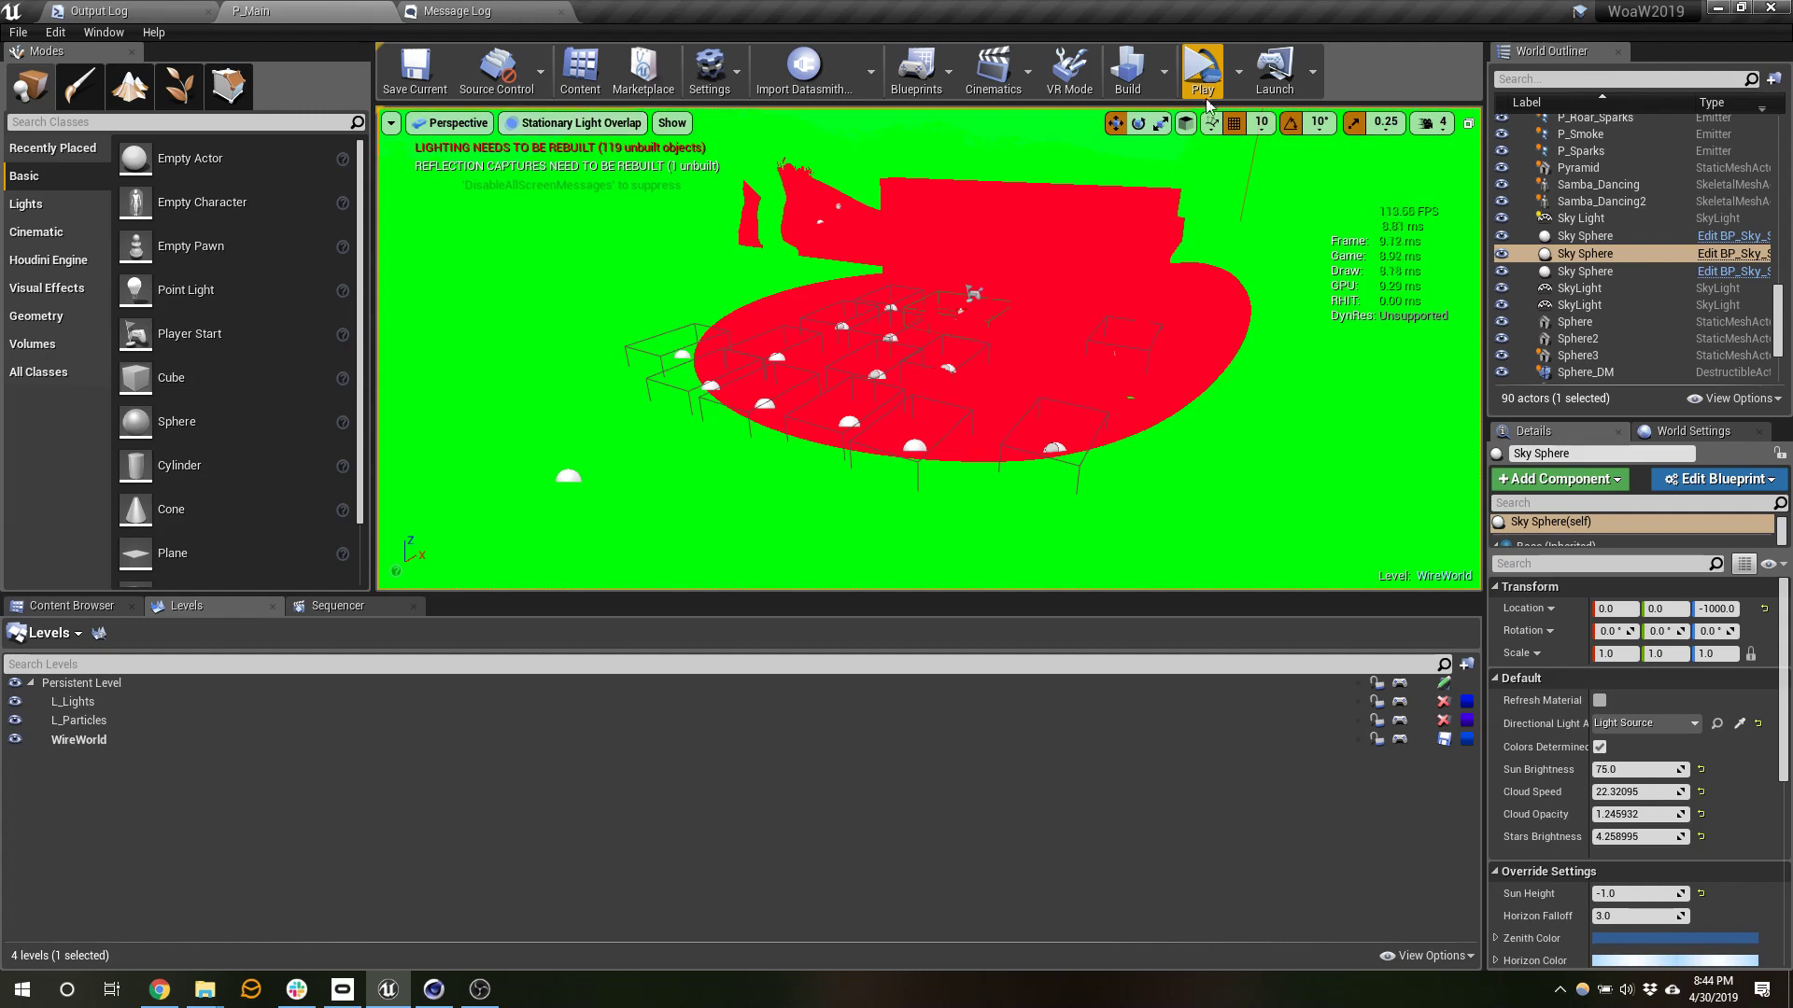
- Start a lighting-only build for all levels
{"action": "left_click", "coordinate": [1164, 78]}
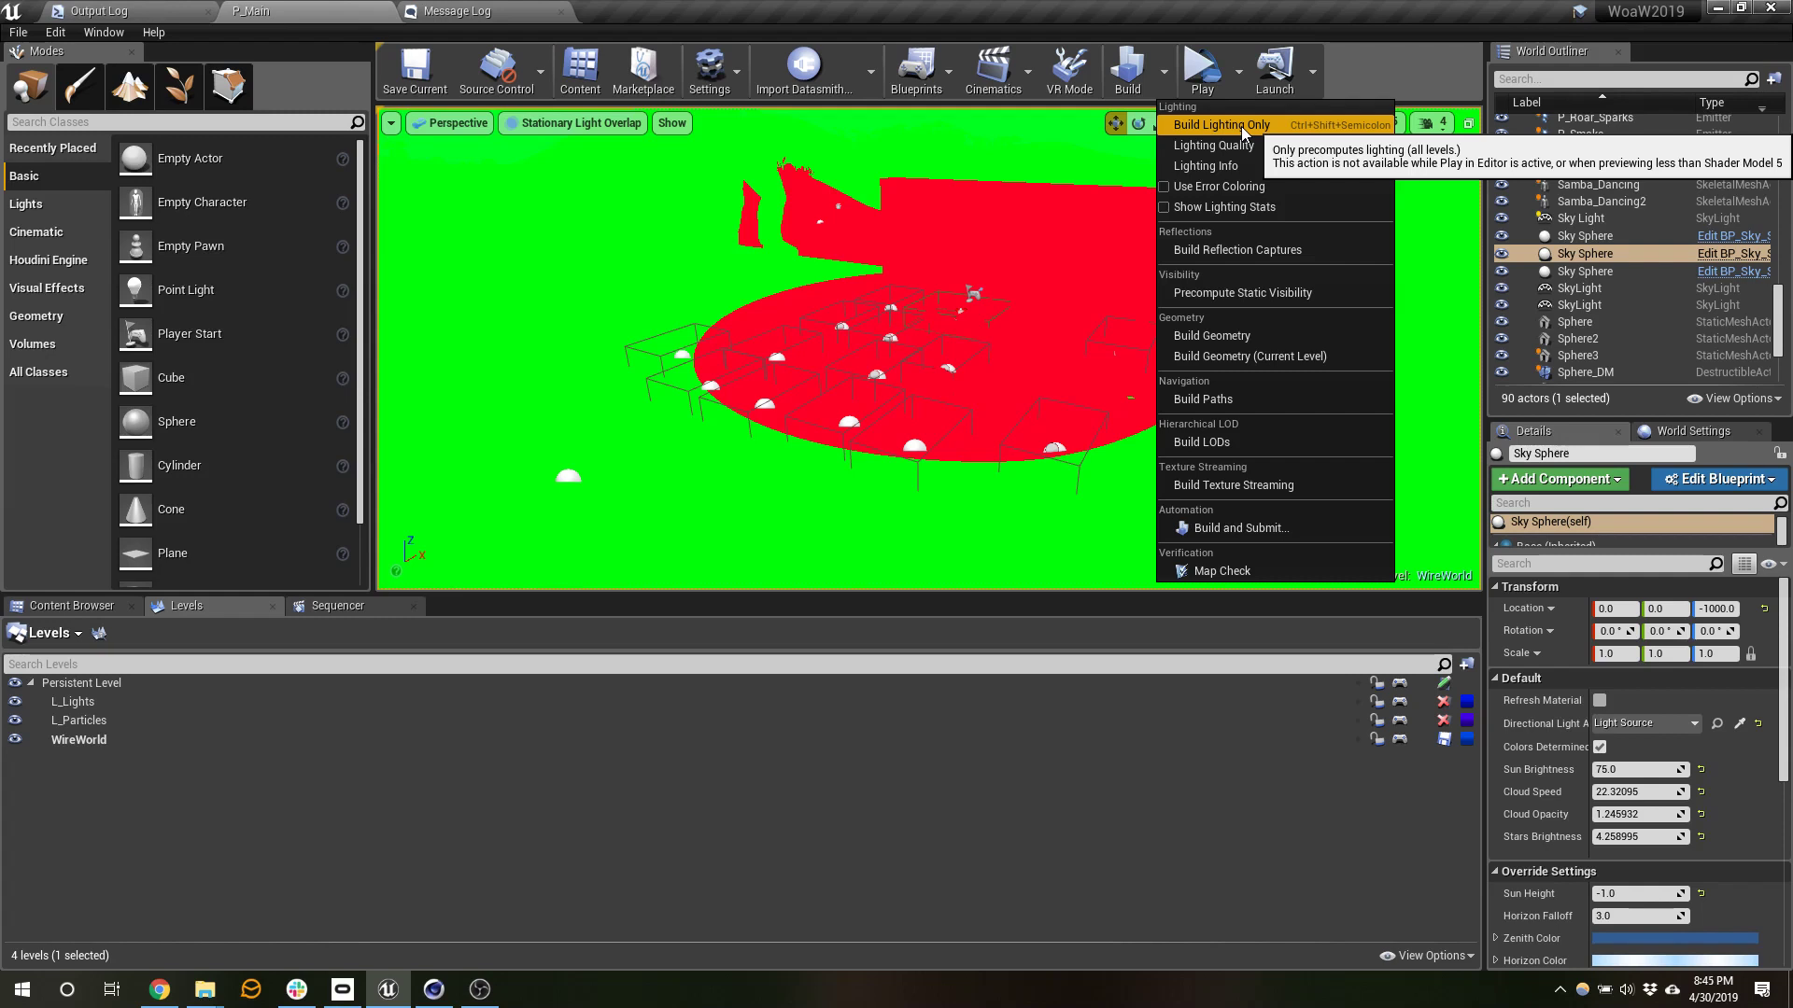
{"action": "left_click", "coordinate": [1165, 71]}
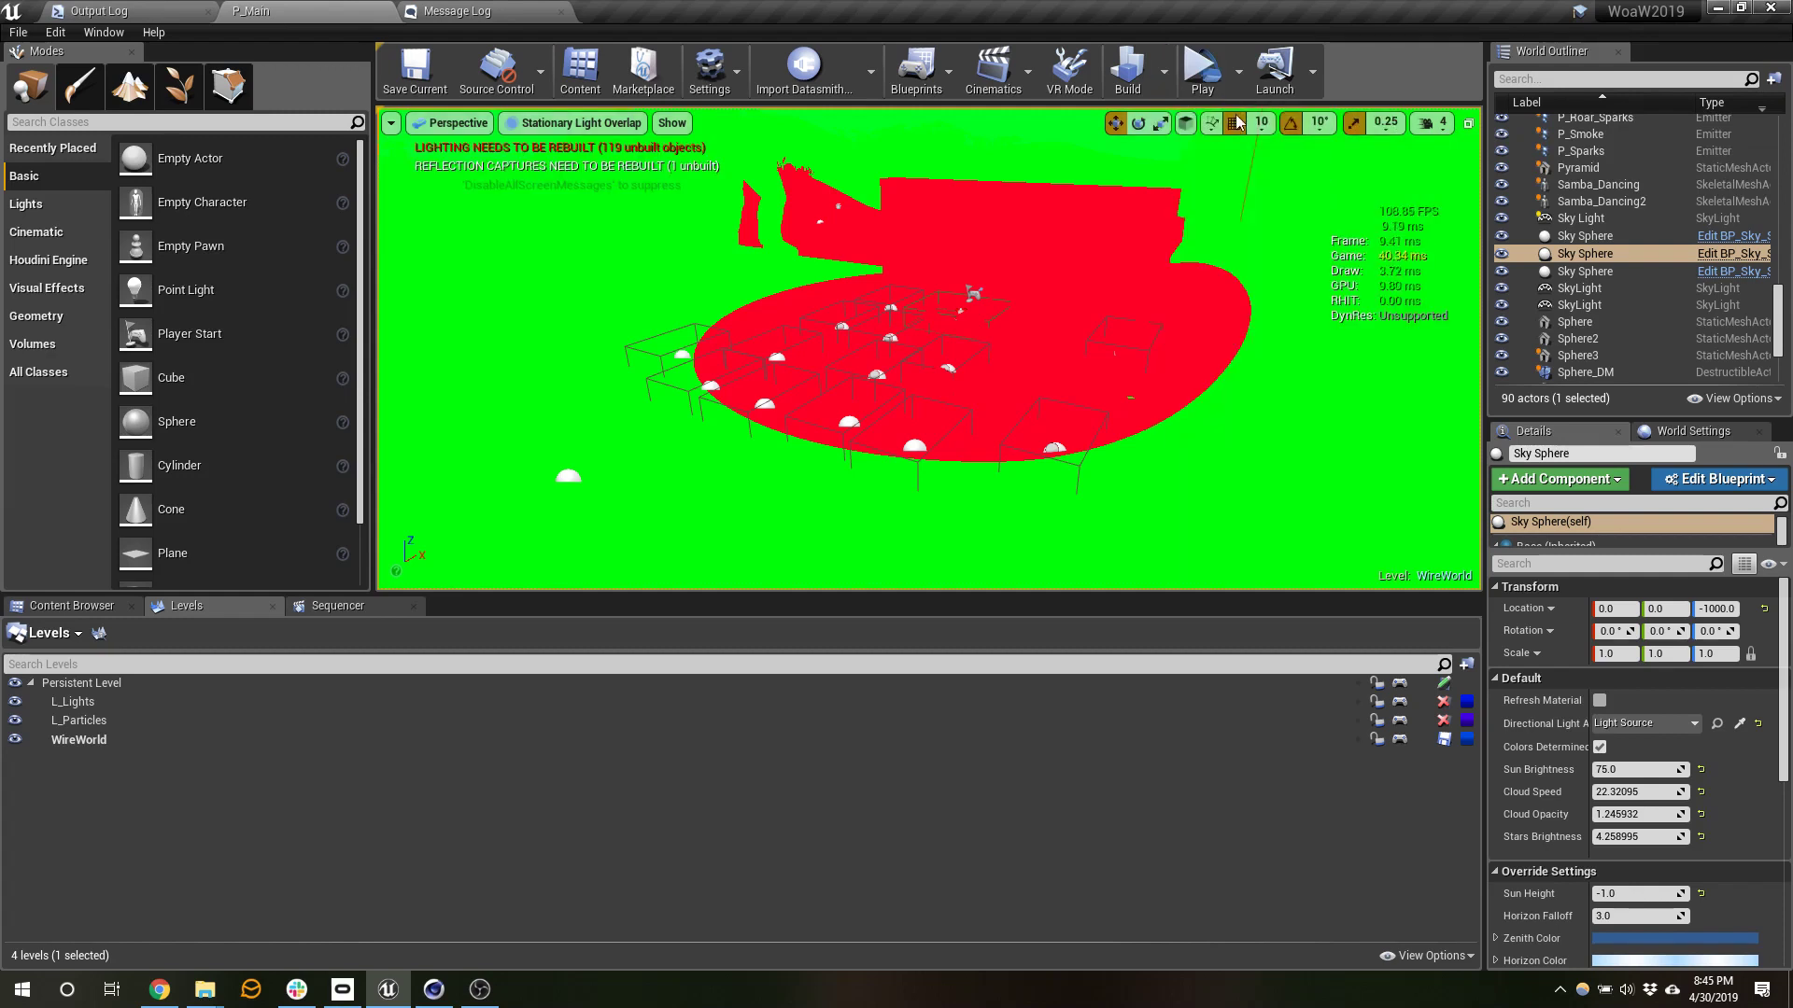
{"action": "left_click", "coordinate": [1164, 71]}
{"action": "left_click", "coordinate": [1235, 120]}
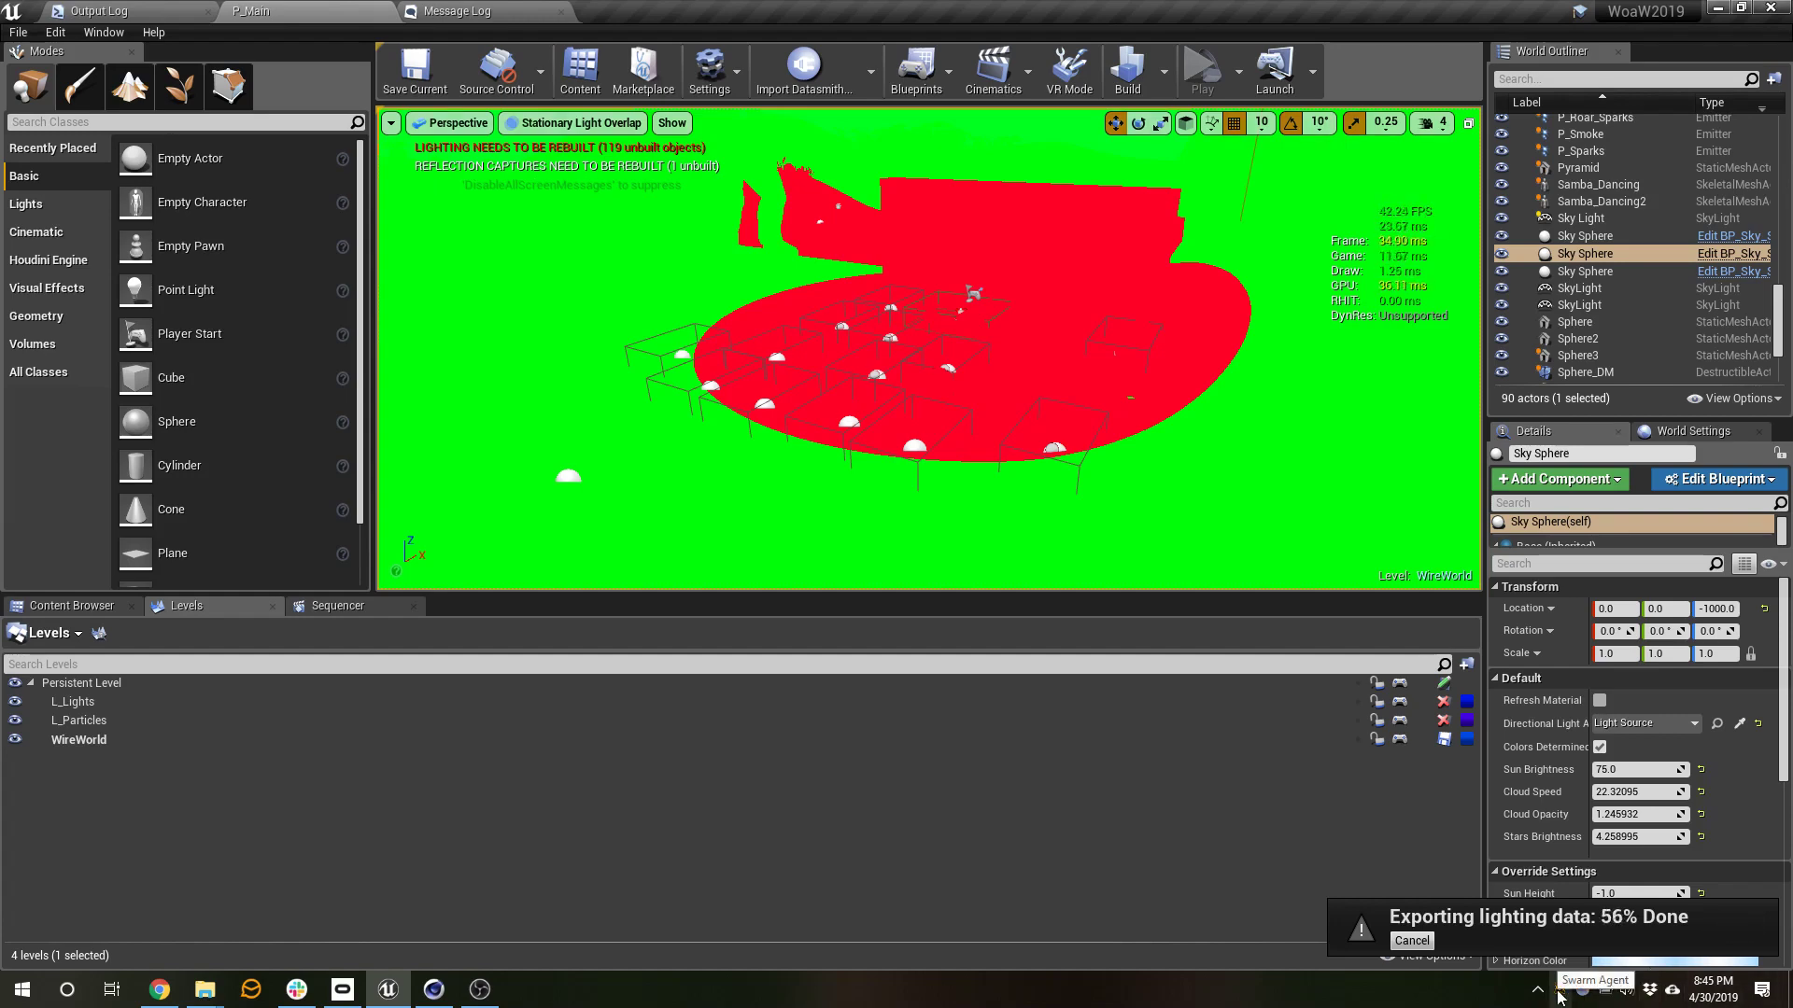
- Check the lighting build's progress in Swarm Agent, widening its window to show the full color key, and close it
{"action": "double_click", "coordinate": [1558, 993]}
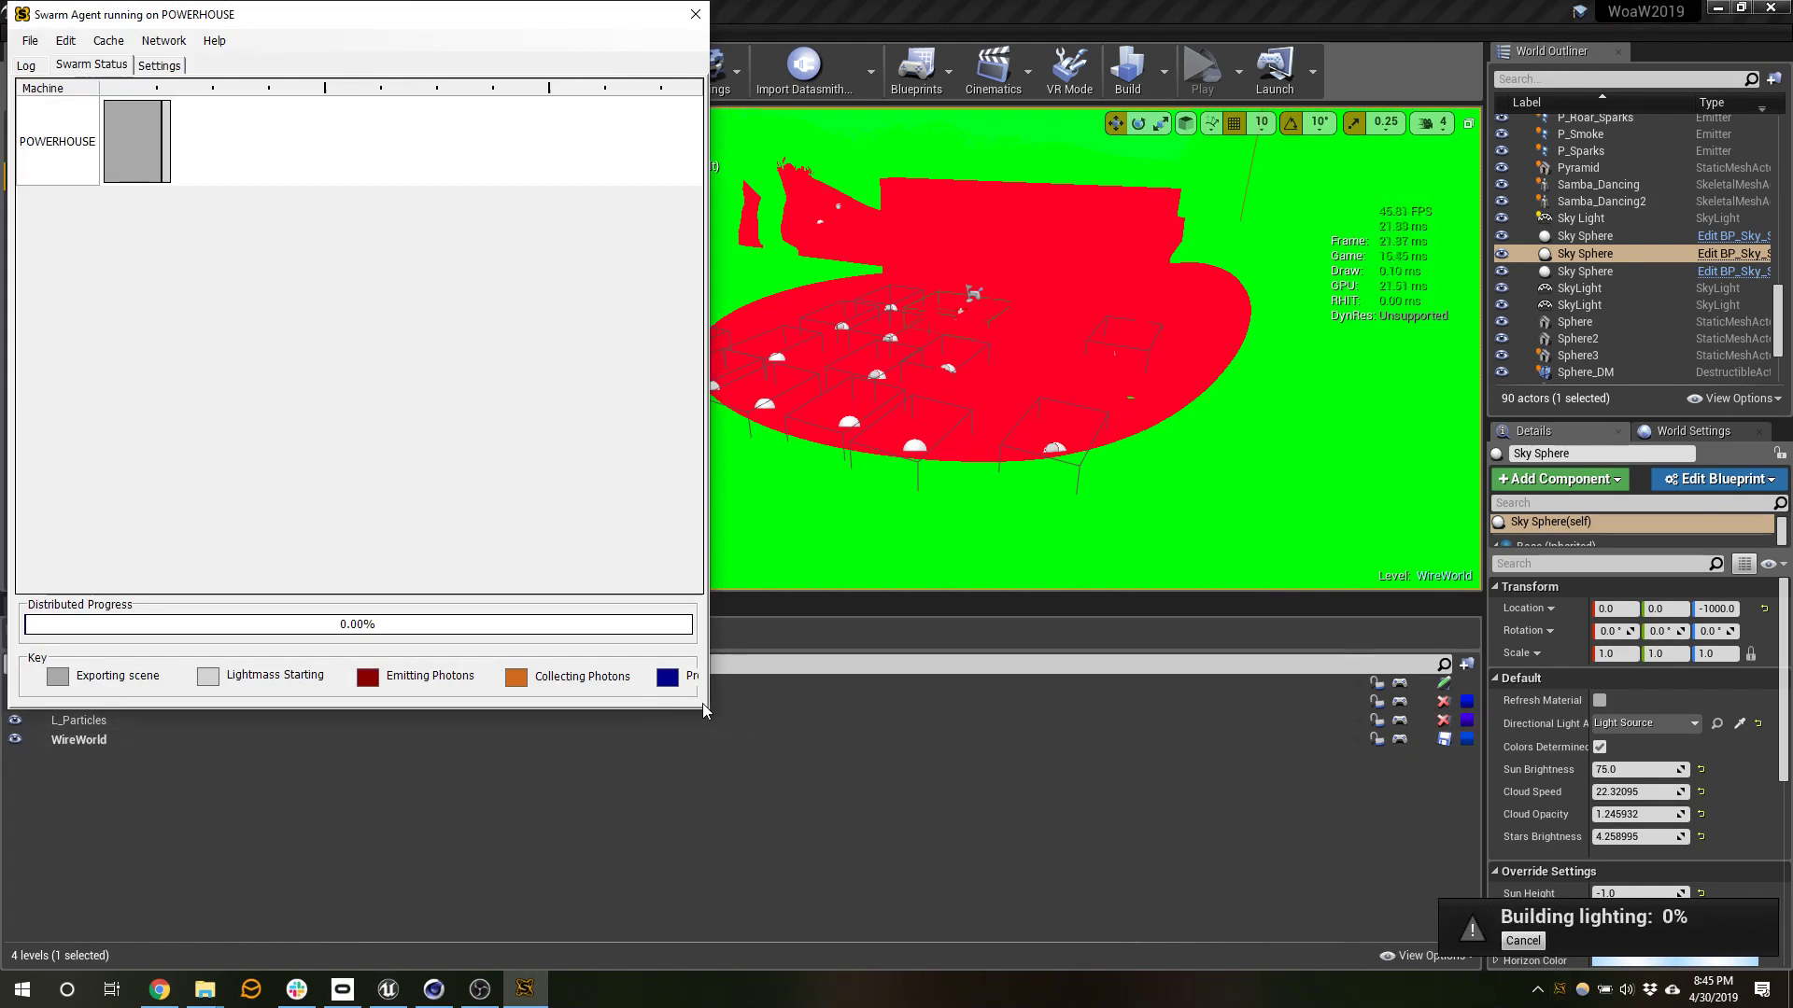
{"action": "left_click_drag", "start_coordinate": [707, 712], "coordinate": [1319, 372]}
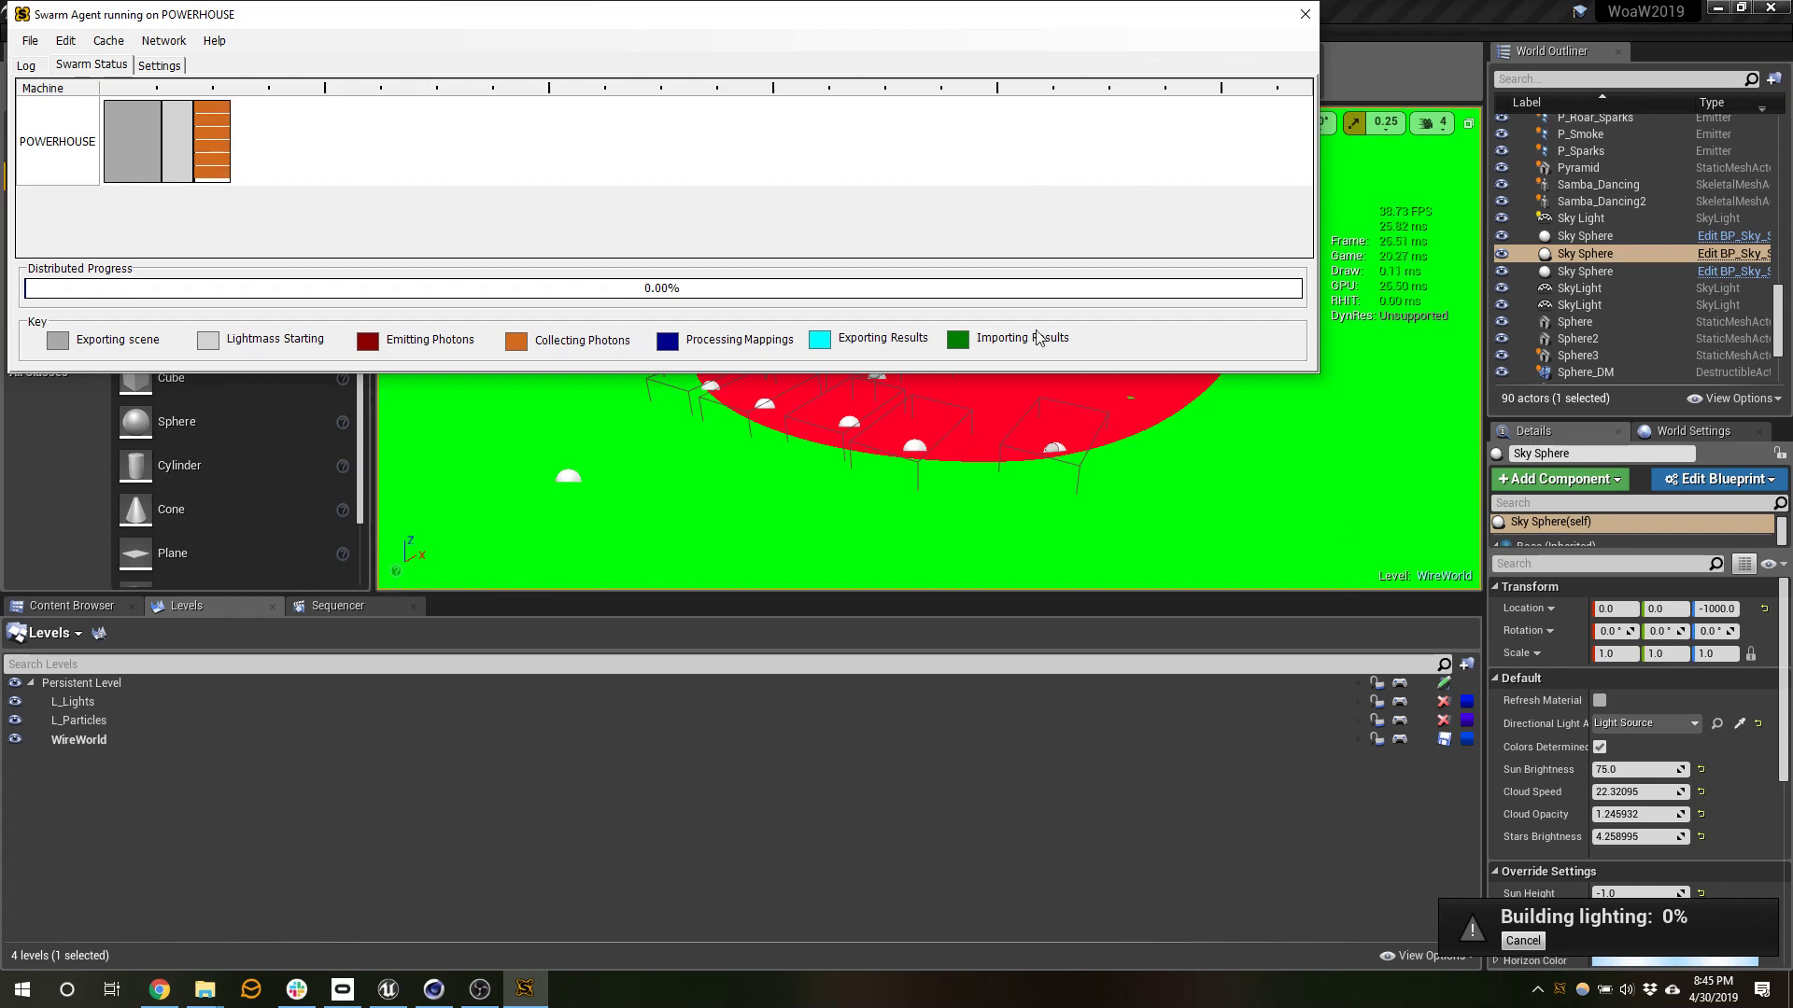
{"action": "left_click", "coordinate": [1304, 15]}
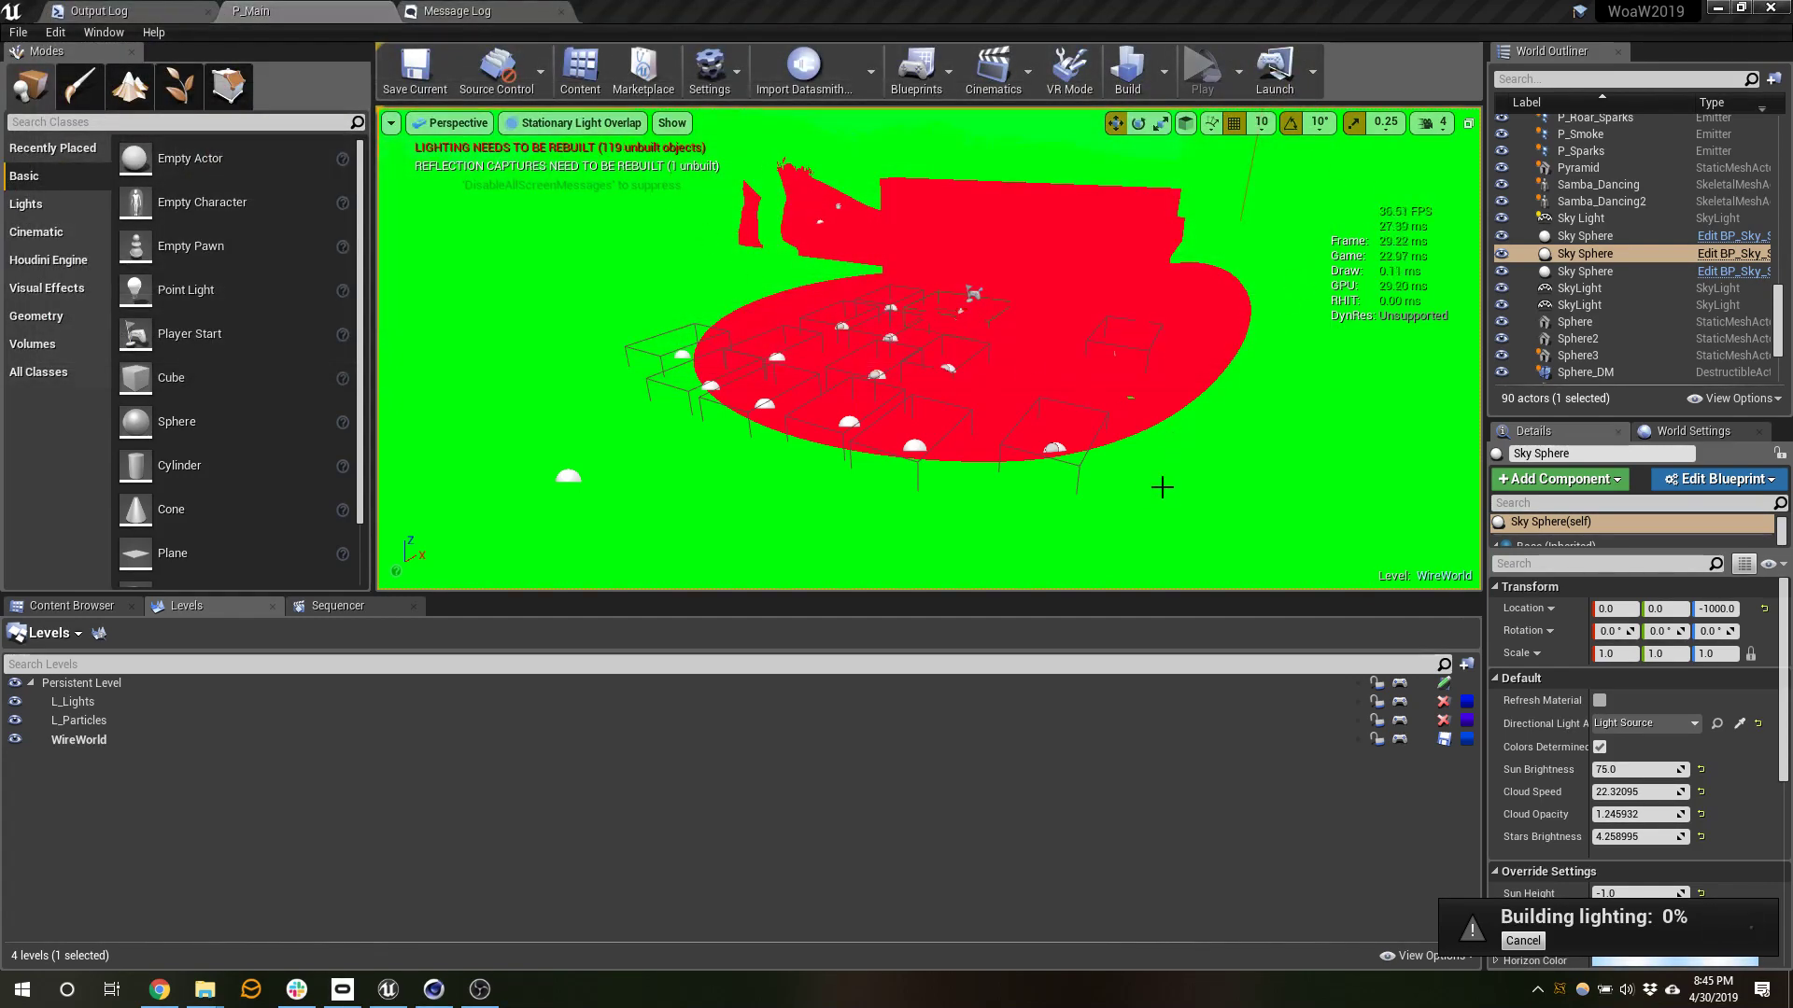
- Search the level's actors for "lightmas", select the Lightmass Importance Volume and focus the viewport on it
{"action": "left_click_drag", "start_coordinate": [1163, 487], "coordinate": [1073, 361]}
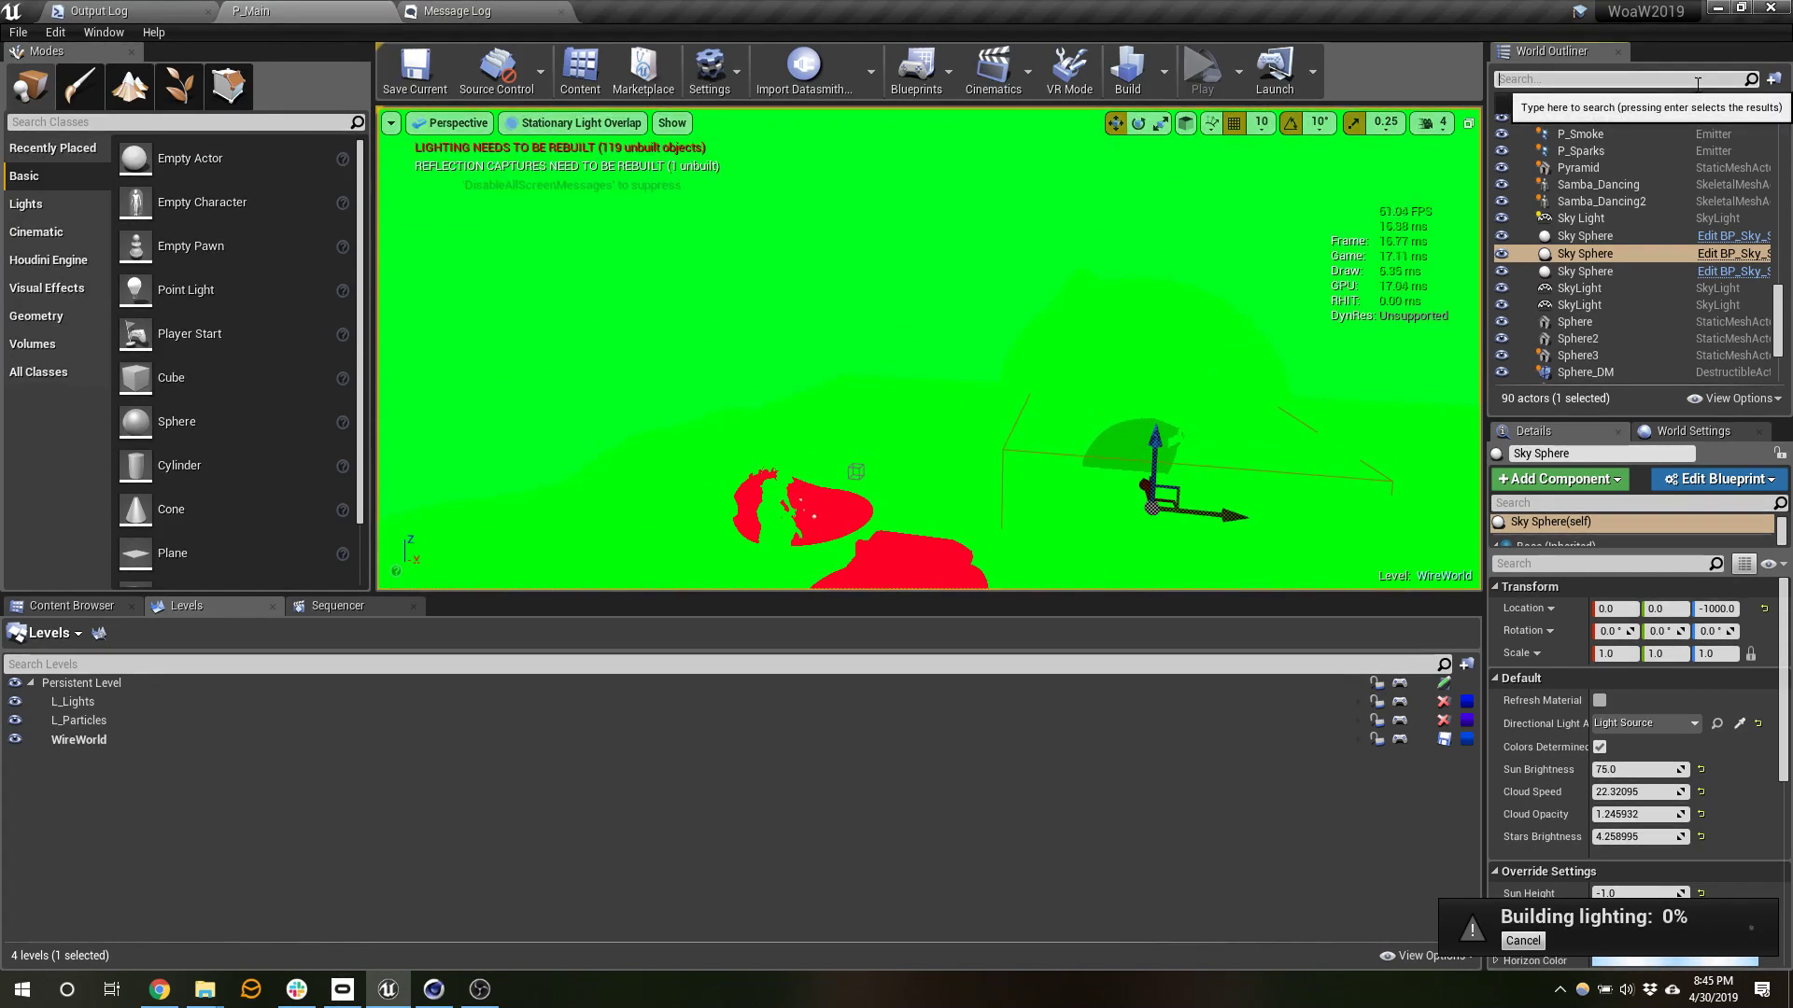
{"action": "type", "text": "lightma"}
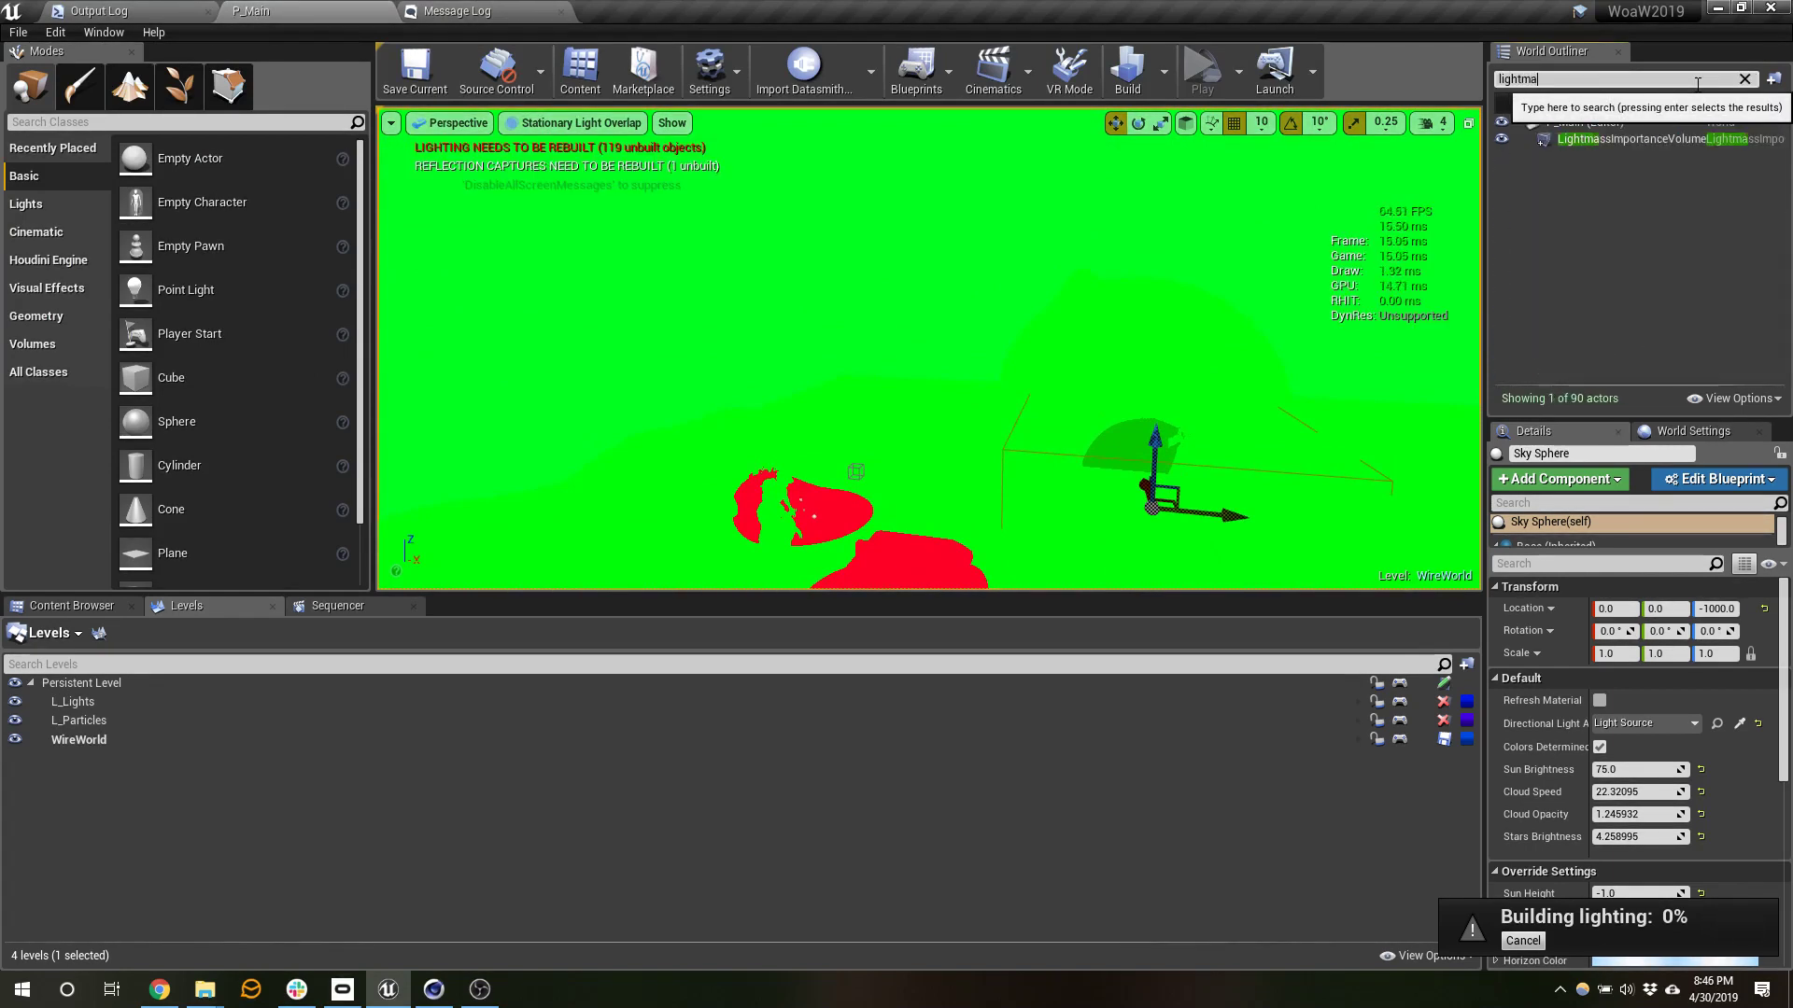
{"action": "type", "text": "s"}
{"action": "left_click", "coordinate": [1654, 136]}
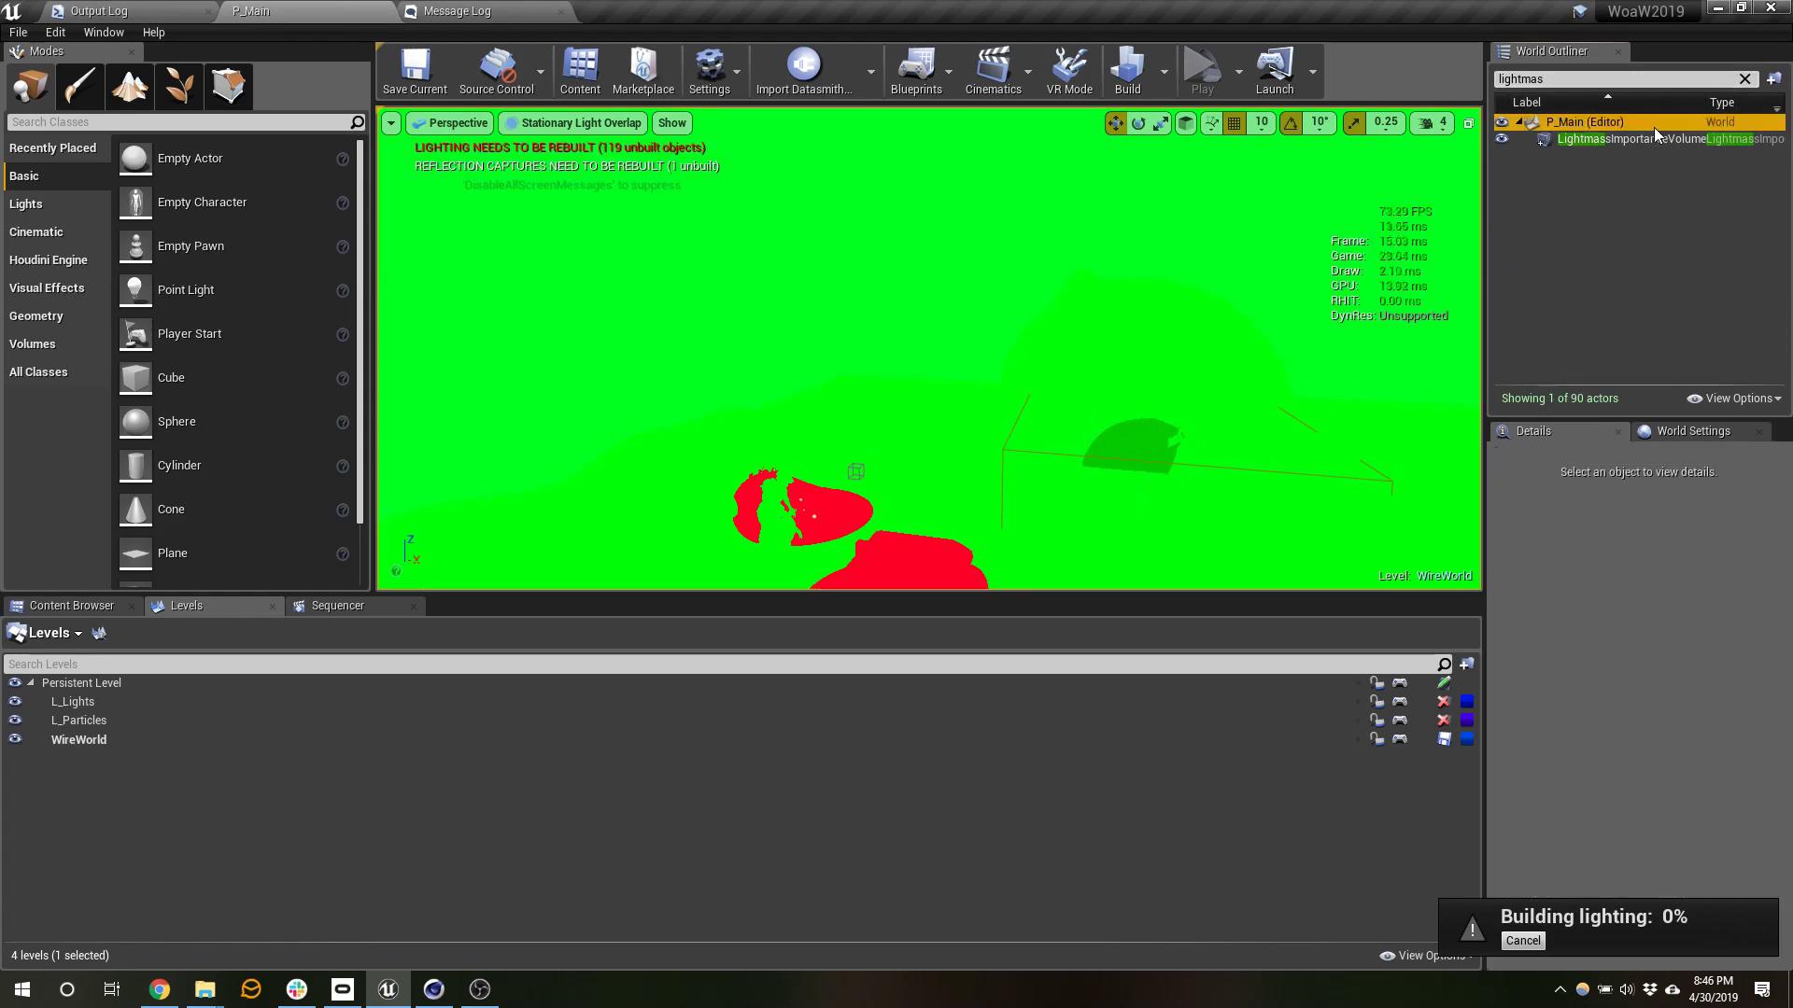
{"action": "key", "text": "f"}
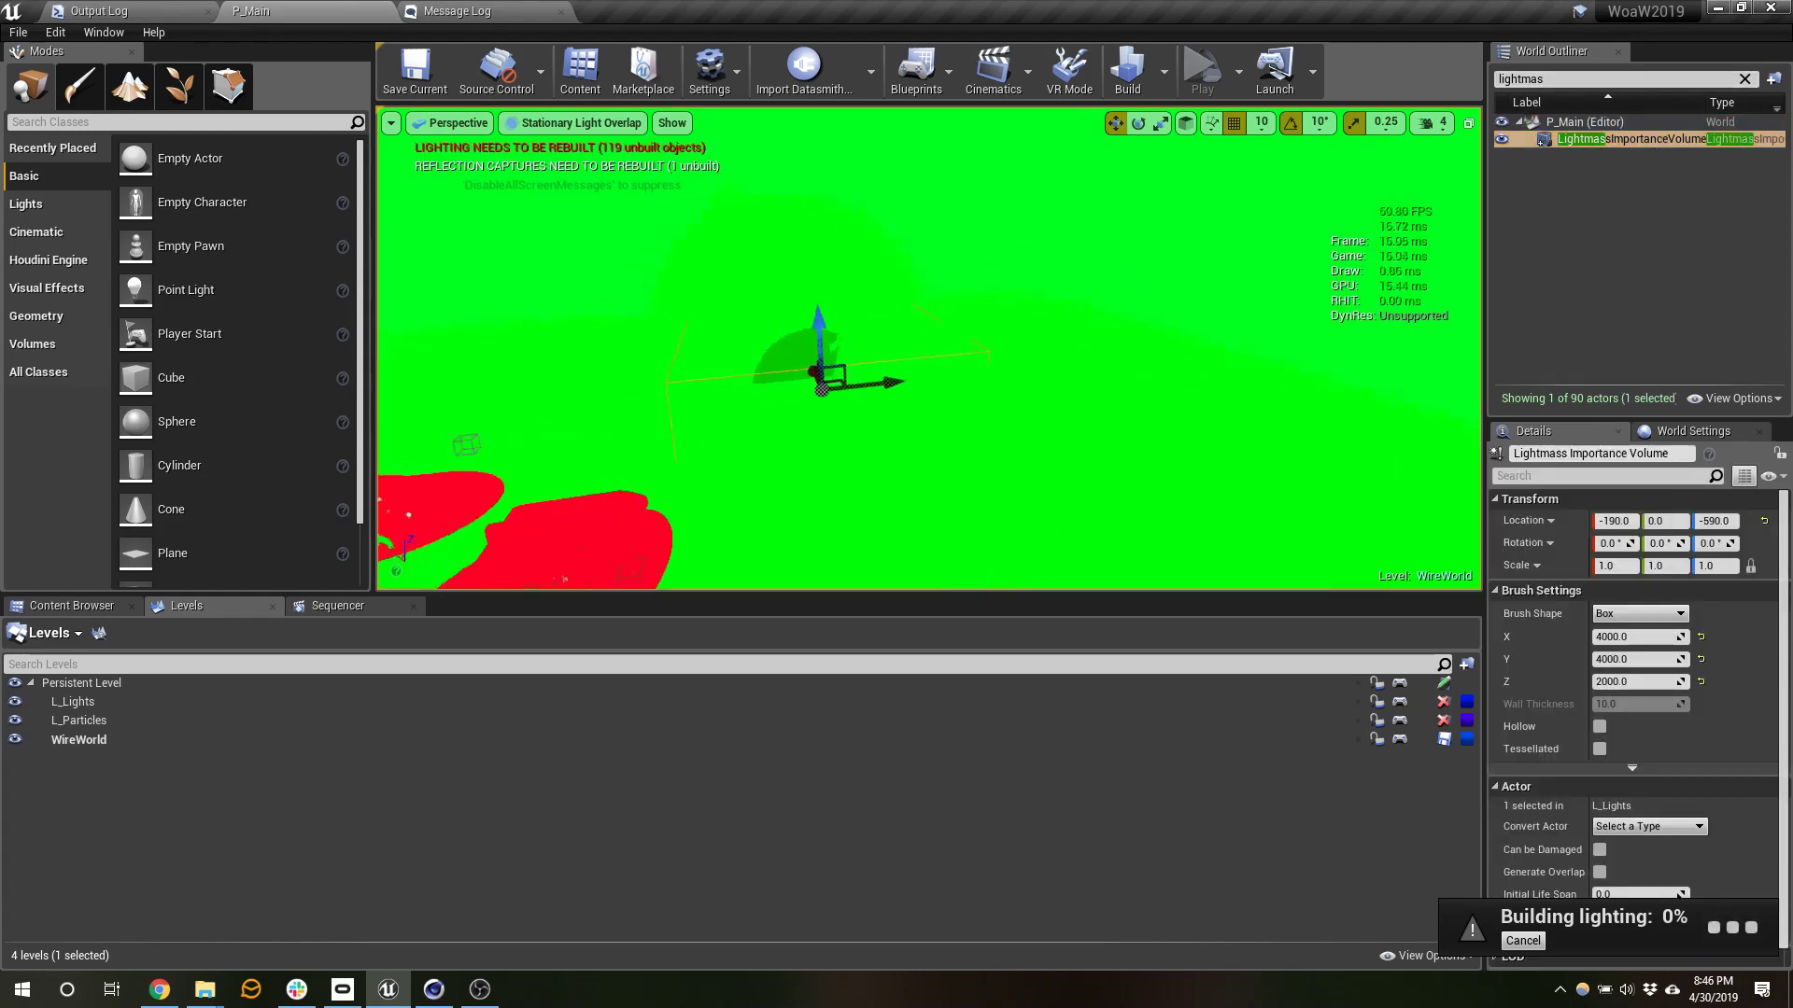
- Return the viewport to Lit mode and enlarge the Lightmass Importance Volume's box to about X 14047, Y 16351, Z 9028
{"action": "left_click", "coordinate": [554, 131]}
{"action": "left_click", "coordinate": [541, 161]}
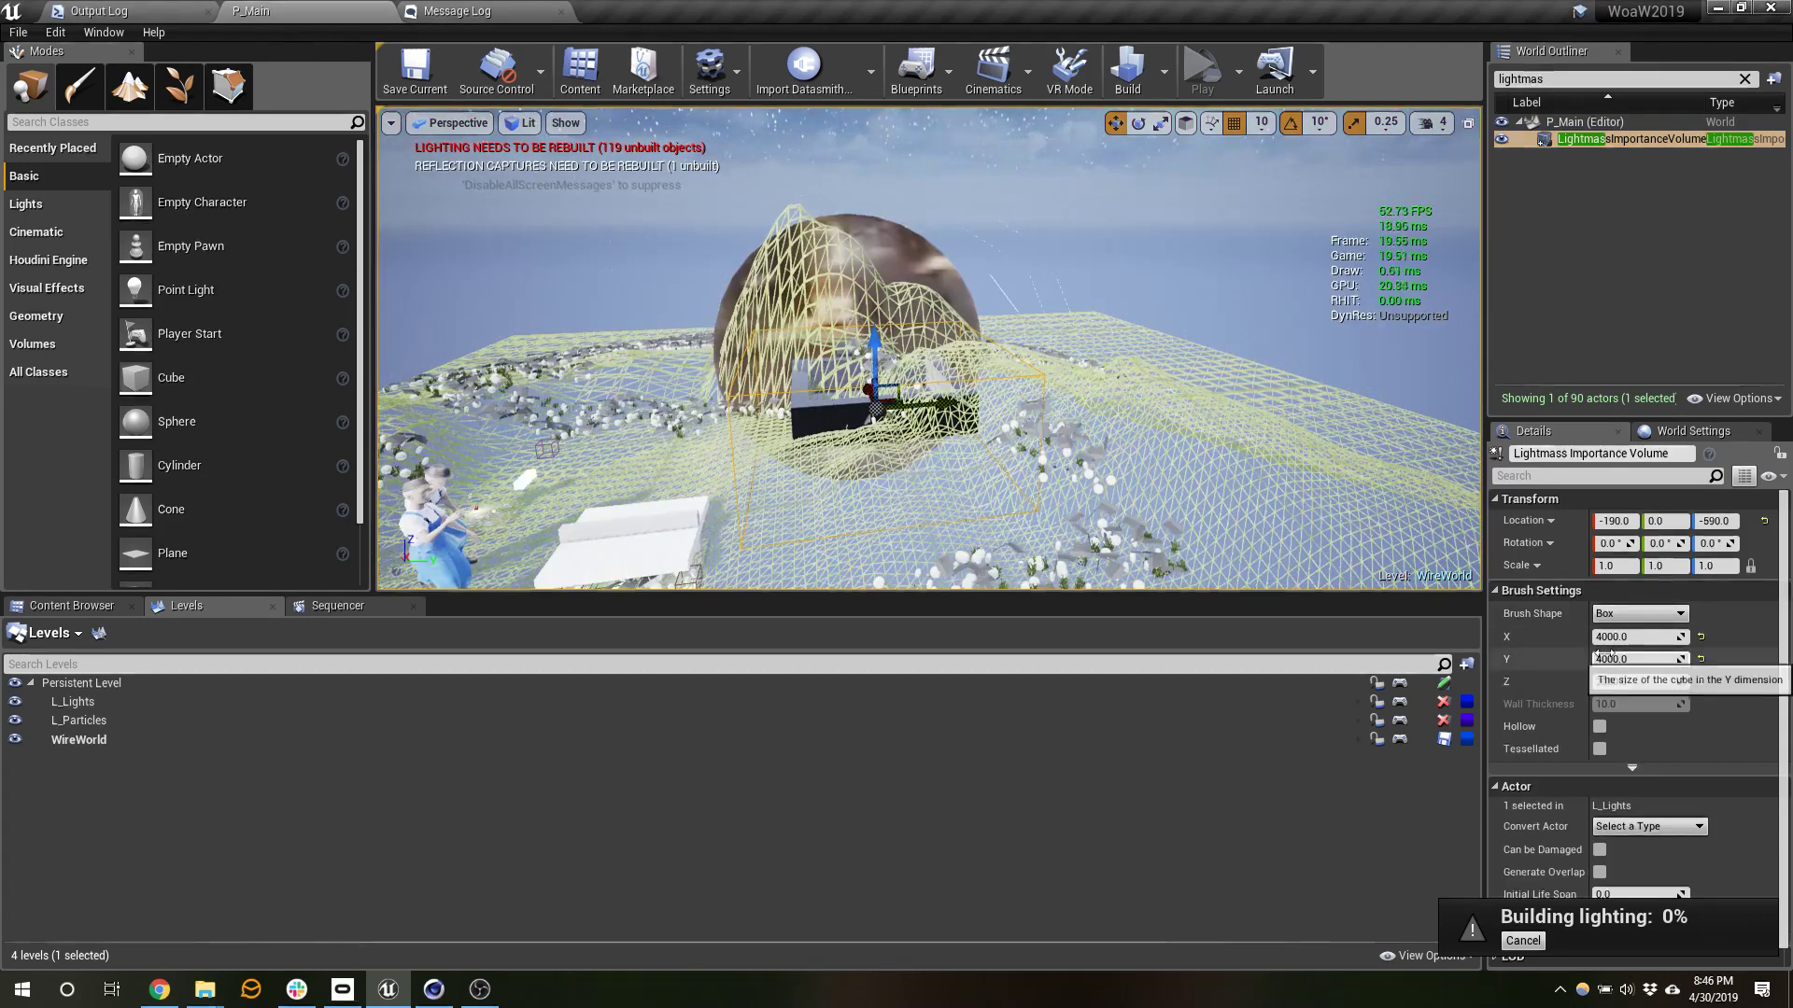
{"action": "mouse_move", "coordinate": [1611, 636]}
{"action": "left_mouse_down"}
{"action": "mouse_move", "coordinate": [1690, 636]}
{"action": "mouse_move", "coordinate": [1648, 659]}
{"action": "mouse_move", "coordinate": [1694, 659]}
{"action": "mouse_move", "coordinate": [1652, 682]}
{"action": "mouse_move", "coordinate": [1704, 682]}
{"action": "left_mouse_up"}
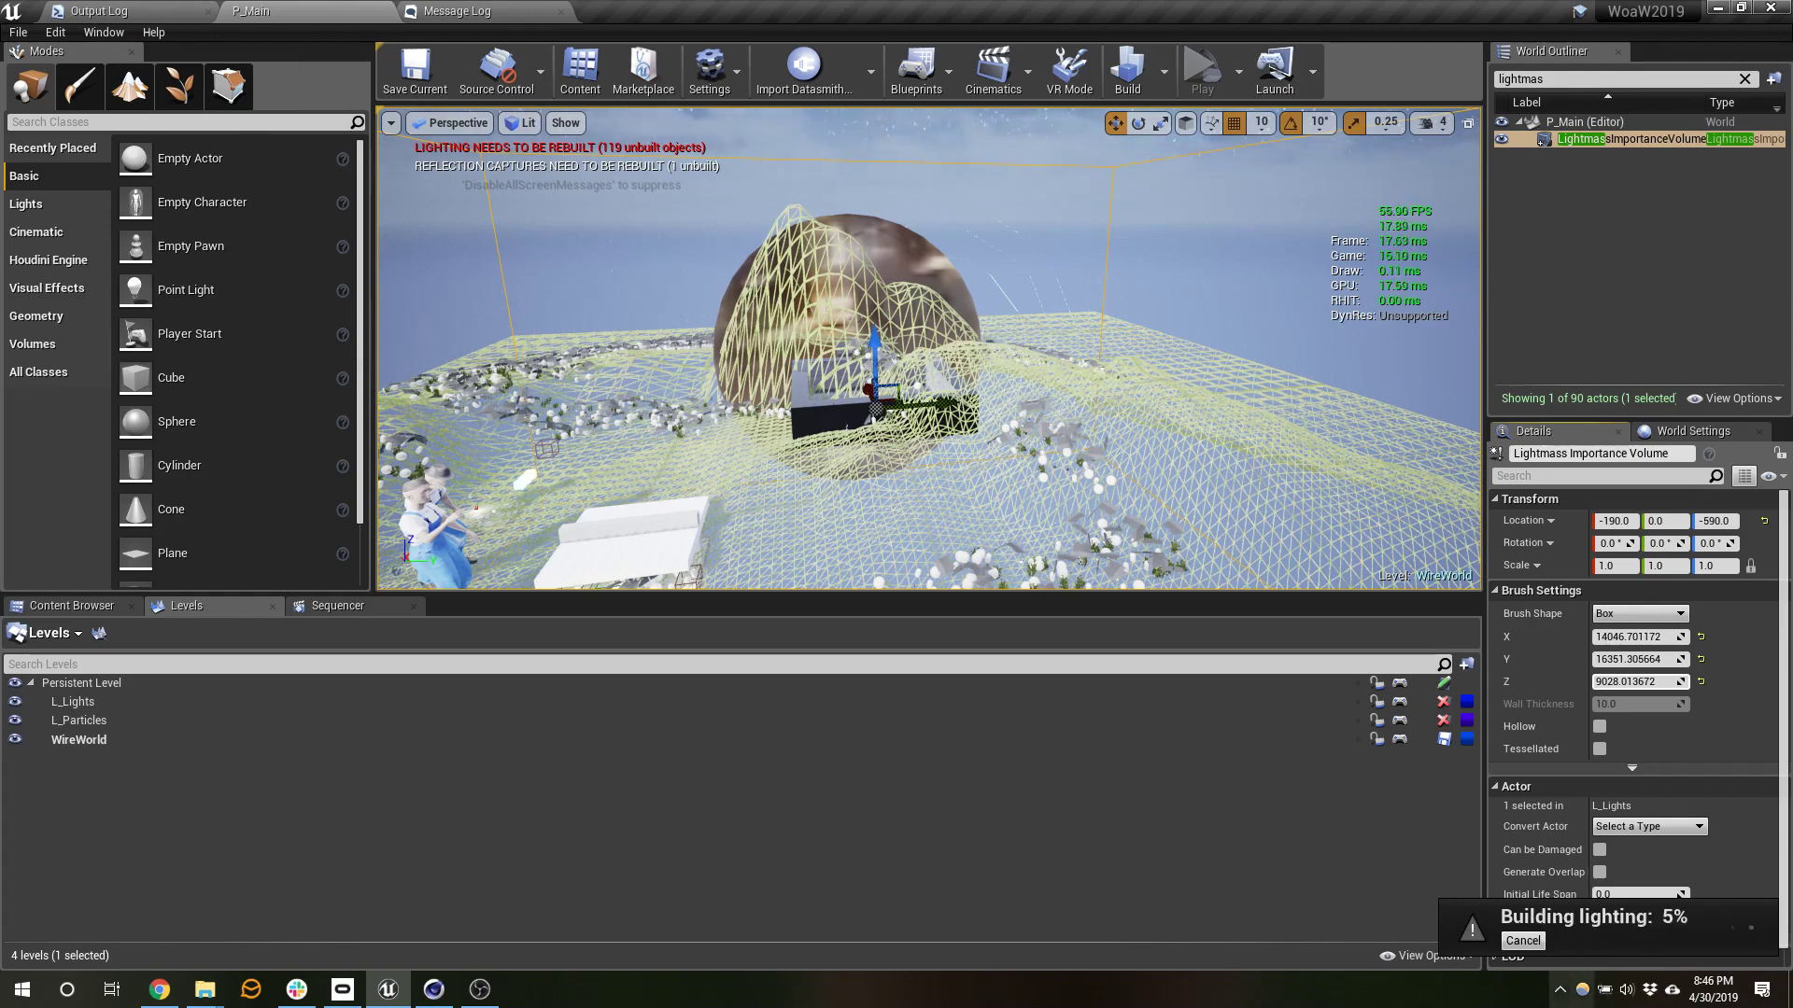
- Reopen Swarm Agent and check how far the lighting build has progressed
{"action": "left_click", "coordinate": [1559, 993]}
{"action": "double_click", "coordinate": [1611, 955]}
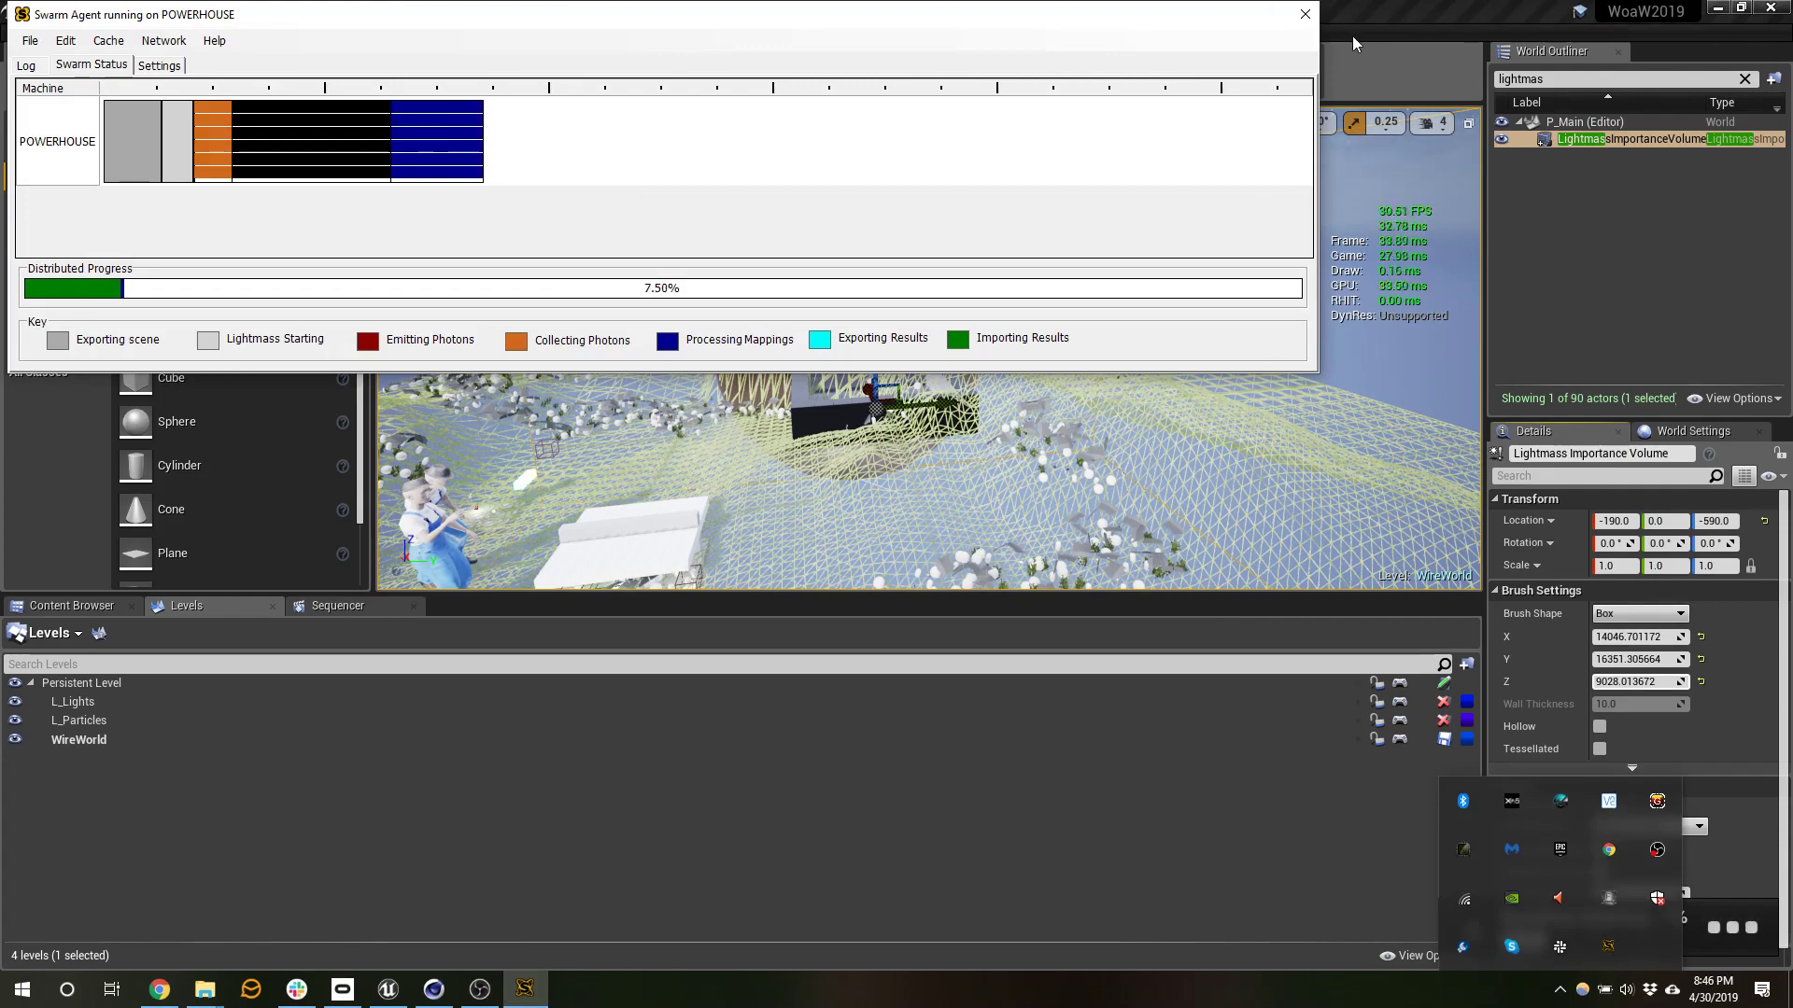
- Examine the level's Lightmass settings in the World Settings, expanding both the advanced options and the Lightmass Settings group
{"action": "left_click", "coordinate": [1693, 430]}
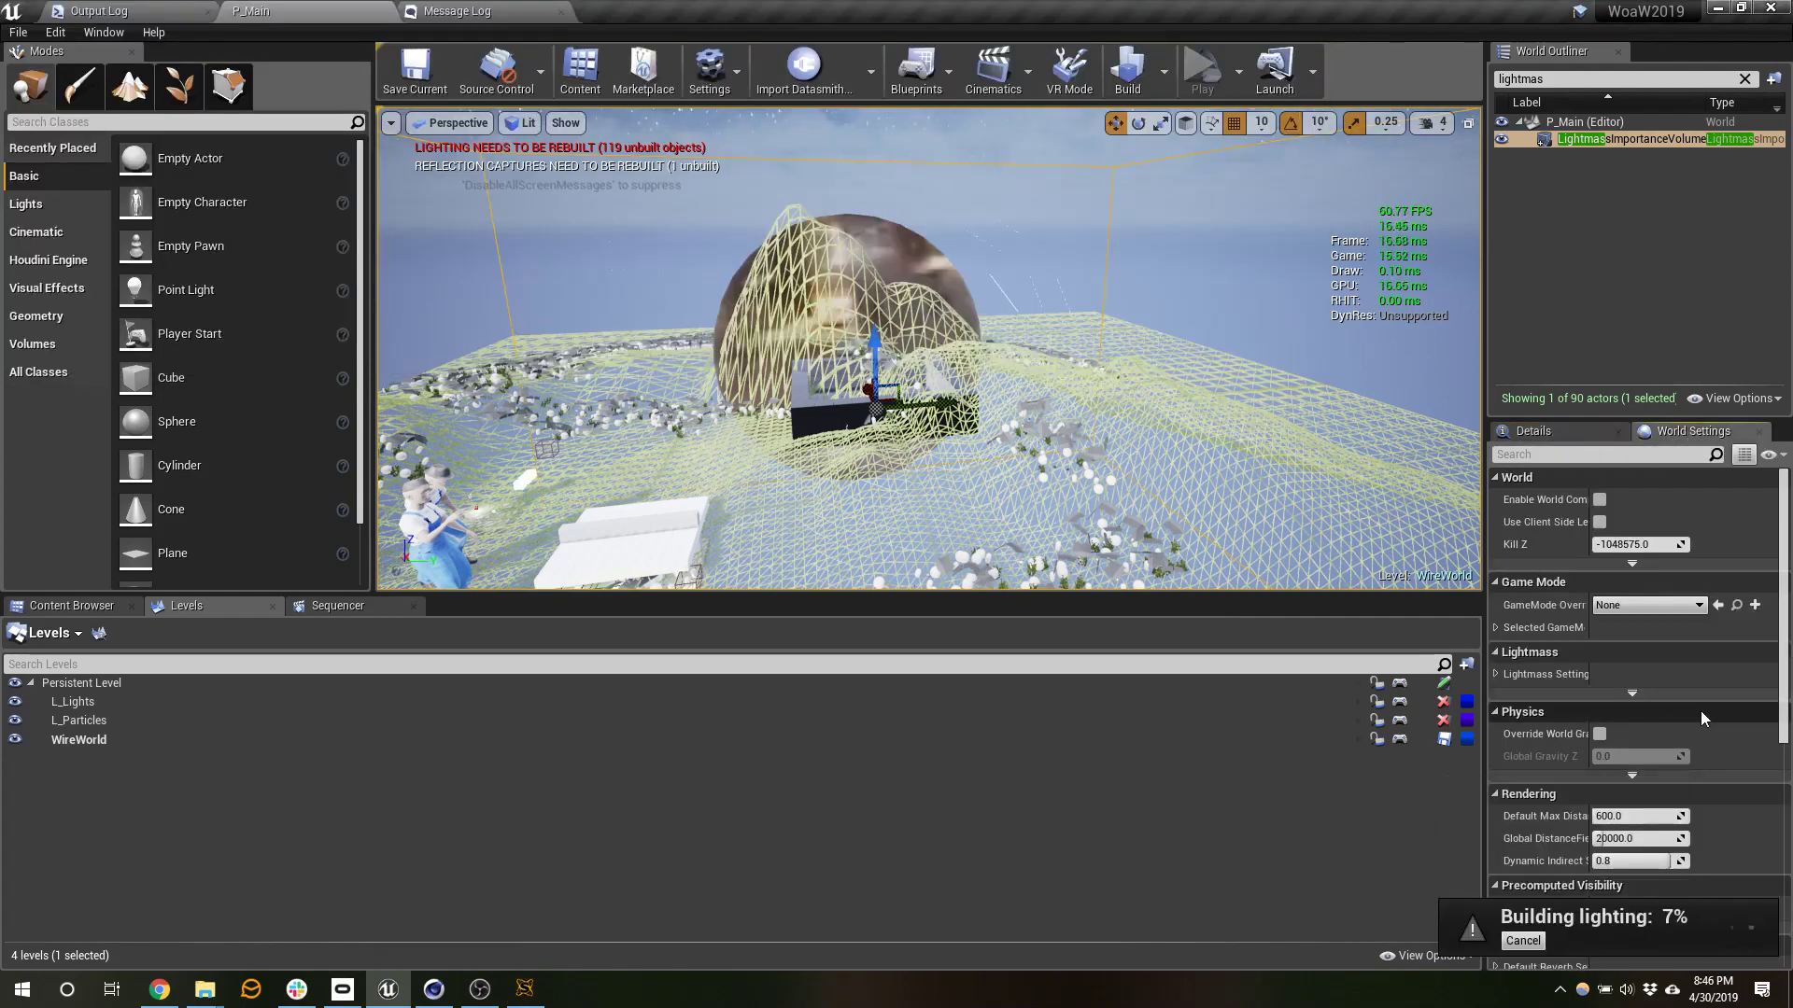
{"action": "left_click", "coordinate": [1620, 693]}
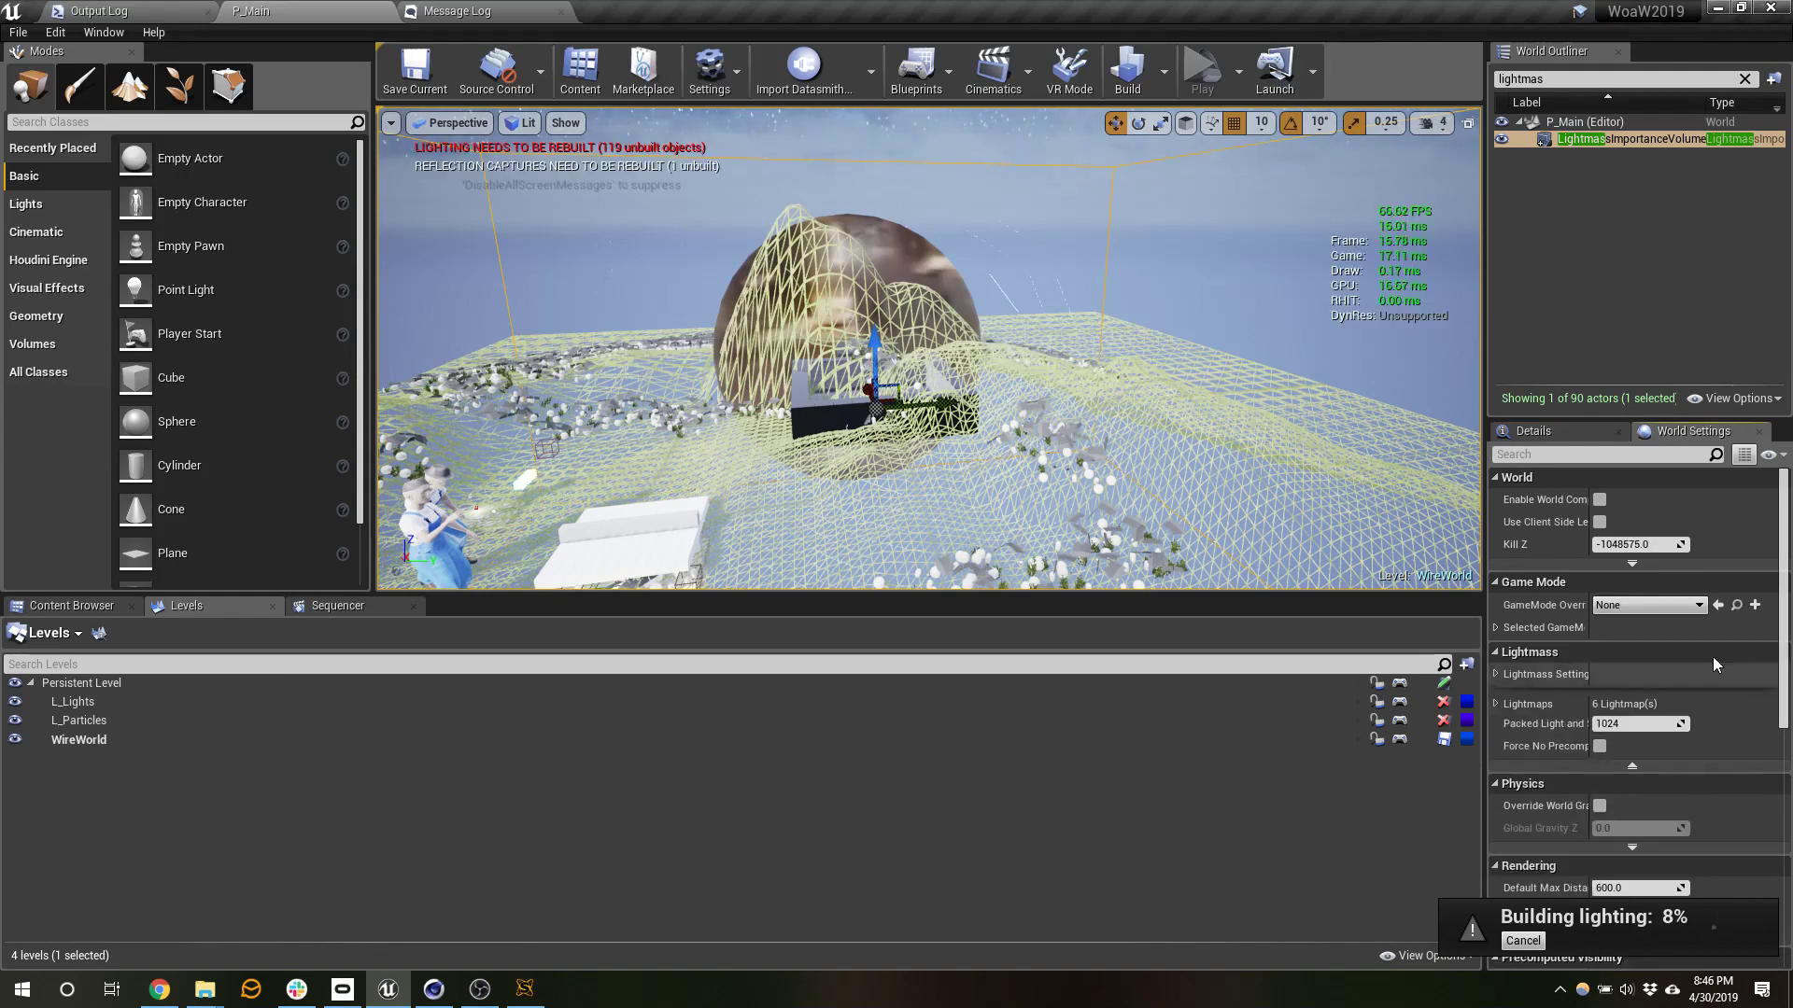
{"action": "left_click", "coordinate": [1494, 675]}
{"action": "scroll", "coordinate": [1549, 752], "scroll_direction": "down", "scroll_amount": 5}
{"action": "scroll", "coordinate": [1546, 764], "scroll_direction": "down", "scroll_amount": 4}
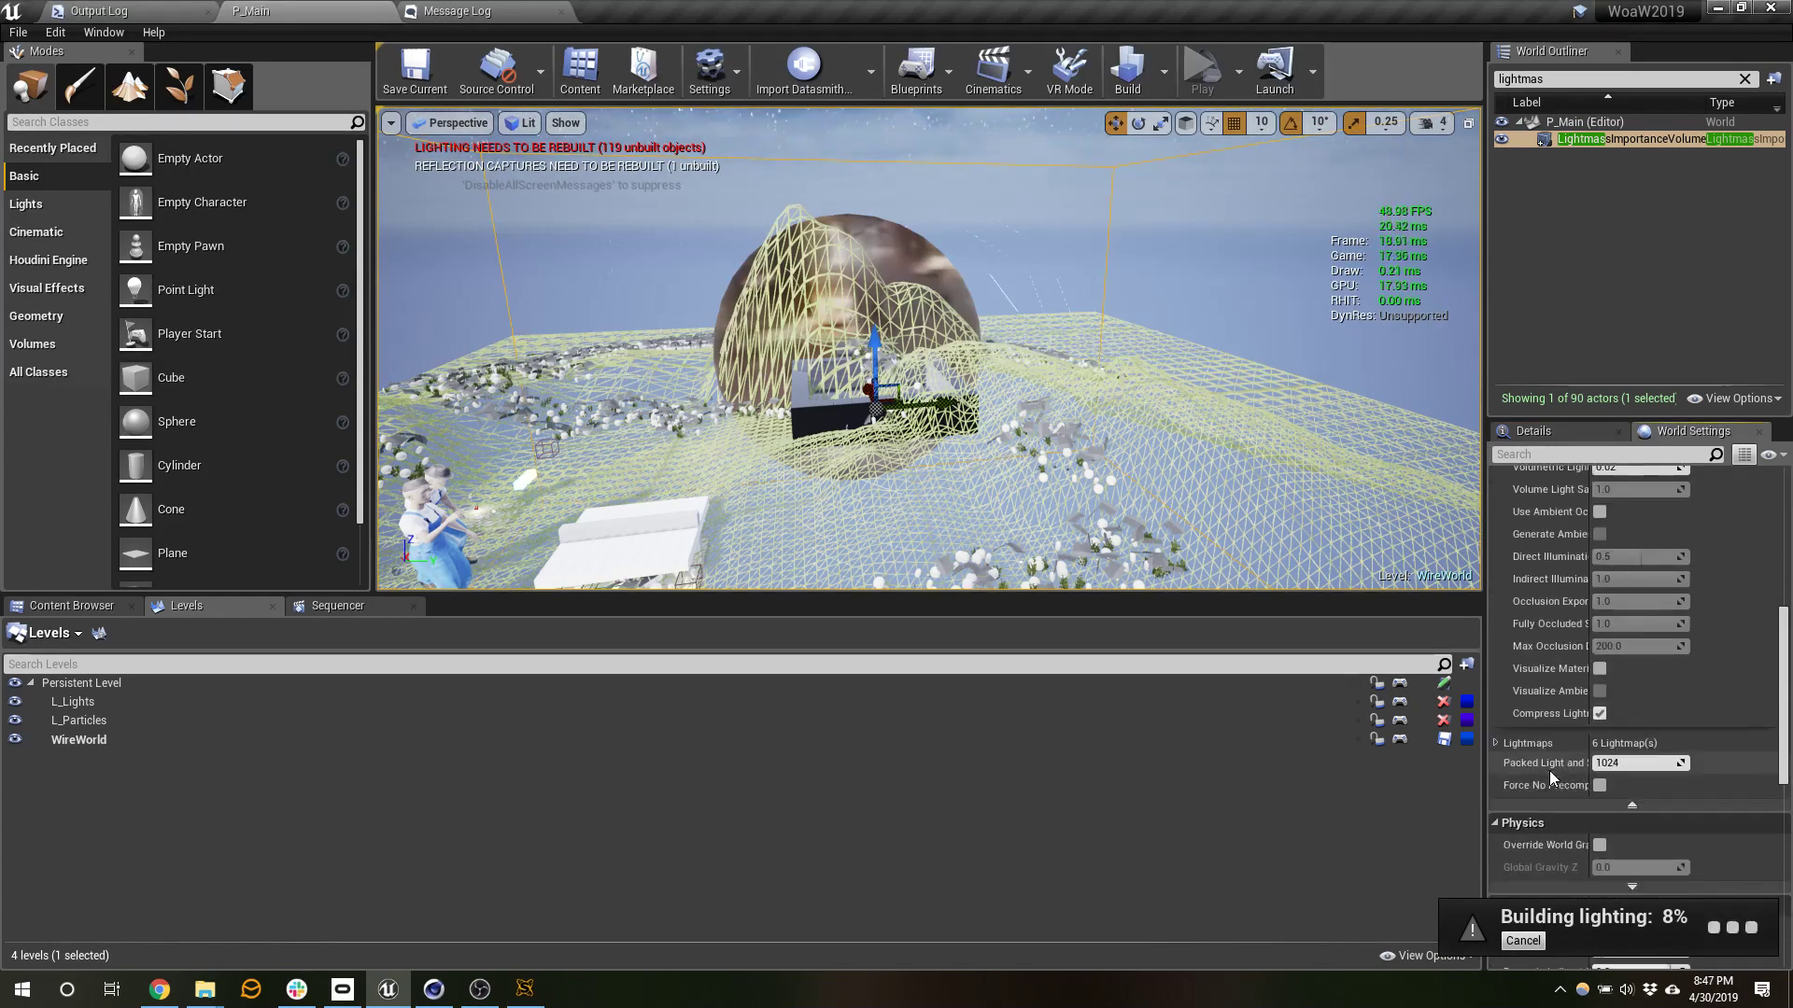
- Expand the Lightmaps list in the World Settings and examine the light map and shadow map textures
{"action": "left_click", "coordinate": [1497, 746]}
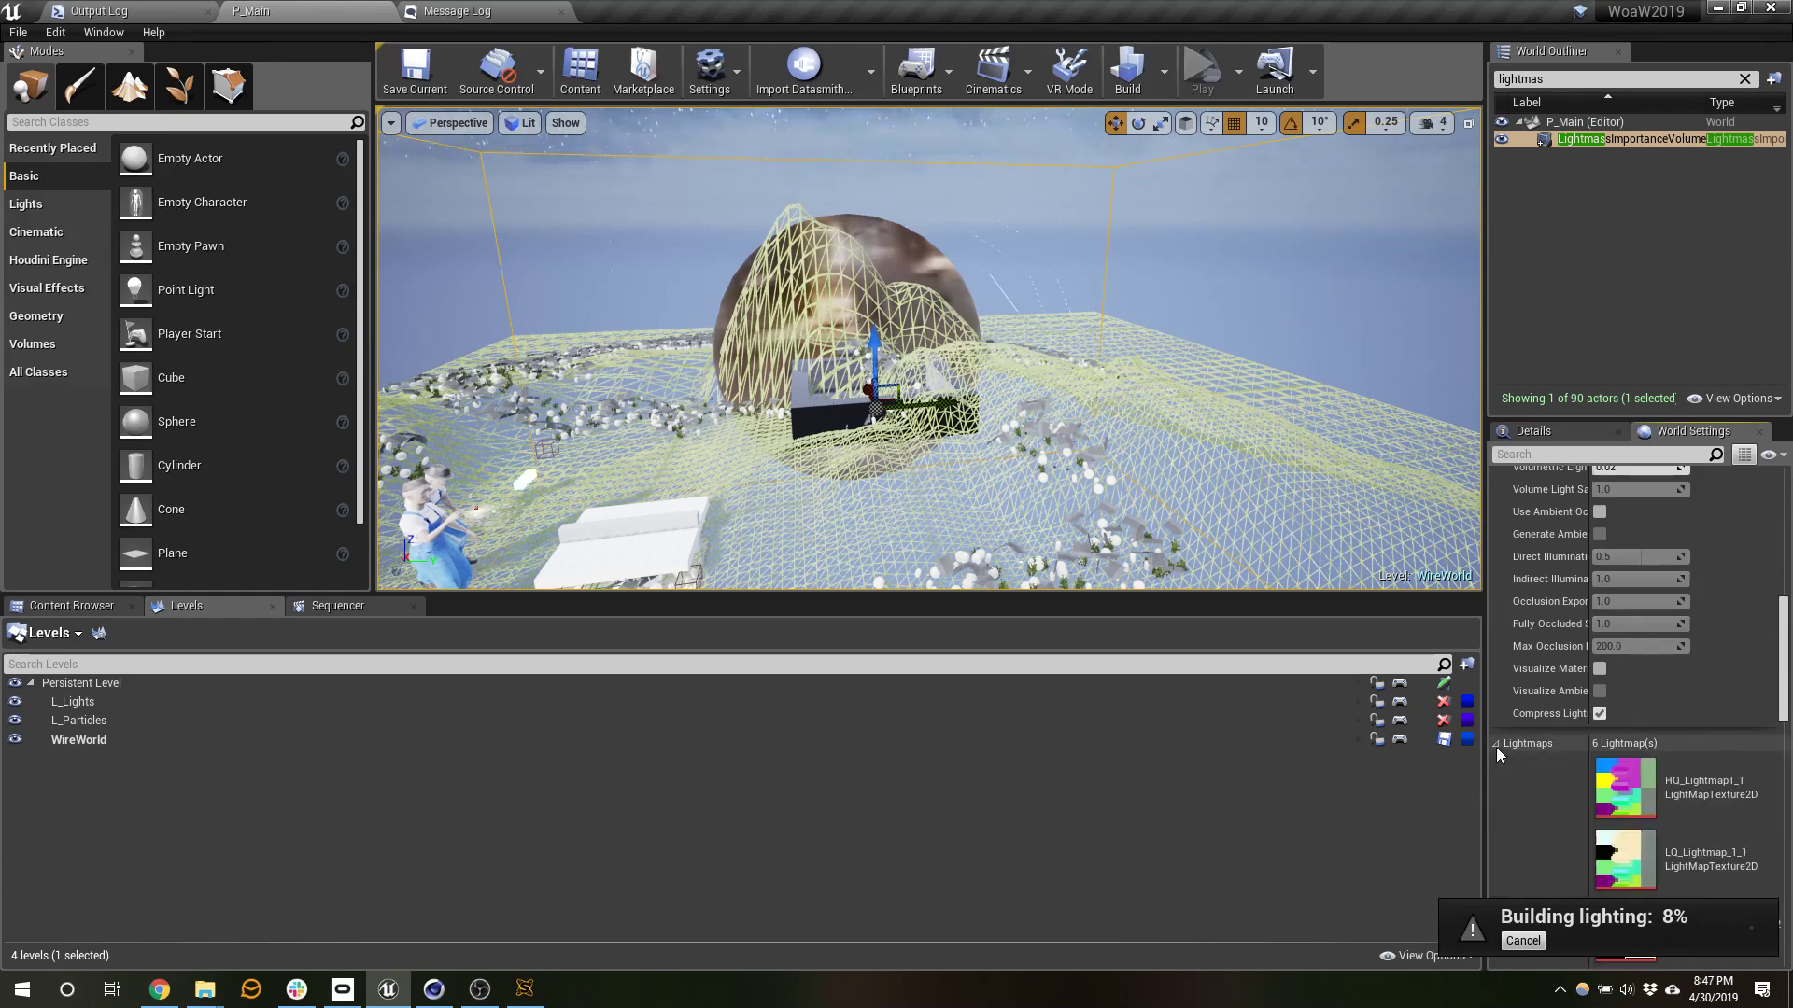
{"action": "scroll", "coordinate": [1638, 741], "scroll_direction": "down", "scroll_amount": 2}
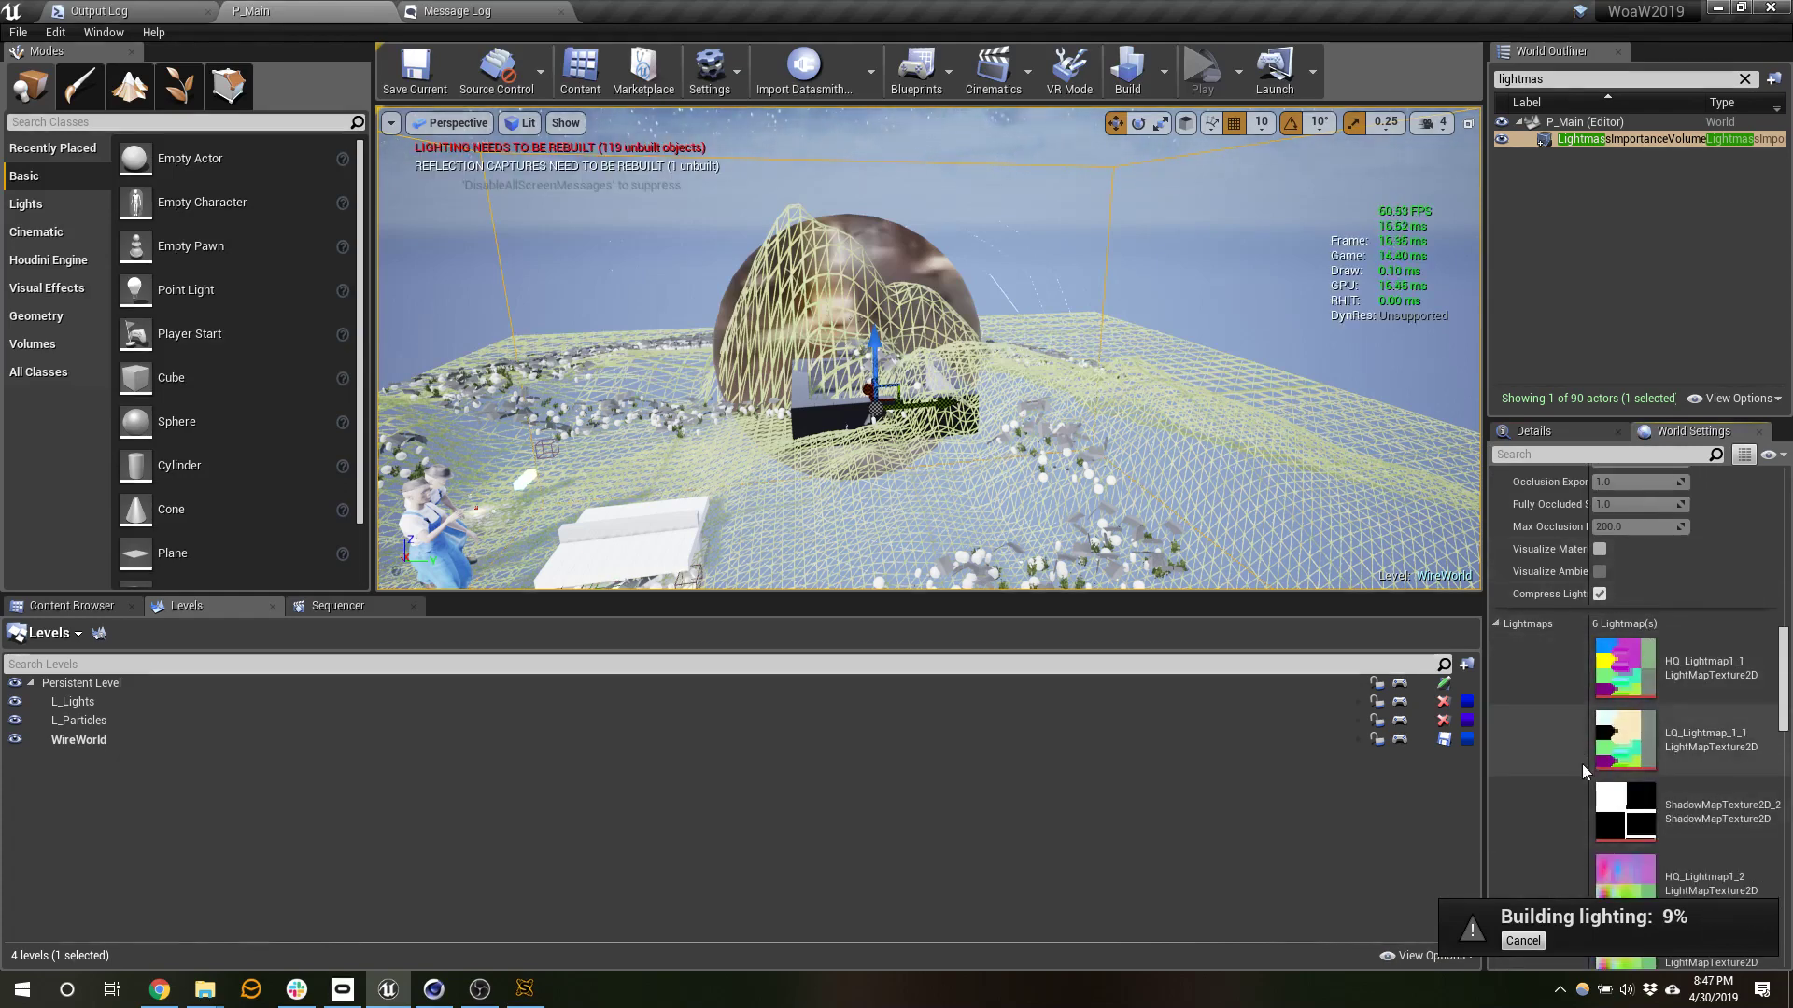
{"action": "scroll", "coordinate": [1581, 763], "scroll_direction": "down", "scroll_amount": 2}
{"action": "scroll", "coordinate": [1602, 754], "scroll_direction": "down", "scroll_amount": 6}
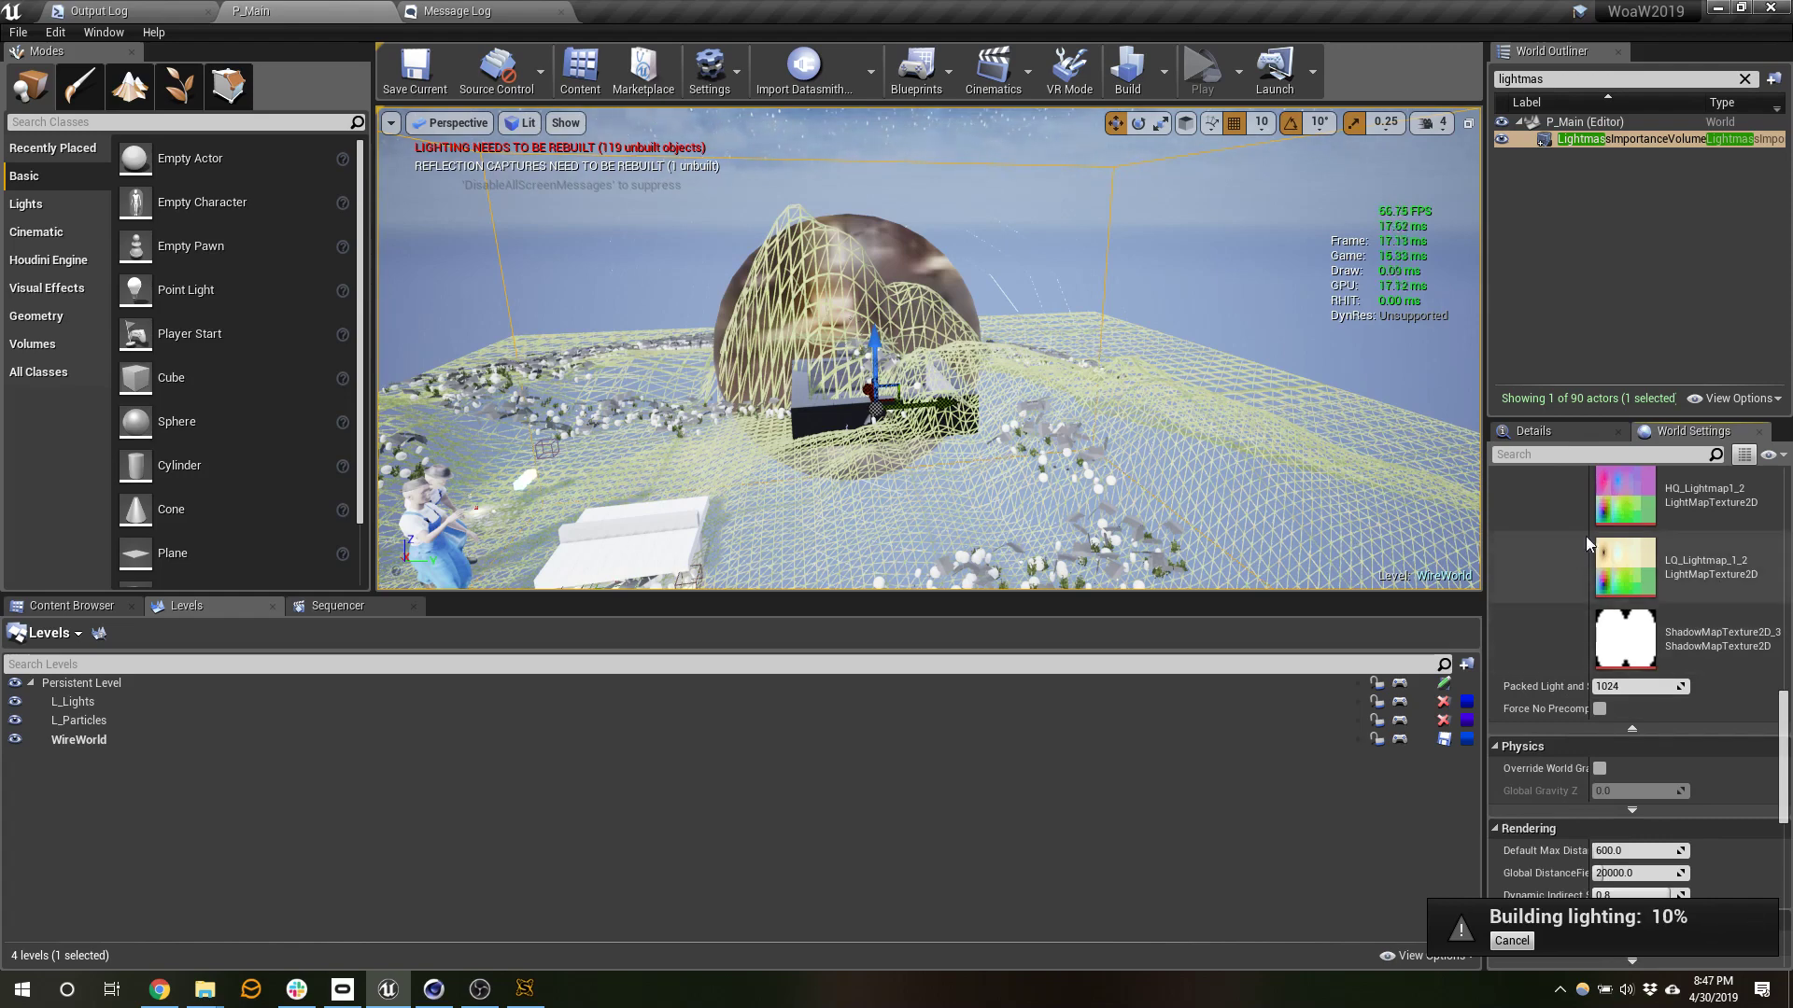
{"action": "scroll", "coordinate": [1606, 540], "scroll_direction": "up", "scroll_amount": 3}
{"action": "scroll", "coordinate": [1629, 546], "scroll_direction": "up", "scroll_amount": 5}
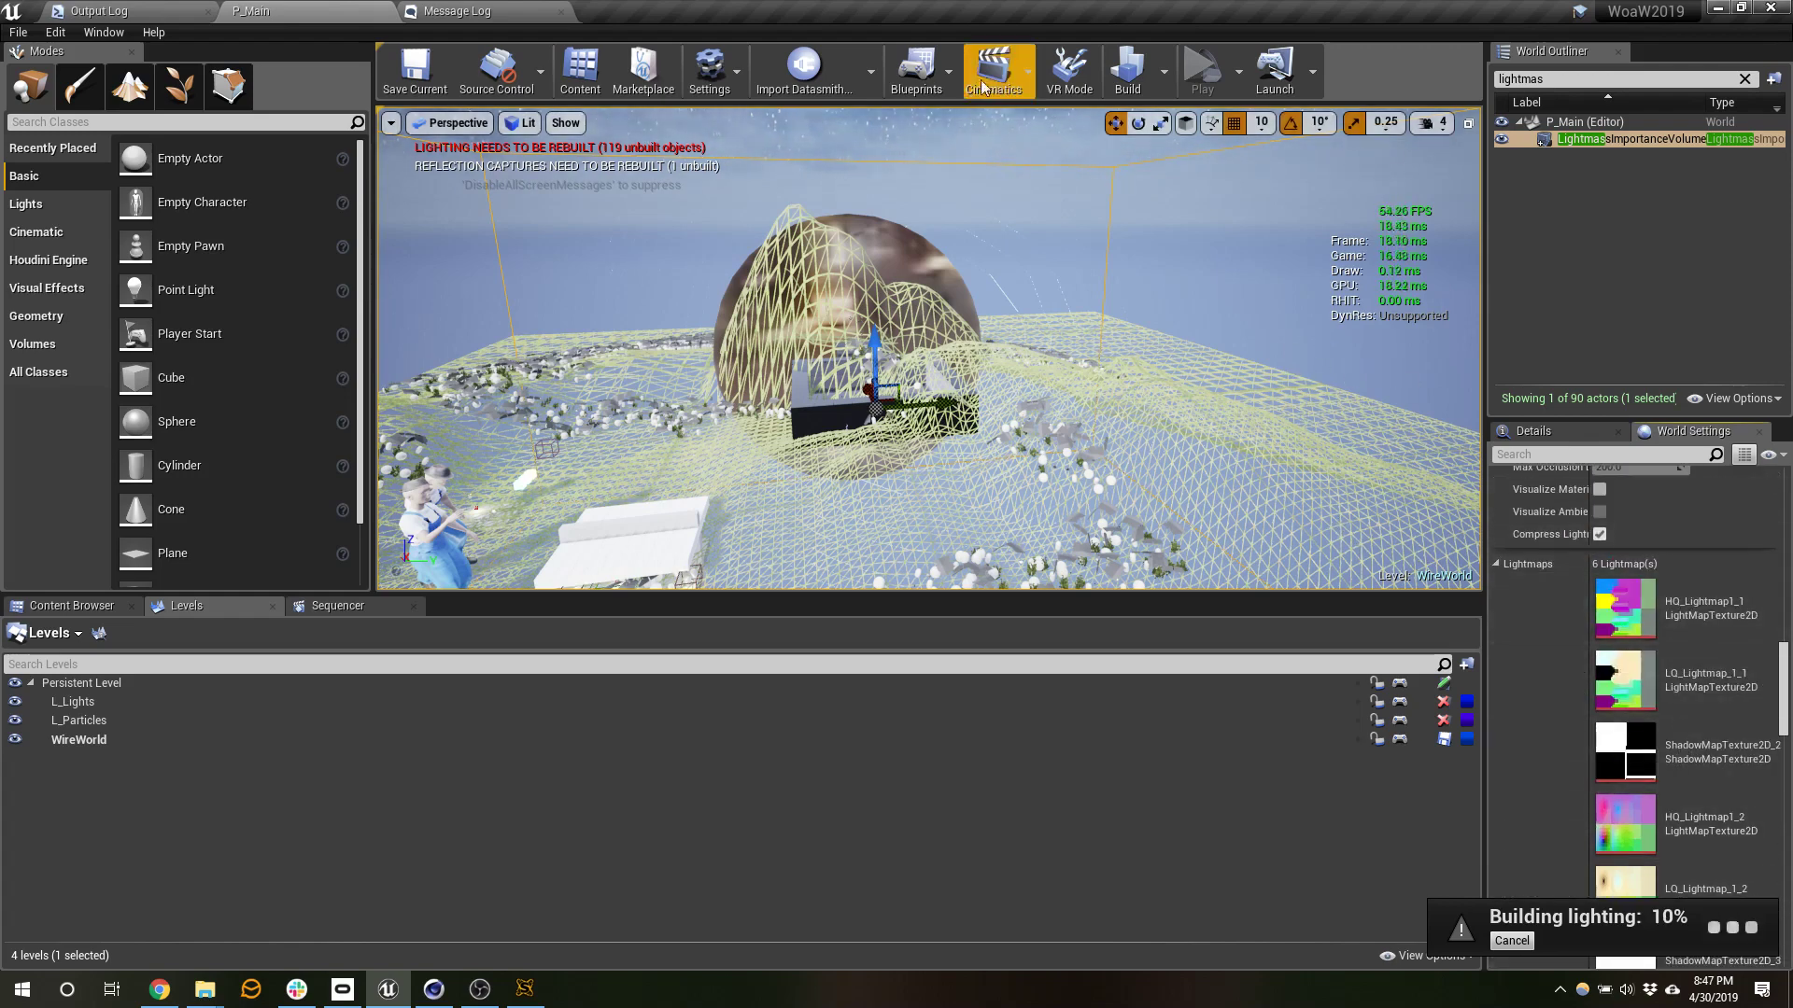
- Check the available play modes for the level and cancel the running lighting build
{"action": "right_click_drag", "start_coordinate": [865, 387], "coordinate": [803, 387]}
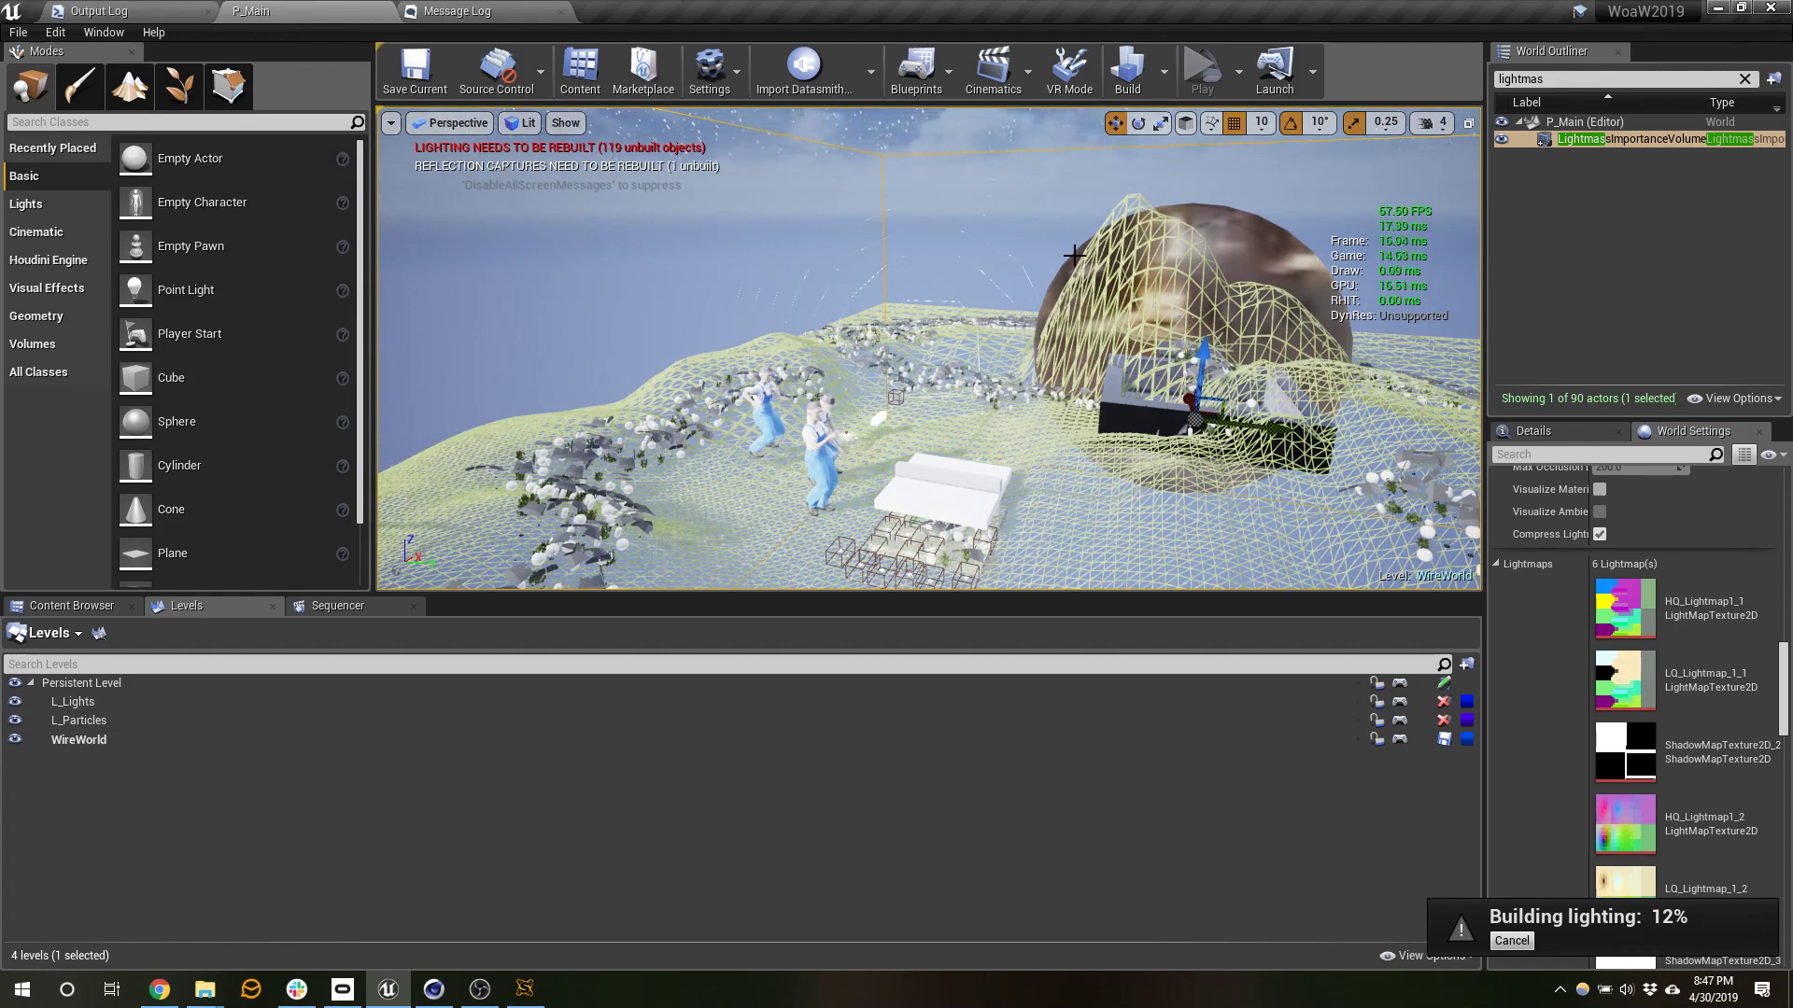
{"action": "left_click", "coordinate": [1229, 78]}
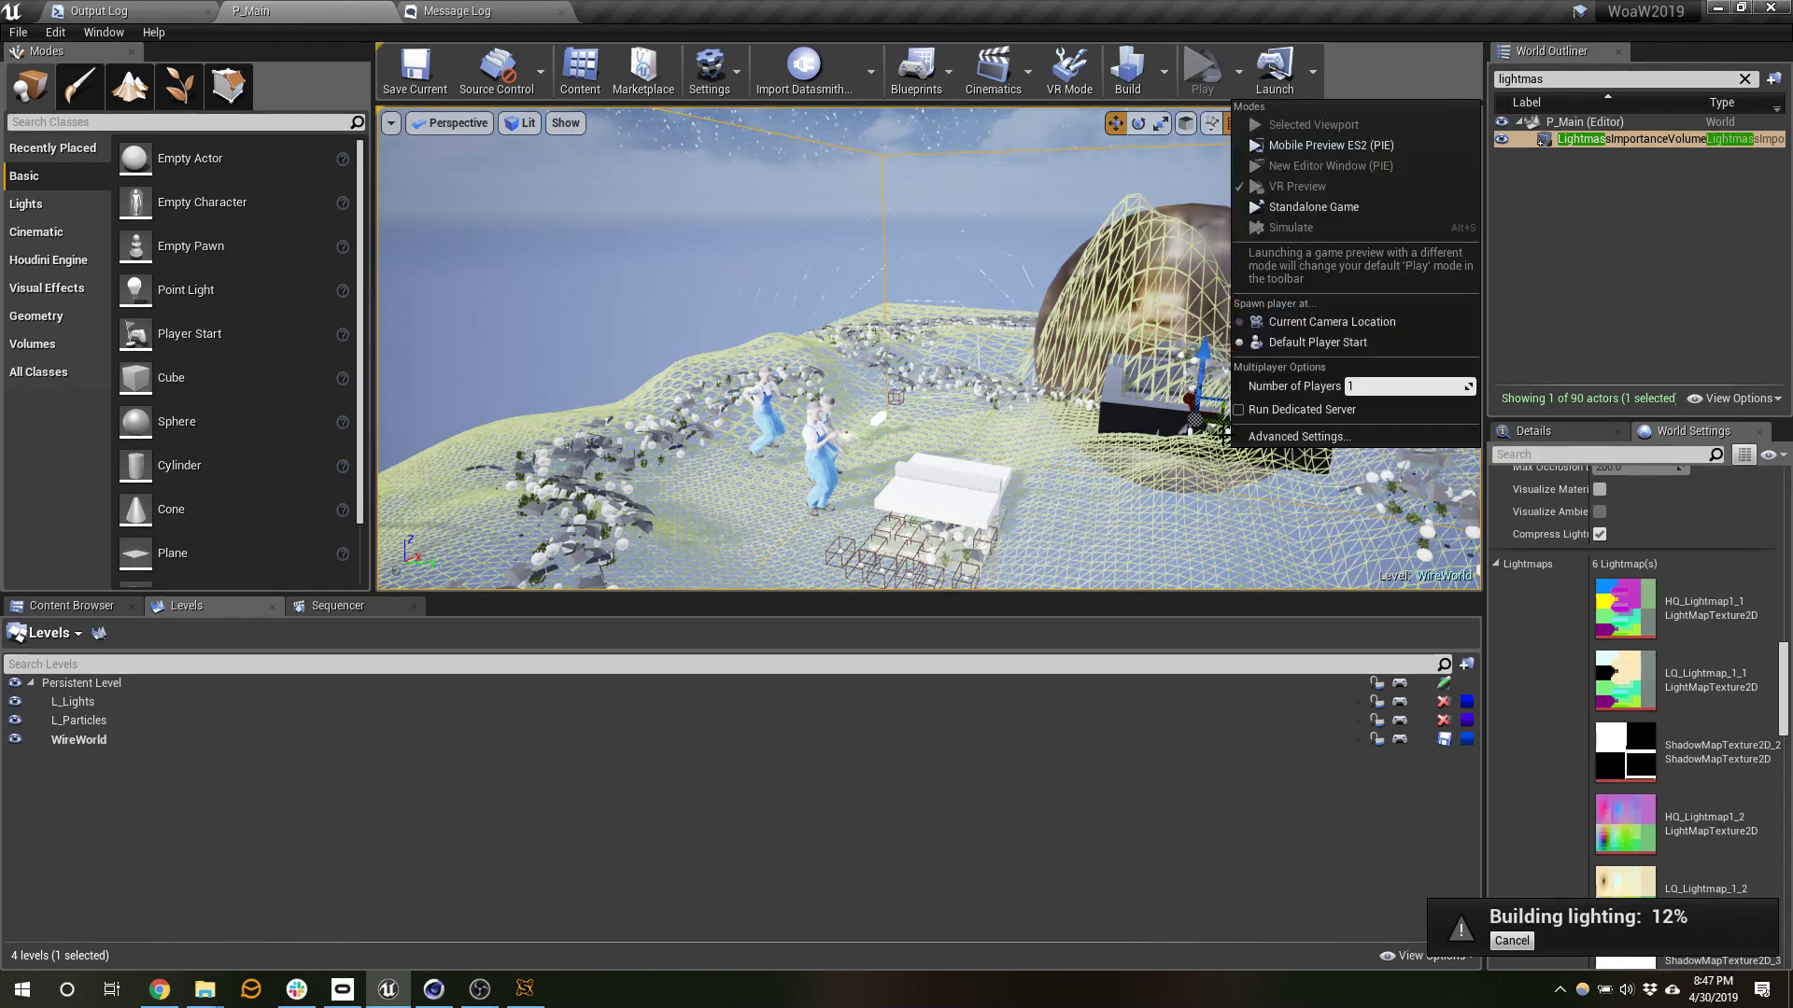
{"action": "left_click", "coordinate": [1520, 946]}
{"action": "left_click", "coordinate": [1512, 942]}
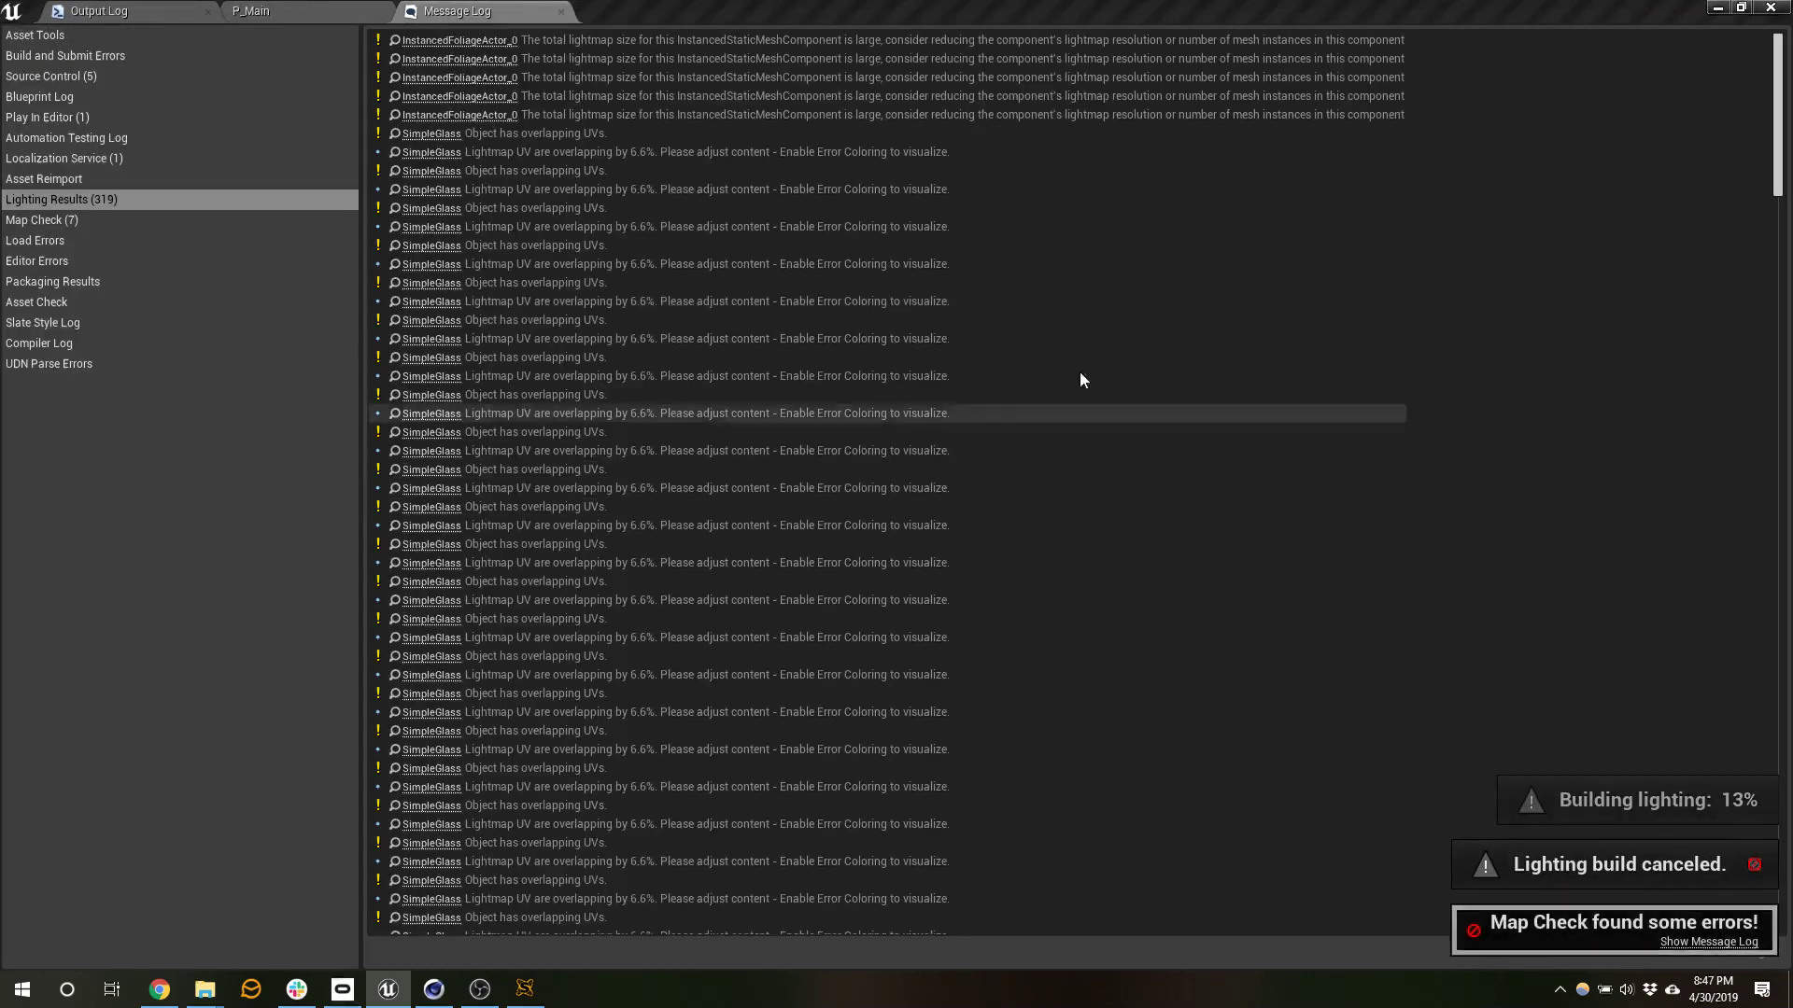
- Review the Lighting Results messages, switch to the Output Log and move it after the Message Log
{"action": "scroll", "coordinate": [590, 544], "scroll_direction": "down", "scroll_amount": 10}
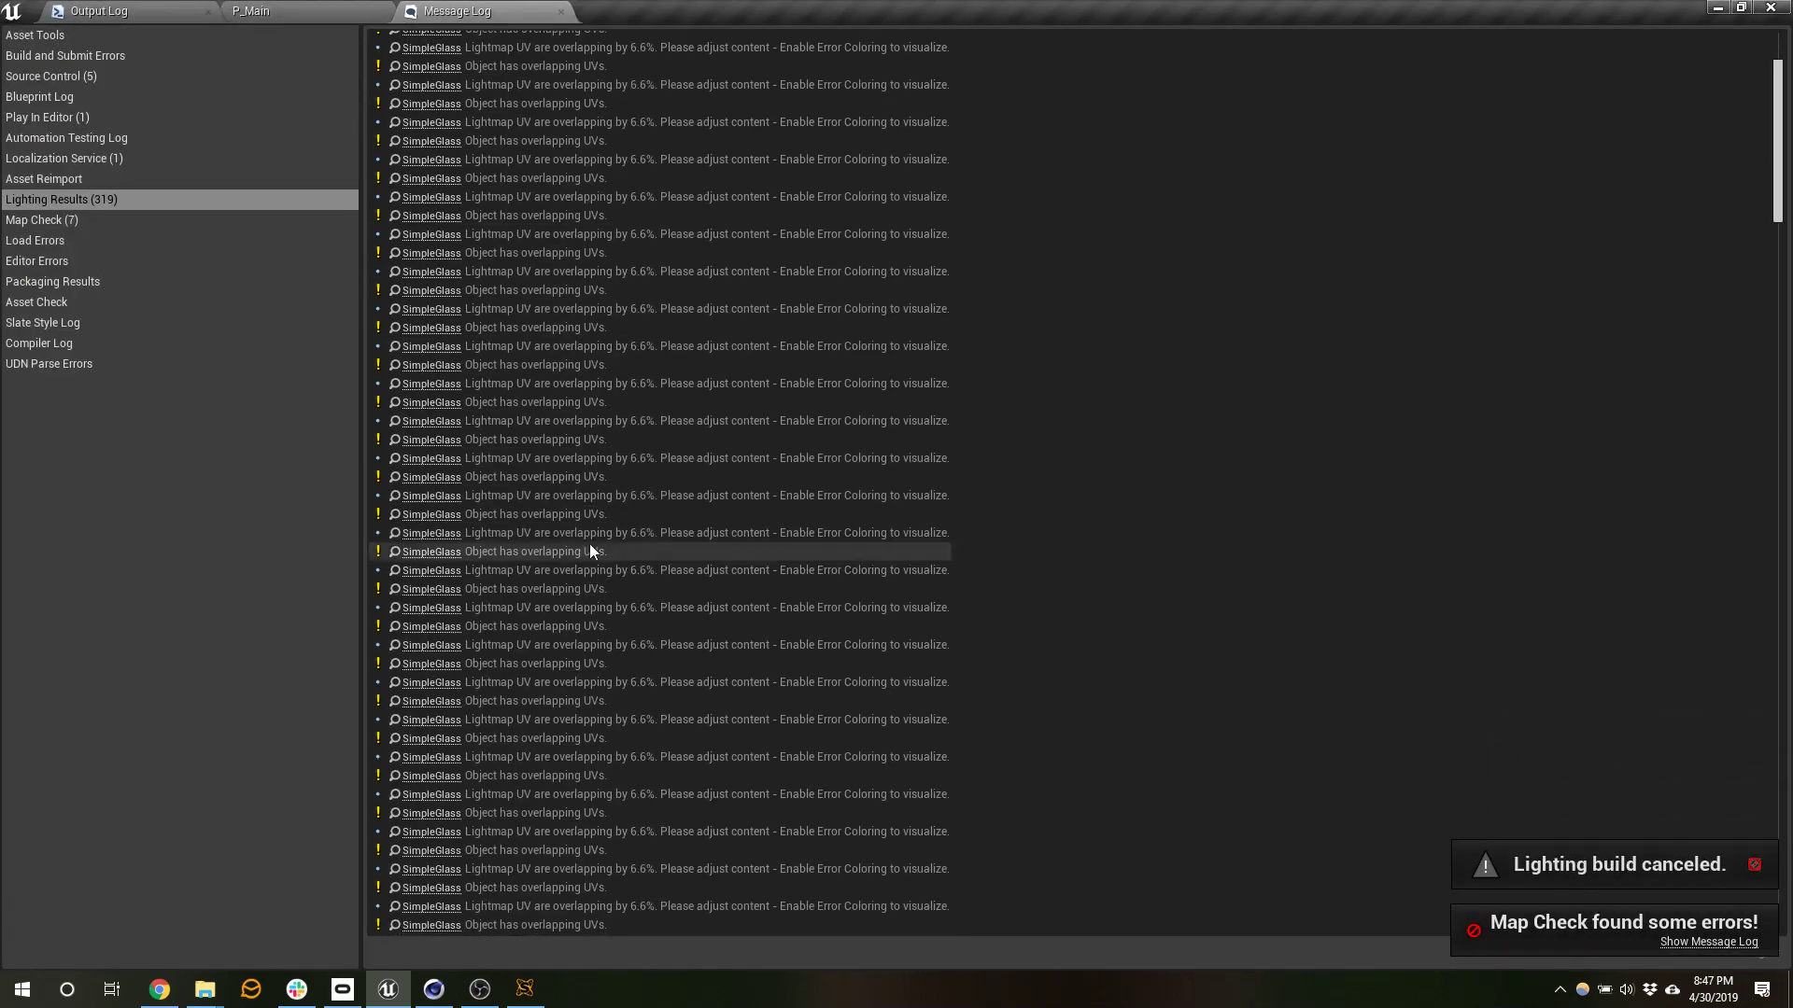
{"action": "scroll", "coordinate": [416, 400], "scroll_direction": "down", "scroll_amount": 10}
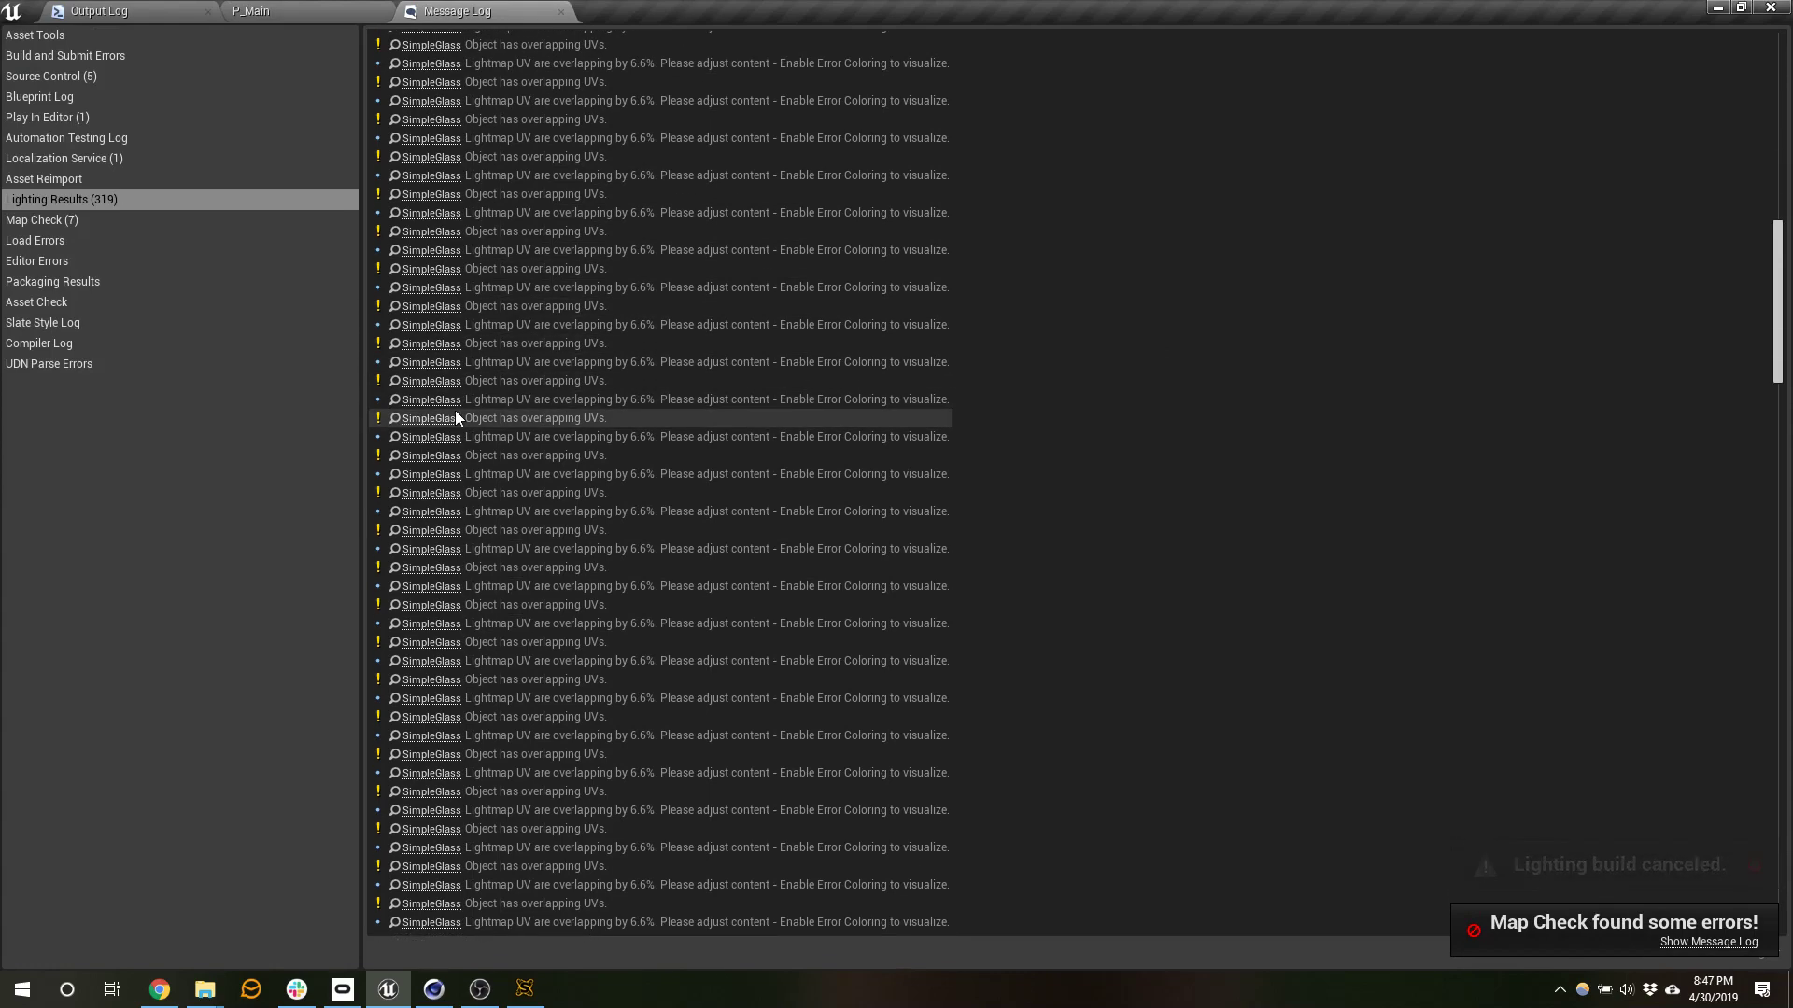
{"action": "left_click", "coordinate": [120, 10]}
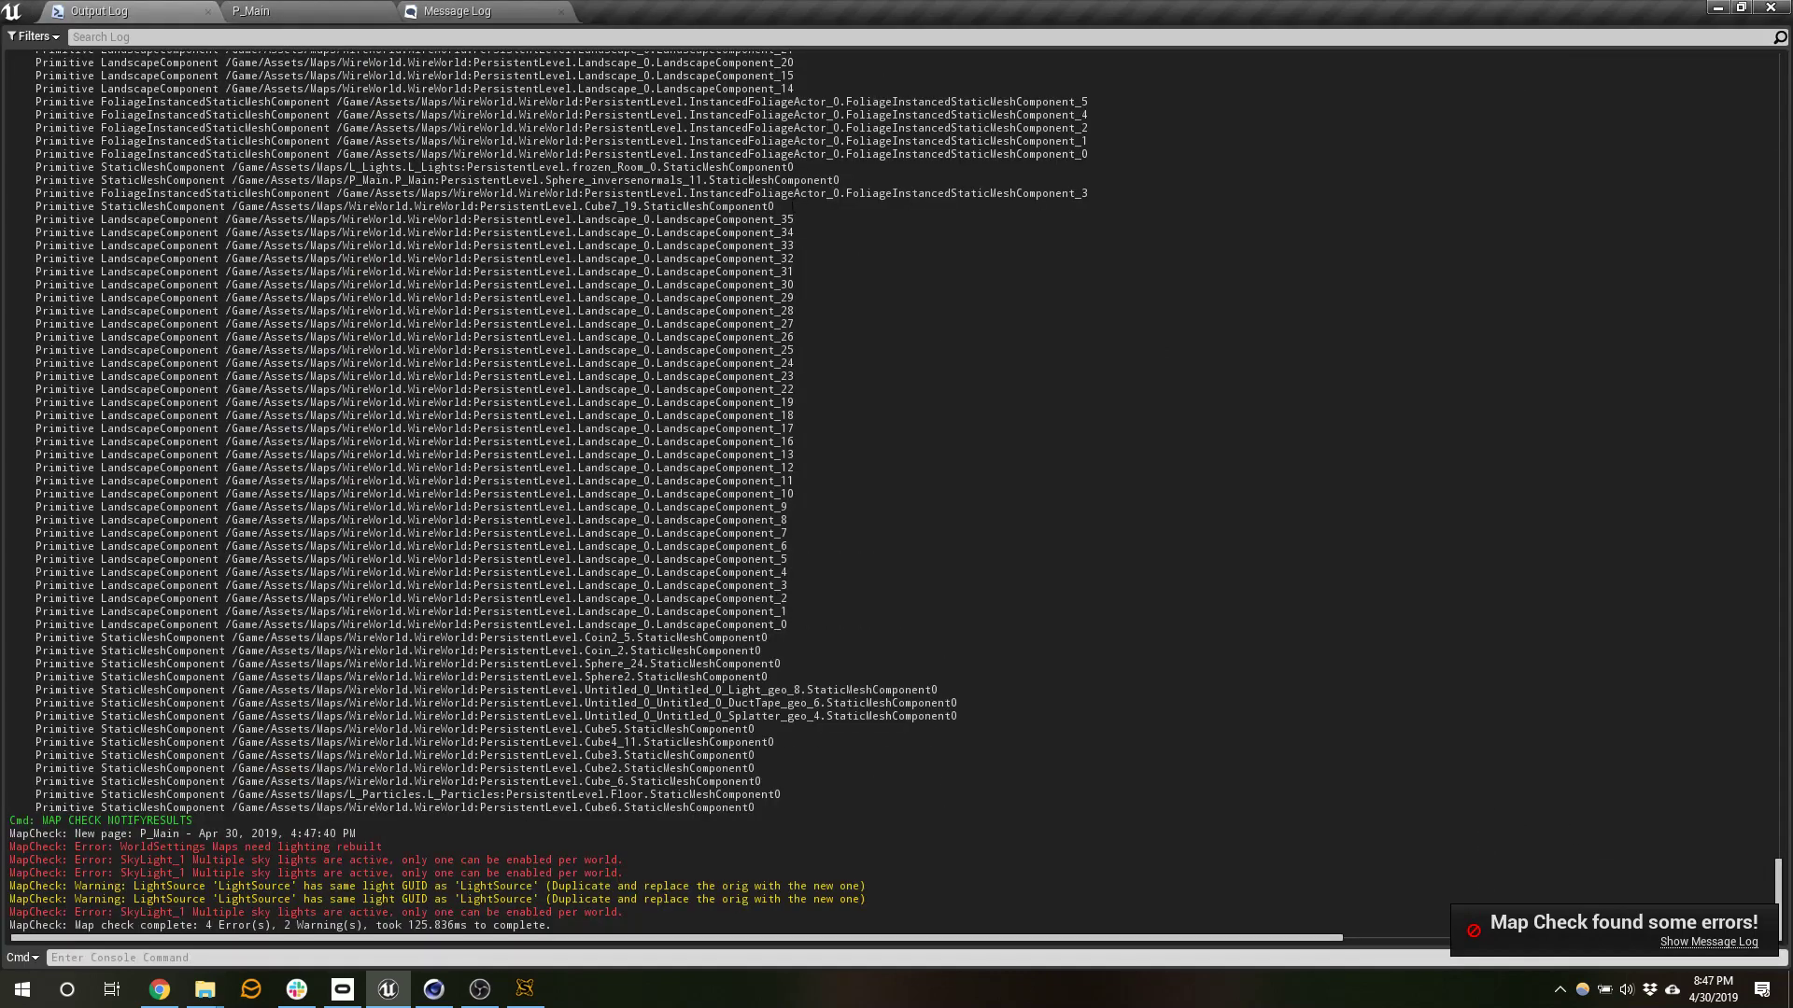
{"action": "left_click_drag", "start_coordinate": [139, 9], "coordinate": [830, 9]}
- Close the Unreal editor and reopen WoaW2019.uproject from the WoaW2019 project folder
{"action": "left_click", "coordinate": [1771, 8]}
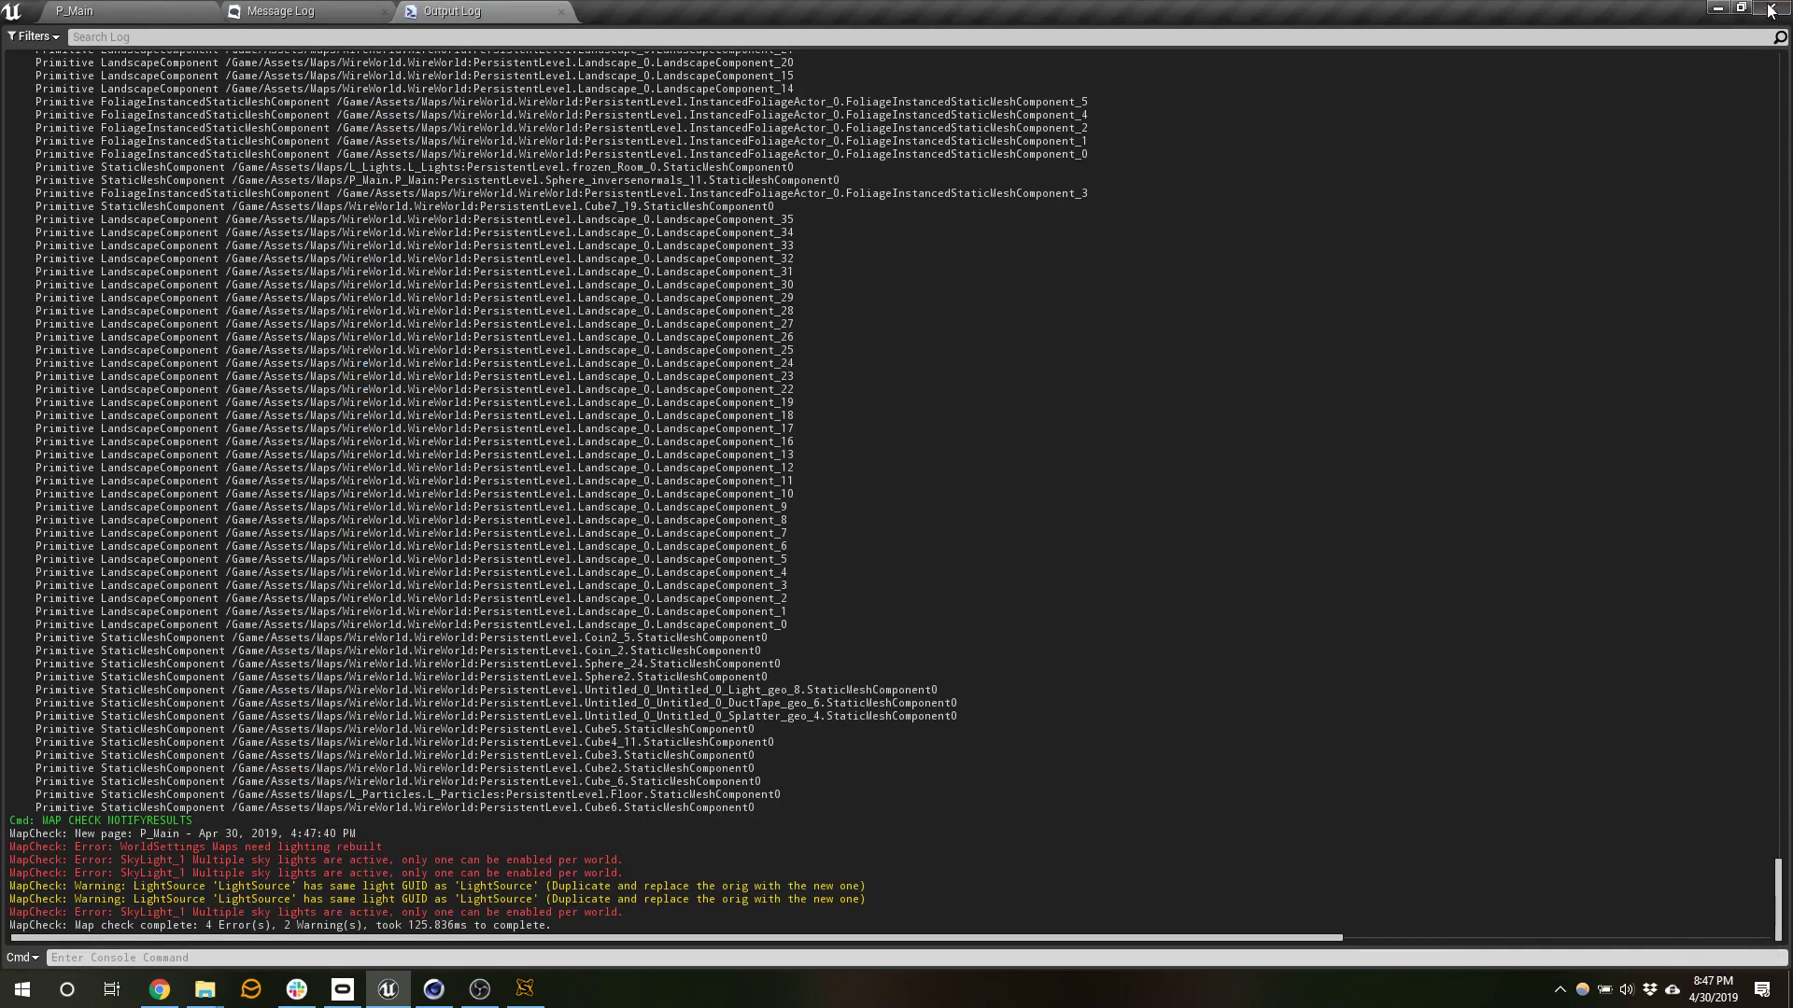
{"action": "left_click", "coordinate": [995, 670]}
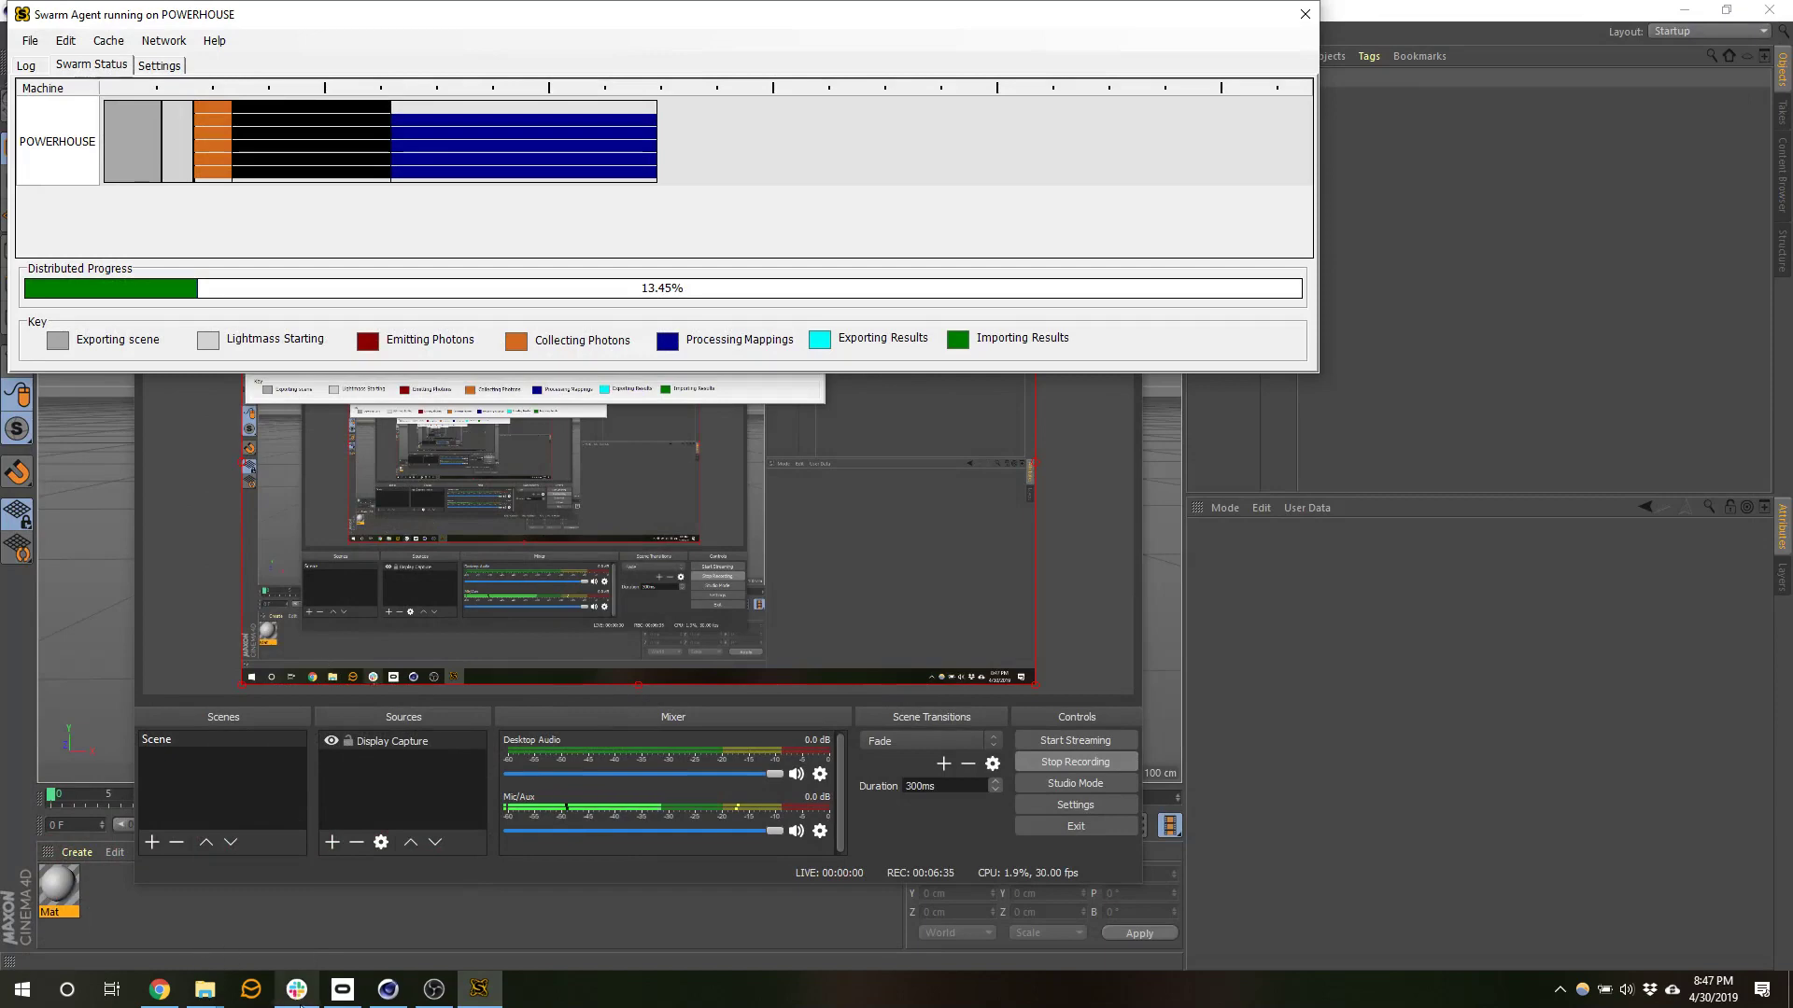
{"action": "mouse_move", "coordinate": [207, 995]}
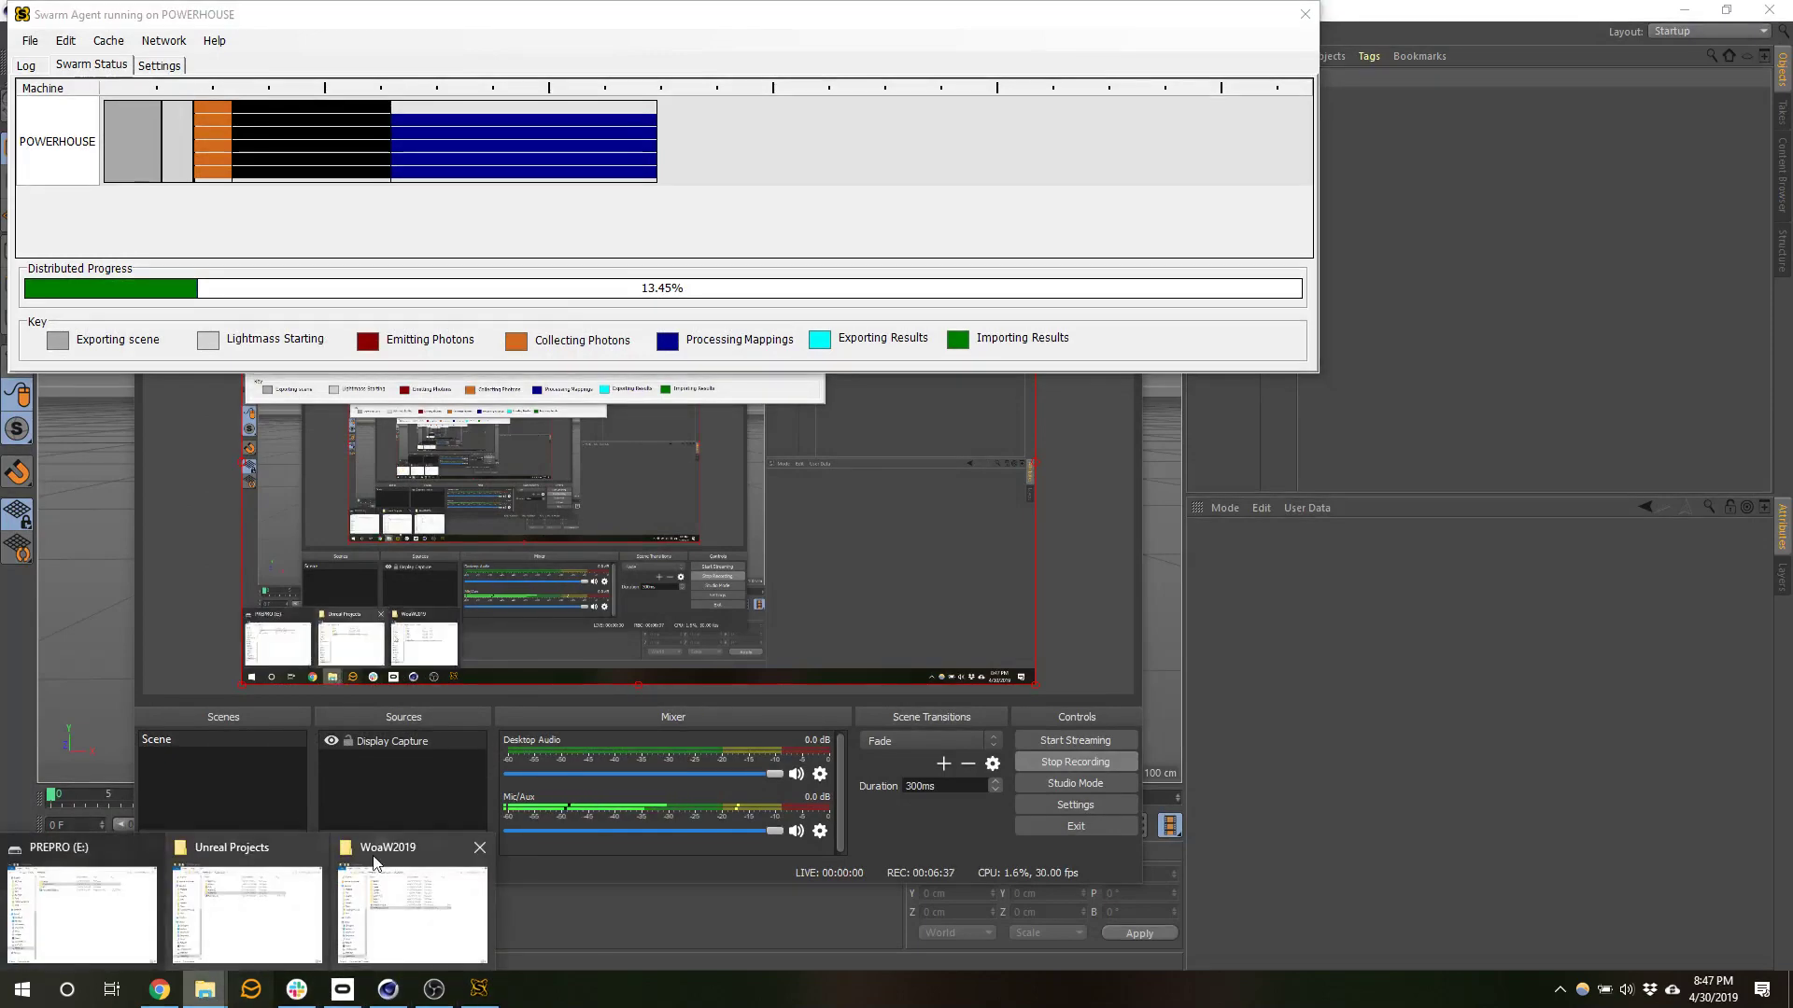
{"action": "left_click", "coordinate": [416, 898]}
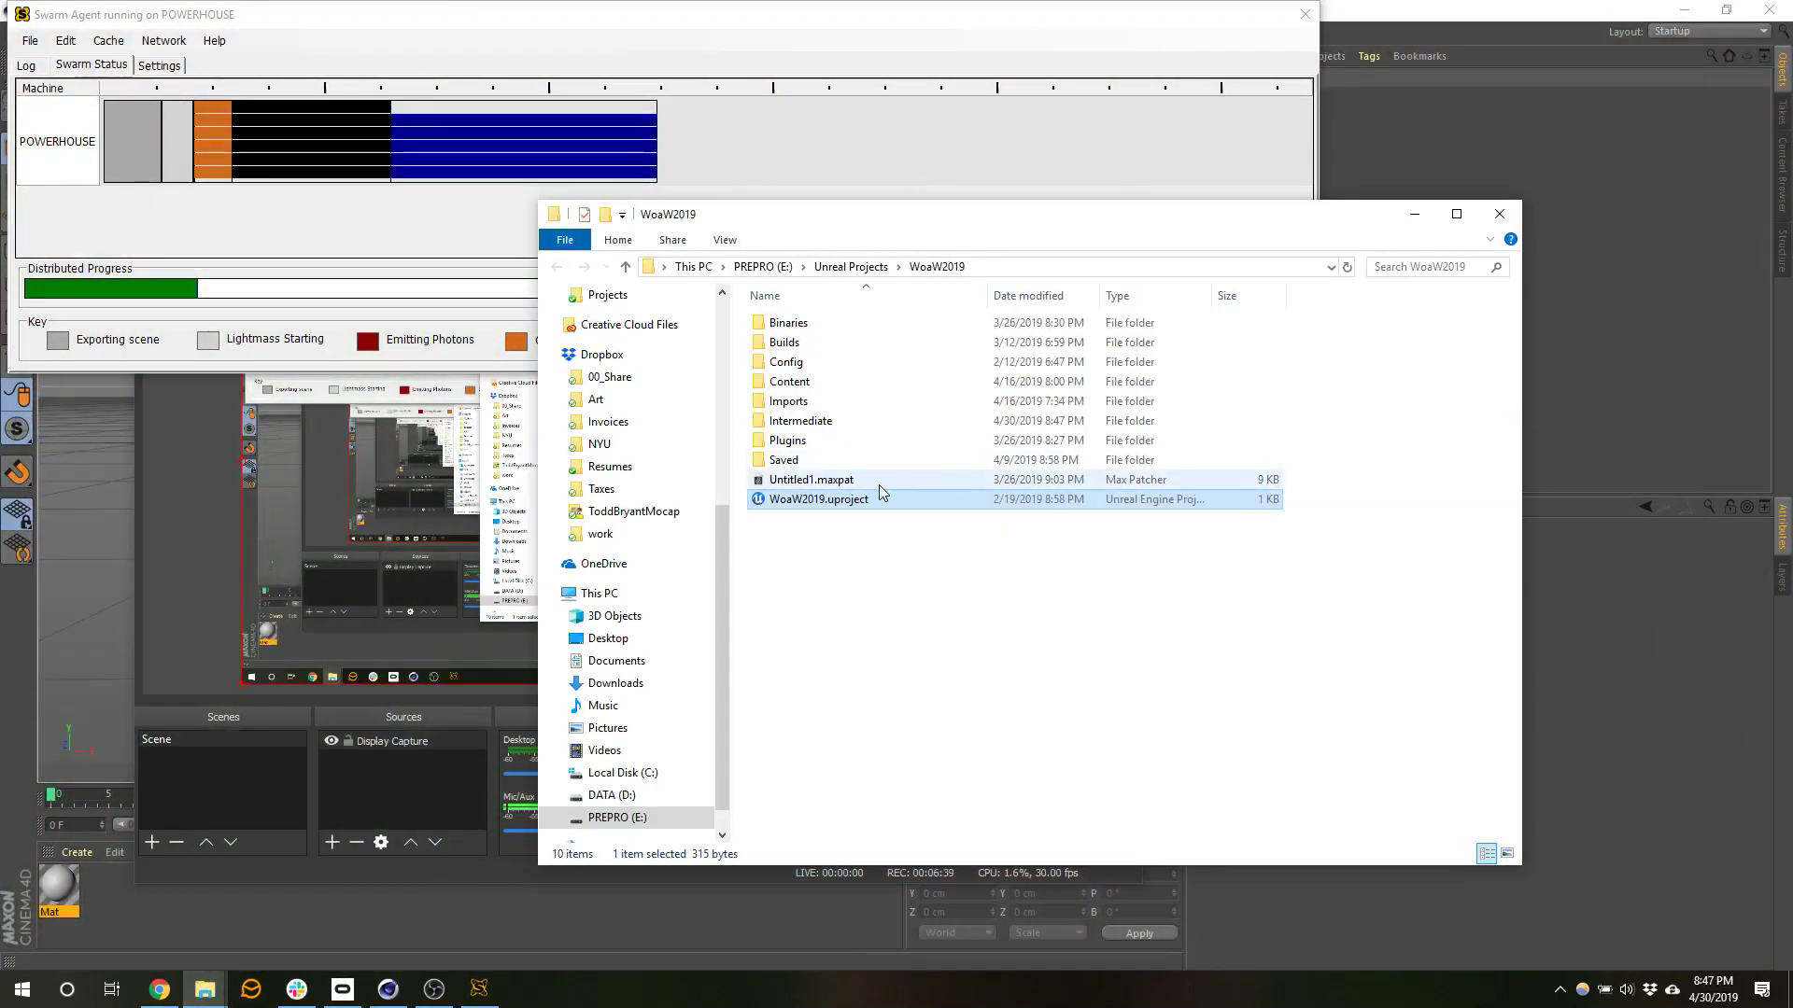
{"action": "double_click", "coordinate": [862, 504]}
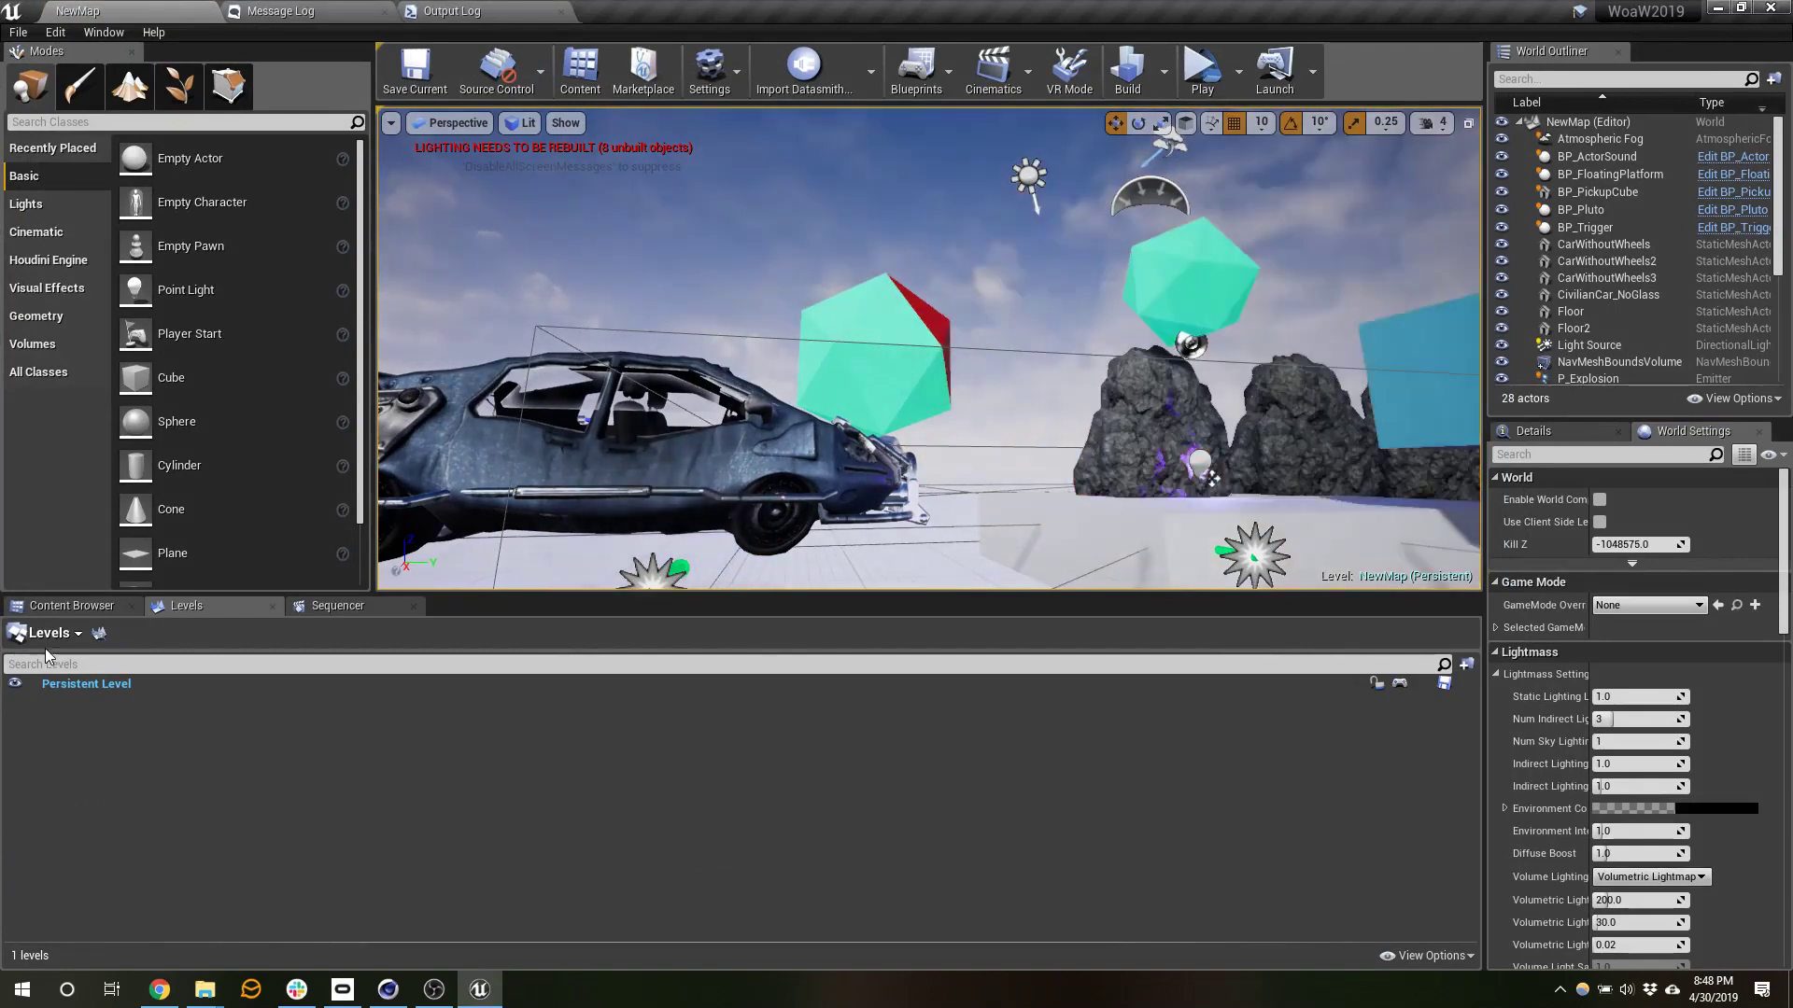
- Open the P_Main level from the project content and launch it in a standalone game preview
{"action": "left_click", "coordinate": [48, 612]}
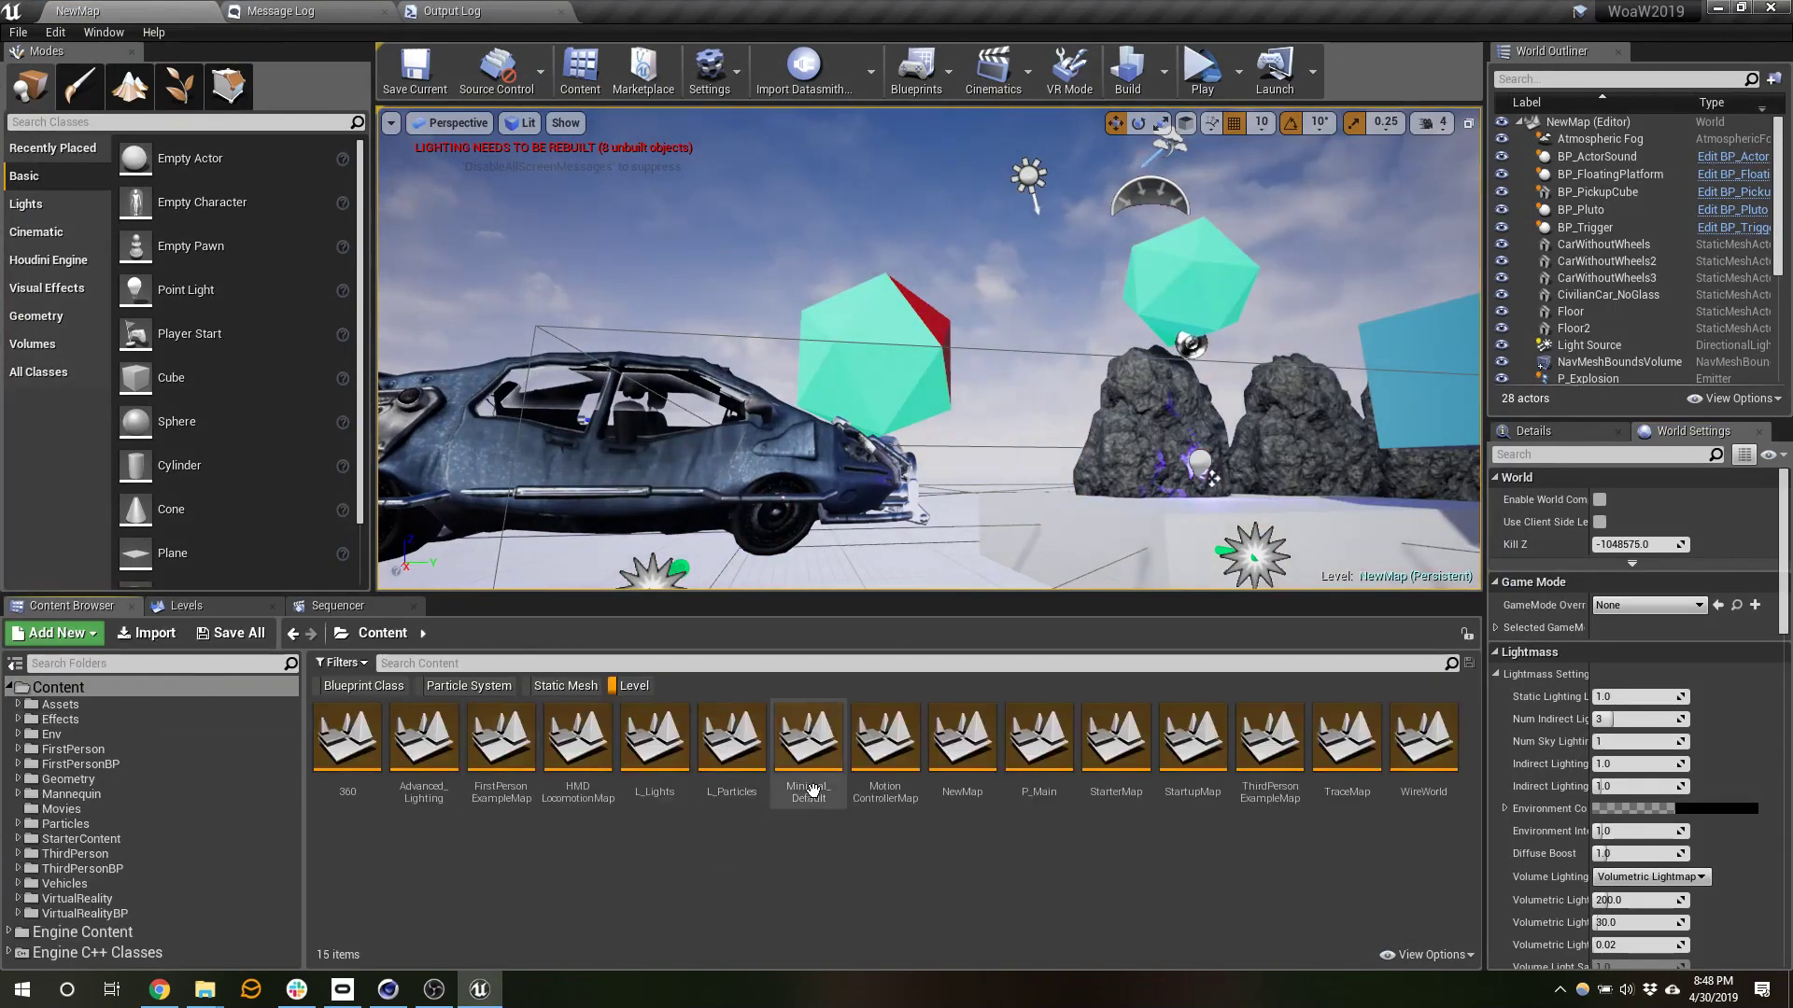
{"action": "double_click", "coordinate": [1047, 752]}
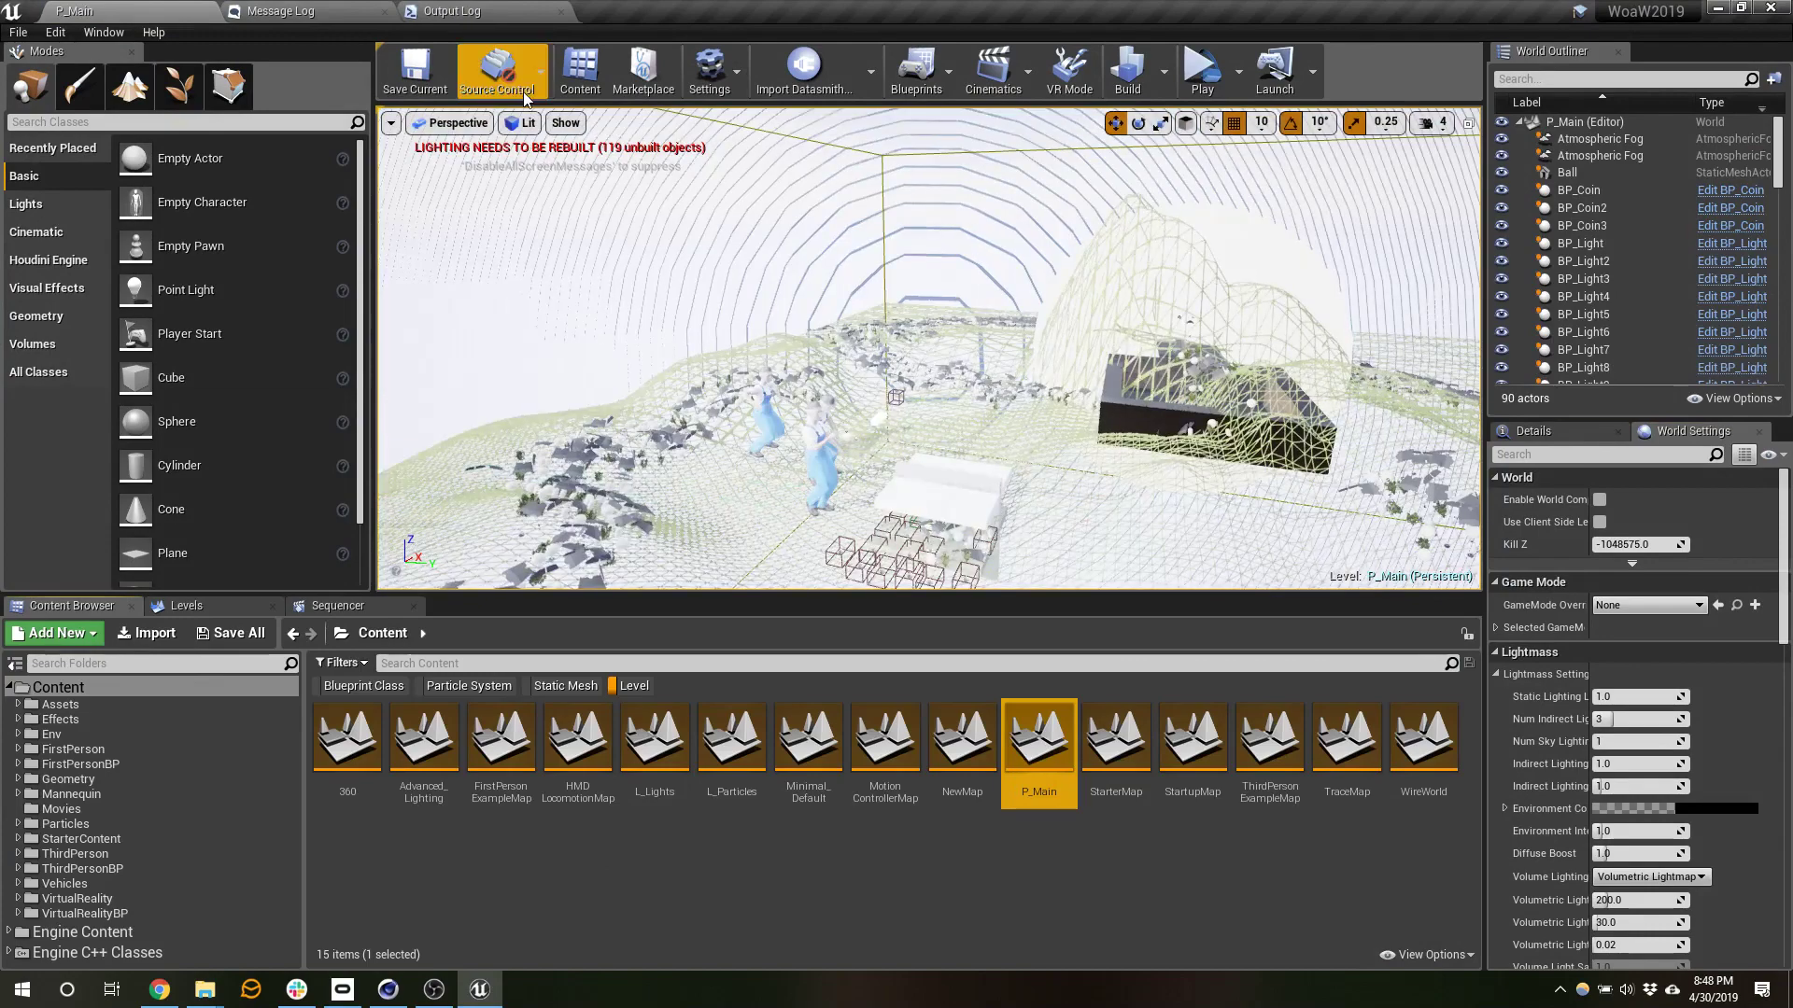
{"action": "left_click", "coordinate": [1190, 82]}
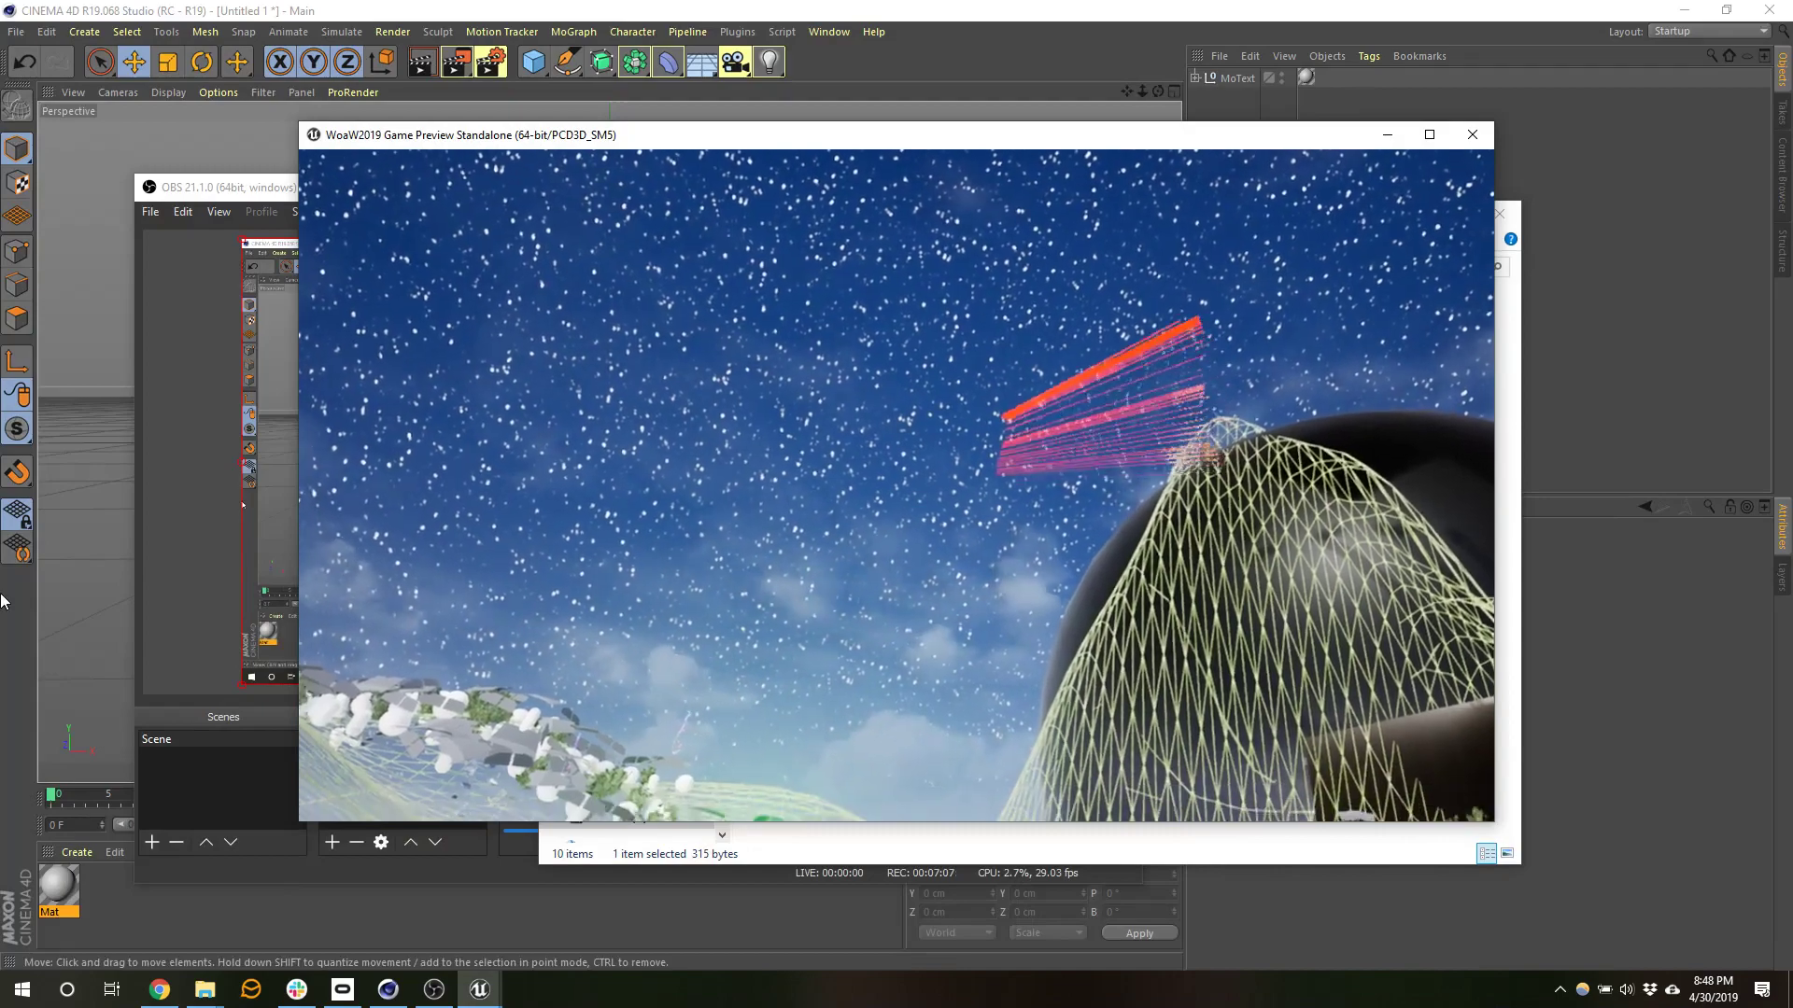
- Run the console commands "stat unit" and "stat fps" in the game preview, and return to the editor
{"action": "key", "text": "grave"}
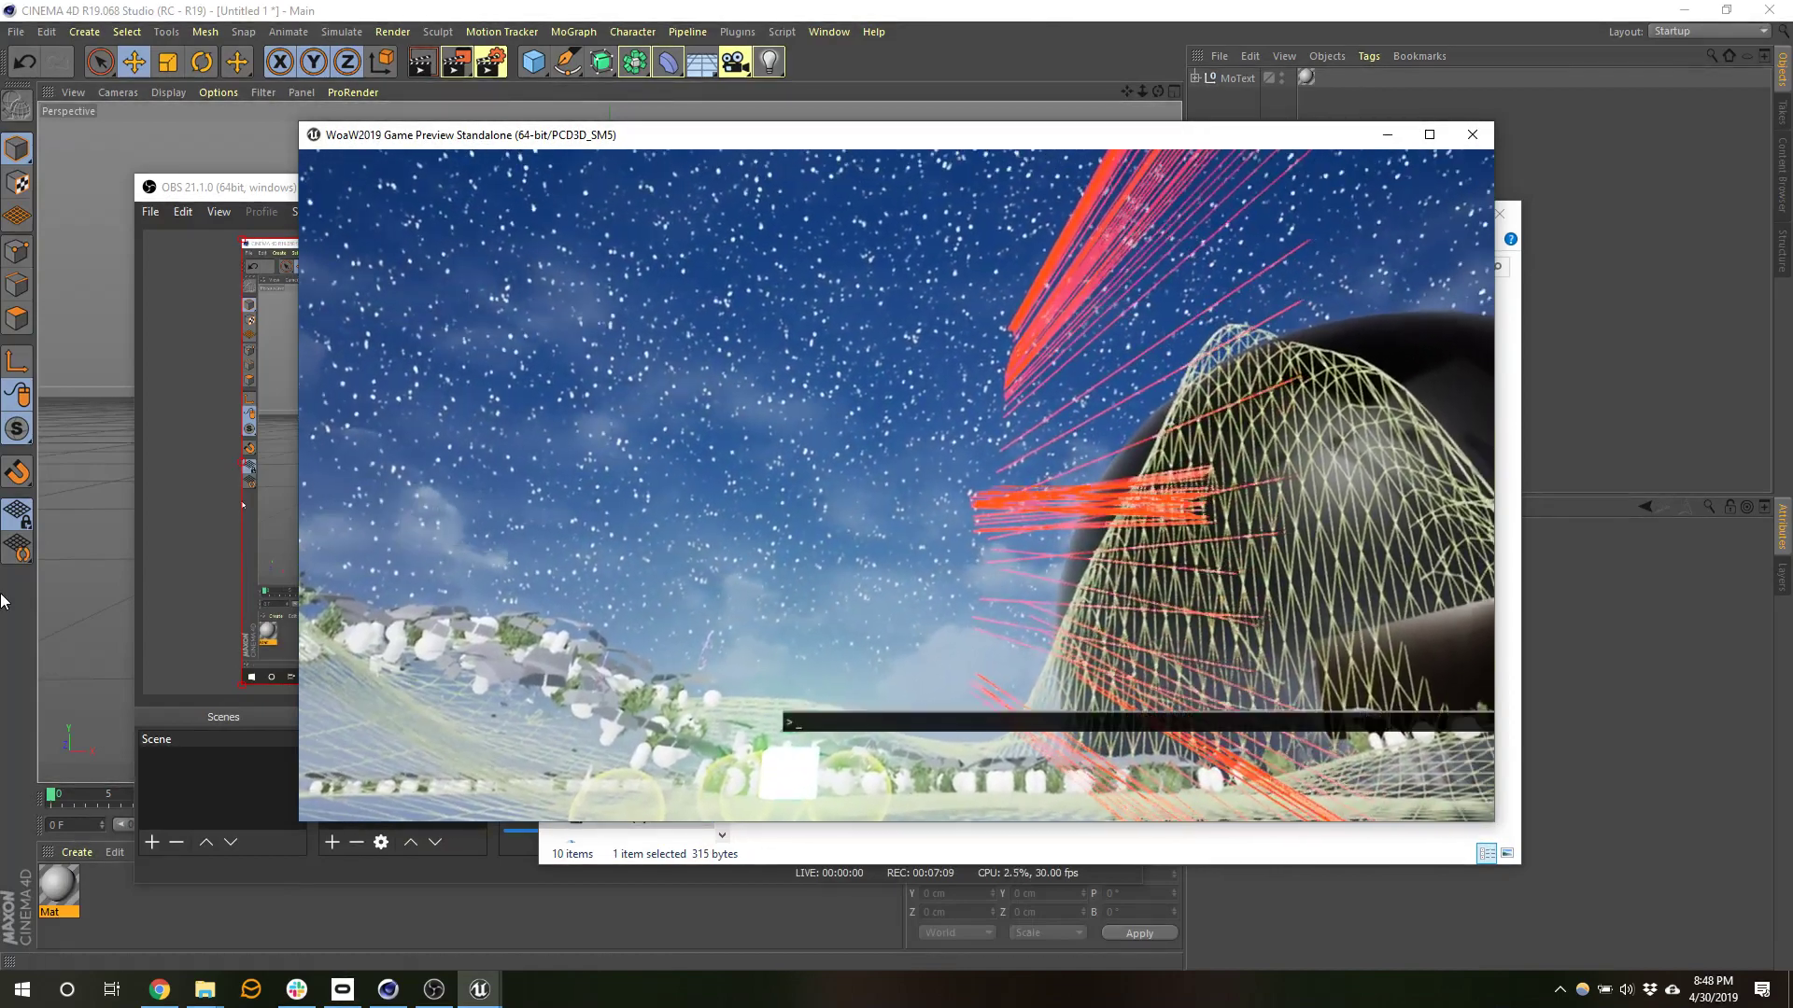
{"action": "type", "text": "stat unit"}
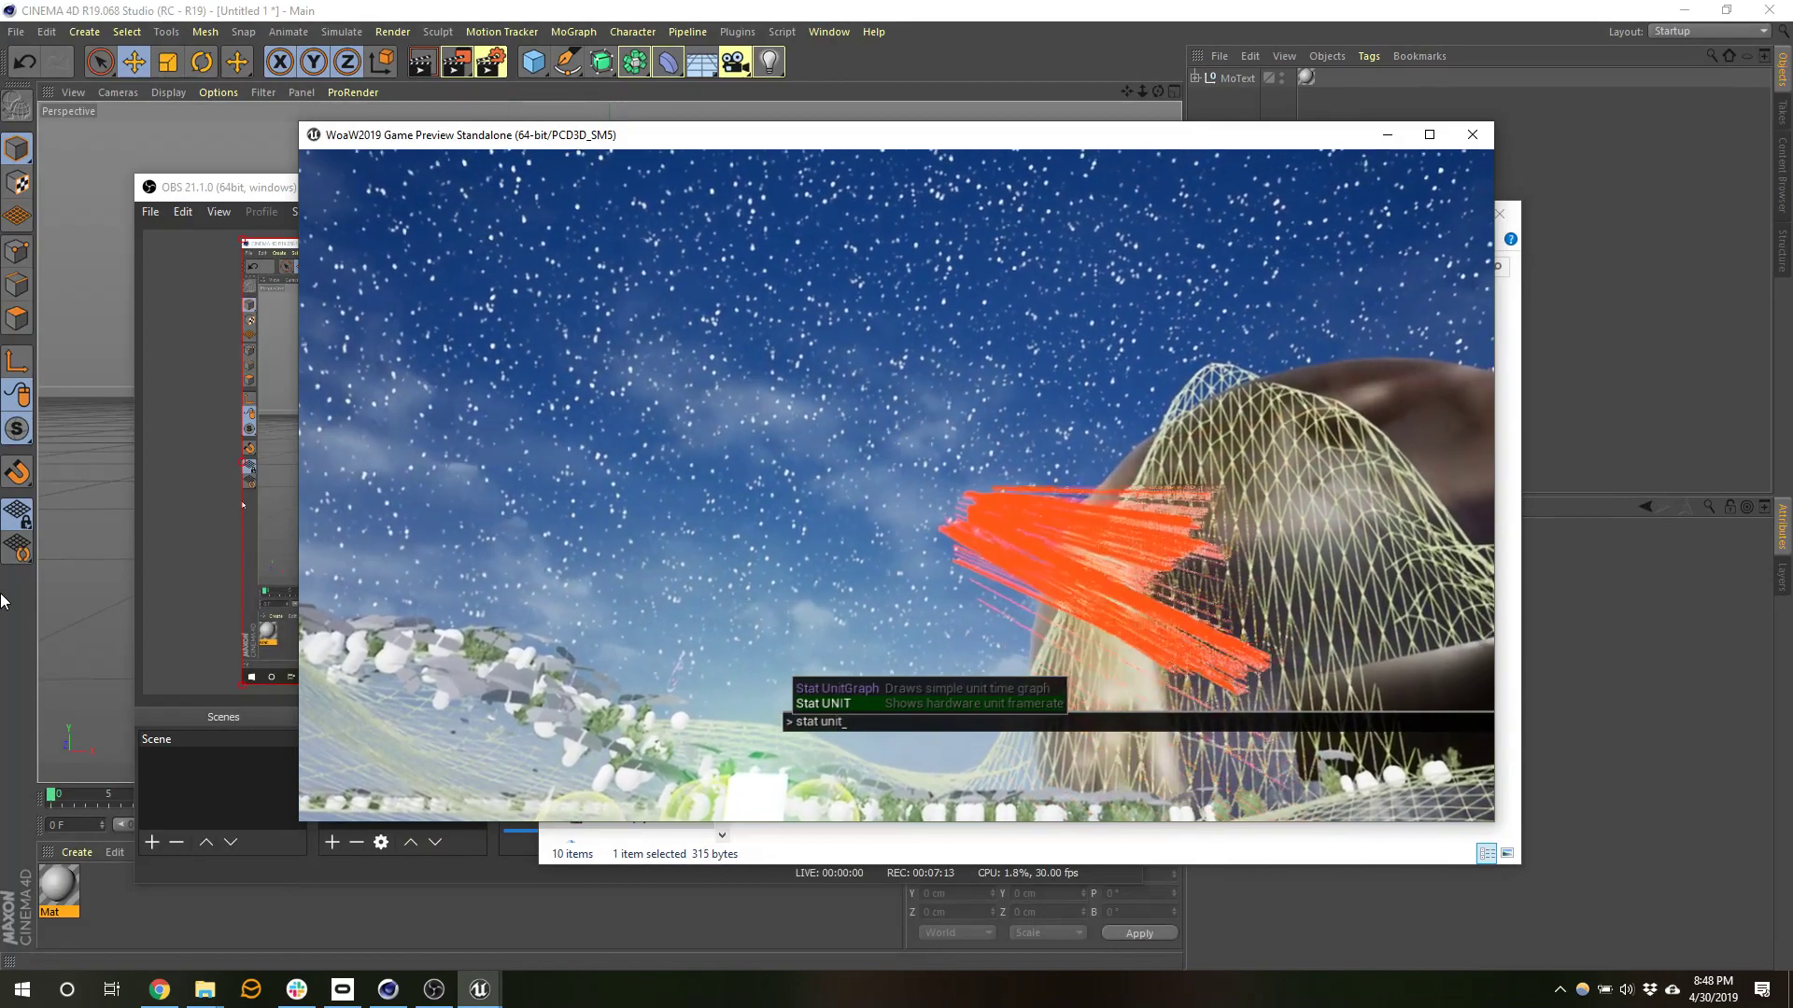
{"action": "key", "text": "Return"}
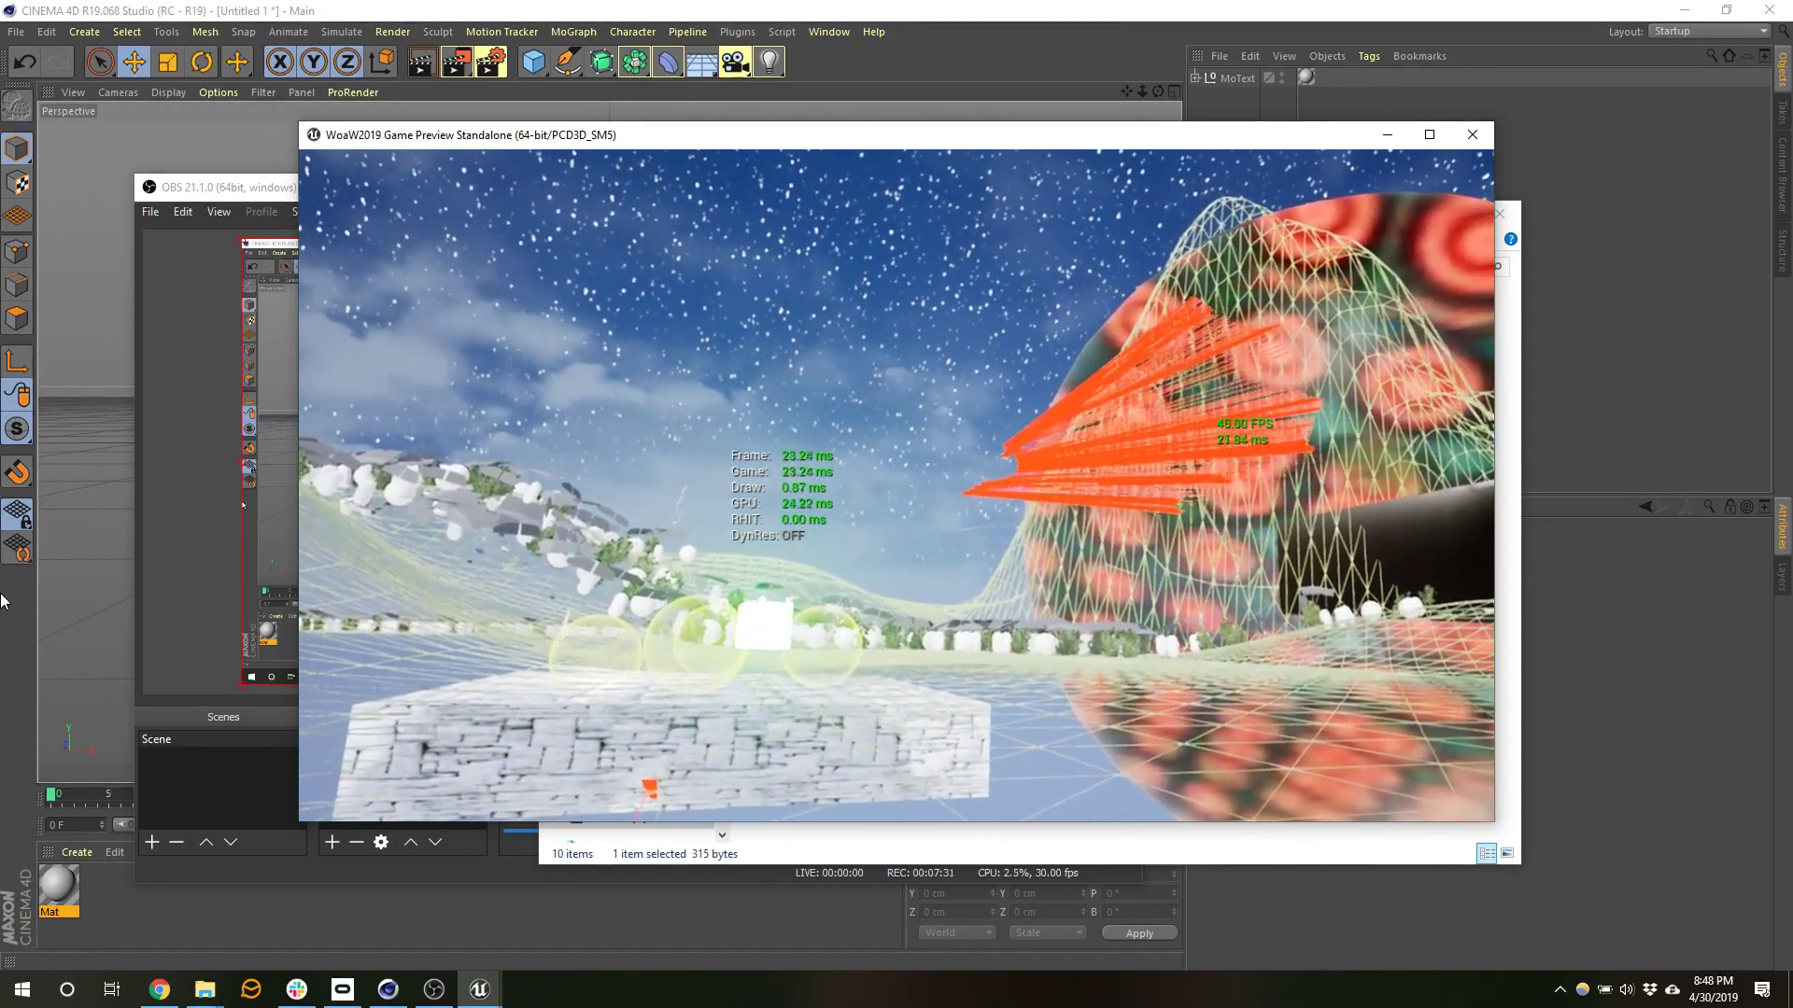
{"action": "type", "text": "fps"}
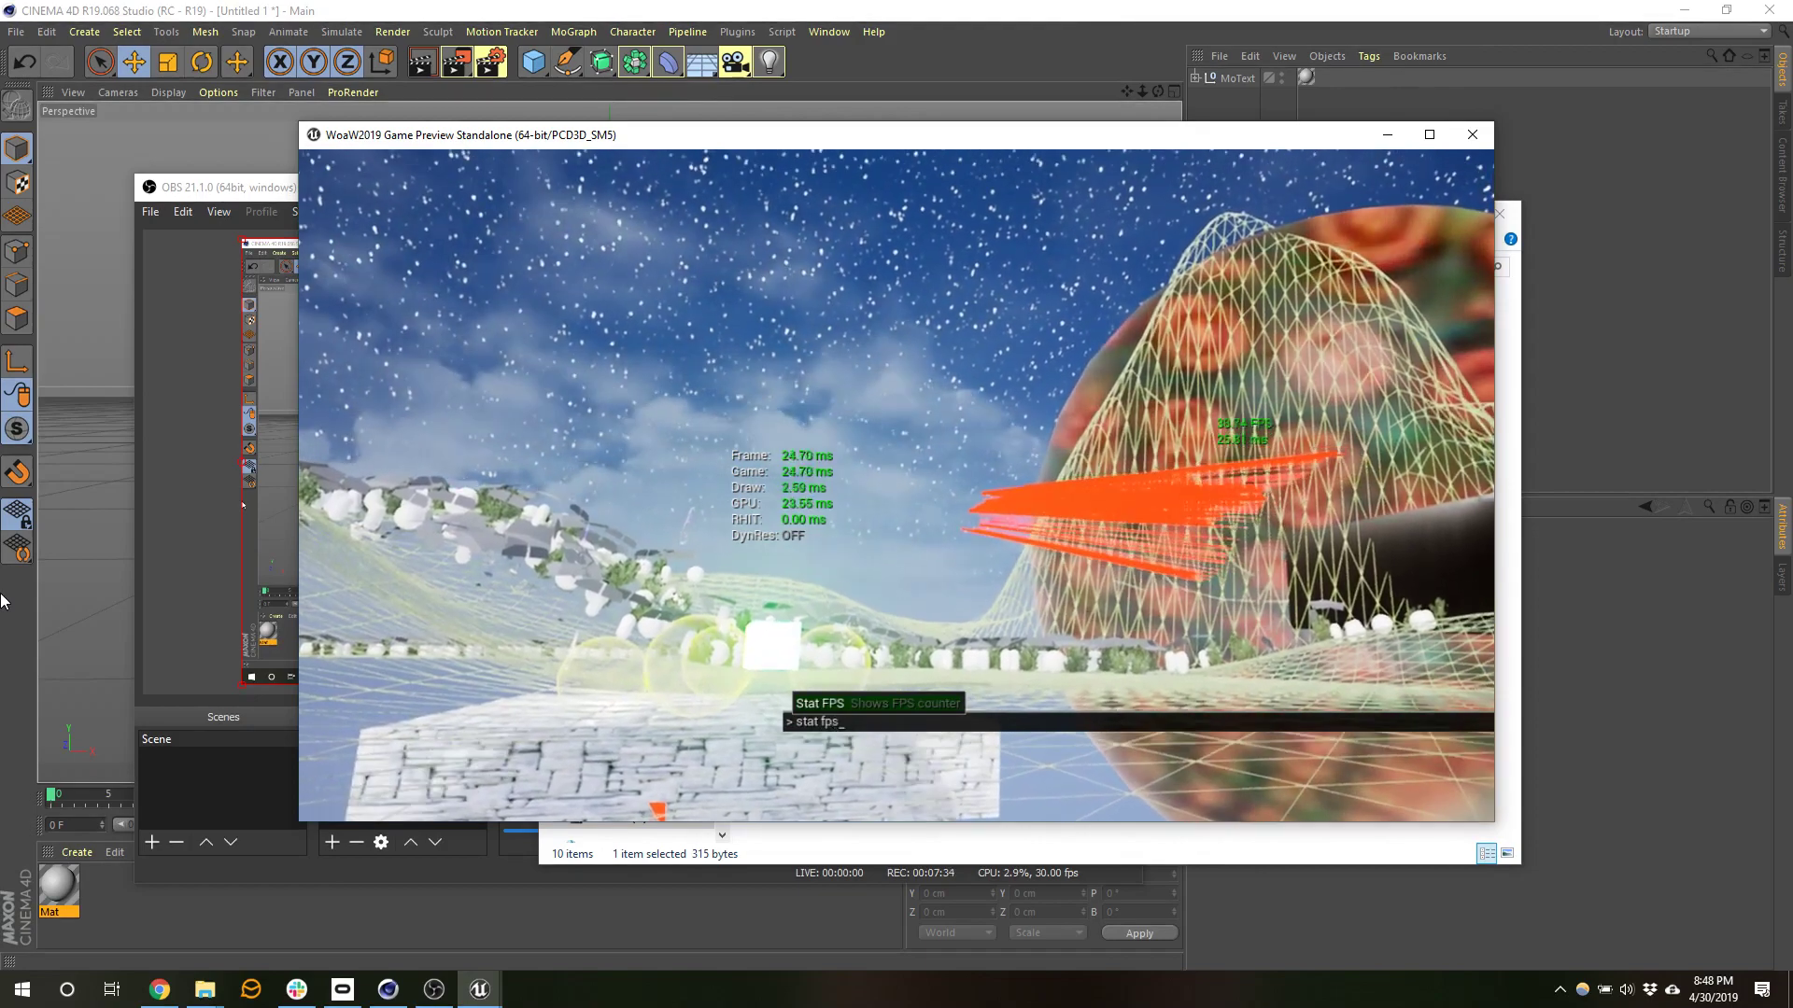
{"action": "key", "text": "Return"}
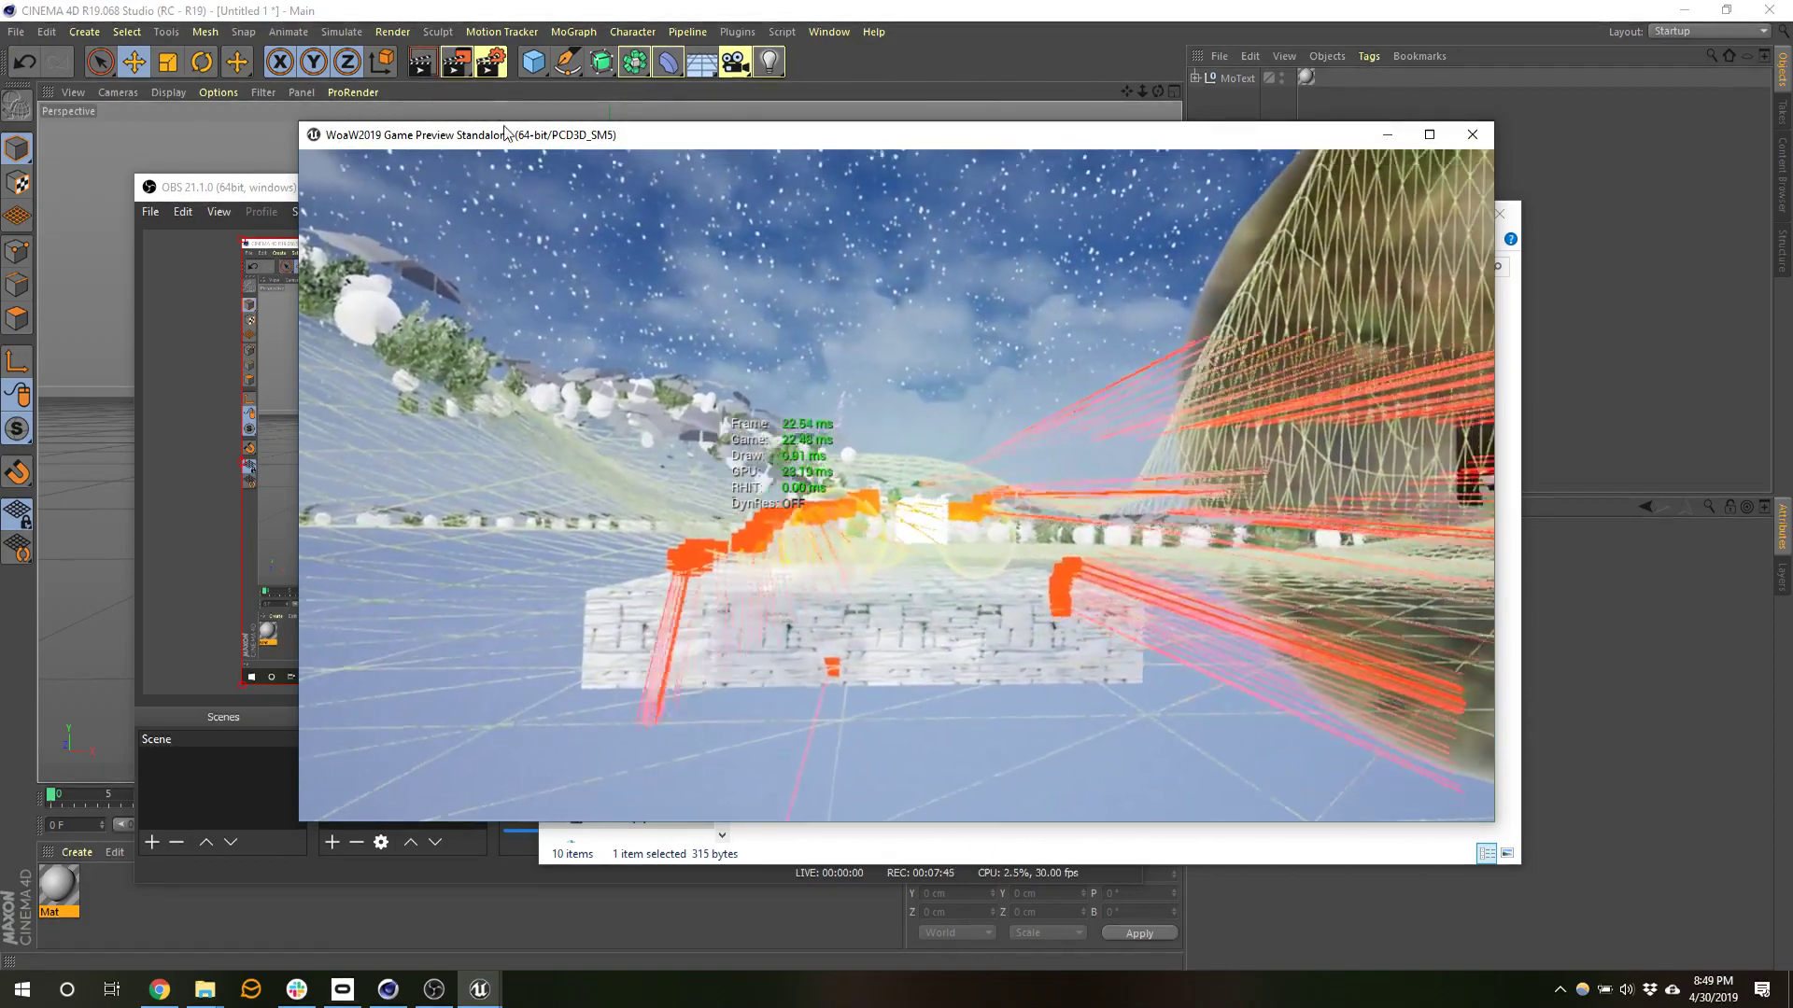
{"action": "left_click", "coordinate": [492, 140]}
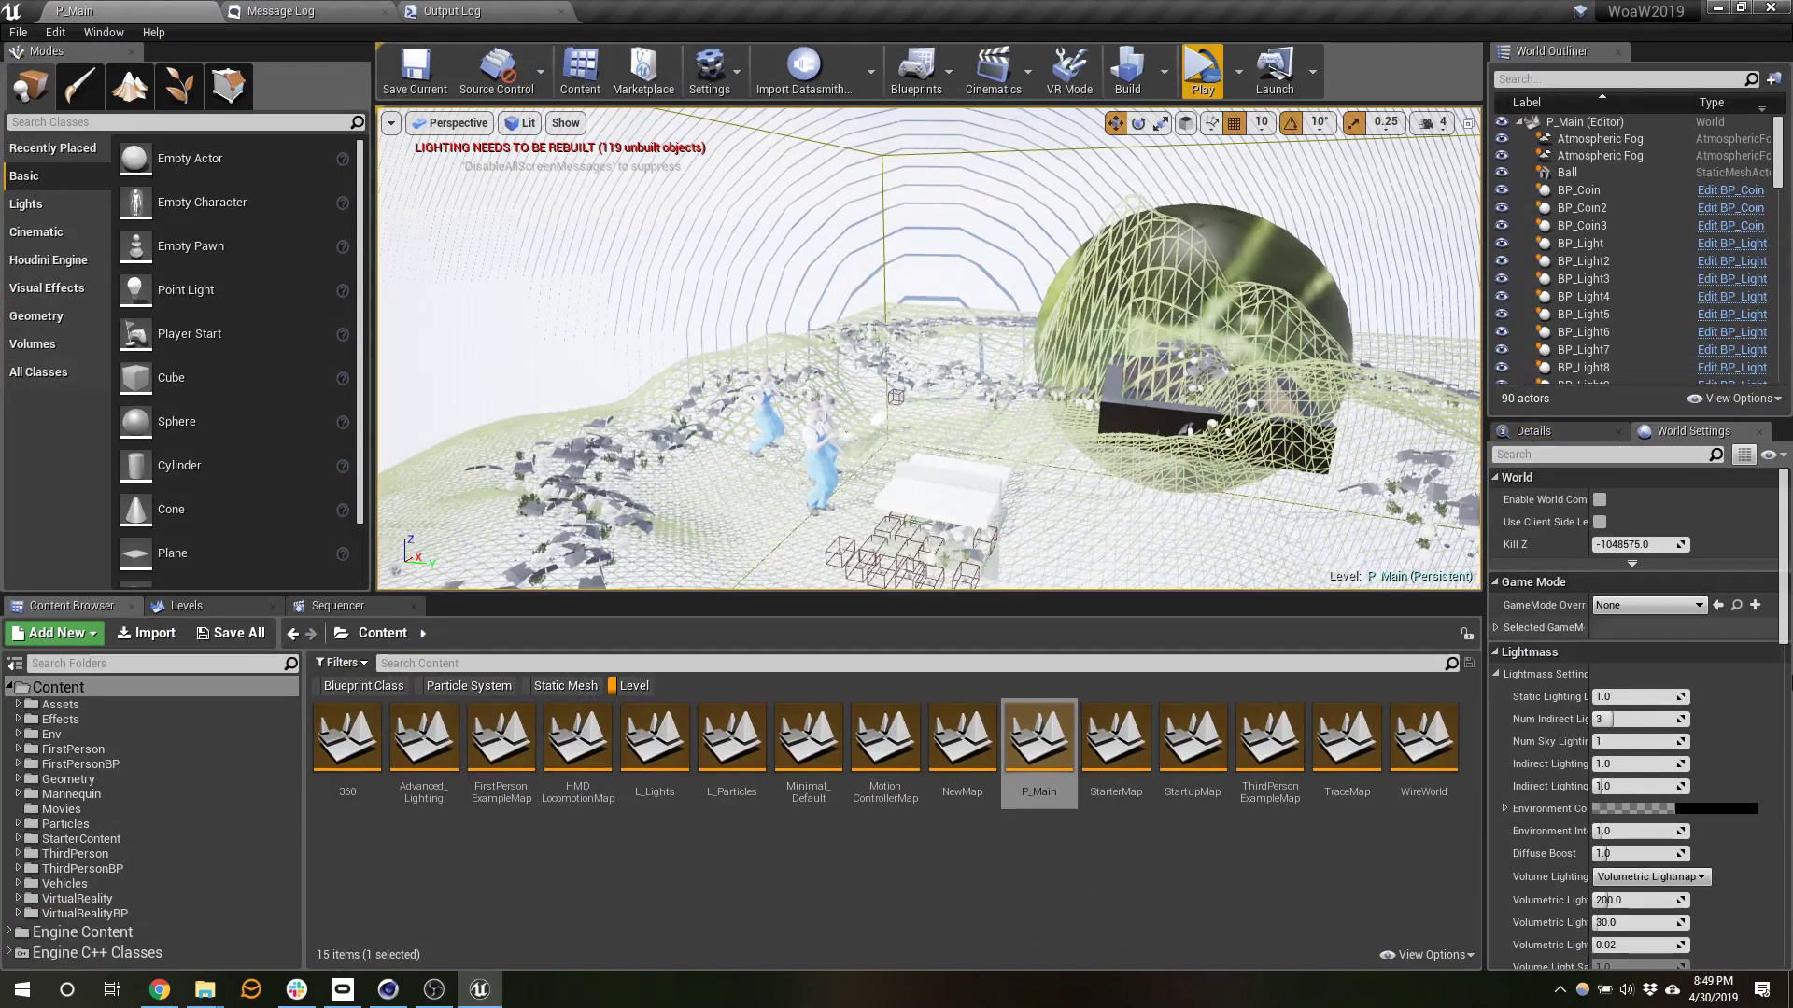
- Set the level's GameMode Override to GameMode in the World Settings
{"action": "left_click", "coordinate": [1661, 605]}
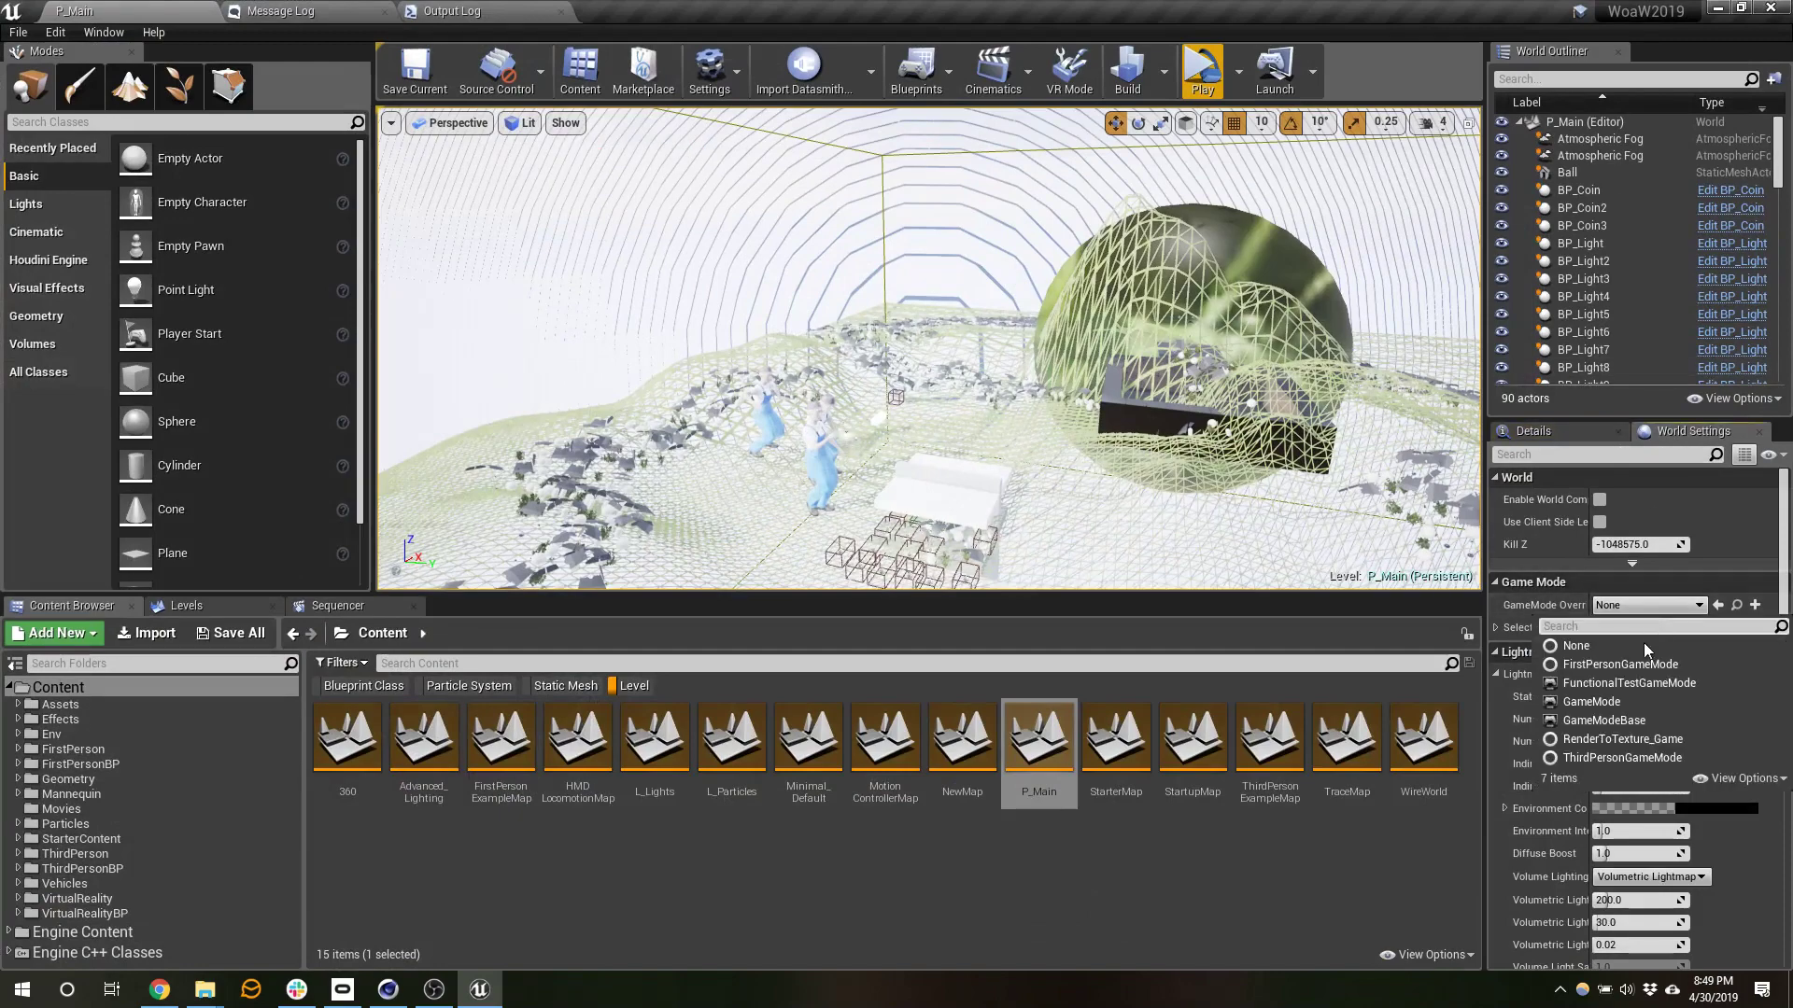
{"action": "left_click", "coordinate": [1633, 696]}
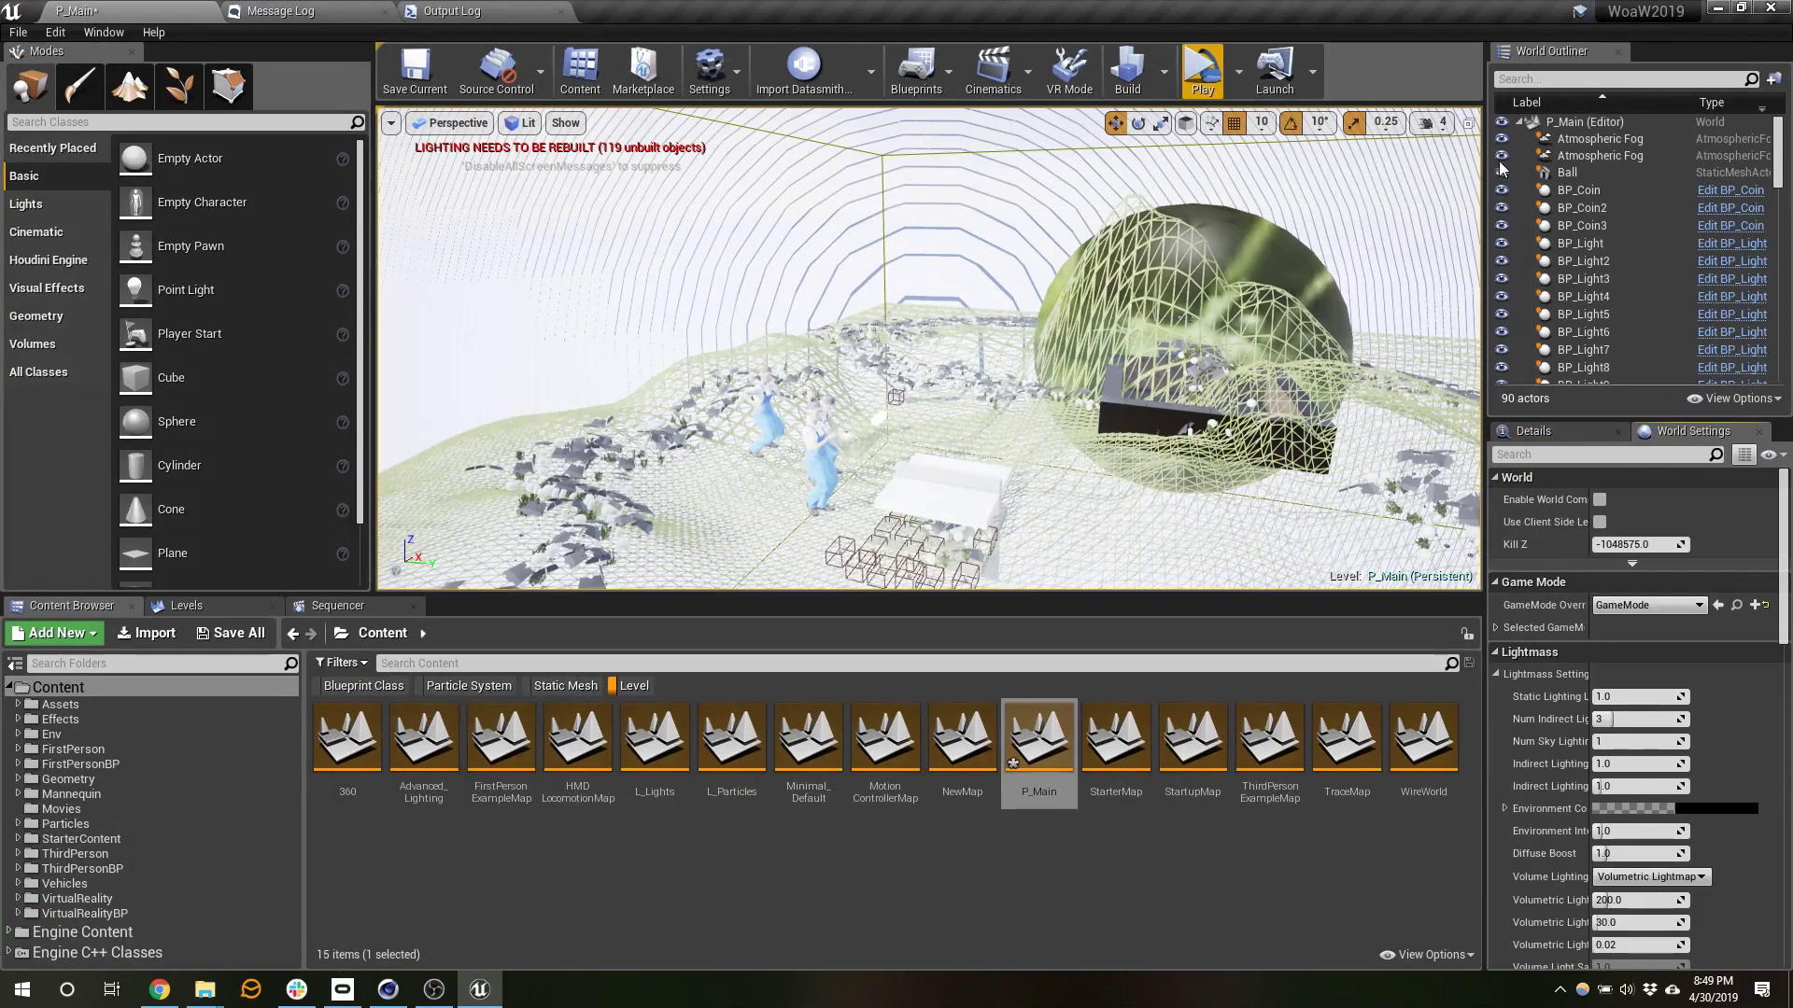
- Search the level's actors for "pawn" and test the level in a standalone game preview
{"action": "left_click", "coordinate": [1594, 82]}
{"action": "type", "text": "pawn"}
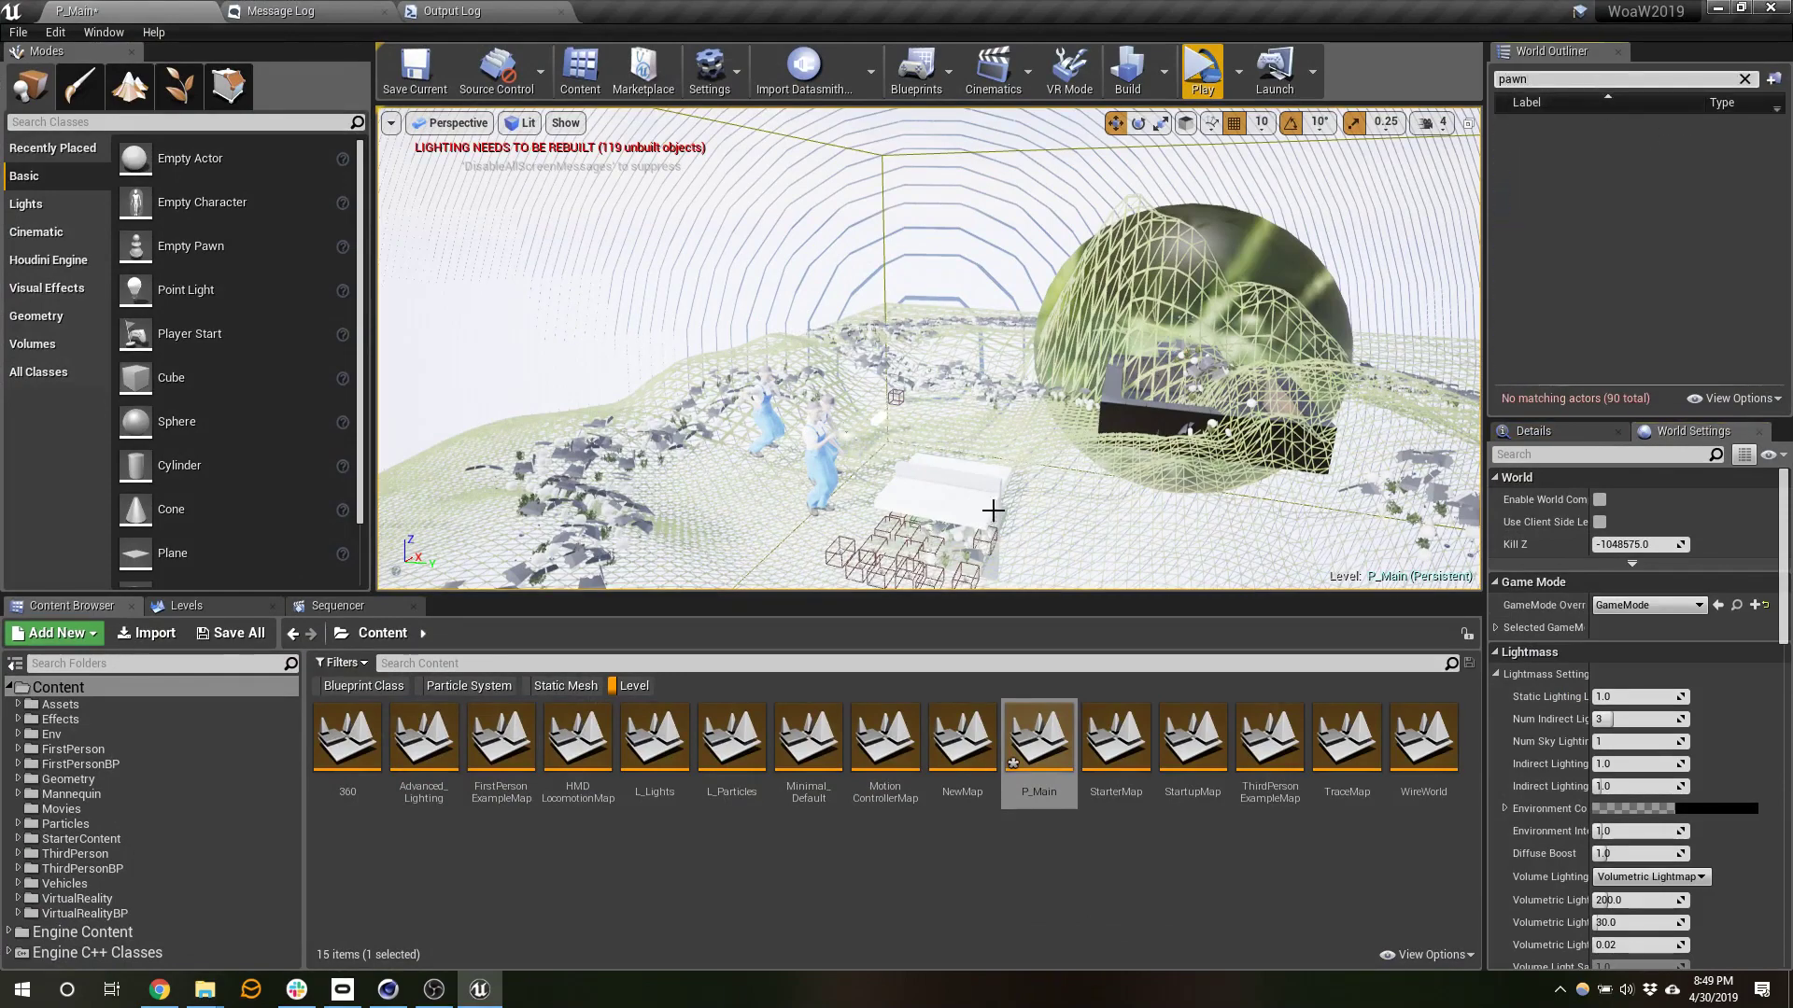
{"action": "right_click_drag", "start_coordinate": [788, 364], "coordinate": [739, 462]}
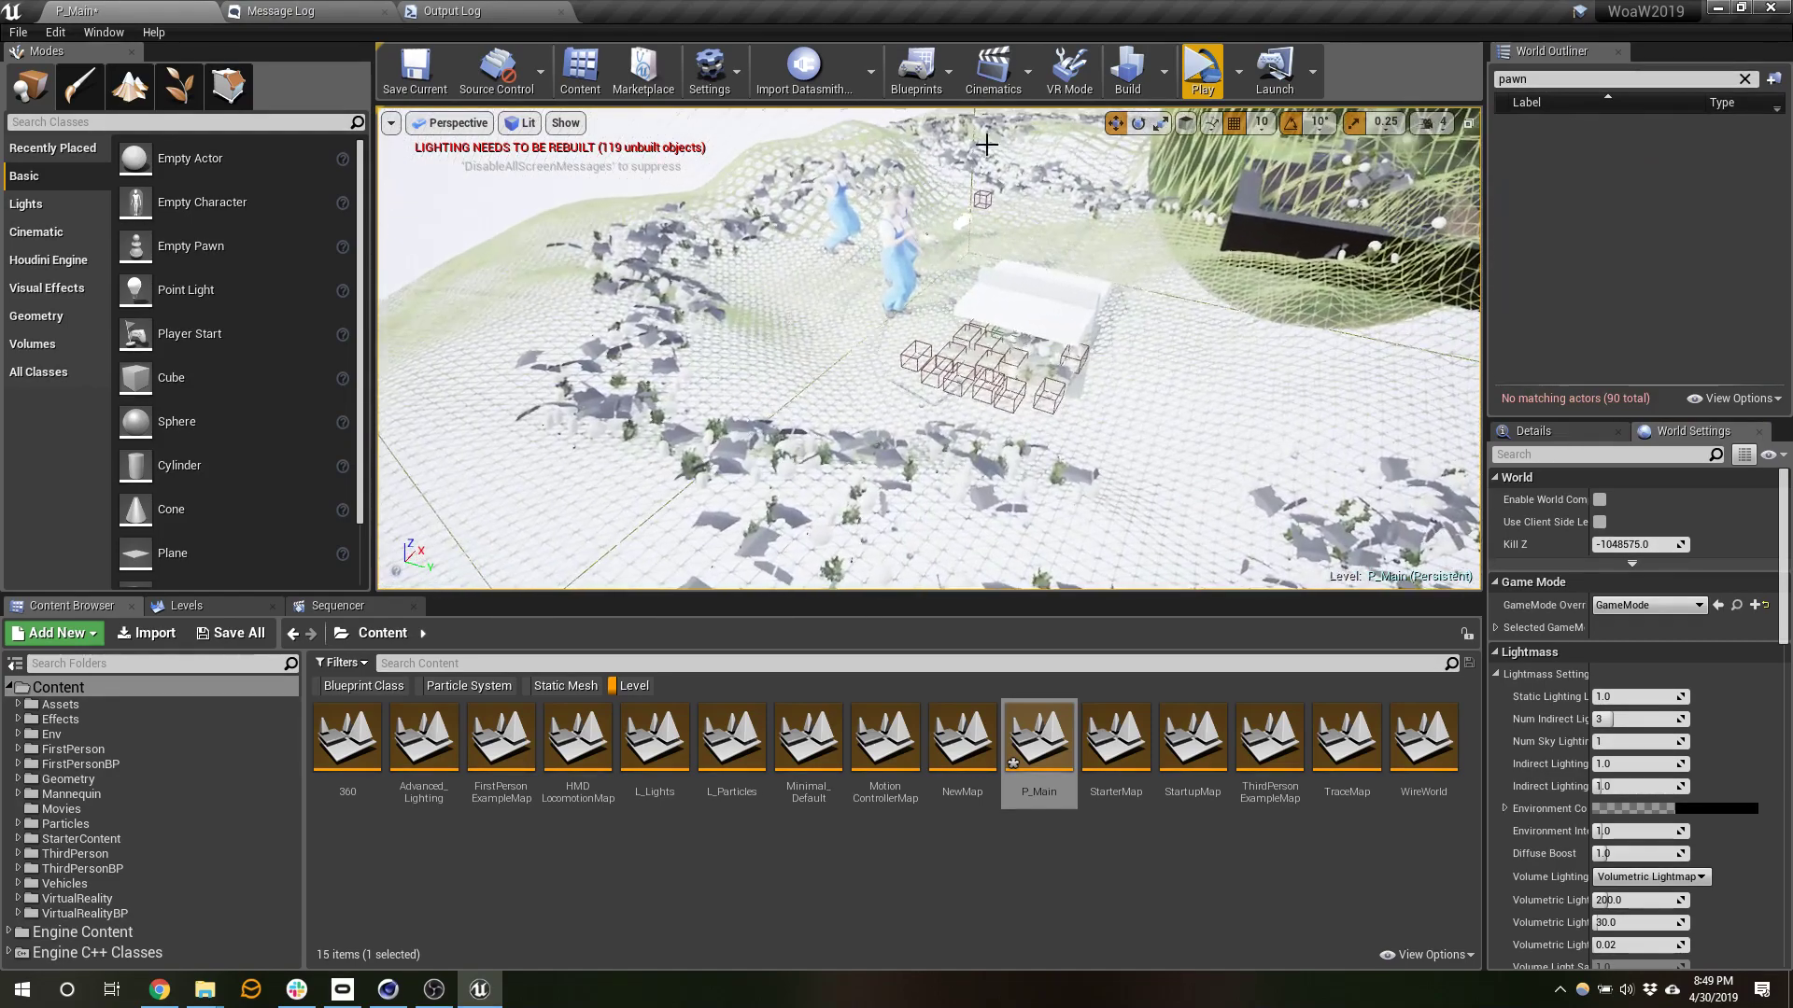
{"action": "left_click", "coordinate": [1203, 72]}
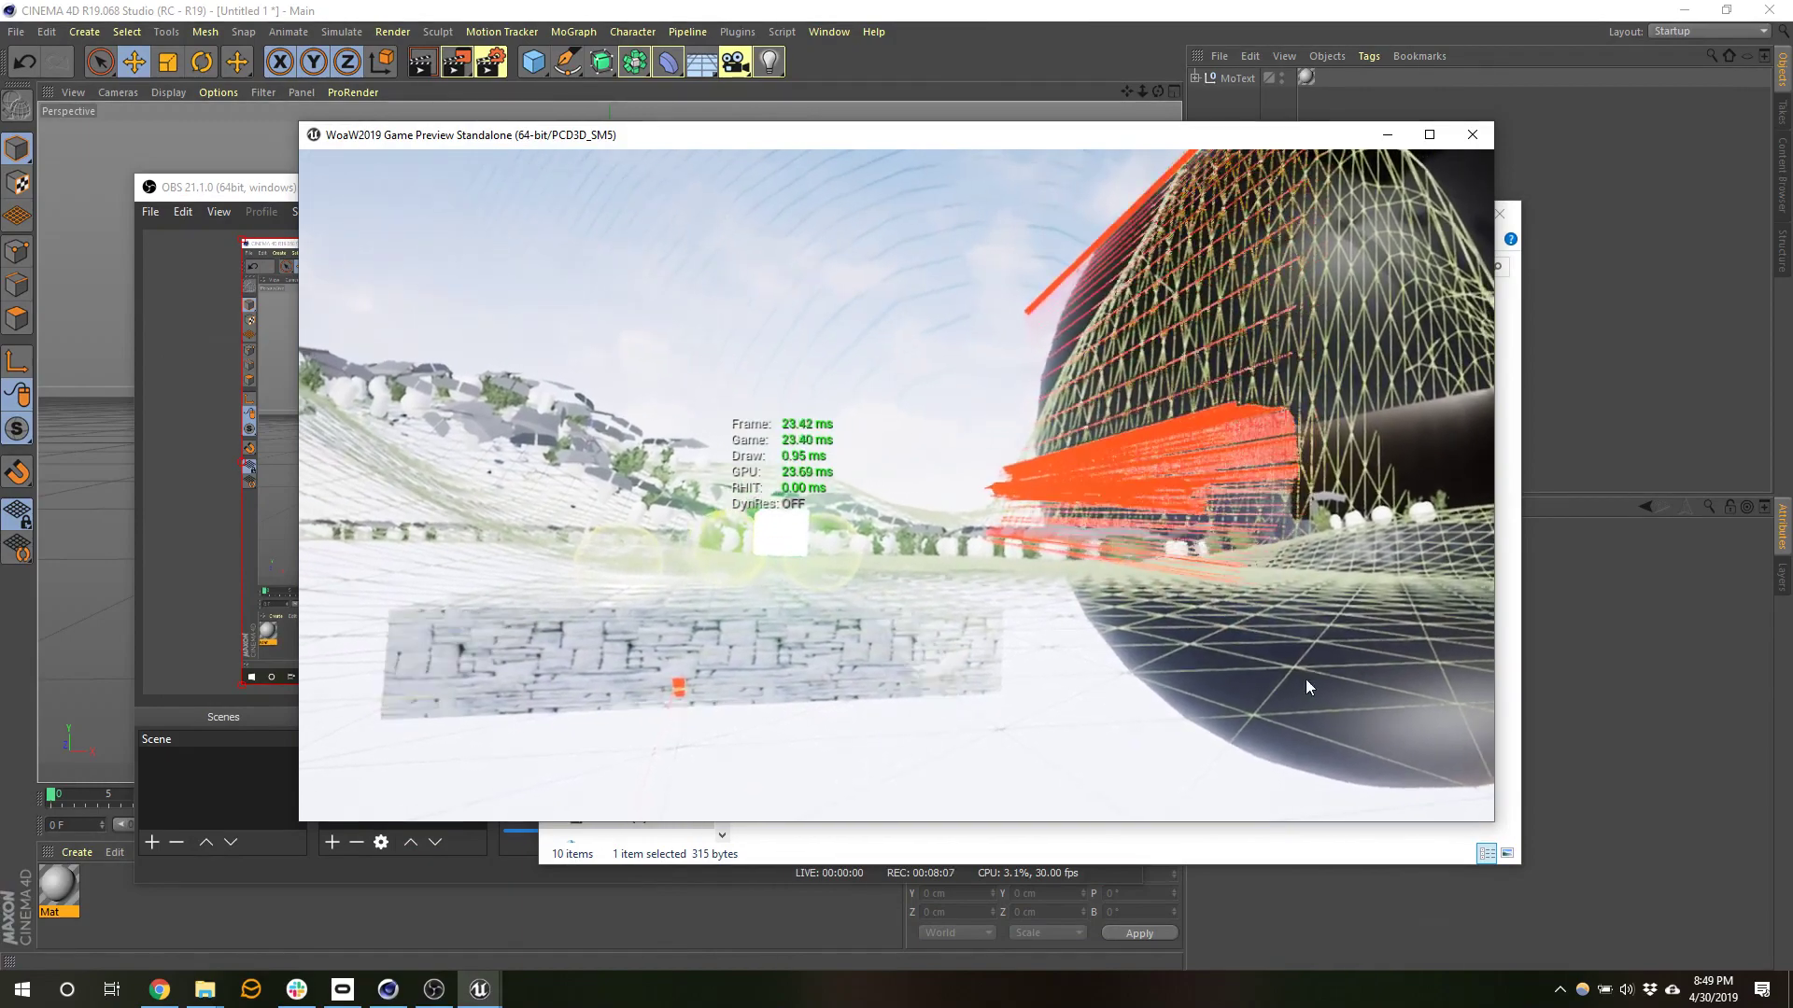
{"action": "key", "text": "Escape"}
- Select the BP_VRPWN pawn in the viewport, set its Auto Possess Player to Disabled, and clear the actor search
{"action": "right_click_drag", "start_coordinate": [1020, 435], "coordinate": [972, 397]}
{"action": "key", "text": "w"}
{"action": "left_click", "coordinate": [812, 342]}
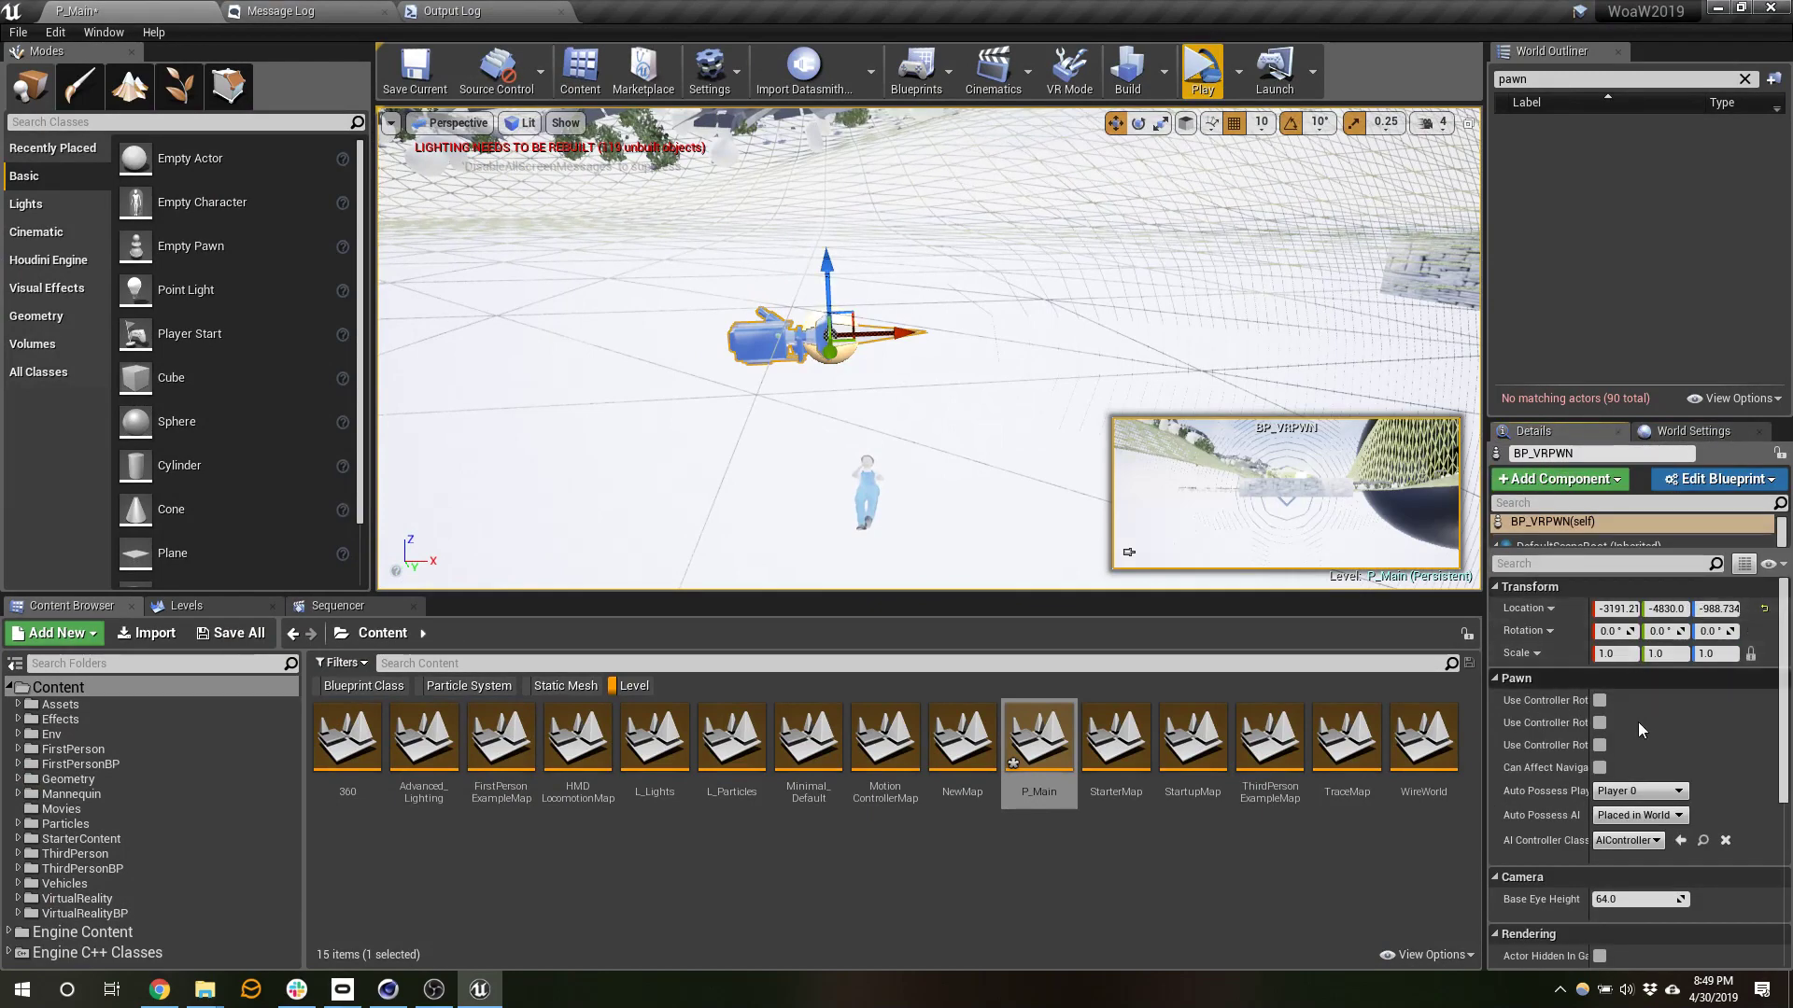
{"action": "left_click", "coordinate": [1634, 792]}
{"action": "left_click", "coordinate": [1635, 808]}
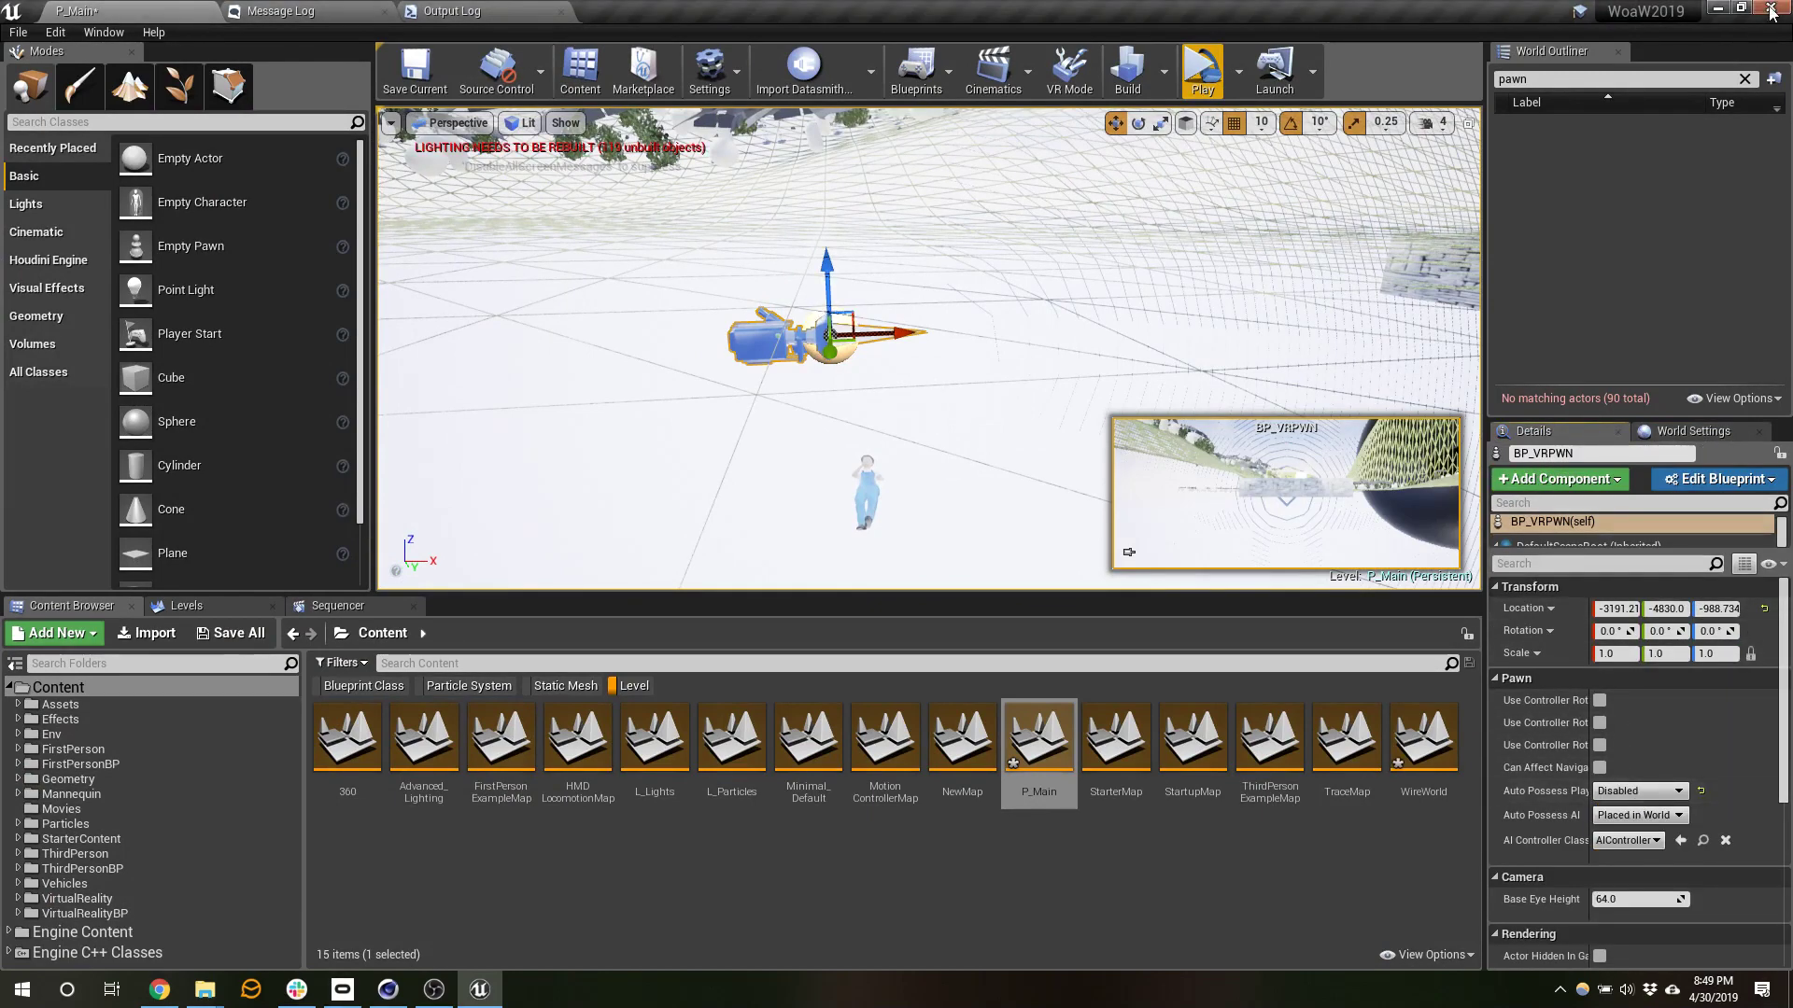
{"action": "left_click", "coordinate": [1745, 79]}
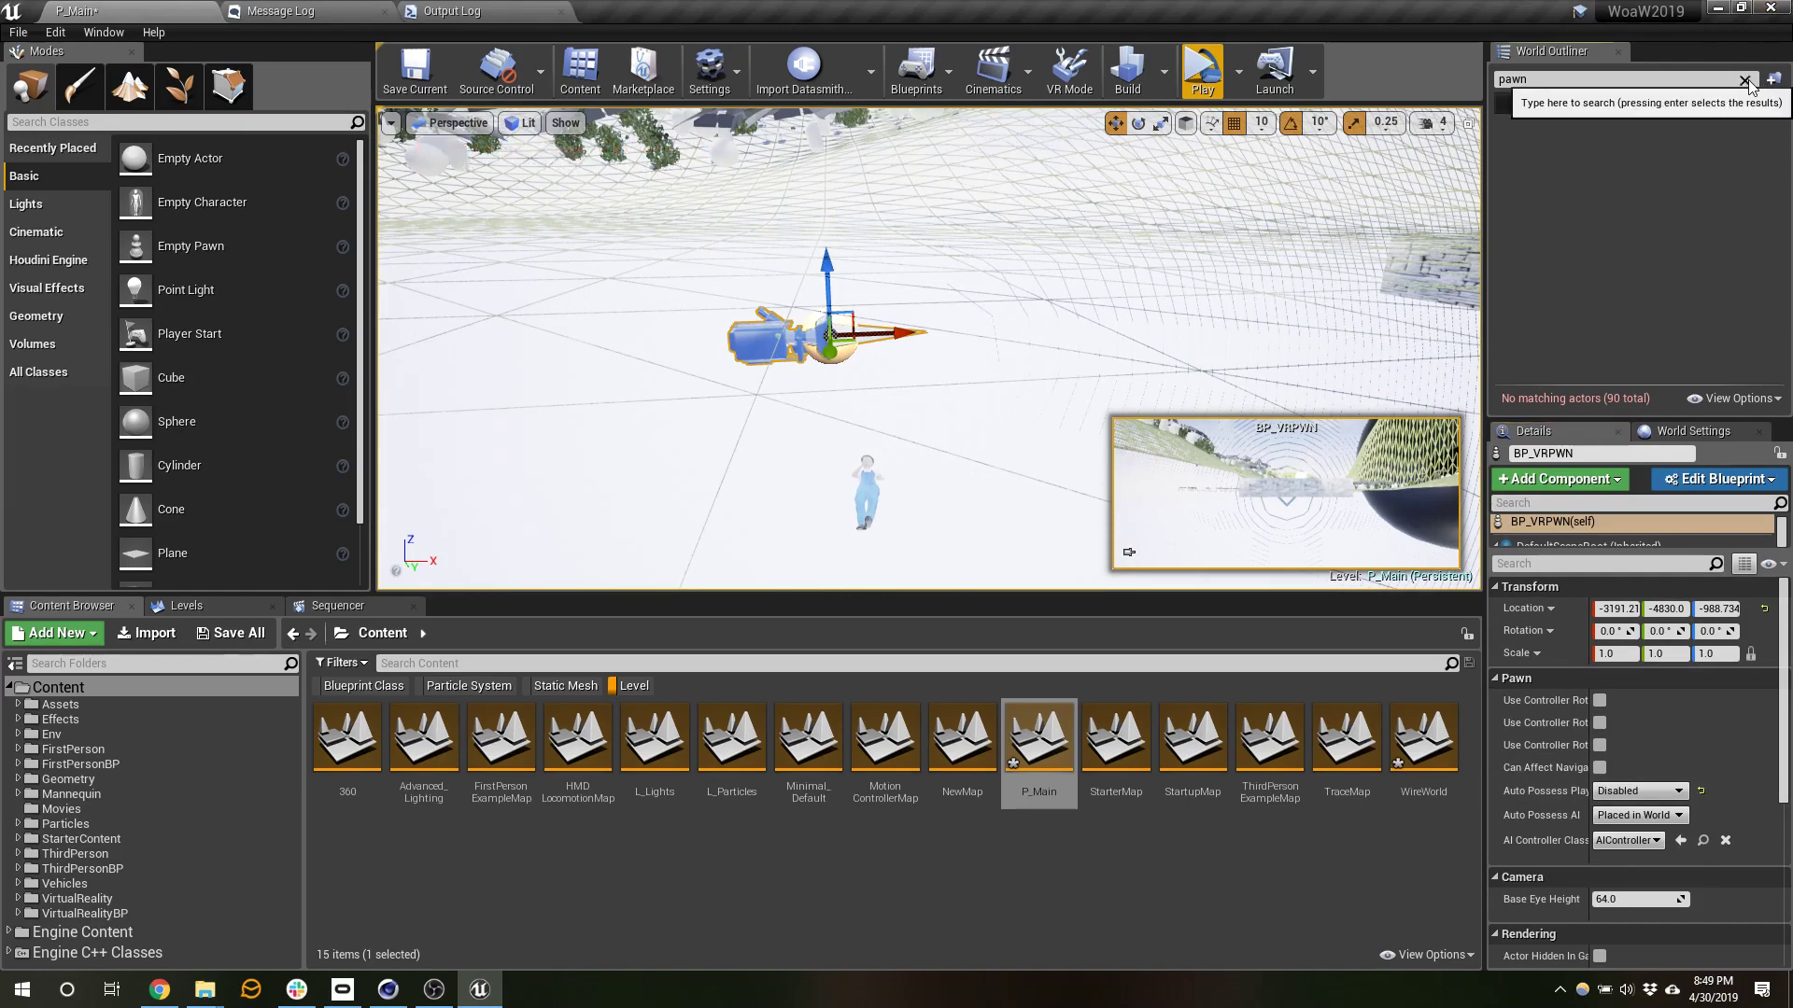
- Start a standalone game preview of the level and run the console command "stat unit"
{"action": "left_click", "coordinate": [1199, 75]}
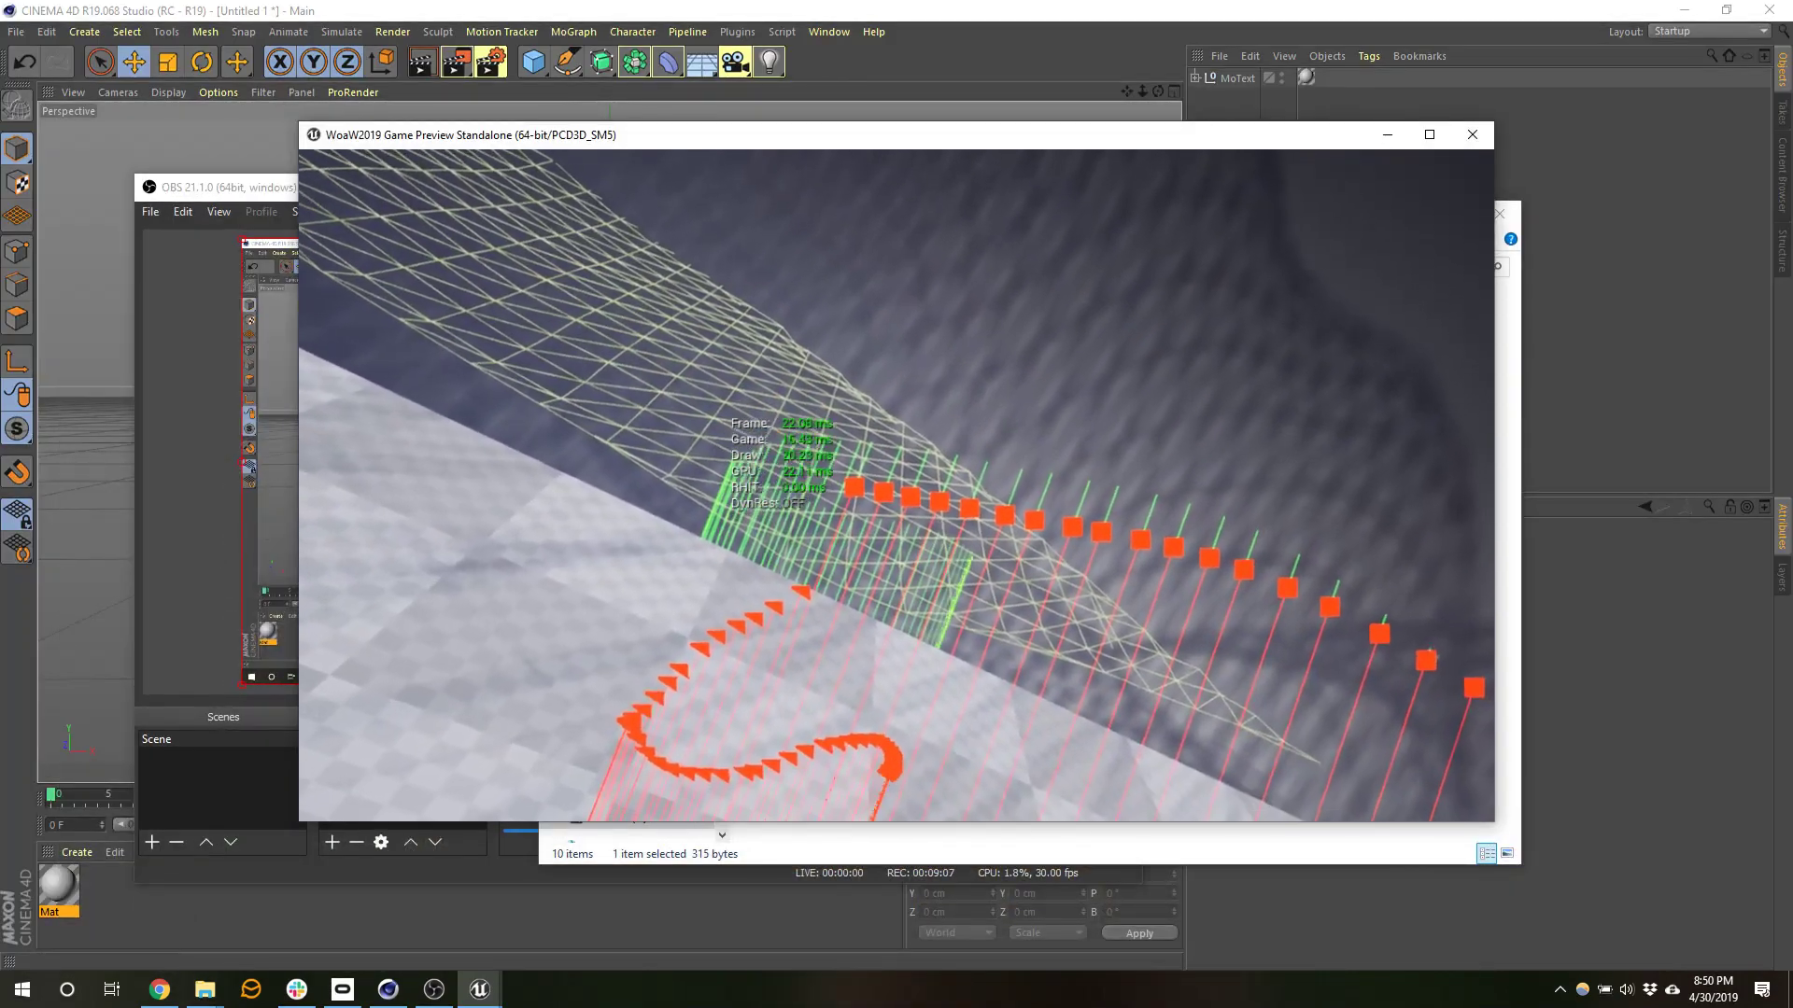
{"action": "key", "text": "grave"}
{"action": "type", "text": "stat "}
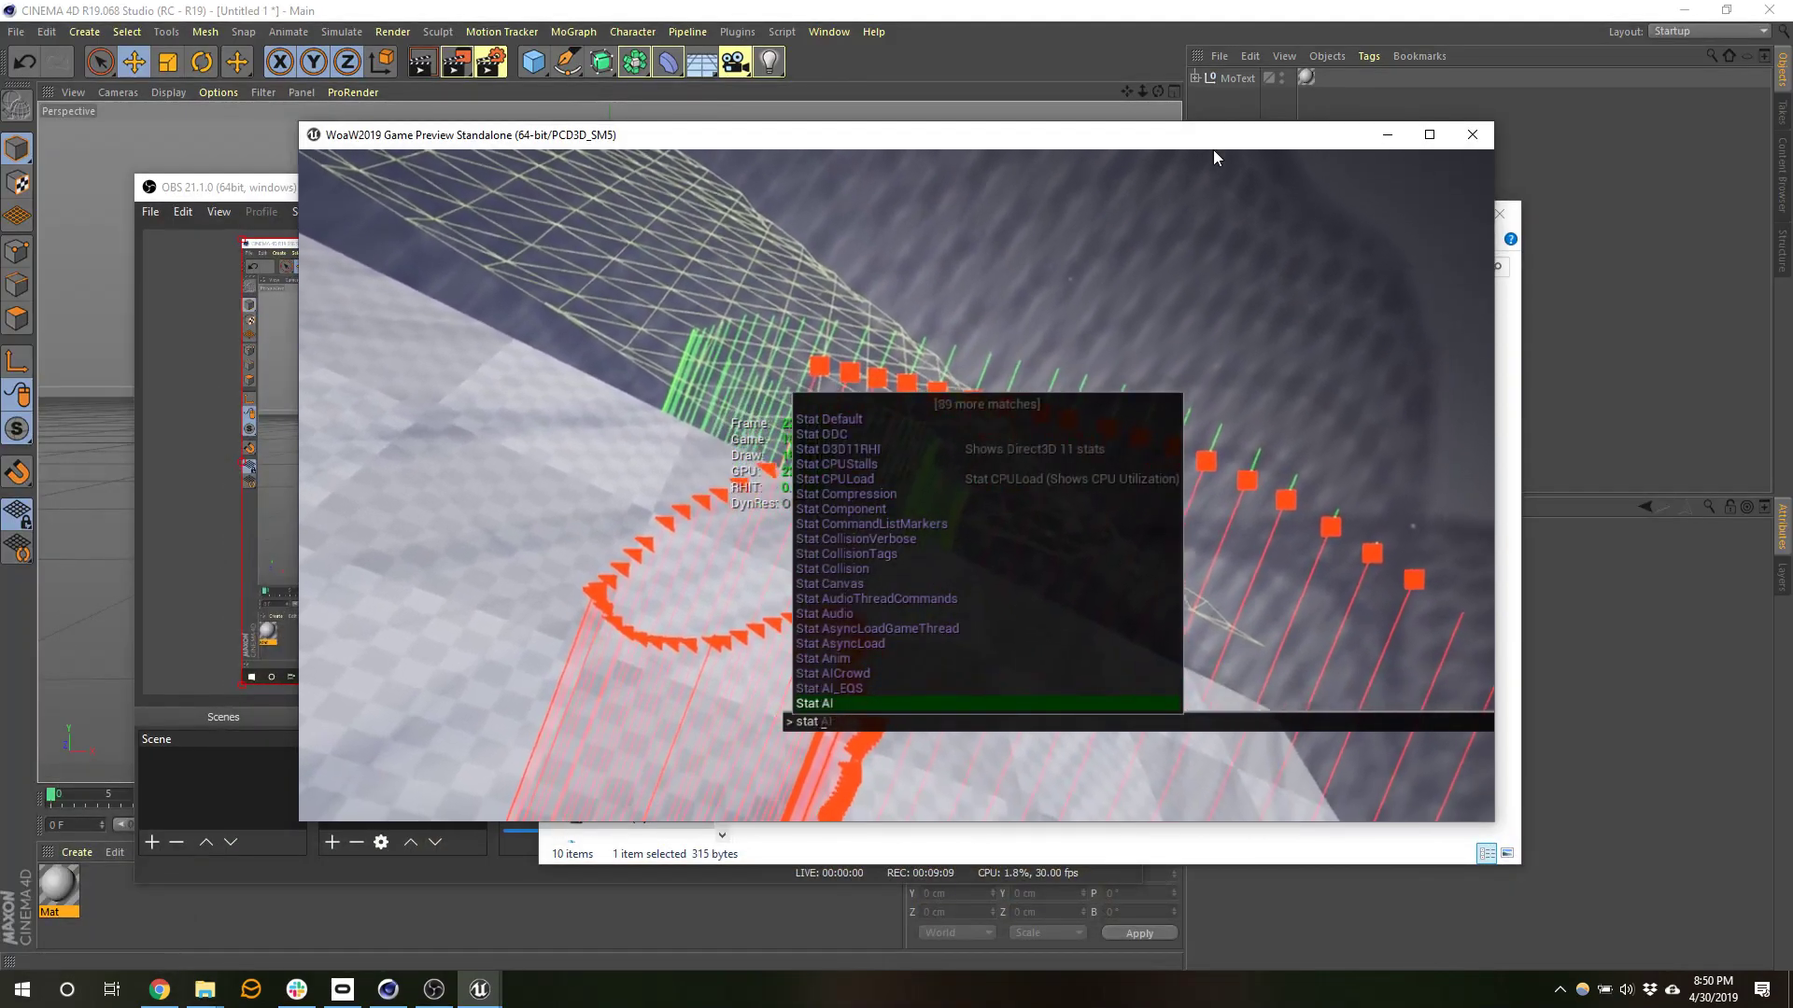
{"action": "type", "text": "unit"}
{"action": "key", "text": "Return"}
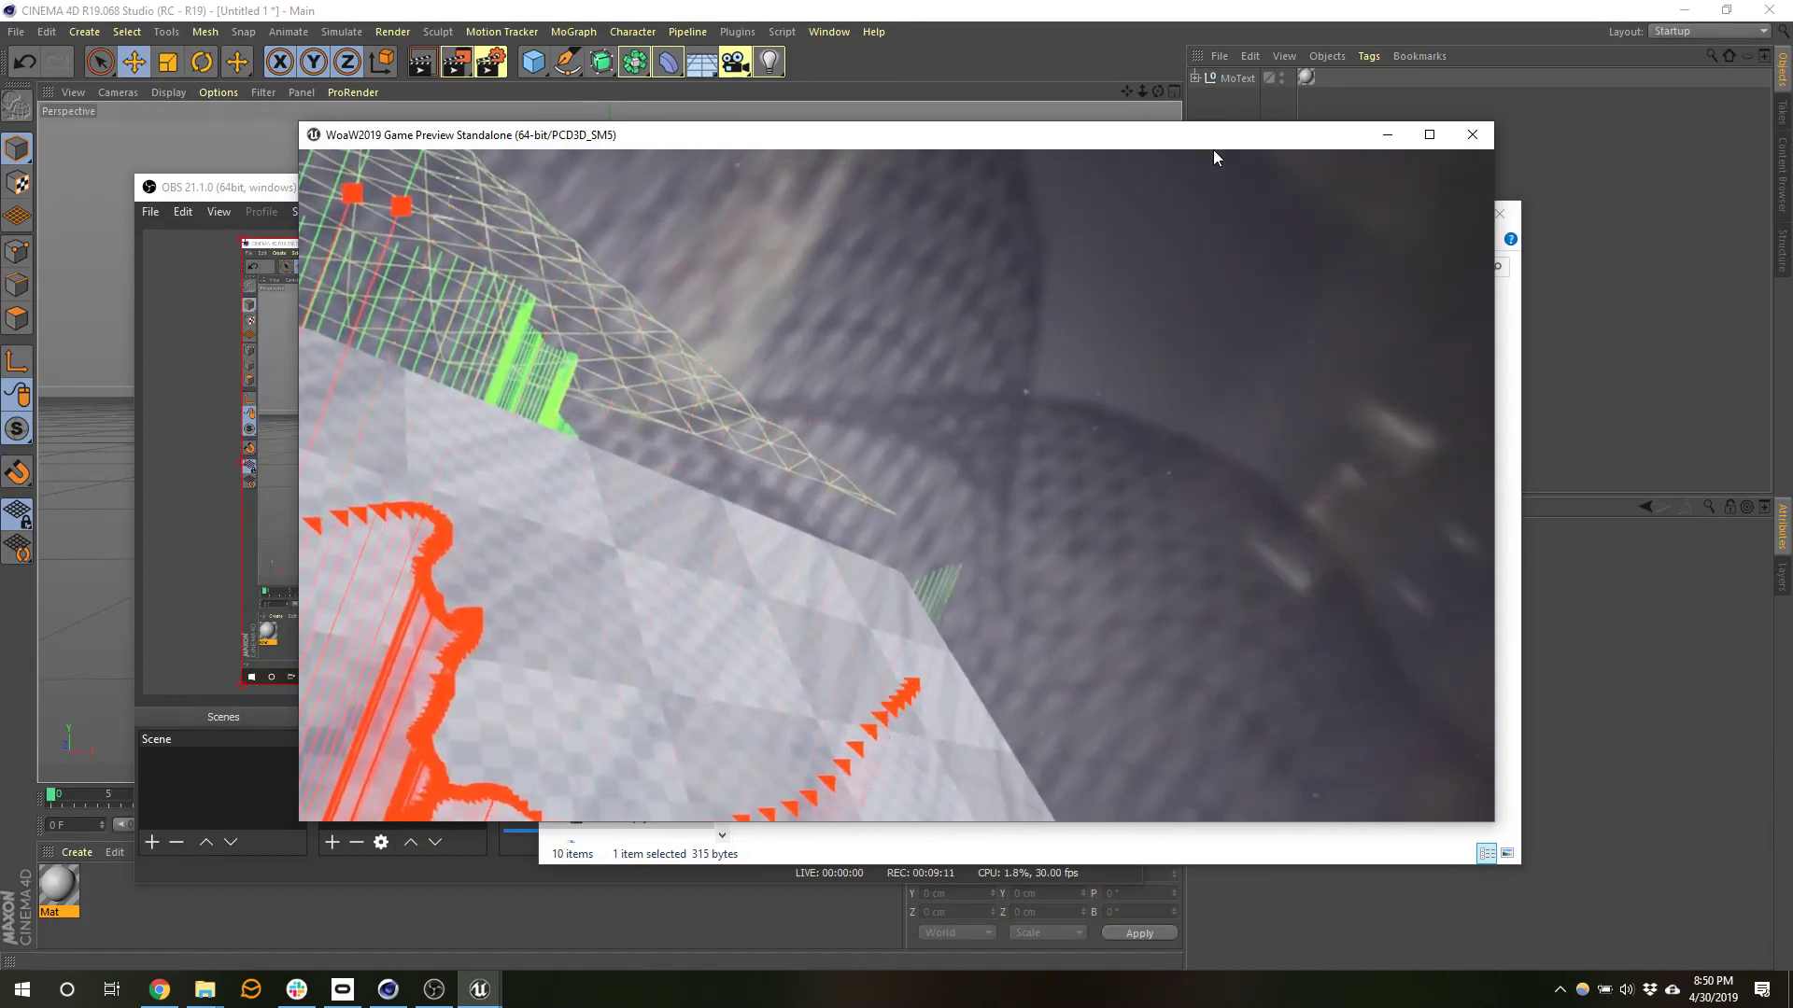
- Run the console command "stat fps" in the game preview, and return to the editor
{"action": "key", "text": "grave"}
{"action": "type", "text": "star"}
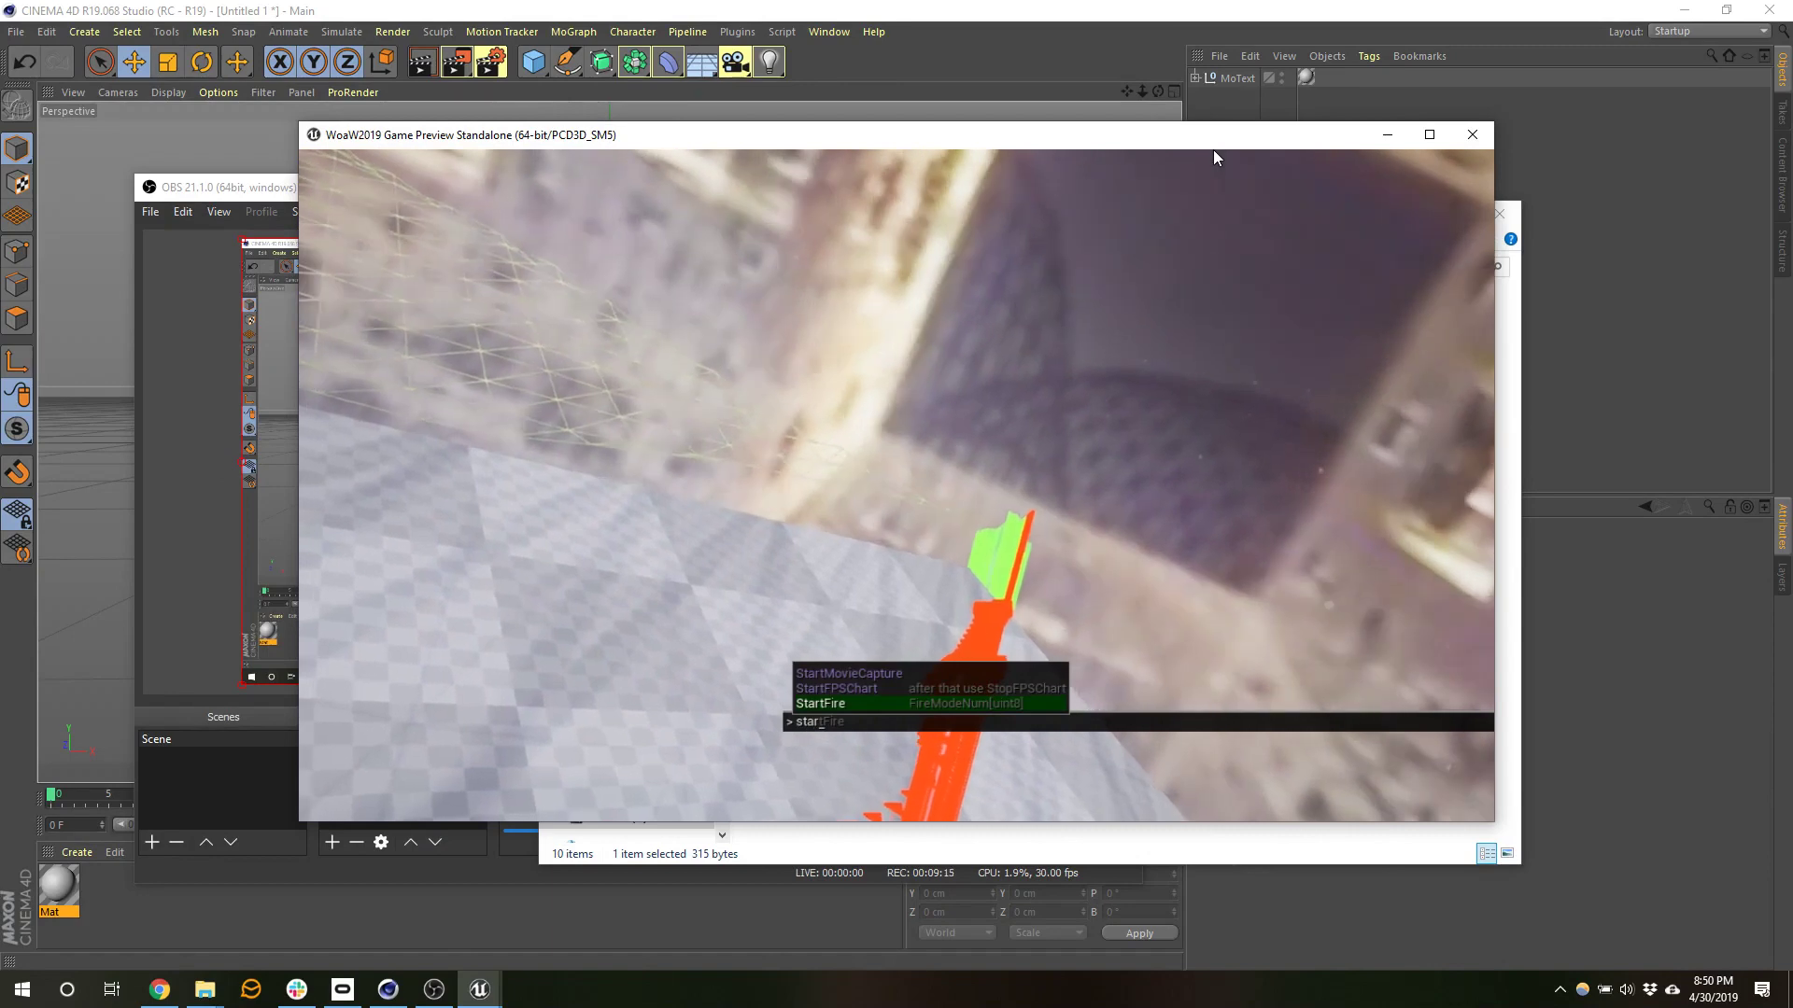
{"action": "type", "text": "tfps"}
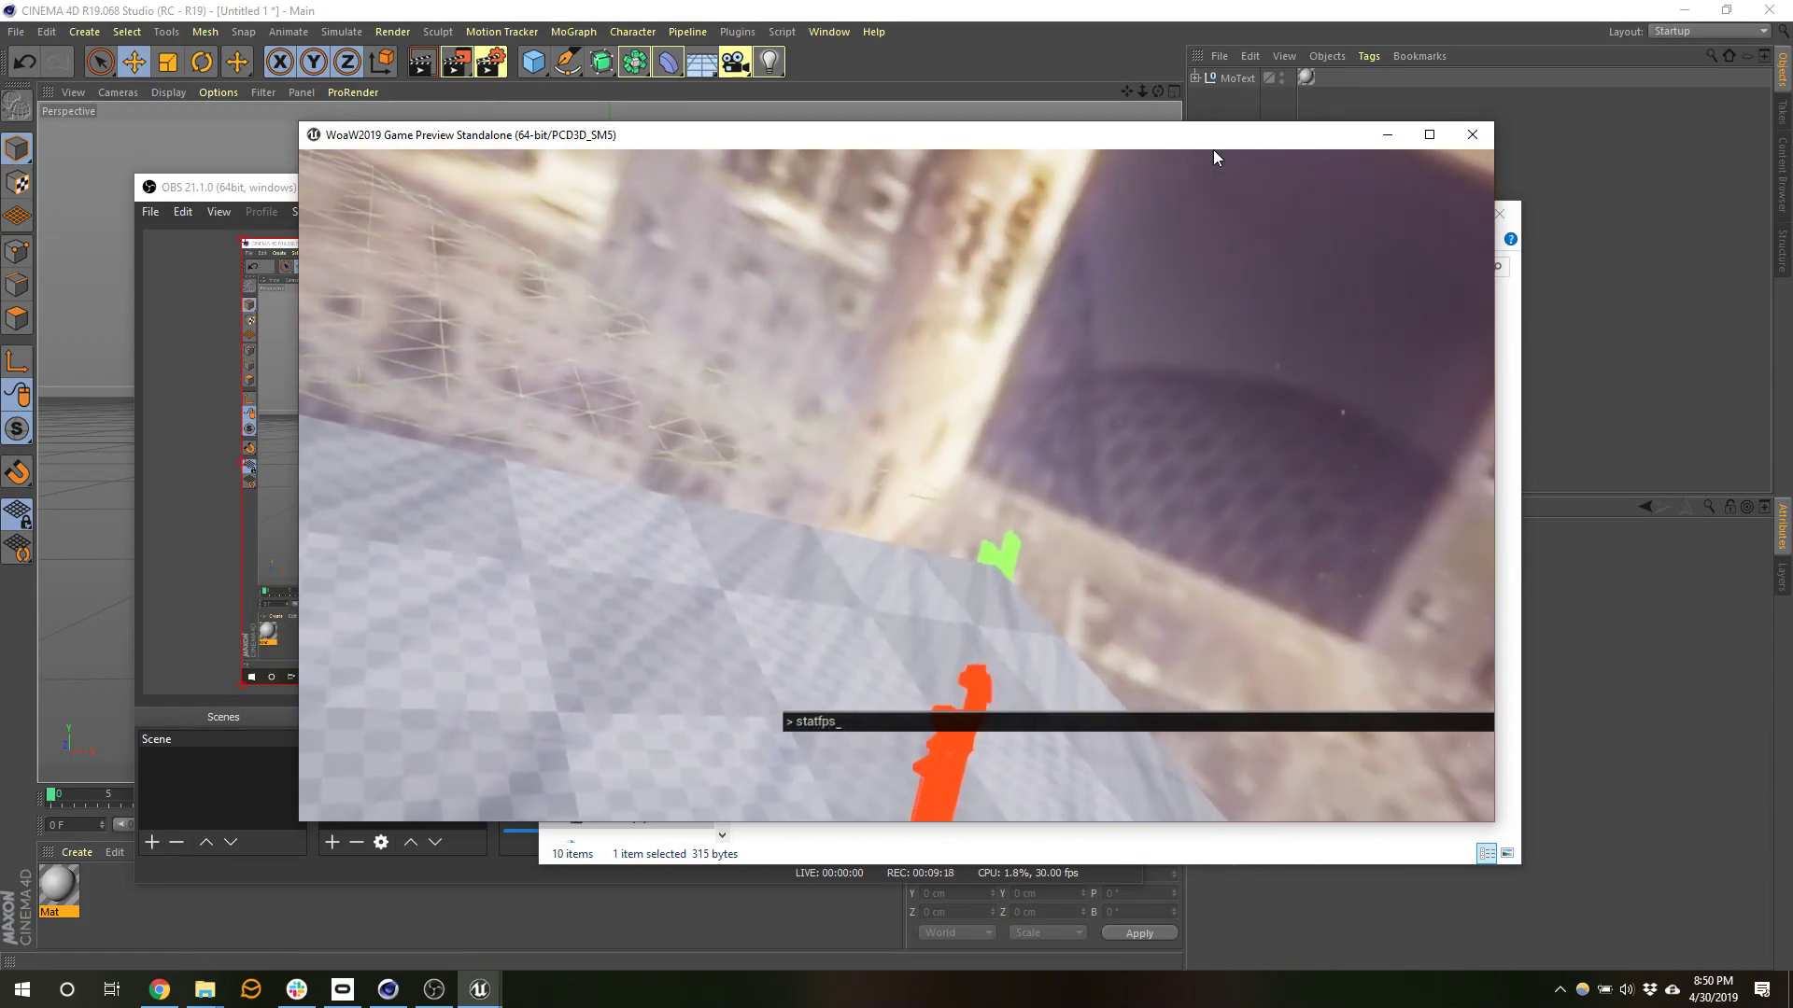
{"action": "key", "text": "Return"}
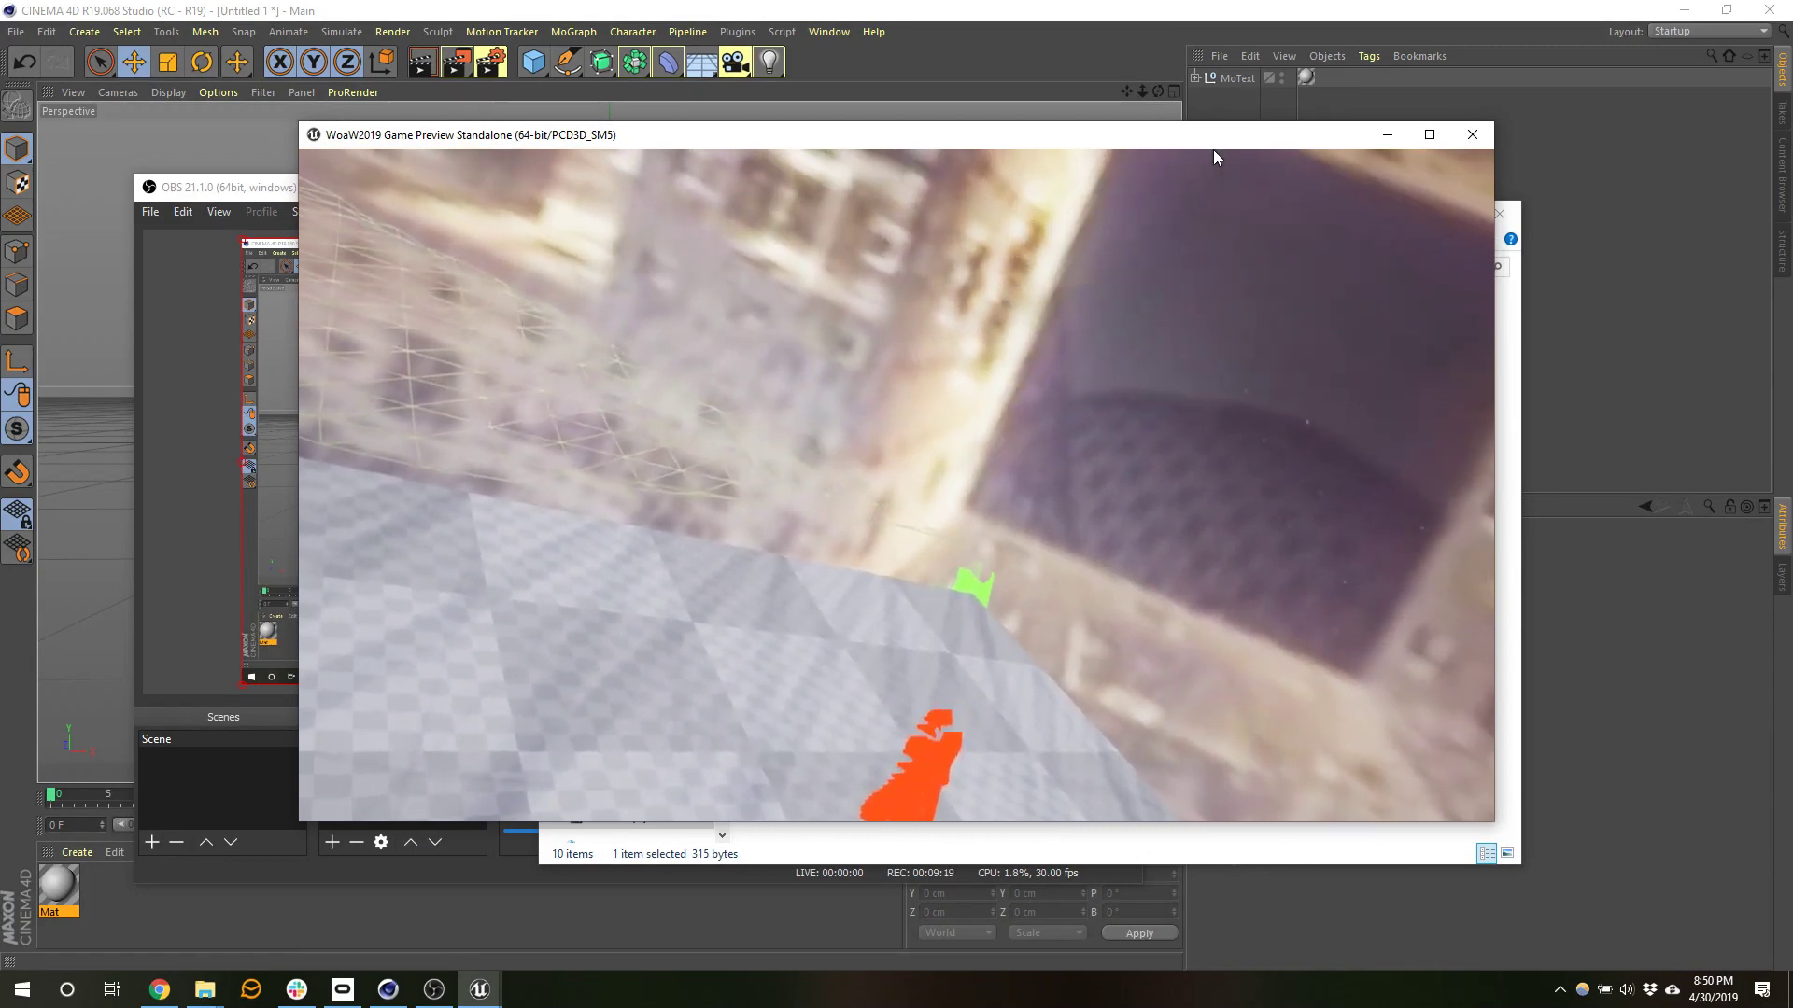
{"action": "key", "text": "grave"}
{"action": "type", "text": "s"}
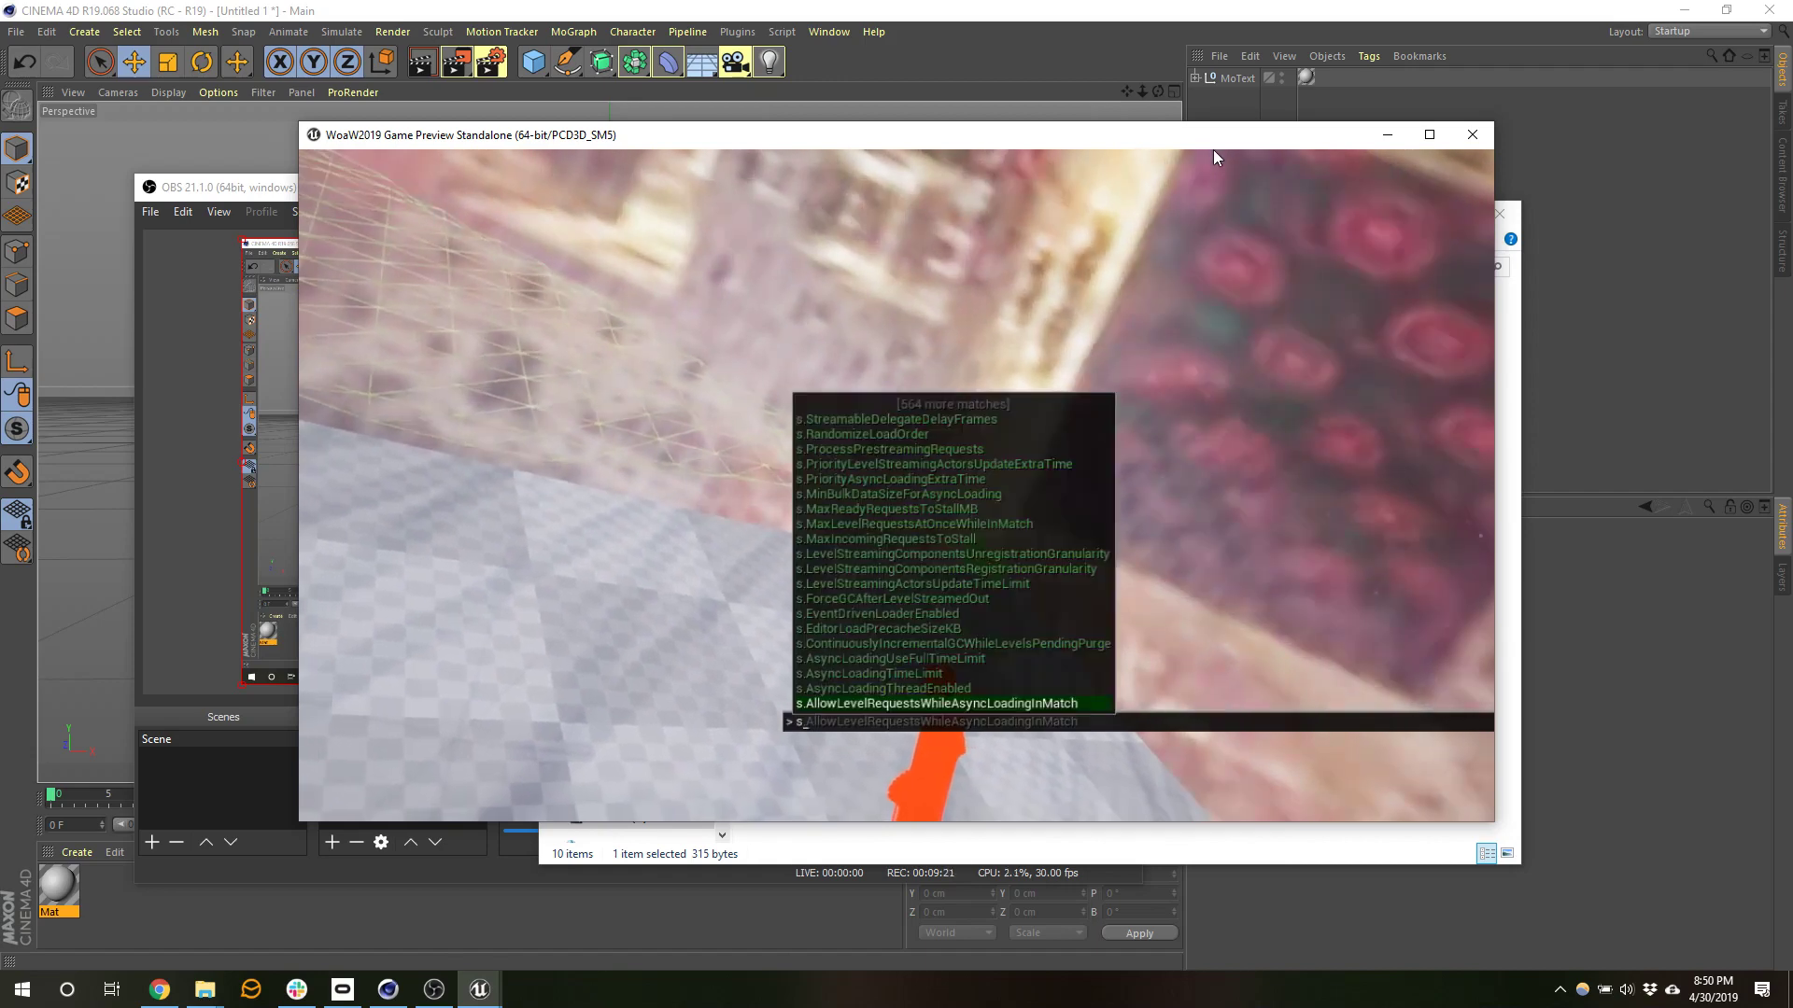
{"action": "type", "text": "tat fps"}
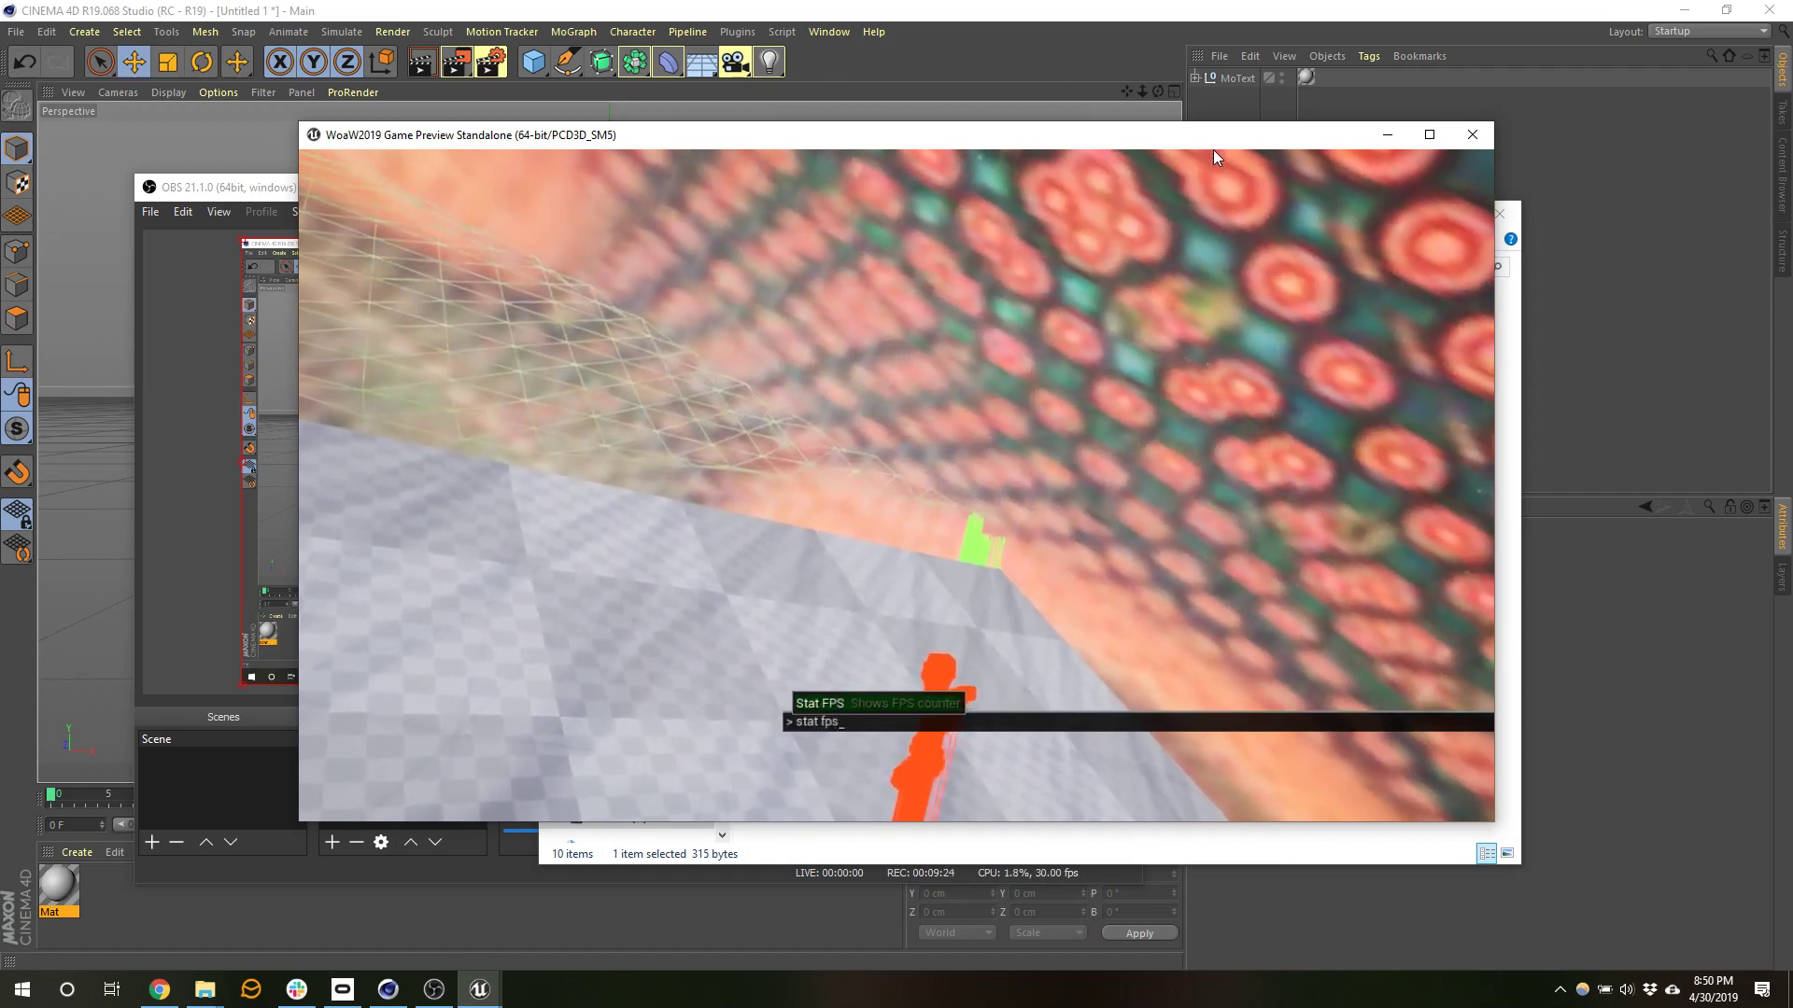
{"action": "key", "text": "Return"}
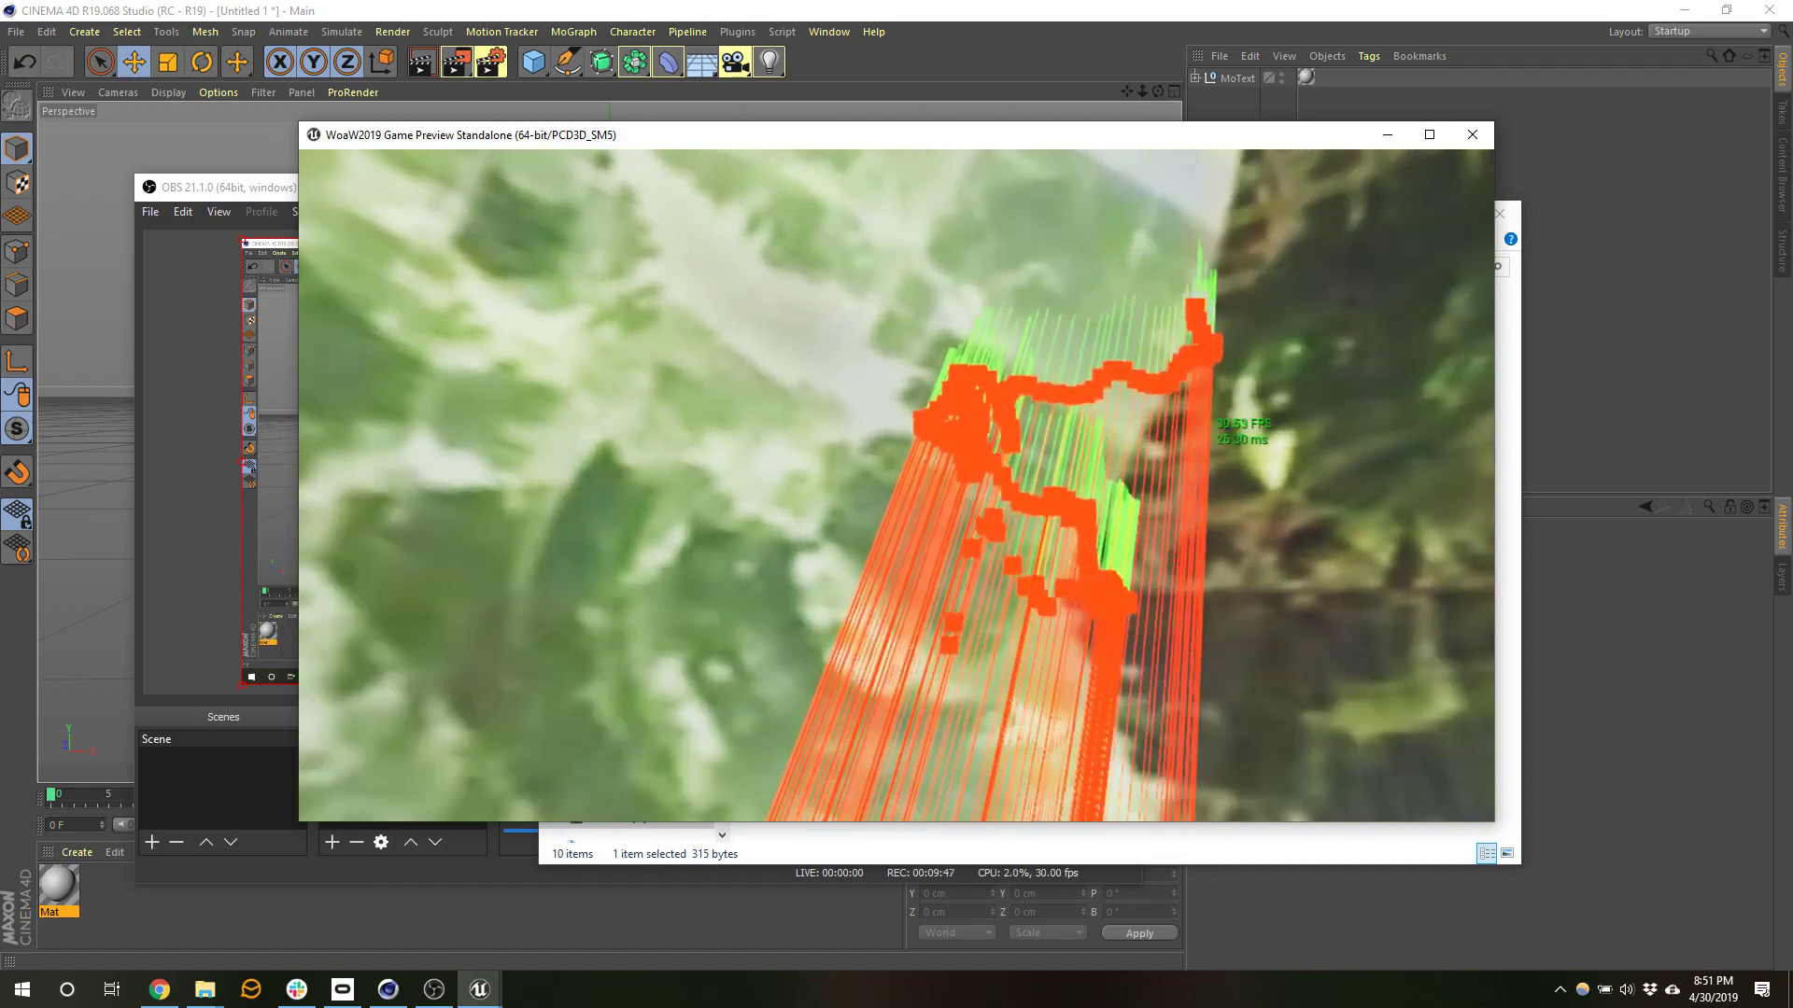
{"action": "key", "text": "Escape"}
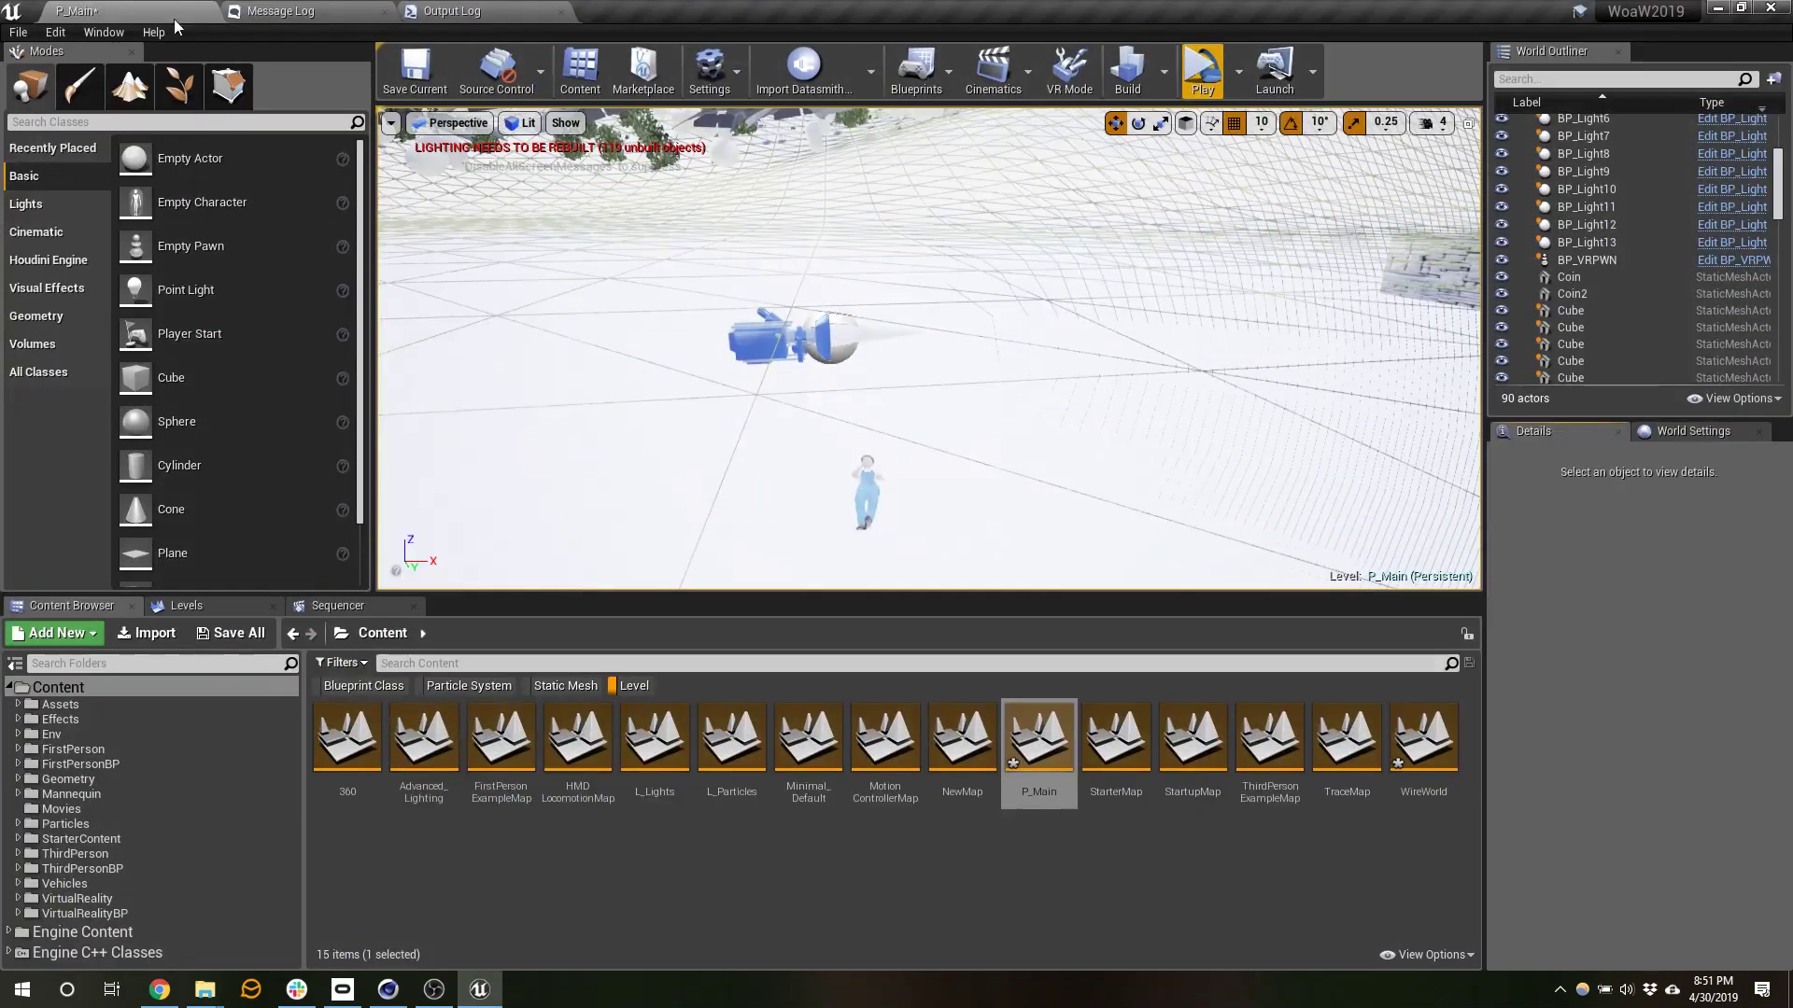
- Open the Project Settings and review the engine's Rendering options, from lighting and postprocessing to VR and shader permutation reduction
{"action": "left_click", "coordinate": [33, 36]}
{"action": "mouse_move", "coordinate": [56, 36]}
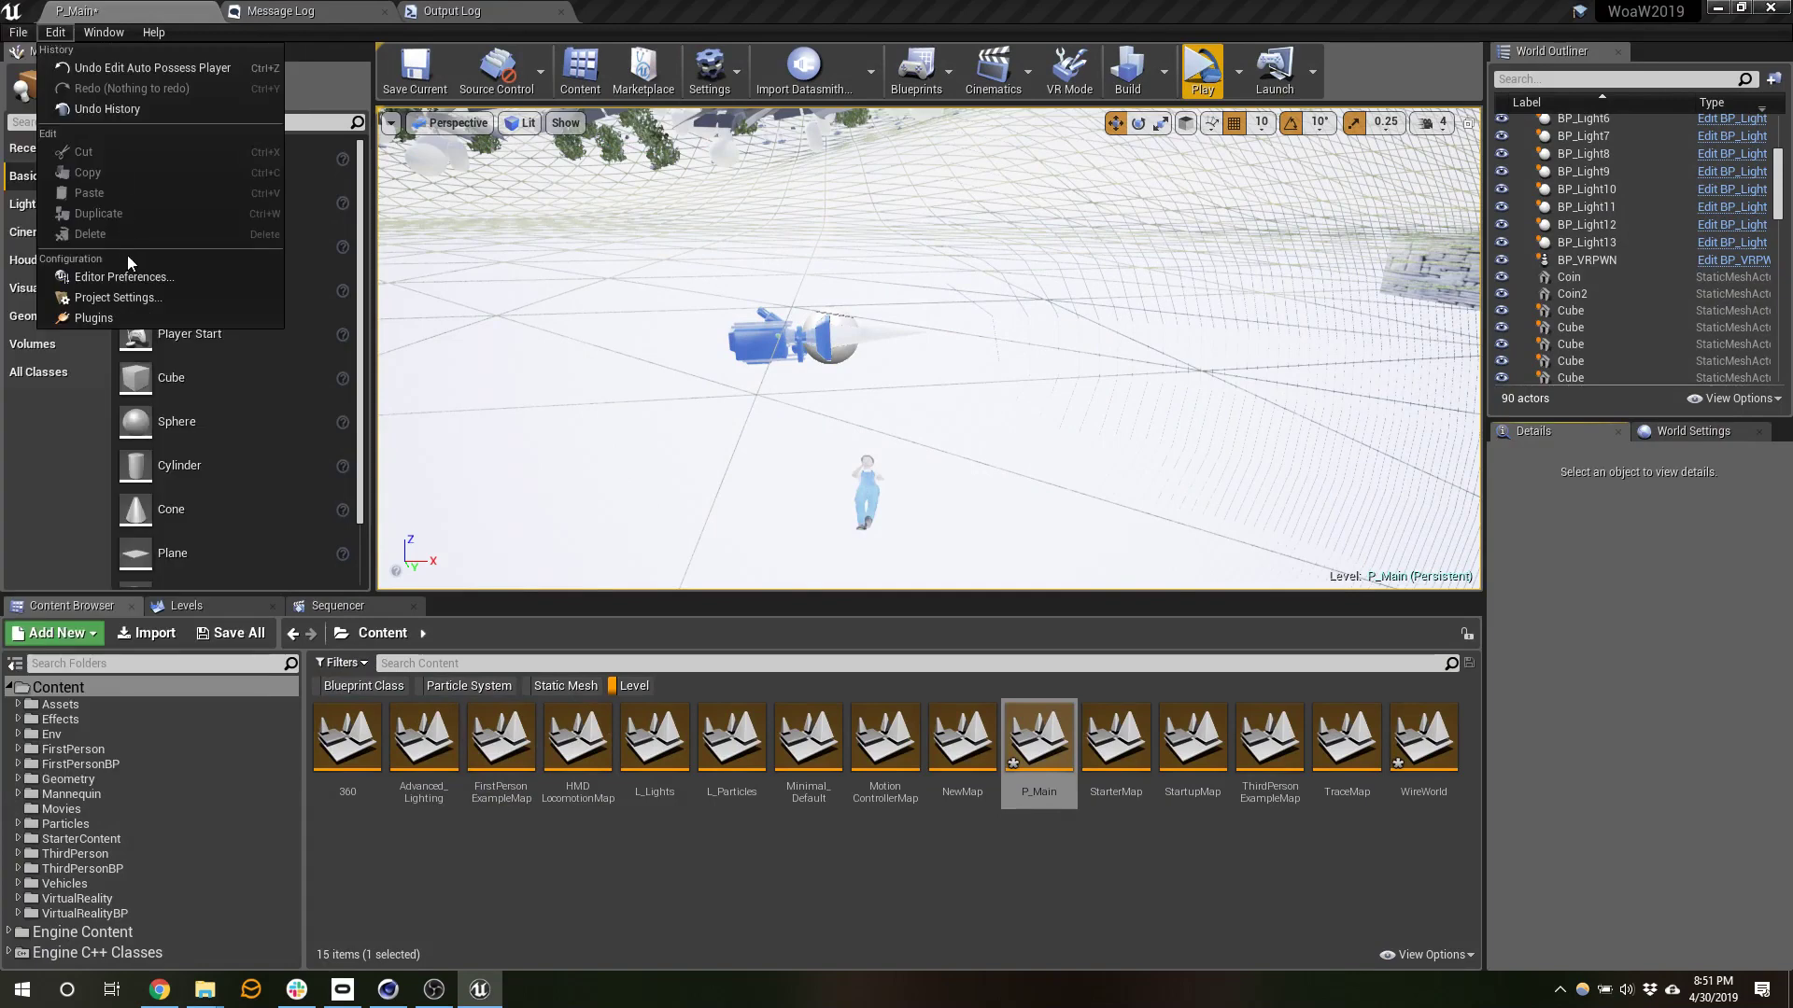
{"action": "left_click", "coordinate": [126, 299]}
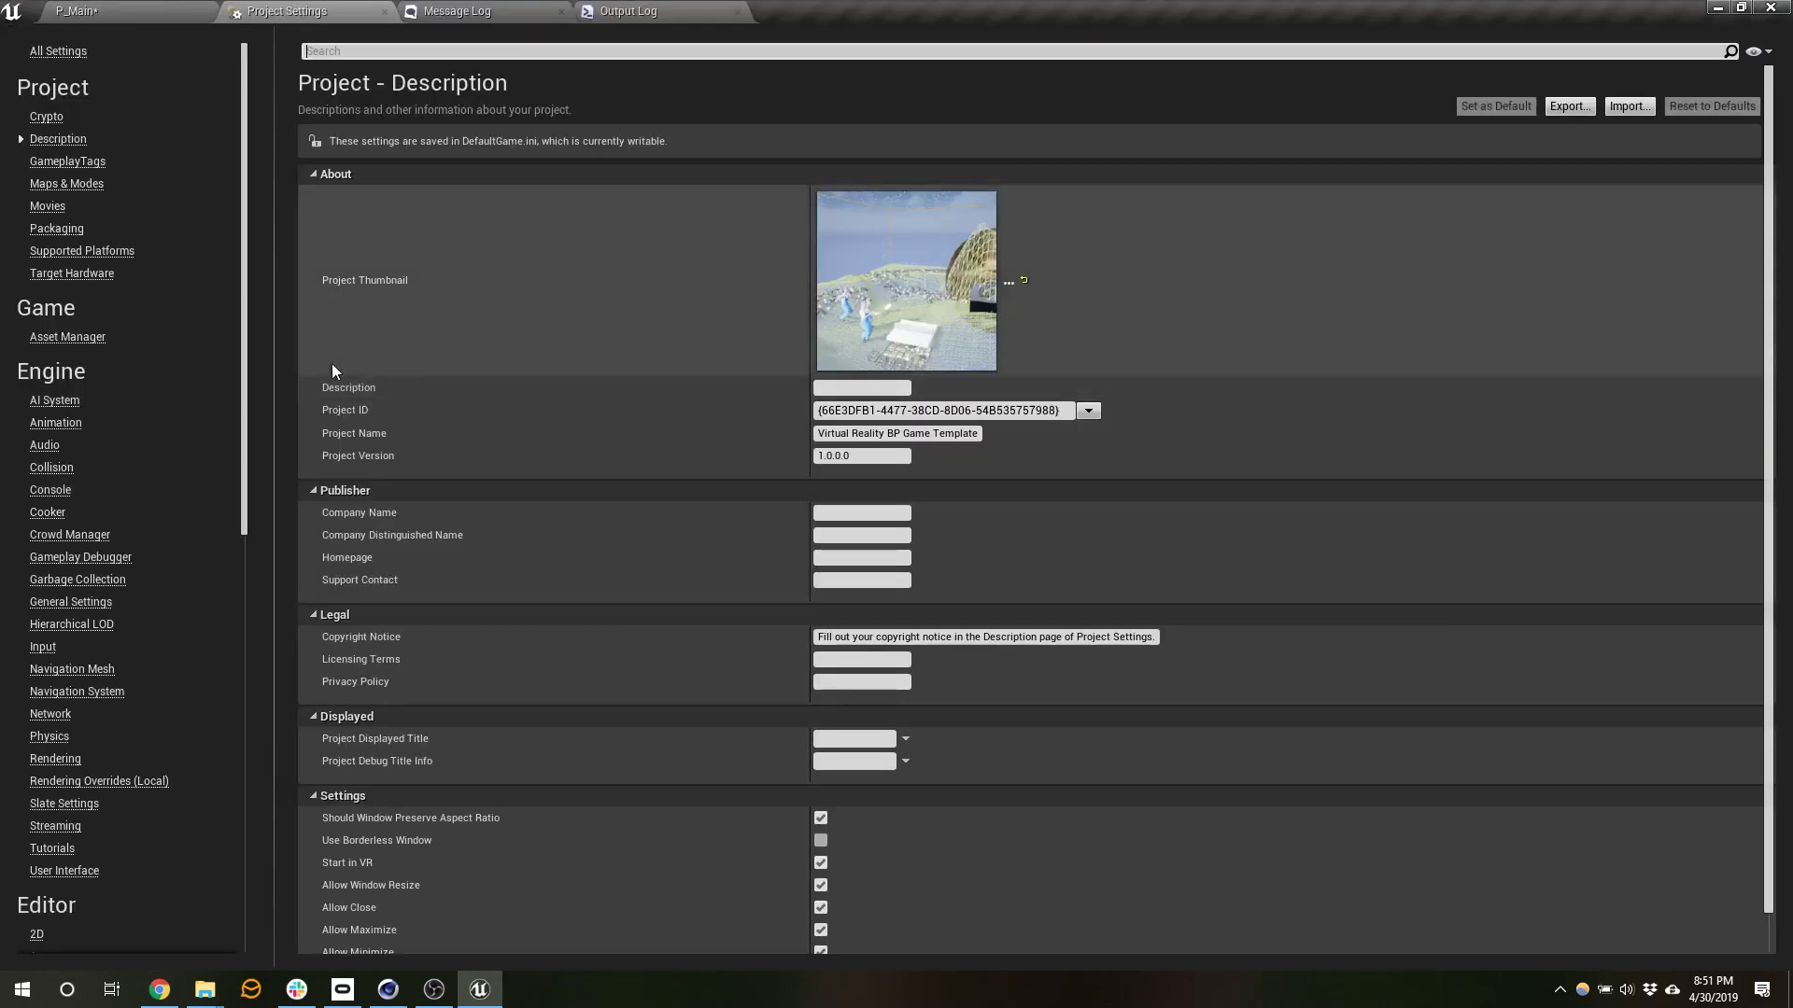
{"action": "scroll", "coordinate": [71, 623], "scroll_direction": "down", "scroll_amount": 2}
{"action": "left_click", "coordinate": [68, 671]}
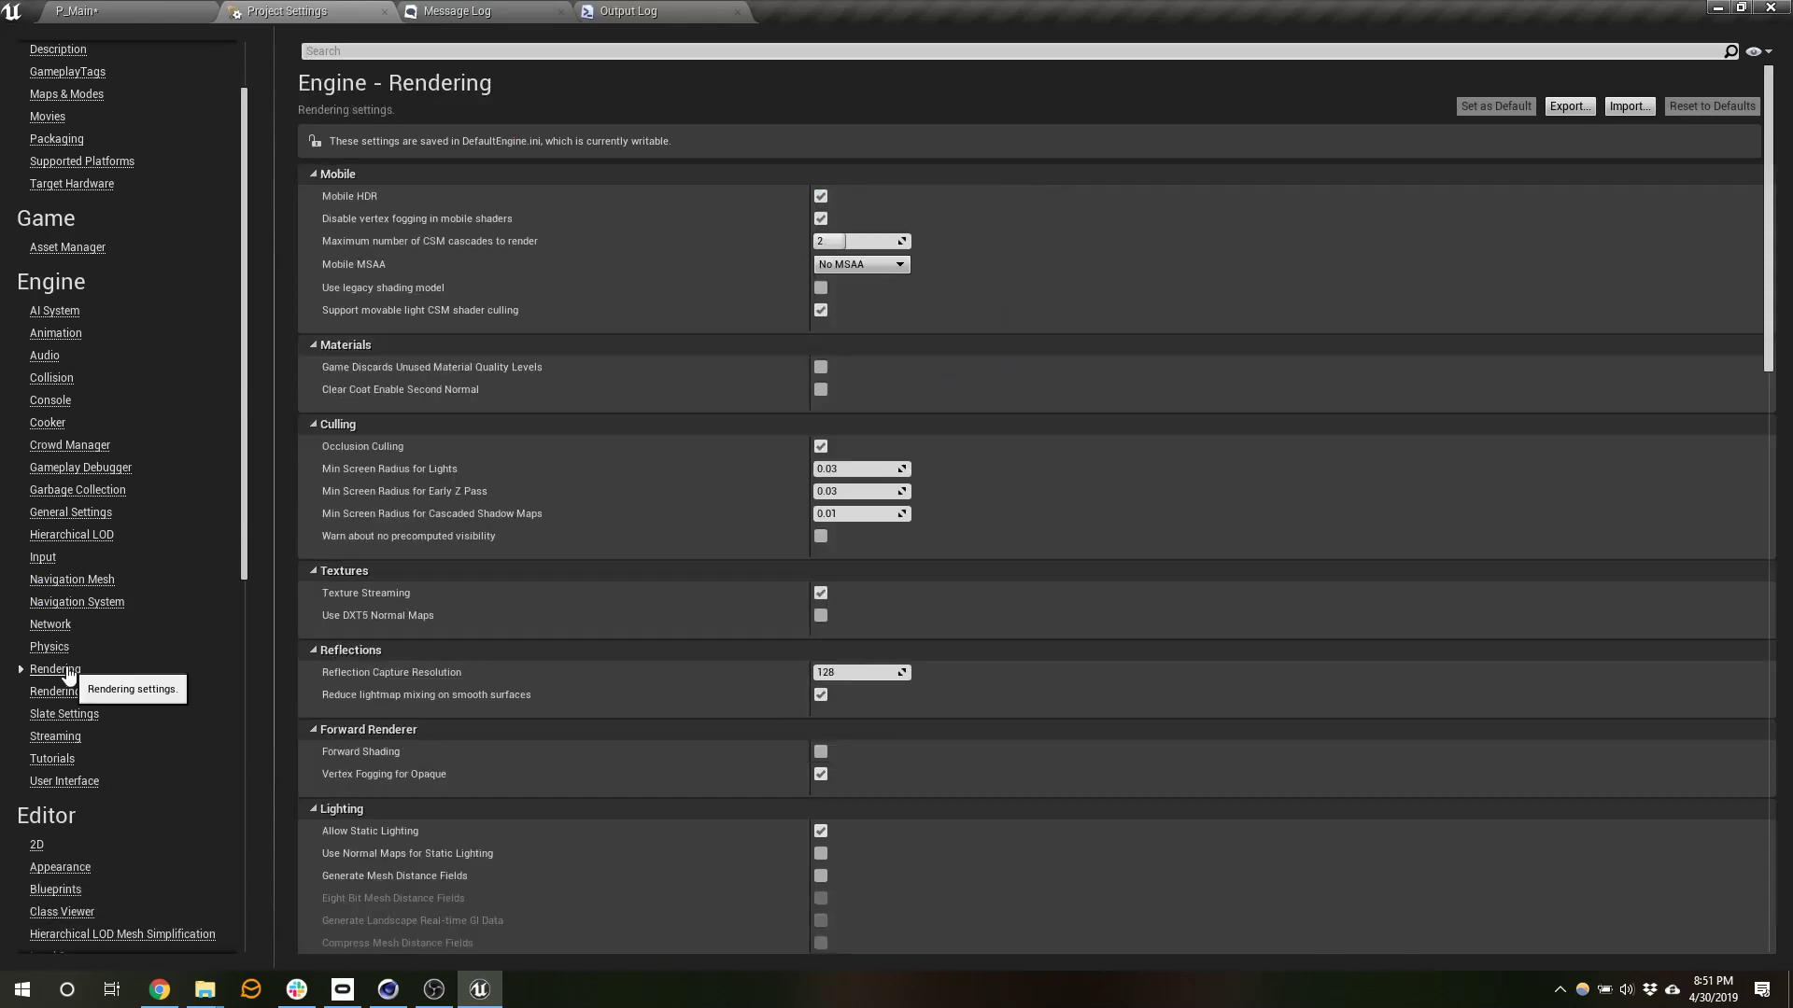
{"action": "scroll", "coordinate": [732, 618], "scroll_direction": "down", "scroll_amount": 10}
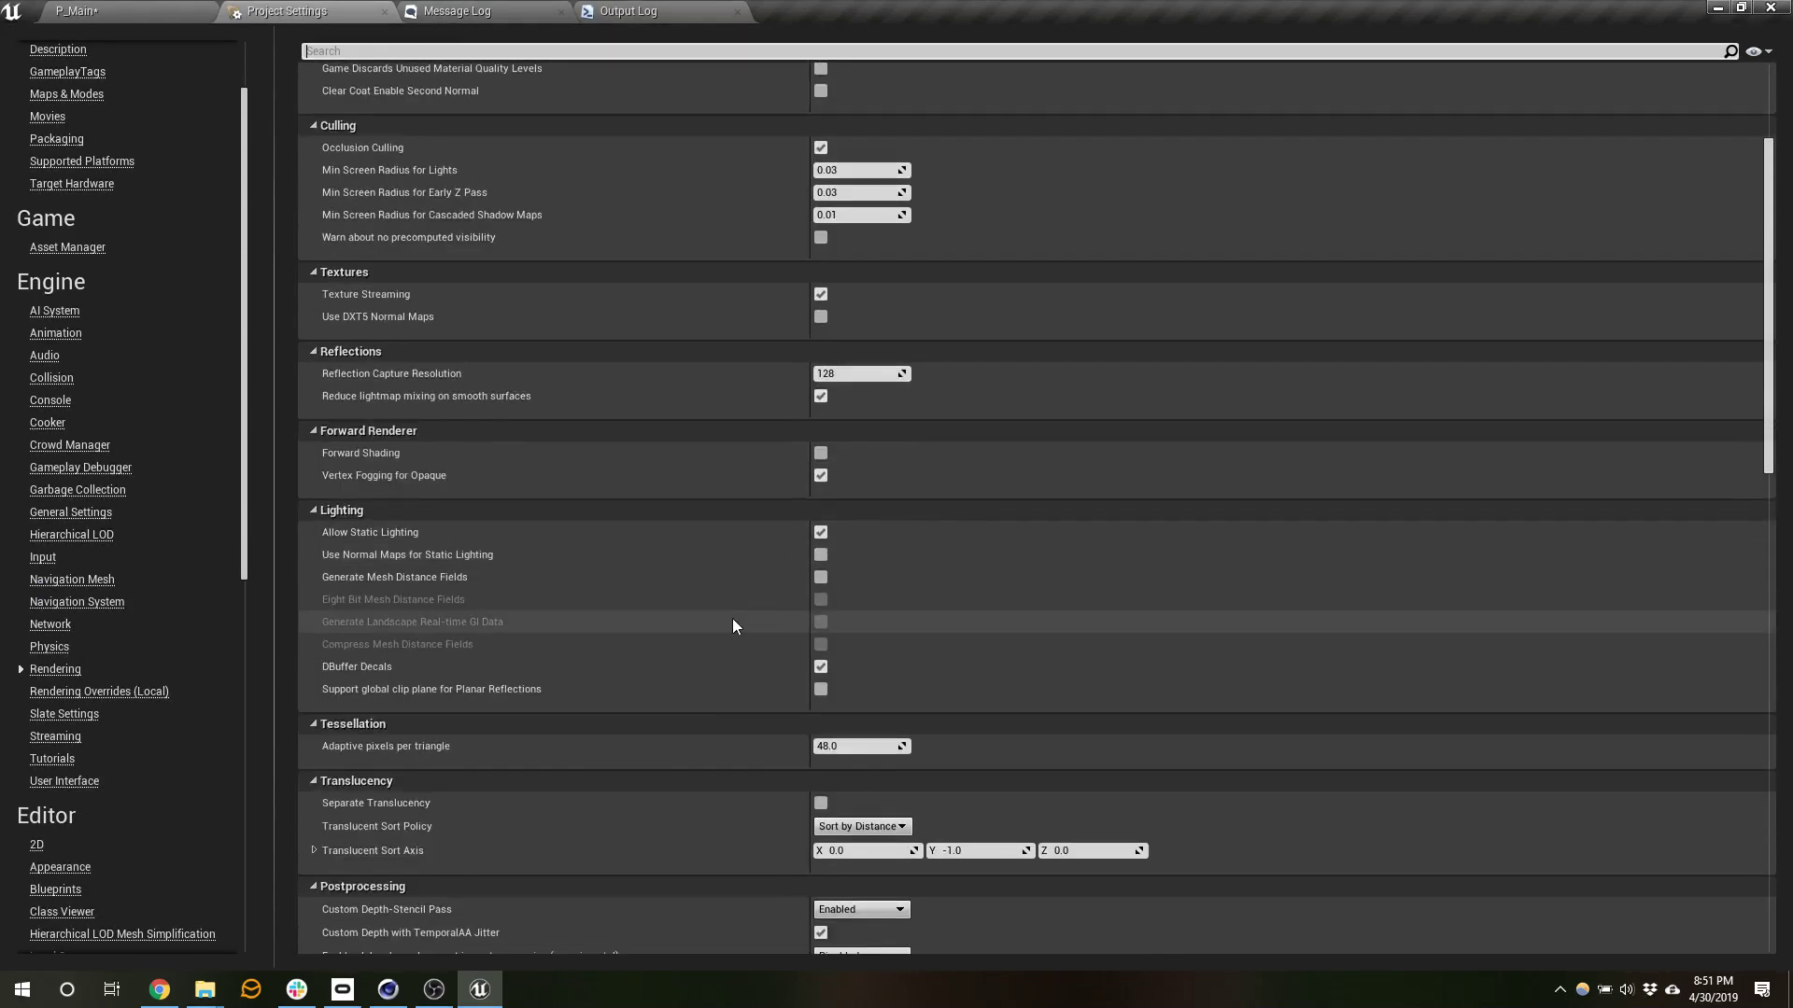
{"action": "scroll", "coordinate": [733, 624], "scroll_direction": "down", "scroll_amount": 4}
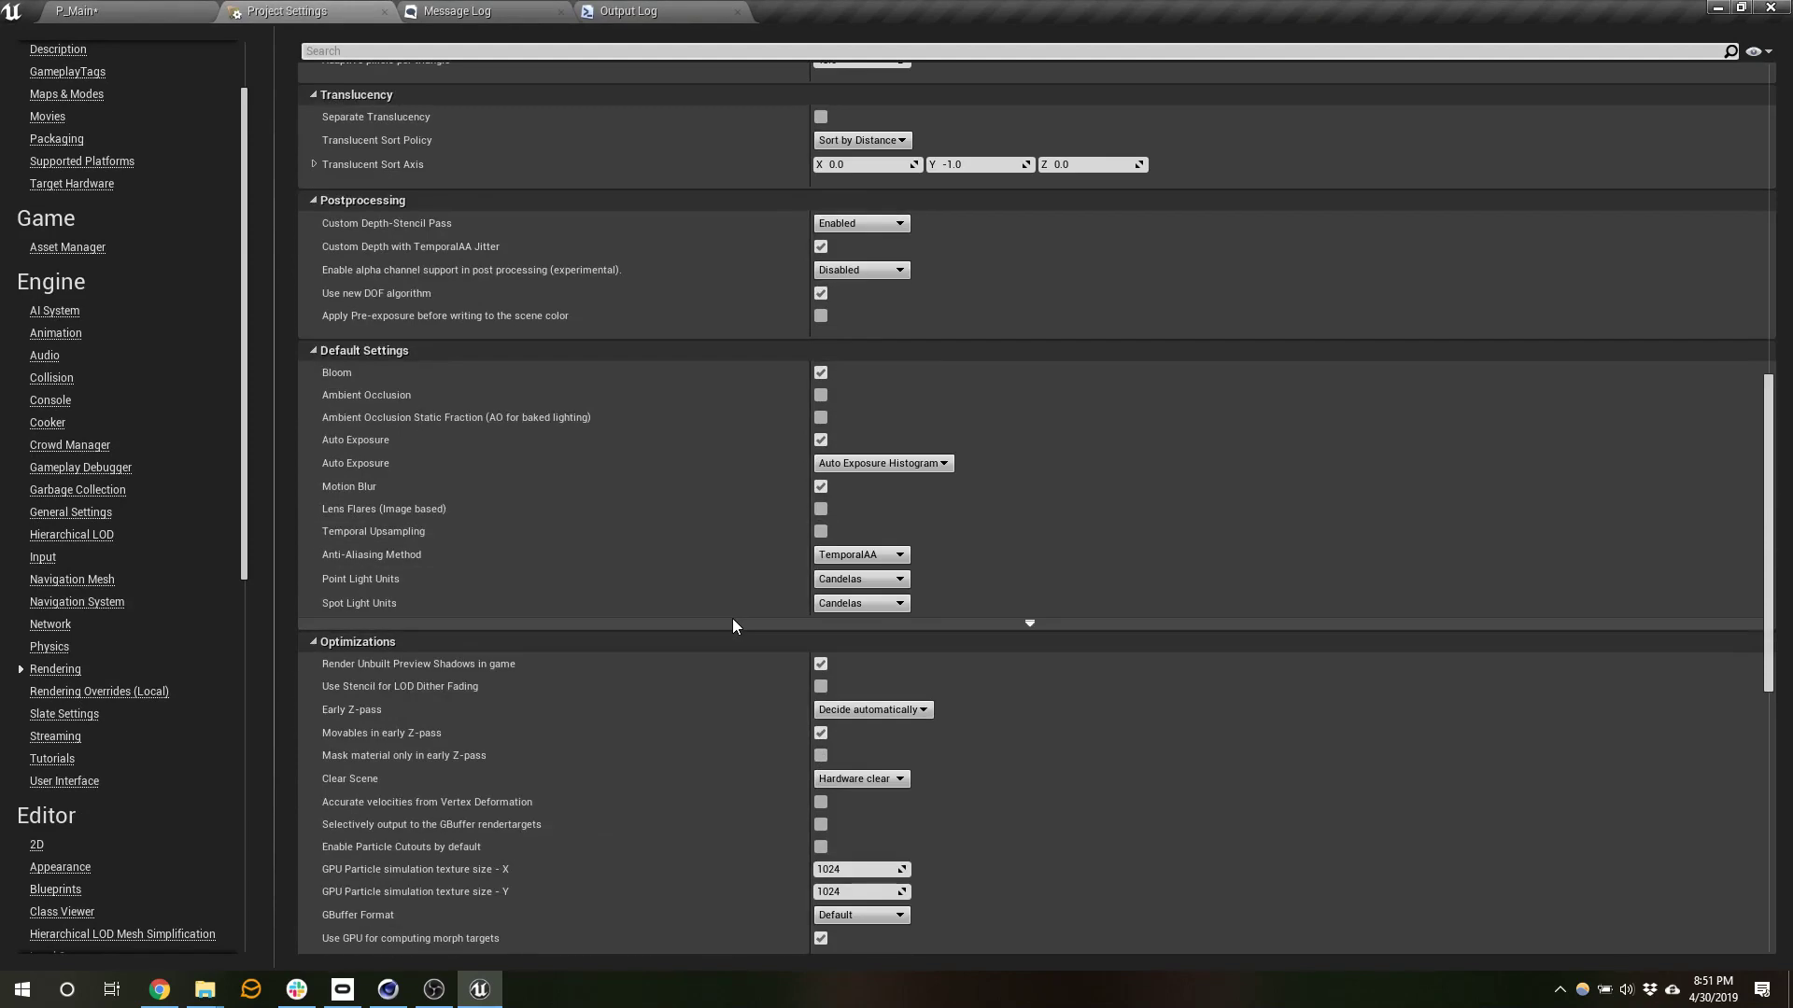
{"action": "scroll", "coordinate": [734, 625], "scroll_direction": "down", "scroll_amount": 16}
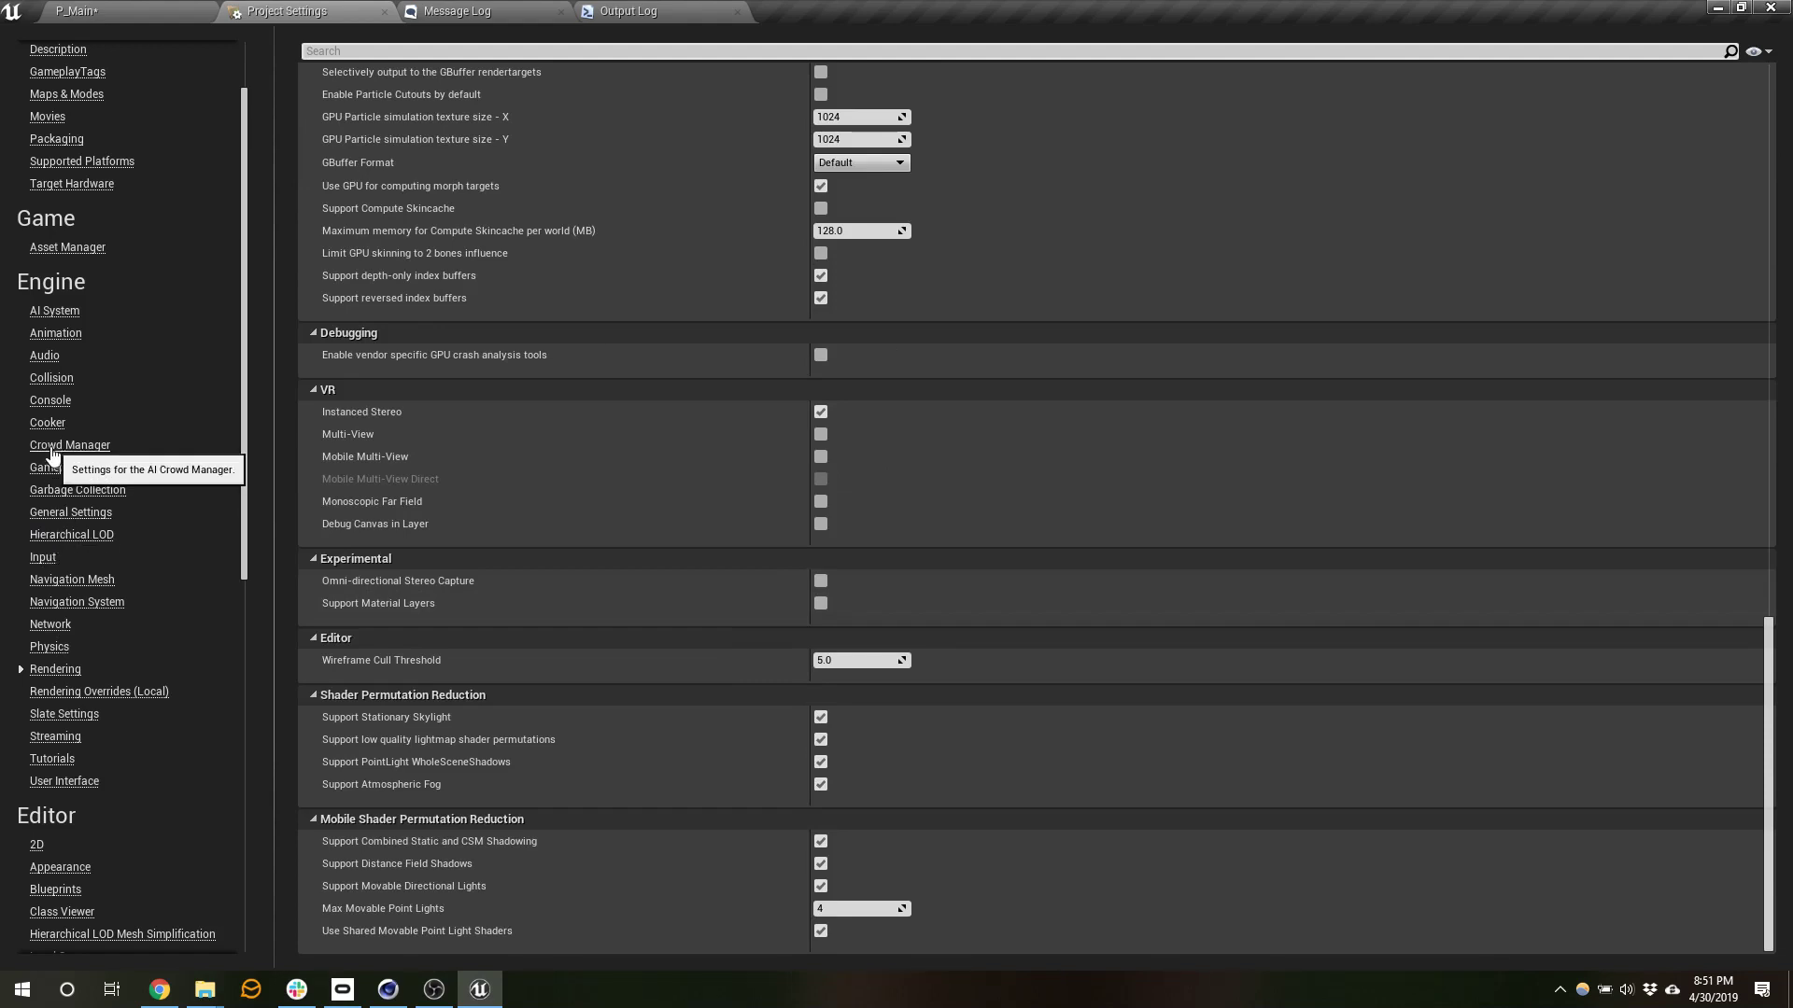
- In the engine's General Settings, enable Use Fixed Frame Rate and set the Fixed Frame Rate to 90
{"action": "left_click", "coordinate": [94, 510]}
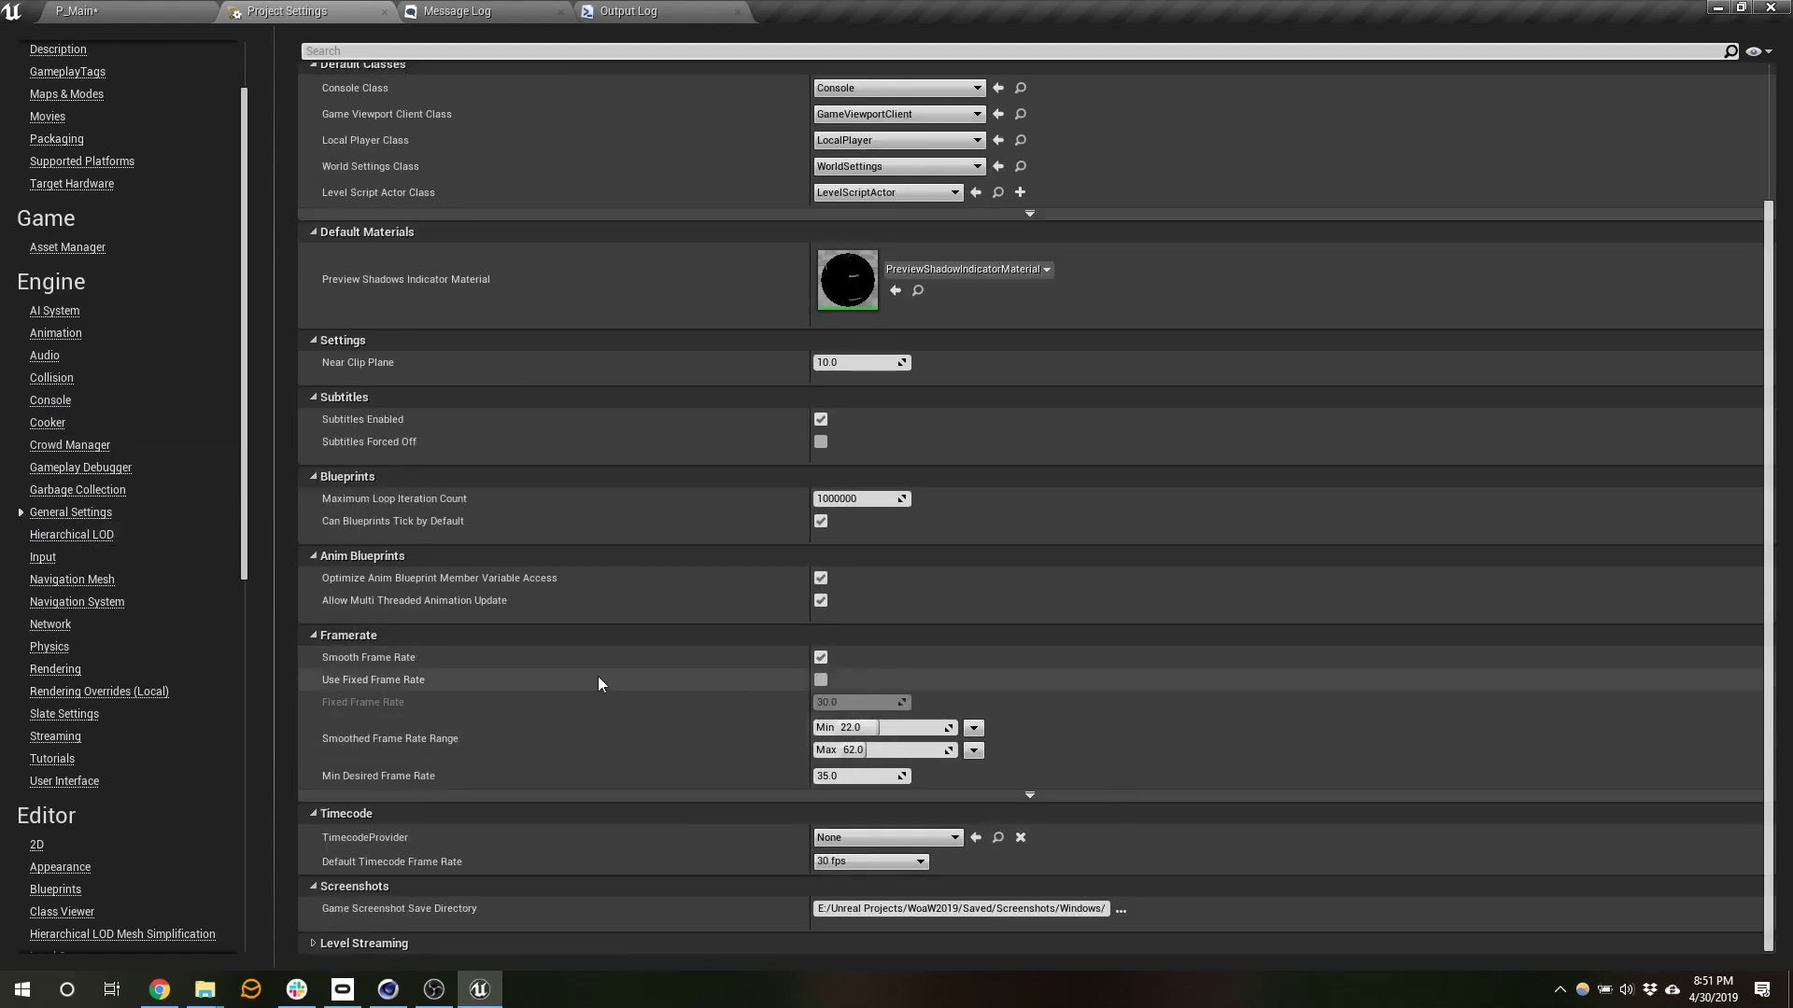
{"action": "left_click", "coordinate": [821, 680]}
{"action": "left_click", "coordinate": [837, 701]}
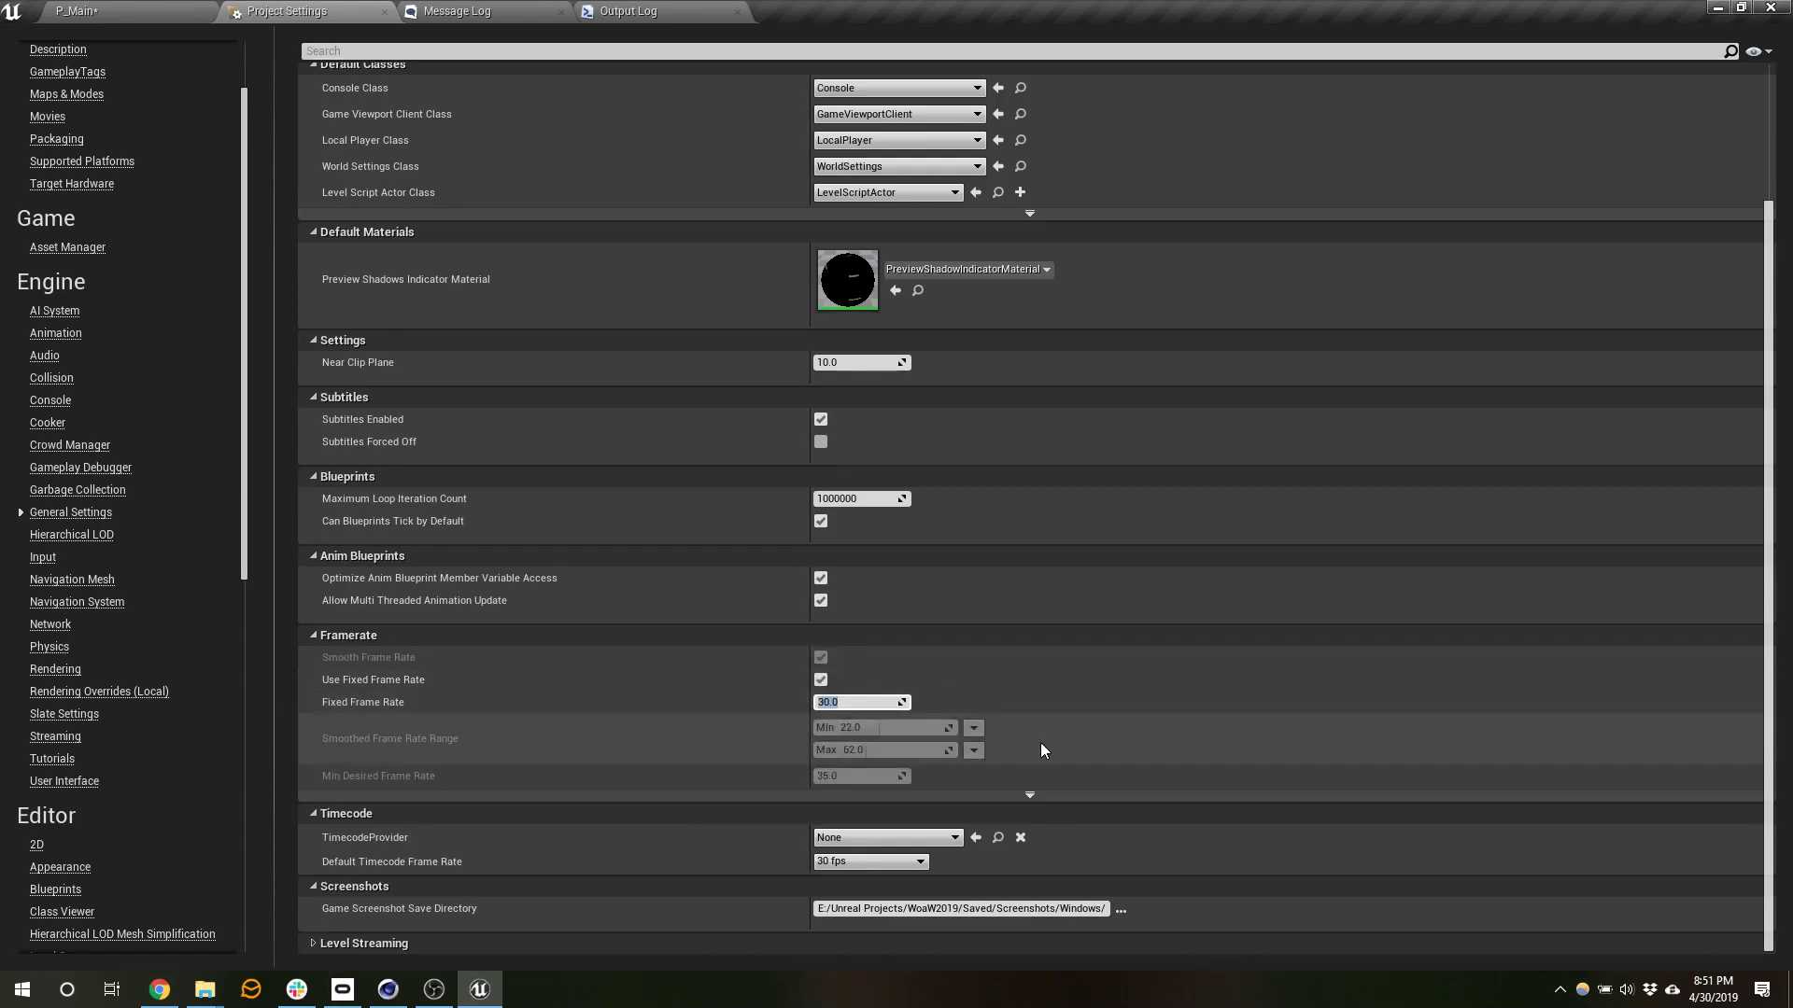
{"action": "type", "text": "90"}
{"action": "key", "text": "Return"}
- Save the P_Main and WireWorld levels, and show the frame rate in the level viewport
{"action": "left_click", "coordinate": [101, 9]}
{"action": "left_click", "coordinate": [265, 633]}
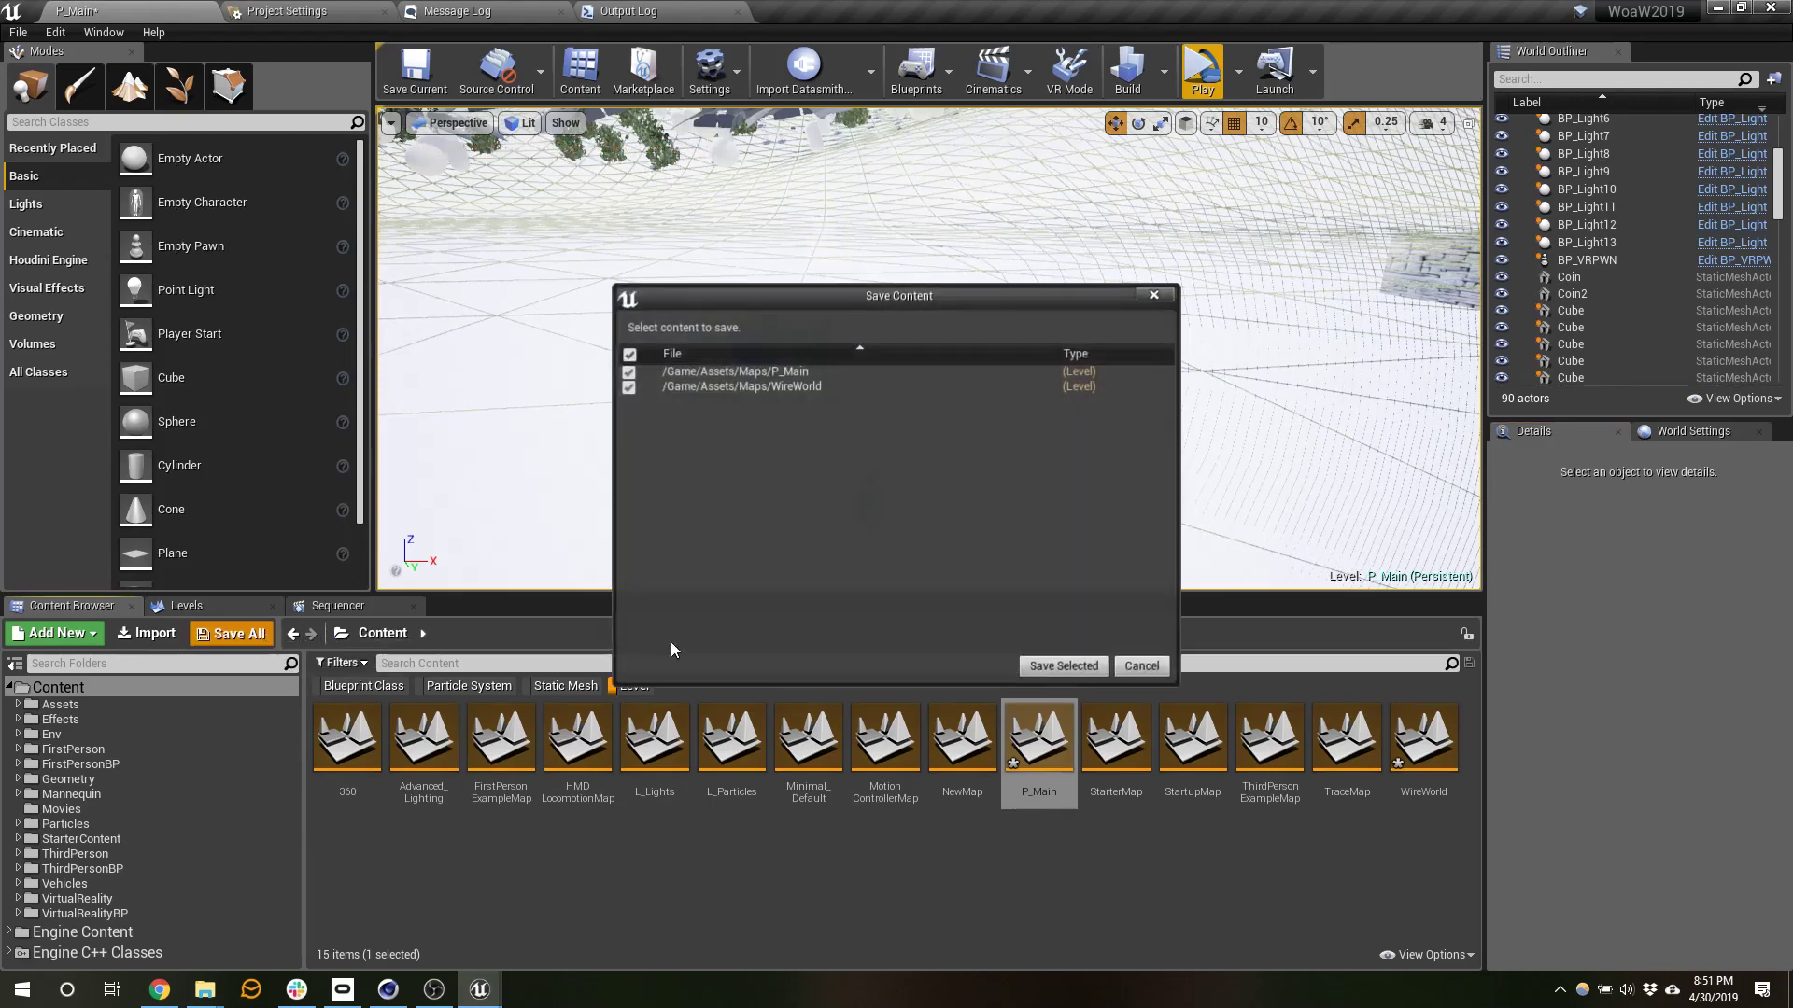
{"action": "left_click", "coordinate": [1064, 666]}
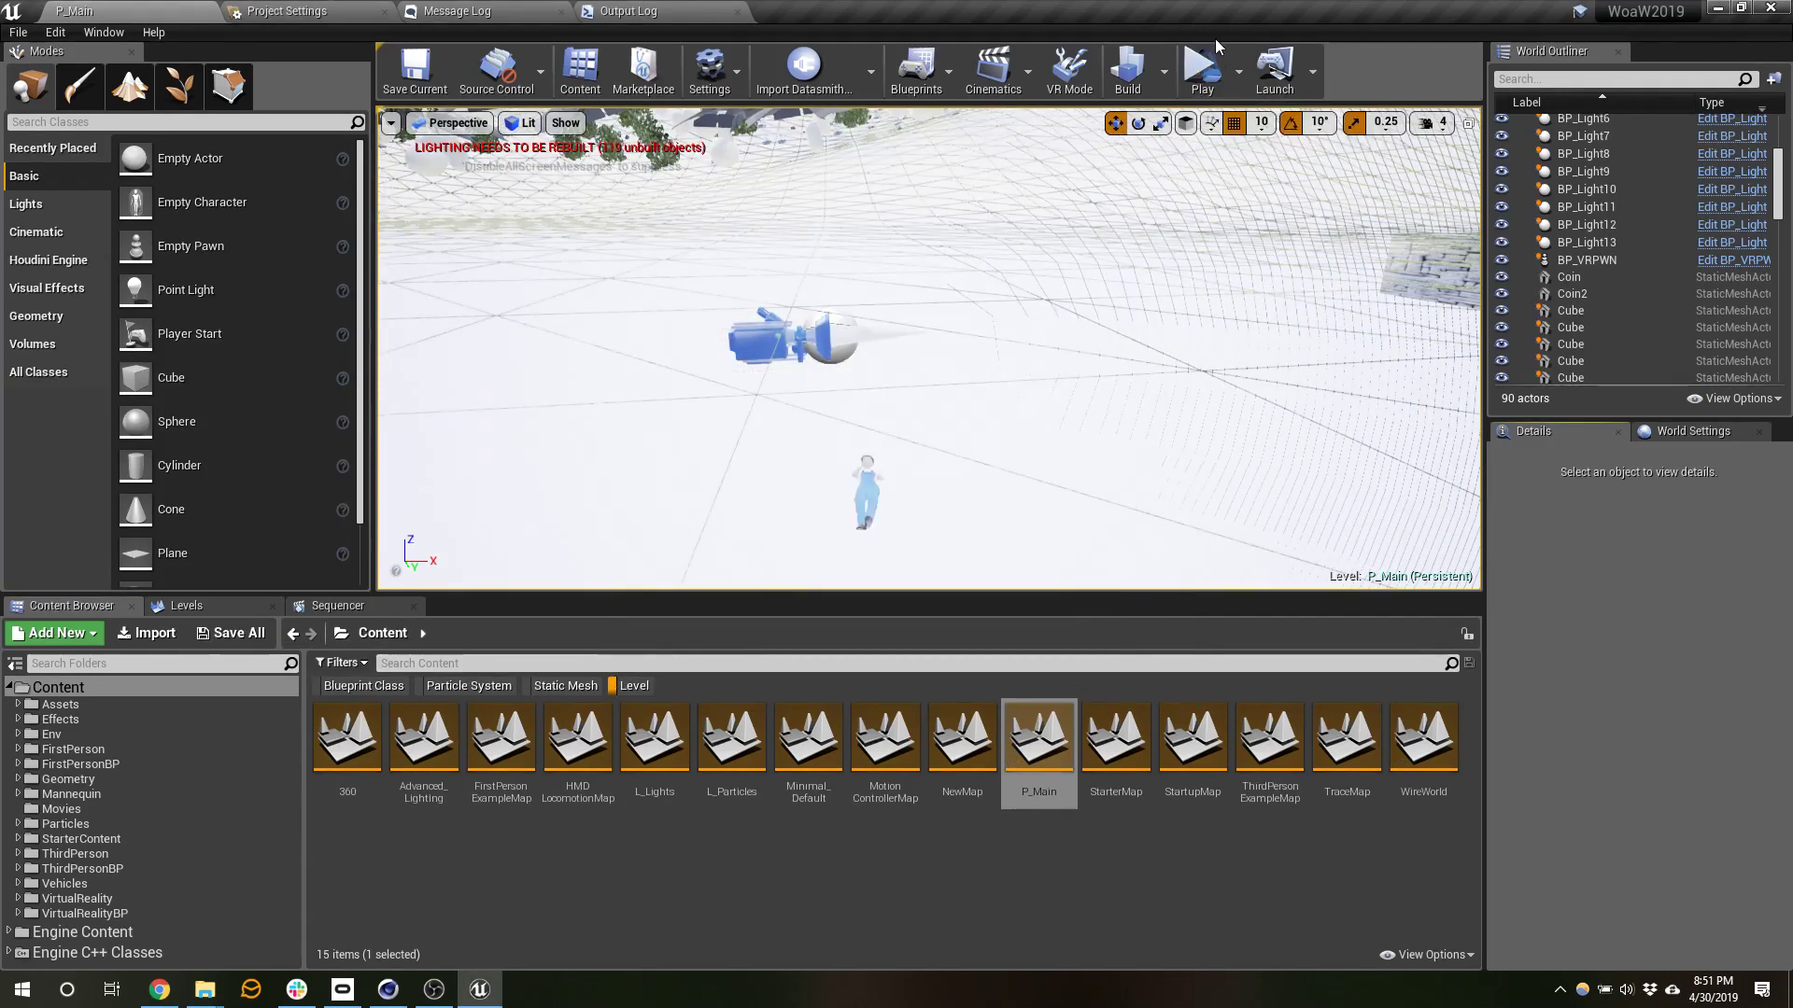
{"action": "left_click", "coordinate": [392, 123]}
{"action": "left_click", "coordinate": [467, 205]}
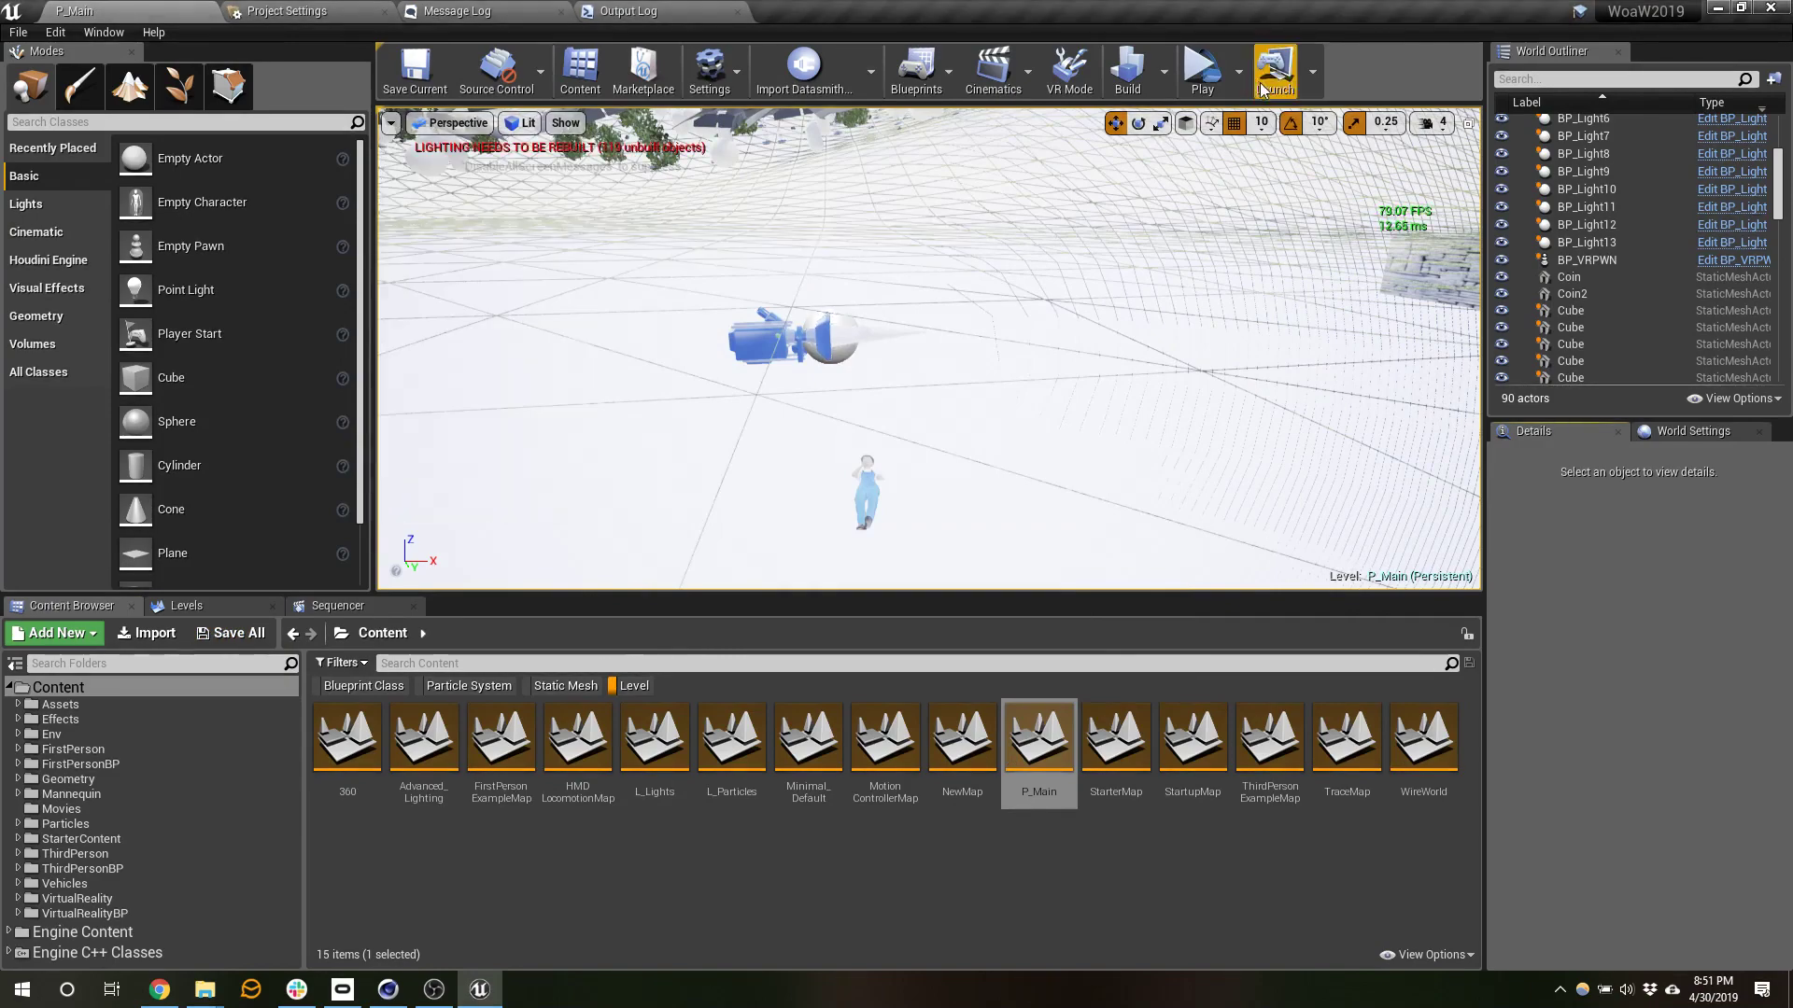
- Run the ProfileGPU console command in a standalone game preview, and return to the editor with the GPU Visualizer open
{"action": "left_click", "coordinate": [1201, 70]}
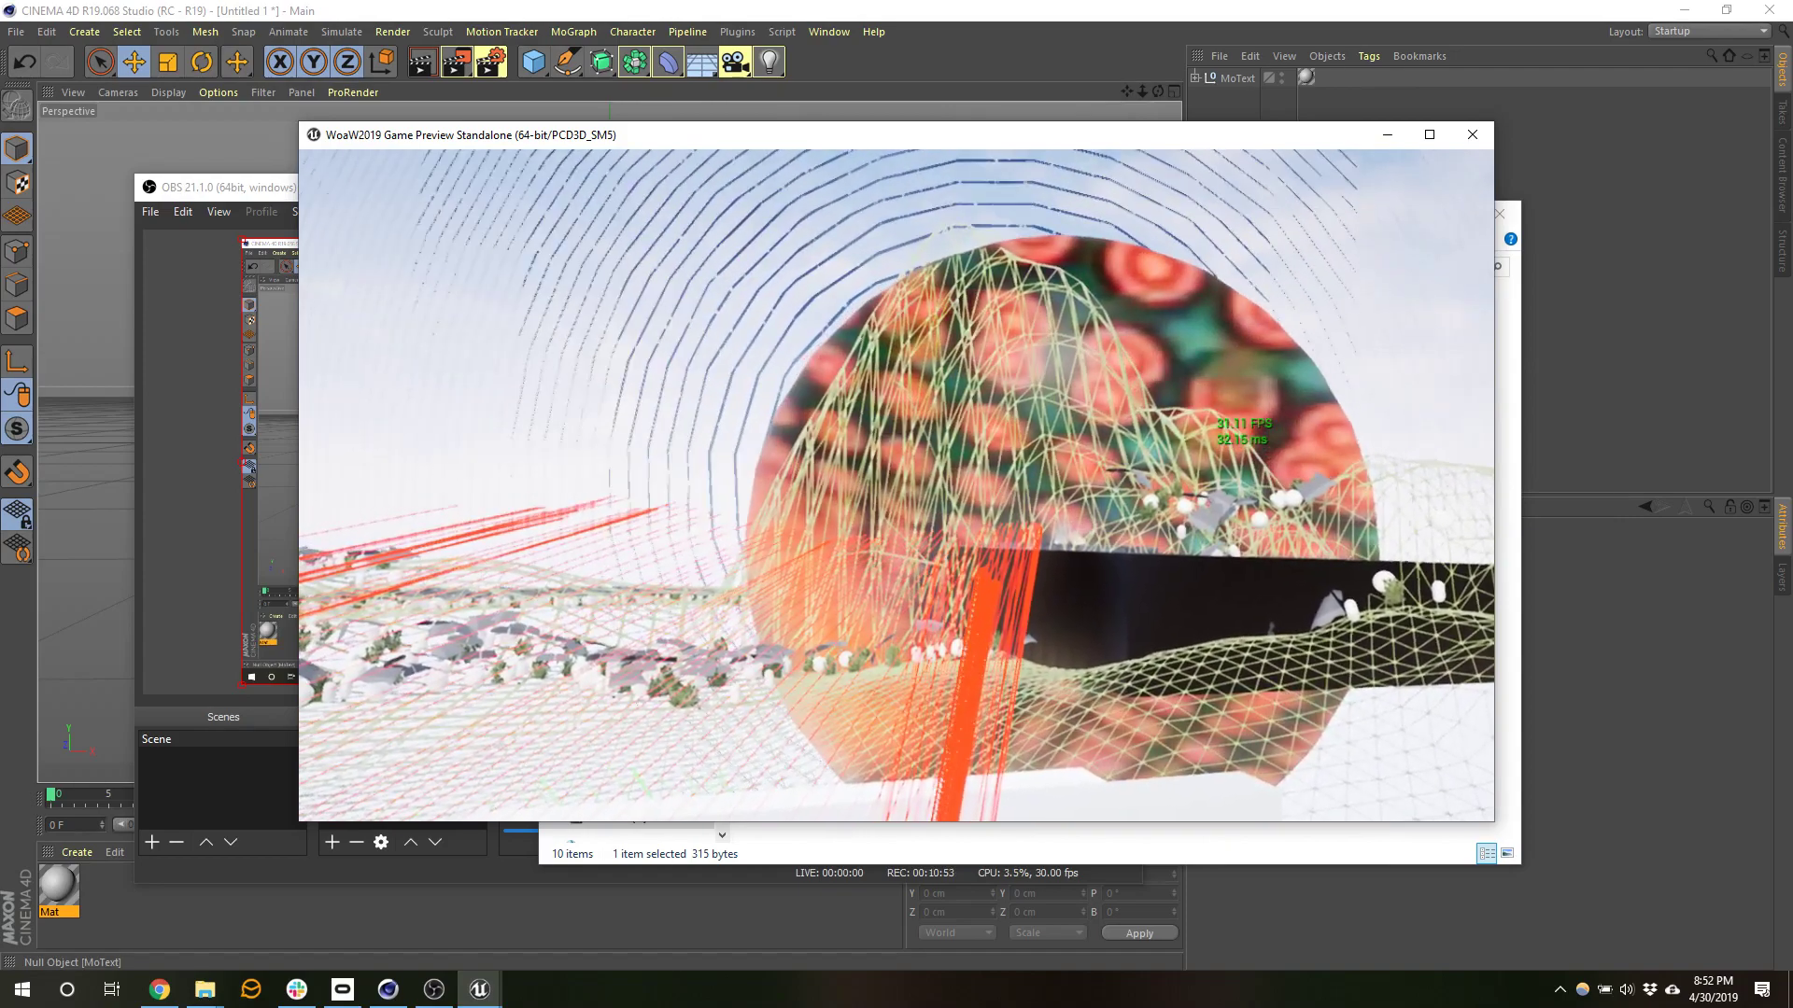
{"action": "key", "text": "grave"}
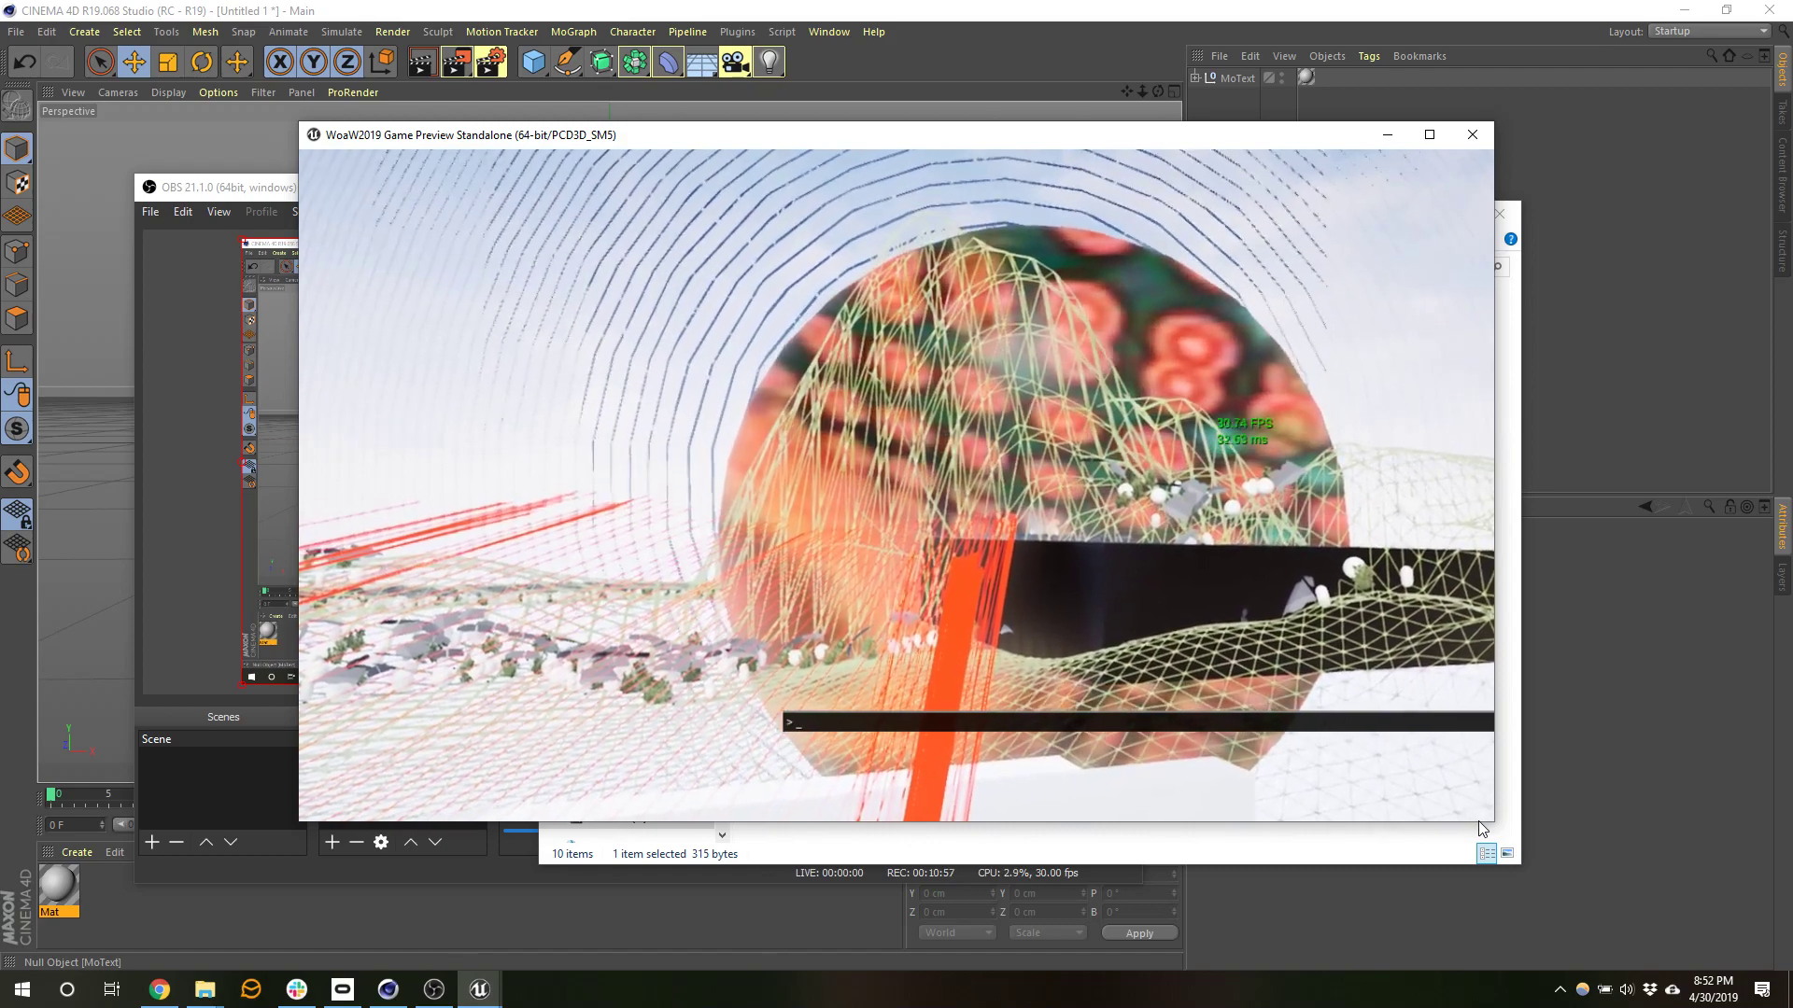
{"action": "type", "text": "profile"}
{"action": "key", "text": "Tab"}
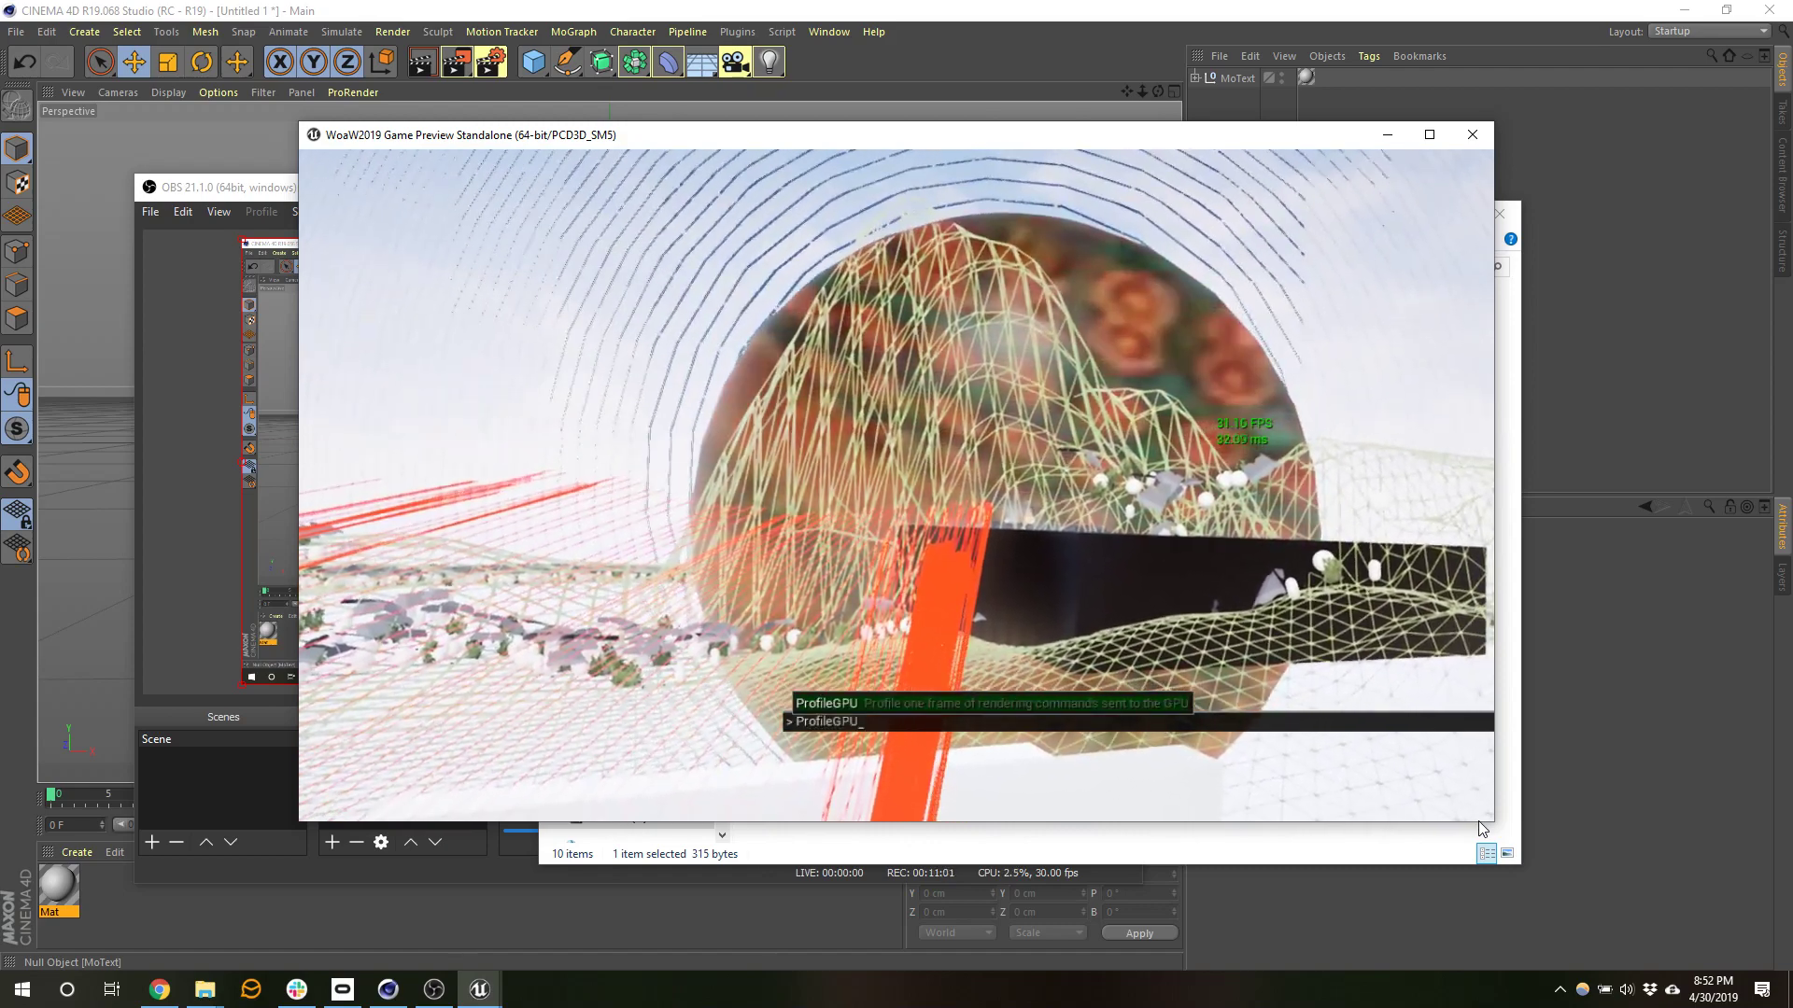
{"action": "key", "text": "Return"}
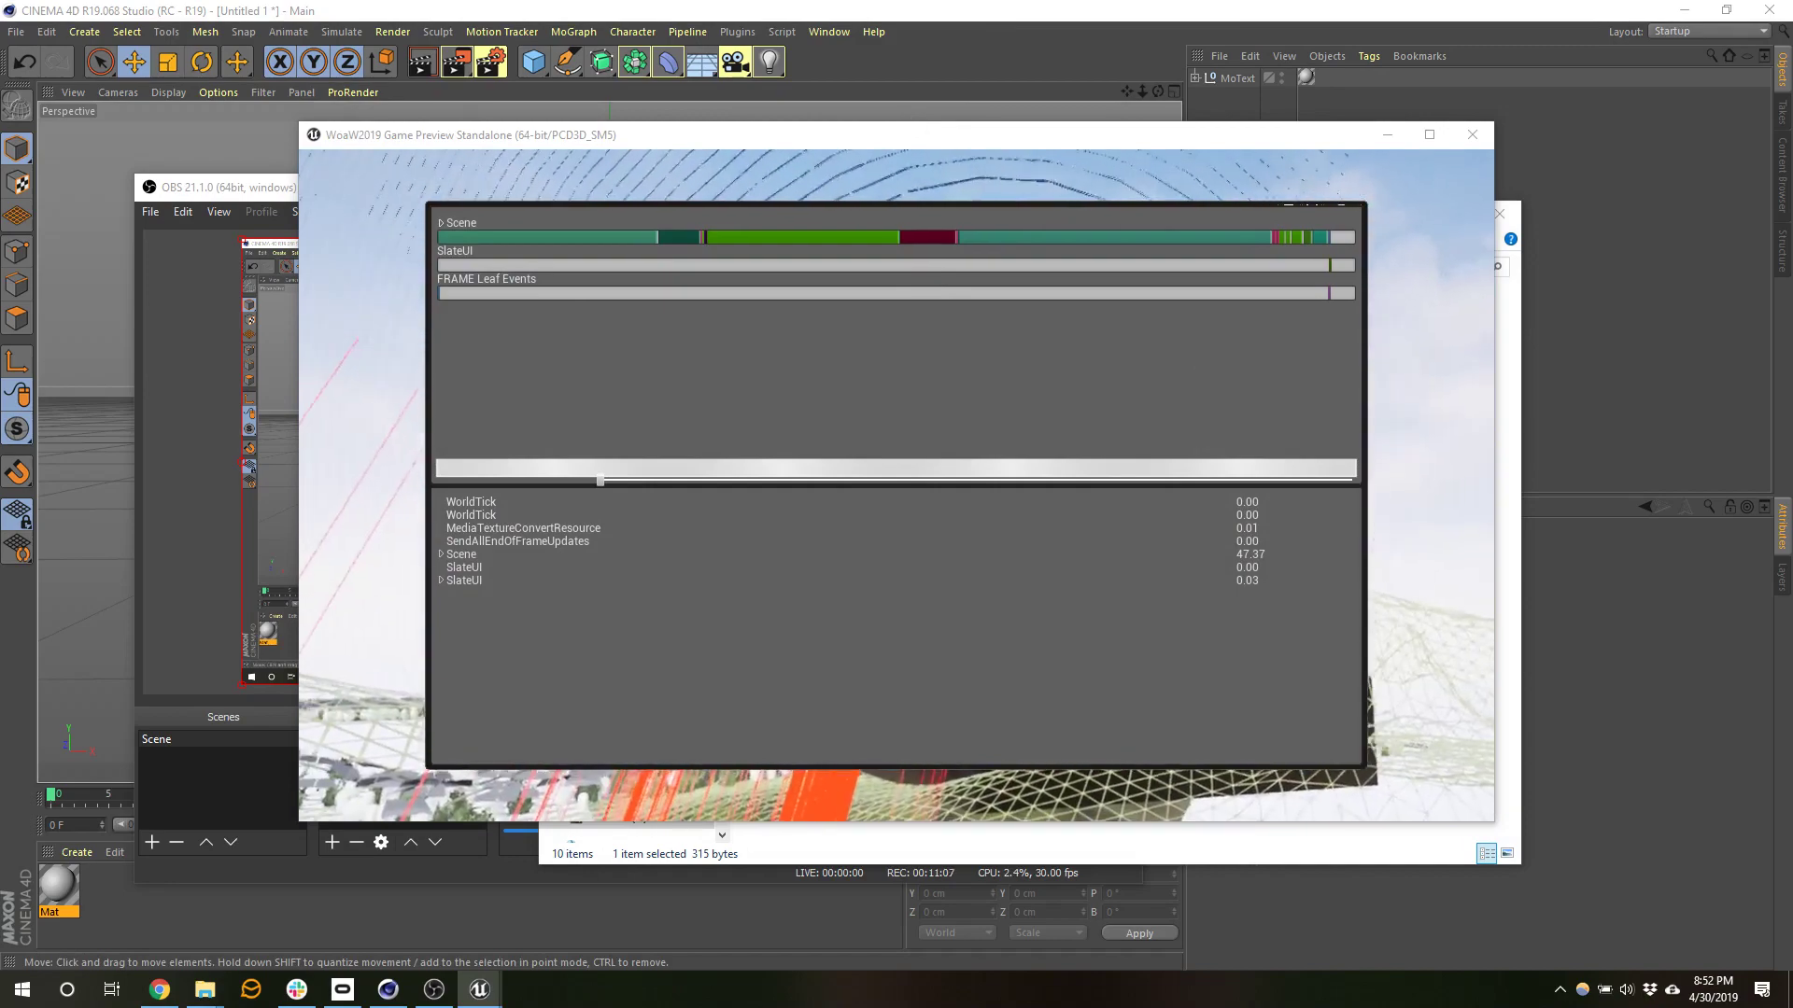
{"action": "left_click", "coordinate": [913, 135]}
{"action": "key", "text": "Escape"}
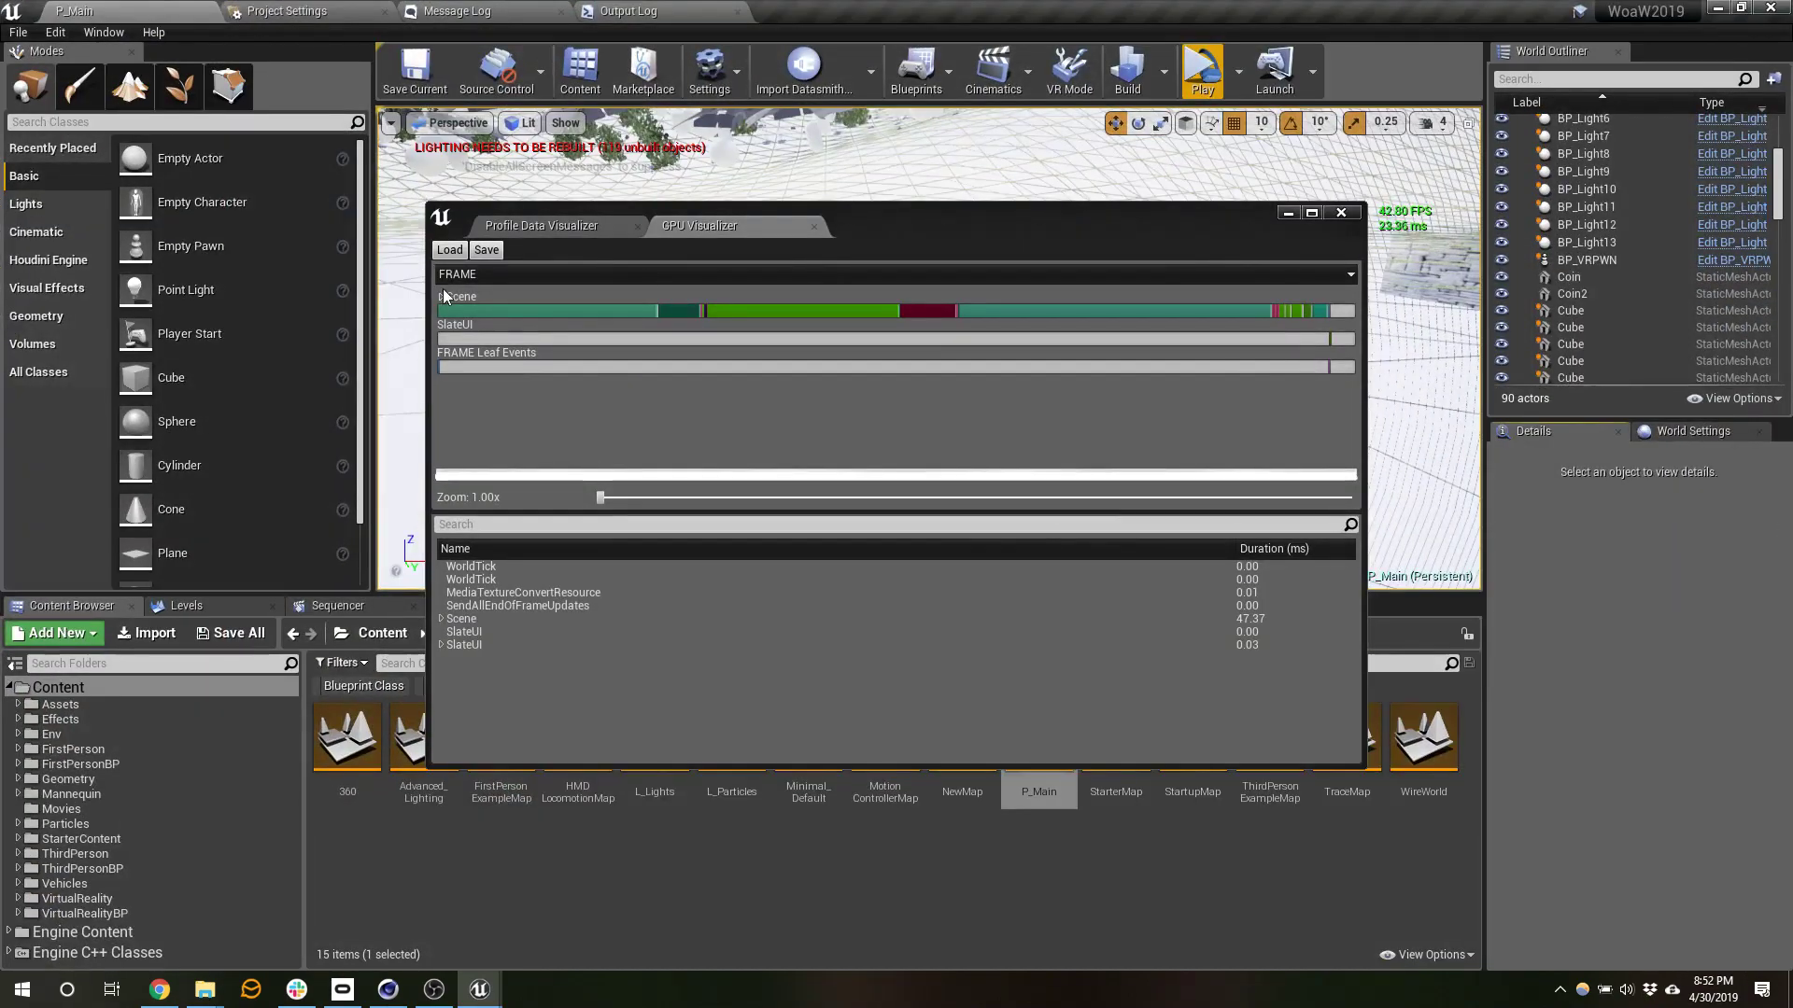
- Open the Scene breakdown in the GPU Visualizer and expand the Lights entry to examine its rendering cost
{"action": "left_click", "coordinate": [441, 295]}
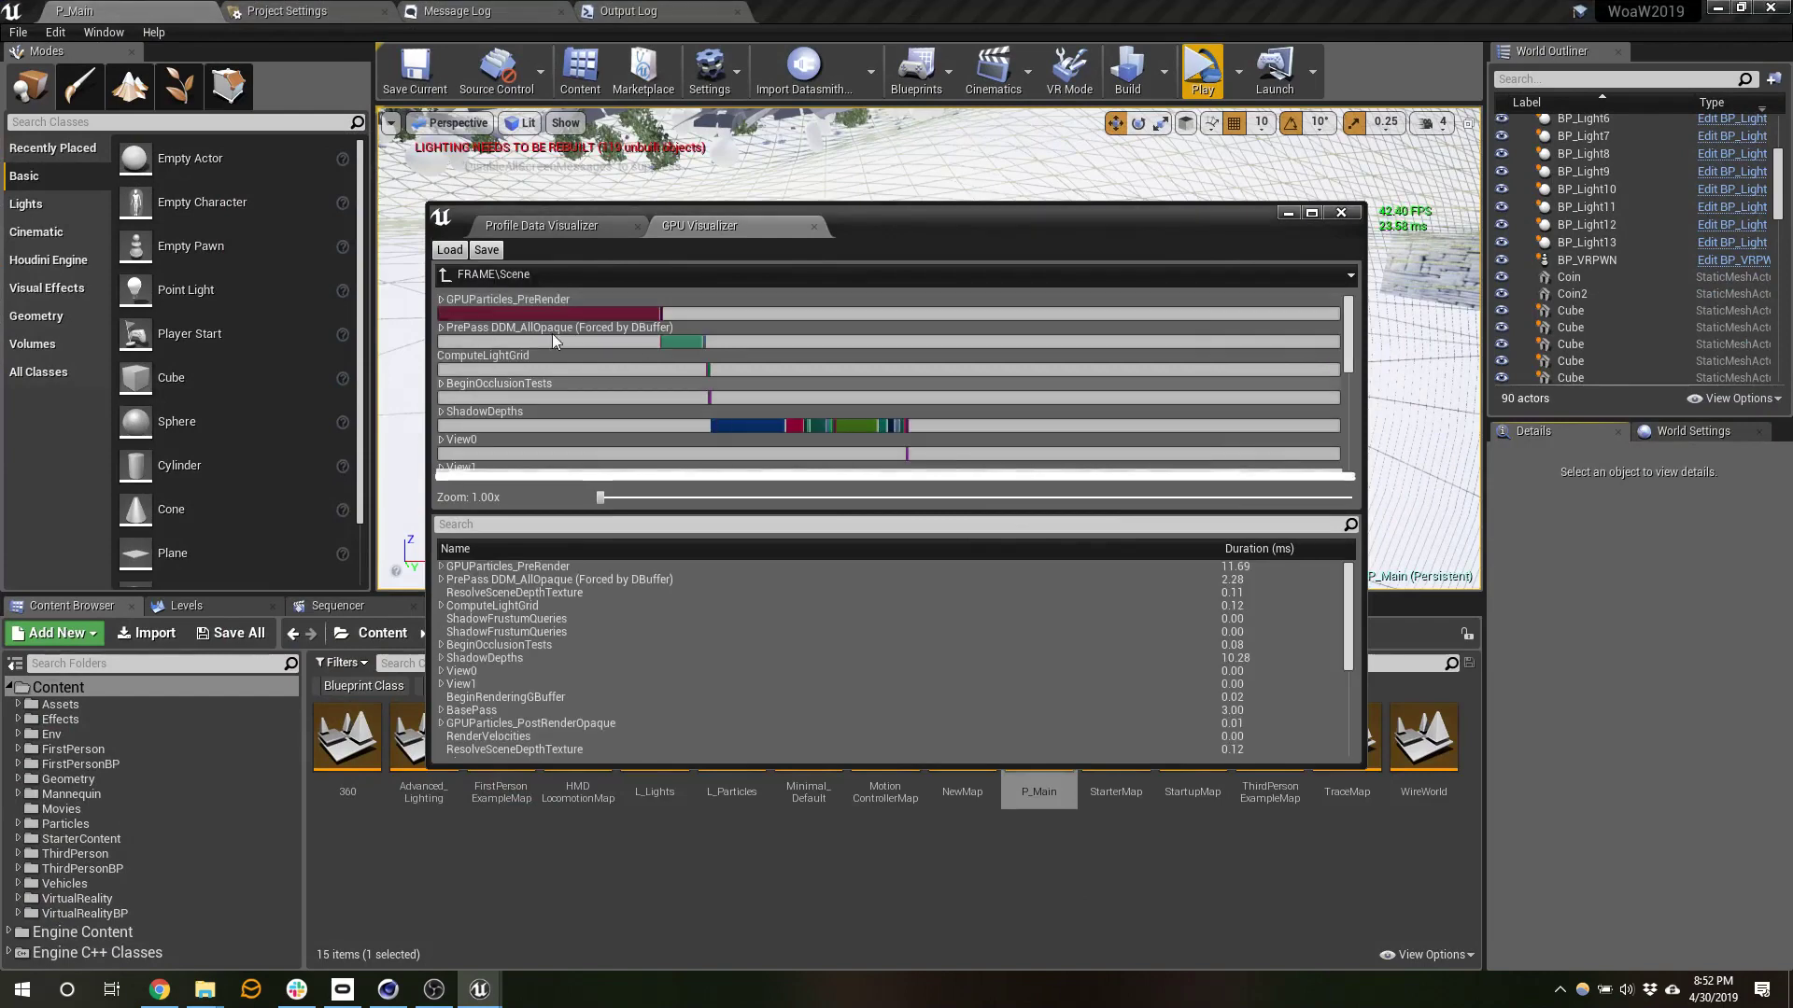
{"action": "scroll", "coordinate": [570, 637], "scroll_direction": "down", "scroll_amount": 5}
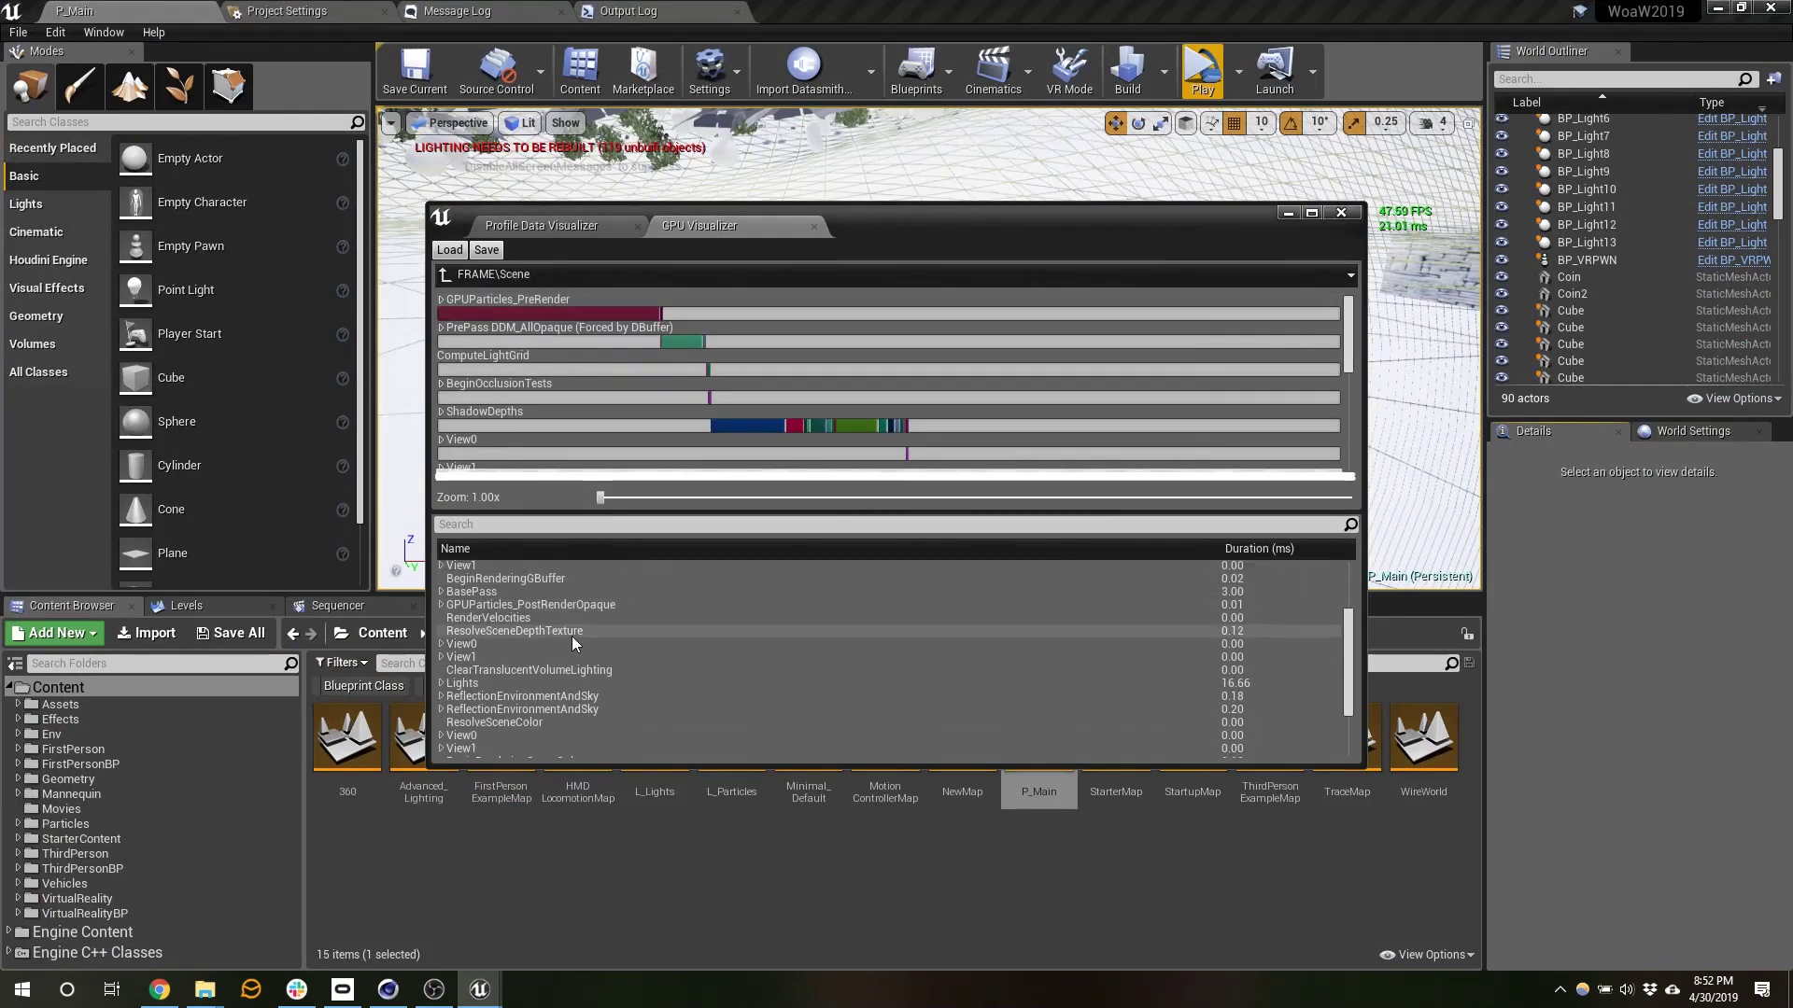
{"action": "left_click", "coordinate": [564, 629]}
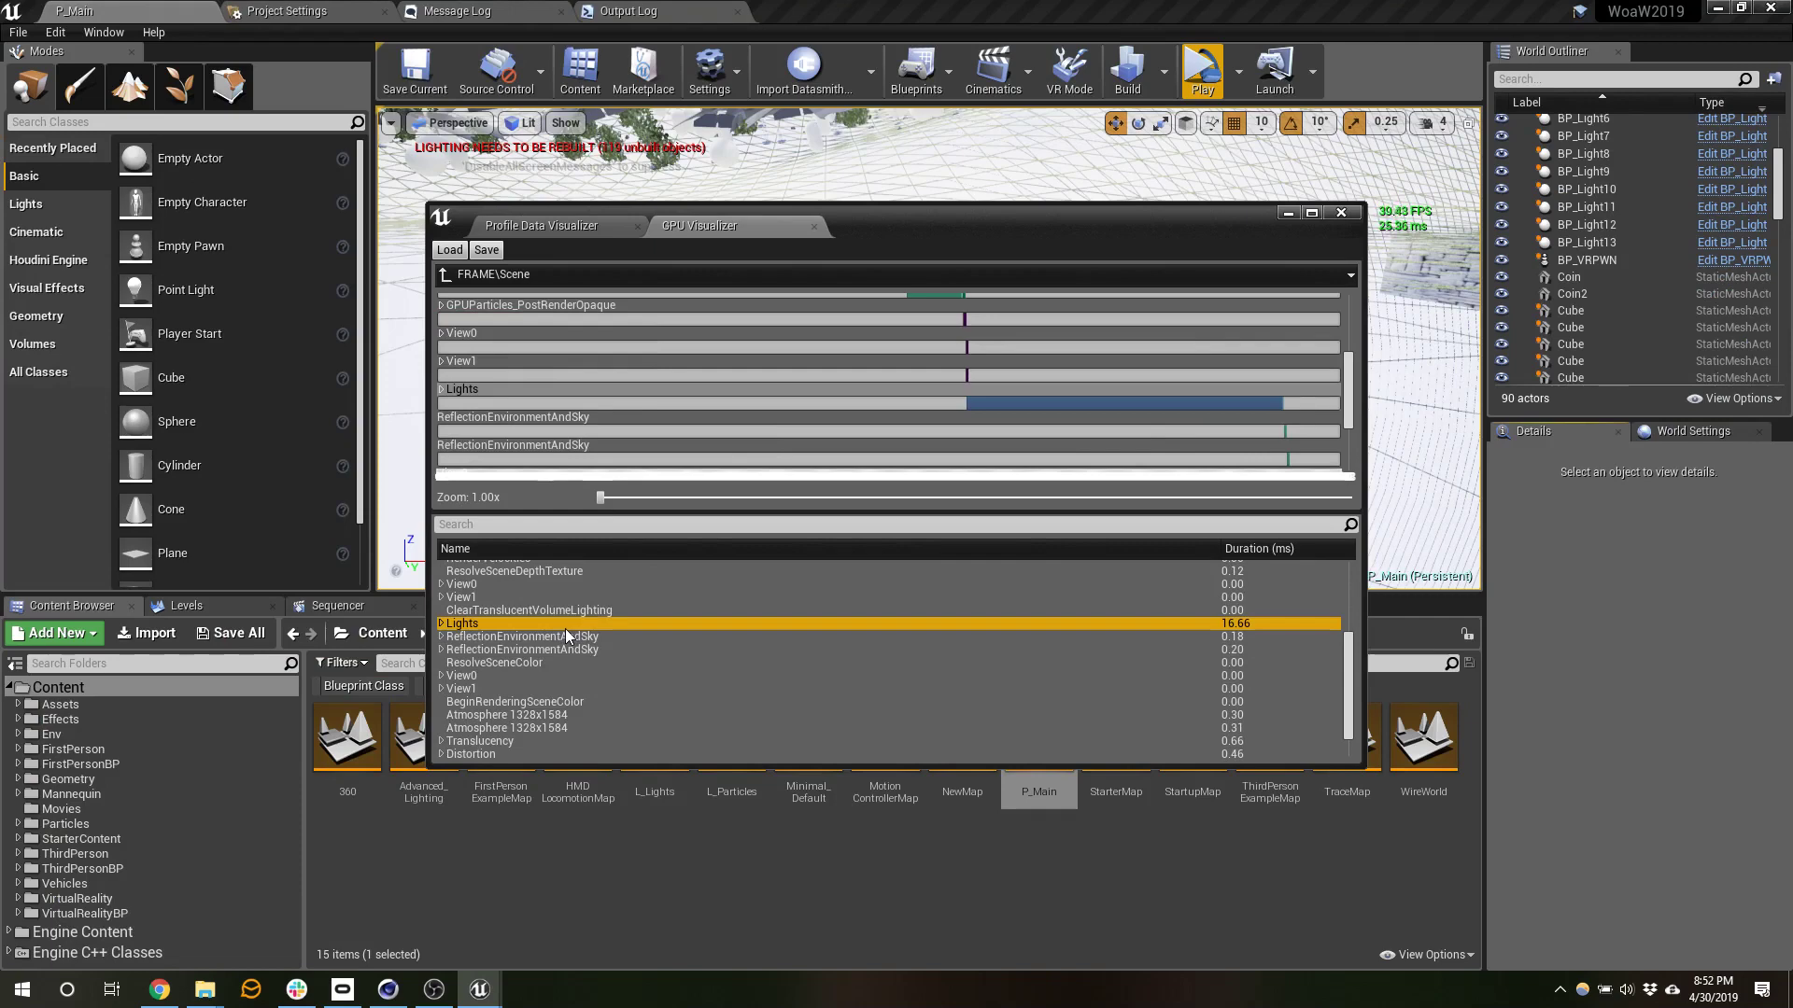
{"action": "left_click", "coordinate": [442, 625]}
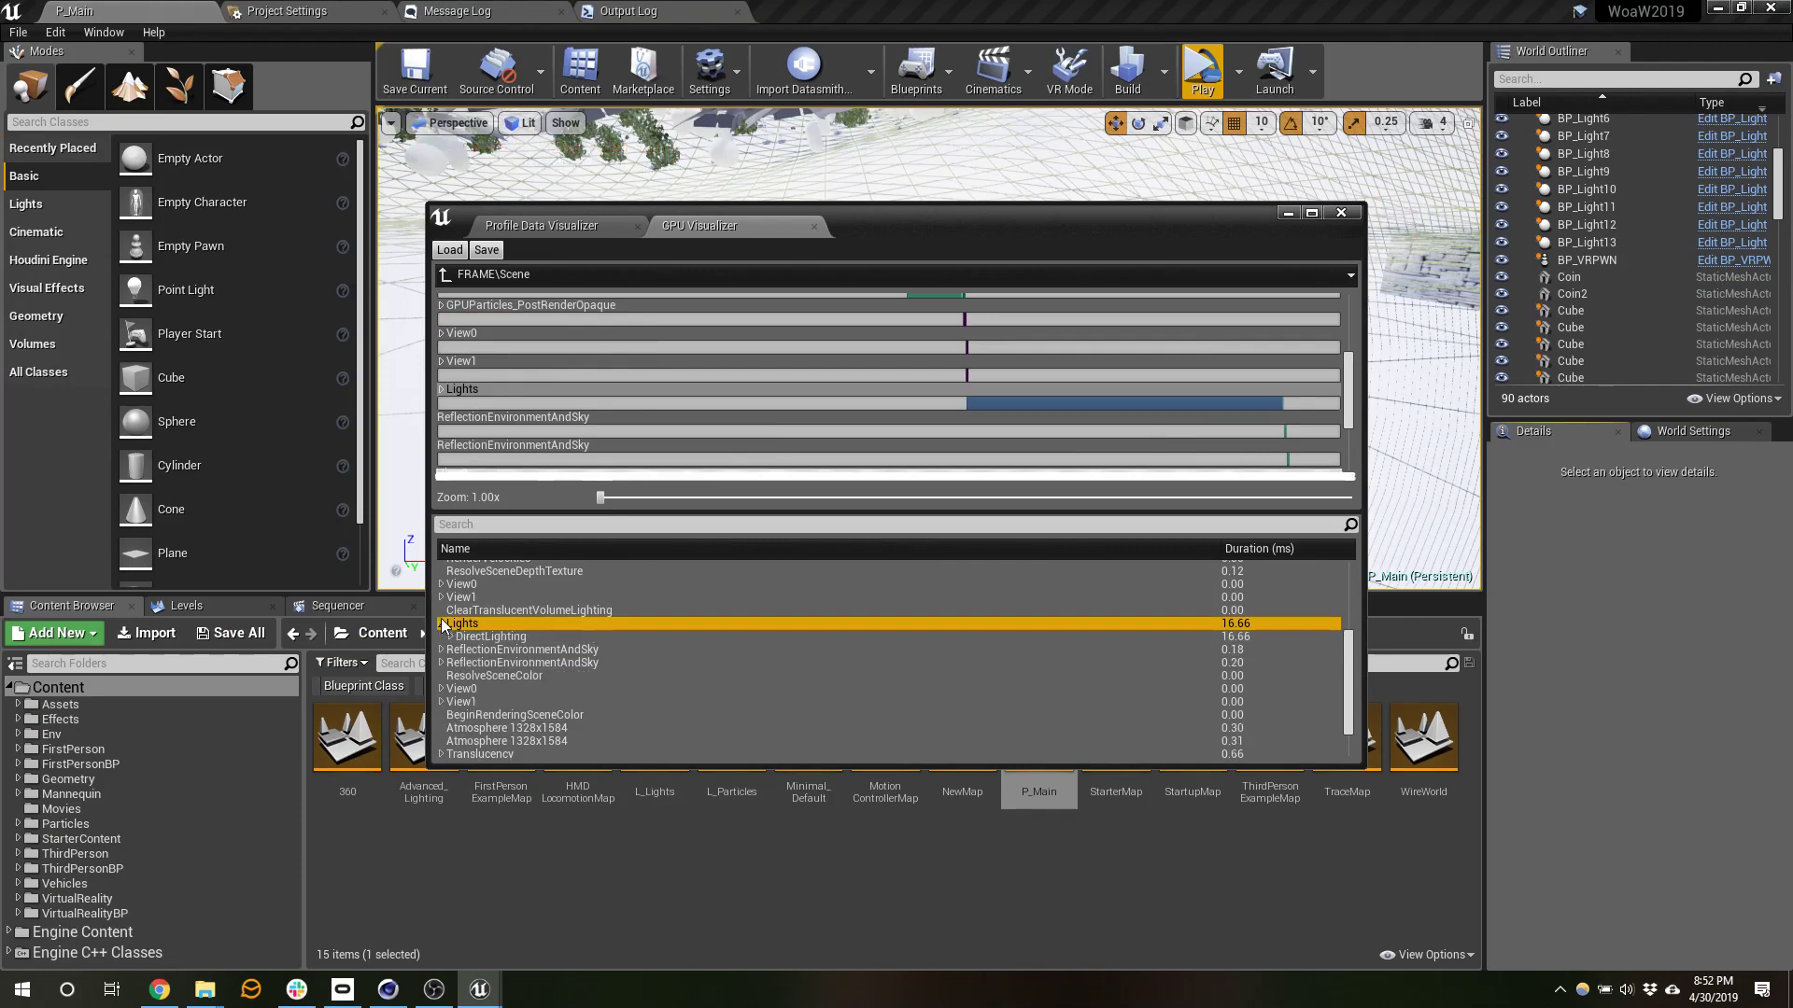
{"action": "scroll", "coordinate": [622, 625], "scroll_direction": "down", "scroll_amount": 2}
{"action": "scroll", "coordinate": [614, 640], "scroll_direction": "up", "scroll_amount": 4}
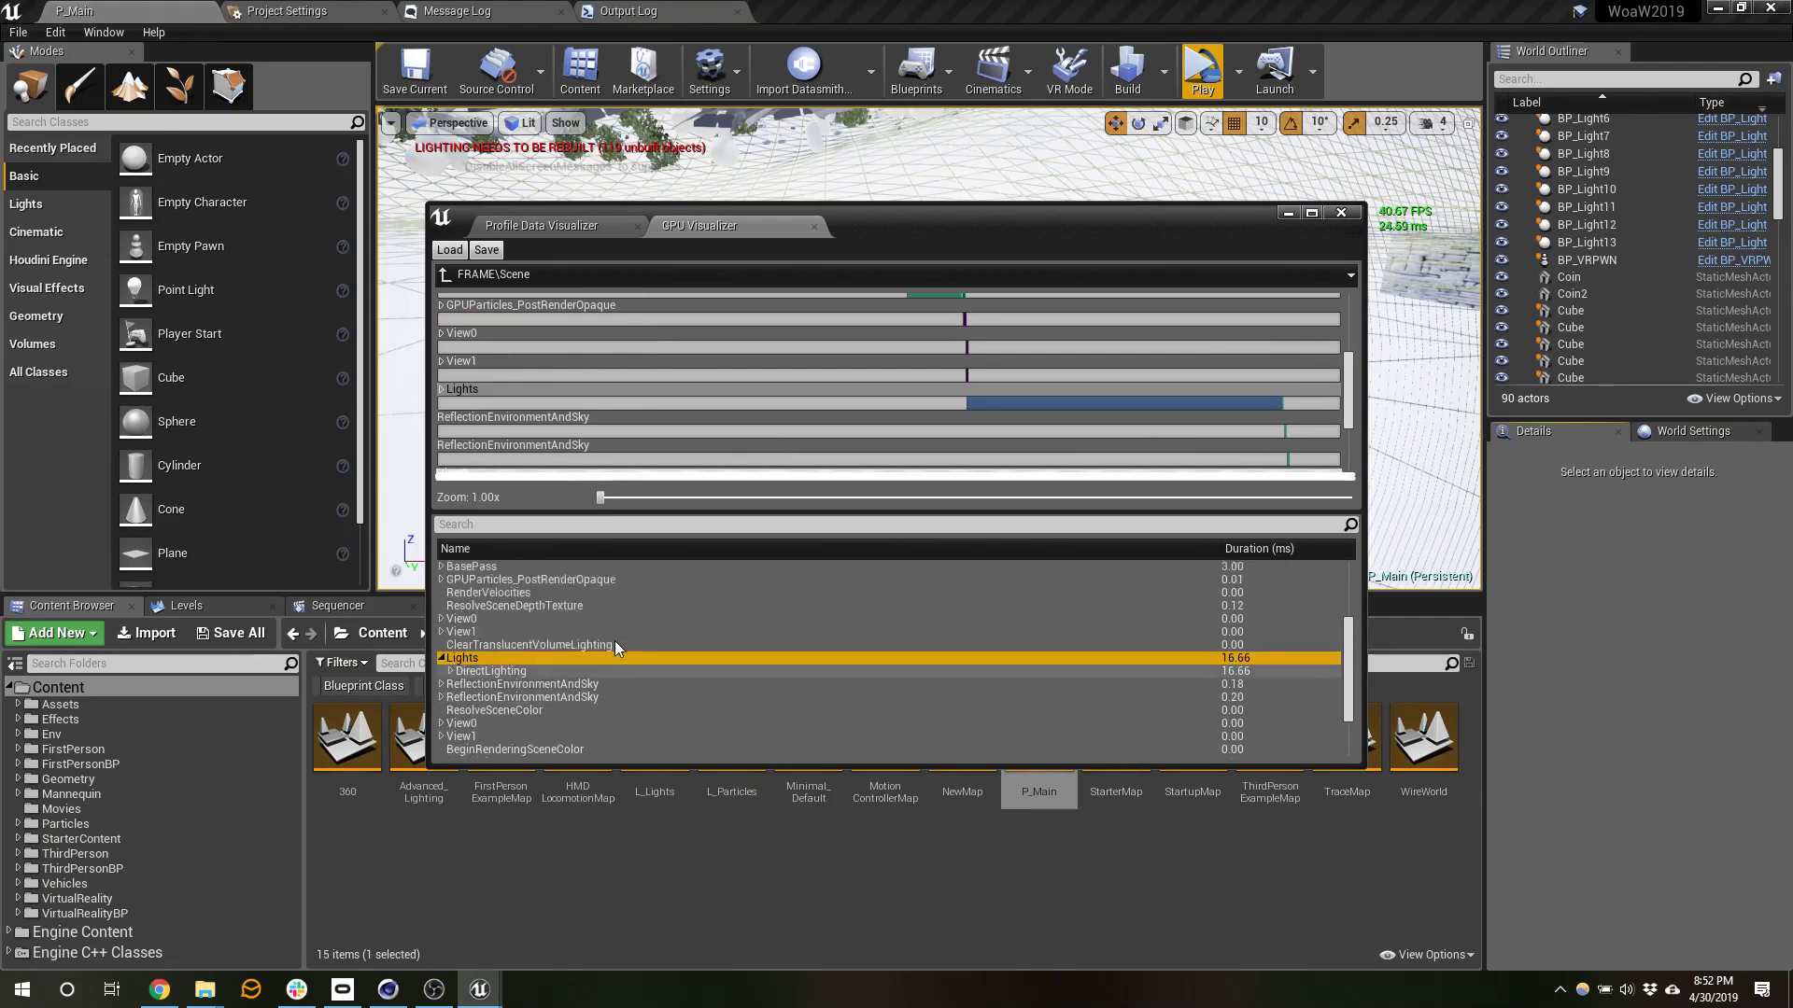
- Examine the ShadowDepths cost, and expand GPUParticles_PreRender and its GPUParticles_SimulateAndClear entry
{"action": "left_click", "coordinate": [520, 603]}
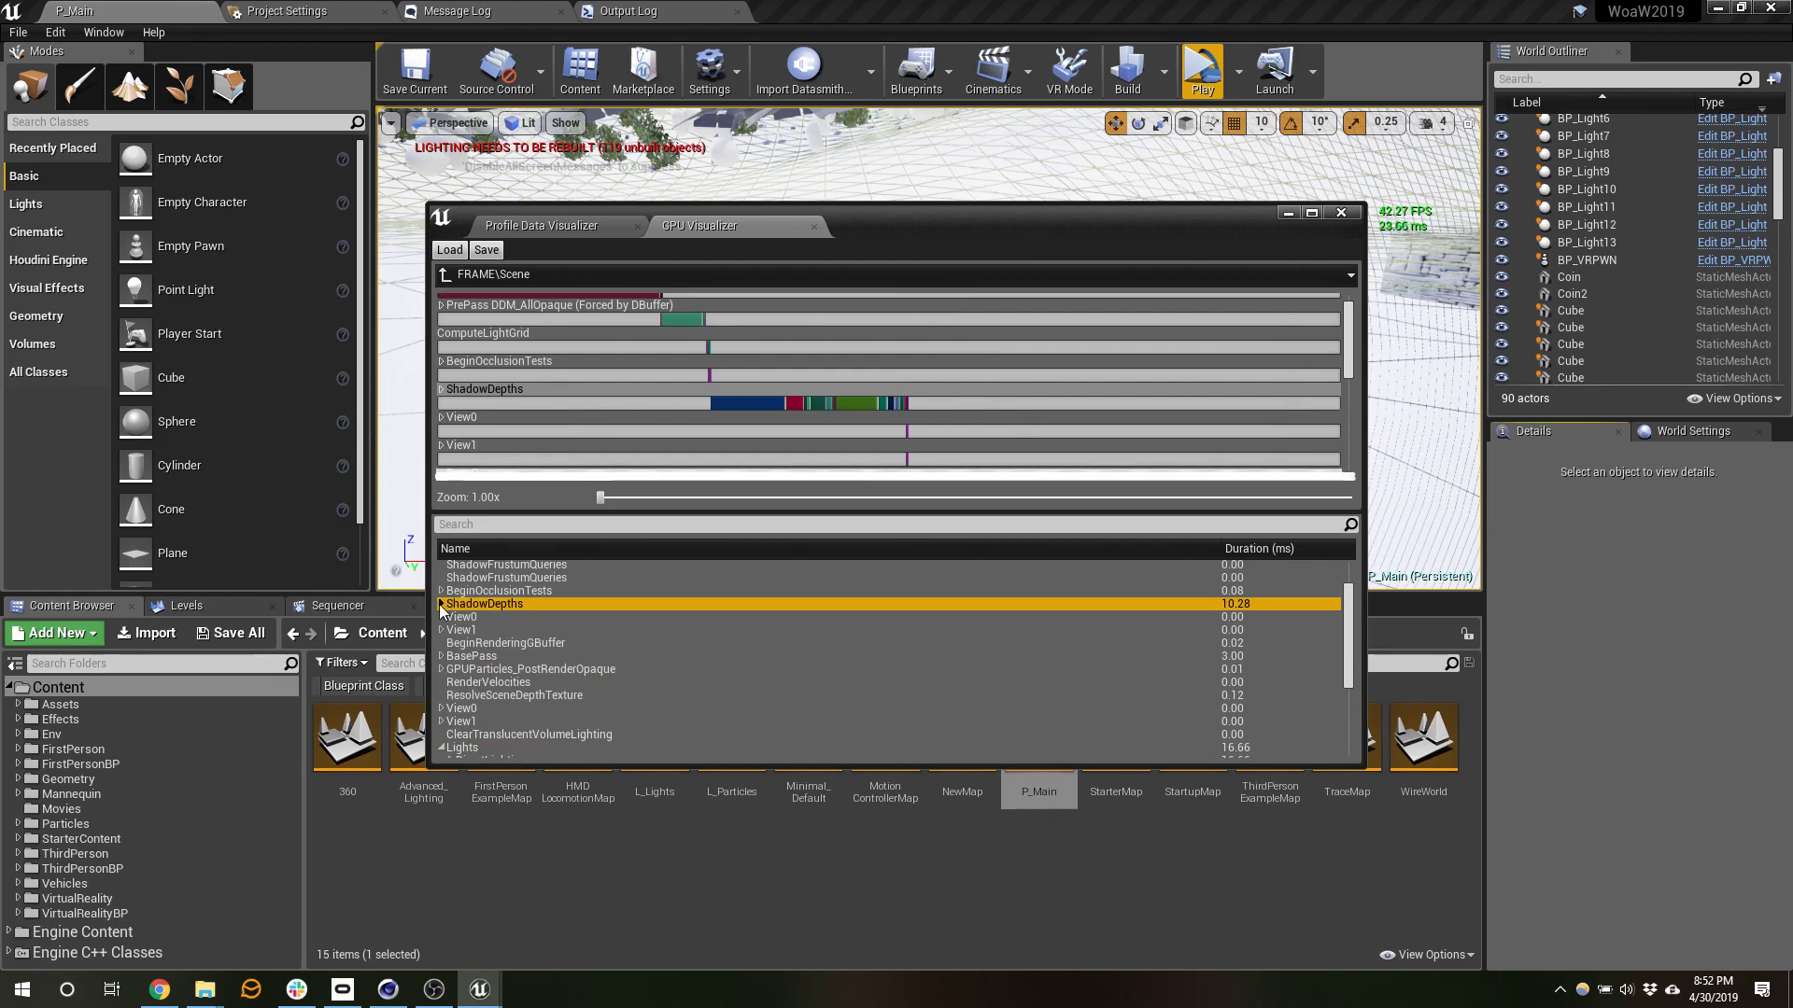
{"action": "scroll", "coordinate": [577, 713], "scroll_direction": "up", "scroll_amount": 1}
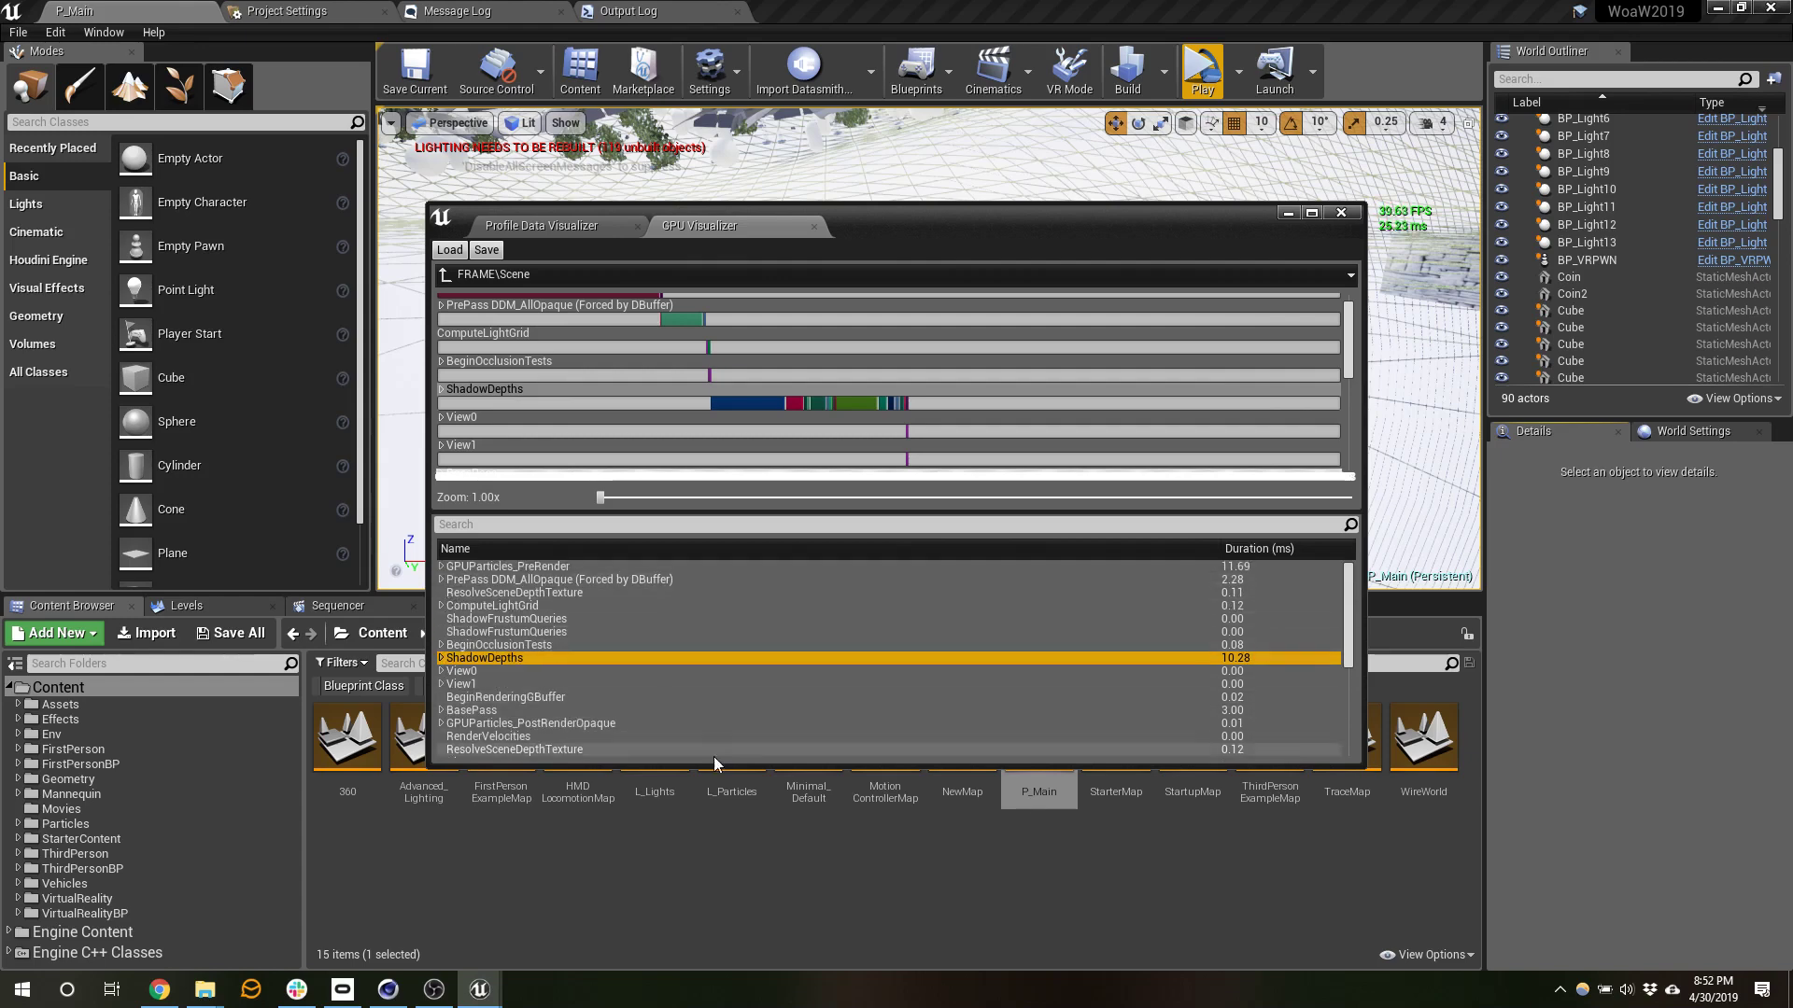
{"action": "left_click", "coordinate": [464, 567]}
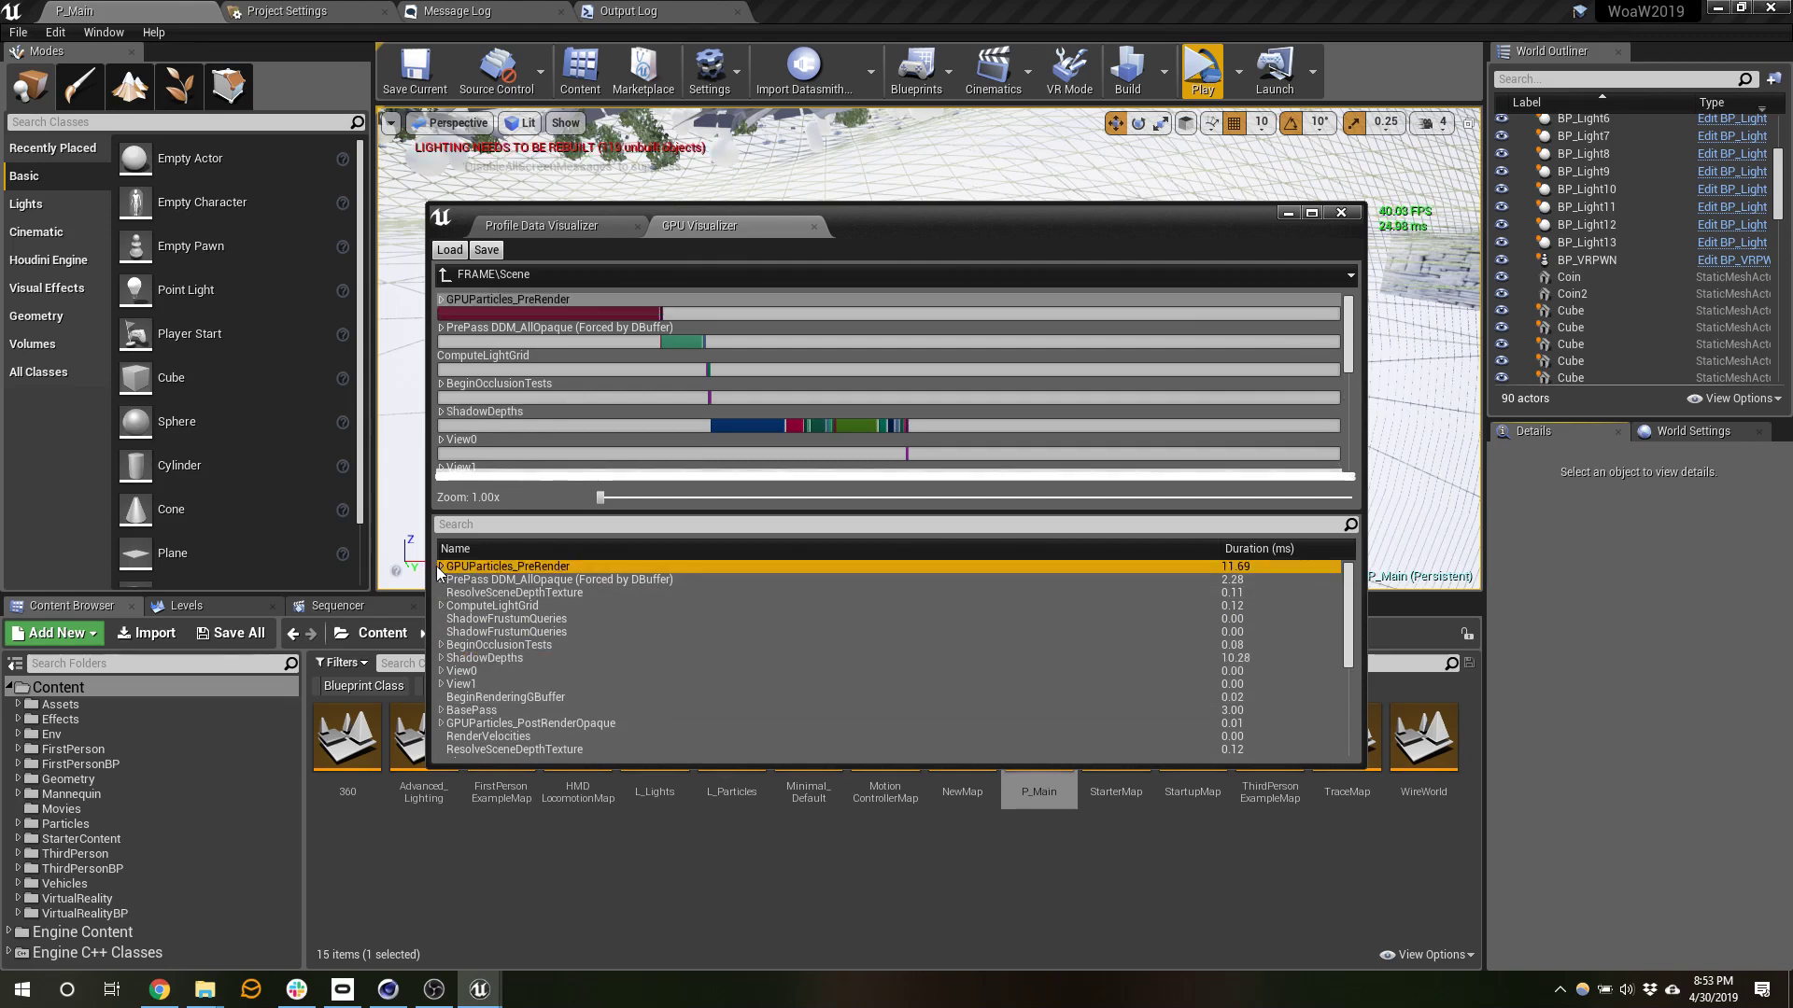
{"action": "left_click", "coordinate": [440, 567]}
{"action": "left_click", "coordinate": [451, 580]}
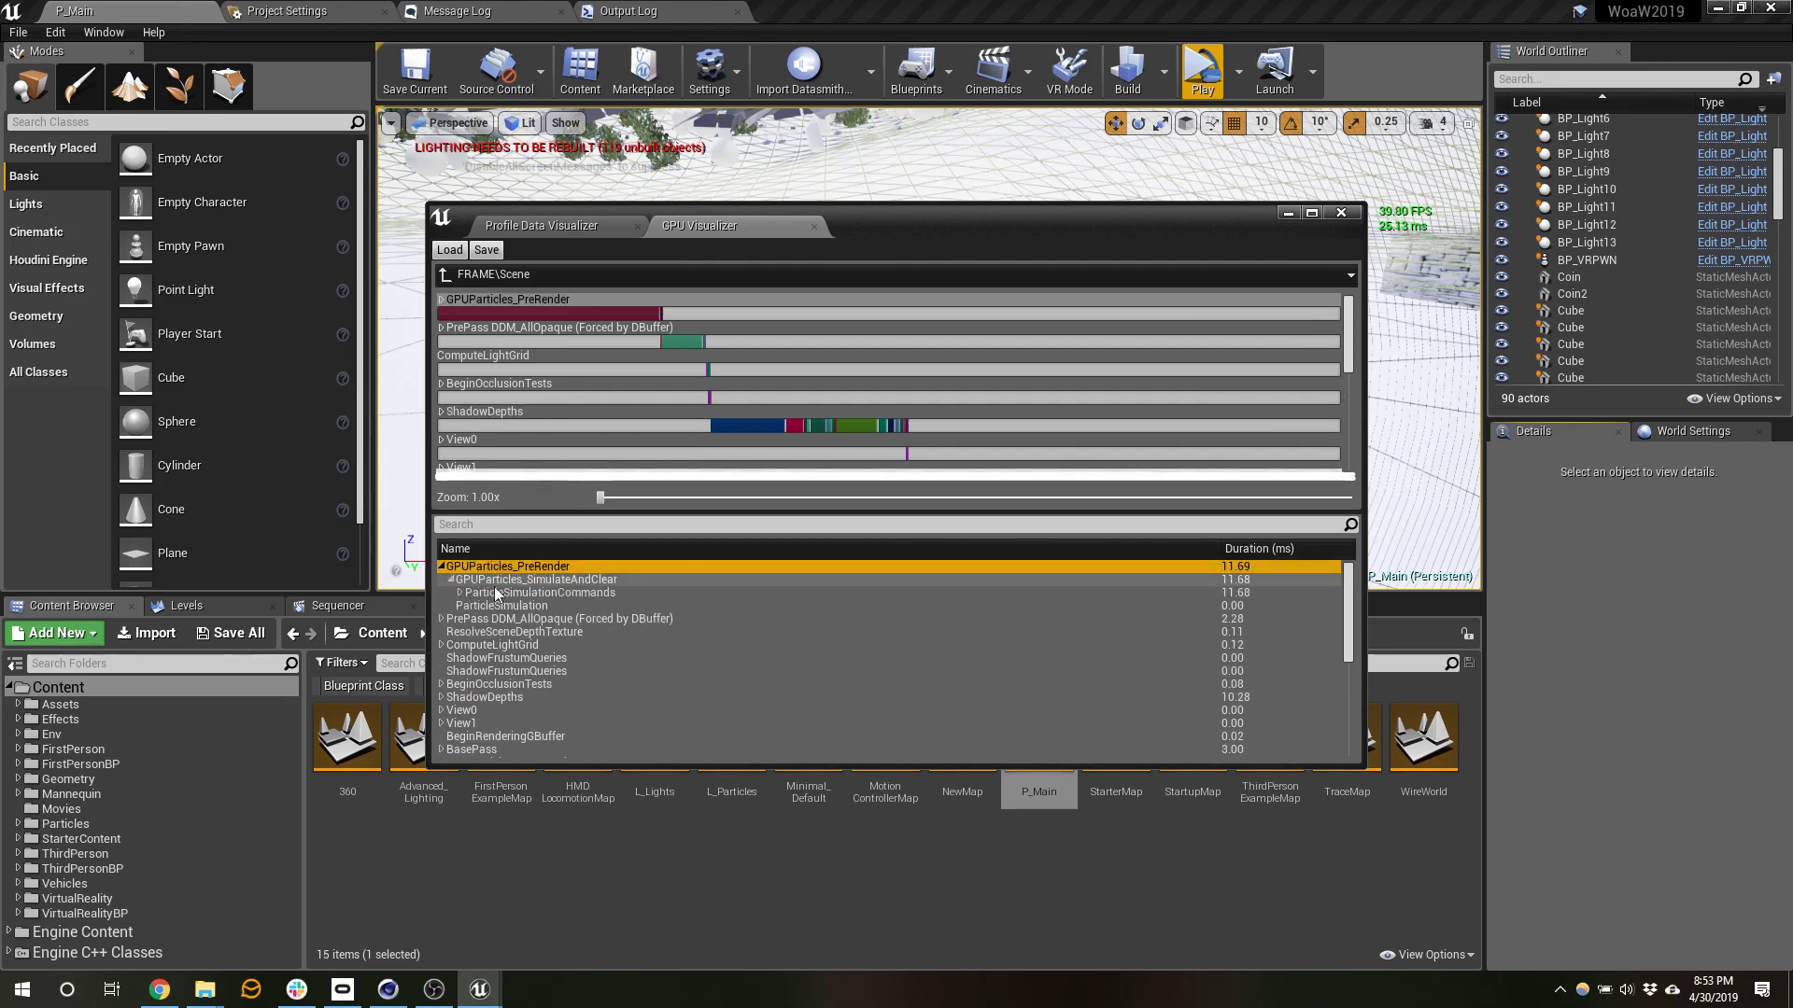
- Expand ParticleSimulationCommands, select its ParticleSimulation entry, and move the GPU Visualizer window to uncover the level viewport
{"action": "left_click", "coordinate": [462, 592]}
{"action": "left_click", "coordinate": [514, 607]}
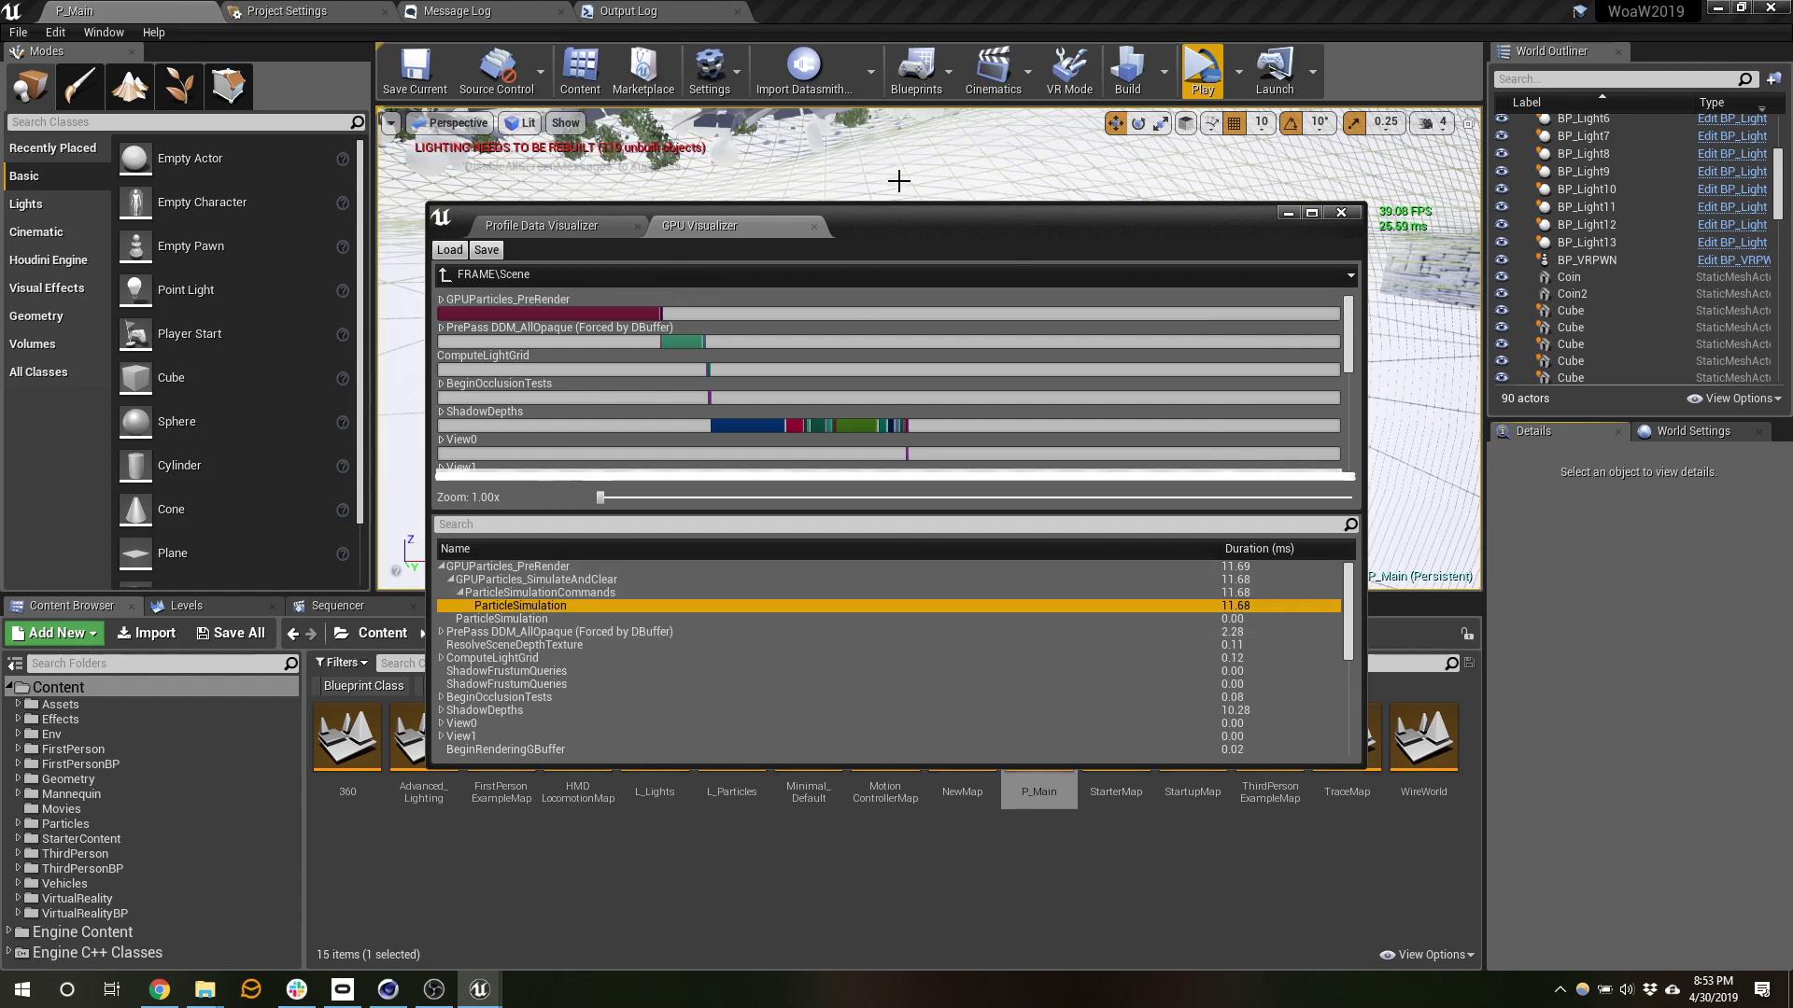
{"action": "left_click", "coordinate": [894, 245]}
{"action": "left_click_drag", "start_coordinate": [1046, 222], "coordinate": [1278, 557]}
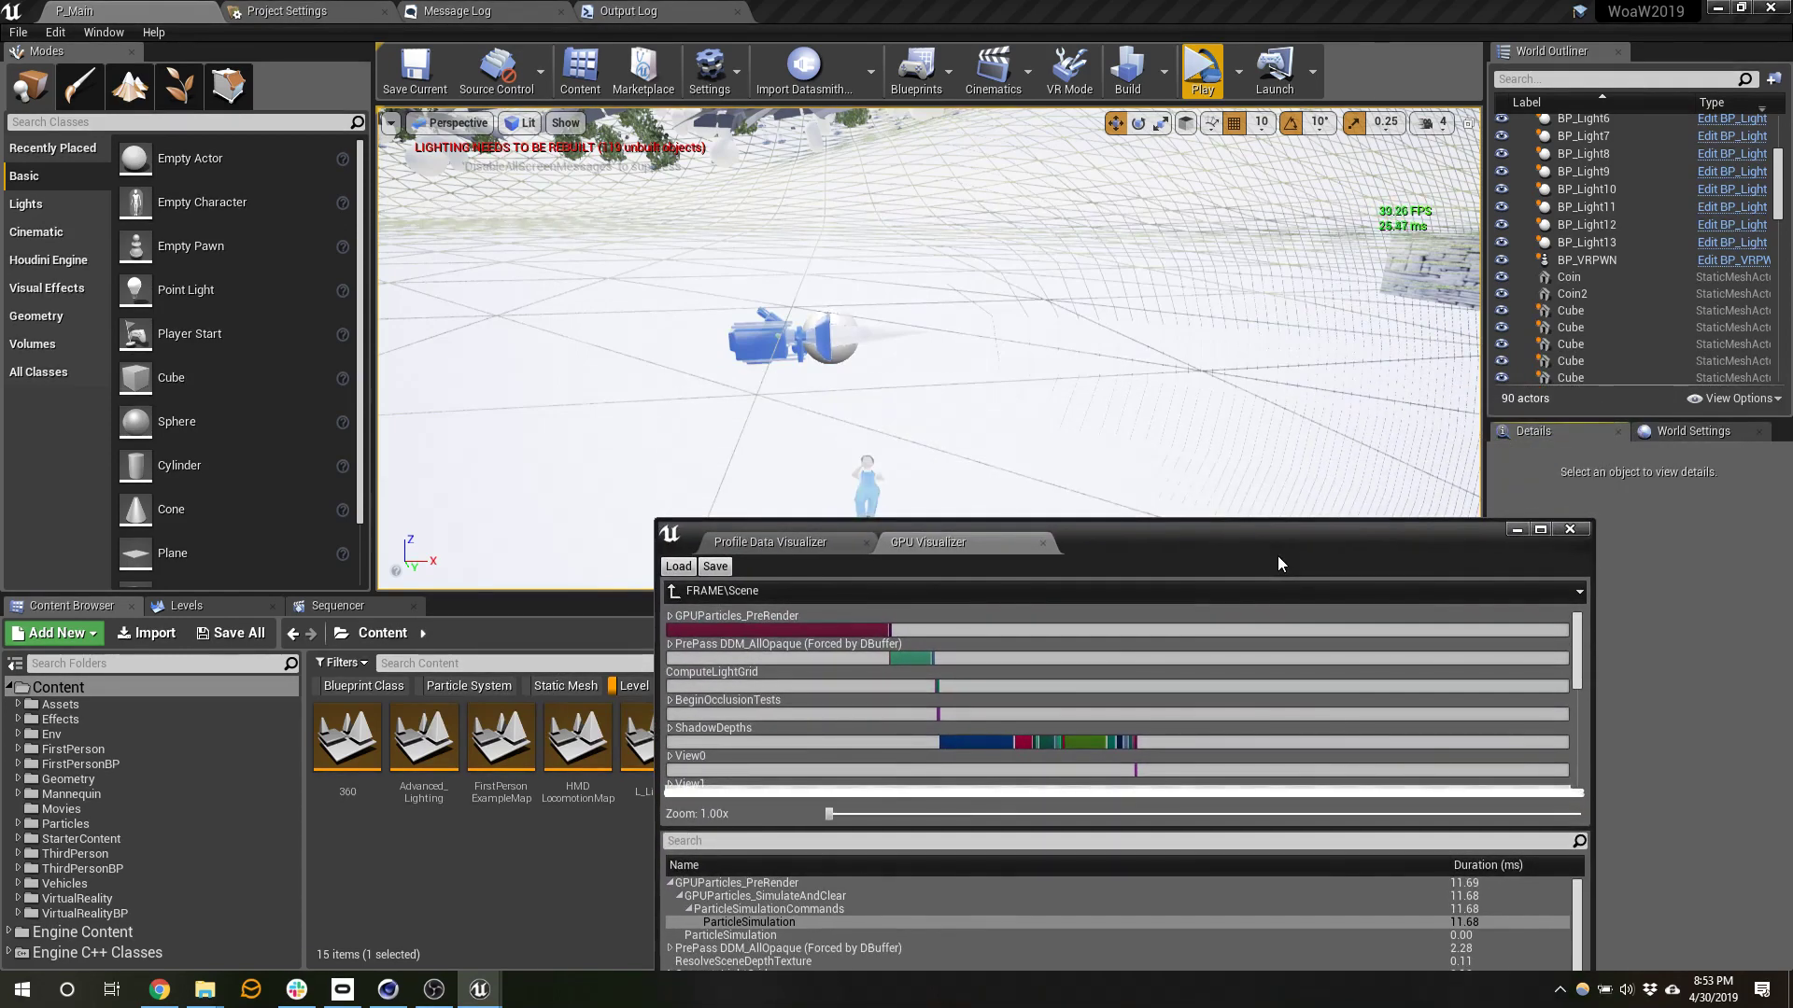
{"action": "left_click", "coordinate": [1623, 990]}
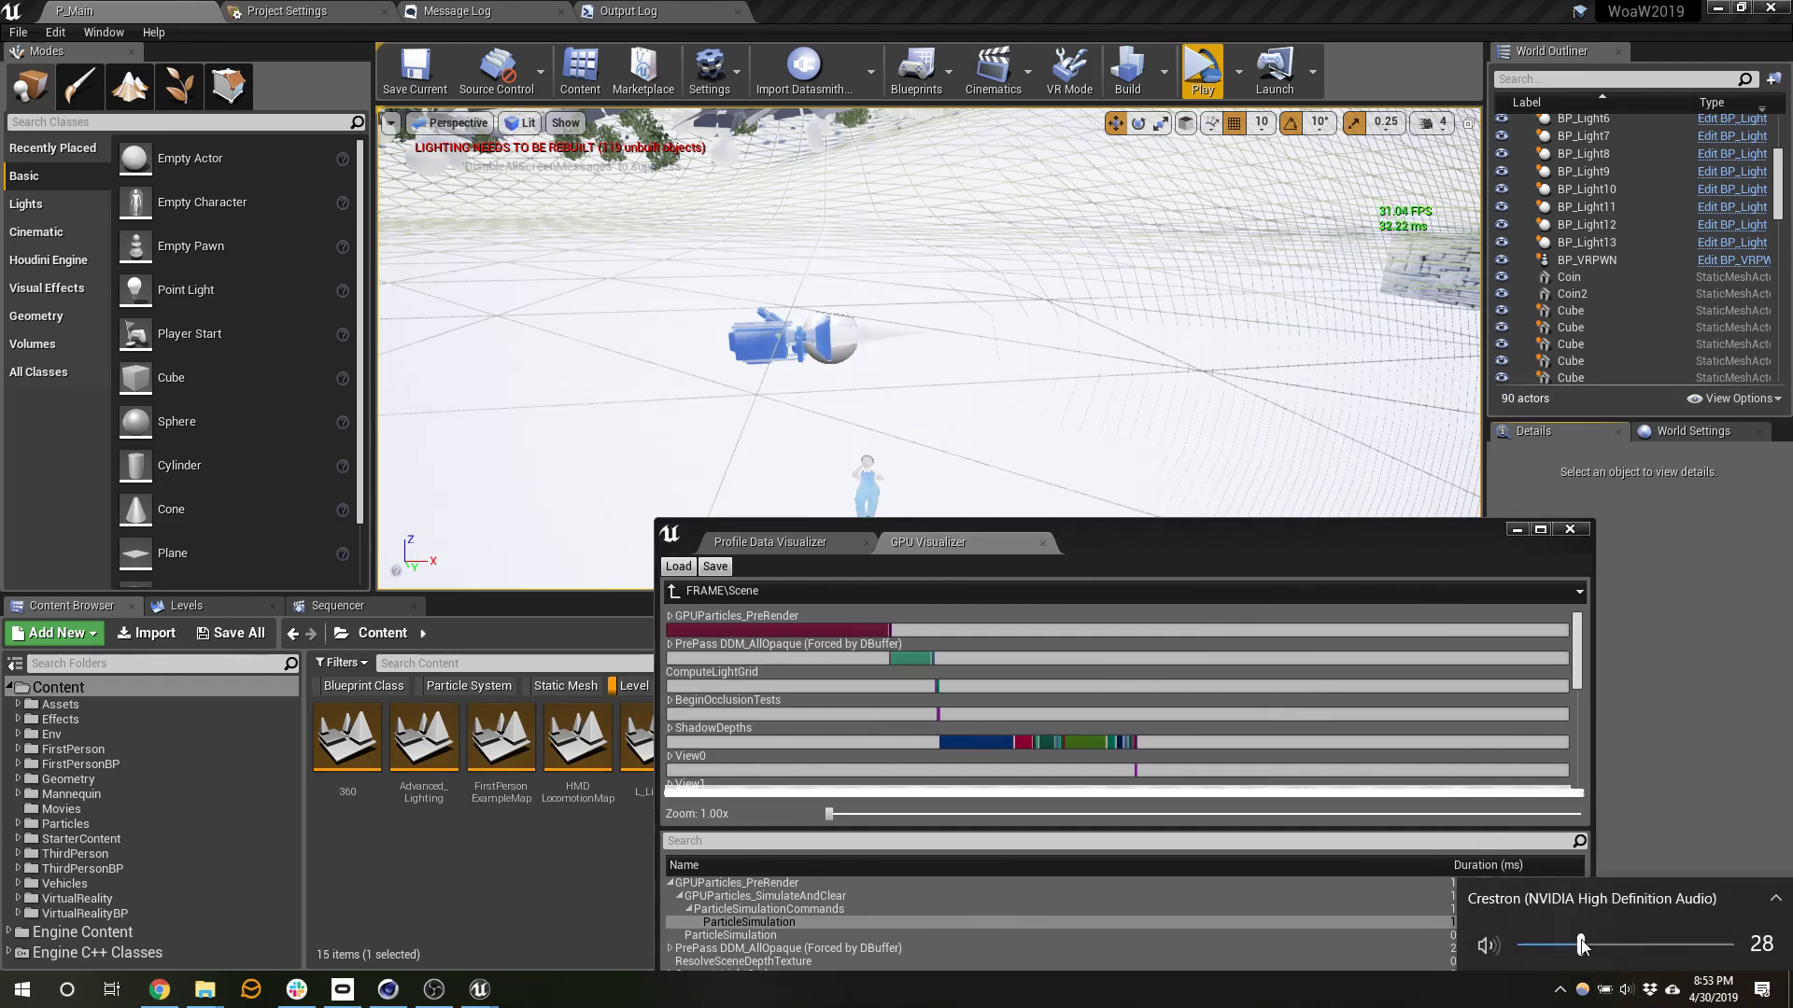
{"action": "left_click", "coordinate": [1279, 563]}
- Examine the remaining Scene timing bars from Lights through PostProcessing, and close the GPU Visualizer
{"action": "left_click_drag", "start_coordinate": [1347, 551], "coordinate": [1346, 241]}
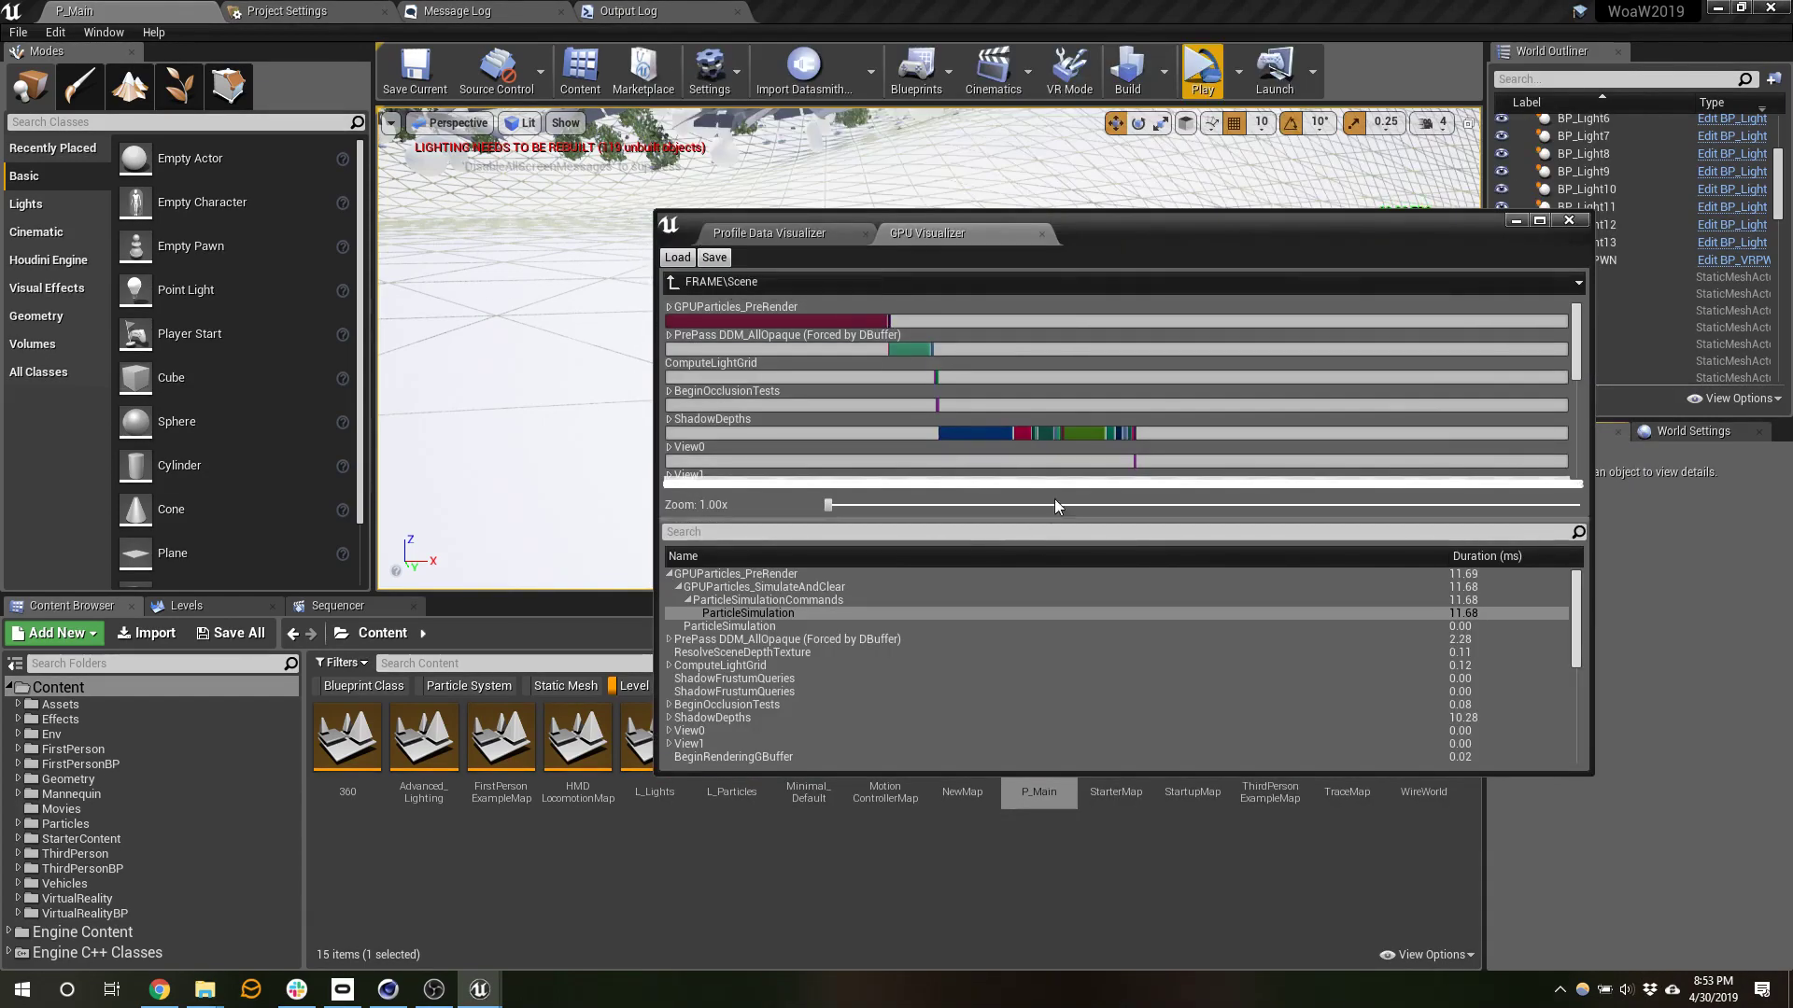
{"action": "scroll", "coordinate": [833, 396], "scroll_direction": "down", "scroll_amount": 5}
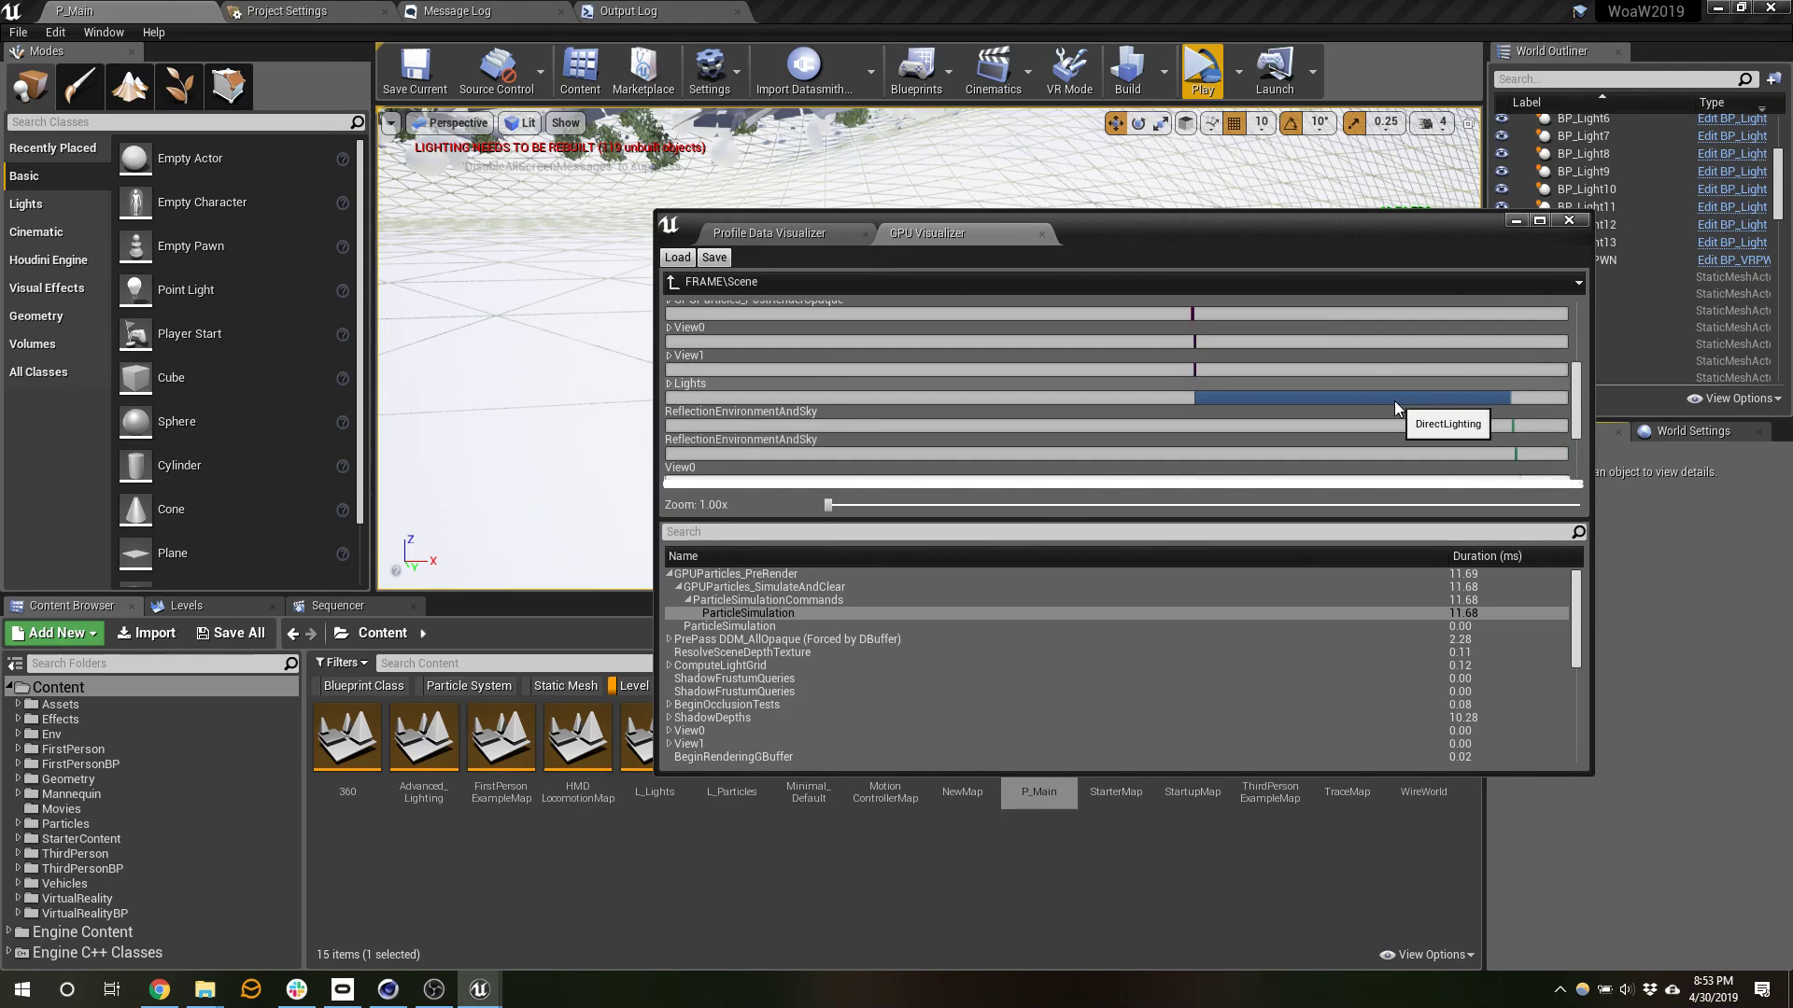
{"action": "scroll", "coordinate": [1395, 402], "scroll_direction": "down", "scroll_amount": 3}
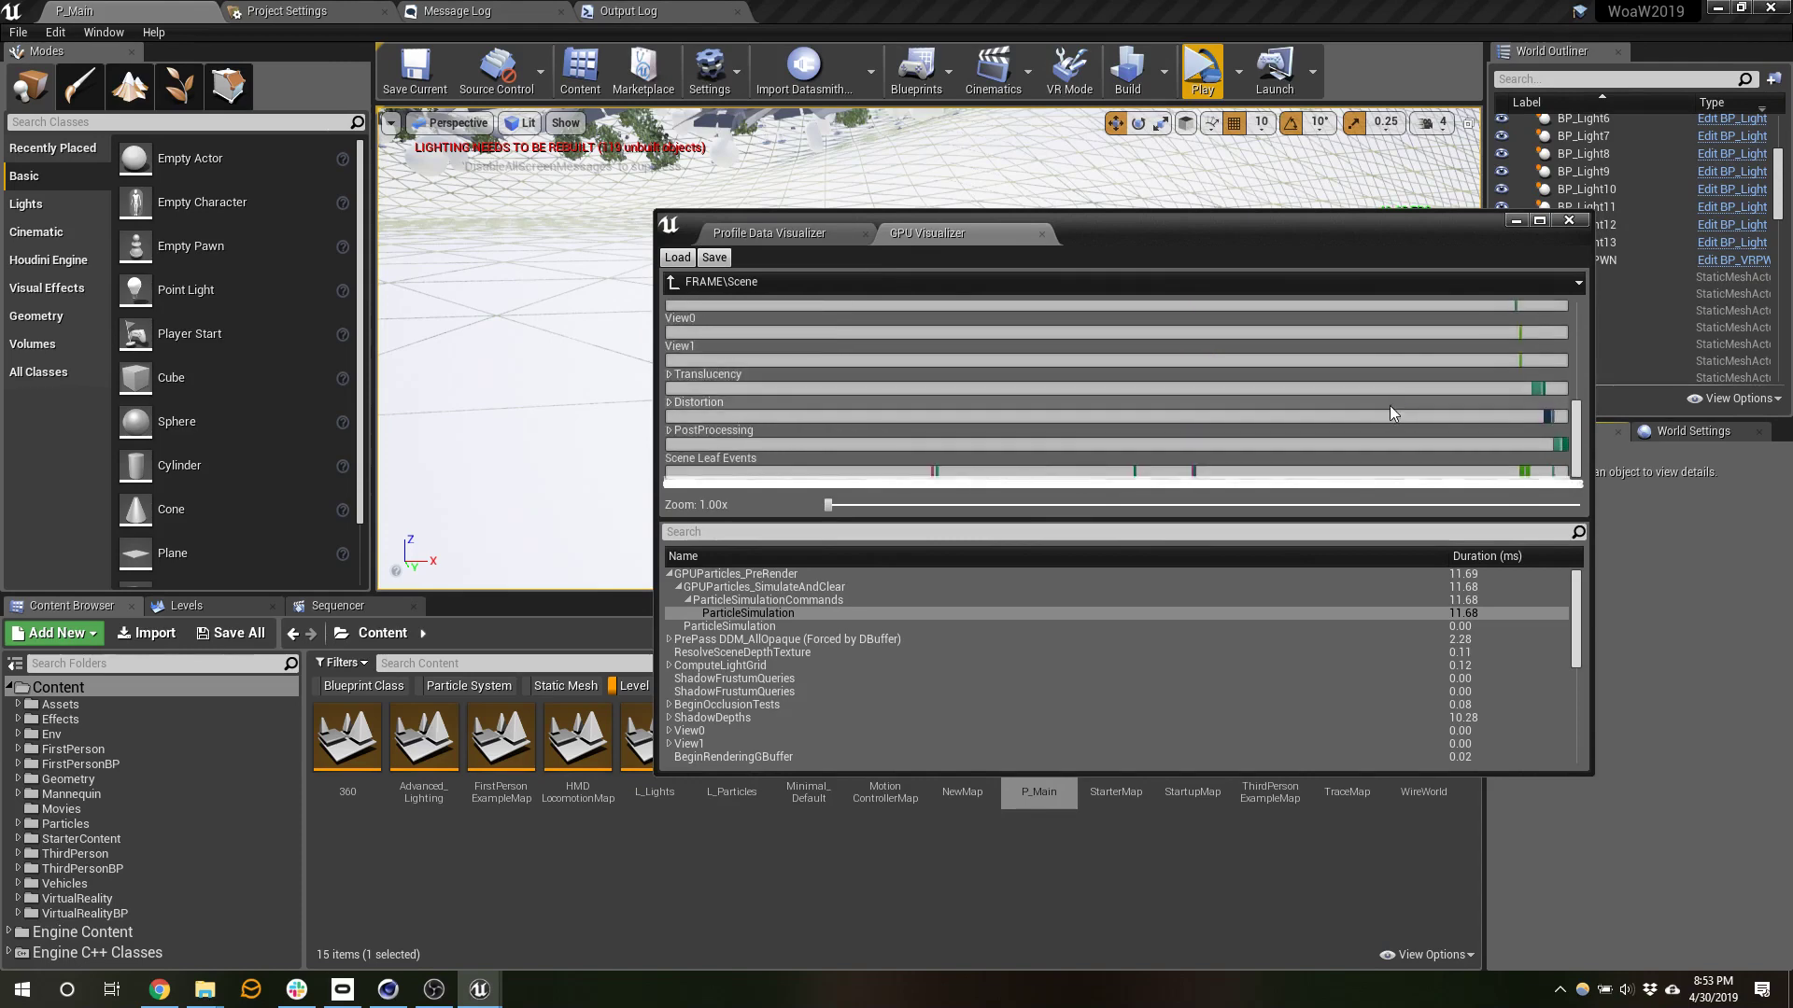
{"action": "left_click", "coordinate": [1571, 221]}
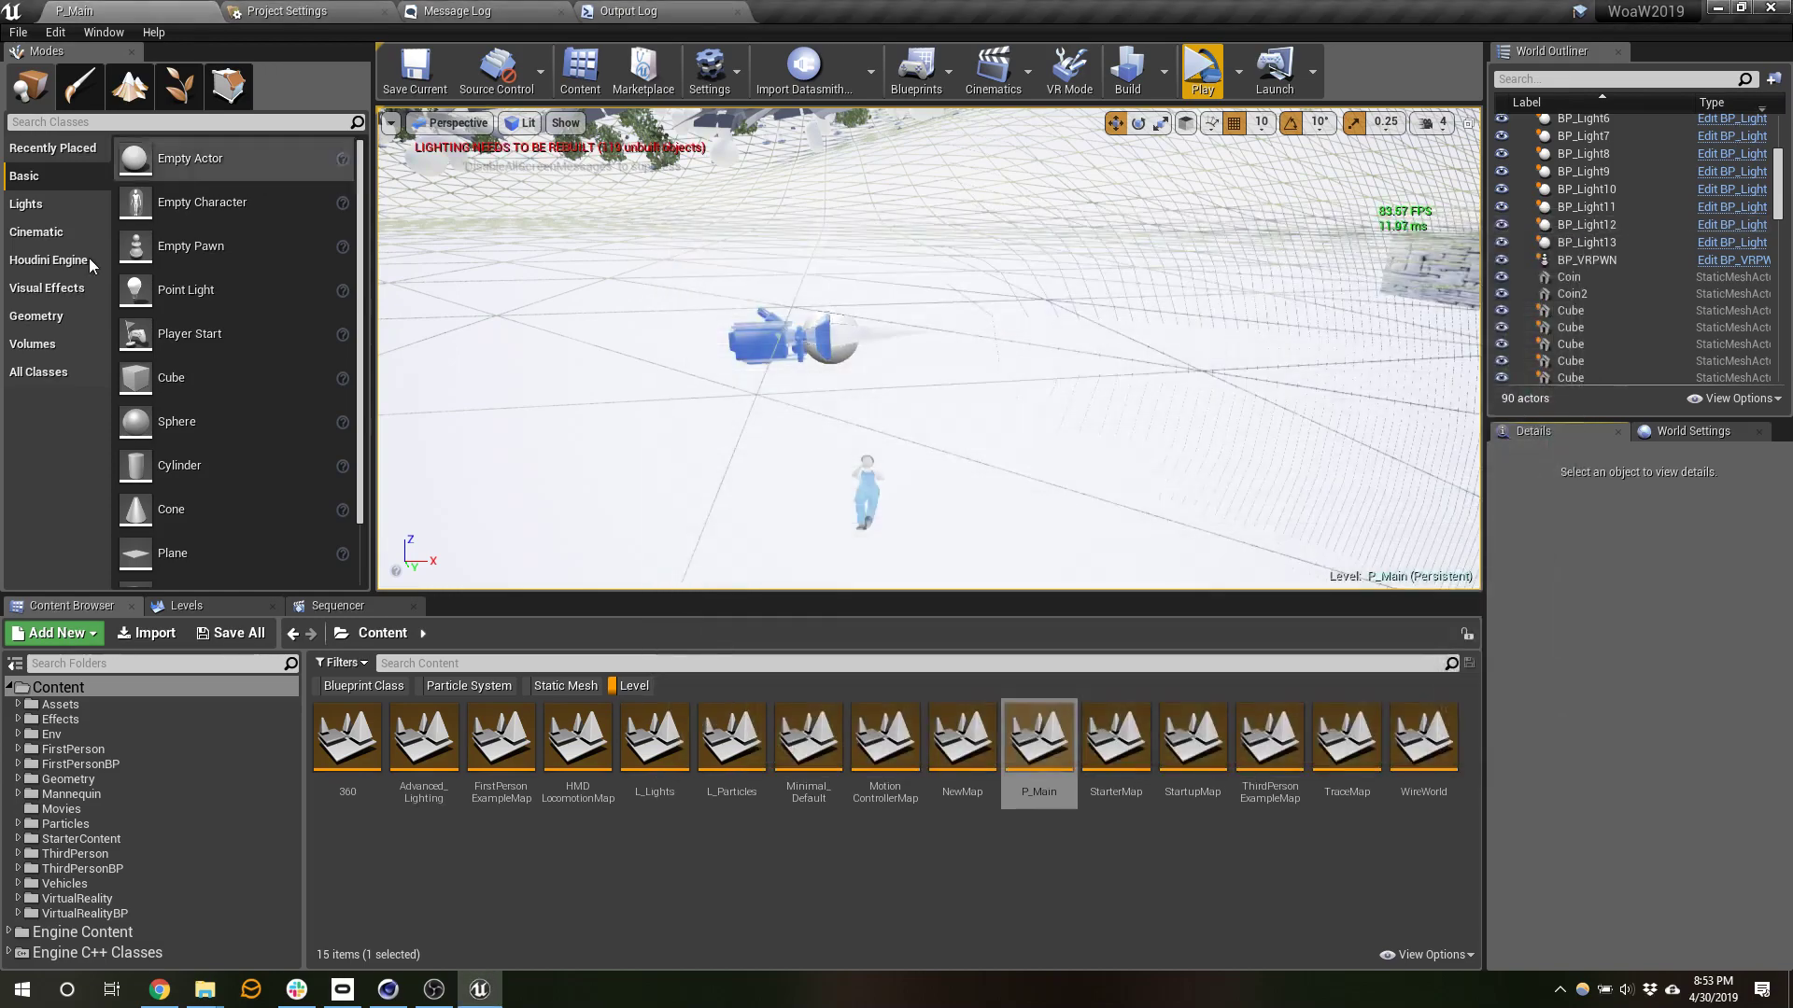
- Turn the level viewport toward the horizon and switch it to the Shader Complexity view mode
{"action": "right_click_drag", "start_coordinate": [1136, 199], "coordinate": [1248, 136]}
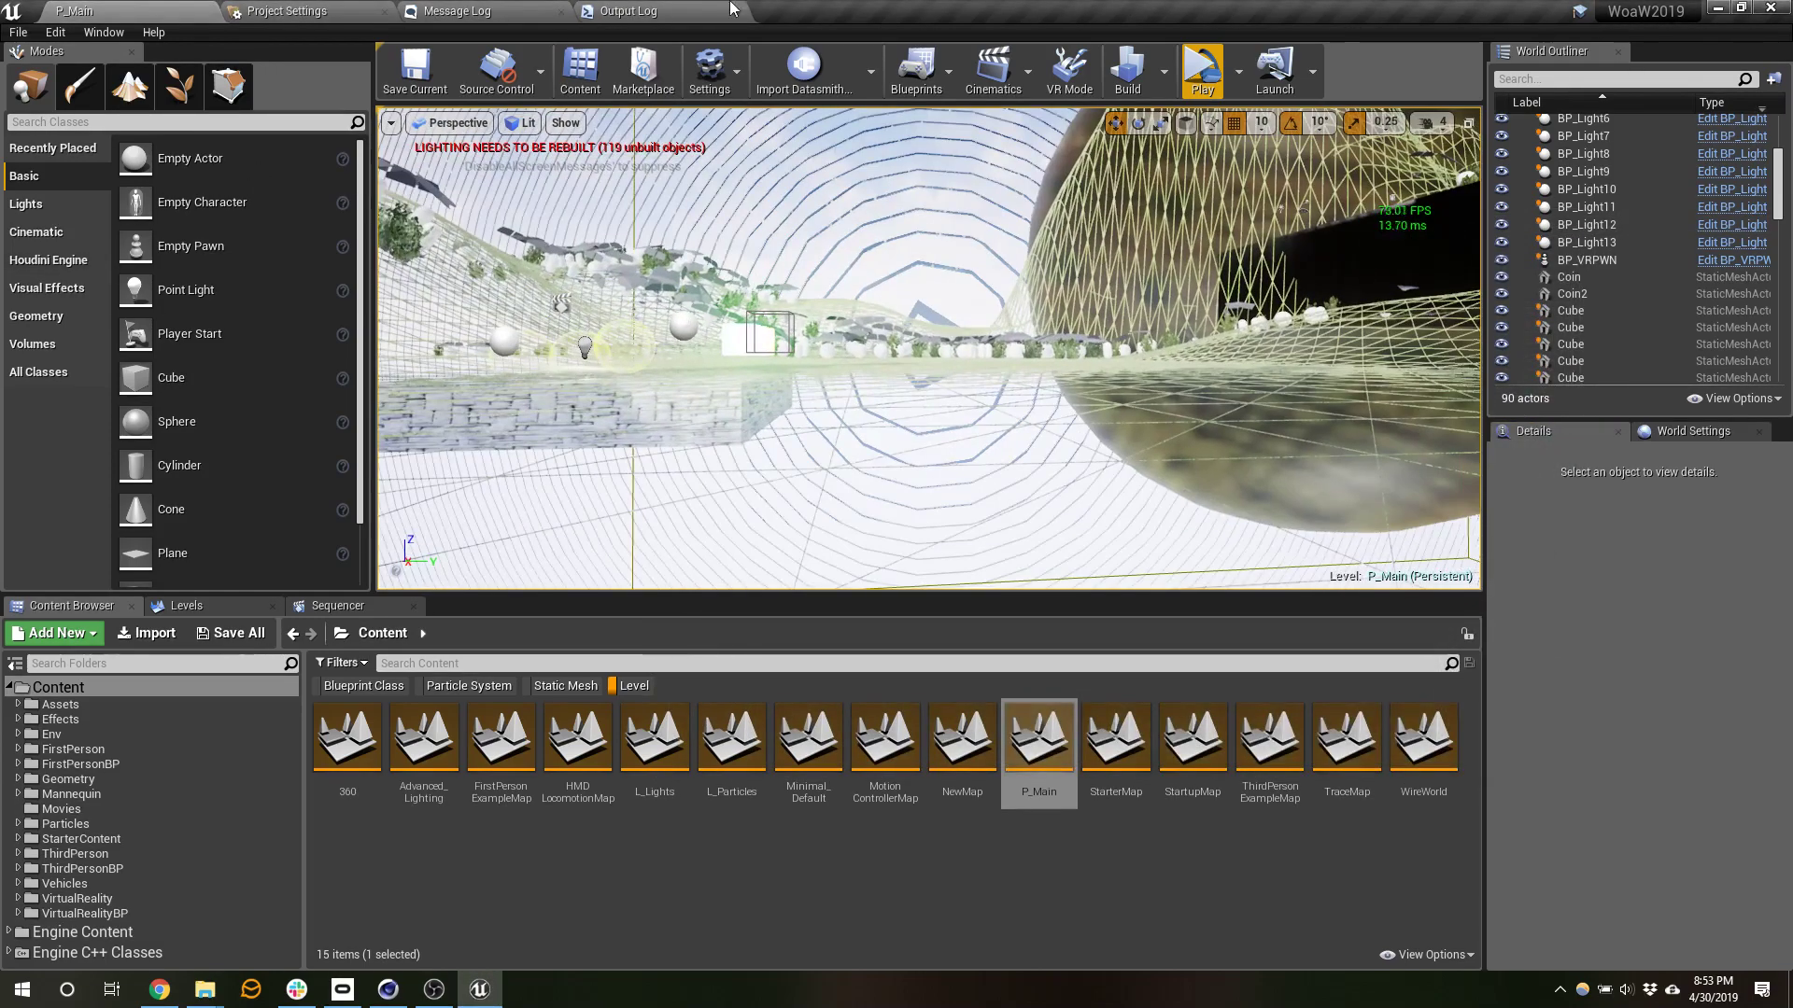
{"action": "left_click", "coordinate": [523, 124]}
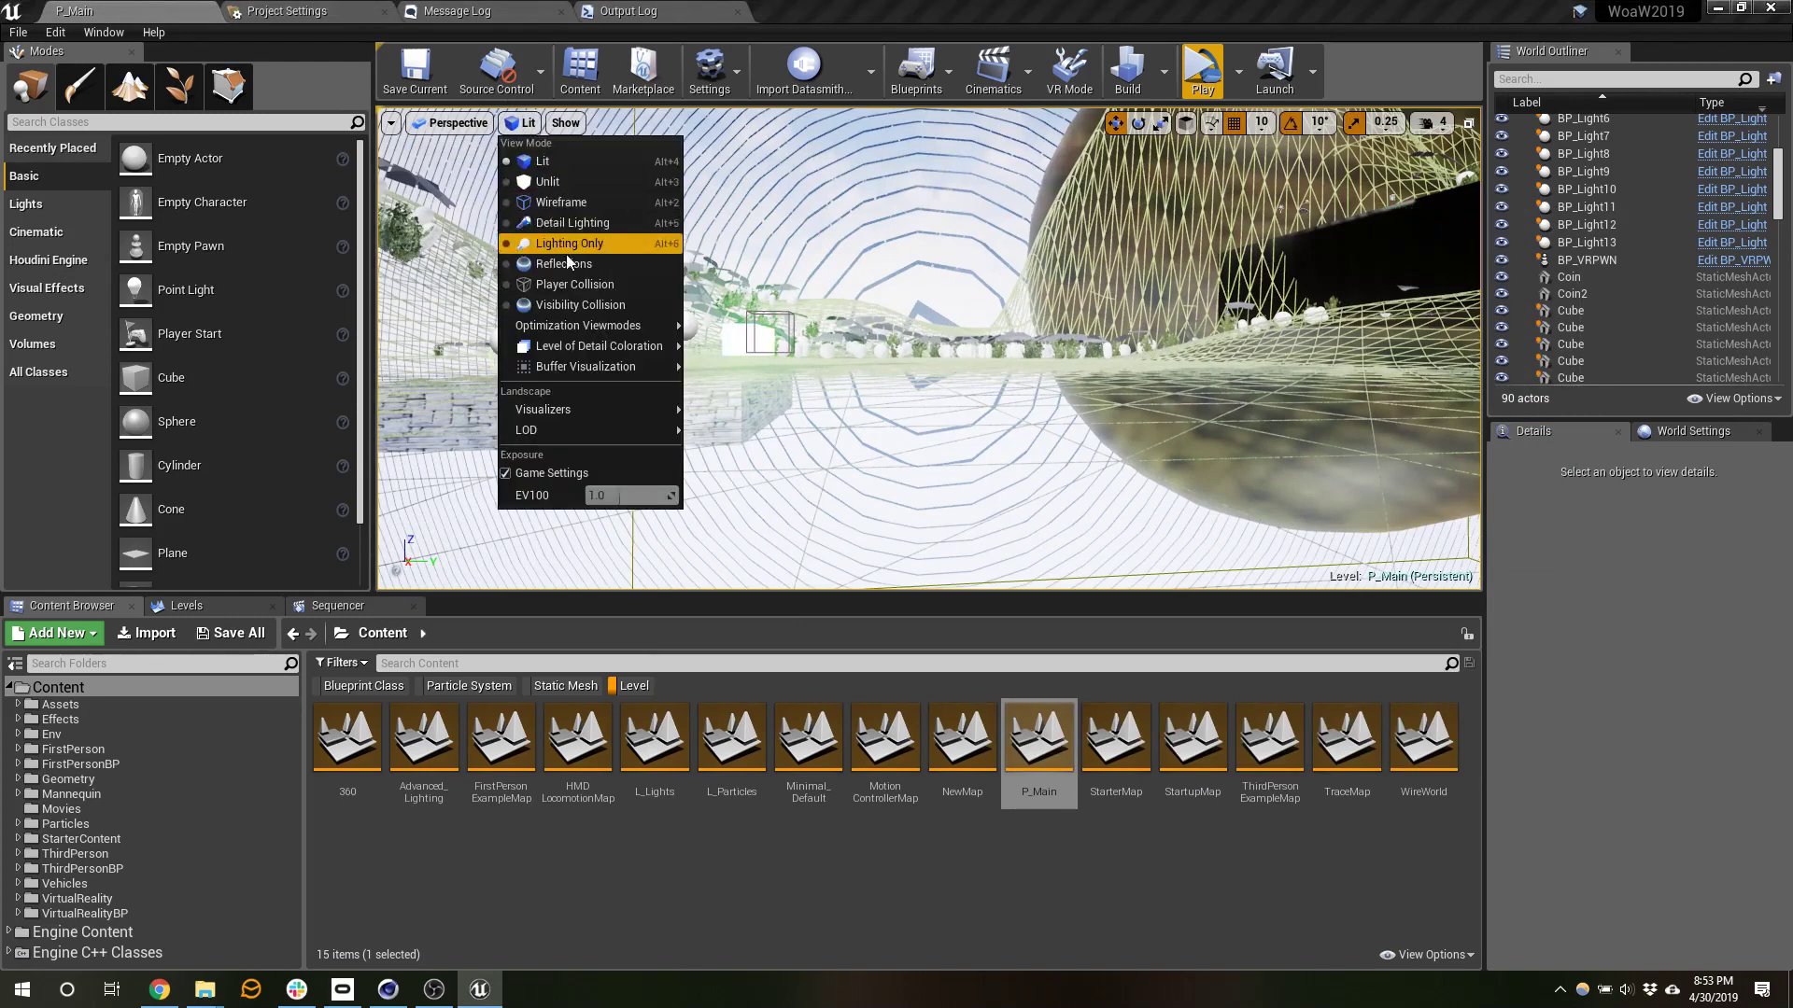
{"action": "mouse_move", "coordinate": [590, 328]}
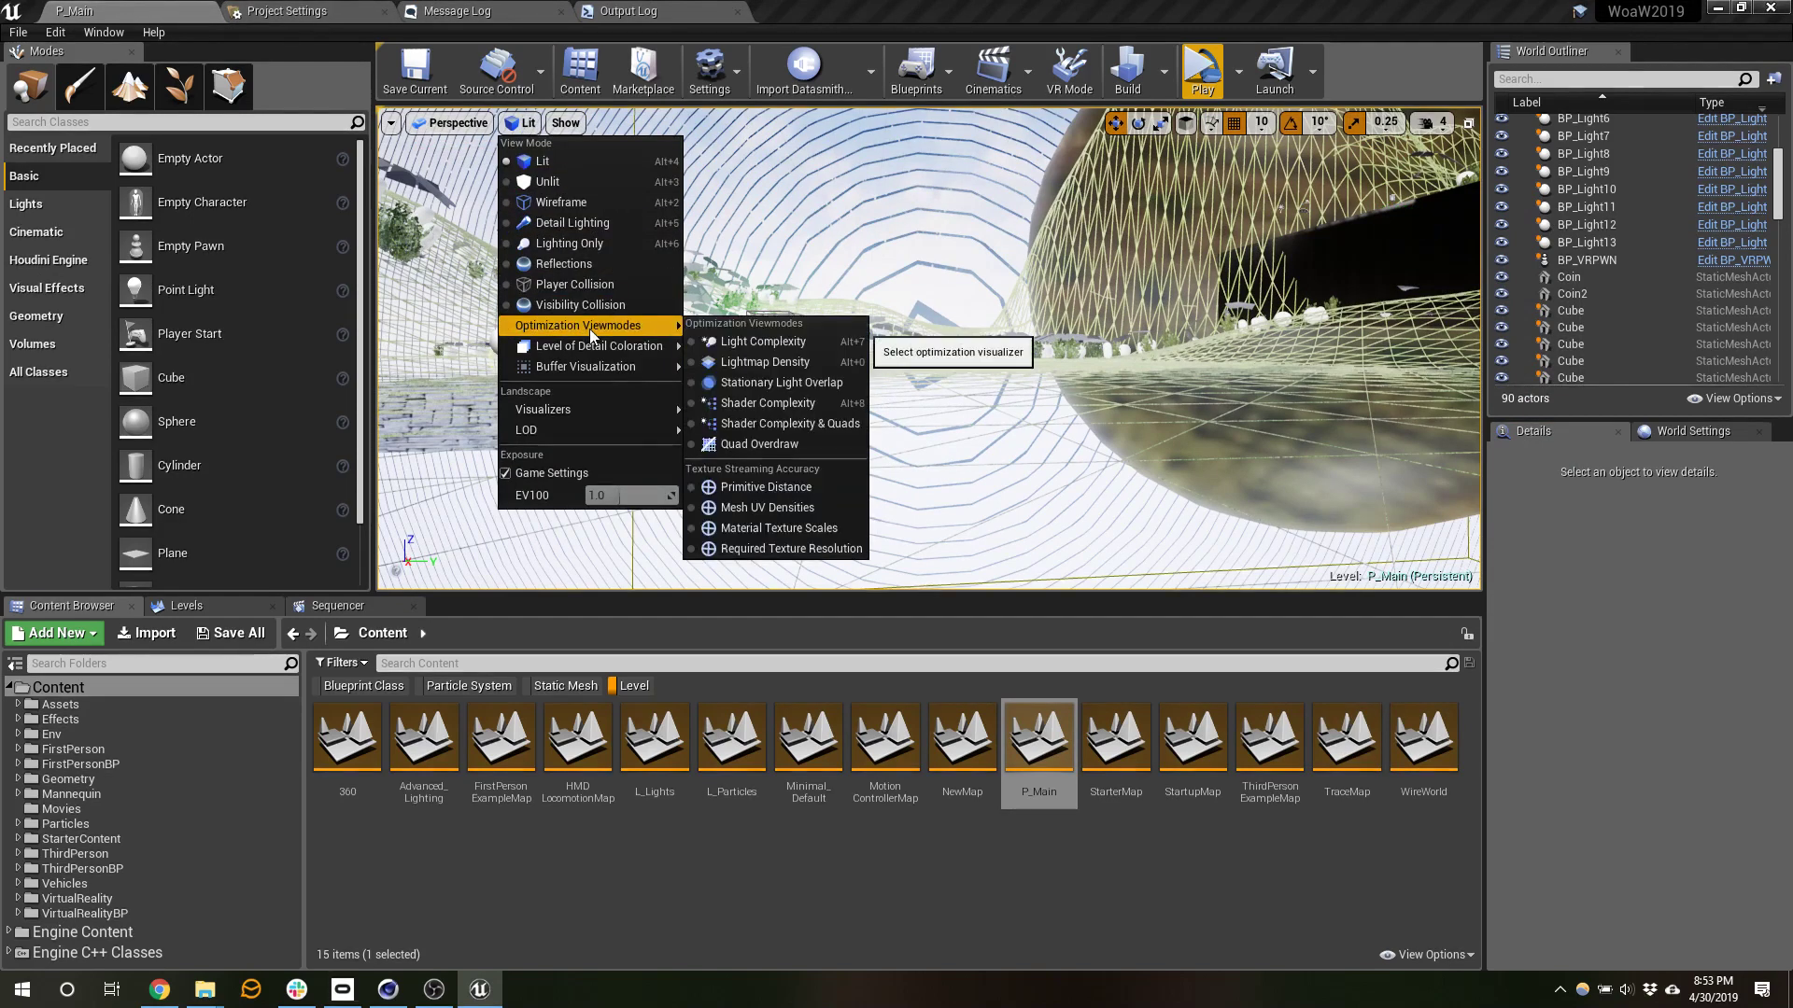
{"action": "left_click", "coordinate": [798, 400]}
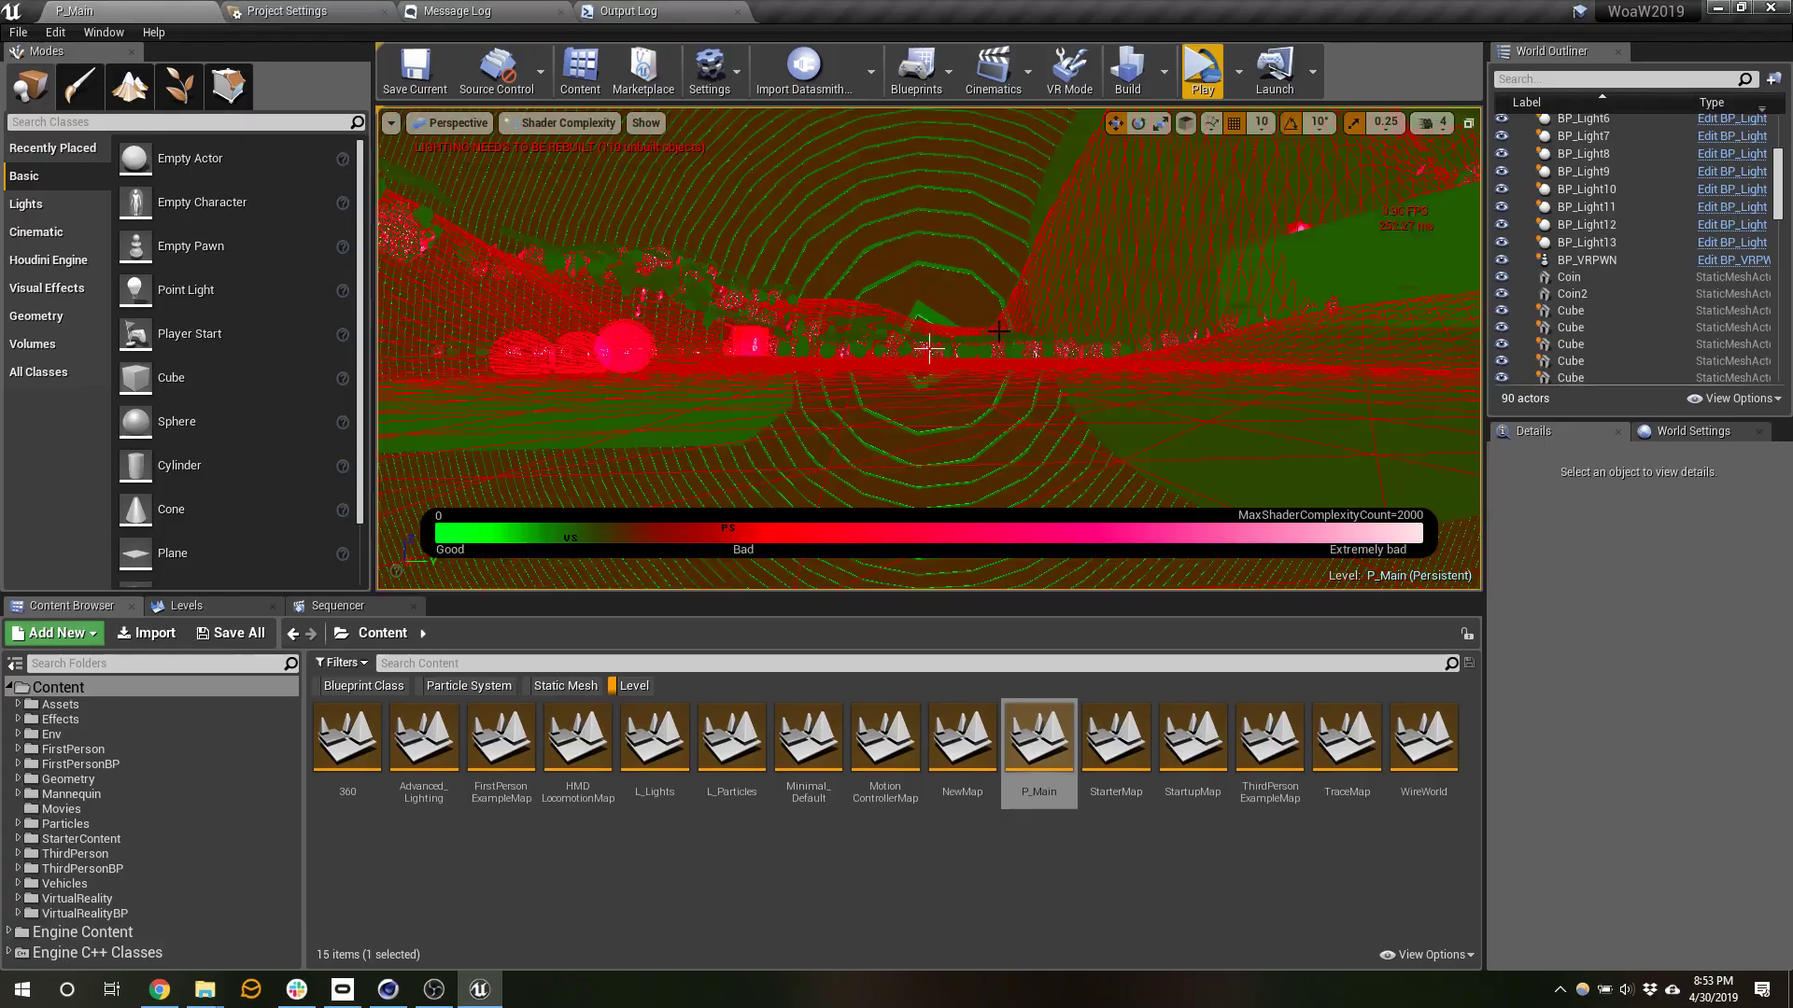
- Inspect the shader complexity of the particle effect and the leafy foliage up close in the viewport
{"action": "right_click_drag", "start_coordinate": [1218, 403], "coordinate": [1103, 353]}
{"action": "key", "text": "w"}
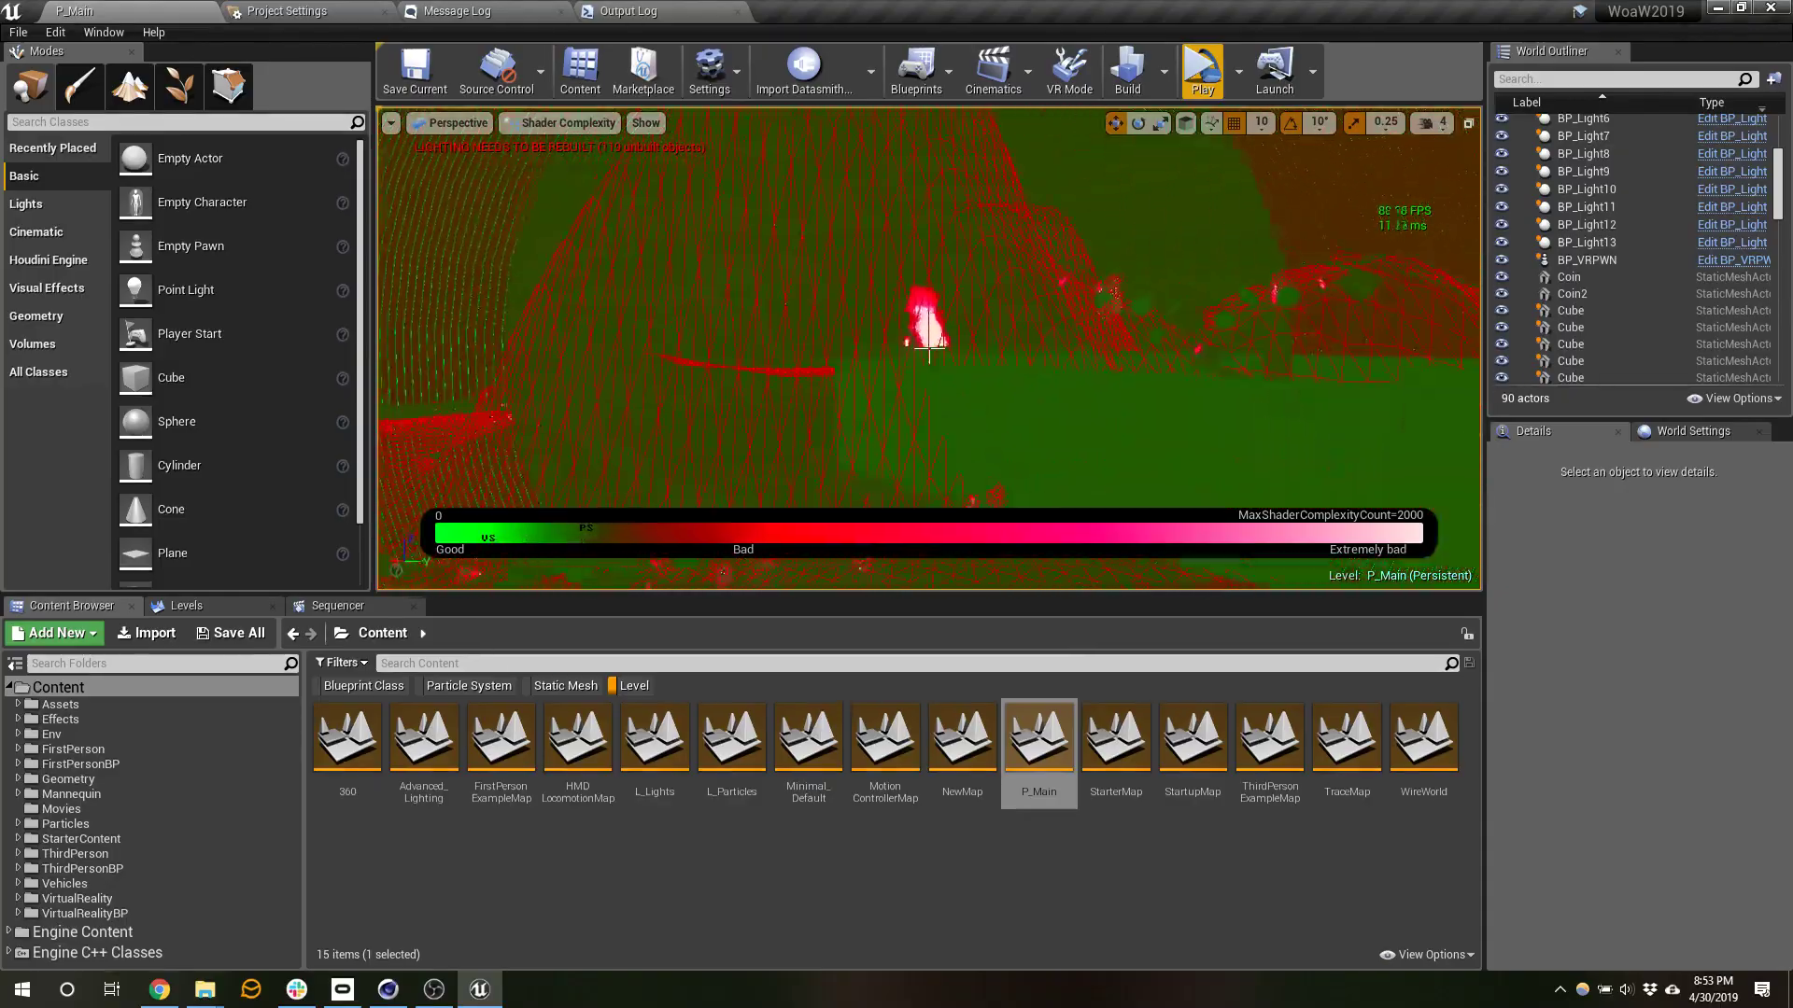
{"action": "right_click_drag", "start_coordinate": [930, 353], "coordinate": [929, 353]}
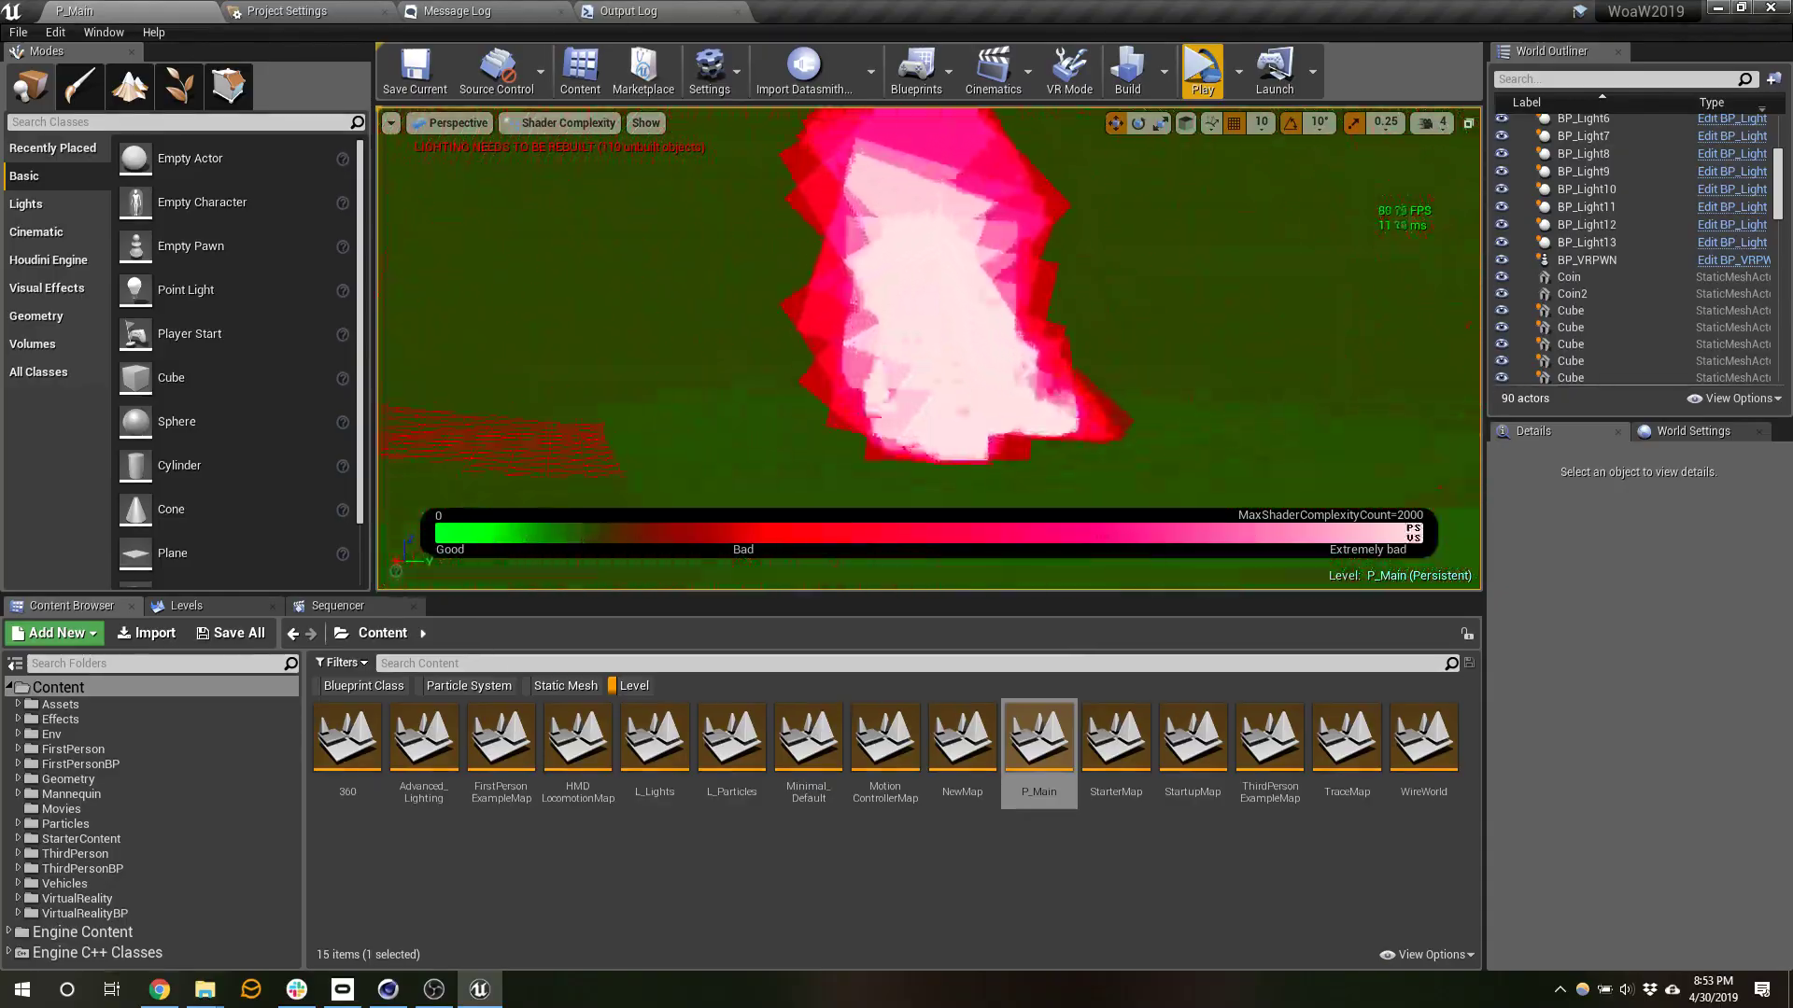
{"action": "mouse_move", "coordinate": [1238, 371]}
{"action": "right_mouse_down"}
{"action": "mouse_move", "coordinate": [1261, 370]}
{"action": "mouse_move", "coordinate": [1238, 371]}
{"action": "right_mouse_up"}
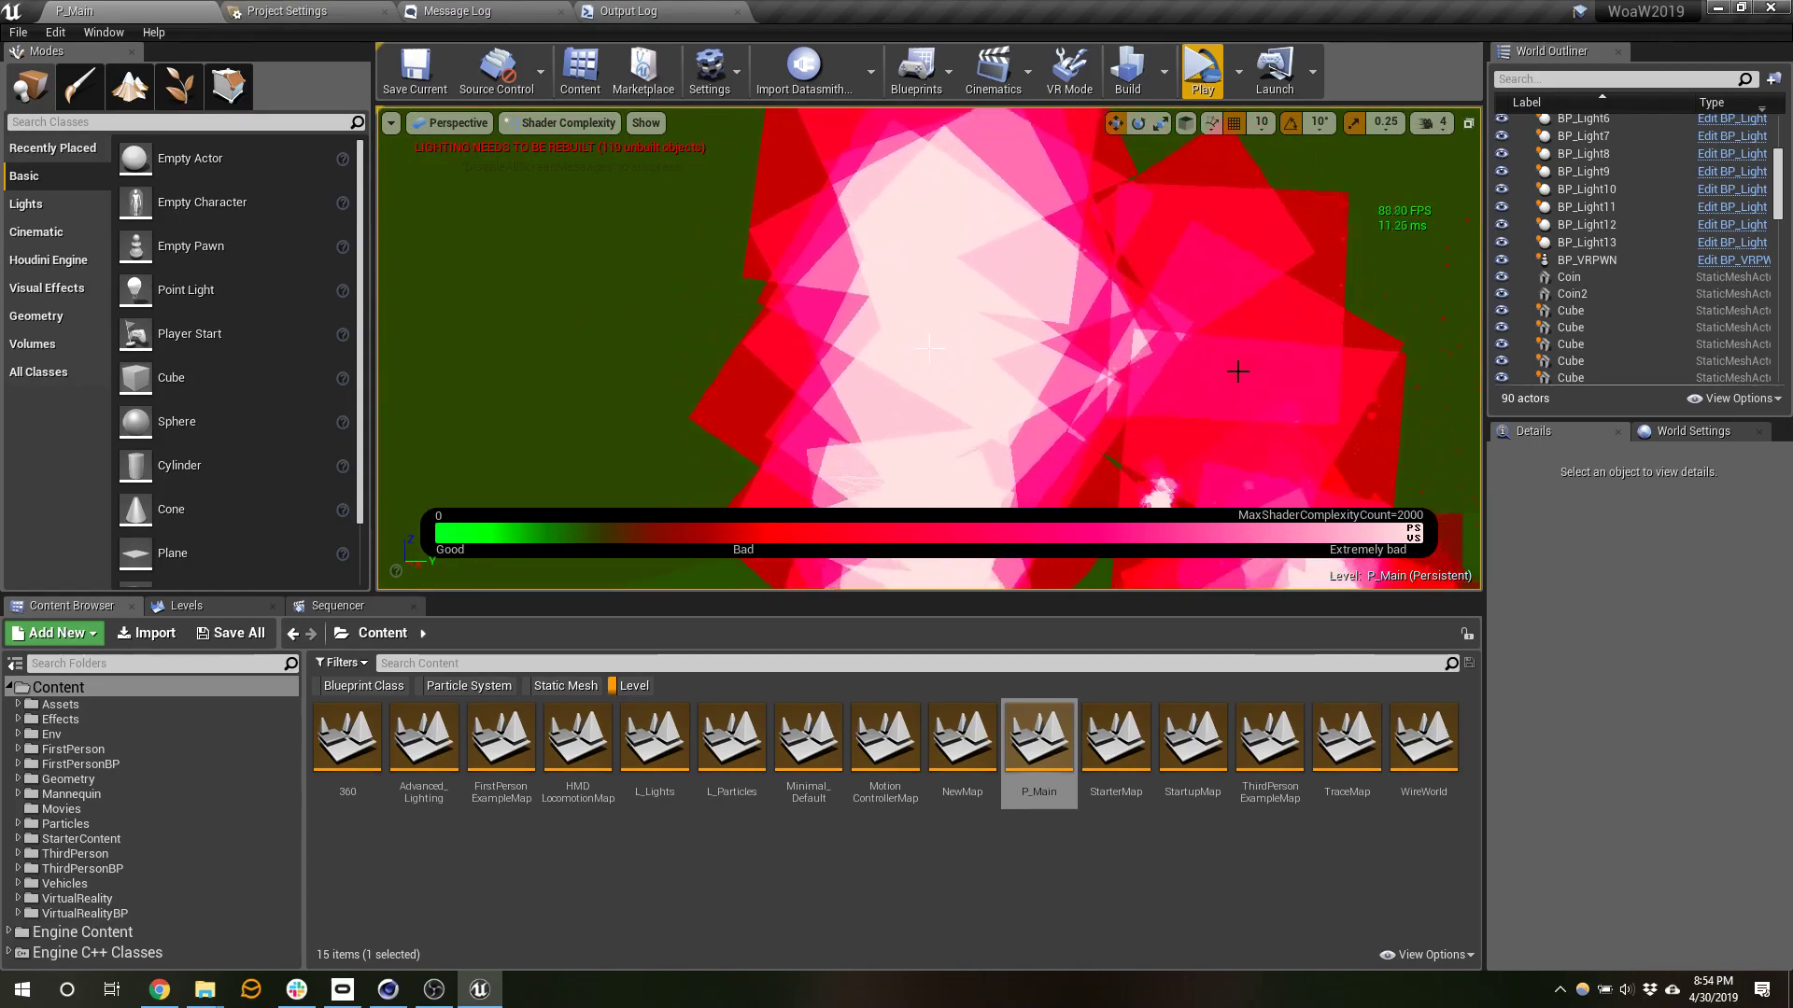
{"action": "key", "text": "s"}
{"action": "right_click_drag", "start_coordinate": [1238, 372], "coordinate": [1457, 381]}
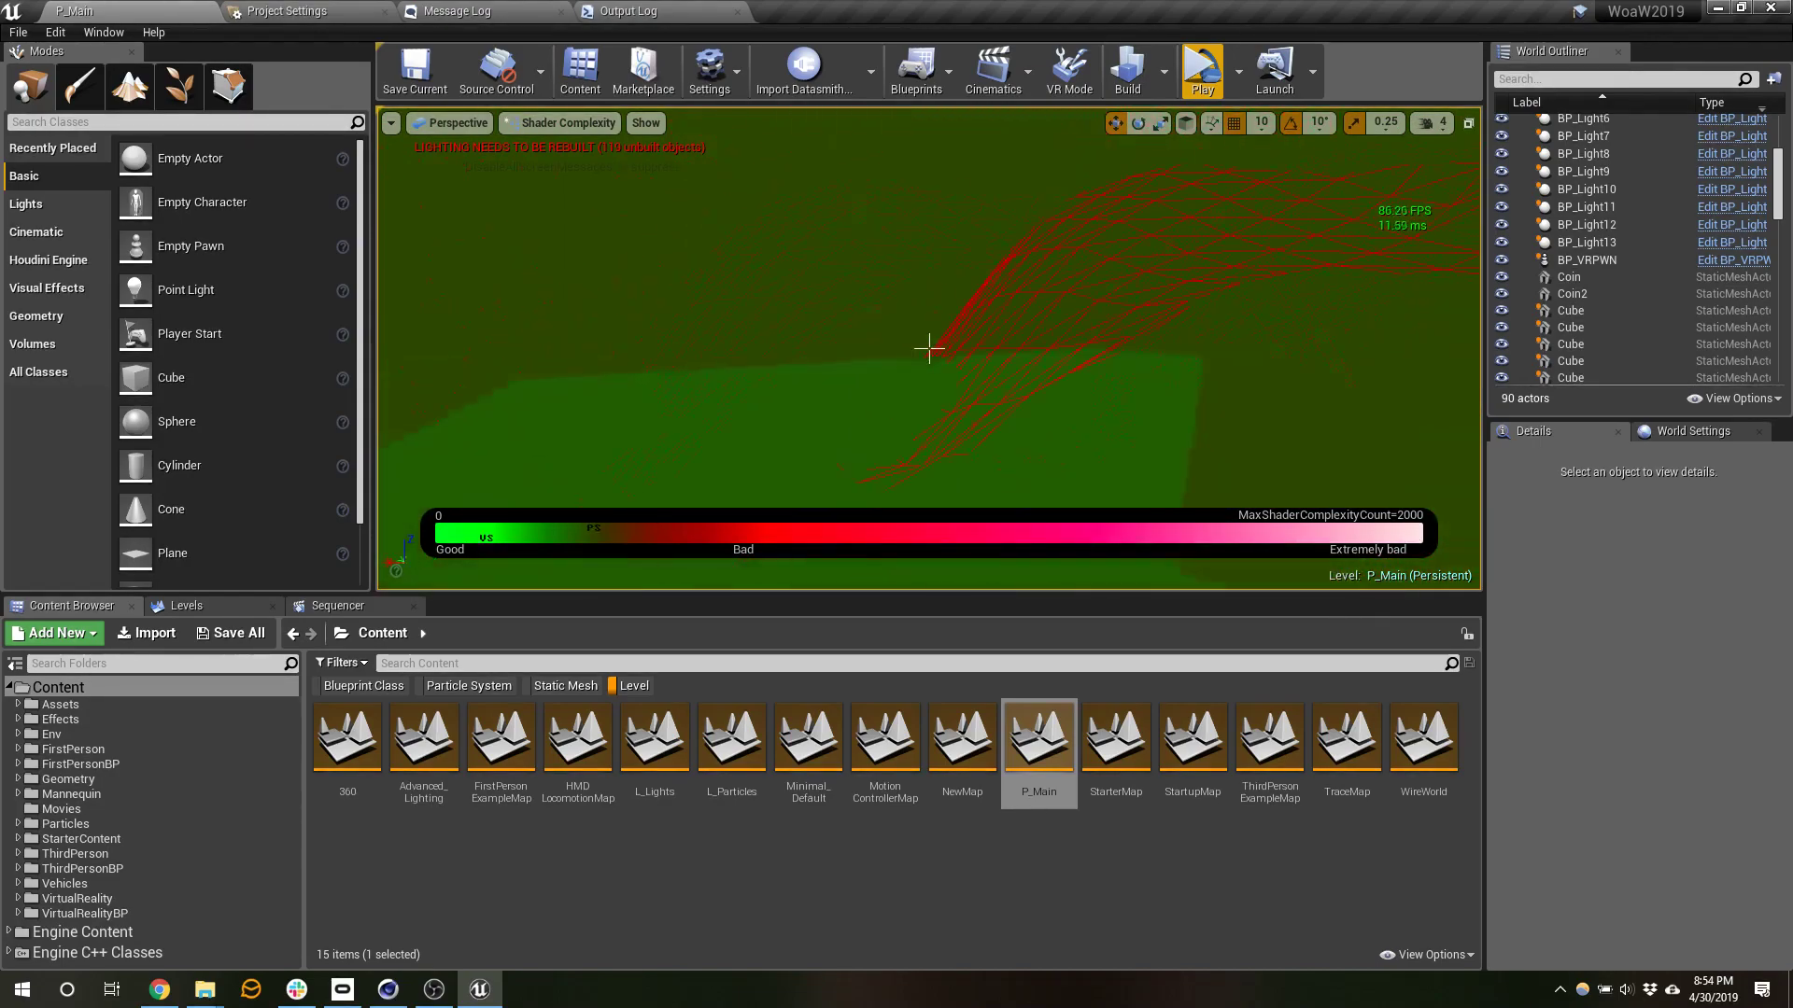
{"action": "right_click_drag", "start_coordinate": [929, 348], "coordinate": [1102, 331]}
{"action": "key", "text": "w"}
{"action": "key", "text": "w"}
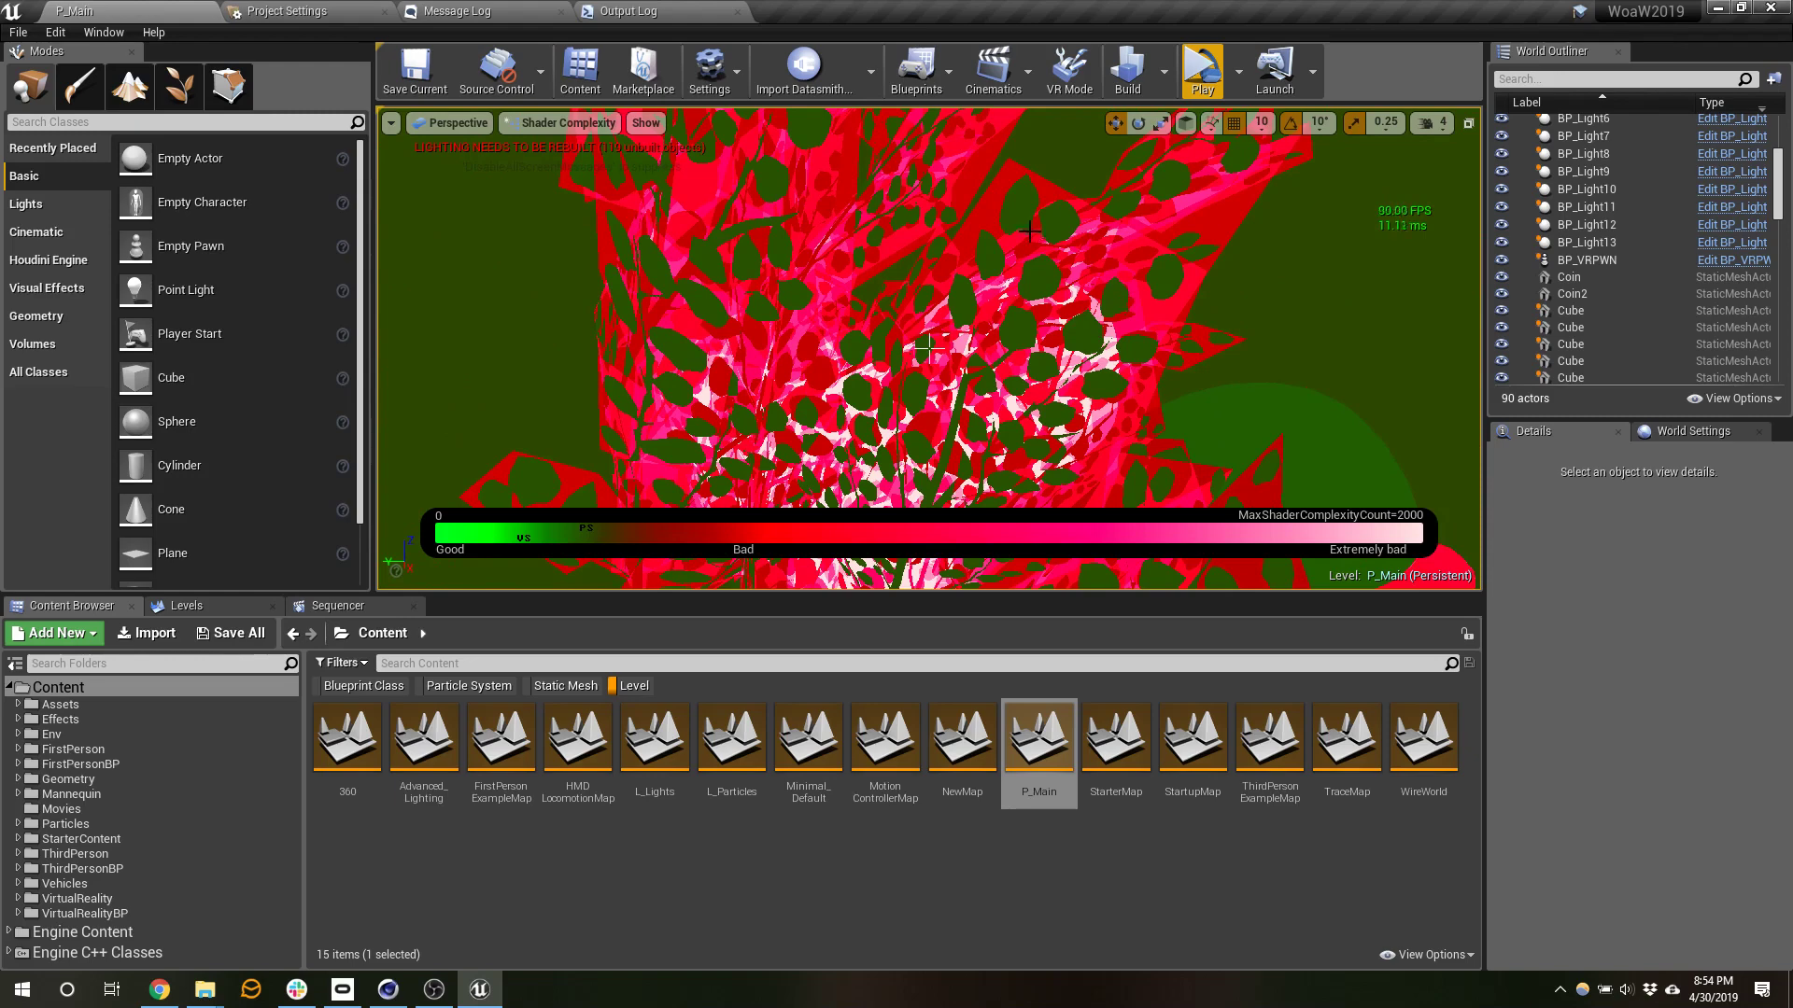
- Switch the viewport to the Quad Overdraw view mode and examine the overdraw on the foliage and the dome mesh
{"action": "left_click", "coordinate": [528, 124]}
{"action": "mouse_move", "coordinate": [619, 327]}
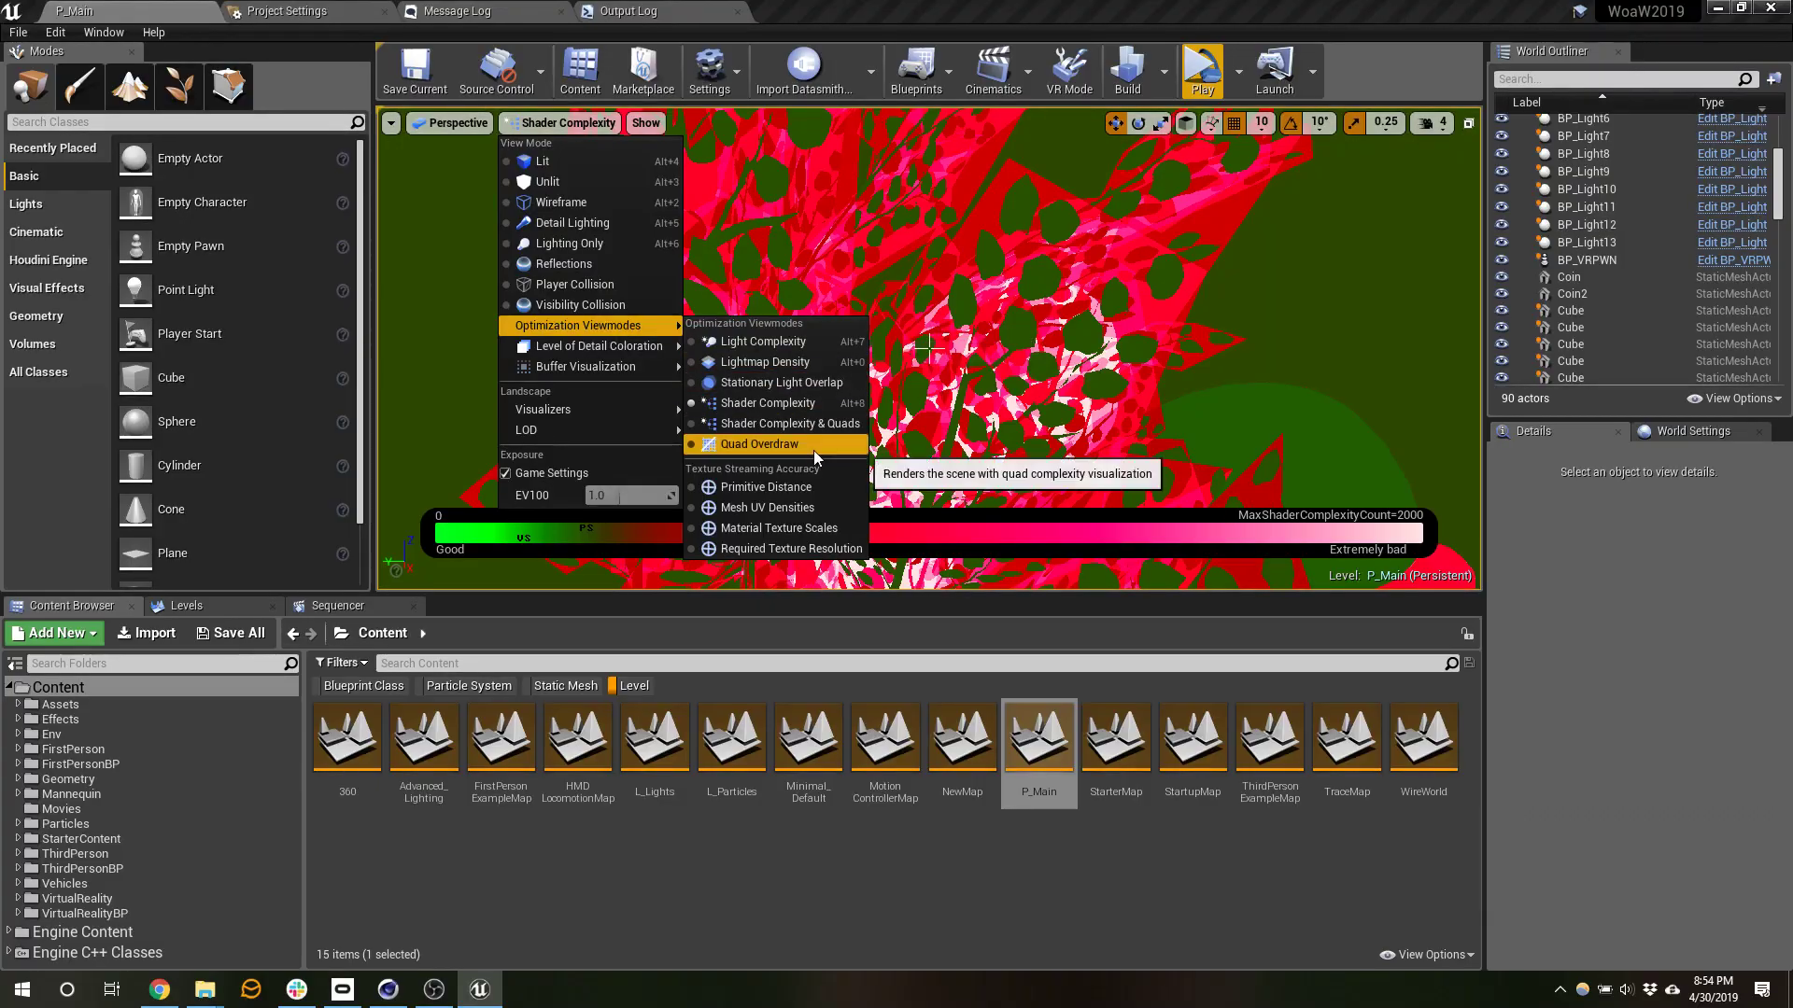
{"action": "left_click", "coordinate": [766, 444]}
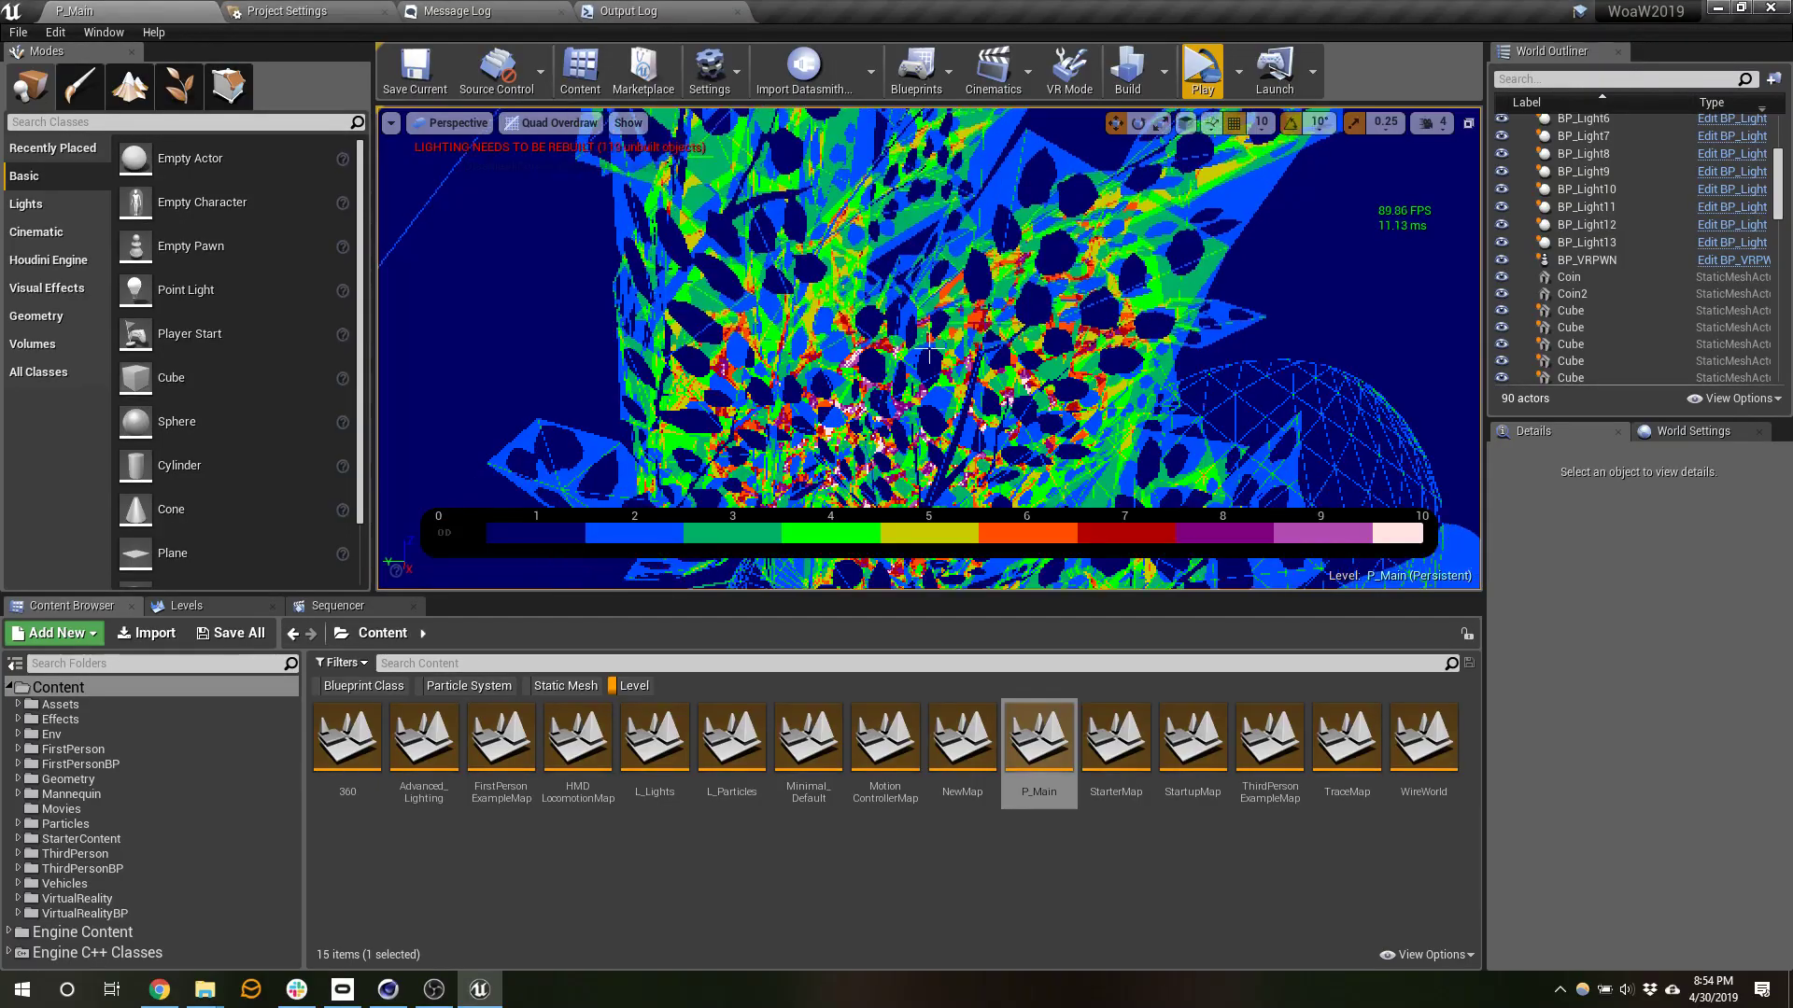
{"action": "key", "text": "w"}
{"action": "right_click_drag", "start_coordinate": [929, 348], "coordinate": [929, 348]}
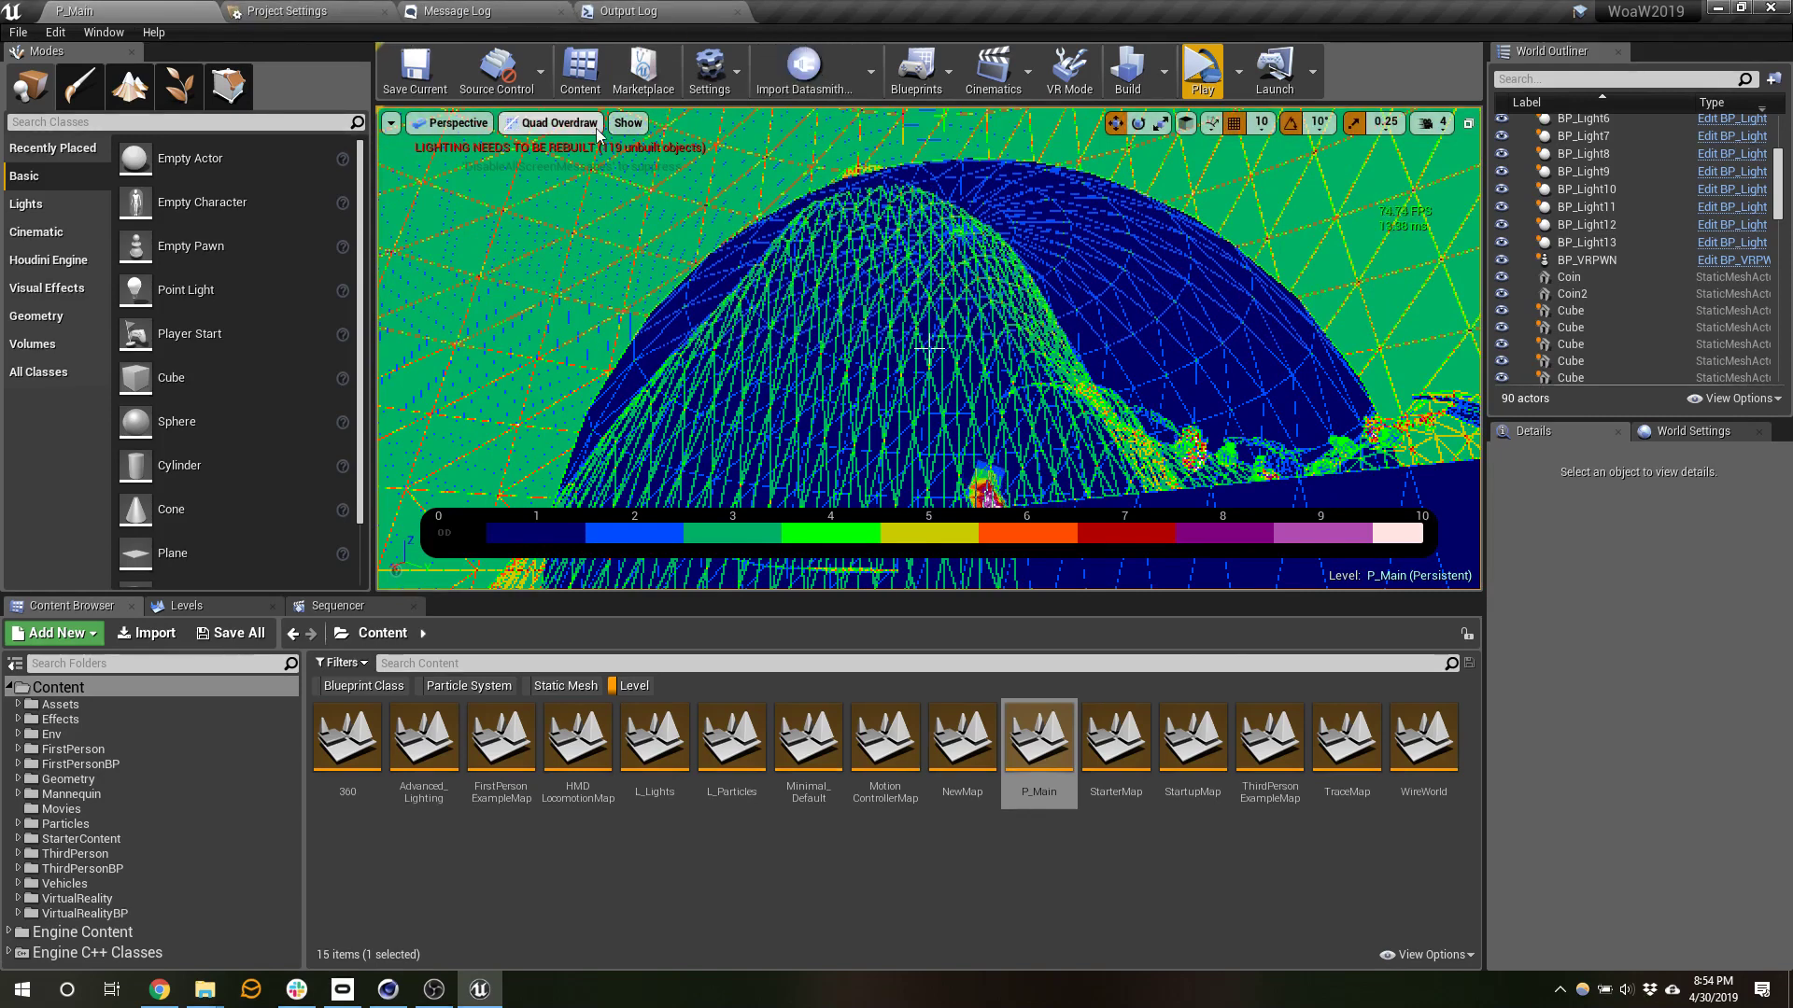
- Show the Buffer Visualization Overview in the viewport, and enlarge the viewport's height against the Content Browser
{"action": "left_click", "coordinate": [558, 122]}
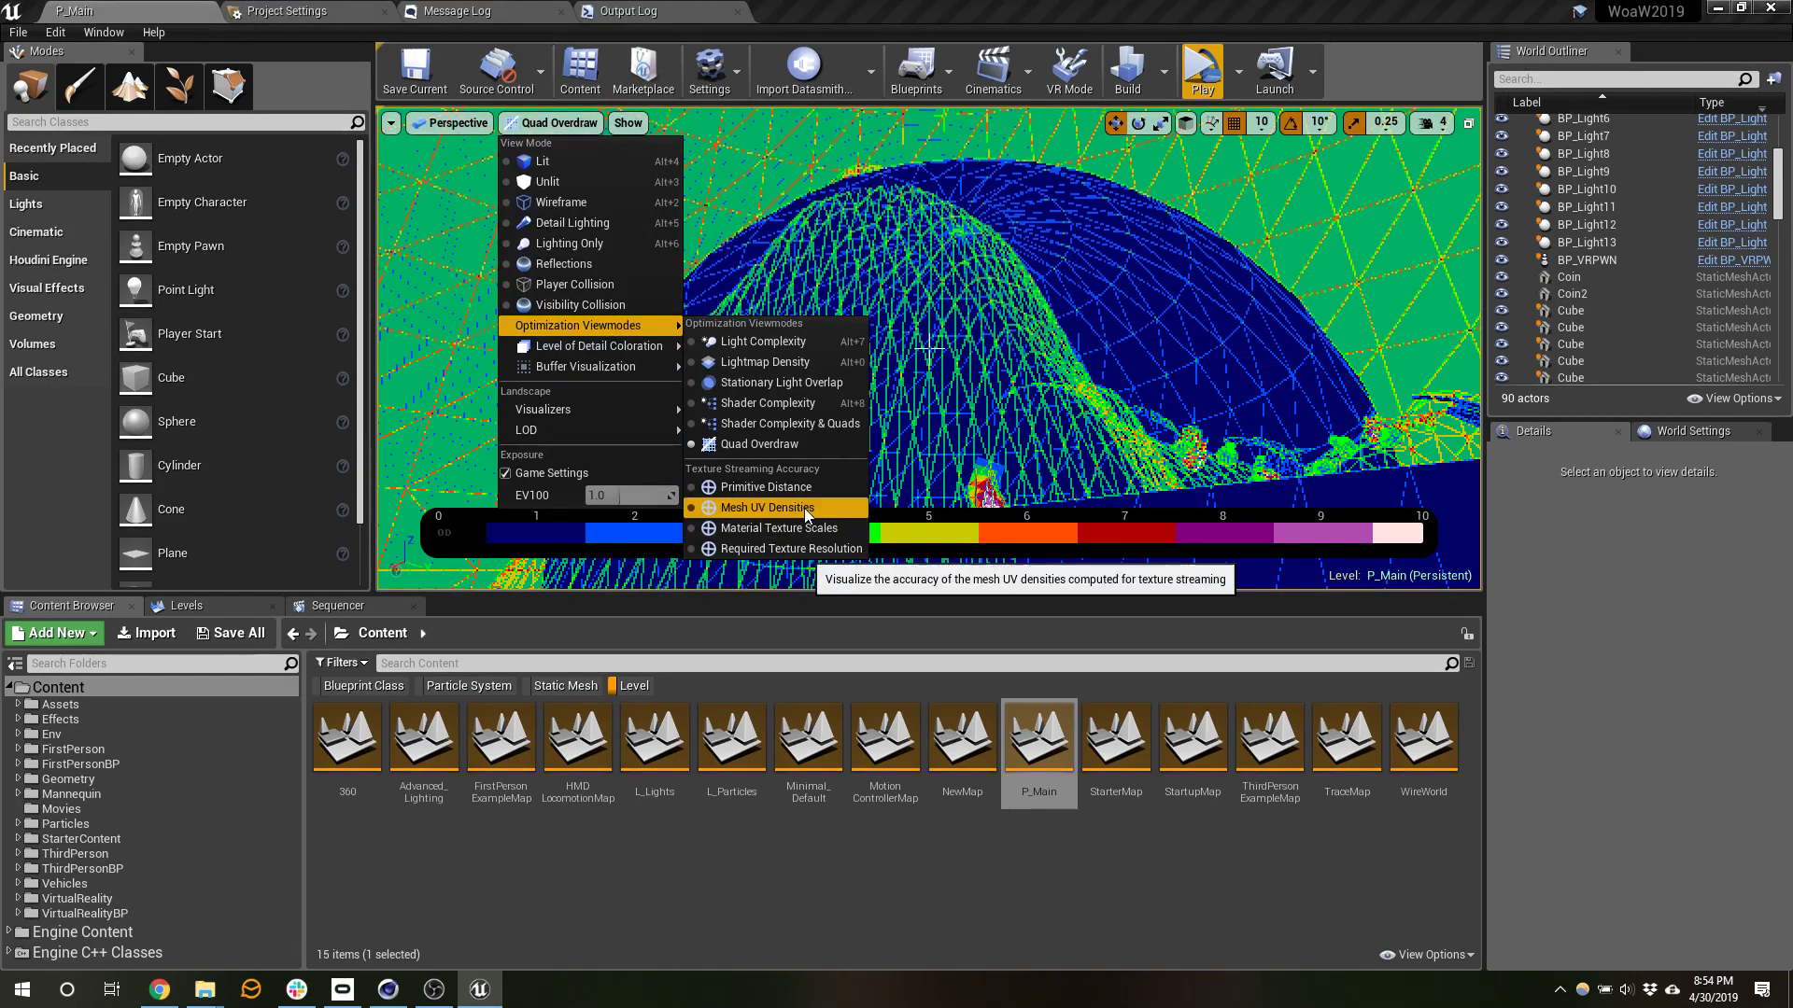
{"action": "mouse_move", "coordinate": [606, 355]}
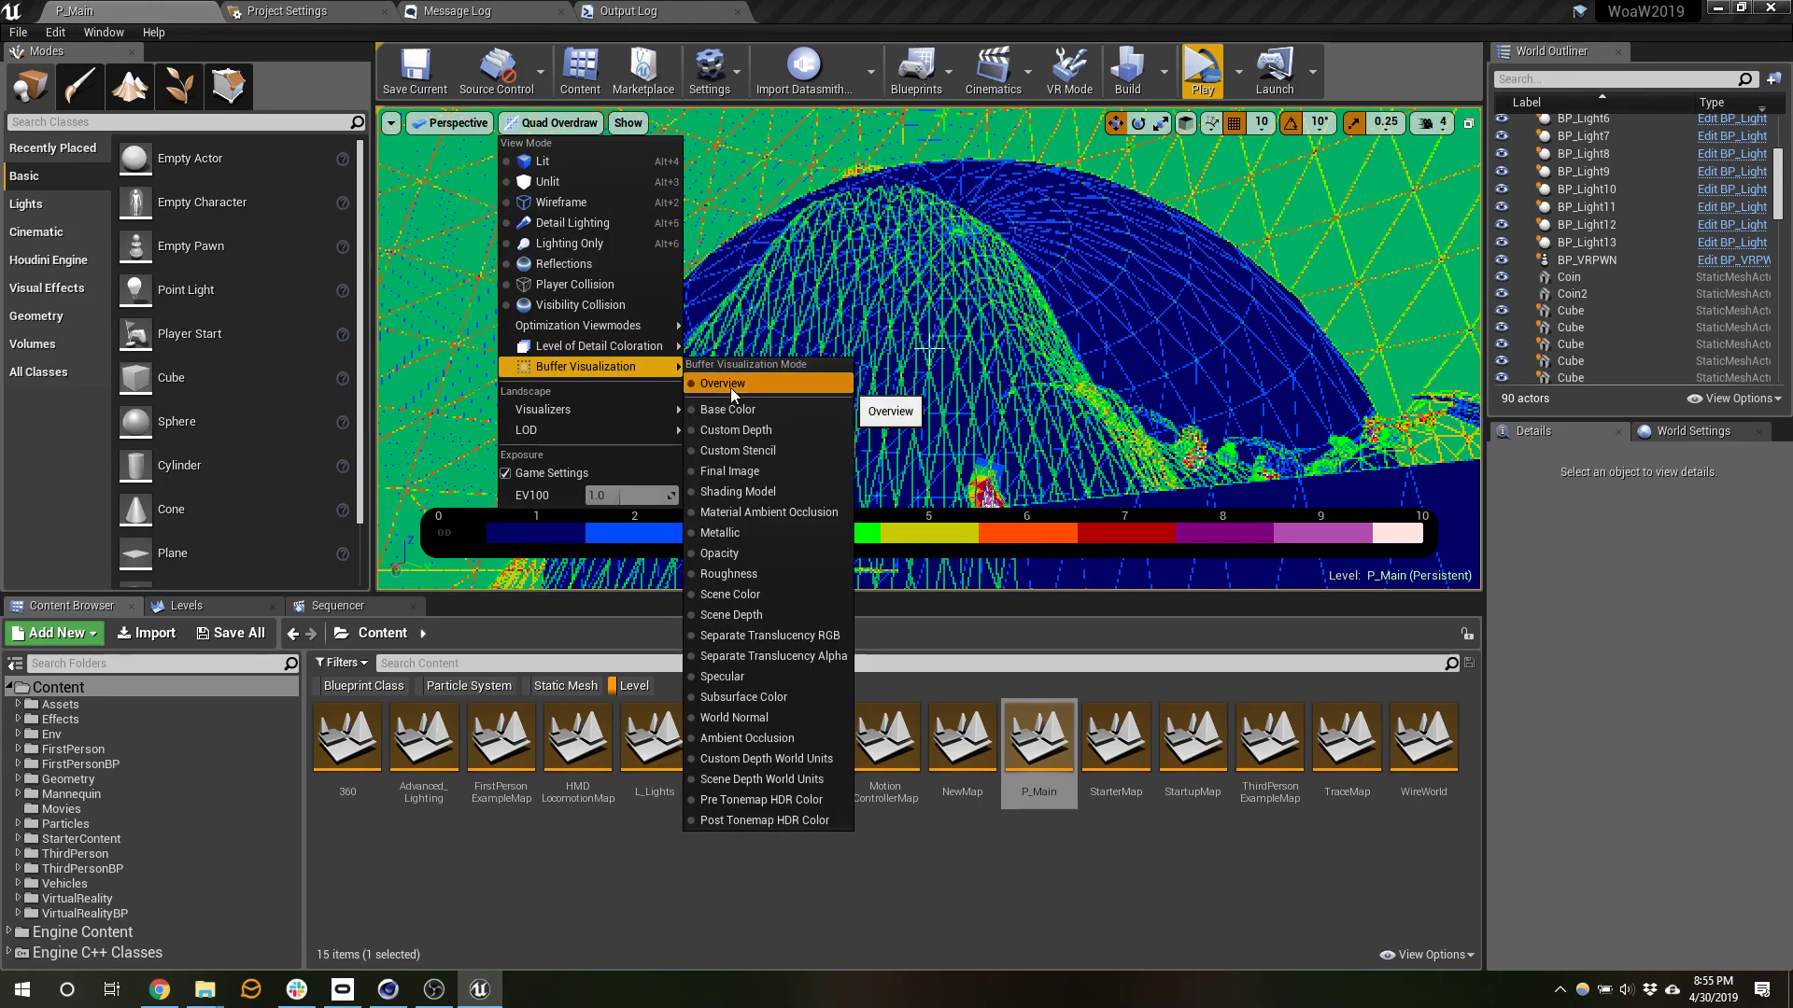
{"action": "left_click", "coordinate": [730, 387]}
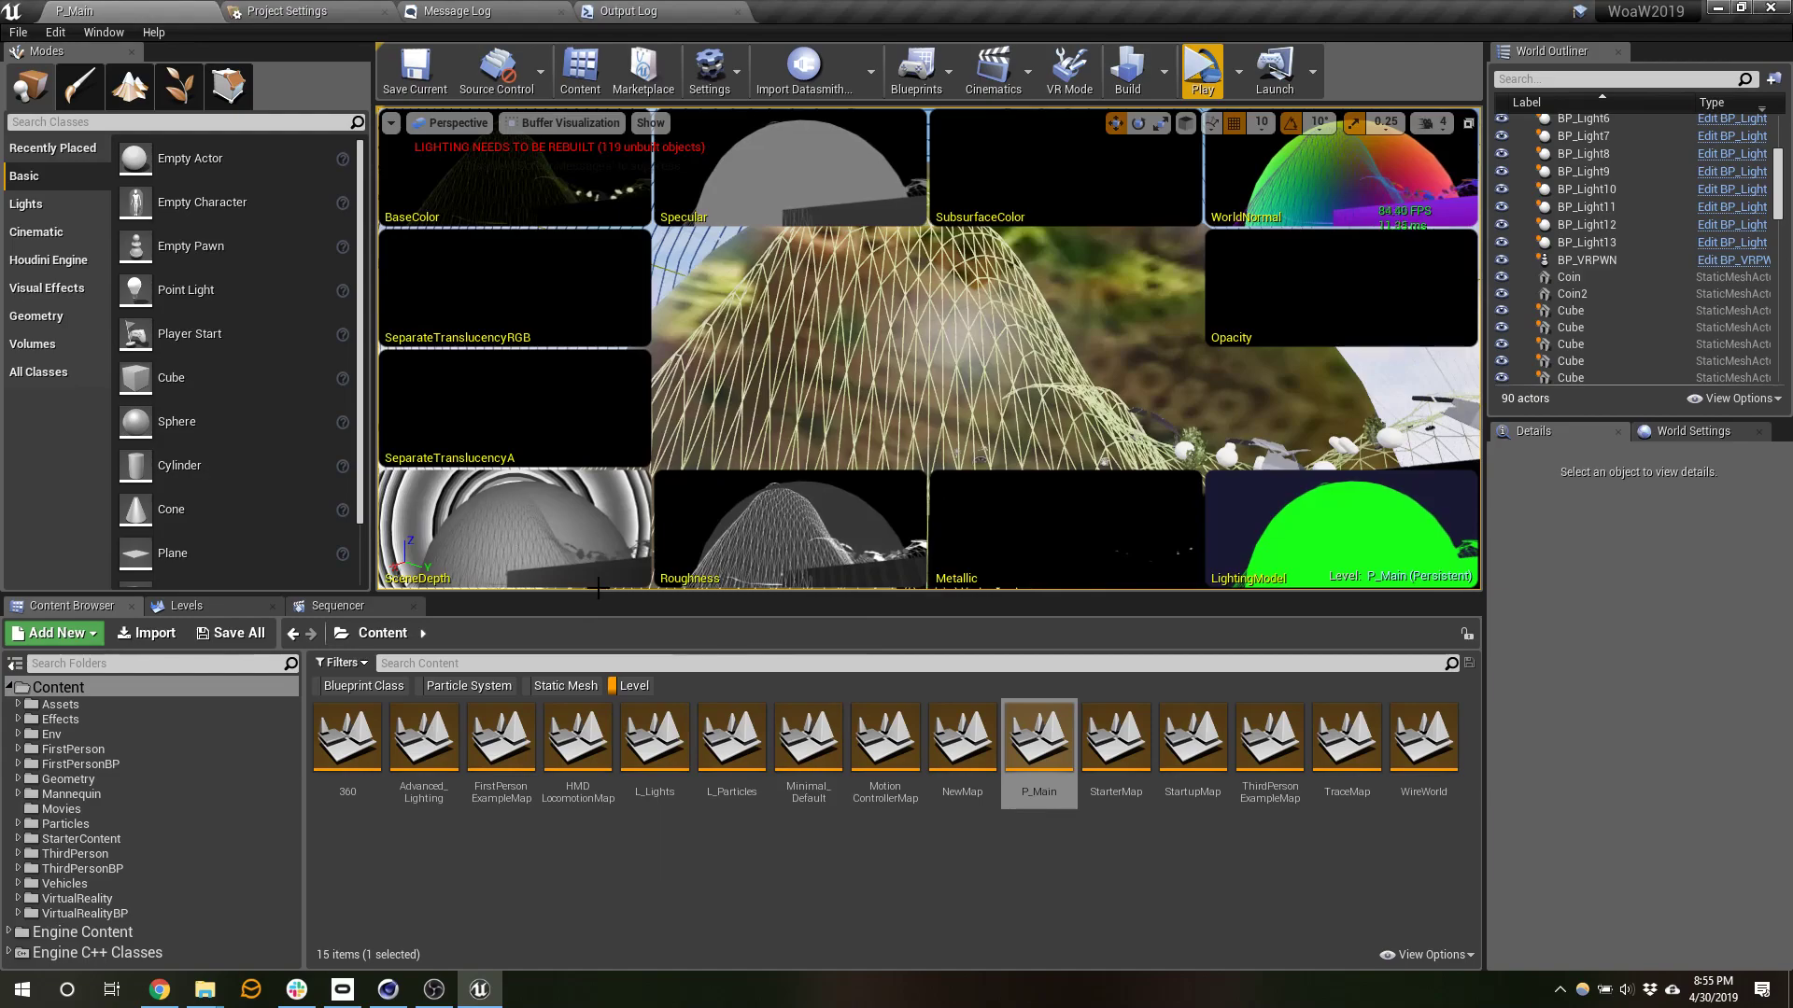
{"action": "left_click_drag", "start_coordinate": [596, 598], "coordinate": [596, 605]}
{"action": "left_click_drag", "start_coordinate": [567, 760], "coordinate": [567, 794]}
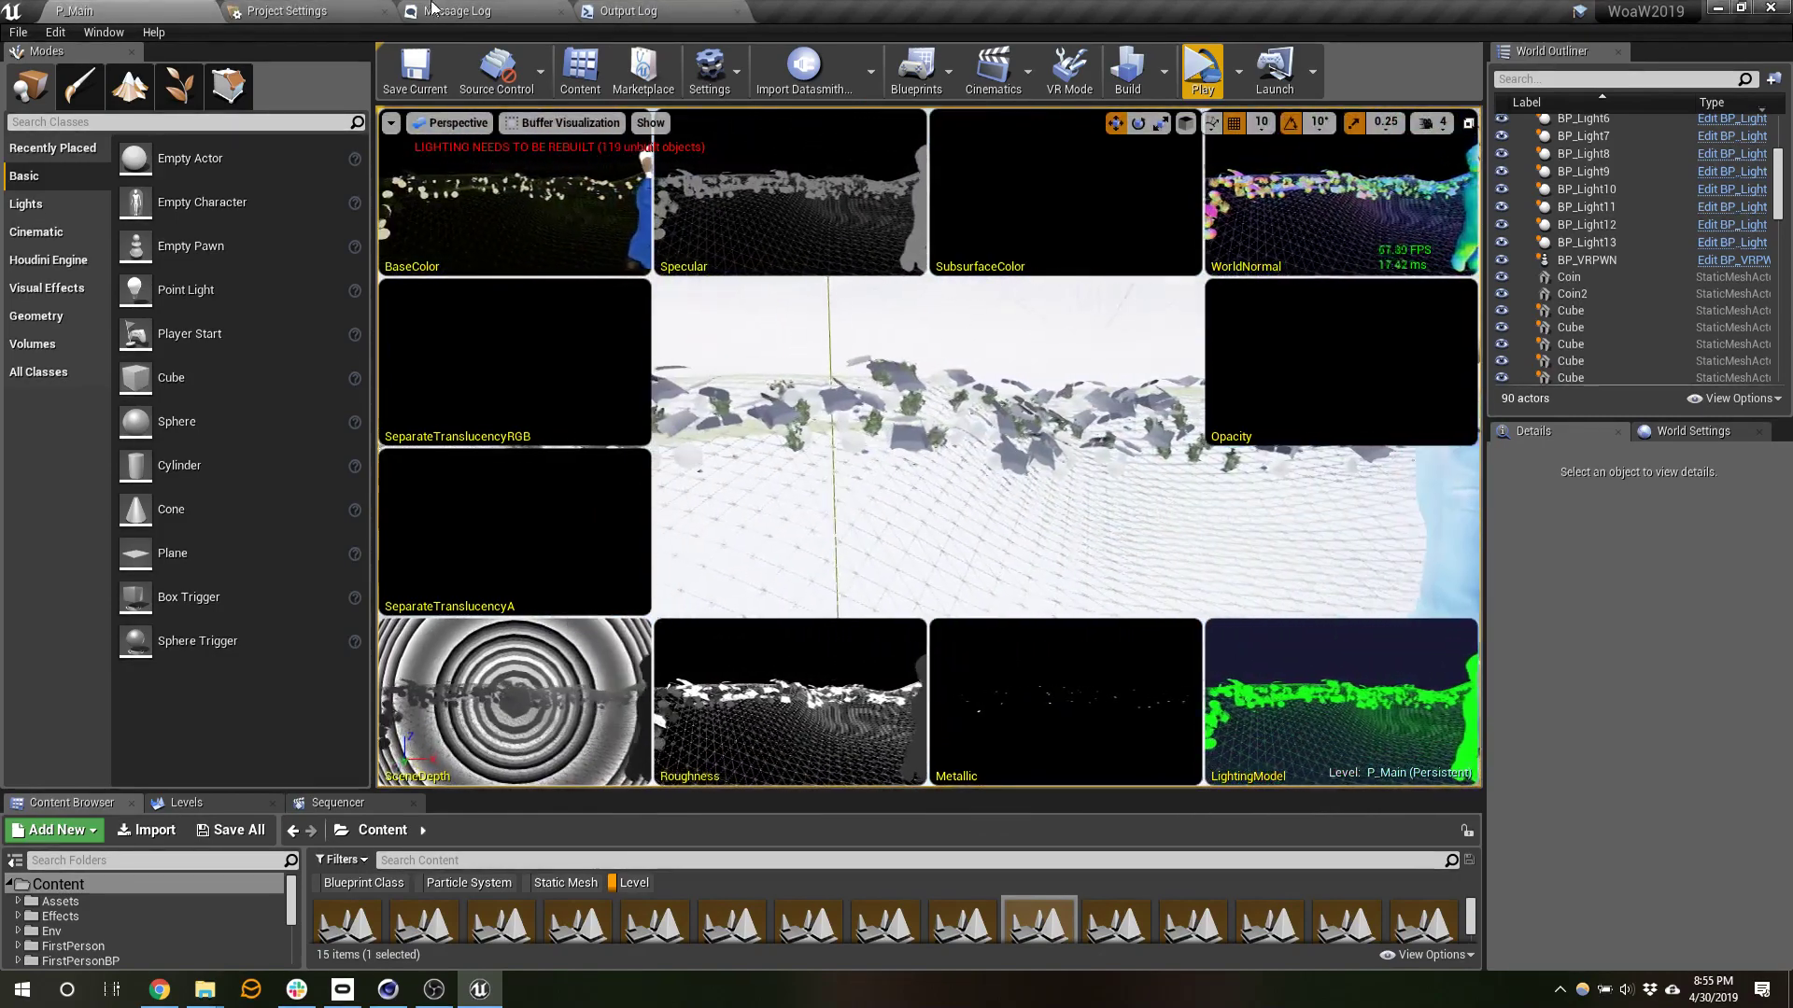
- Check the Framerate section of the Project Settings and return to the P_Main level
{"action": "left_click", "coordinate": [287, 10]}
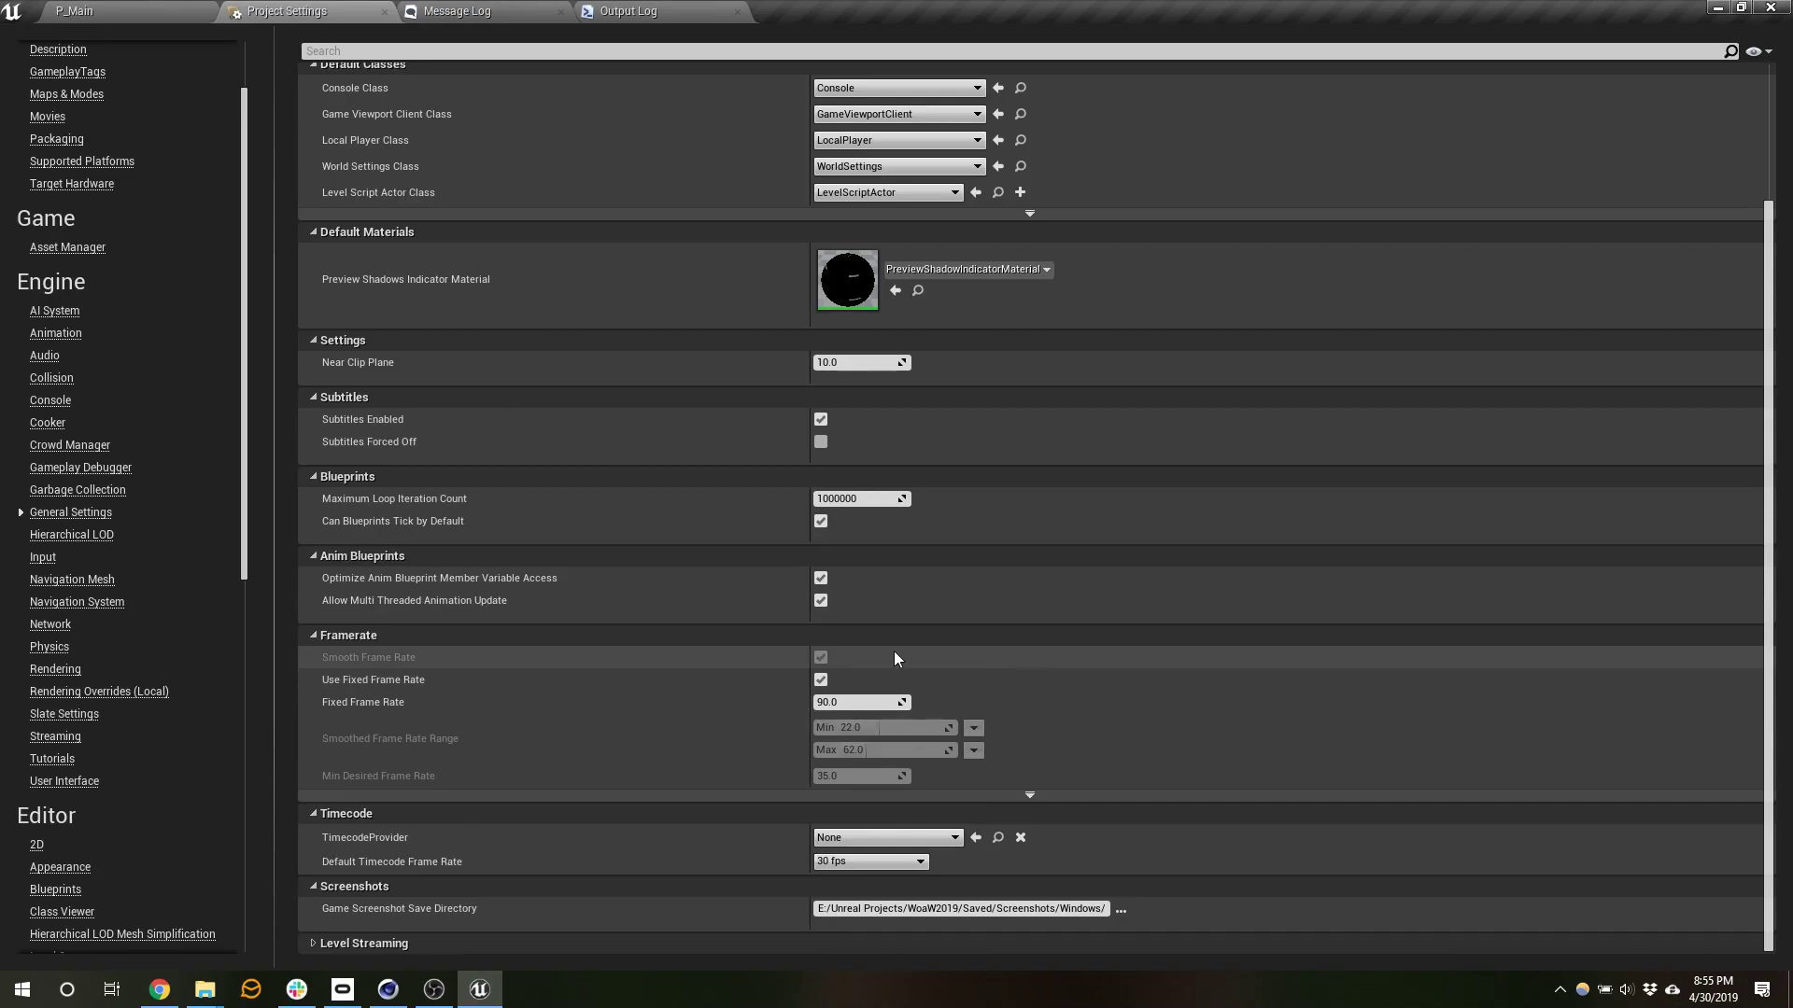
{"action": "left_click", "coordinate": [149, 10]}
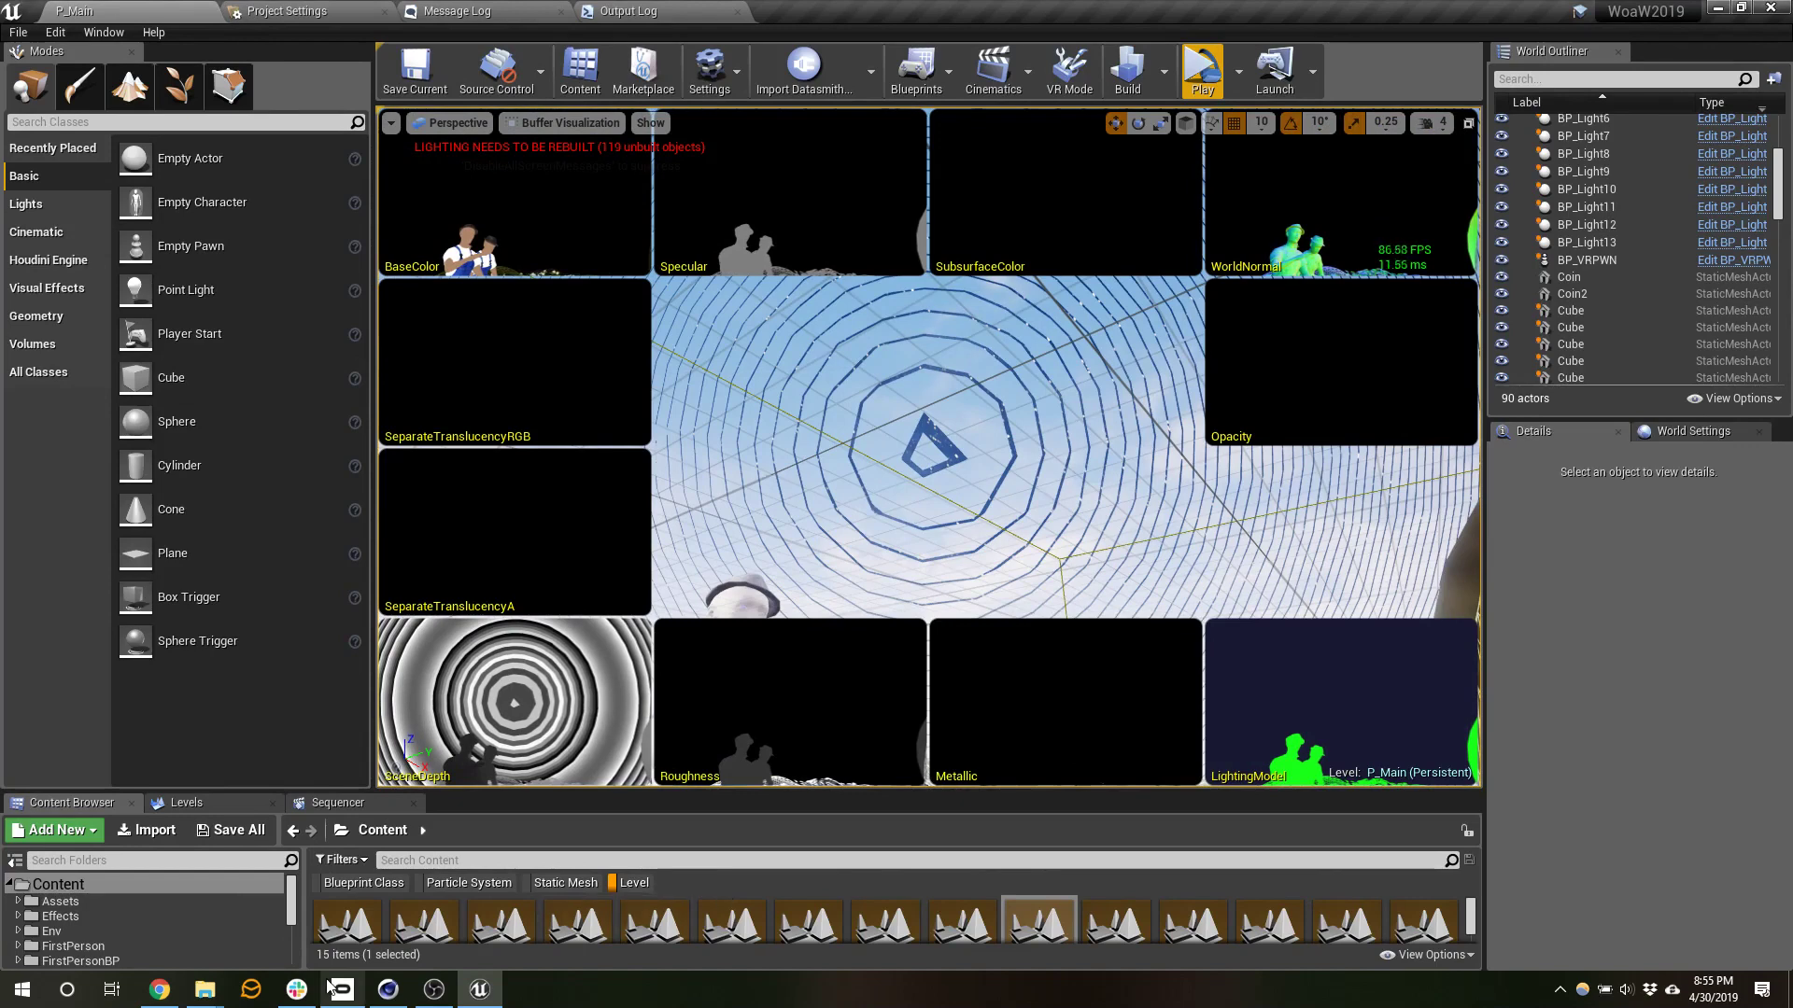
- Switch to Cinema 4D and start an FBX export of the "Worlds on a Wire" text
{"action": "mouse_move", "coordinate": [389, 990]}
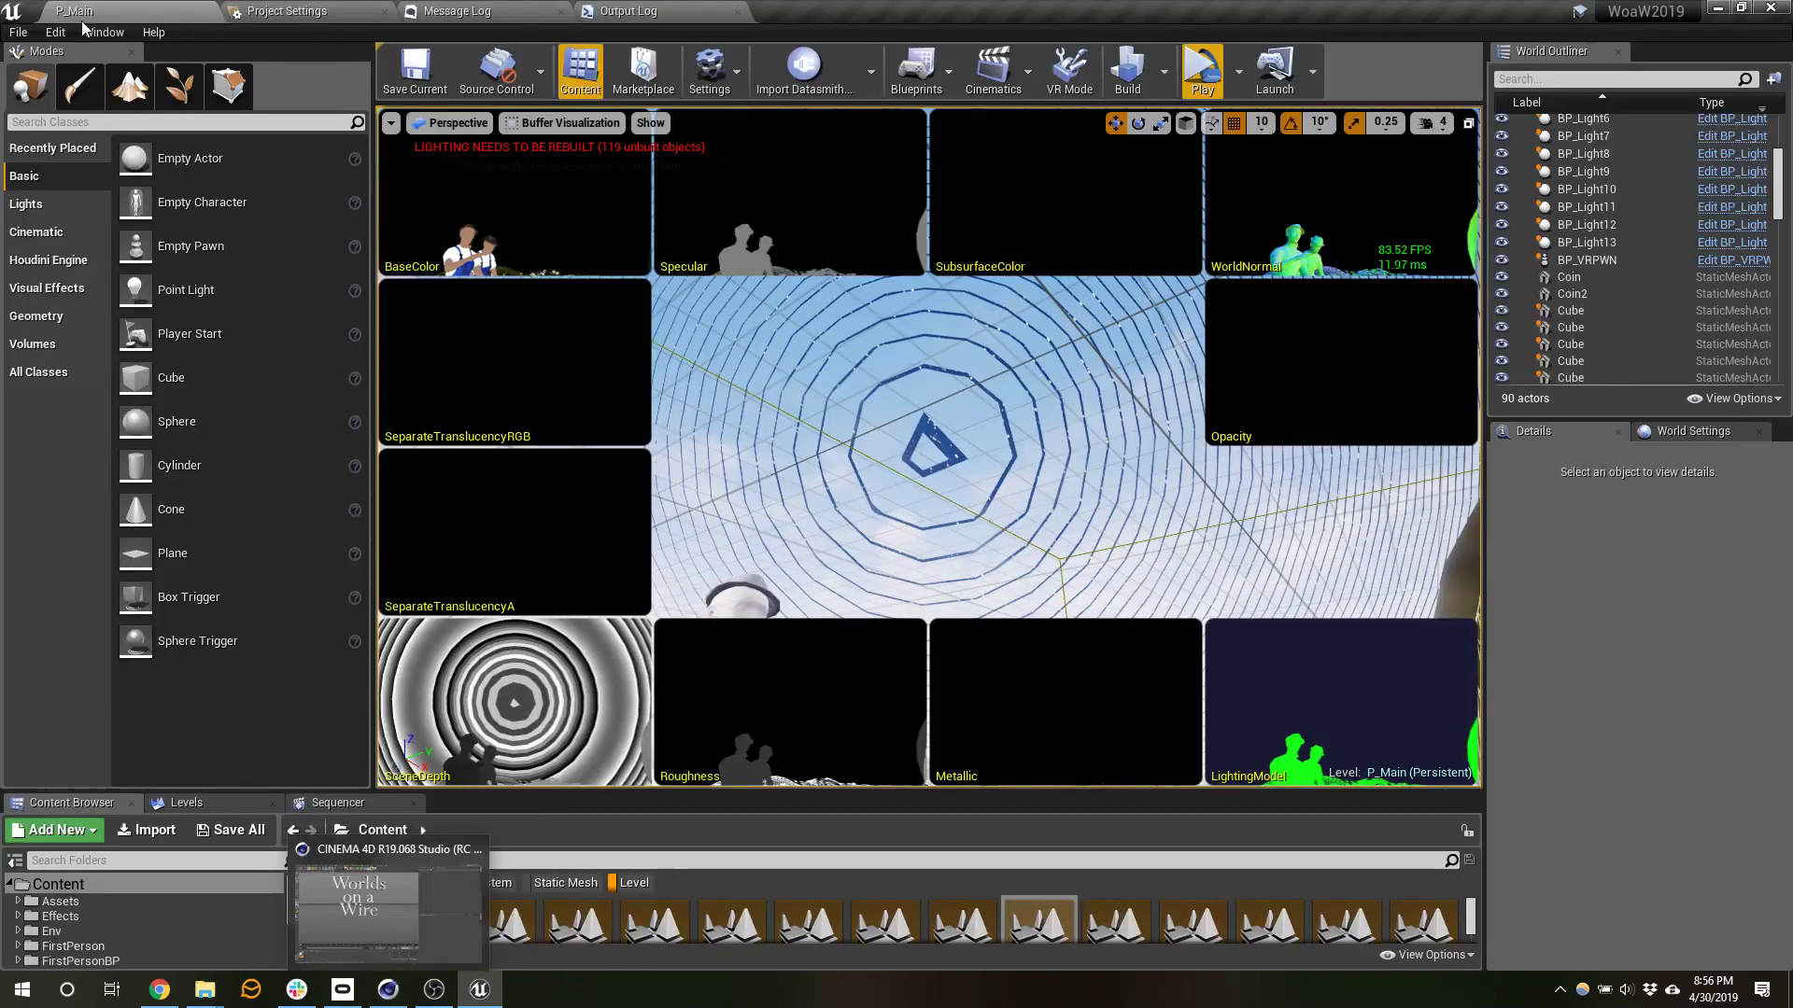
{"action": "left_click", "coordinate": [388, 990]}
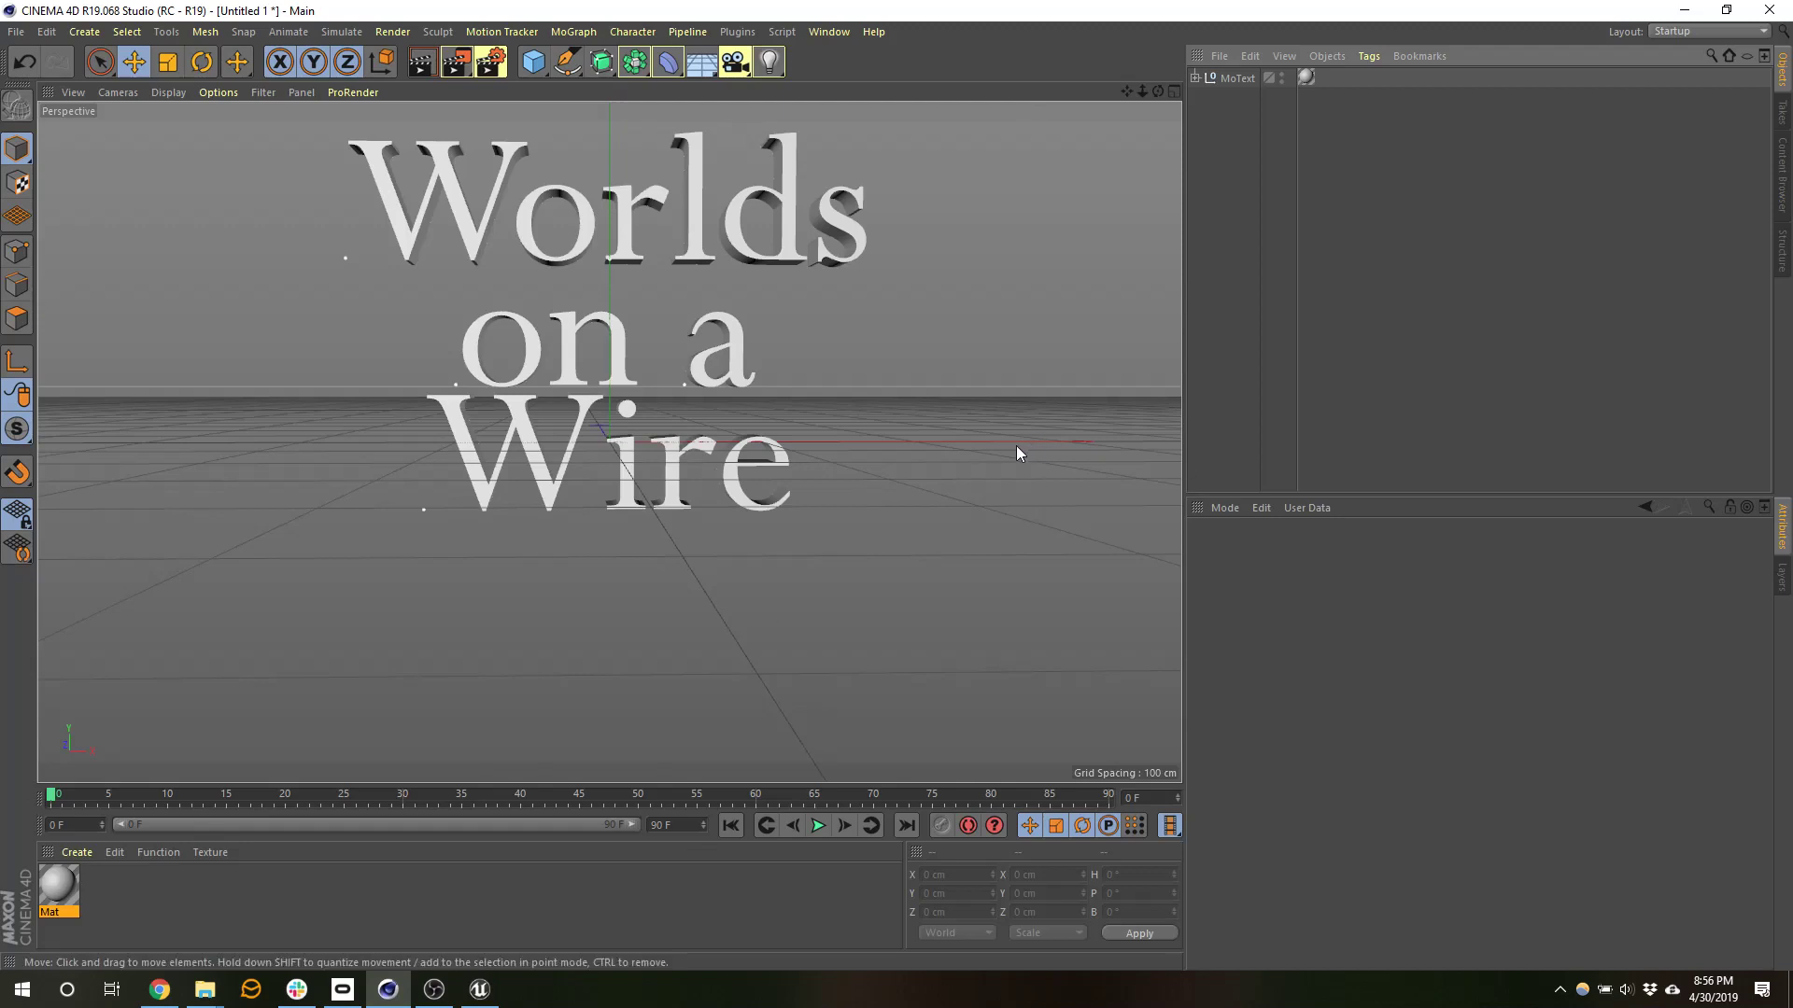
{"action": "left_click", "coordinate": [15, 32]}
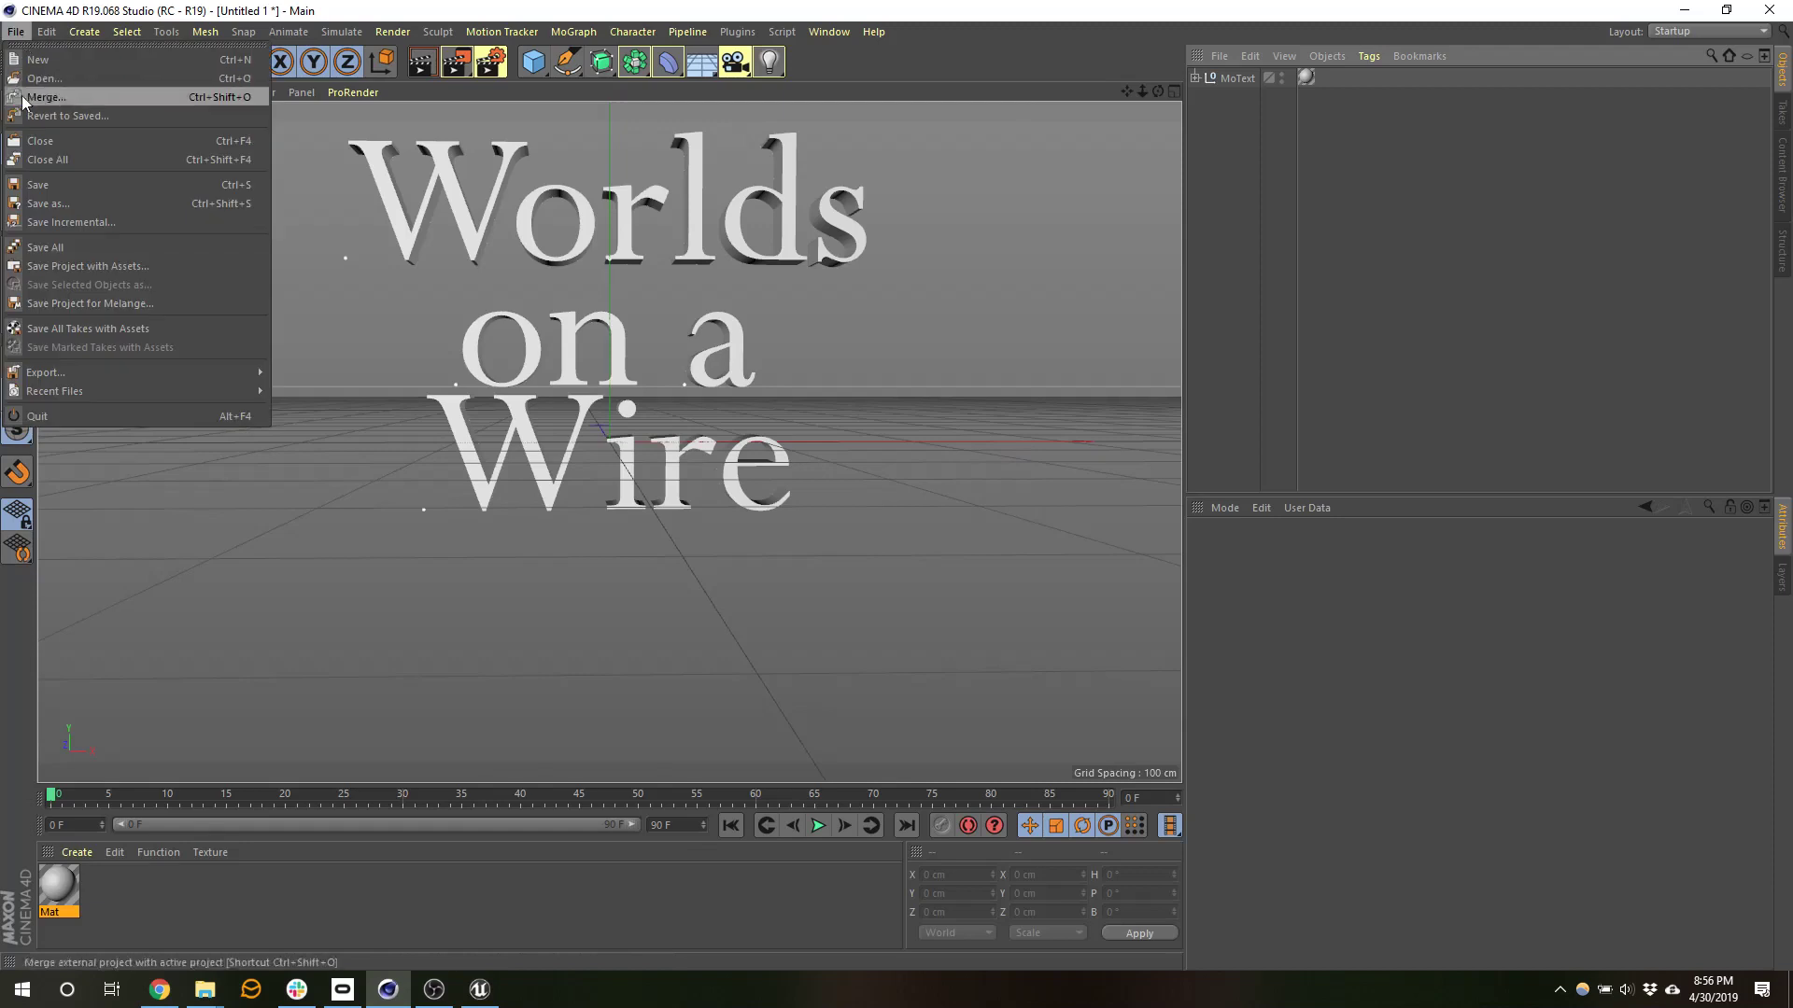
{"action": "mouse_move", "coordinate": [79, 385]}
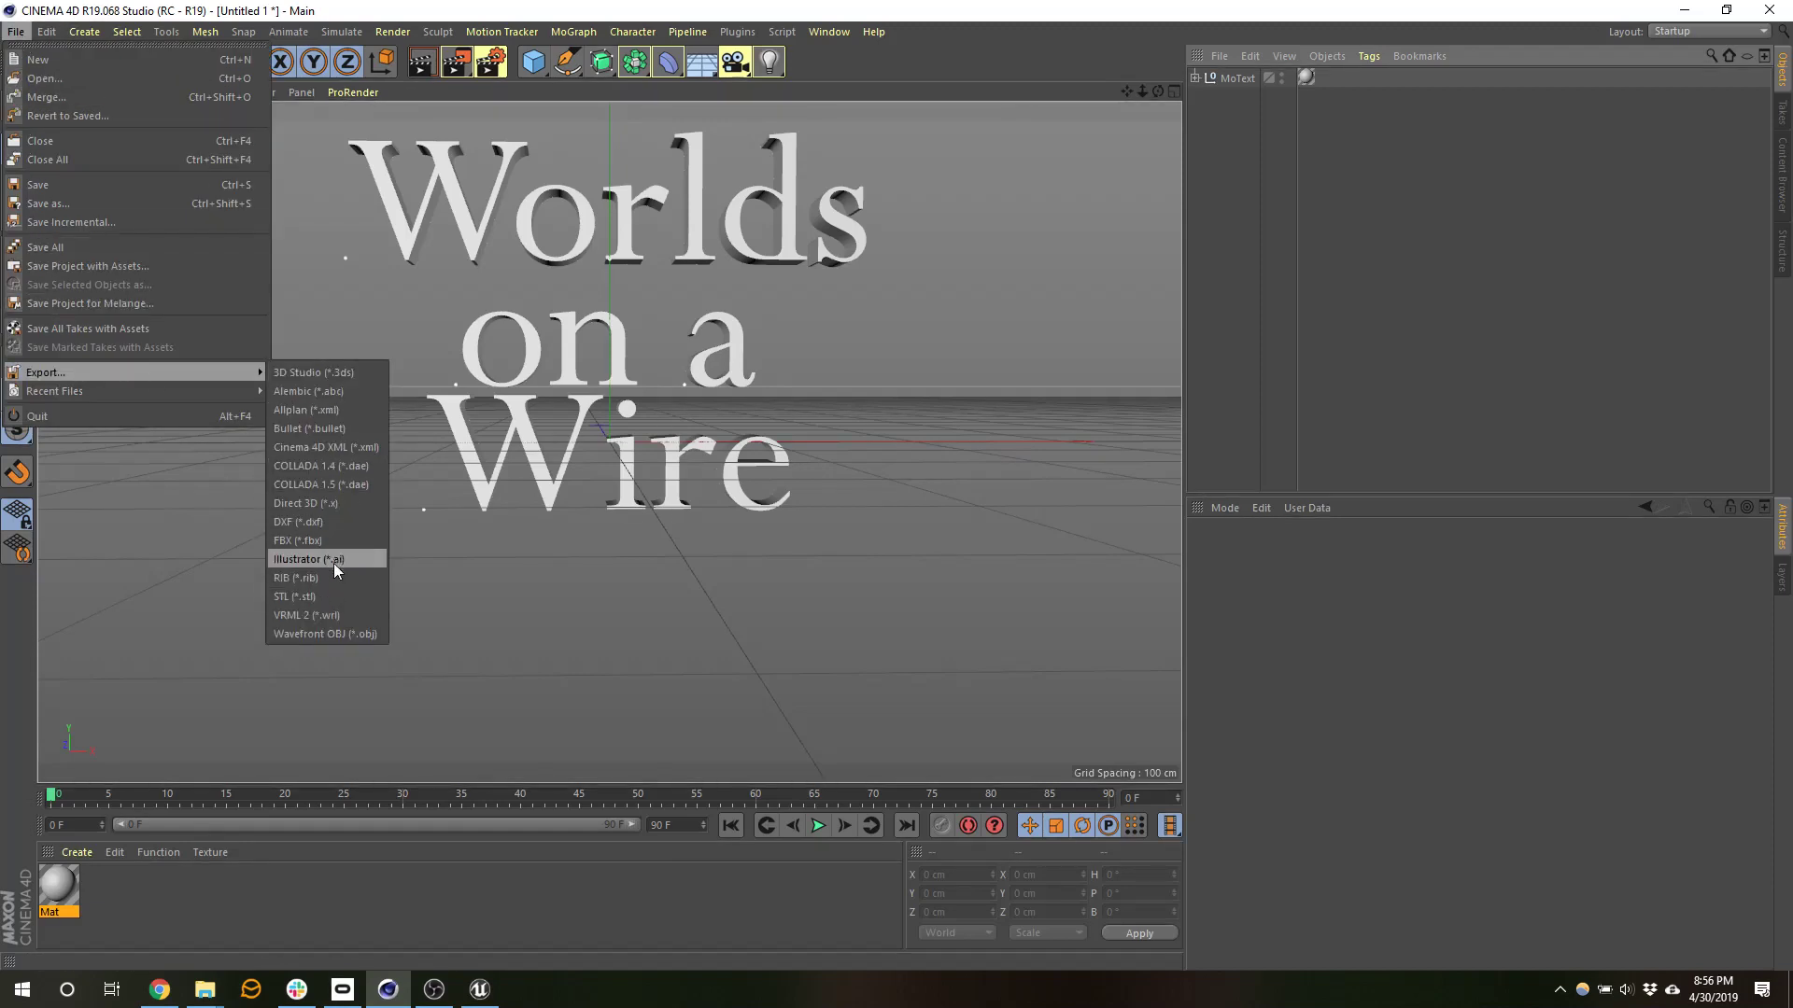
{"action": "left_click", "coordinate": [333, 539]}
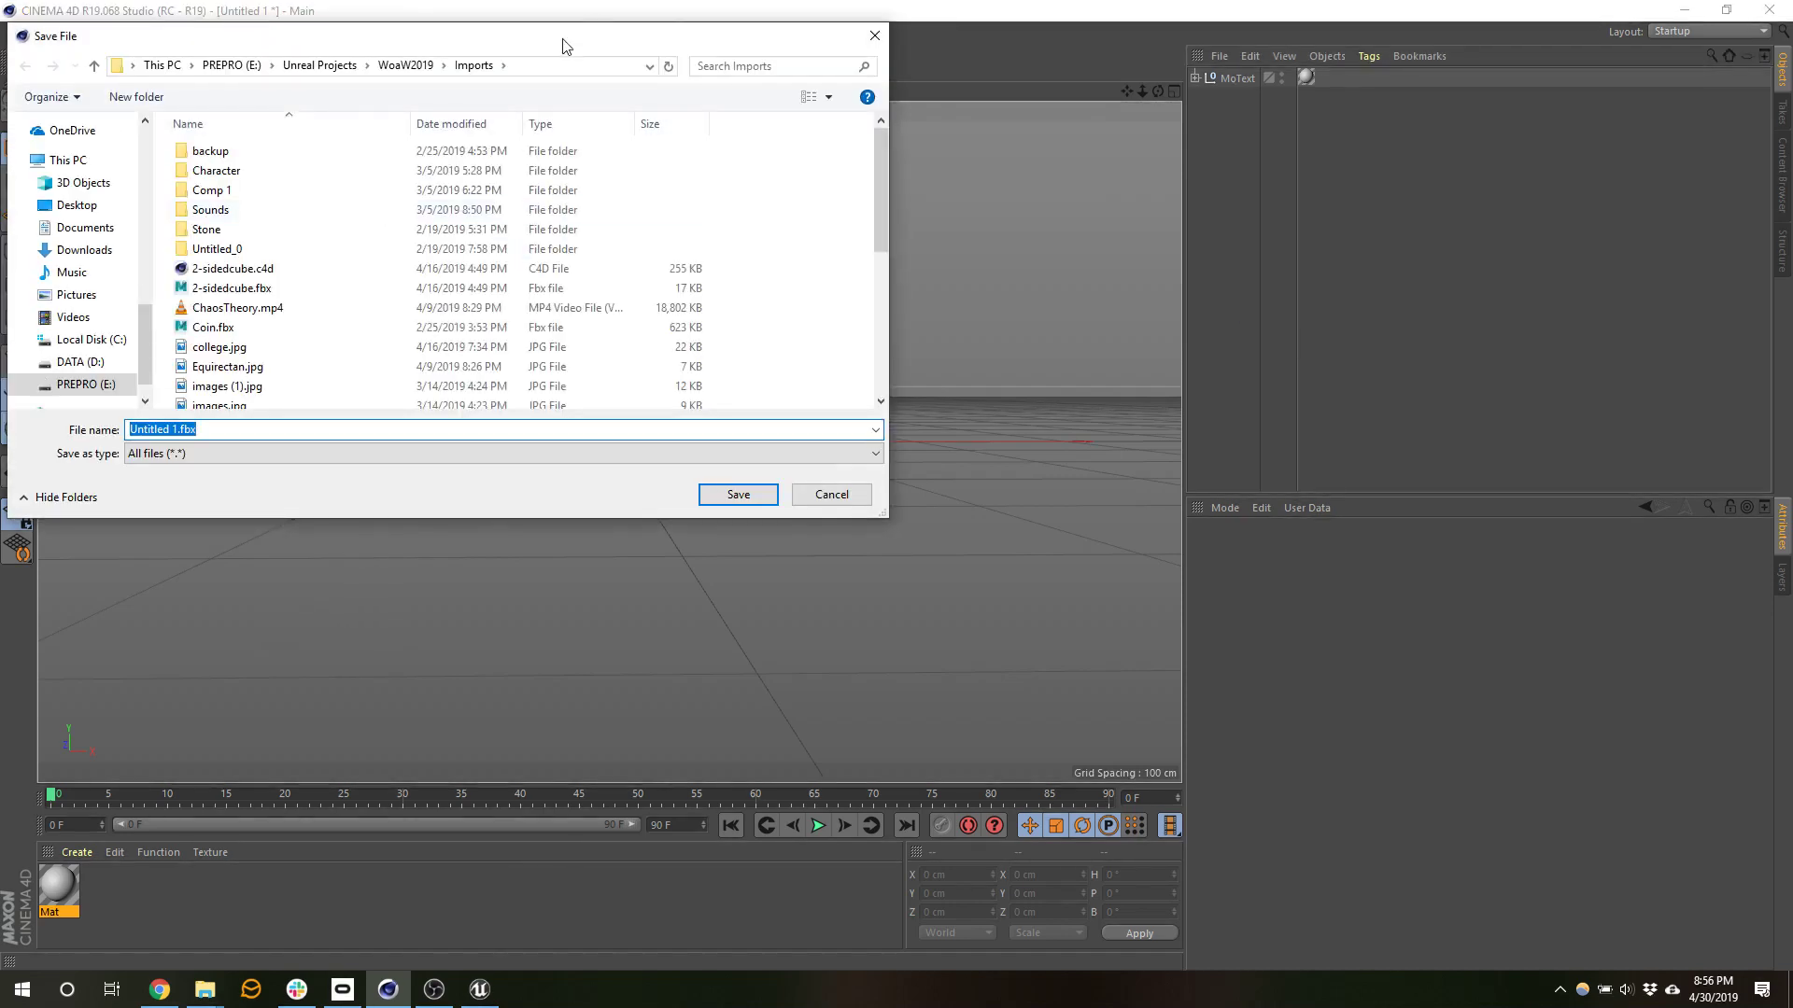
- Save the FBX export to the Desktop as WoaWLogo, accepting the existing export settings with FBX version 7.5 (2016)
{"action": "left_click", "coordinate": [141, 432]}
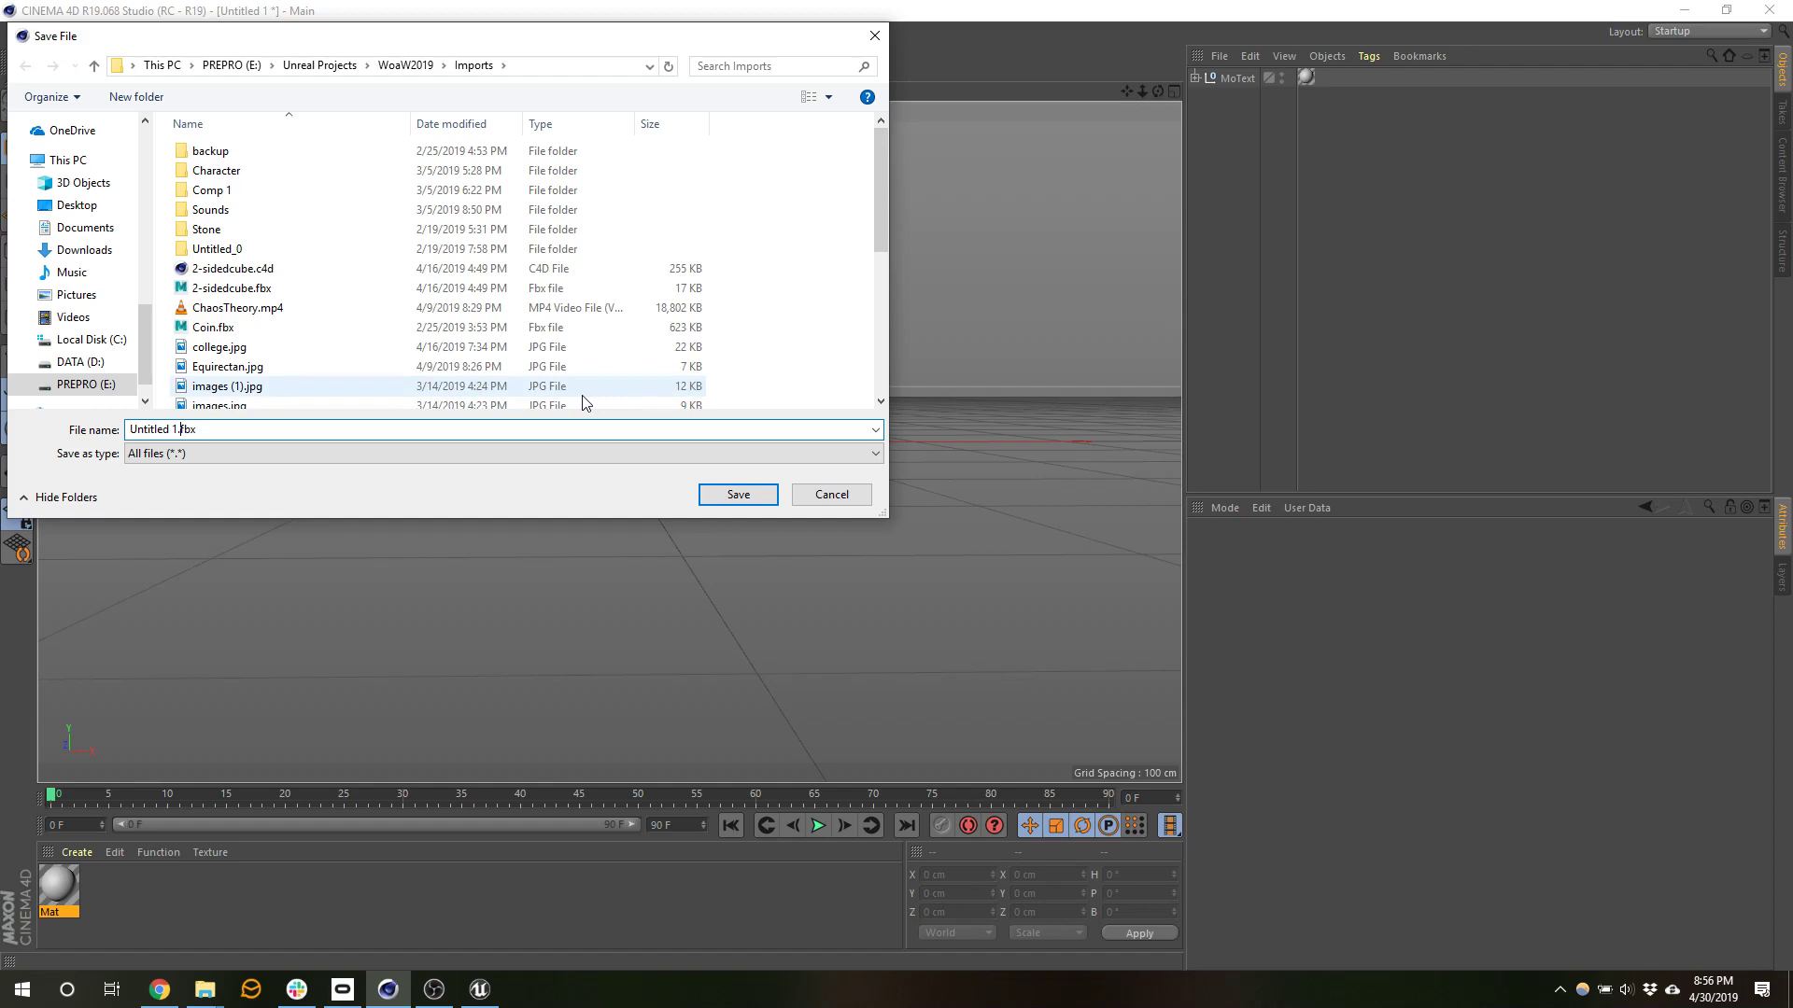
{"action": "left_click", "coordinate": [62, 208]}
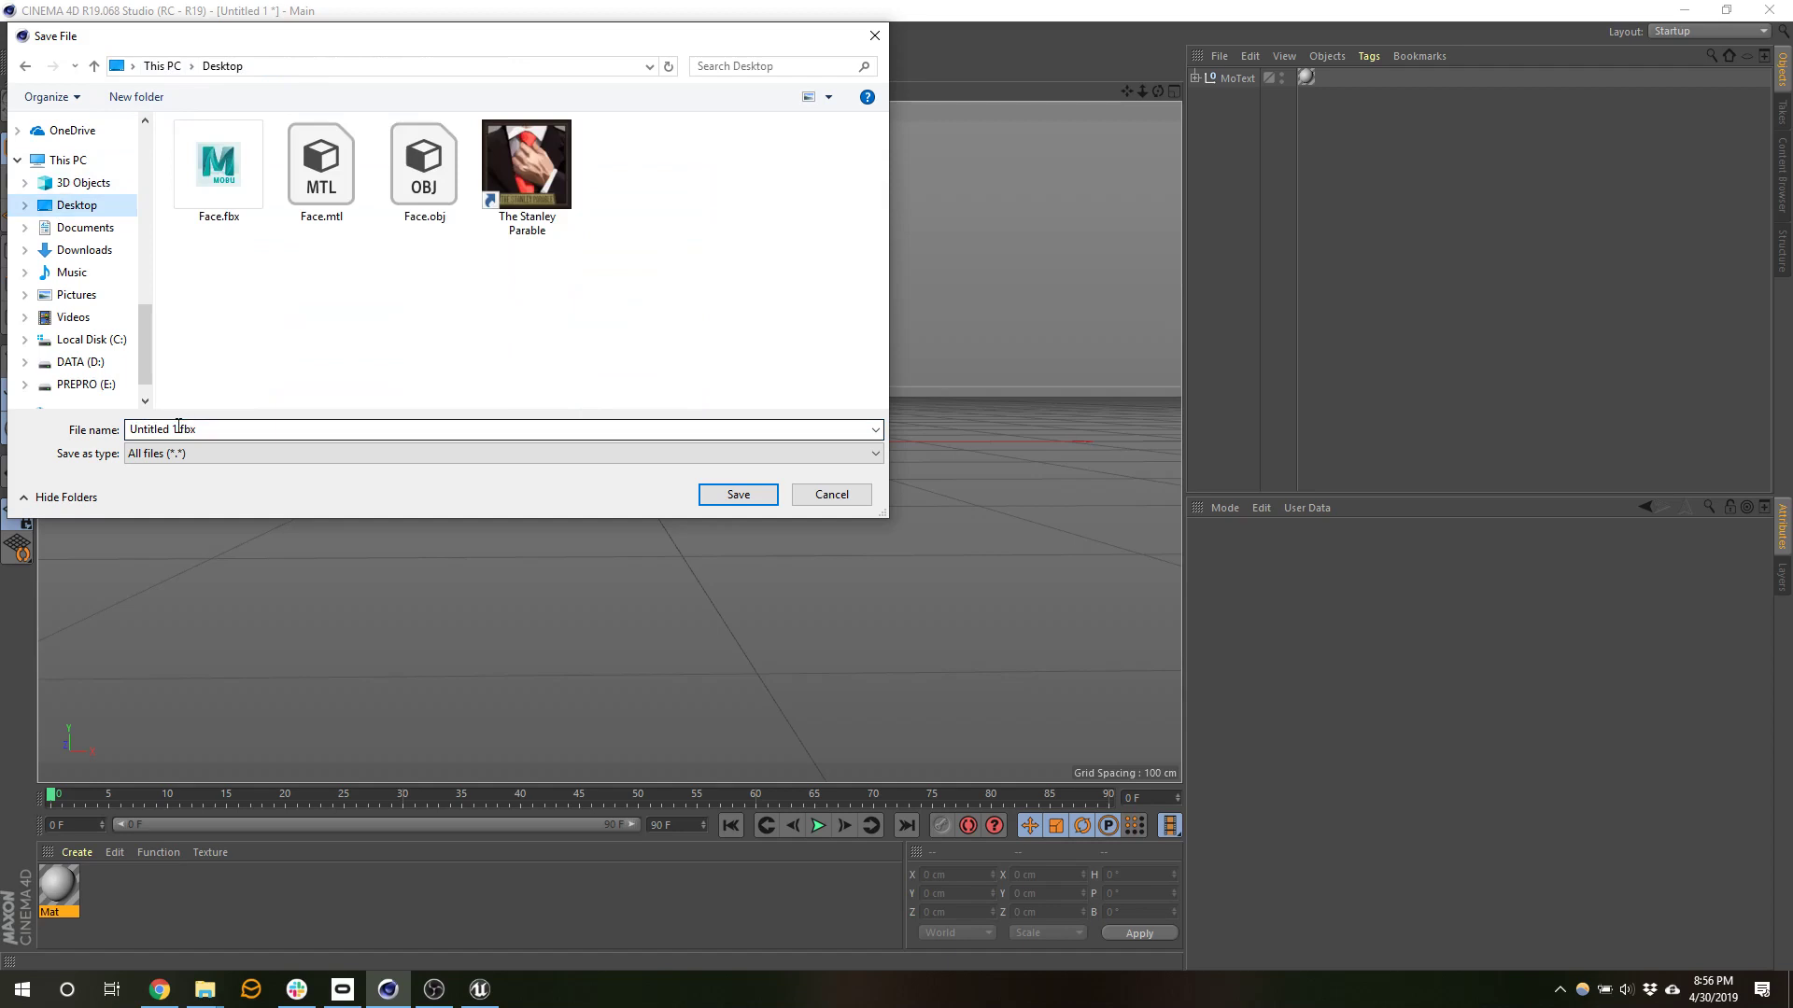
{"action": "left_click", "coordinate": [178, 429]}
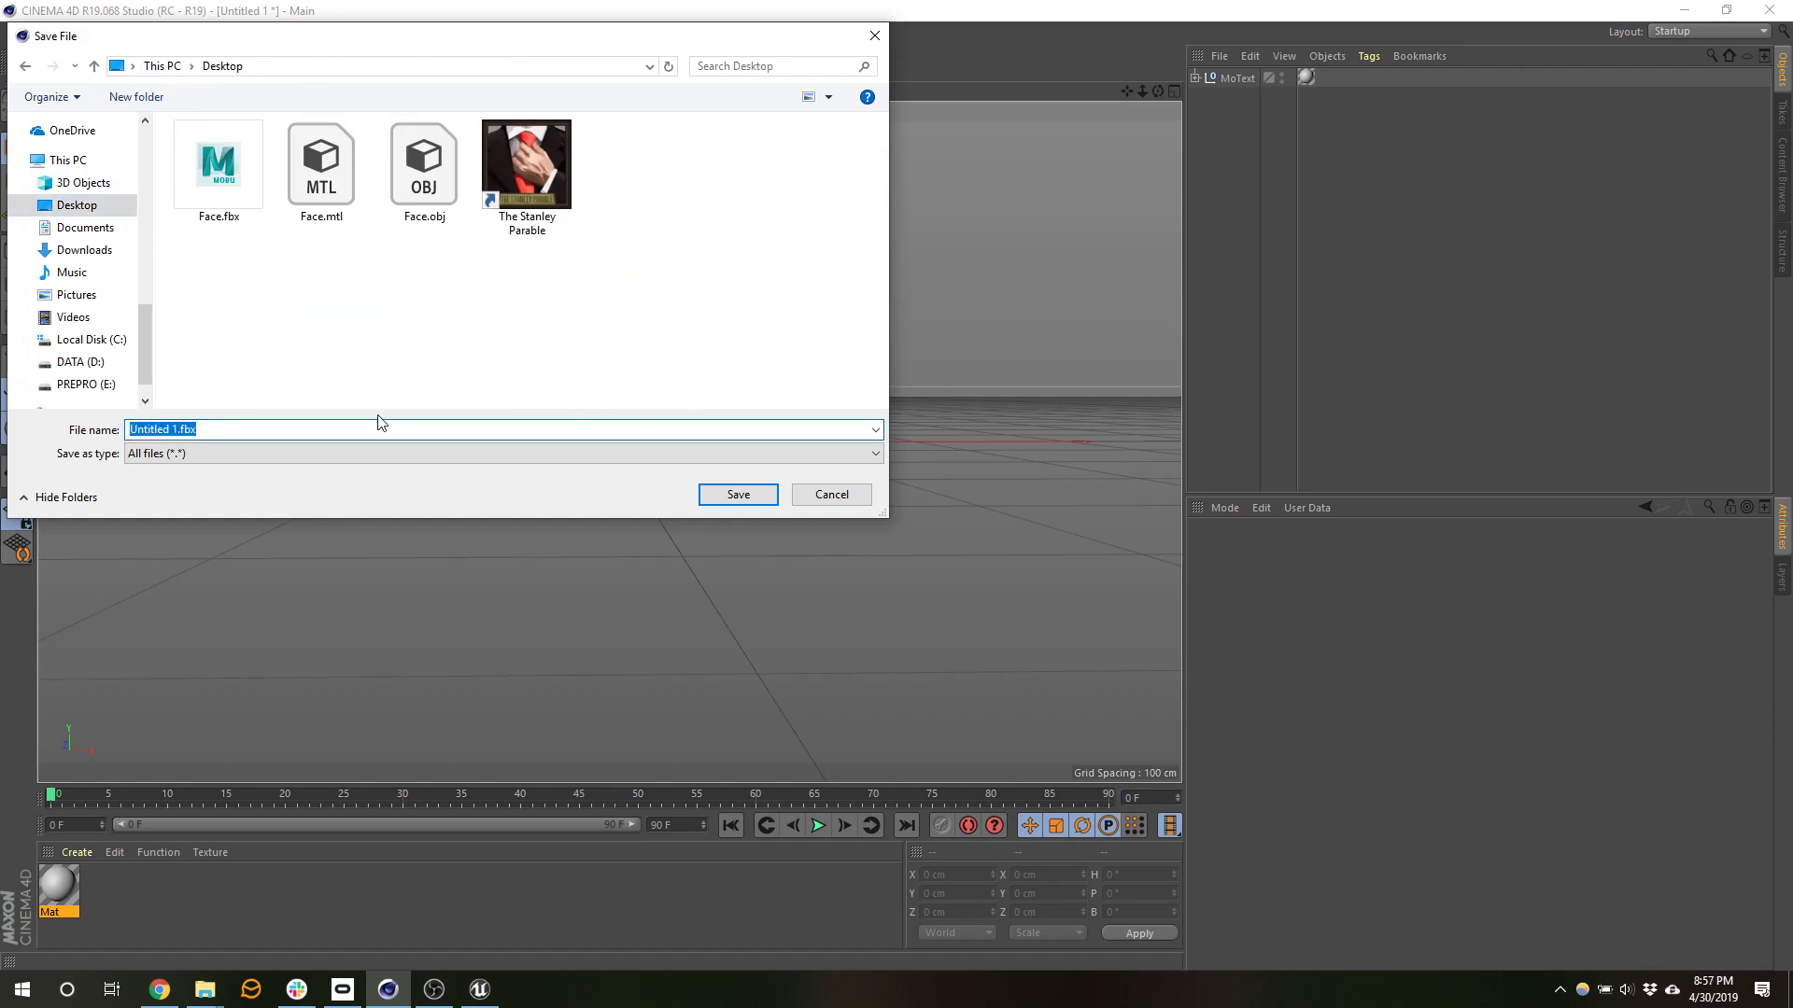
{"action": "key", "text": "End"}
{"action": "key", "text": "BackSpace"}
{"action": "key", "text": "BackSpace"}
{"action": "key", "text": "BackSpace"}
{"action": "key", "text": "BackSpace"}
{"action": "key", "text": "BackSpace"}
{"action": "key", "text": "BackSpace"}
{"action": "key", "text": "BackSpace"}
{"action": "key", "text": "BackSpace"}
{"action": "key", "text": "BackSpace"}
{"action": "key", "text": "BackSpace"}
{"action": "type", "text": "WoaWLogo"}
{"action": "key", "text": "Return"}
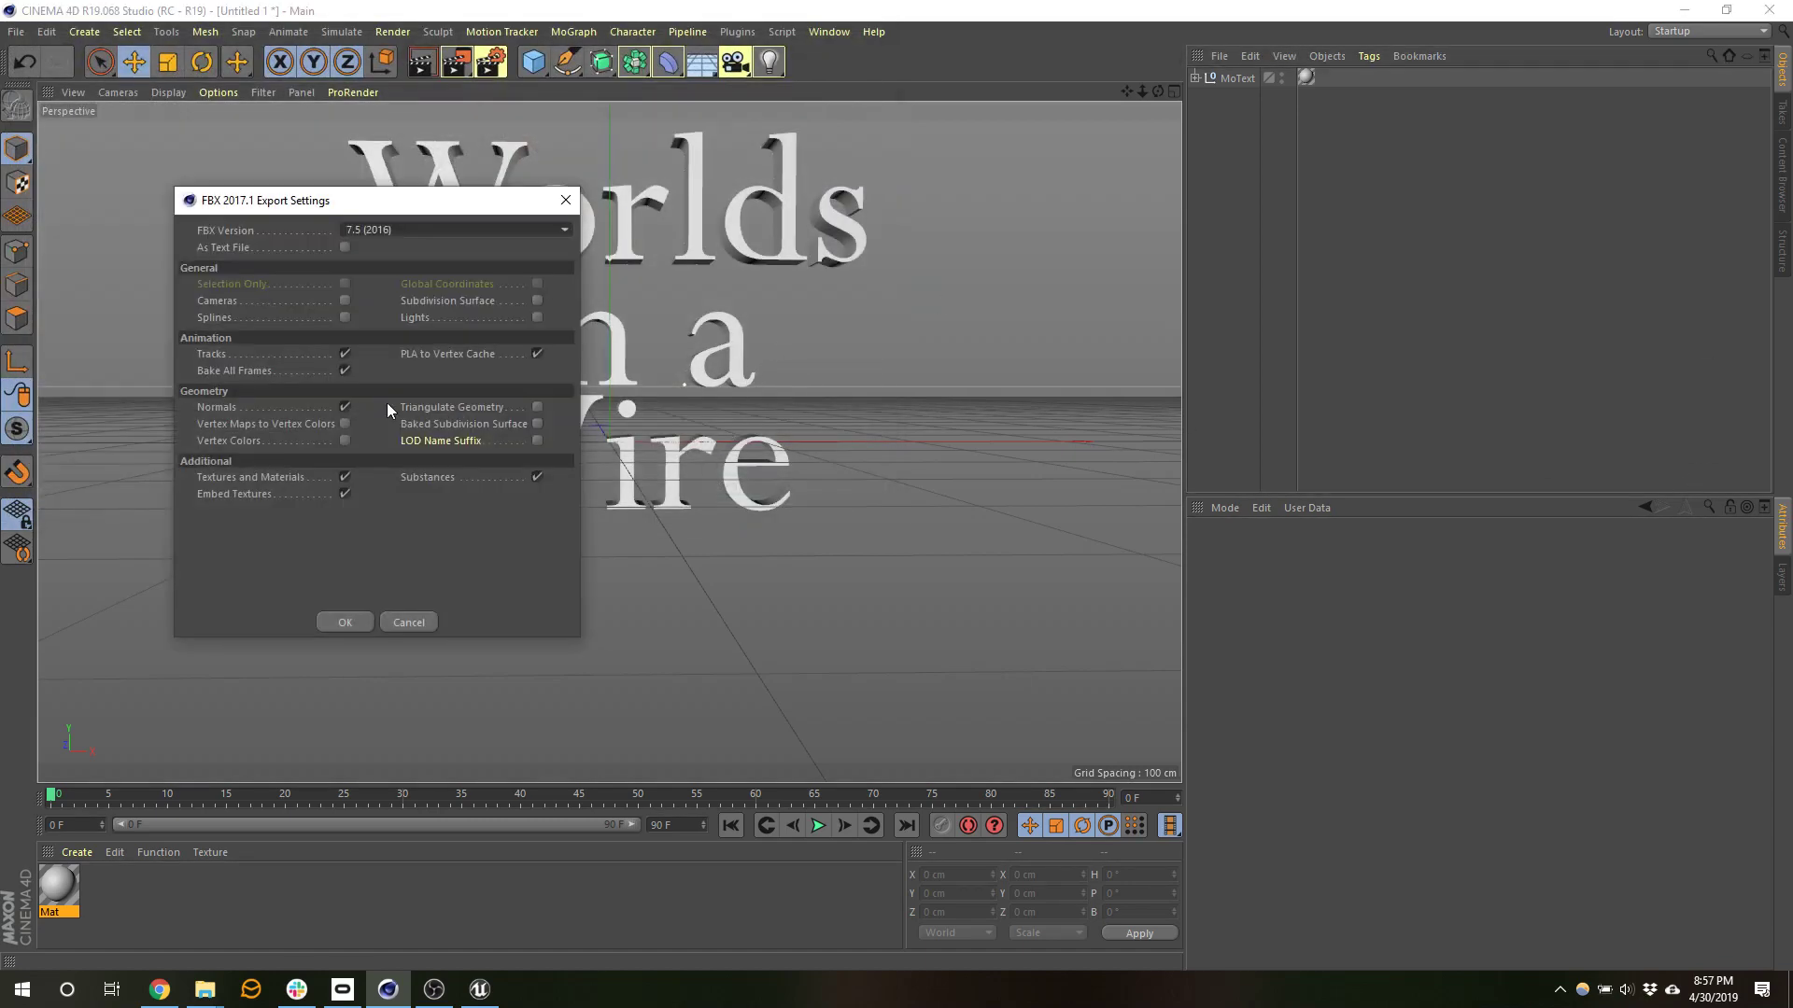
{"action": "left_click", "coordinate": [345, 622]}
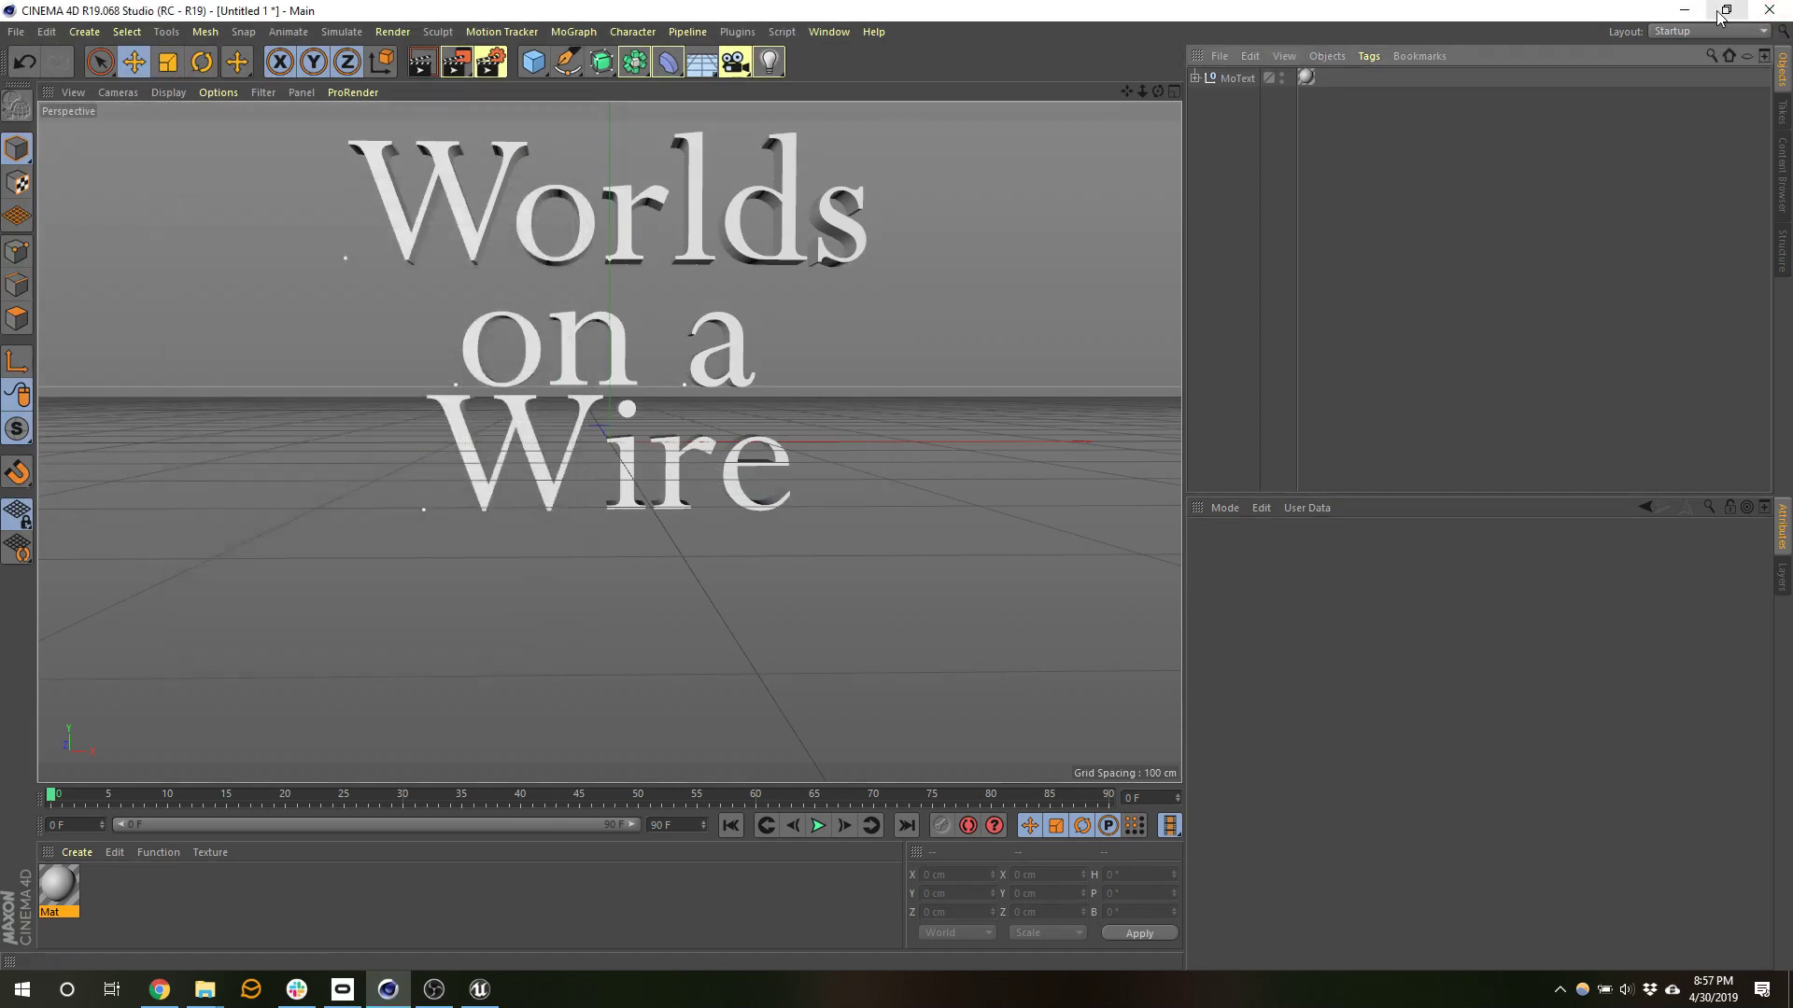
- Switch back to the Unreal Editor and open the Maps folder under Content/Assets
{"action": "left_click", "coordinate": [1682, 16]}
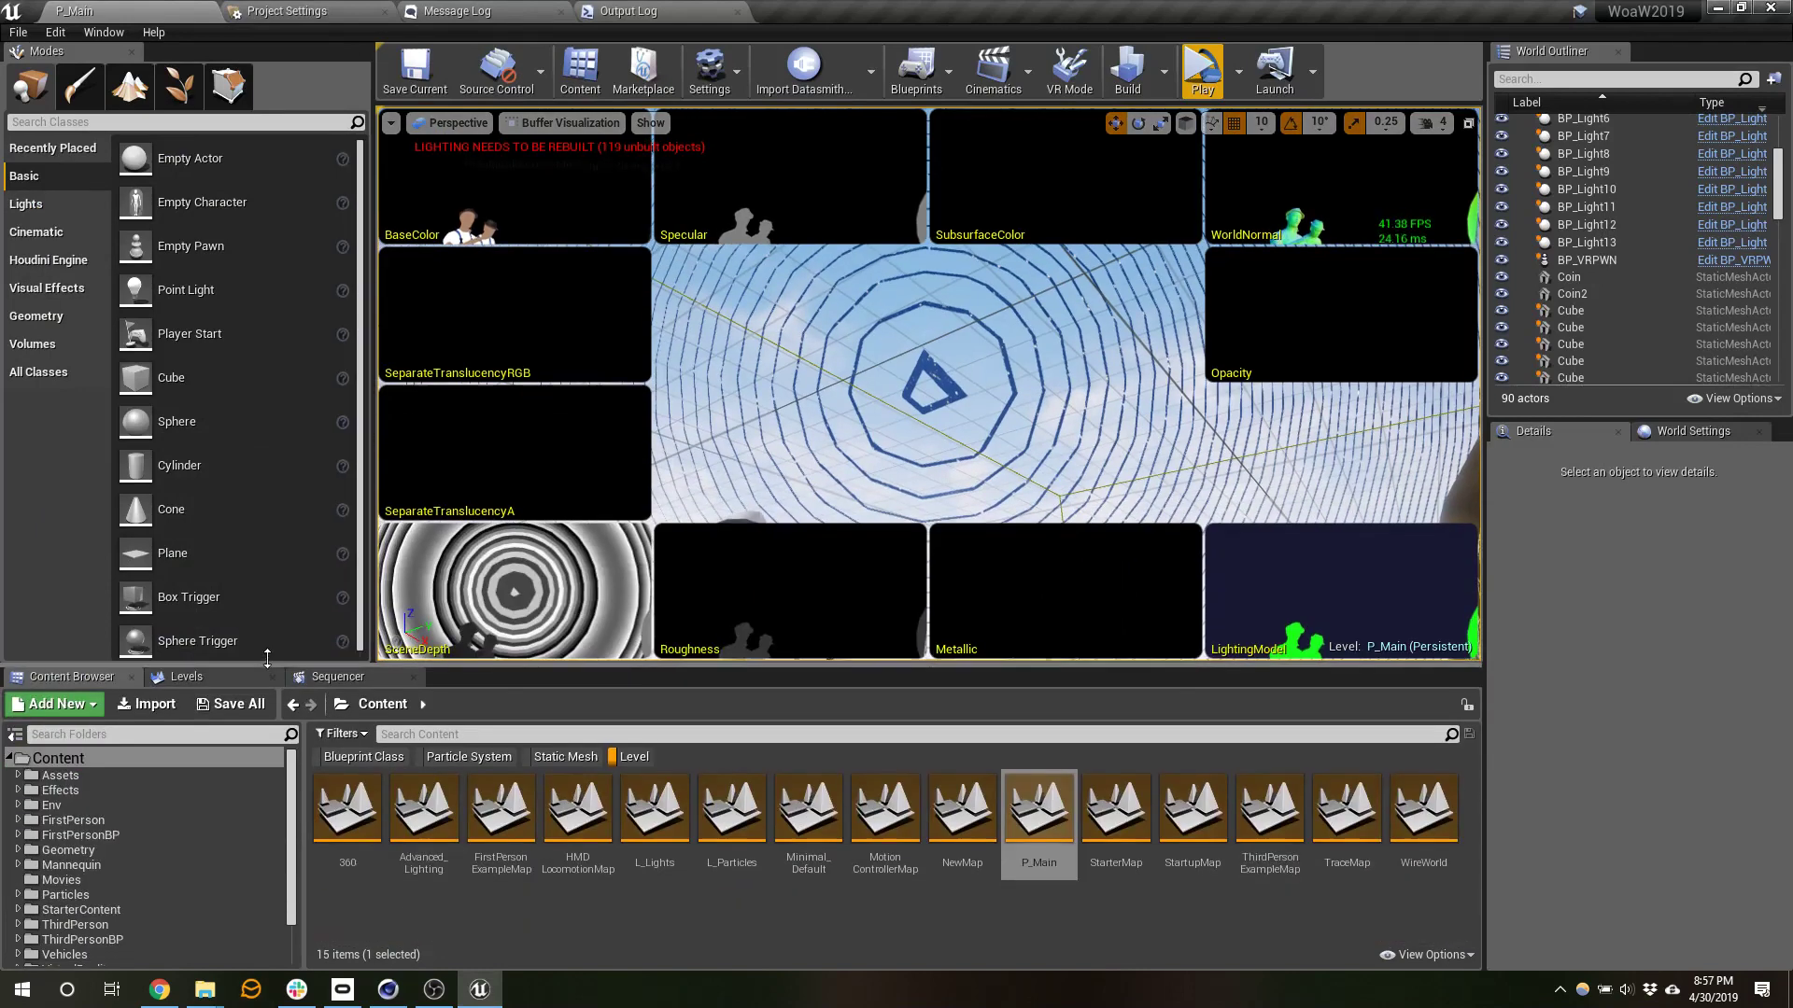
{"action": "left_click", "coordinate": [574, 926]}
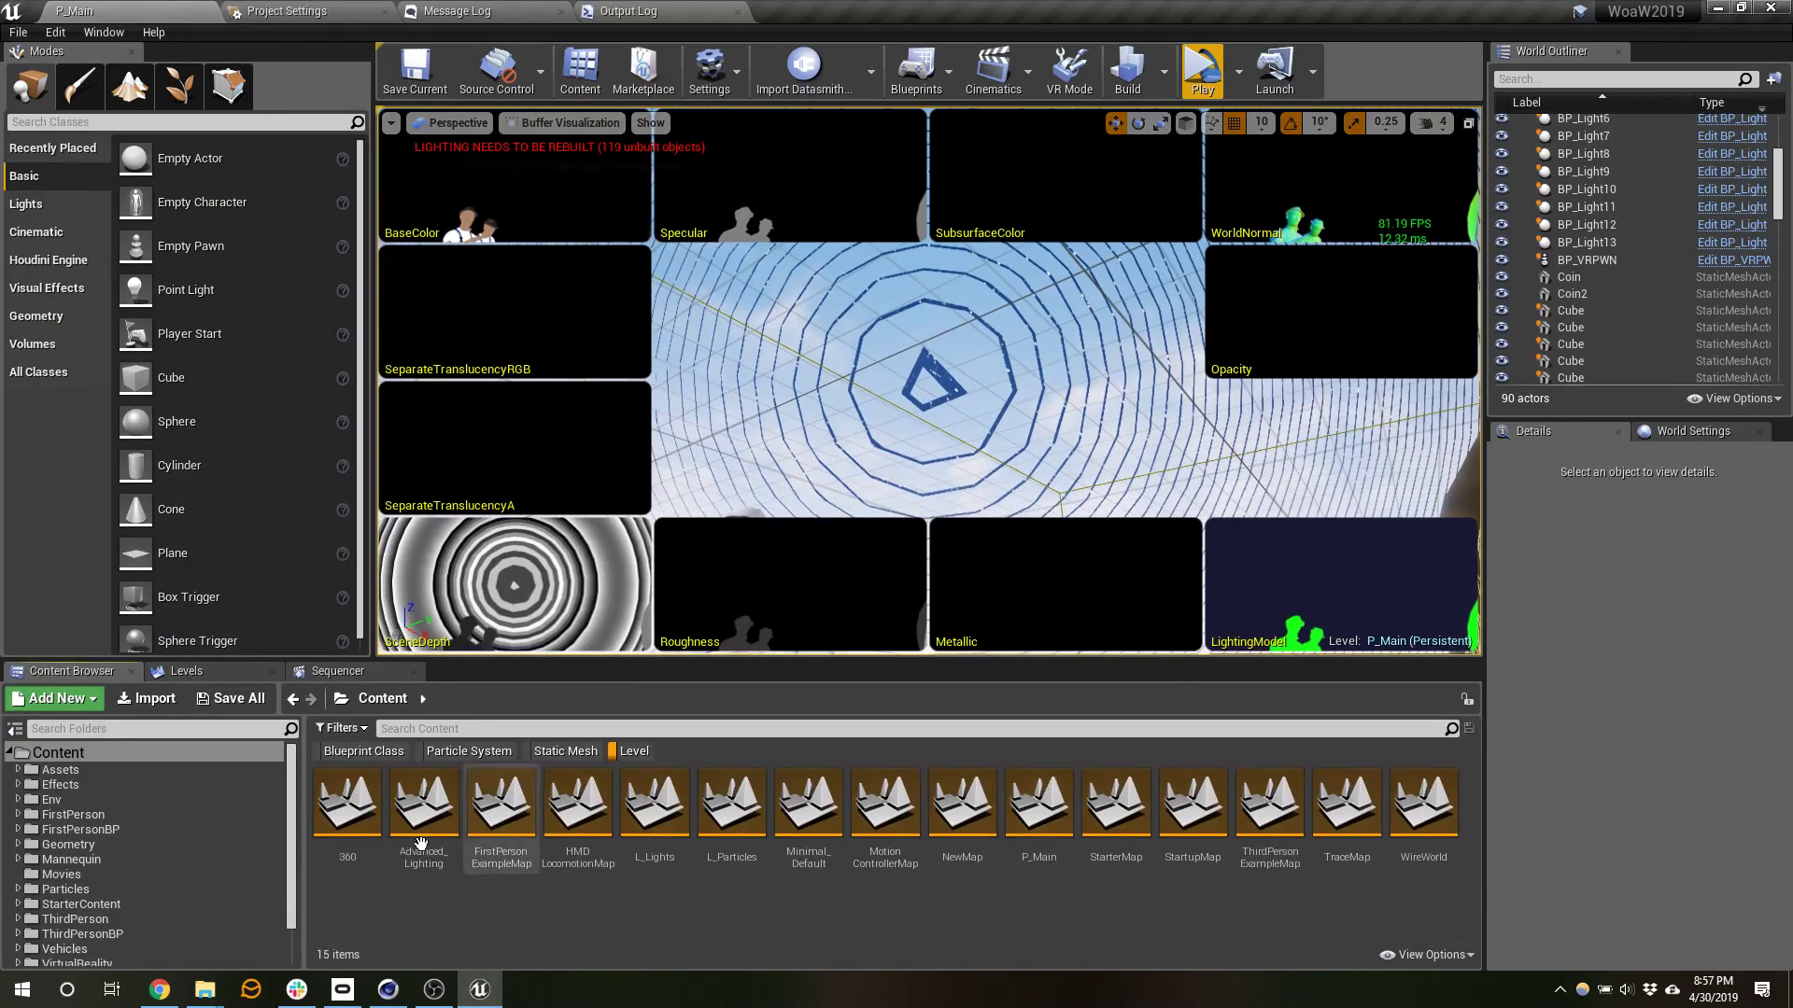
{"action": "left_click", "coordinate": [121, 770]}
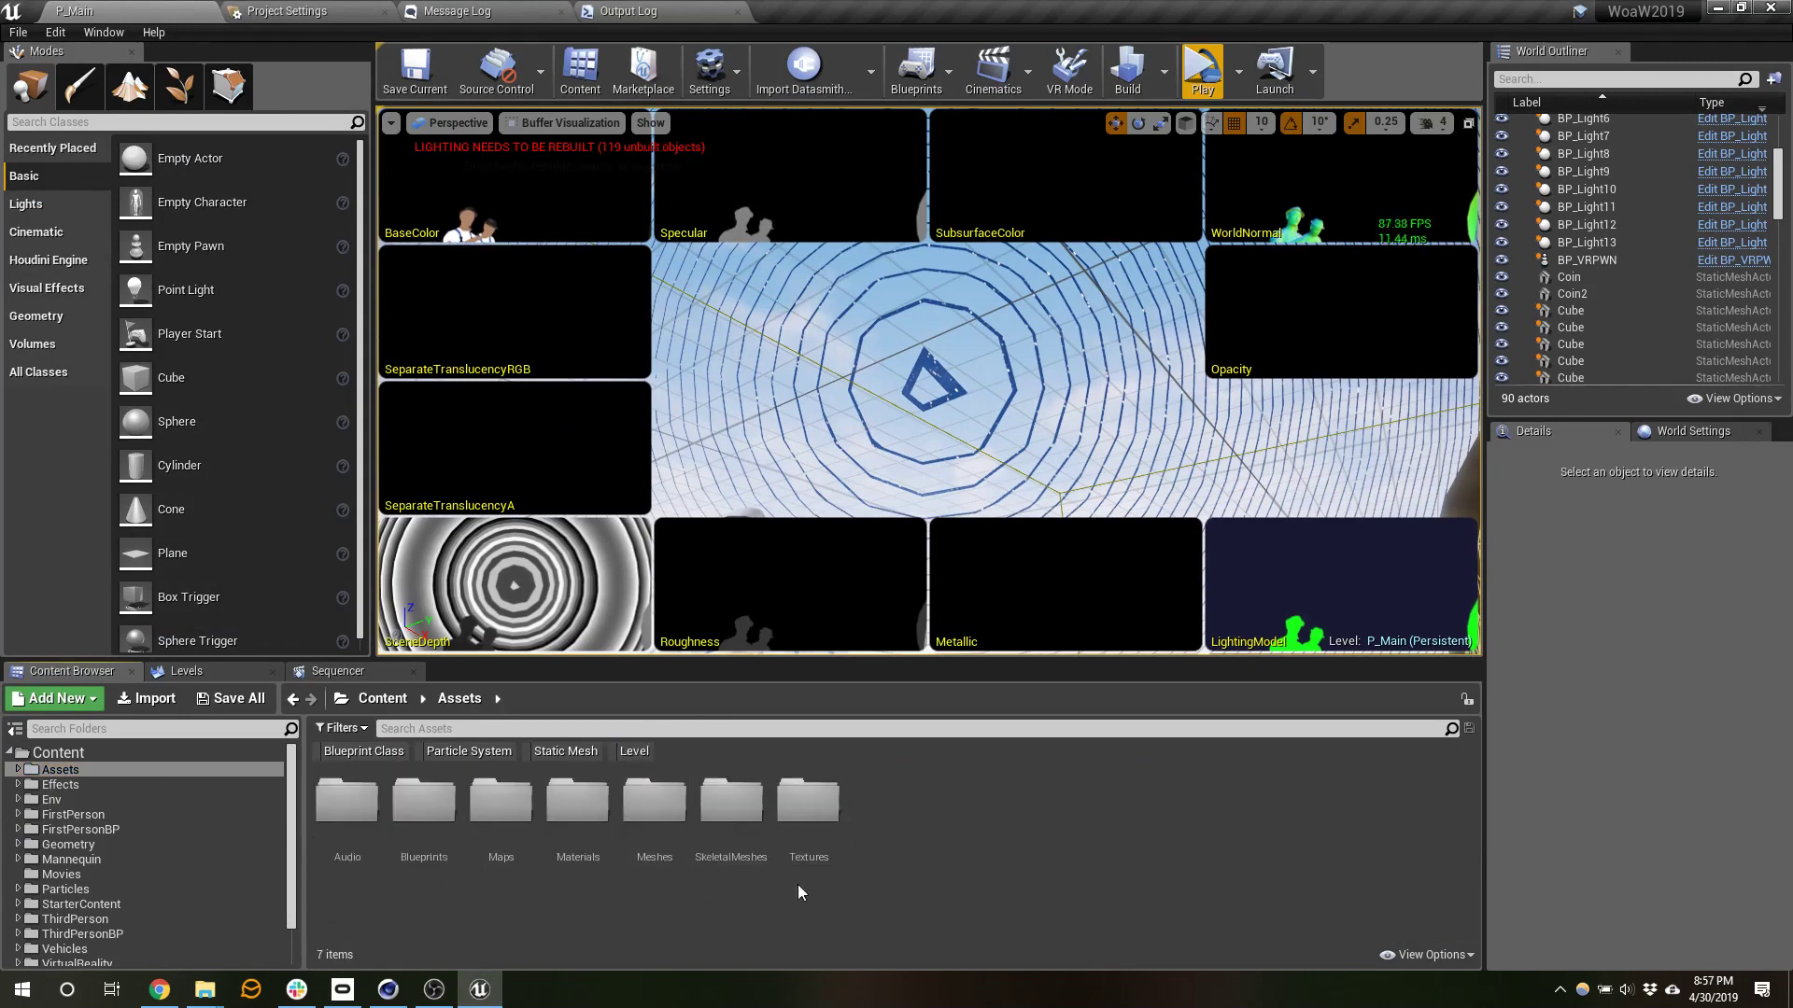
{"action": "double_click", "coordinate": [500, 801]}
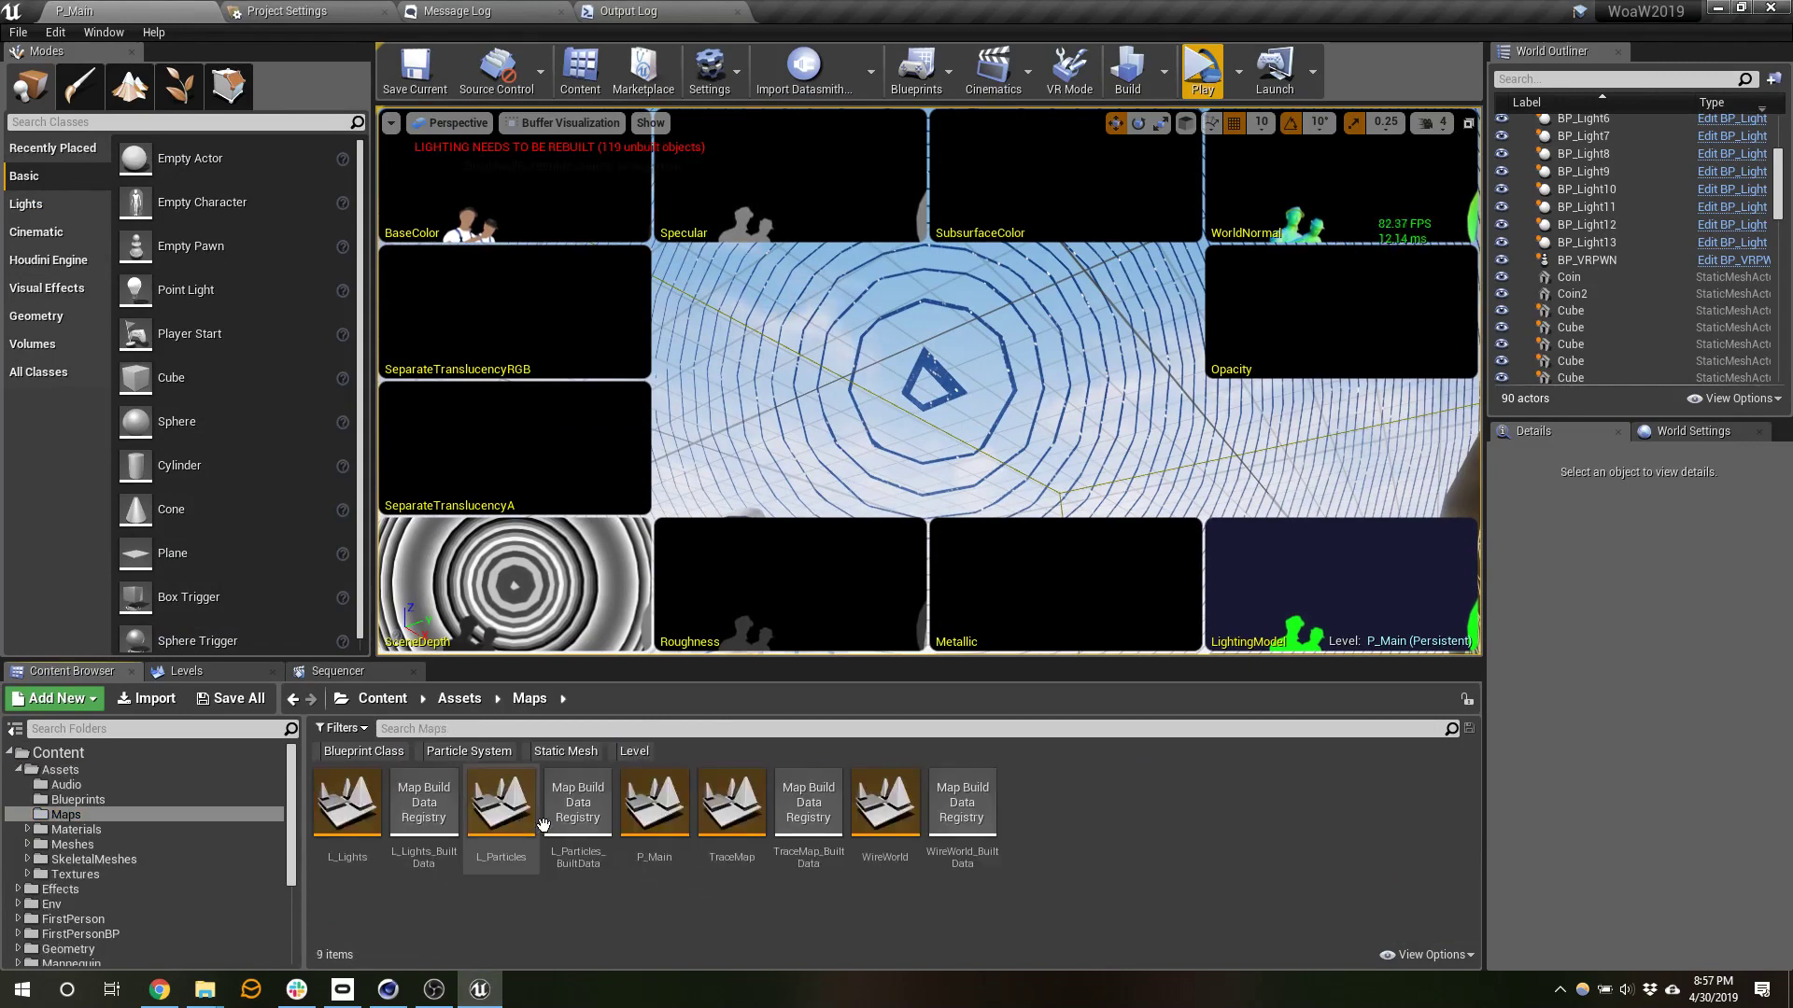
- Create a new level named Loading in the Maps folder, and open it, saving the new level asset
{"action": "right_click", "coordinate": [1148, 797]}
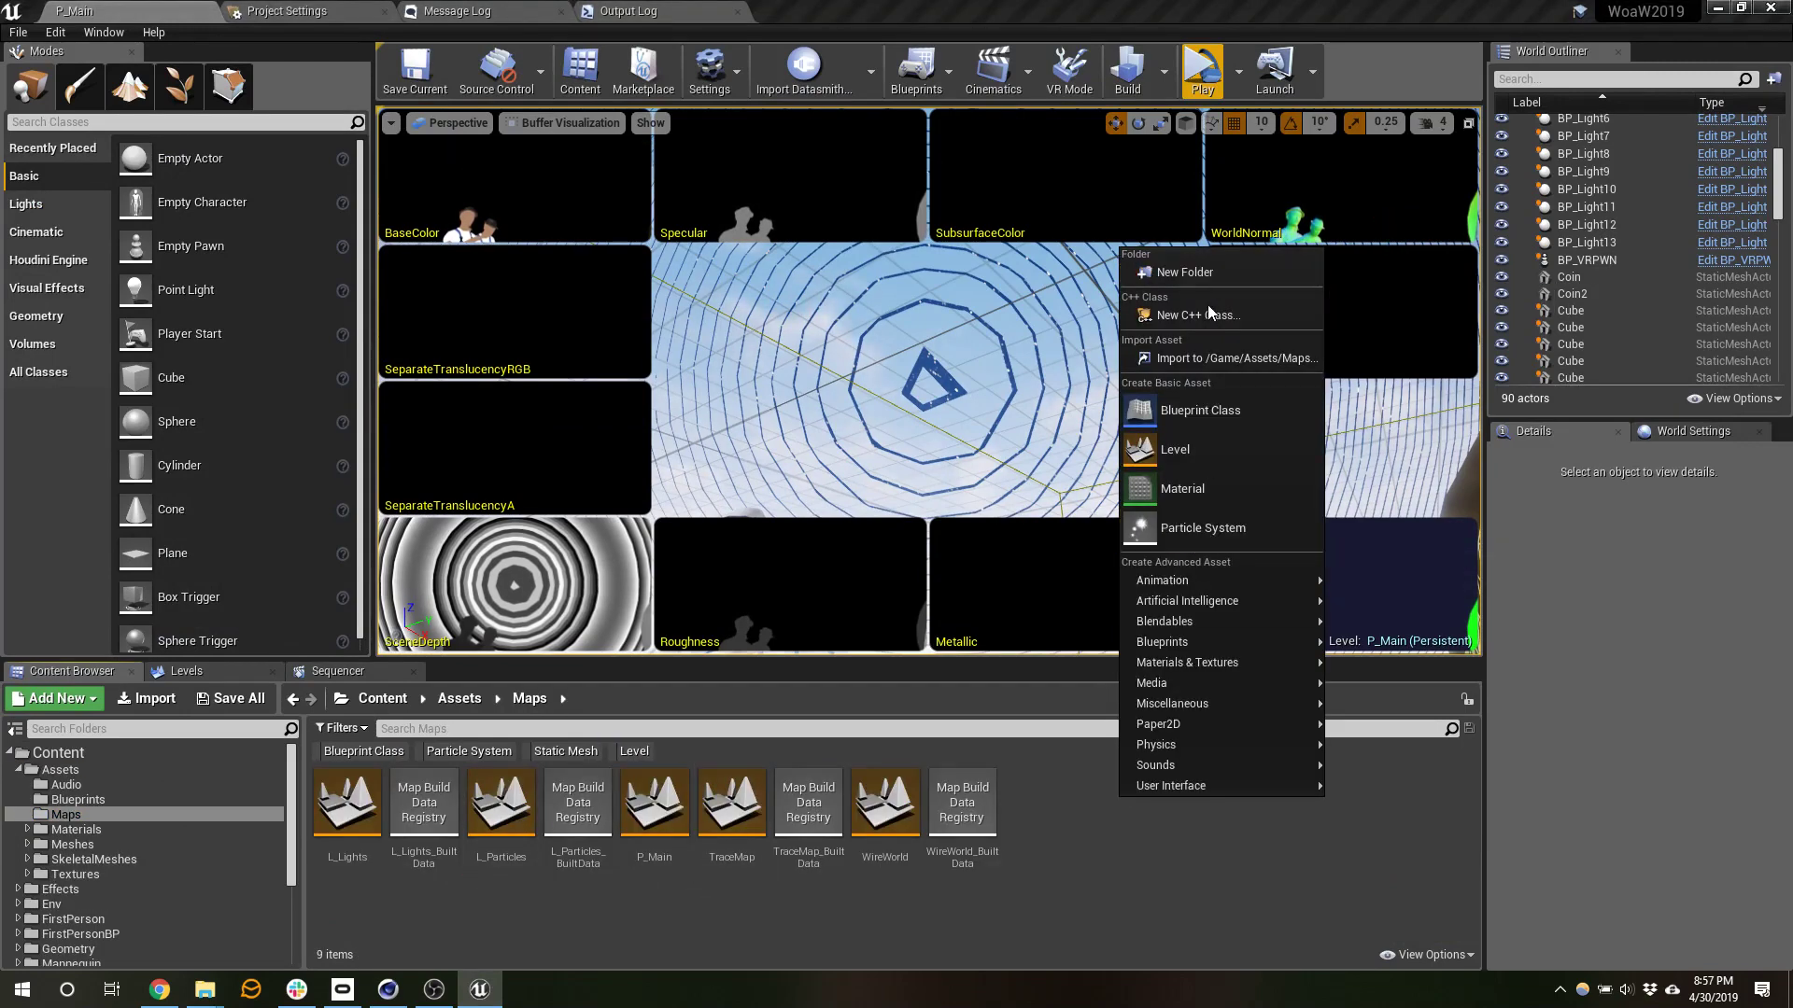
{"action": "left_click", "coordinate": [1202, 439]}
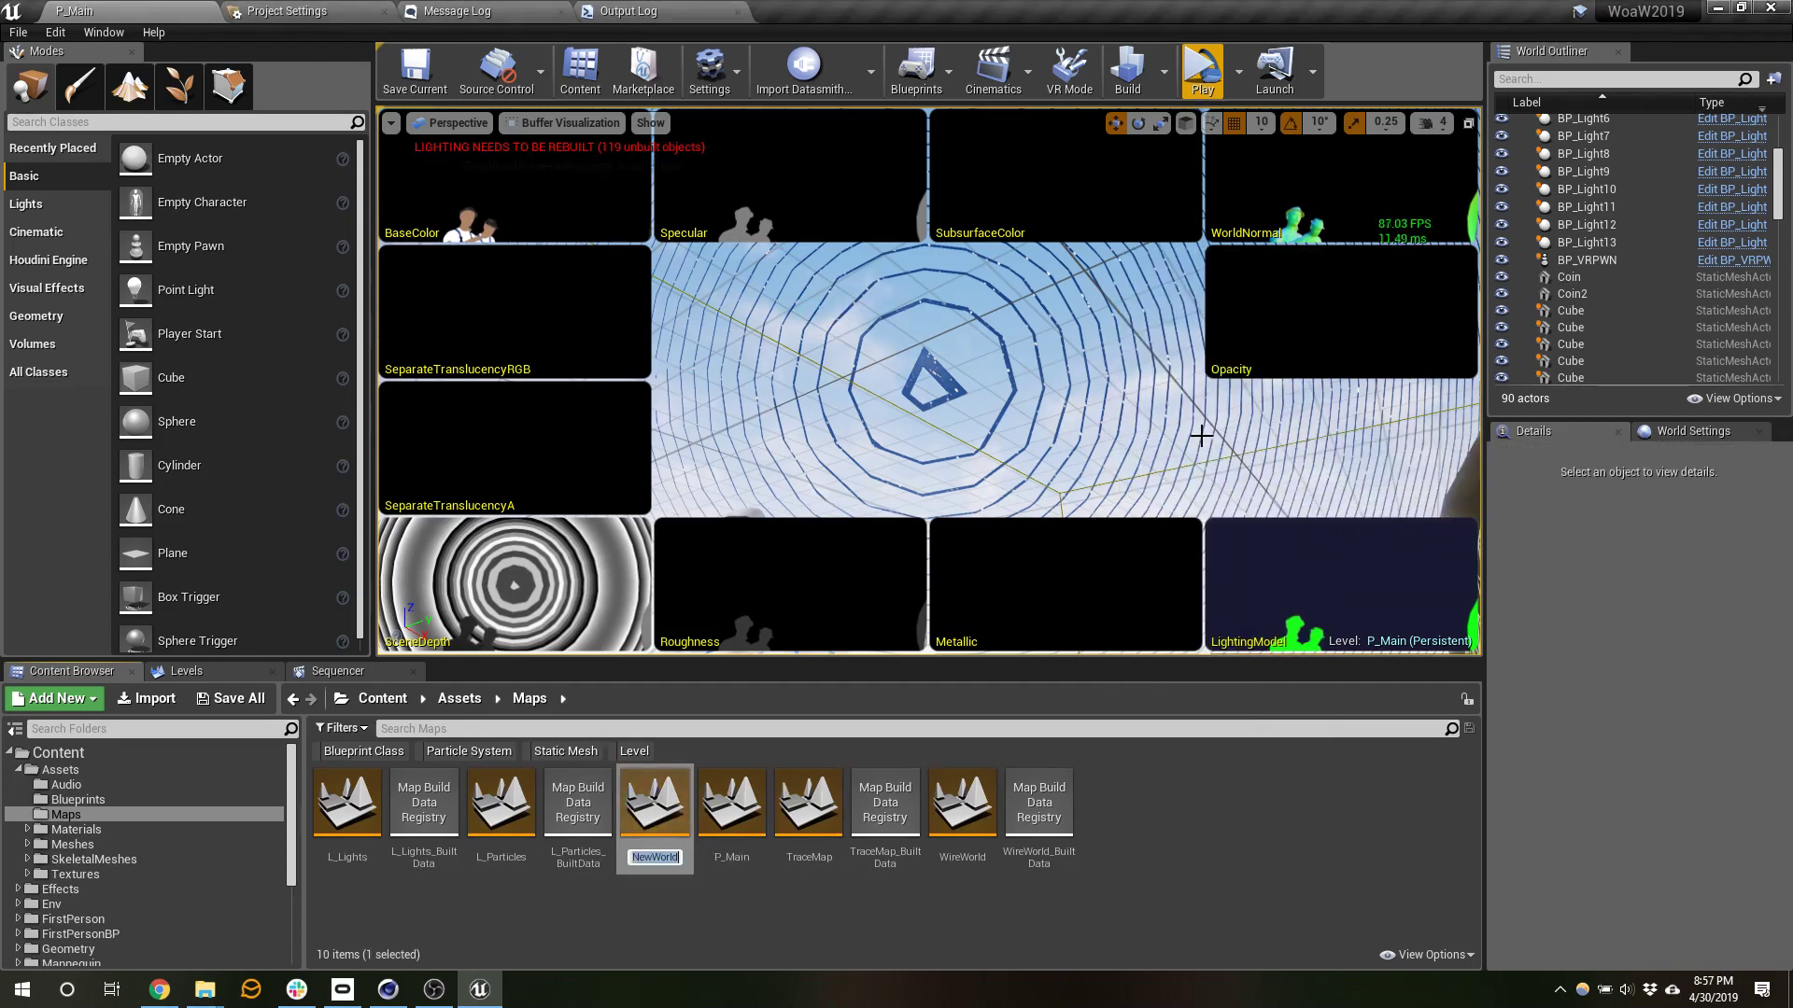
{"action": "type", "text": "Loading"}
{"action": "key", "text": "Return"}
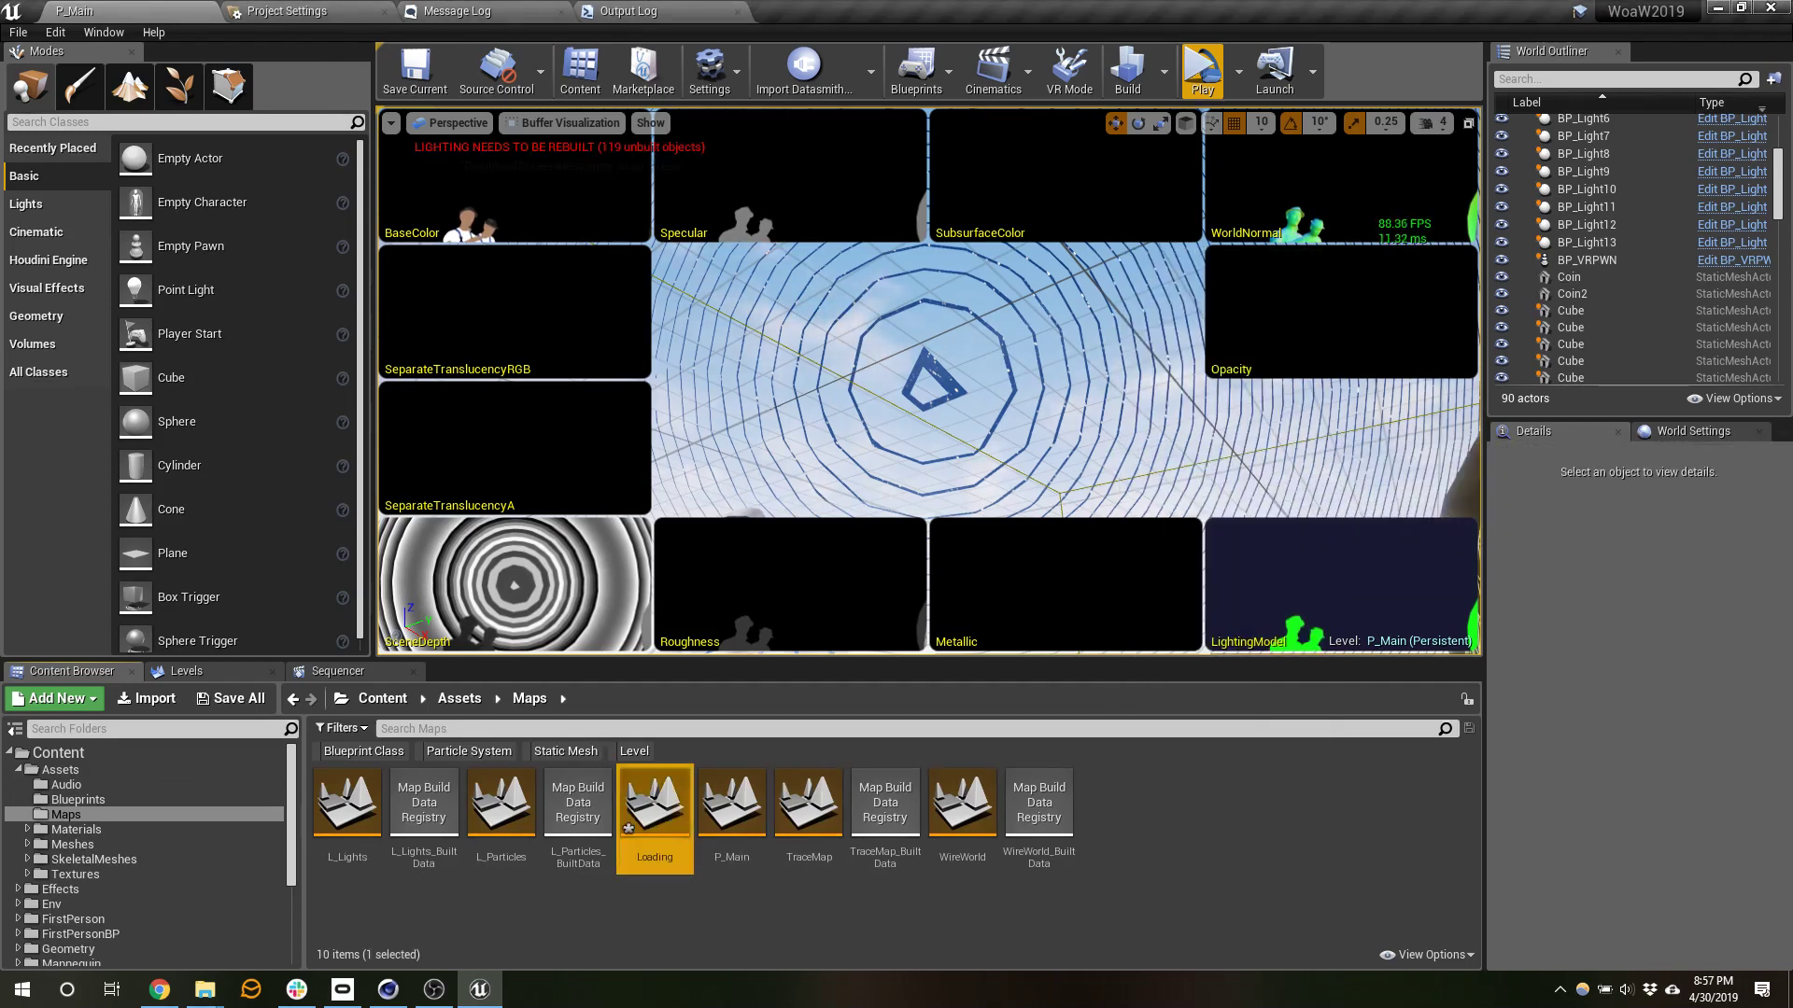
{"action": "double_click", "coordinate": [646, 805]}
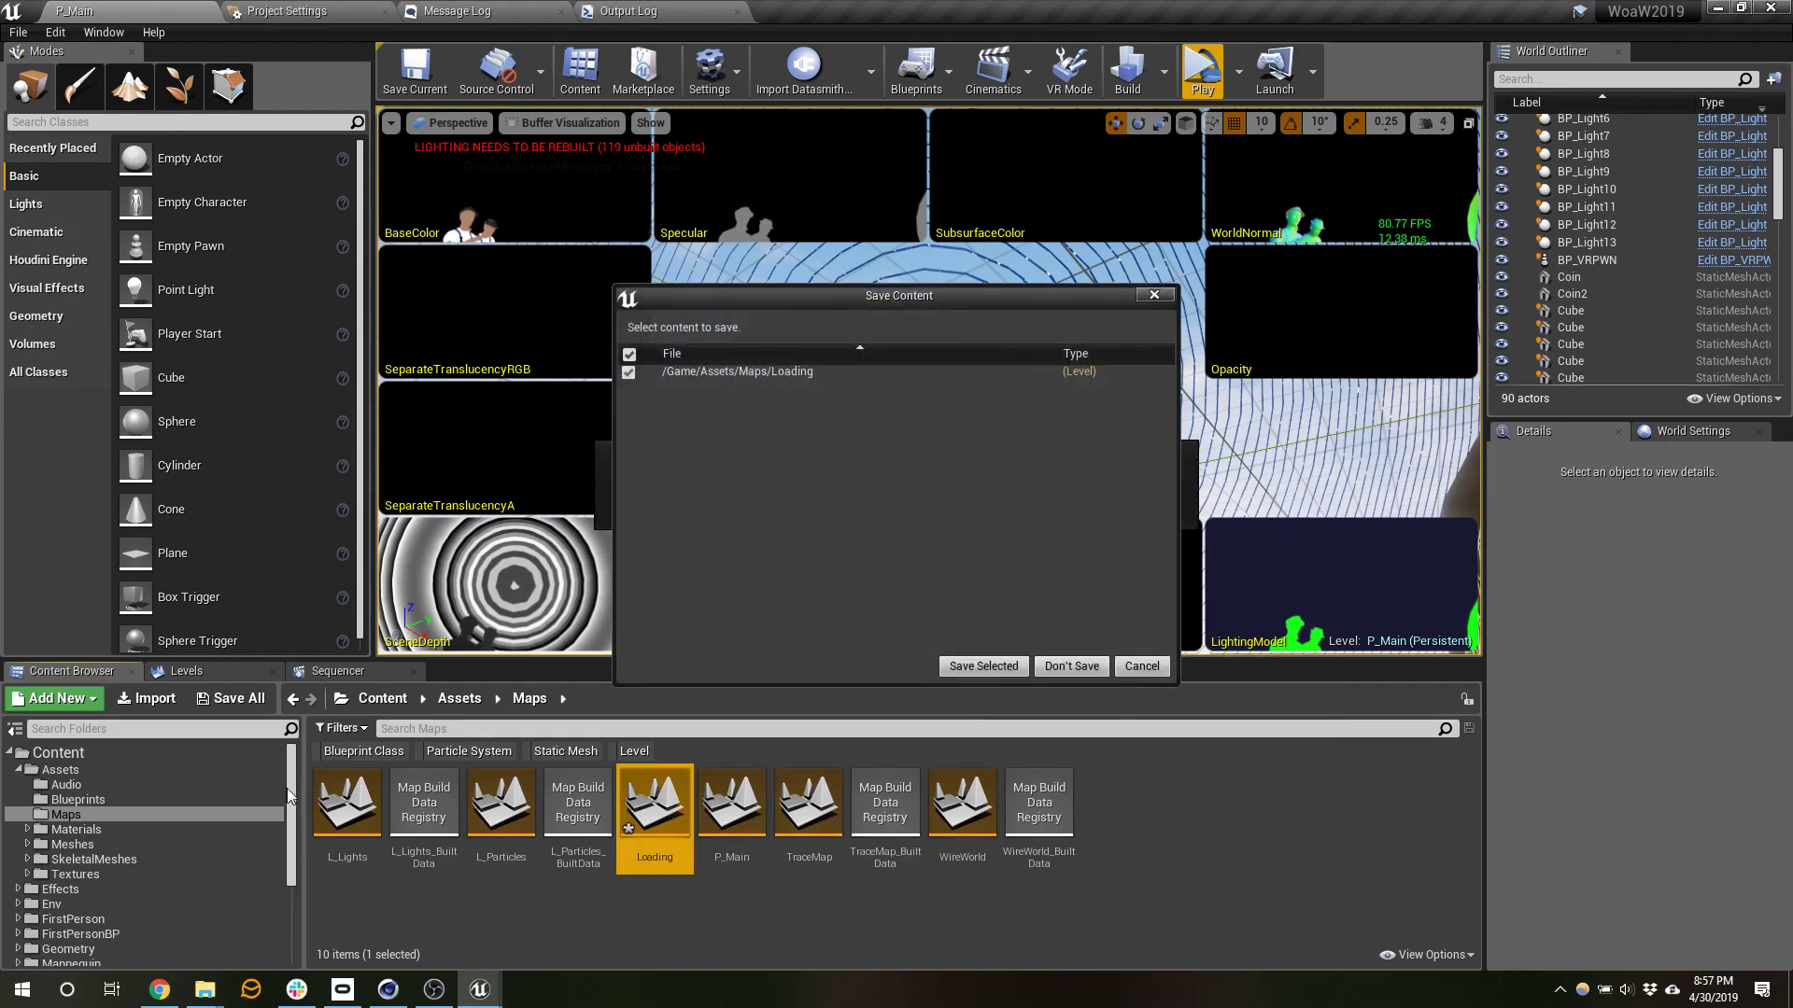
{"action": "left_click", "coordinate": [977, 668]}
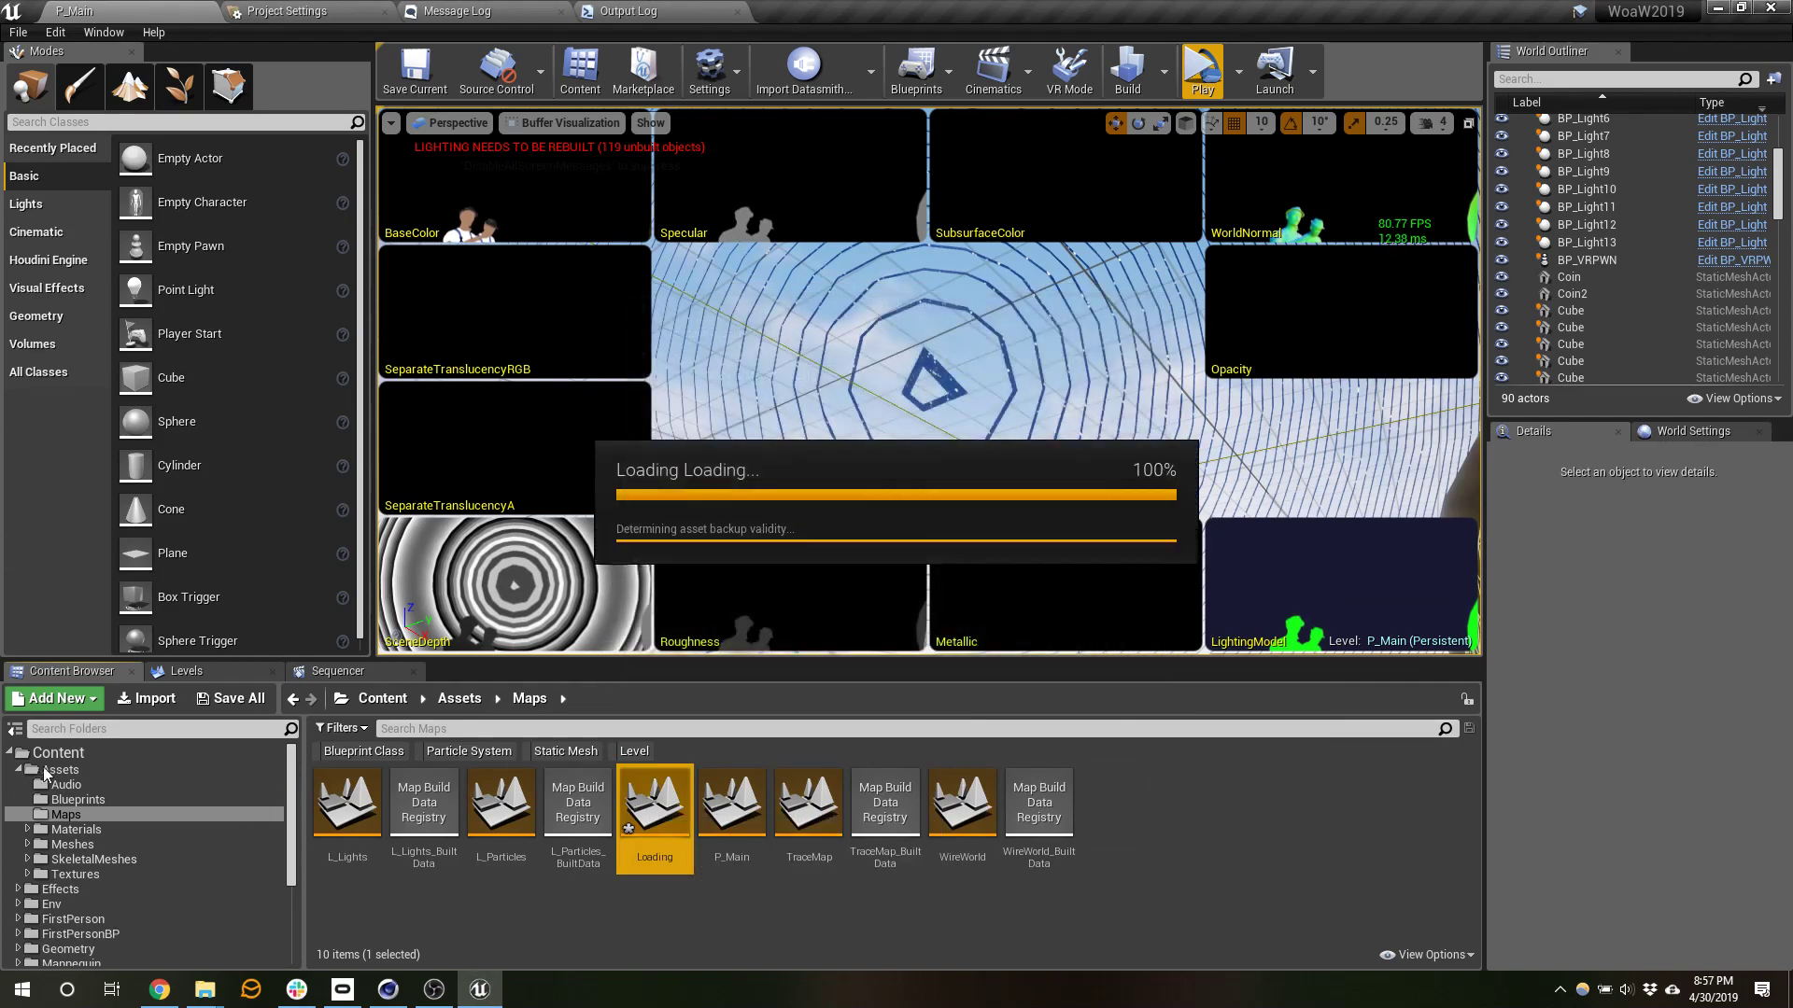
- Import all of WoaWLogo.fbx from the Desktop into the Meshes folder with the existing import options, and return to the Loading level
{"action": "left_click", "coordinate": [89, 846]}
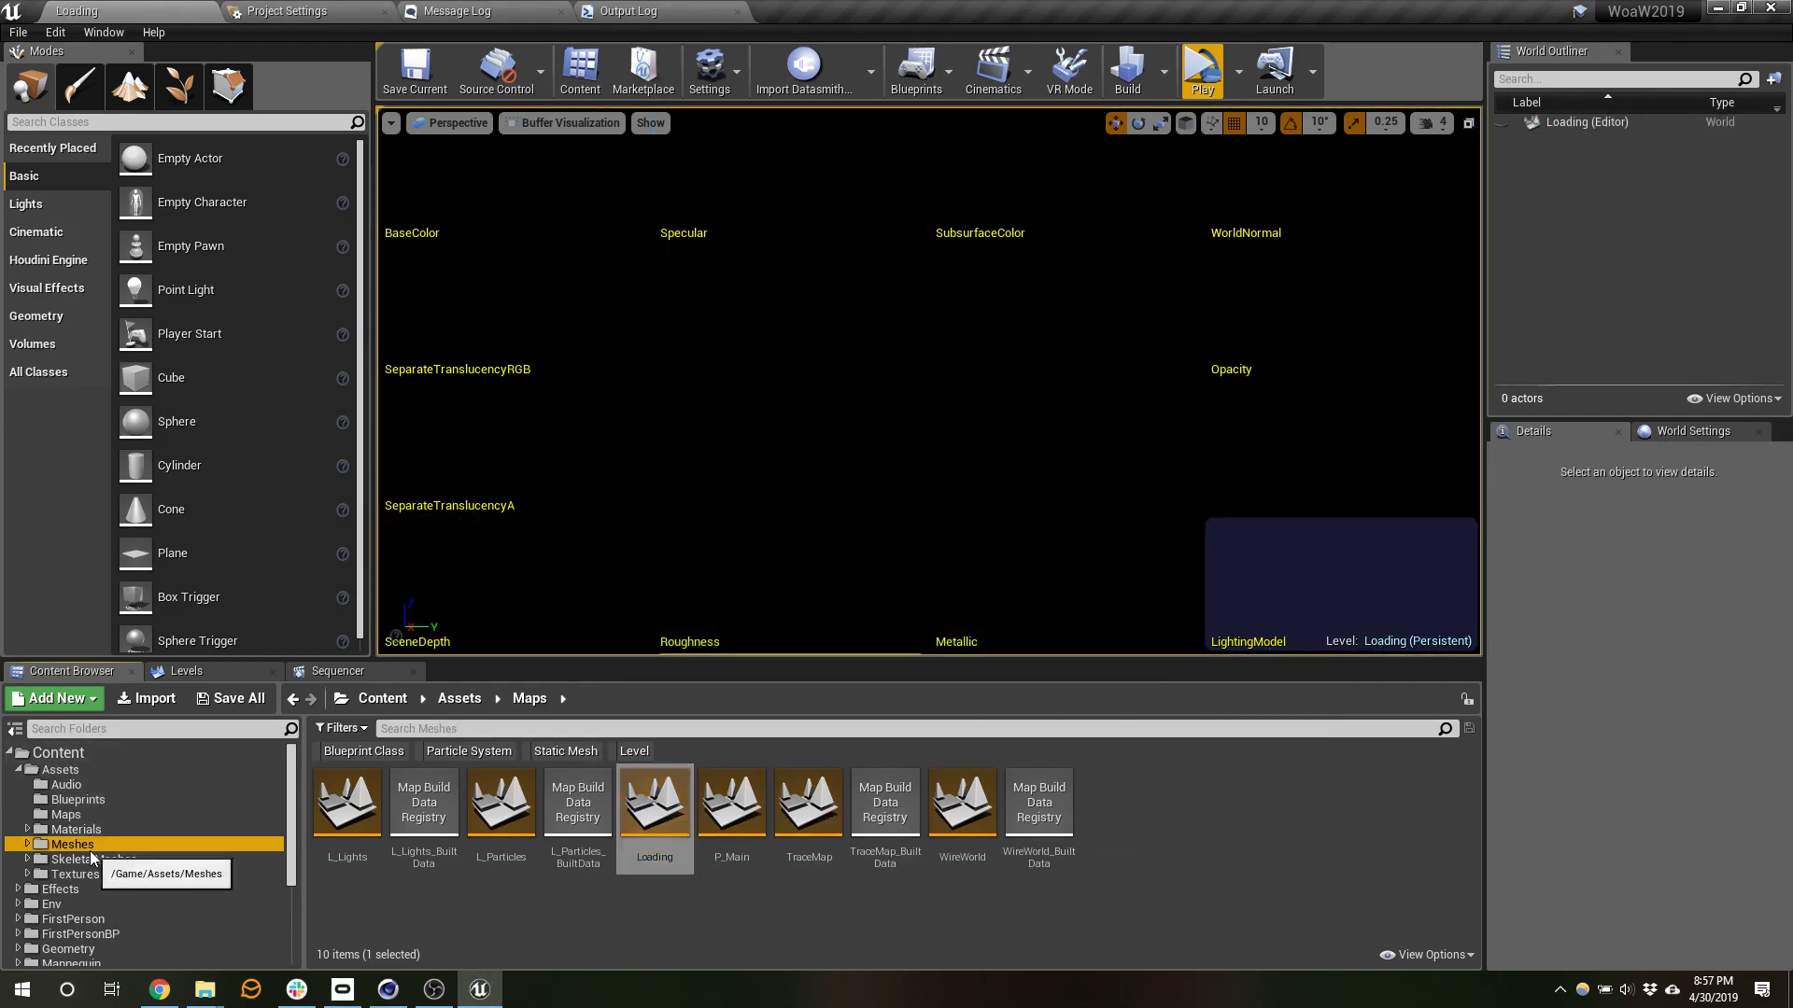
{"action": "left_click", "coordinate": [150, 698]}
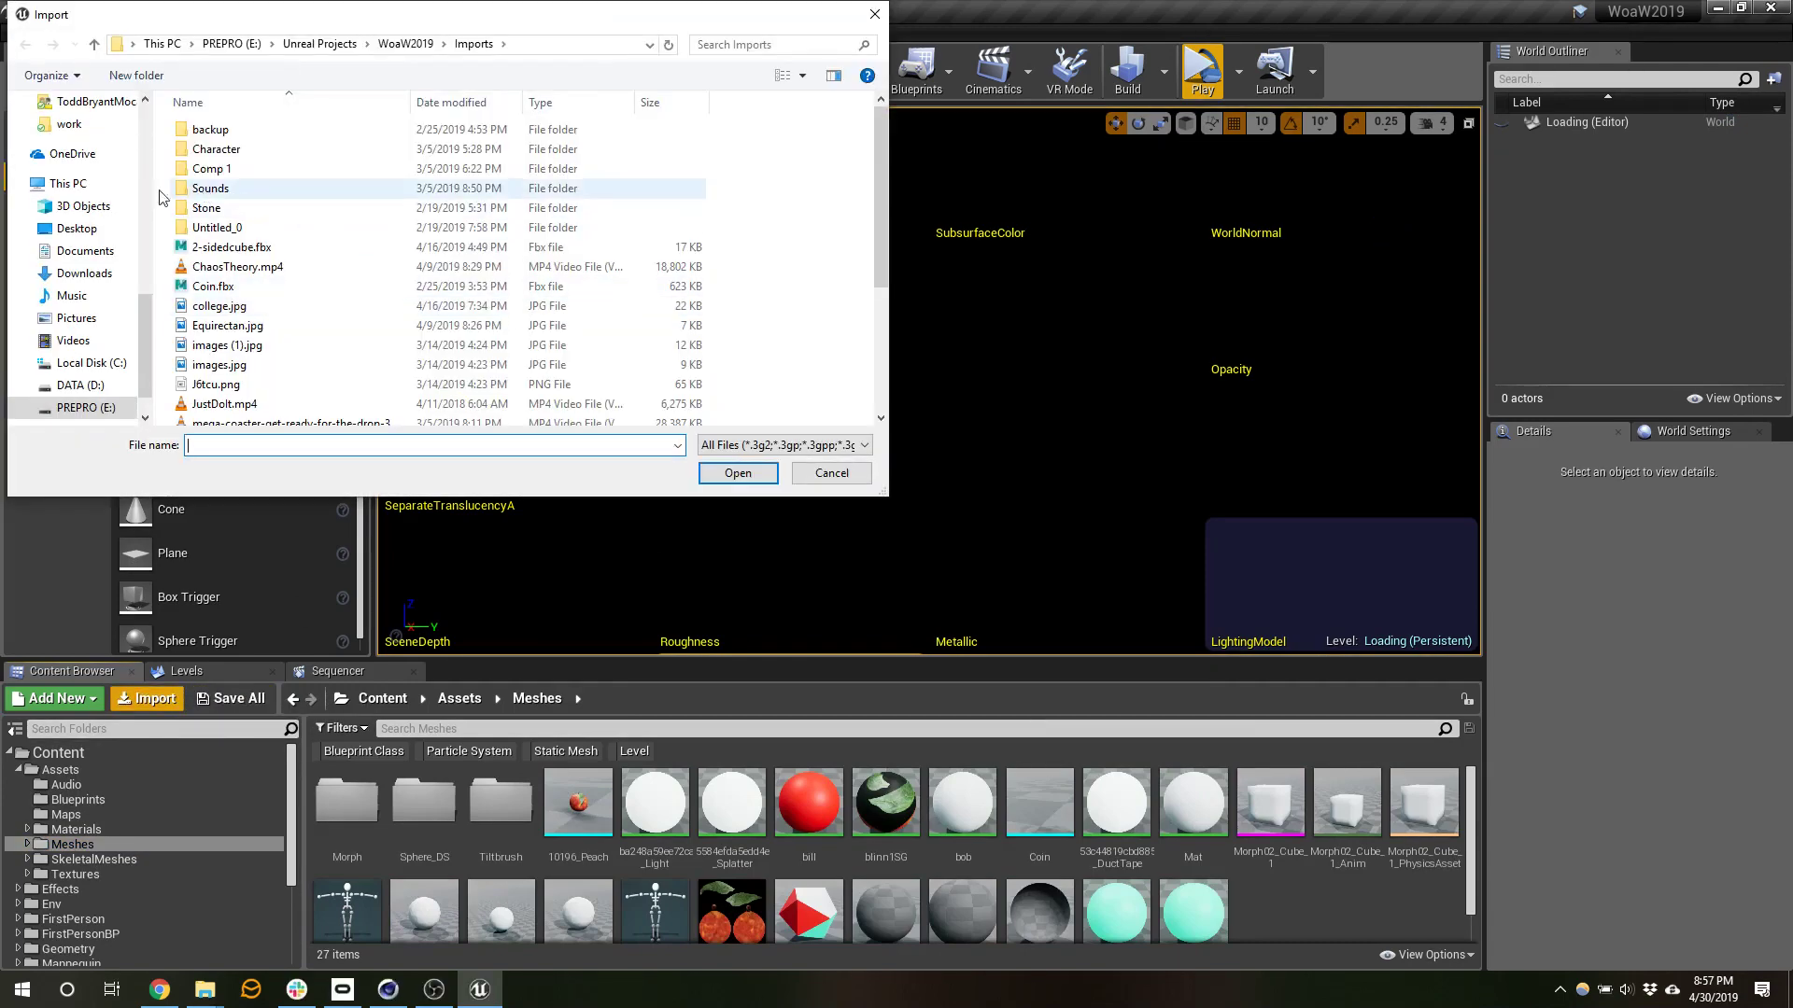
{"action": "left_click", "coordinate": [76, 235]}
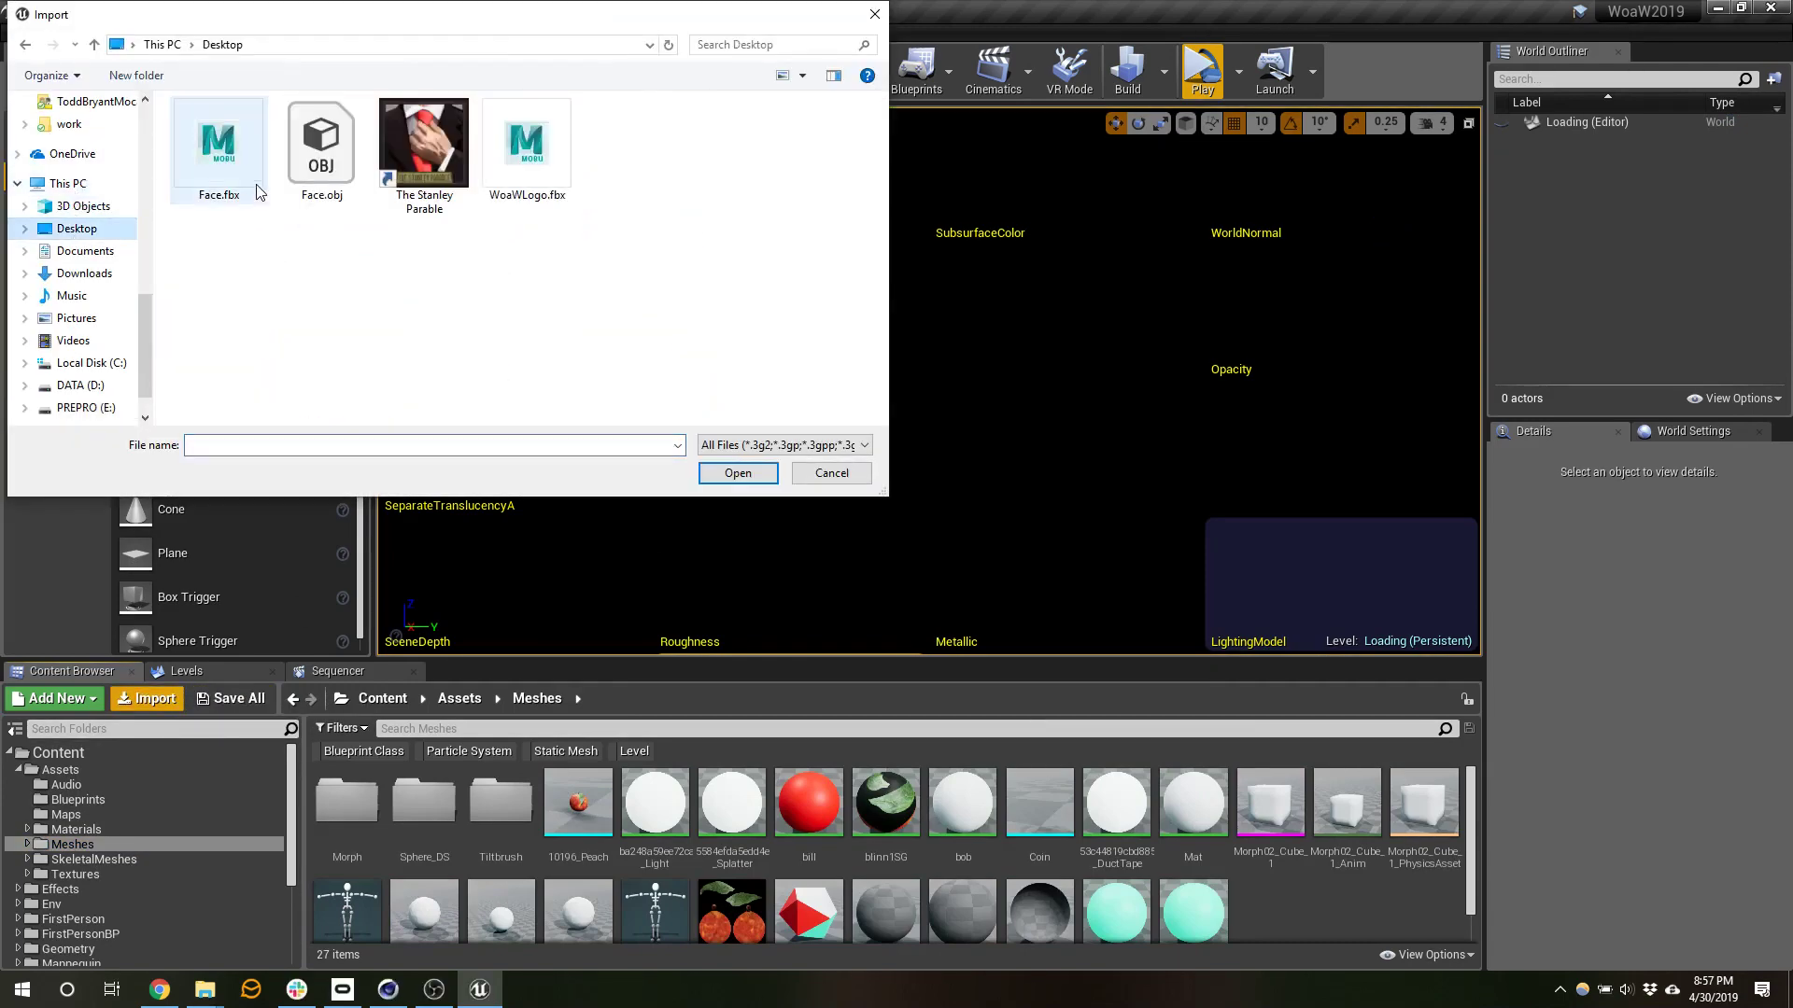
{"action": "left_click", "coordinate": [525, 149]}
{"action": "left_click", "coordinate": [738, 474]}
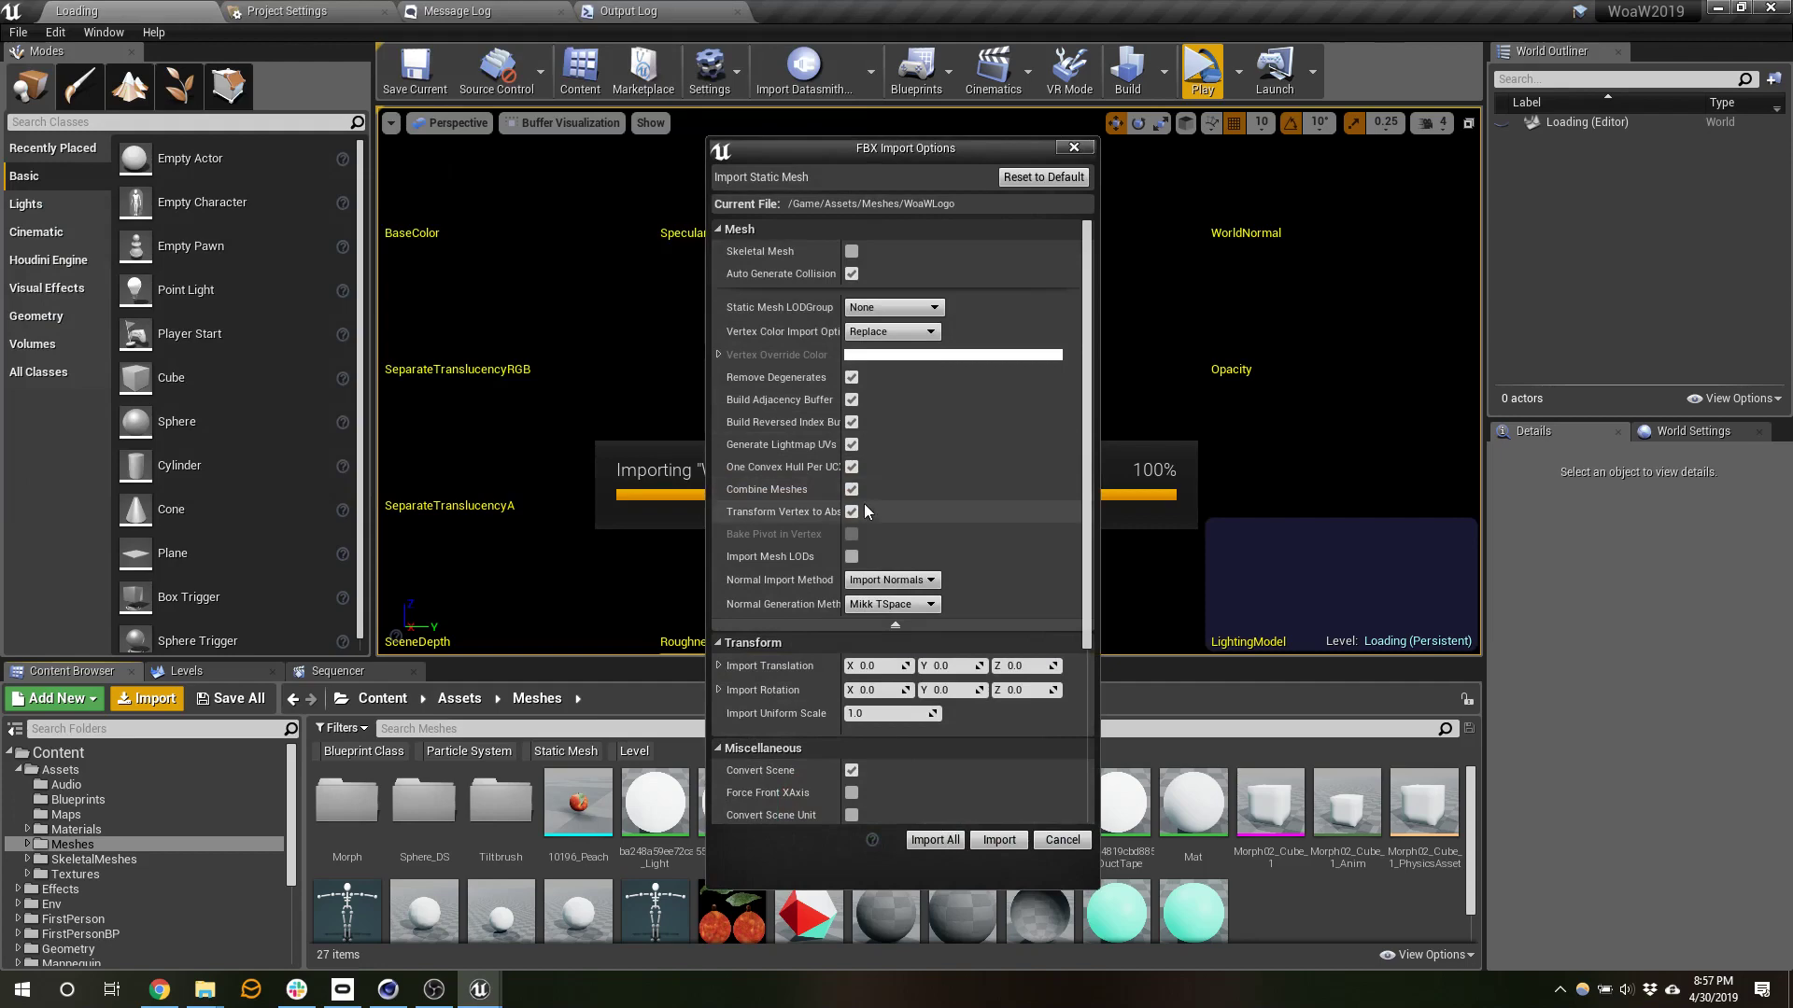
{"action": "left_click", "coordinate": [932, 840]}
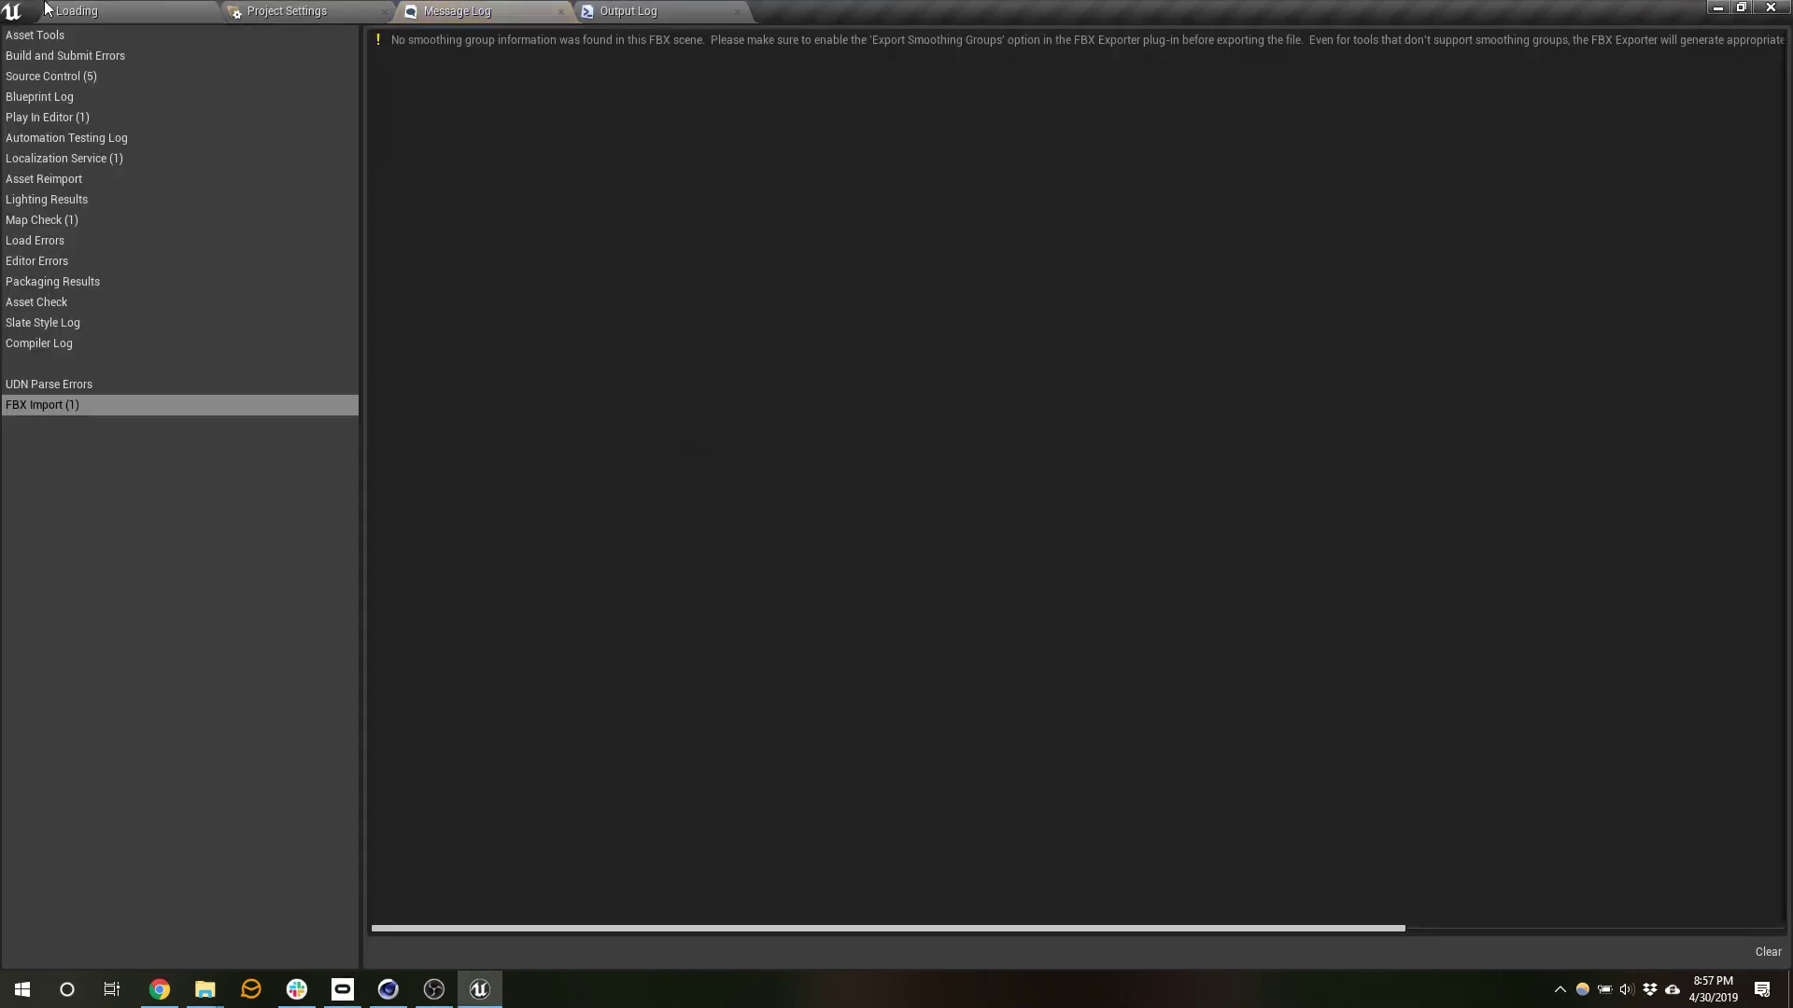
{"action": "left_click", "coordinate": [101, 11]}
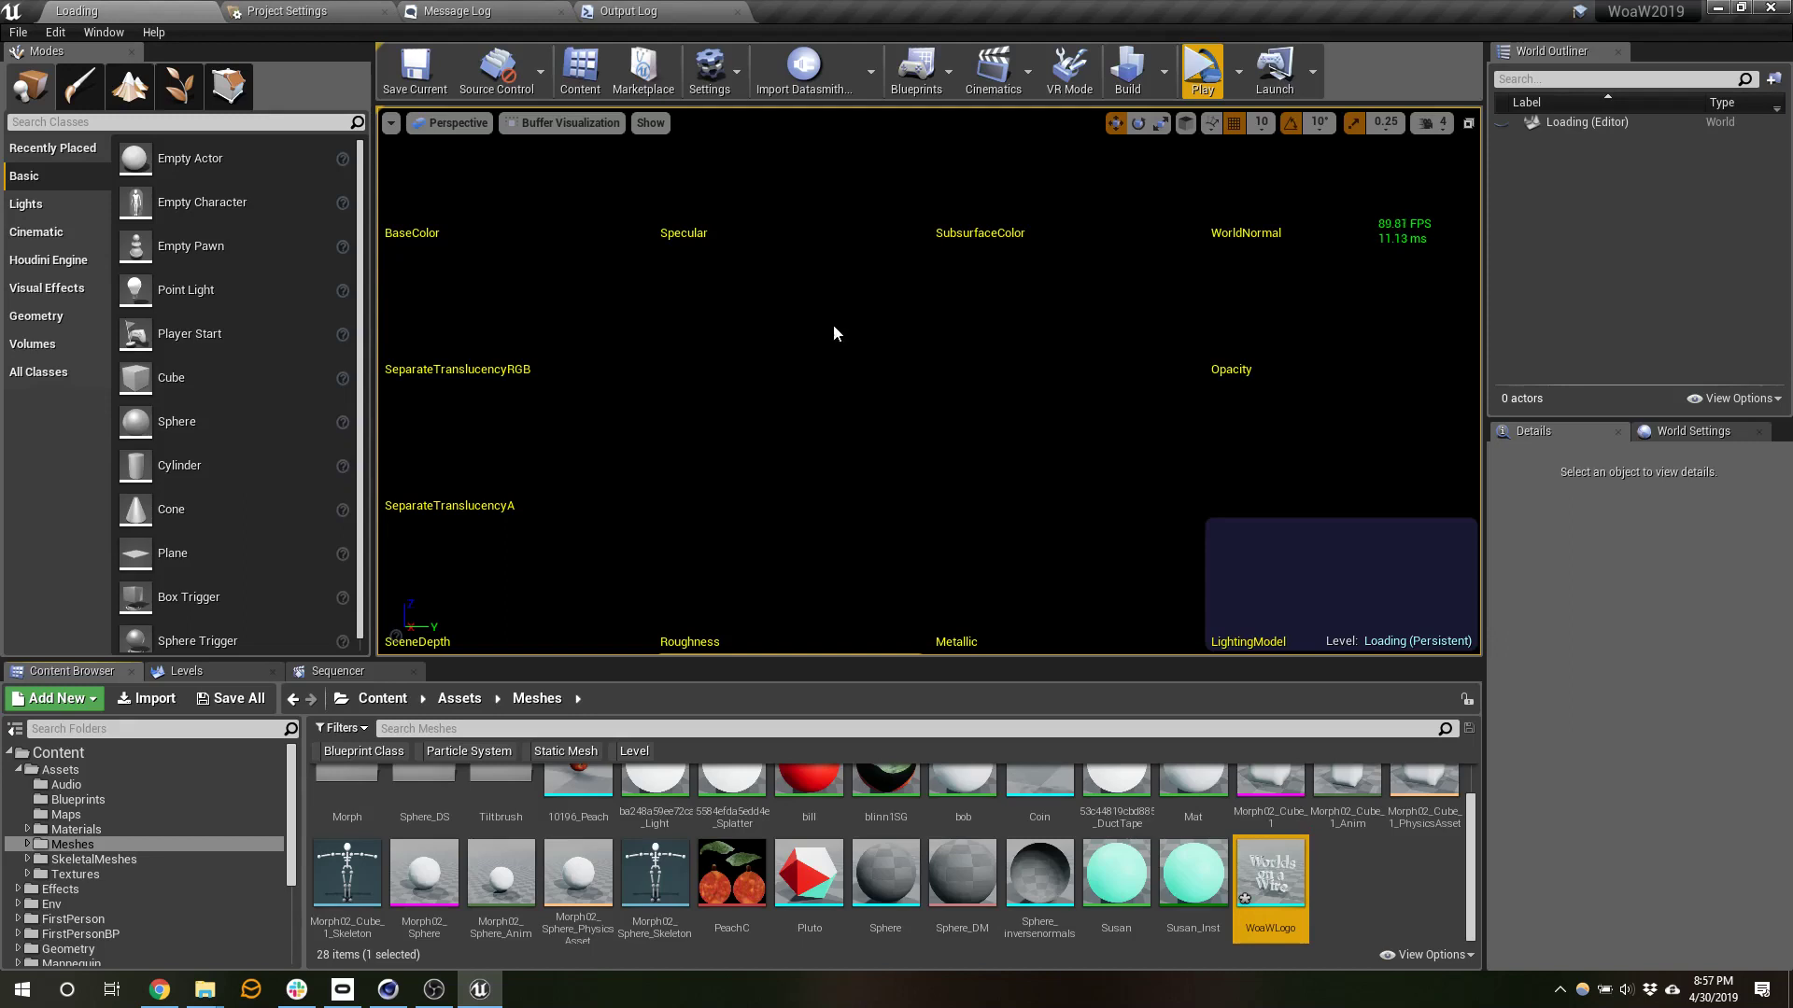
- Set the viewport to the Lit view mode, and run a brief play preview of the Loading level
{"action": "left_click", "coordinate": [565, 123]}
{"action": "left_click", "coordinate": [564, 147]}
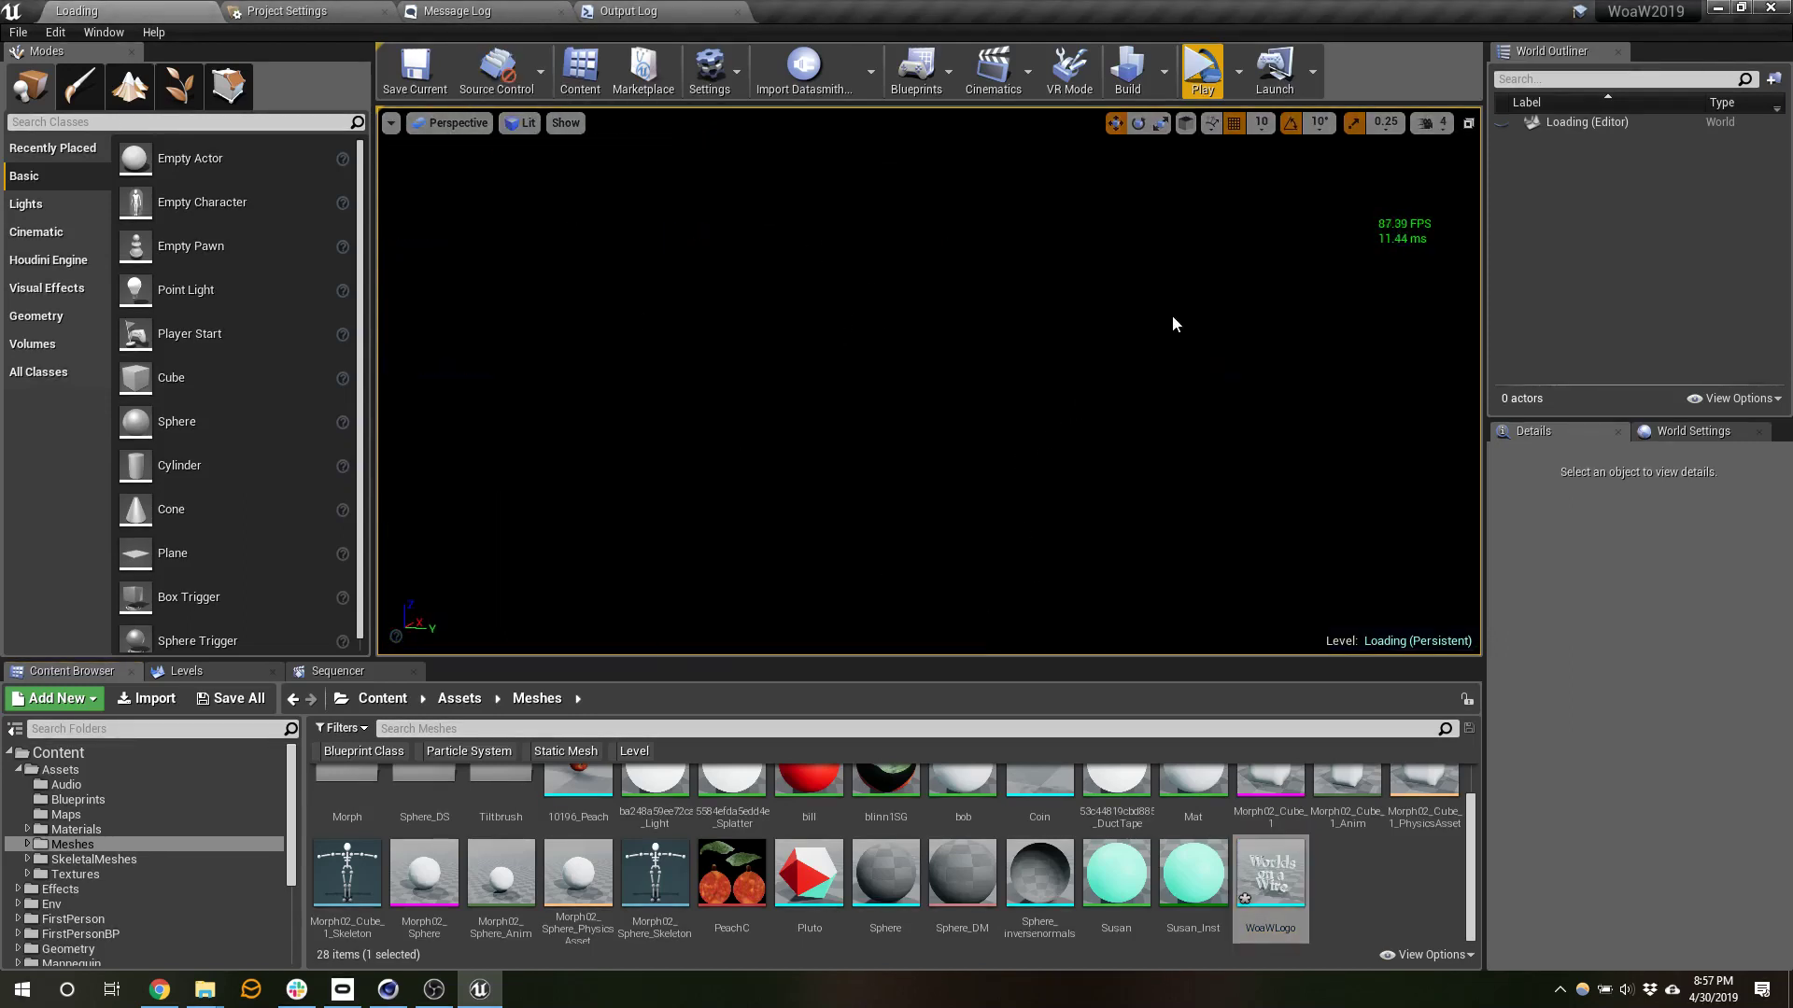
{"action": "left_click", "coordinate": [1202, 73]}
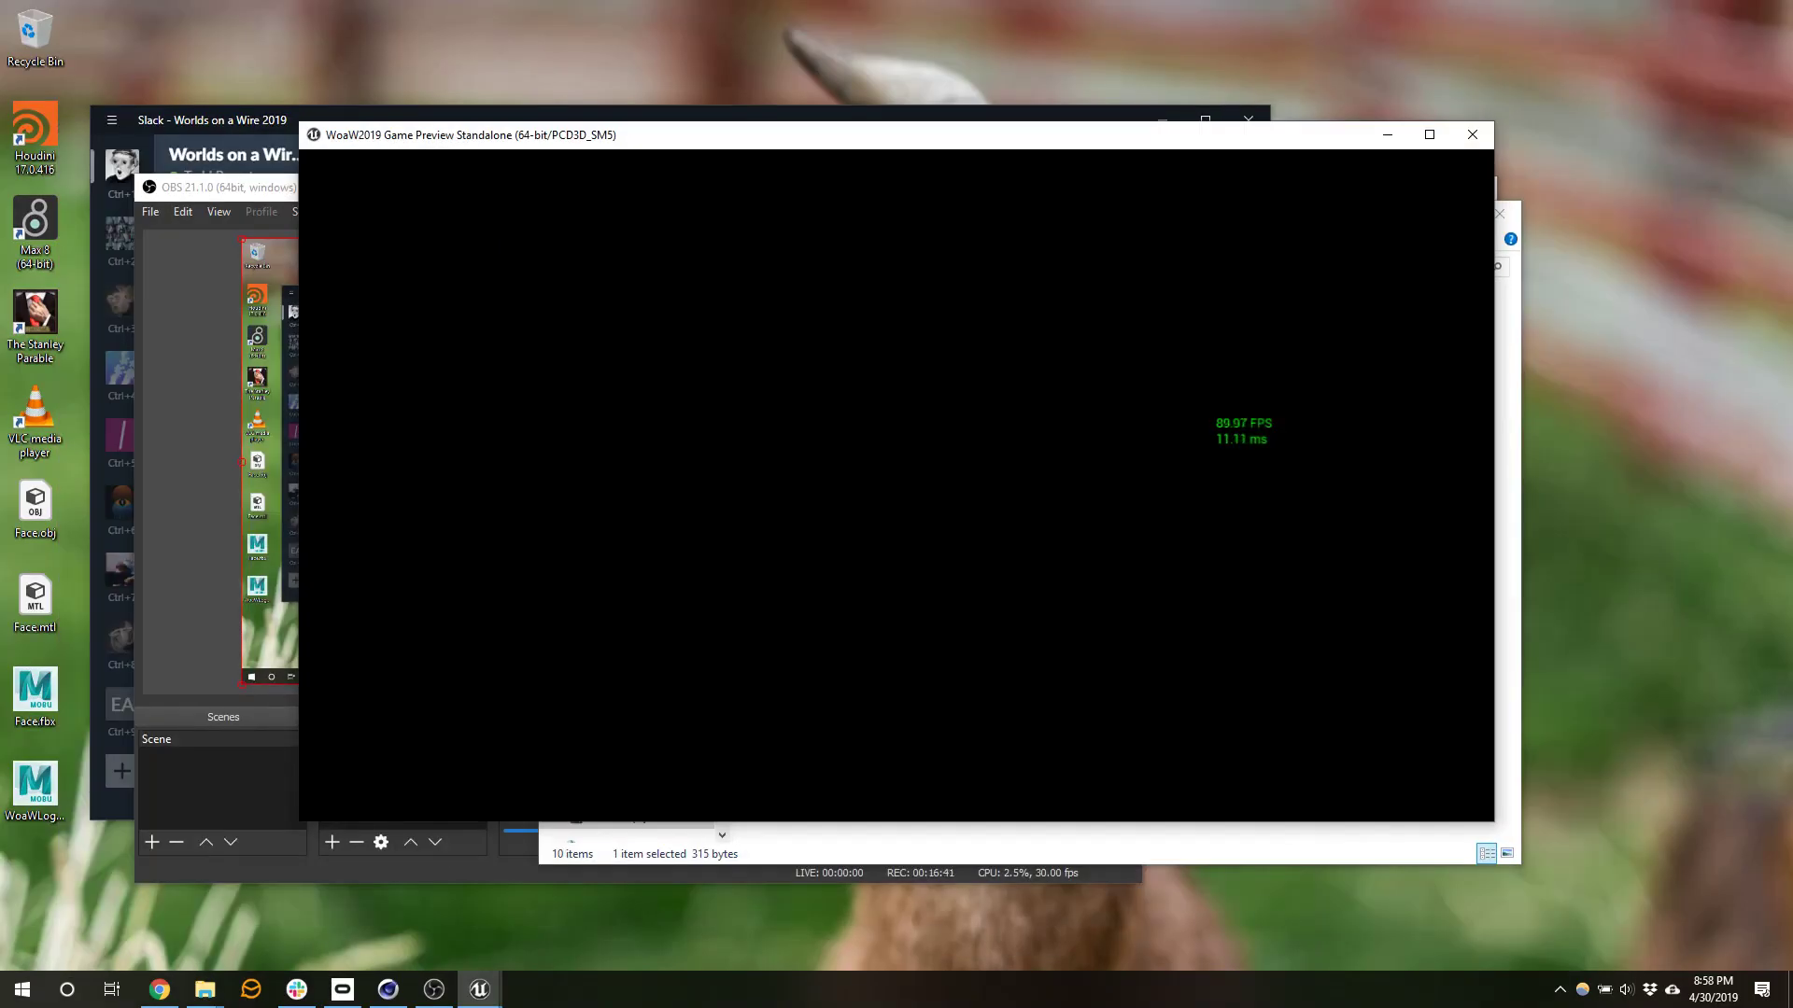
{"action": "key", "text": "Escape"}
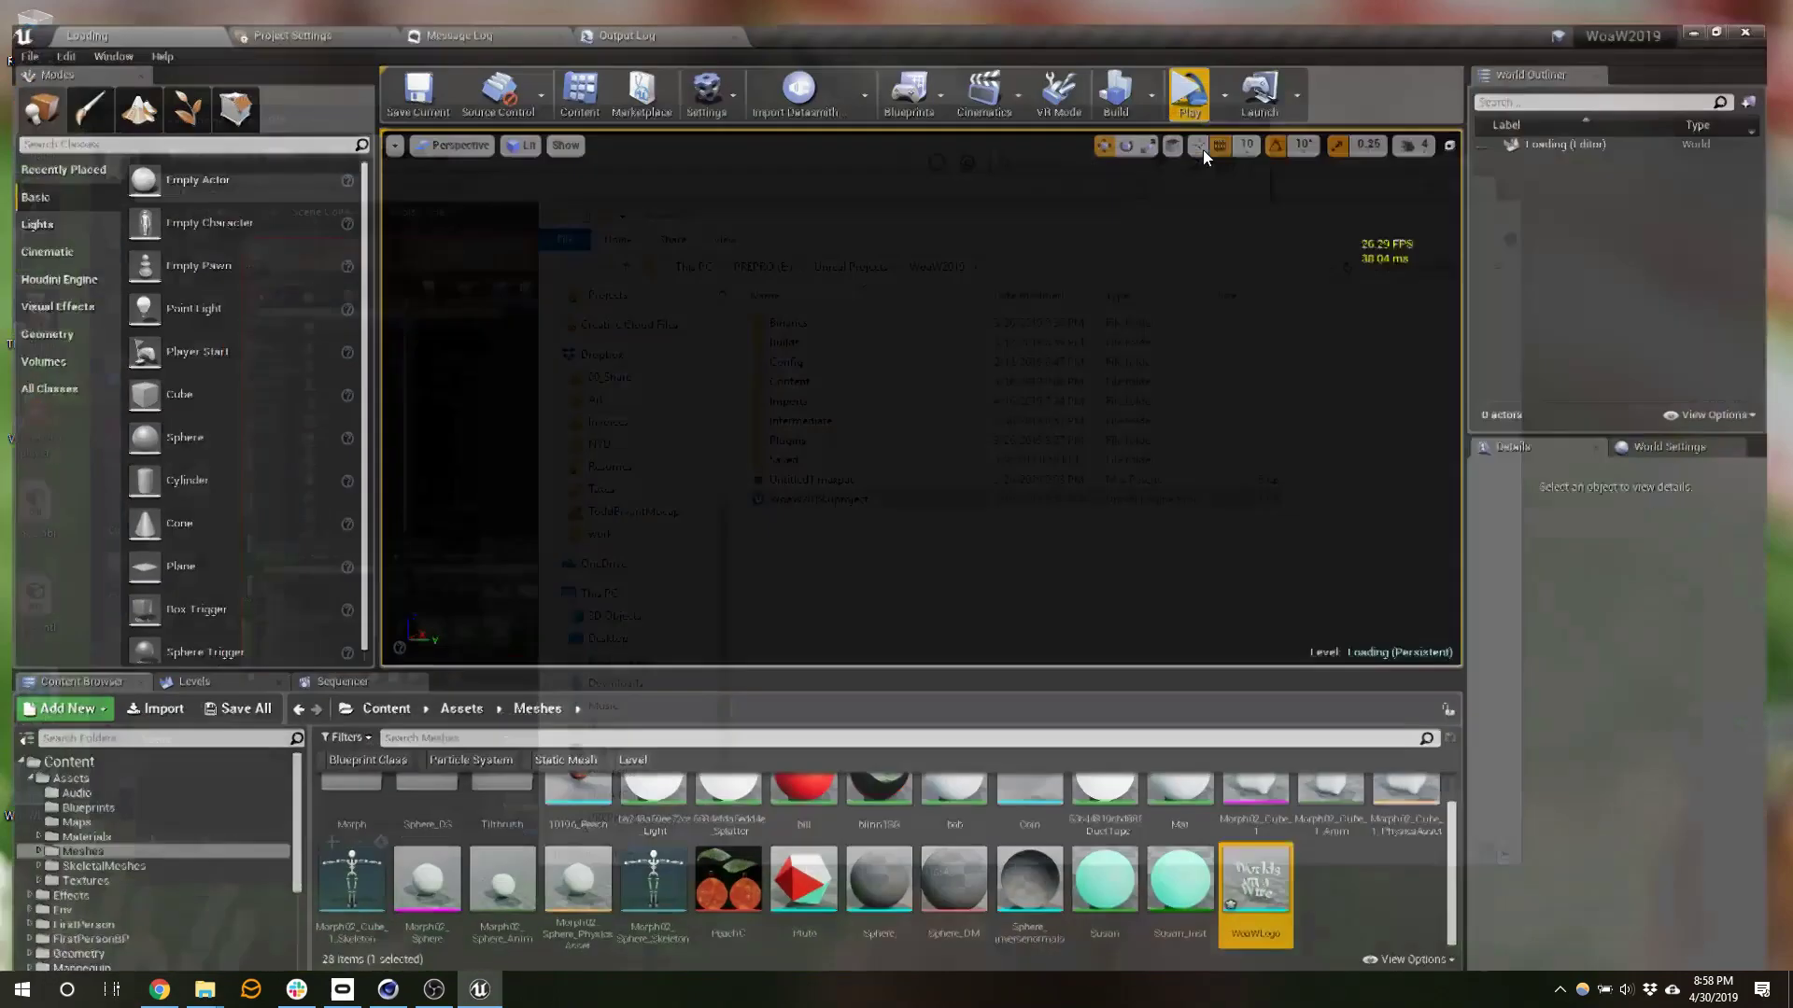
- Find the Camera actor among the placeable actors and place one in the Loading level
{"action": "right_click_drag", "start_coordinate": [590, 180], "coordinate": [593, 233]}
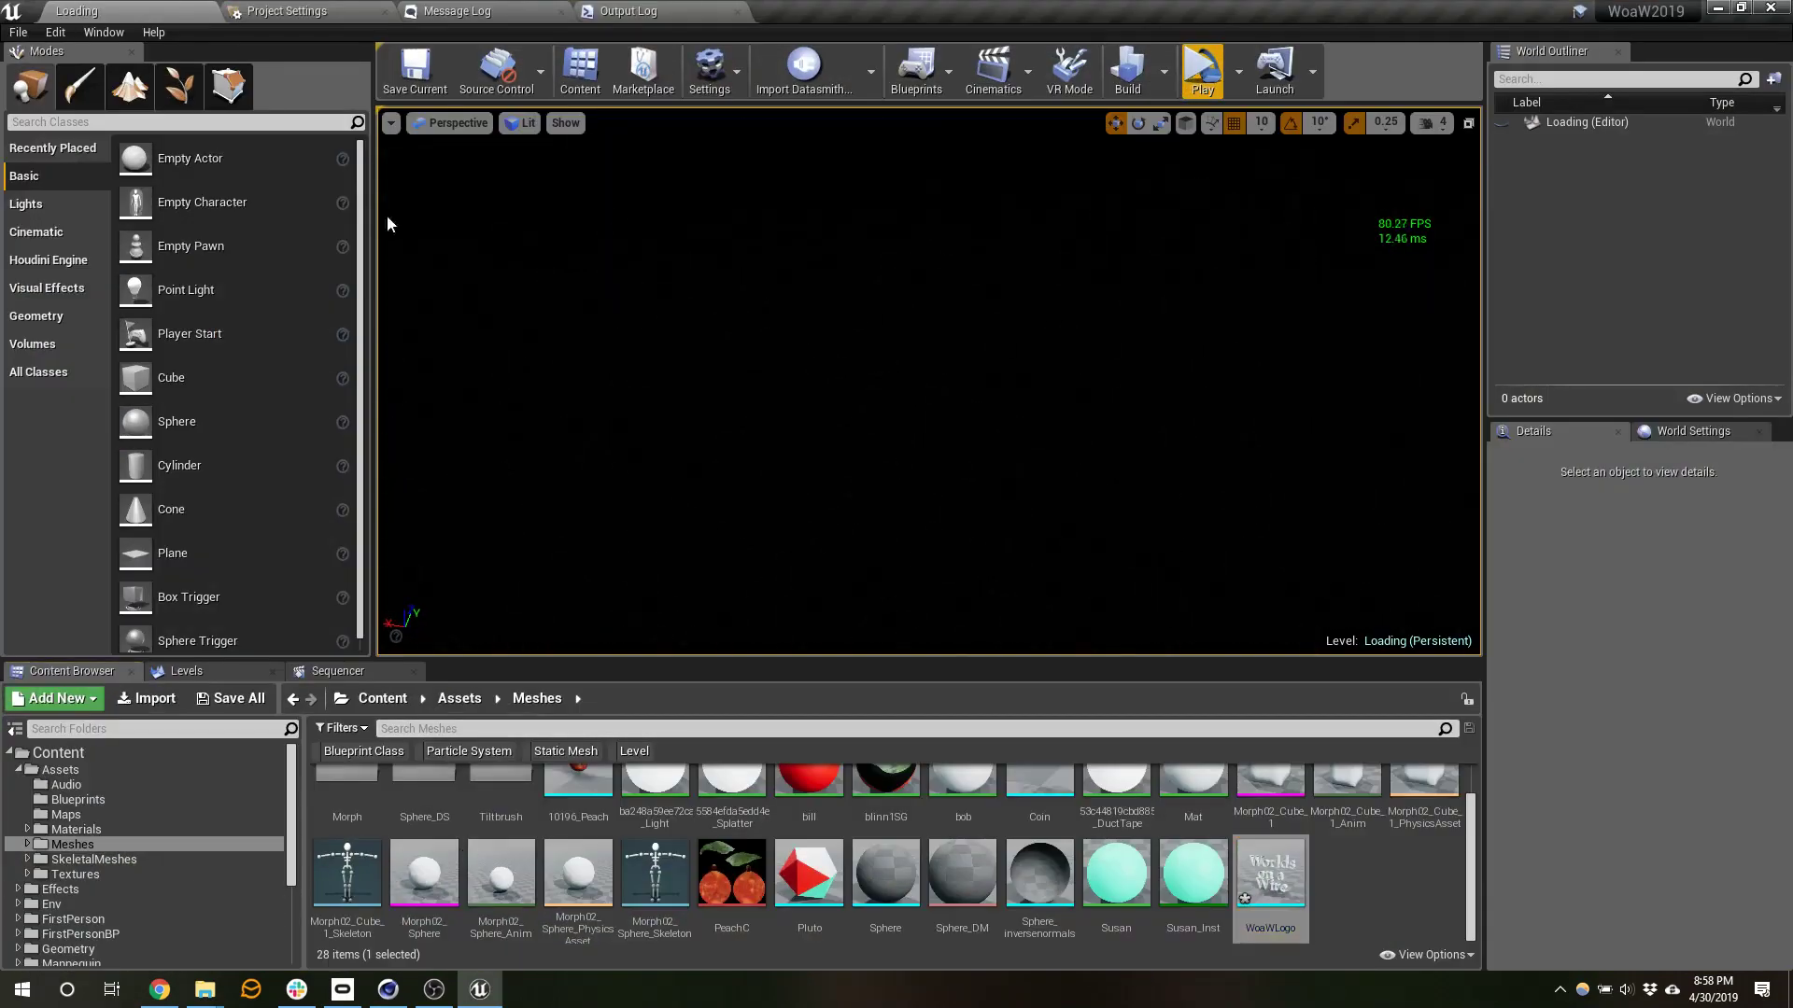
{"action": "left_click", "coordinate": [169, 122]}
{"action": "type", "text": "camer"}
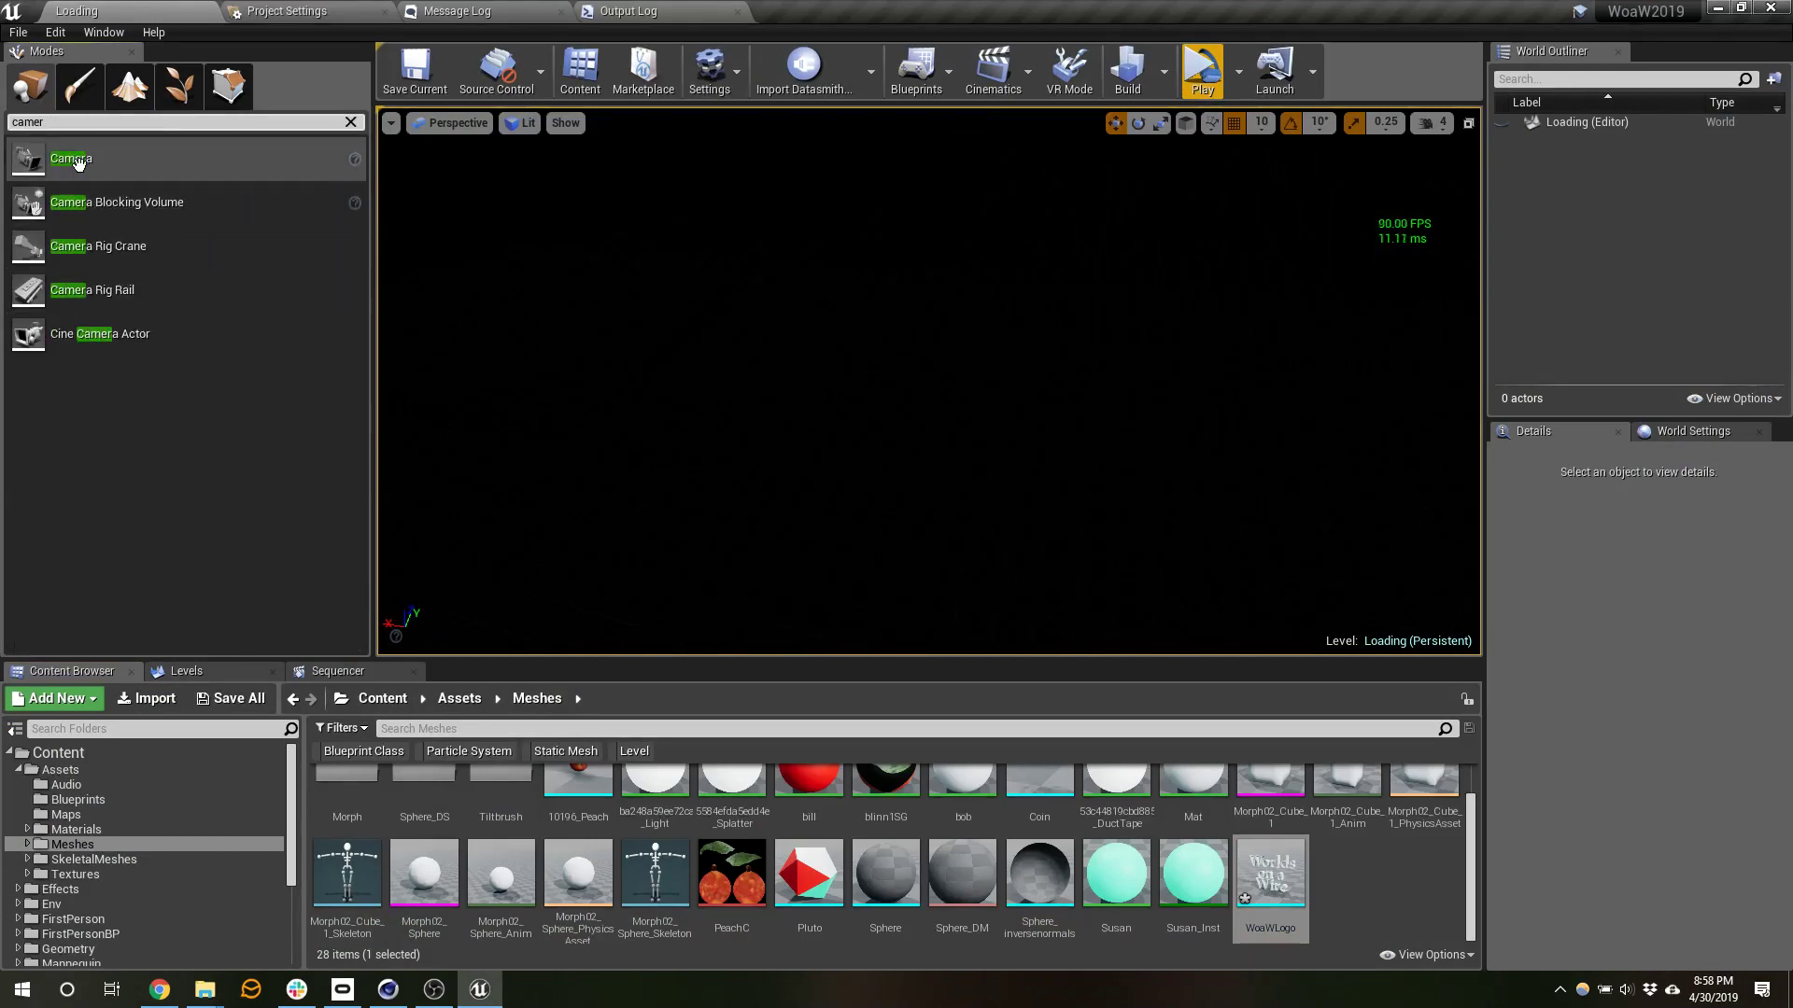
{"action": "left_click_drag", "start_coordinate": [71, 158], "coordinate": [945, 515]}
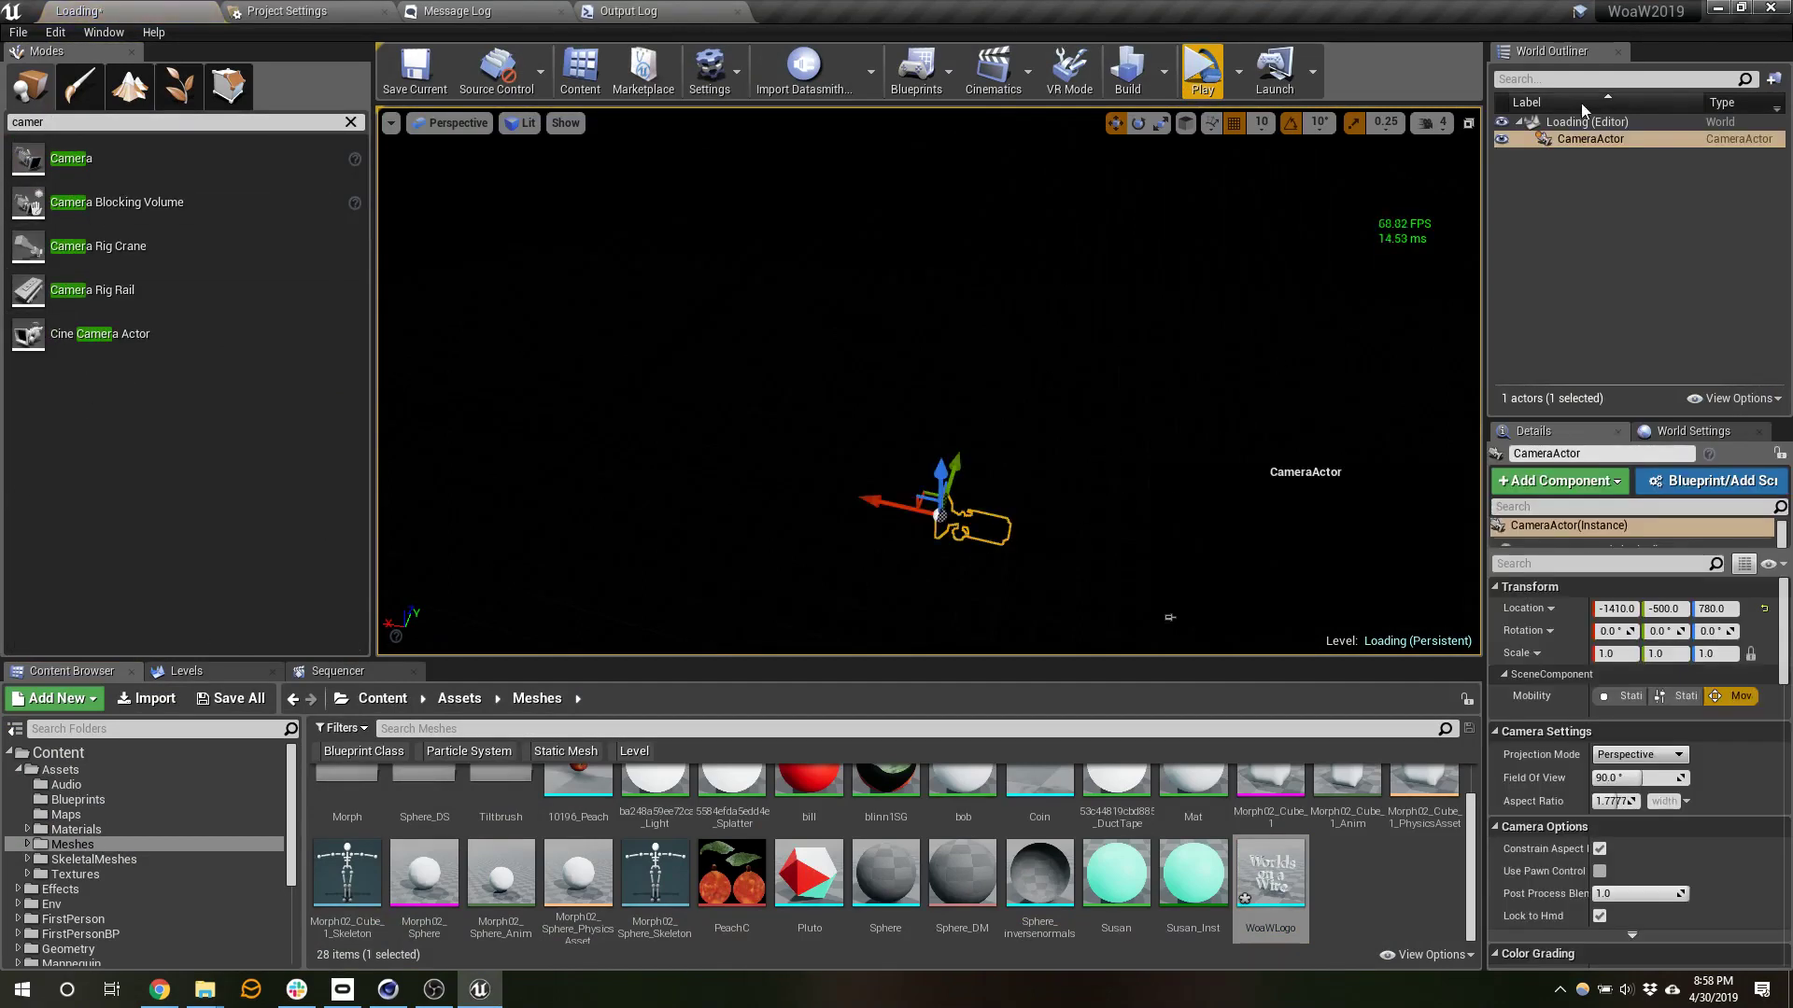
- Reset the camera's location to 0, 0, 0, and move it along the X axis to -620
{"action": "left_click", "coordinate": [1633, 611]}
{"action": "type", "text": "0"}
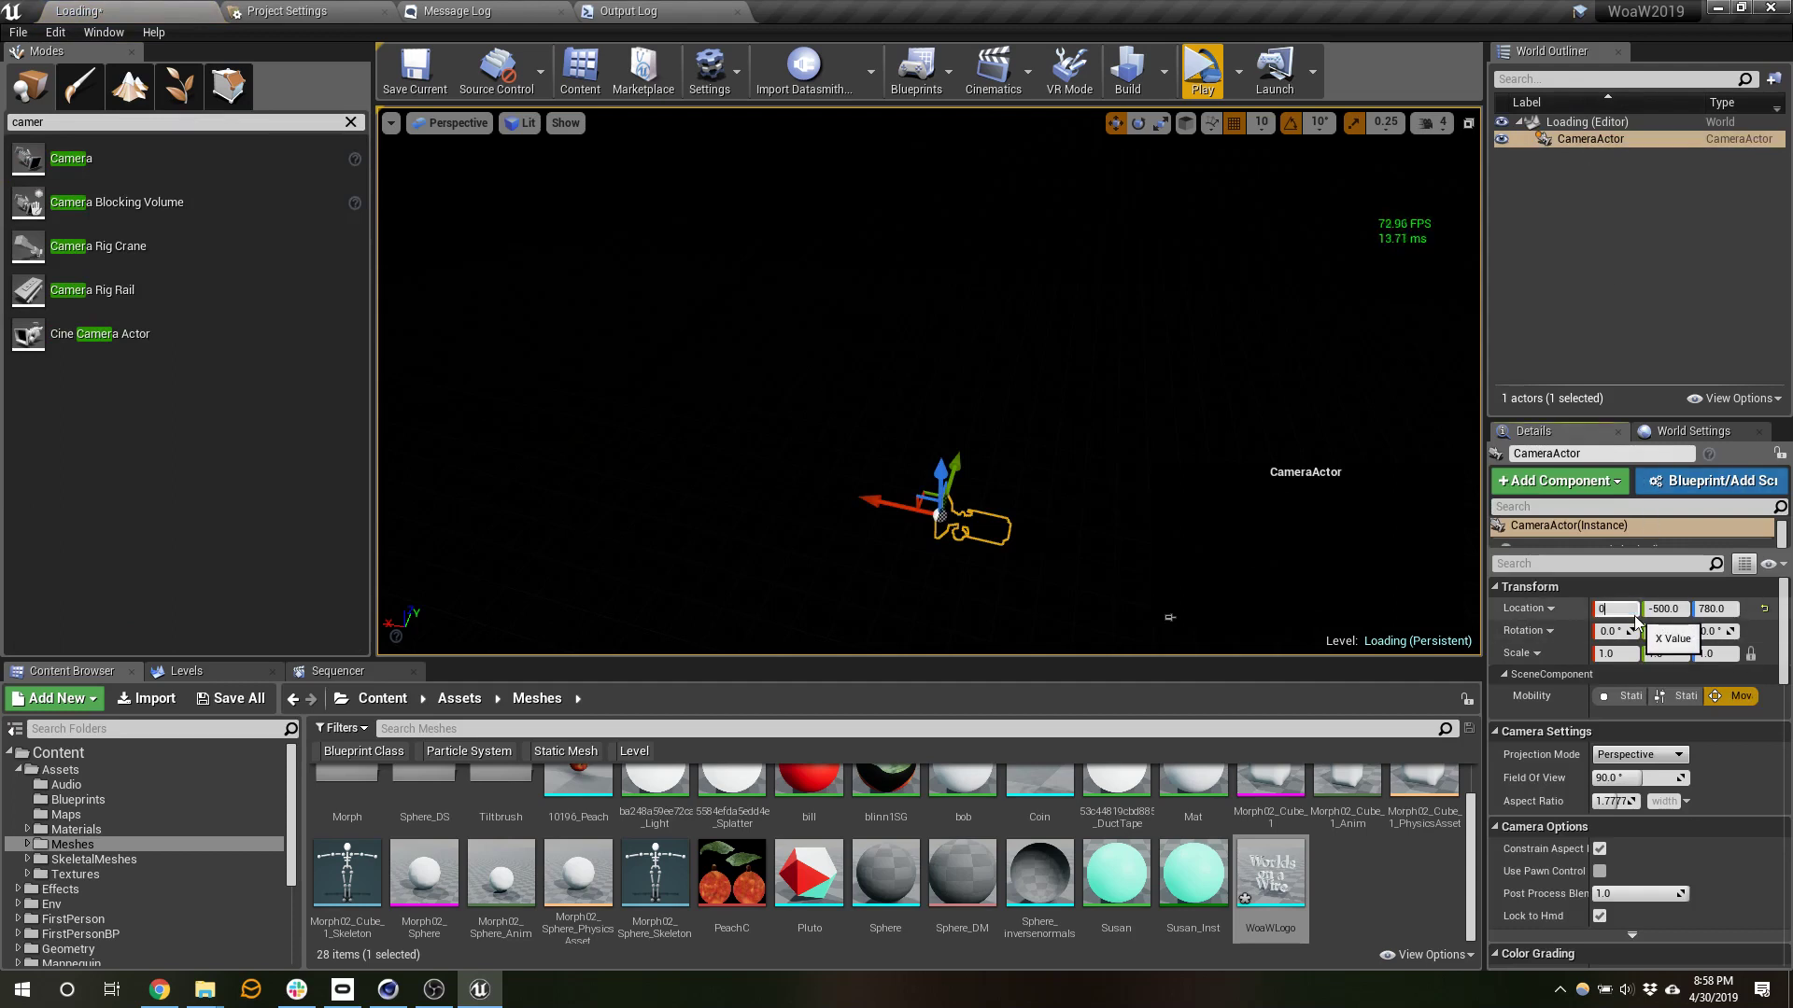
{"action": "key", "text": "Tab"}
{"action": "type", "text": "0"}
{"action": "key", "text": "Tab"}
{"action": "type", "text": "0"}
{"action": "key", "text": "Return"}
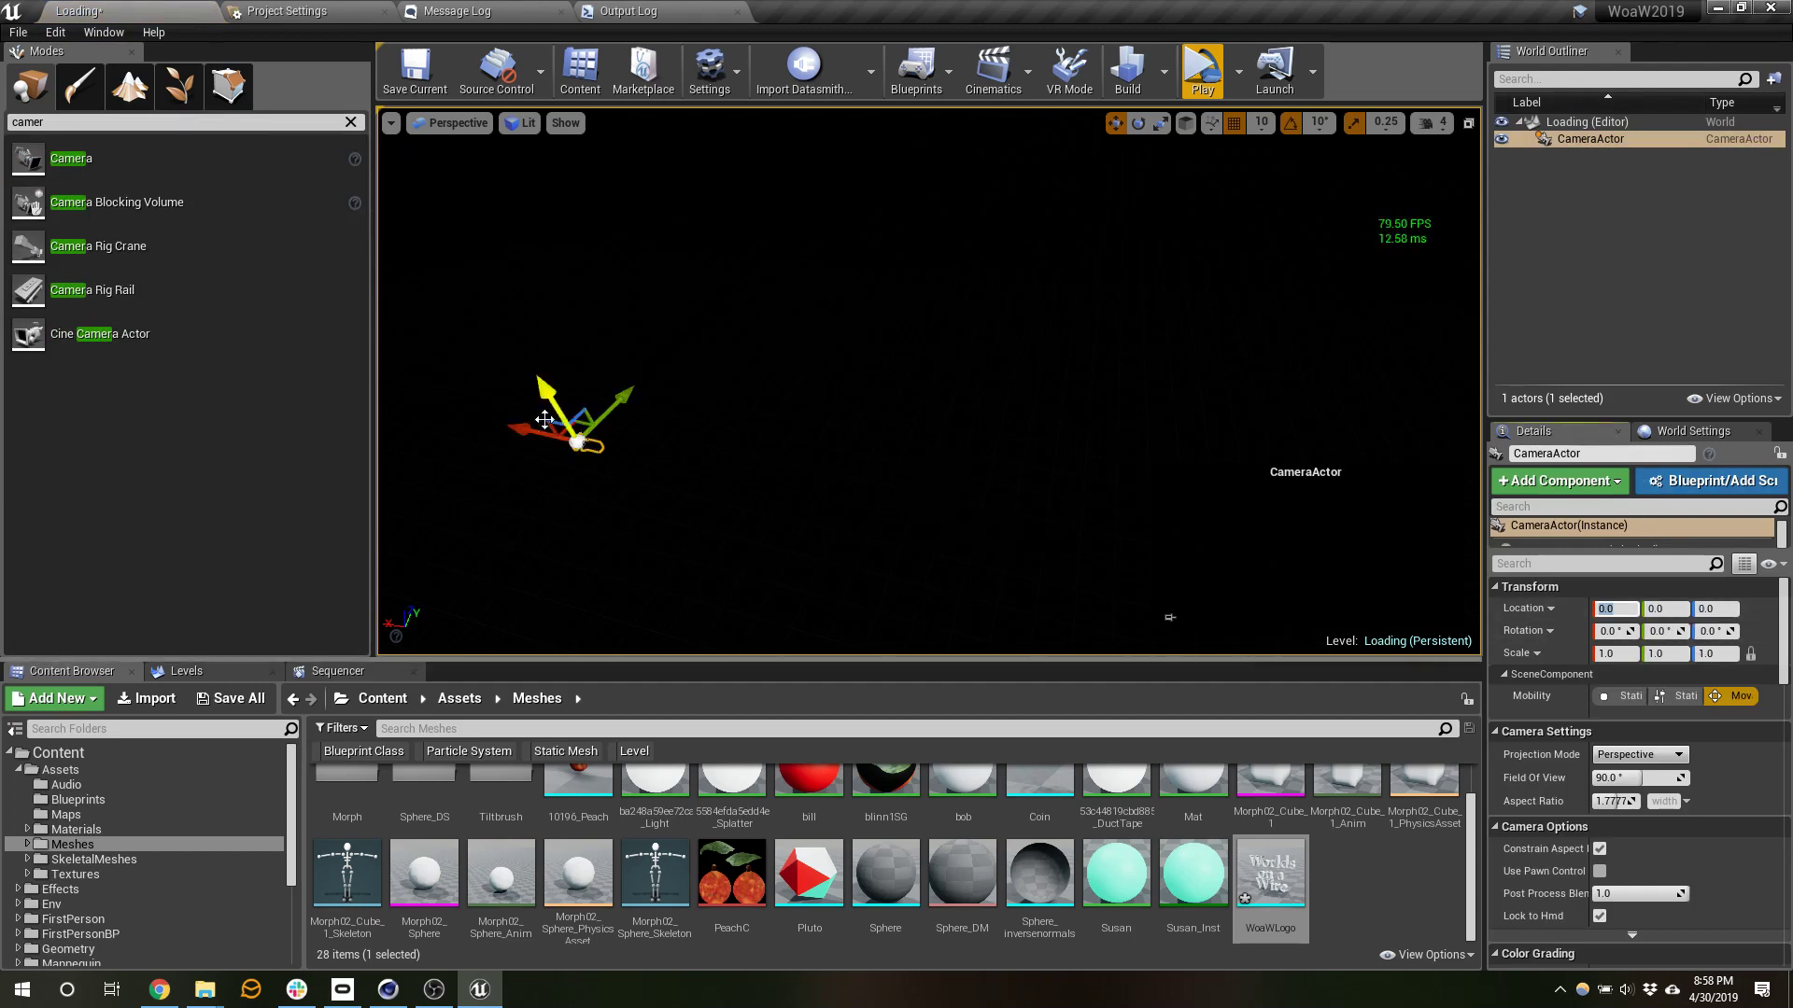
{"action": "left_click_drag", "start_coordinate": [526, 427], "coordinate": [659, 496]}
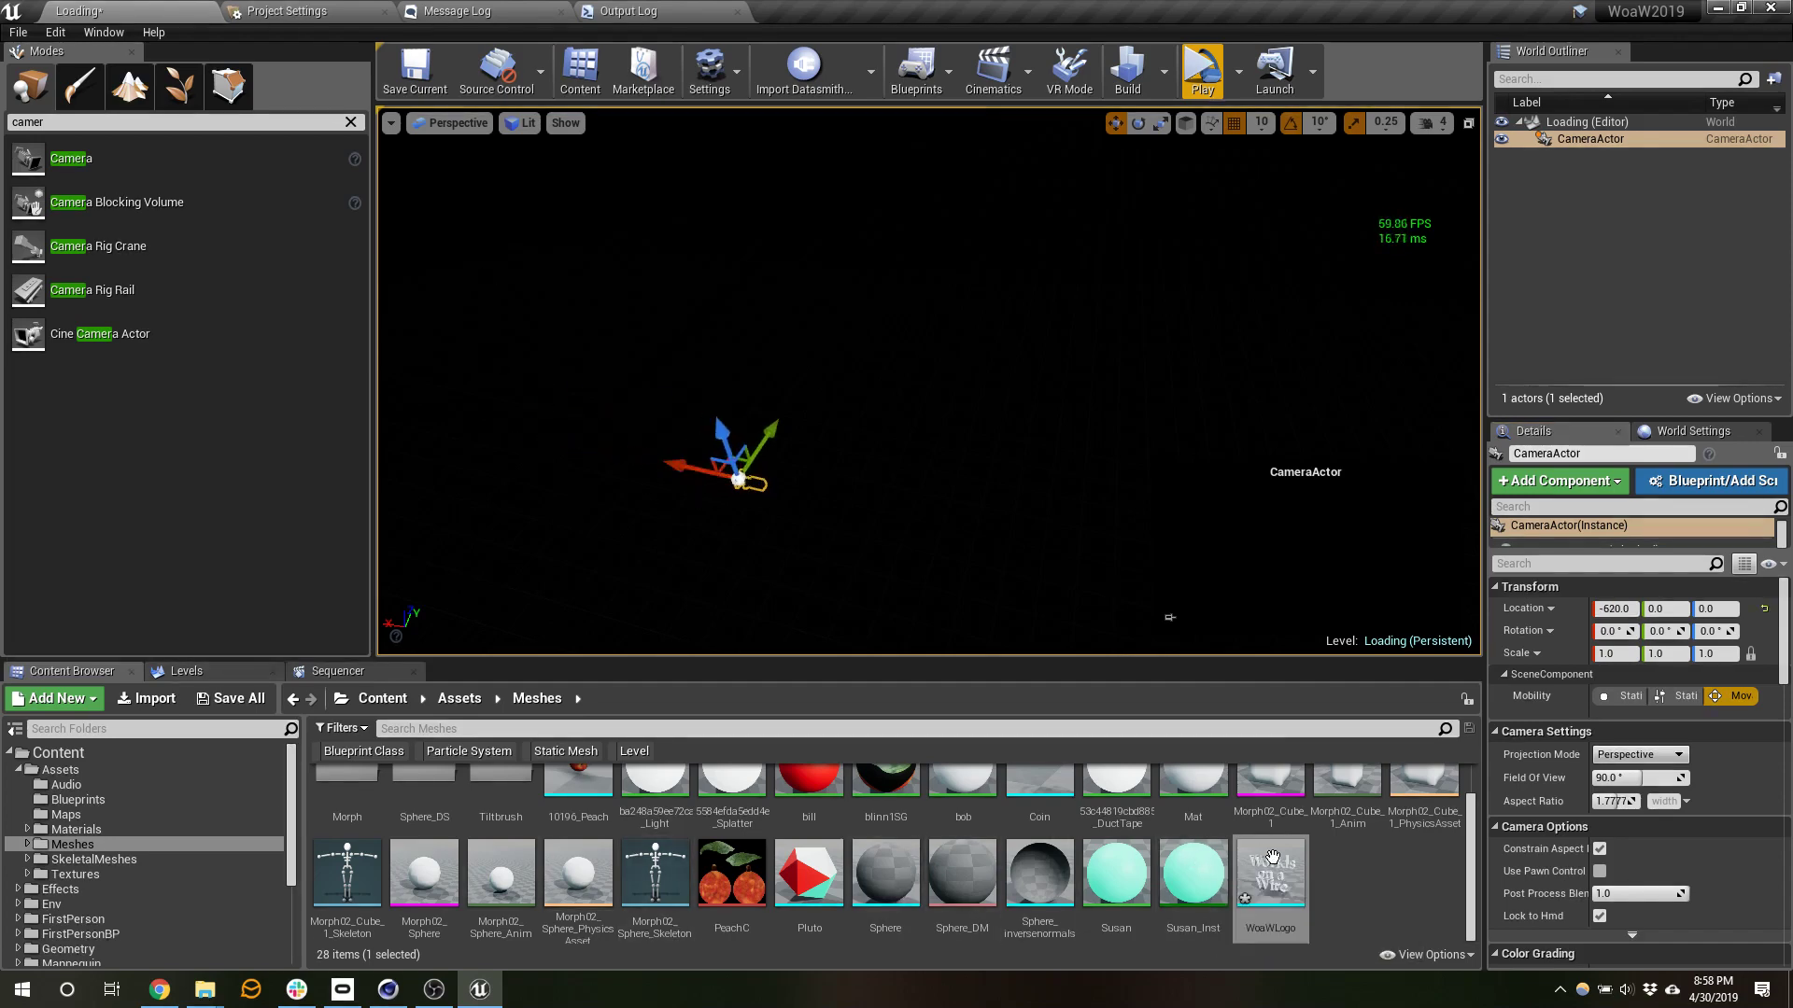
- Place the WoaWLogo mesh in the level near the camera and rotate it 90° about the Z axis
{"action": "left_click_drag", "start_coordinate": [1270, 873], "coordinate": [644, 432]}
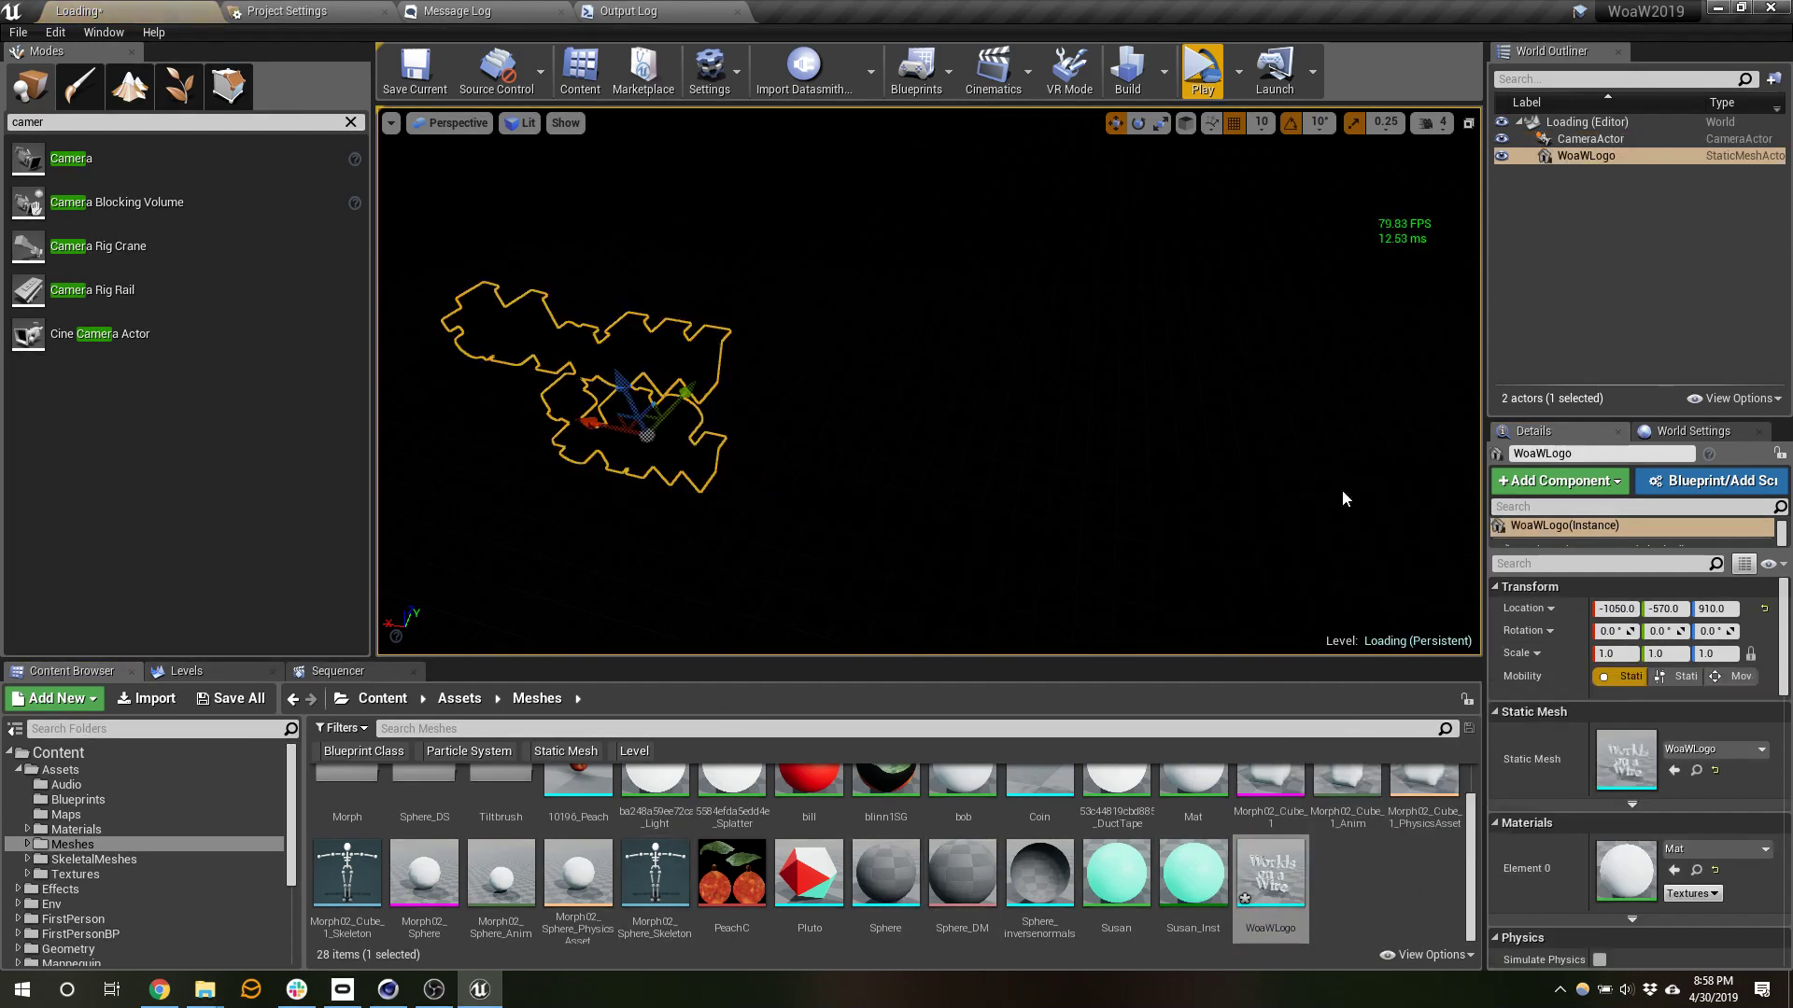
{"action": "left_click", "coordinate": [1137, 122]}
{"action": "left_click_drag", "start_coordinate": [677, 504], "coordinate": [753, 467]}
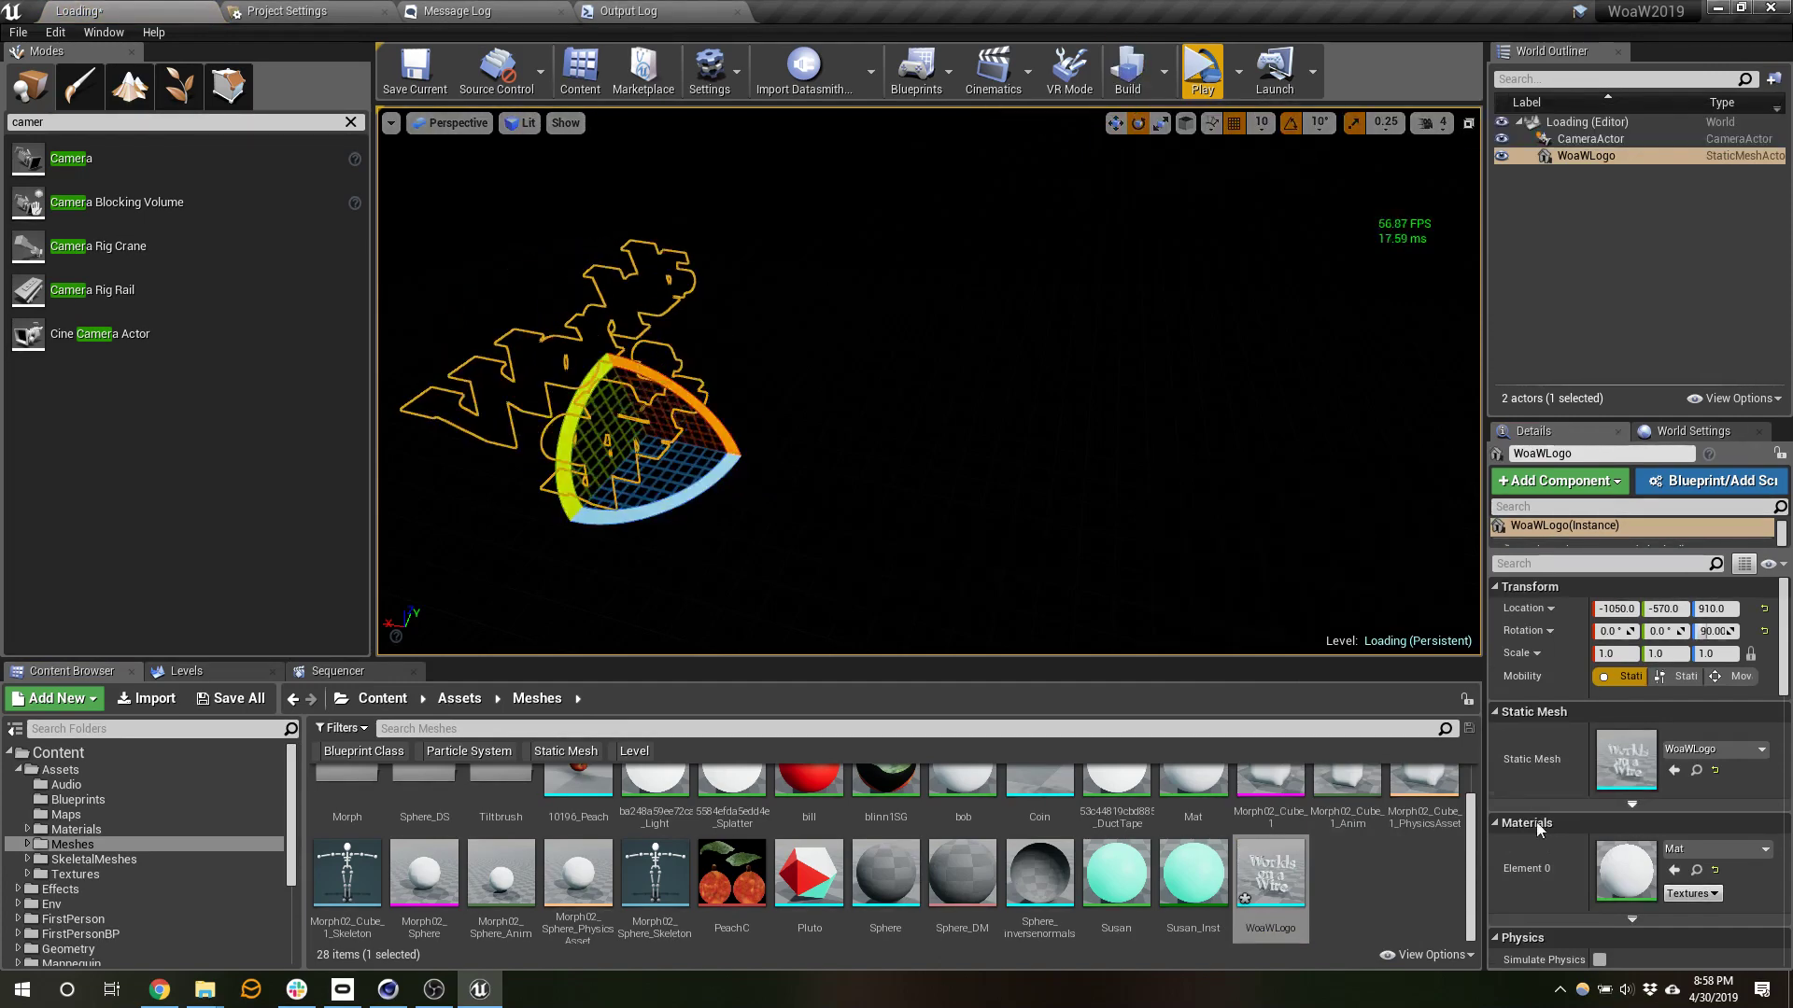
- Place three point lights around the logo: one at its lower right, one at its lower left and one near its middle
{"action": "right_click_drag", "start_coordinate": [1180, 592], "coordinate": [1115, 586]}
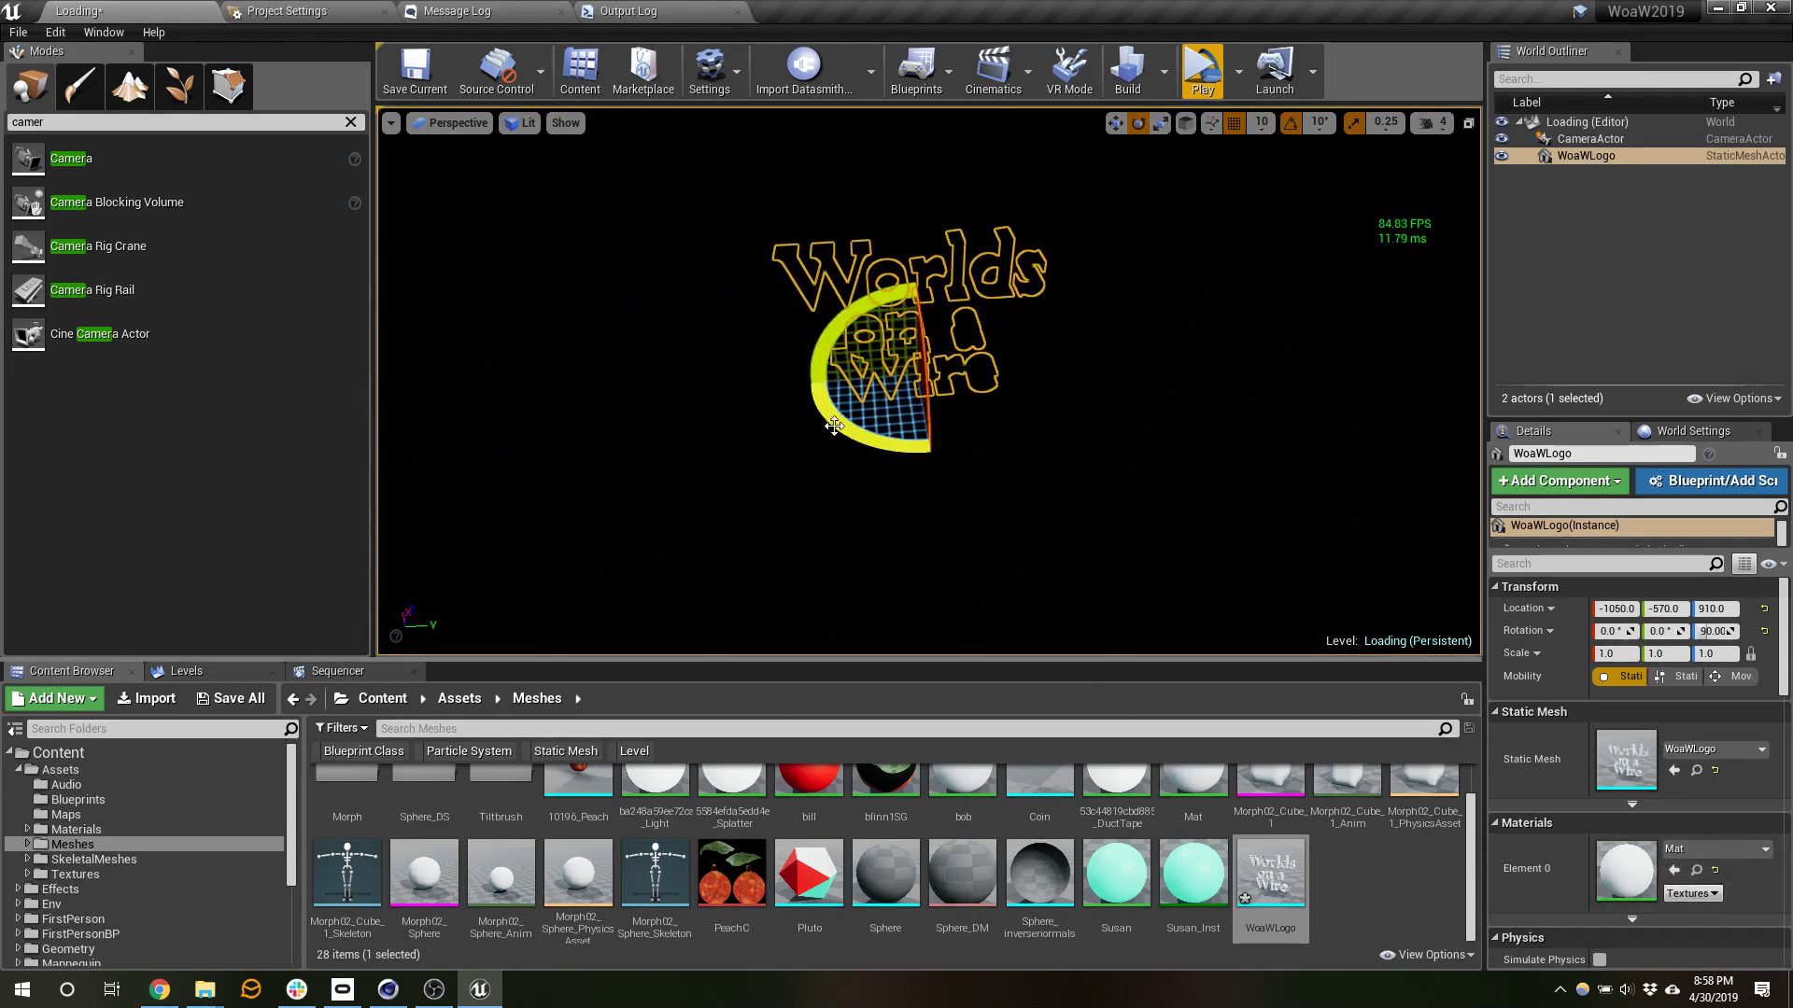
{"action": "left_click", "coordinate": [184, 122]}
{"action": "type", "text": "light"}
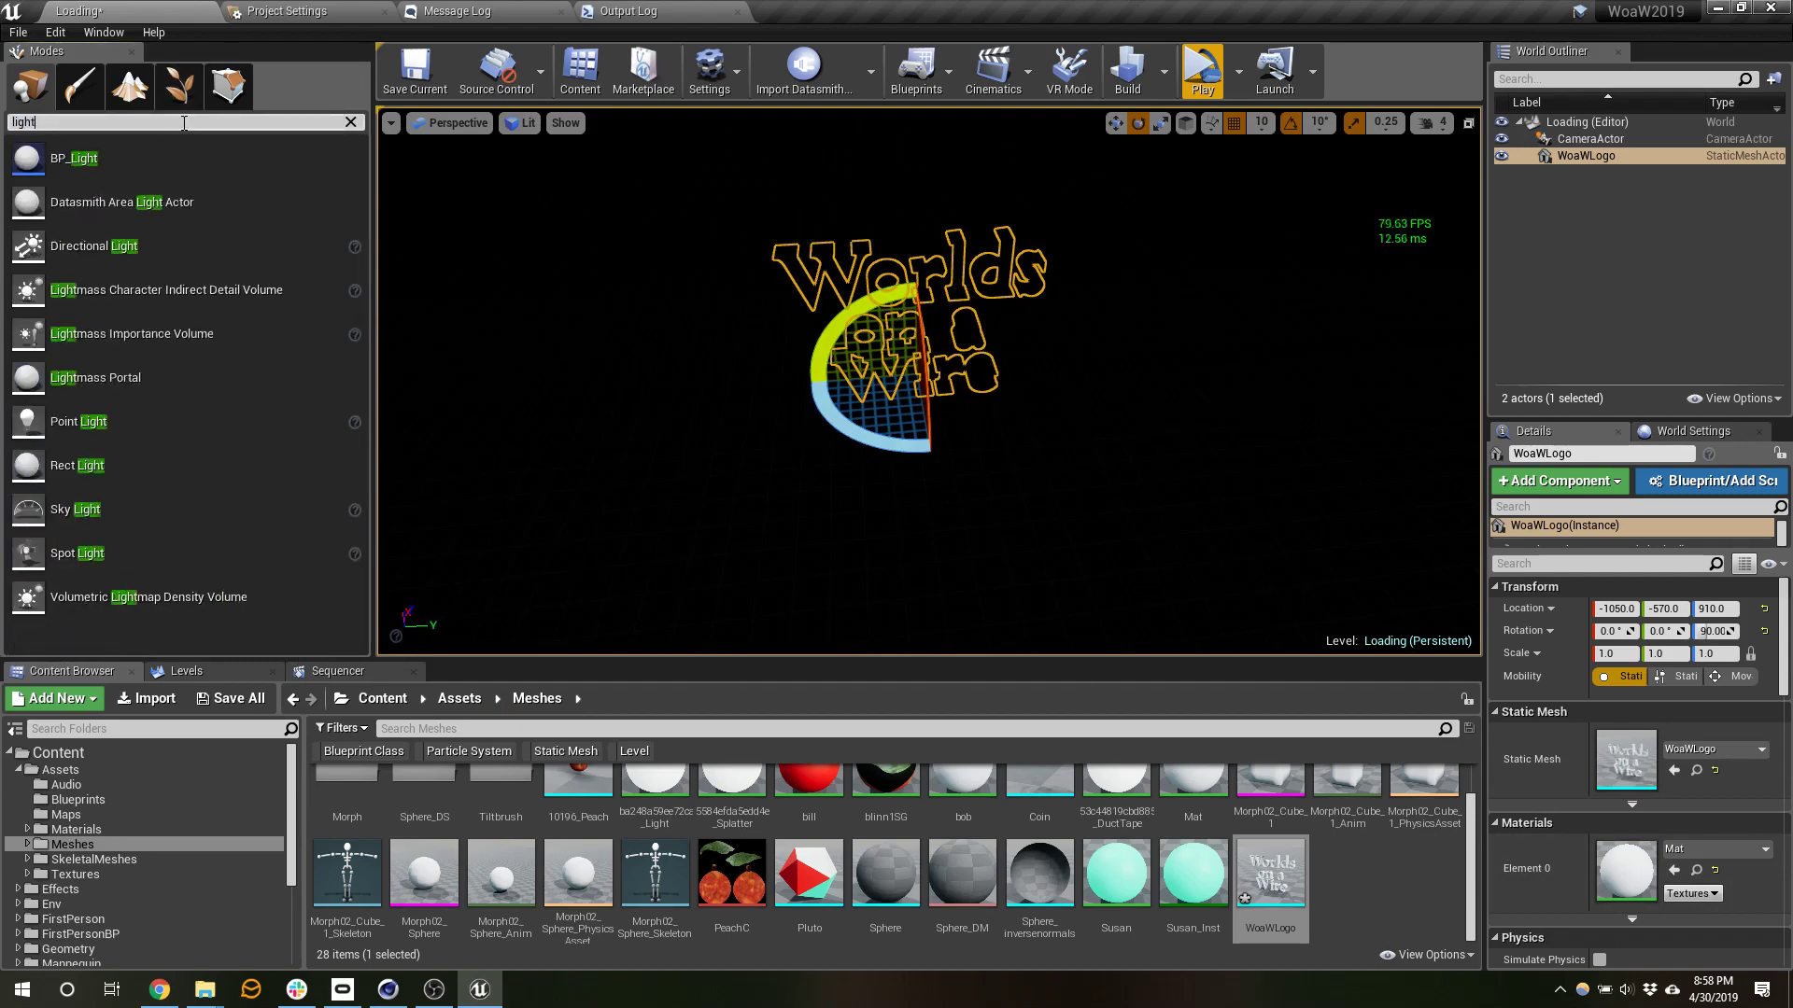
{"action": "left_click_drag", "start_coordinate": [82, 422], "coordinate": [1025, 420]}
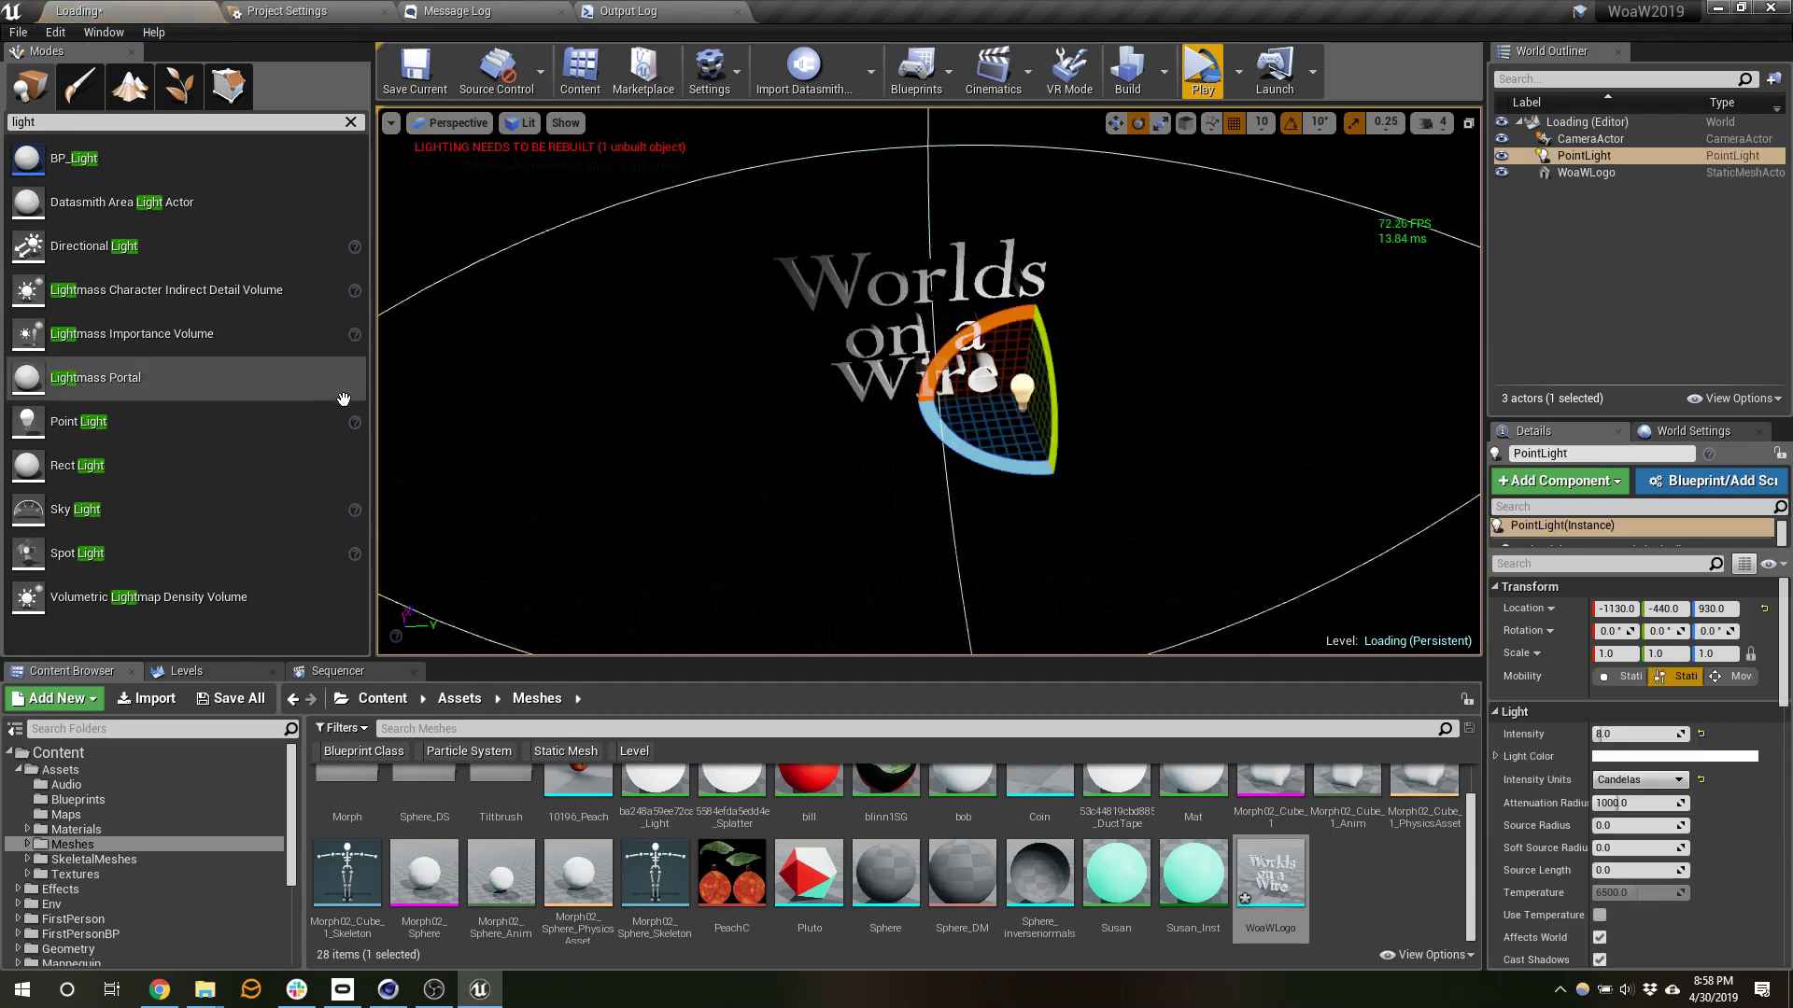
{"action": "left_click_drag", "start_coordinate": [73, 432], "coordinate": [818, 423]}
{"action": "left_click_drag", "start_coordinate": [82, 422], "coordinate": [931, 207]}
- Raise the point light left of the logo to Z 1020 and set its light color to cyan, hex sRGB 00DBFFFF
{"action": "left_click_drag", "start_coordinate": [931, 208], "coordinate": [906, 318], "text": "alt"}
{"action": "key", "text": "w"}
{"action": "left_click", "coordinate": [801, 472]}
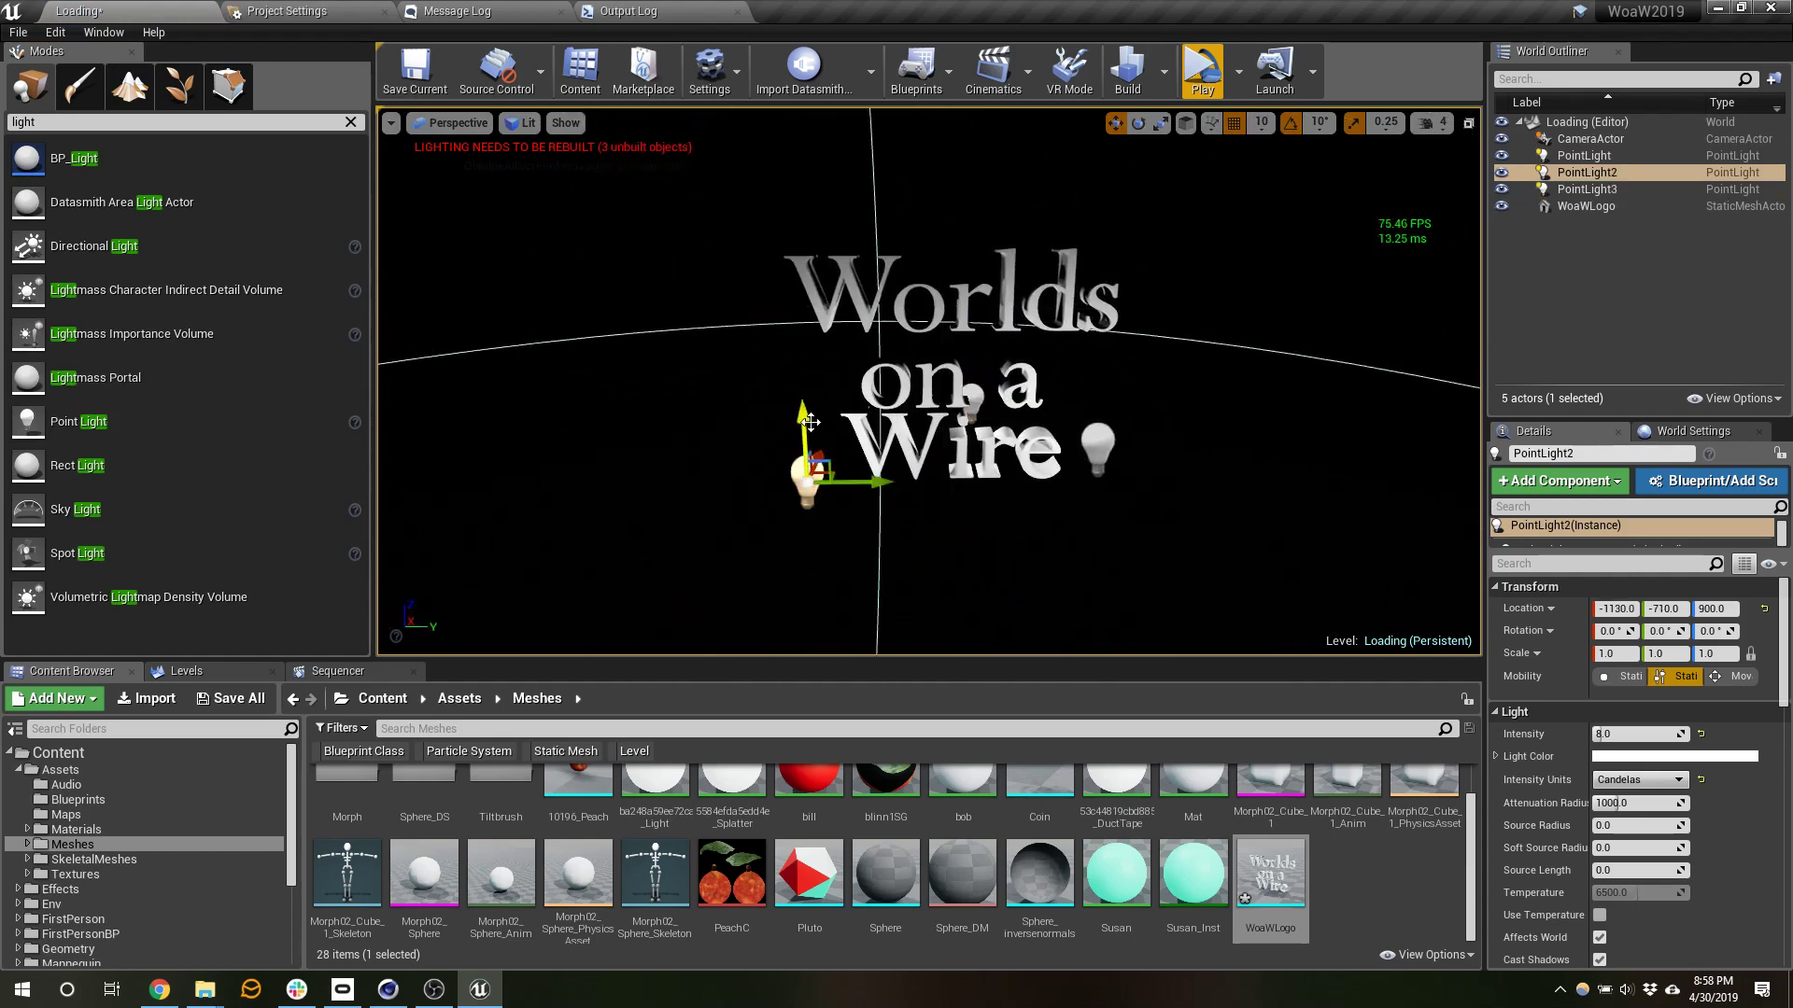
{"action": "left_click_drag", "start_coordinate": [801, 416], "coordinate": [801, 280]}
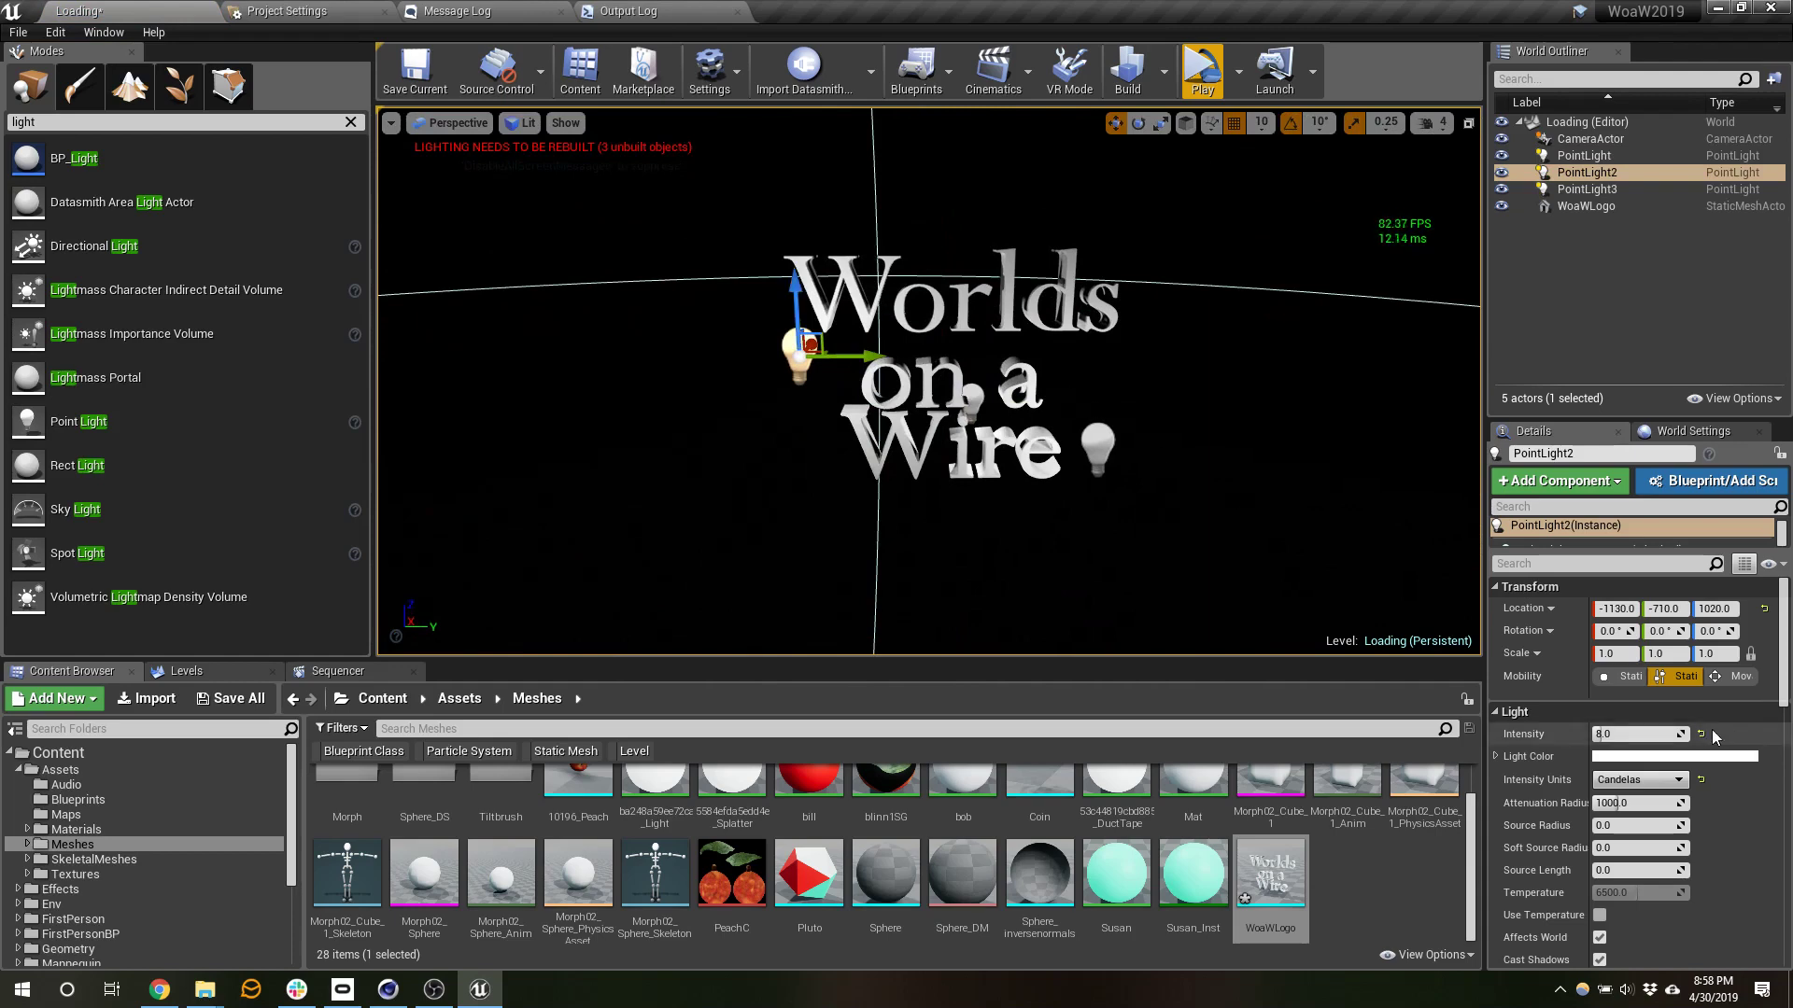
{"action": "left_click", "coordinate": [1683, 764]}
{"action": "left_click_drag", "start_coordinate": [1373, 611], "coordinate": [1290, 592]}
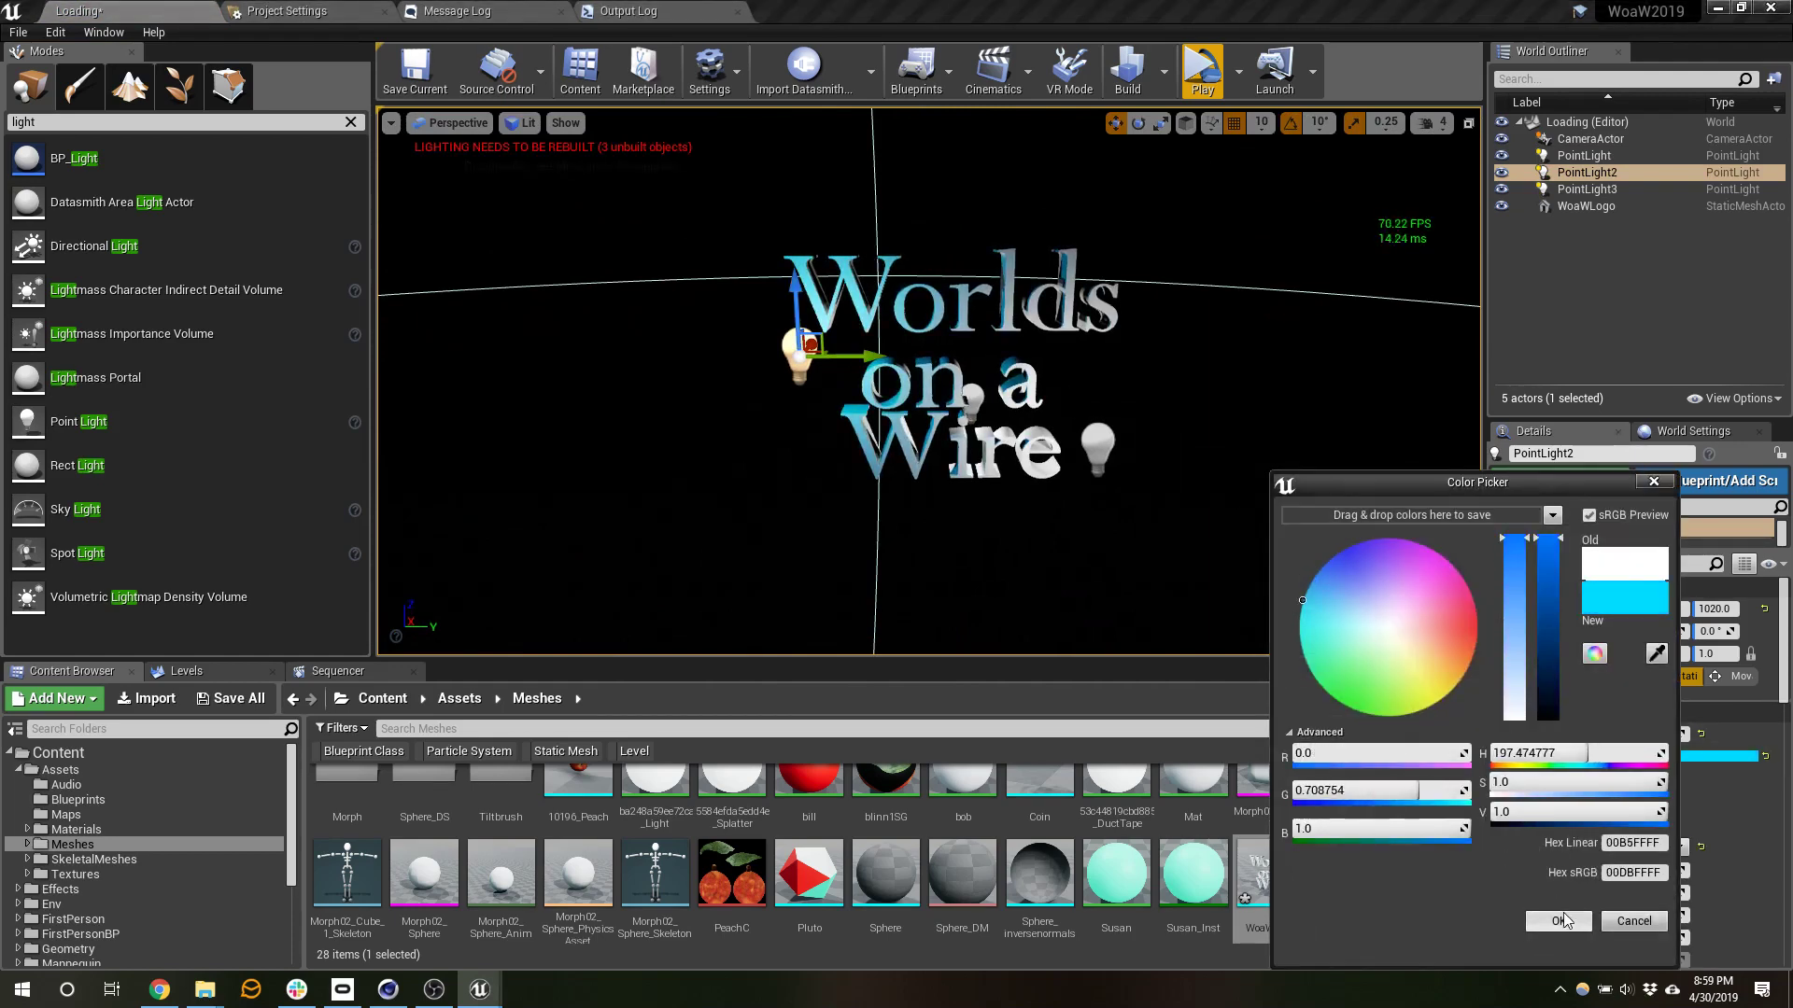
{"action": "left_click", "coordinate": [1557, 923]}
- Set the light color of the point light right of the logo to golden yellow, hex sRGB FFCC00FF
{"action": "left_click", "coordinate": [1097, 441]}
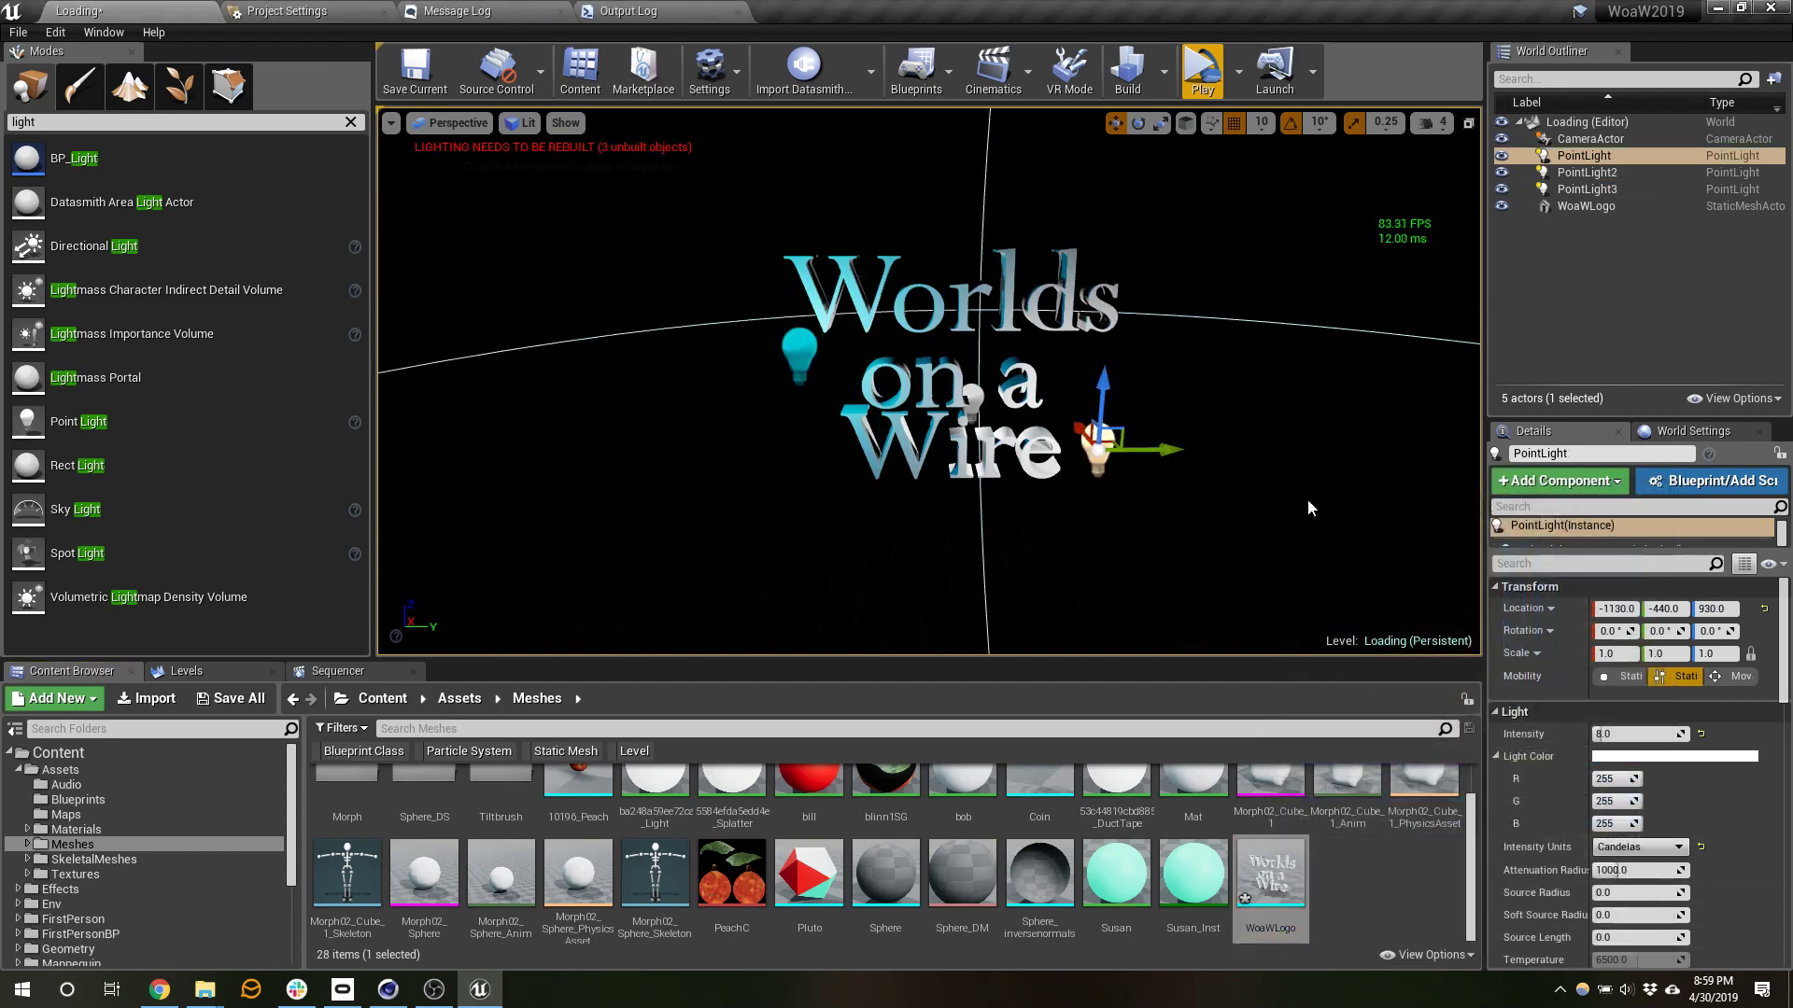
{"action": "left_click", "coordinate": [1664, 757]}
{"action": "left_click_drag", "start_coordinate": [1330, 631], "coordinate": [1445, 684]}
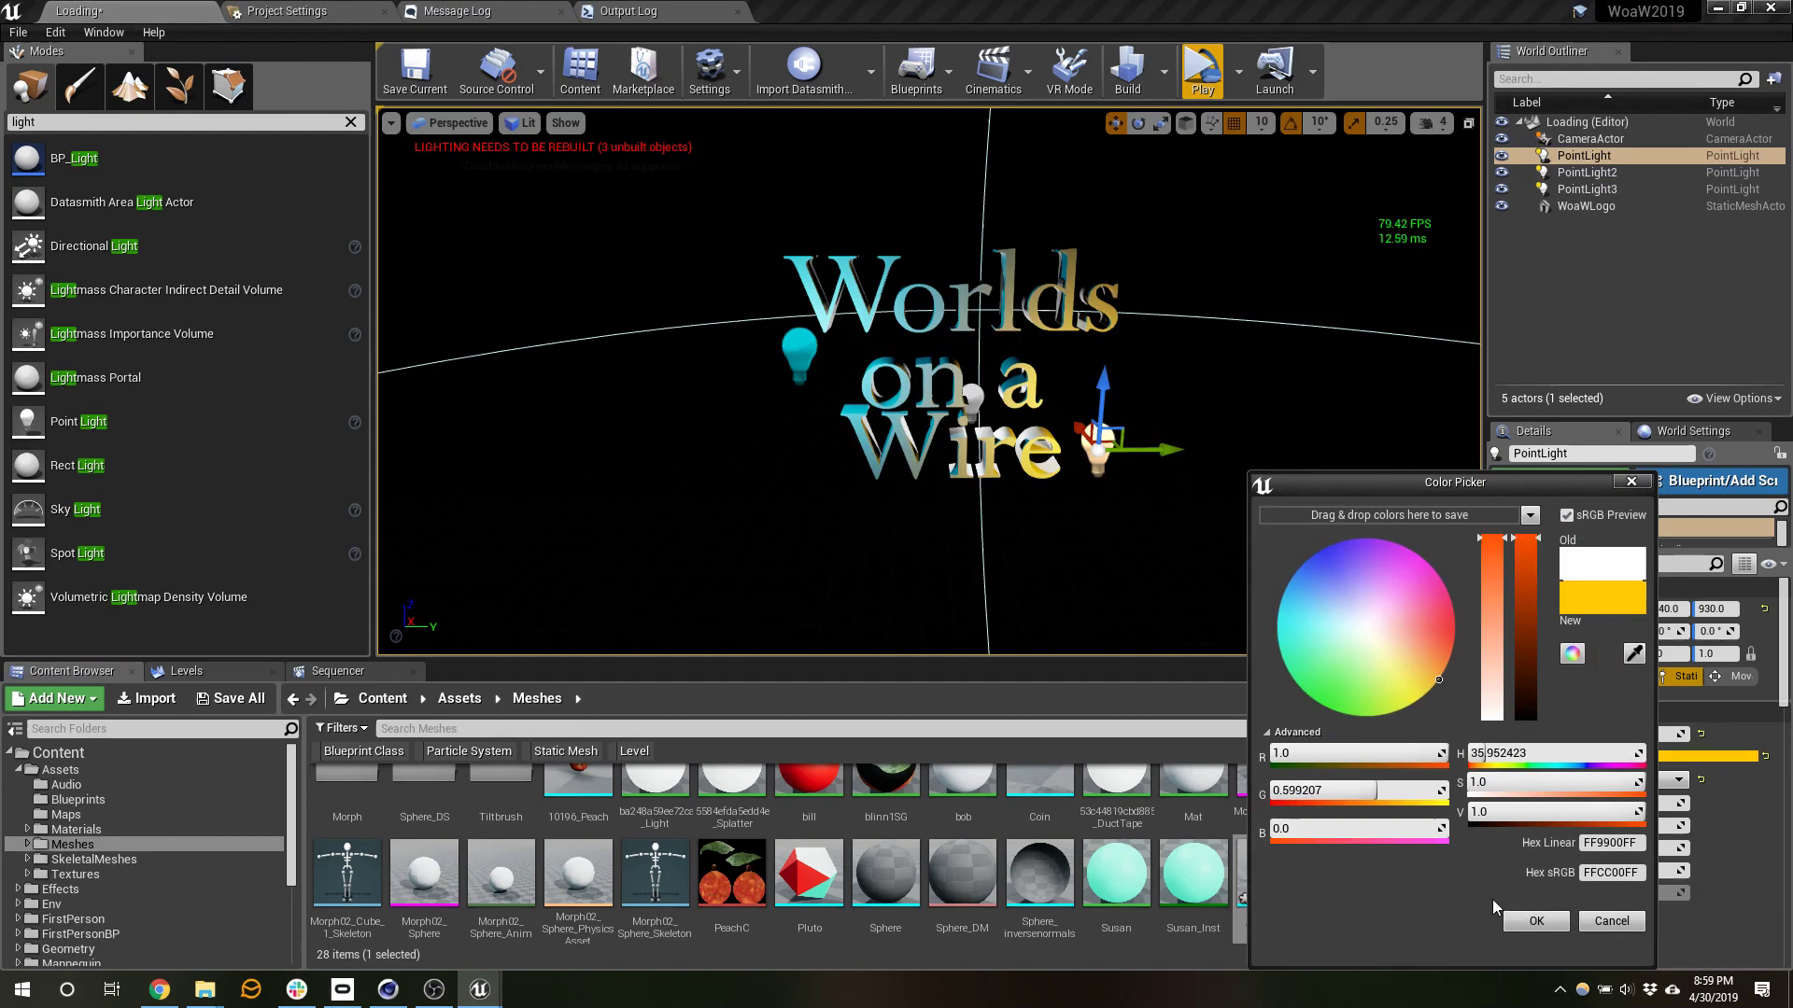
{"action": "left_click", "coordinate": [1536, 920]}
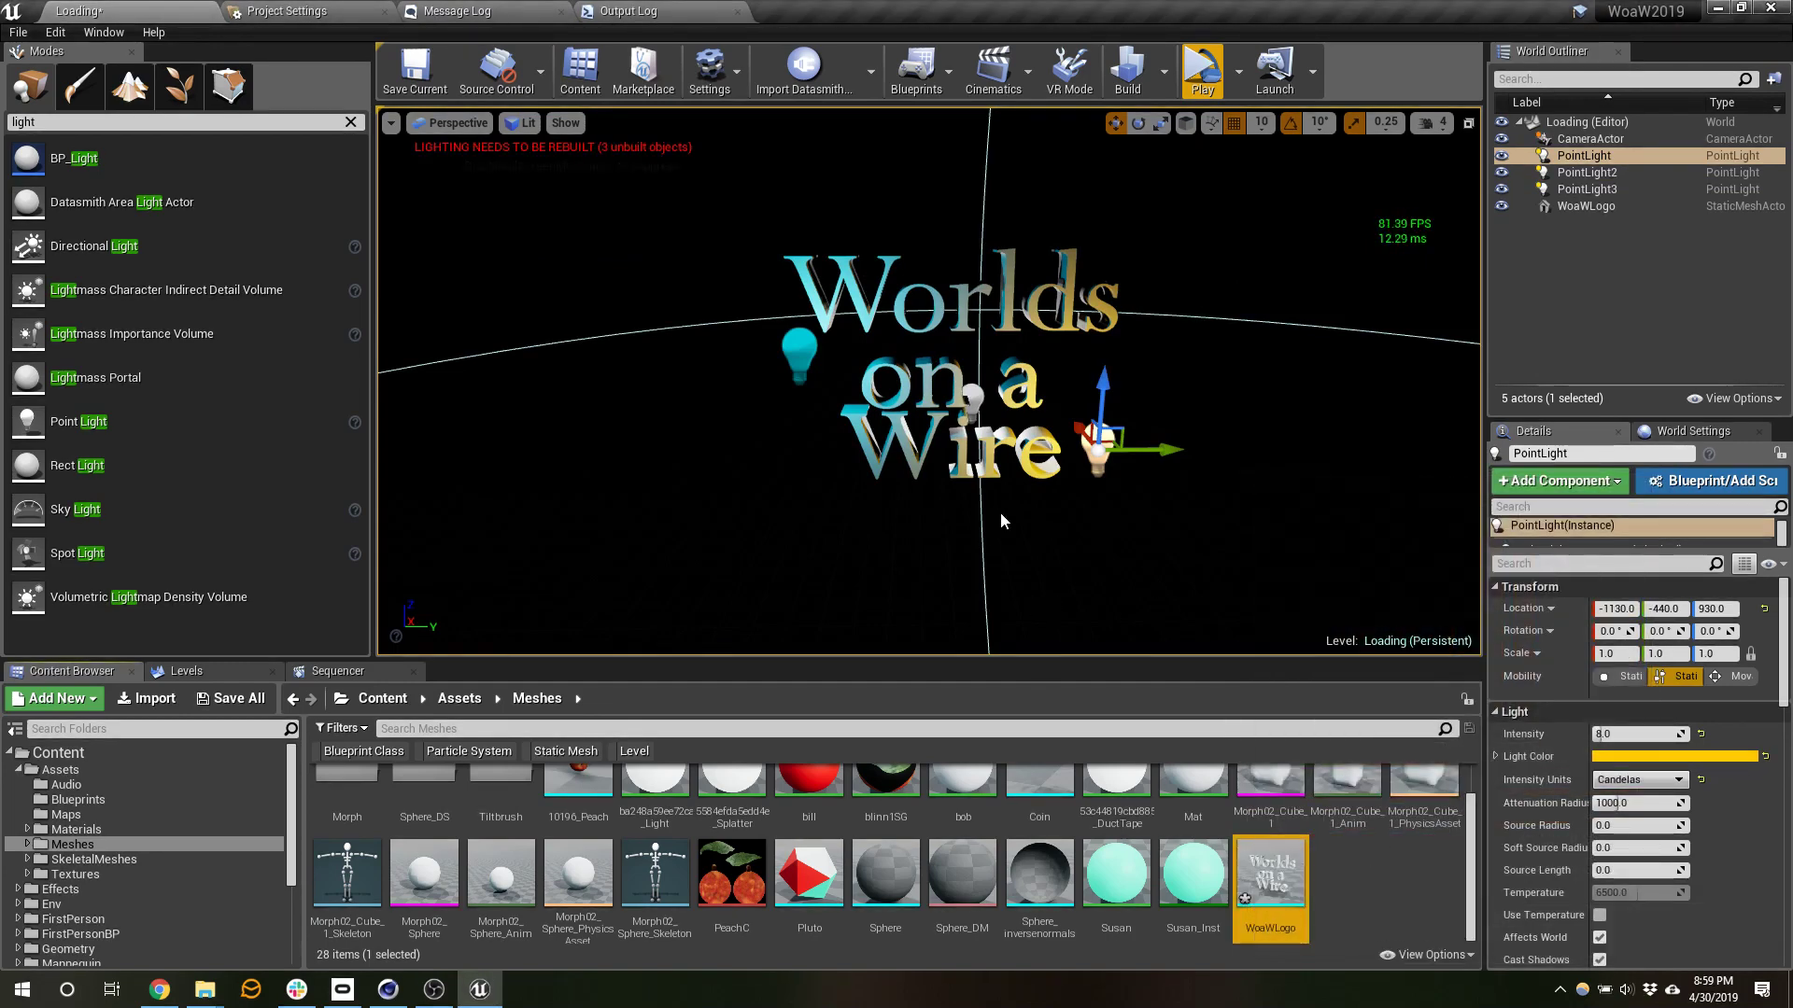
- Place the P_Ambient_Dust particle system at the centre of the logo and run the level in a standalone preview
{"action": "mouse_move", "coordinate": [1119, 555]}
{"action": "right_mouse_down"}
{"action": "mouse_move", "coordinate": [1094, 514]}
{"action": "mouse_move", "coordinate": [1125, 517]}
{"action": "mouse_move", "coordinate": [1105, 577]}
{"action": "right_mouse_up"}
{"action": "key", "text": "w"}
{"action": "key", "text": "s"}
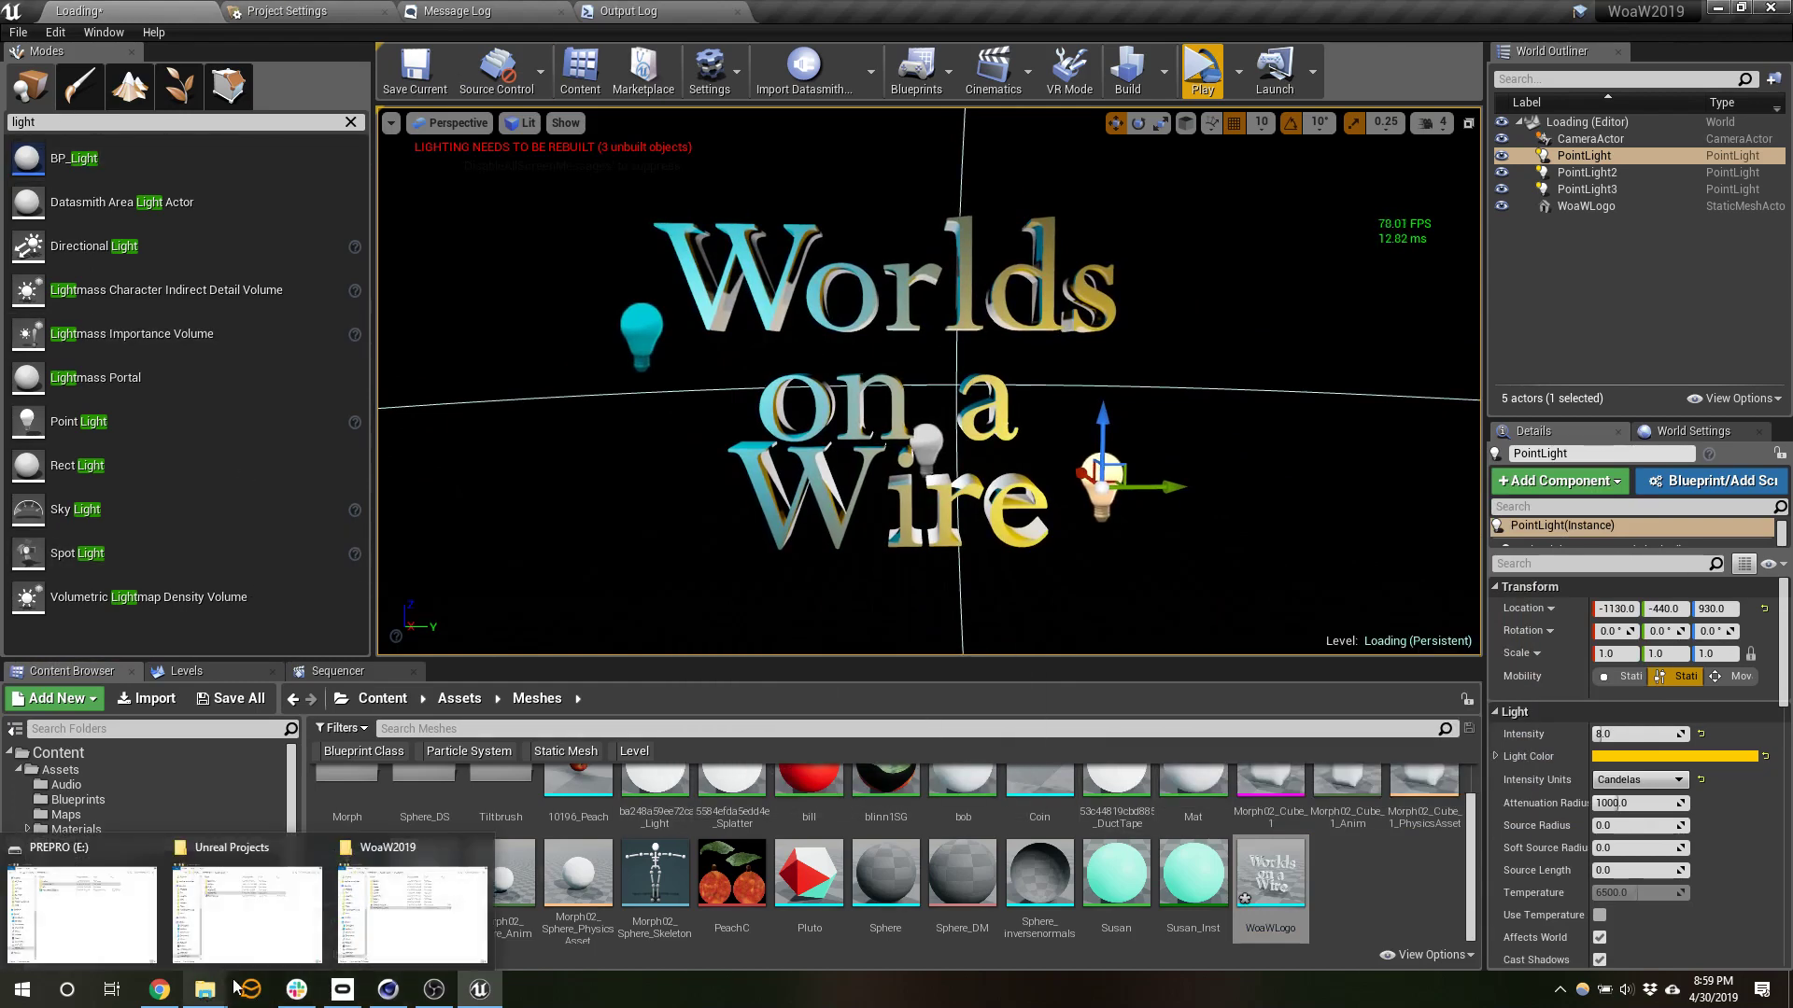
{"action": "scroll", "coordinate": [128, 880], "scroll_direction": "down", "scroll_amount": 5}
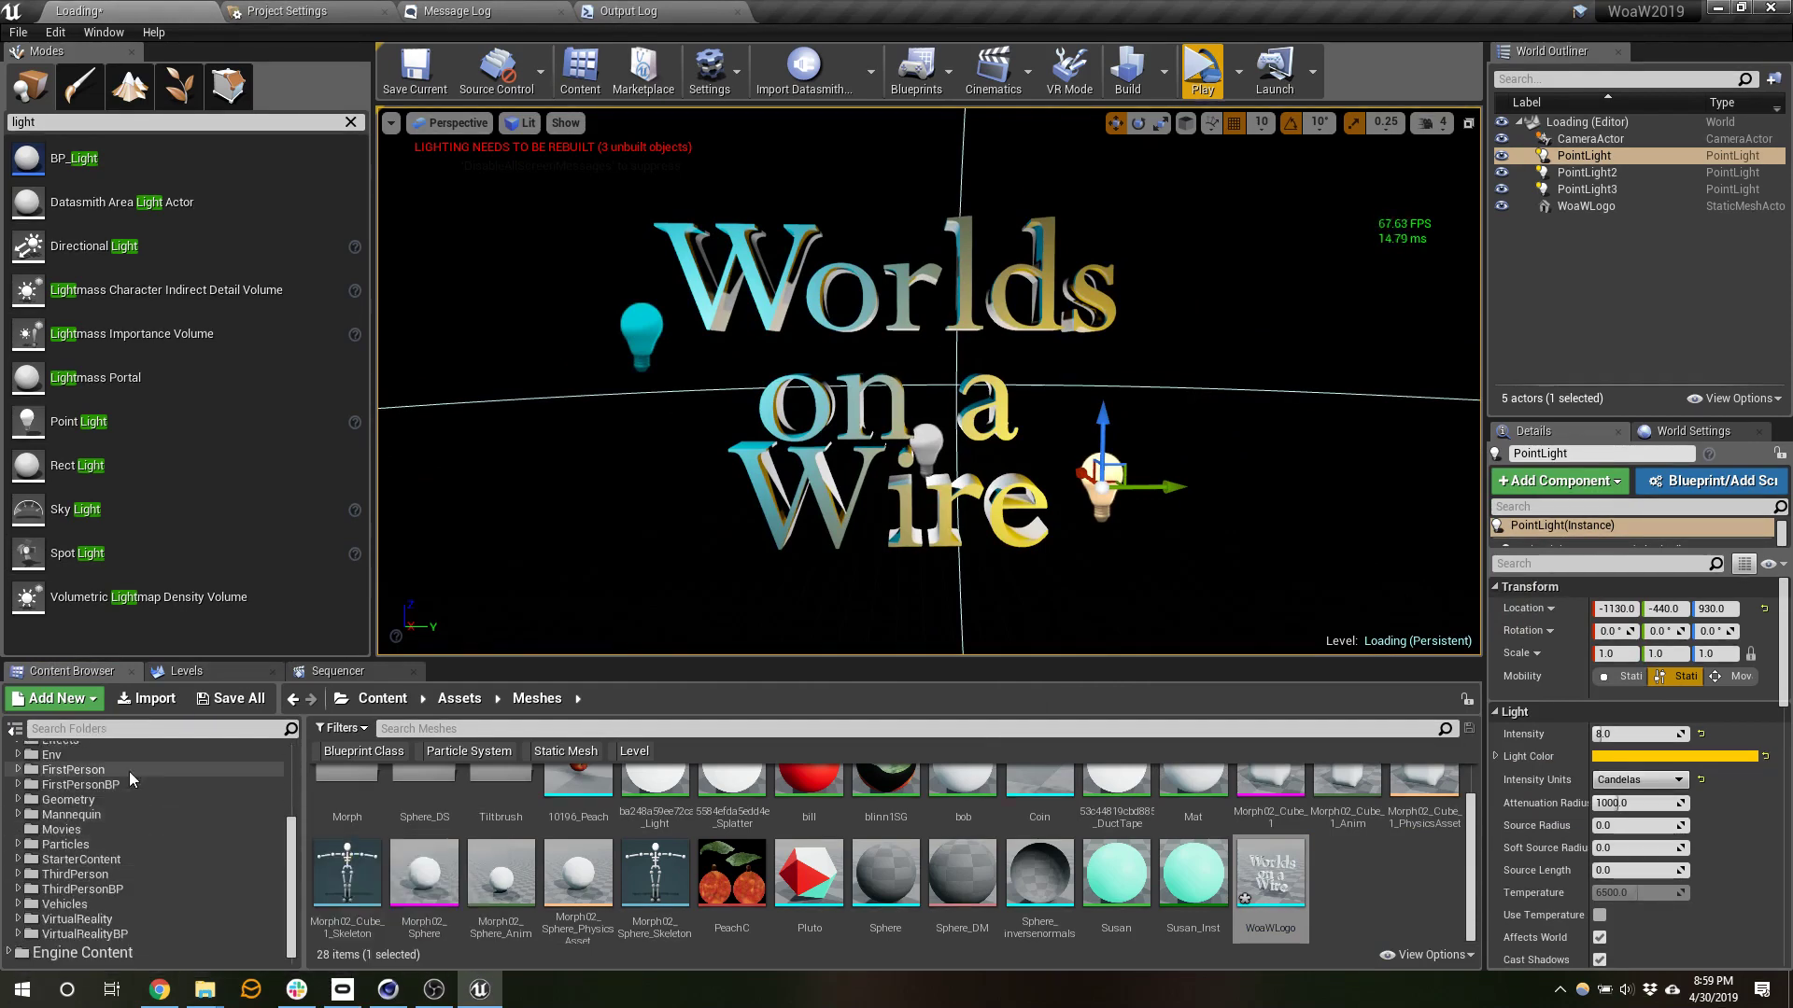
{"action": "left_click", "coordinate": [489, 756]}
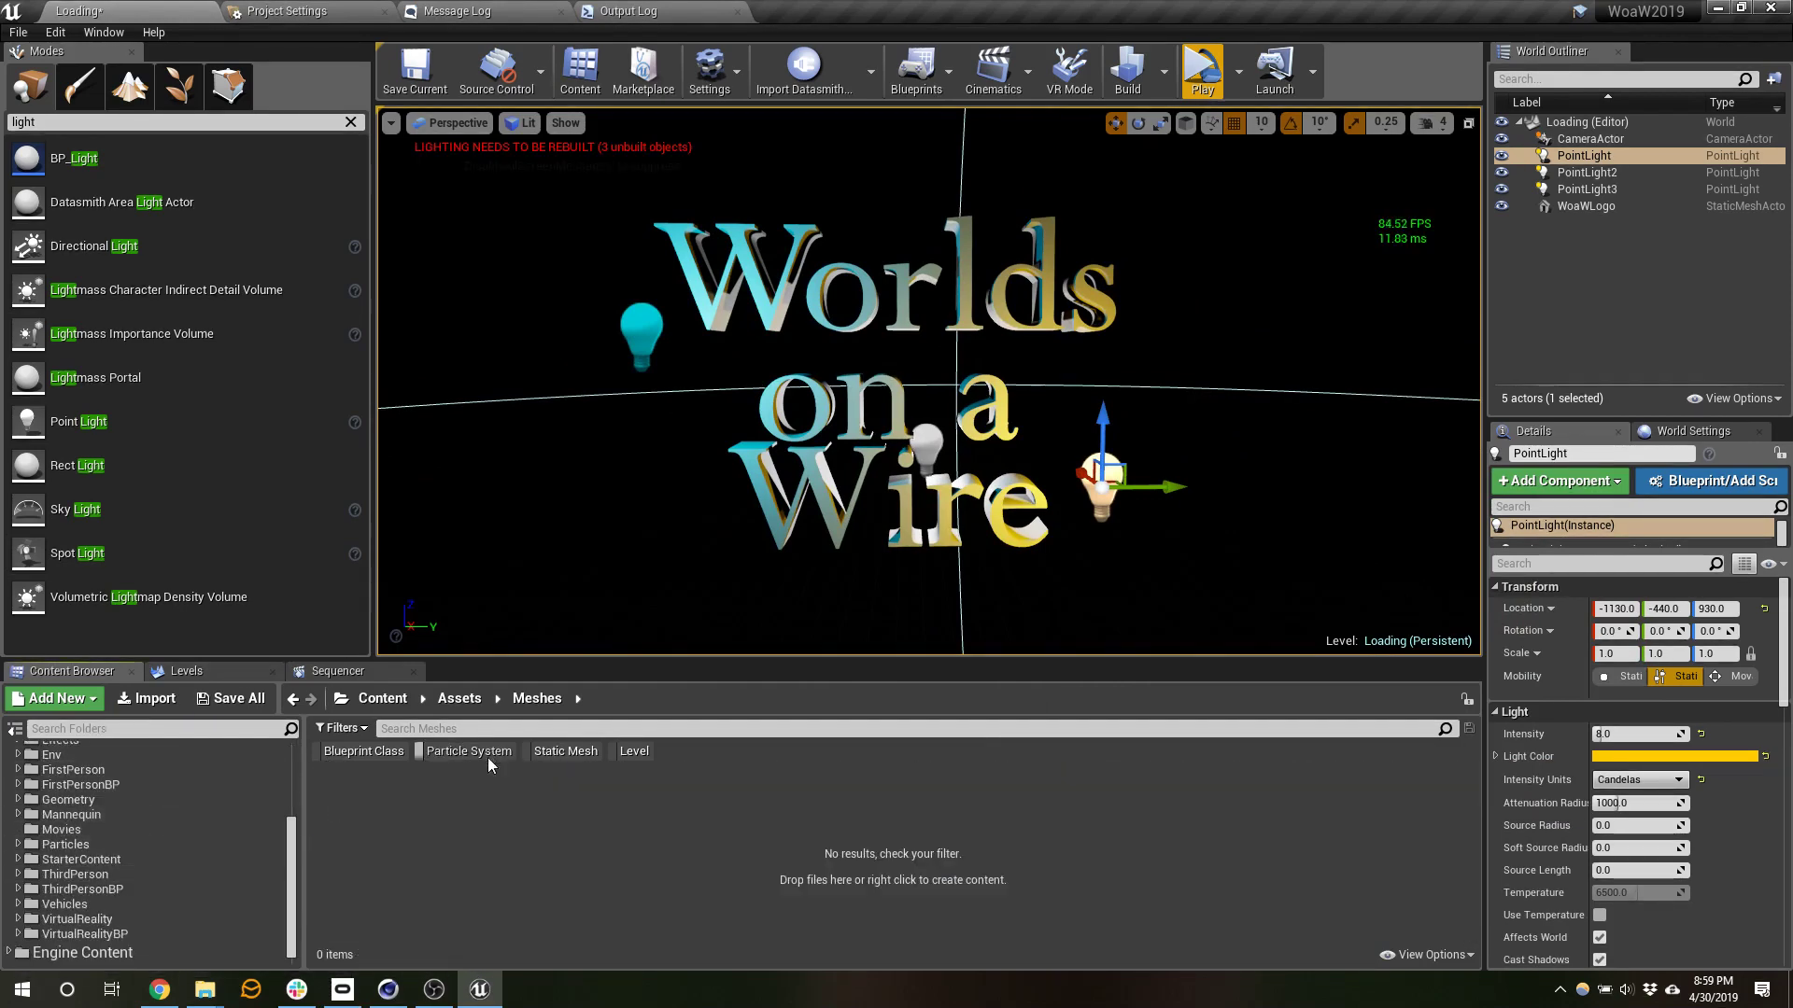
{"action": "left_click", "coordinate": [382, 698]}
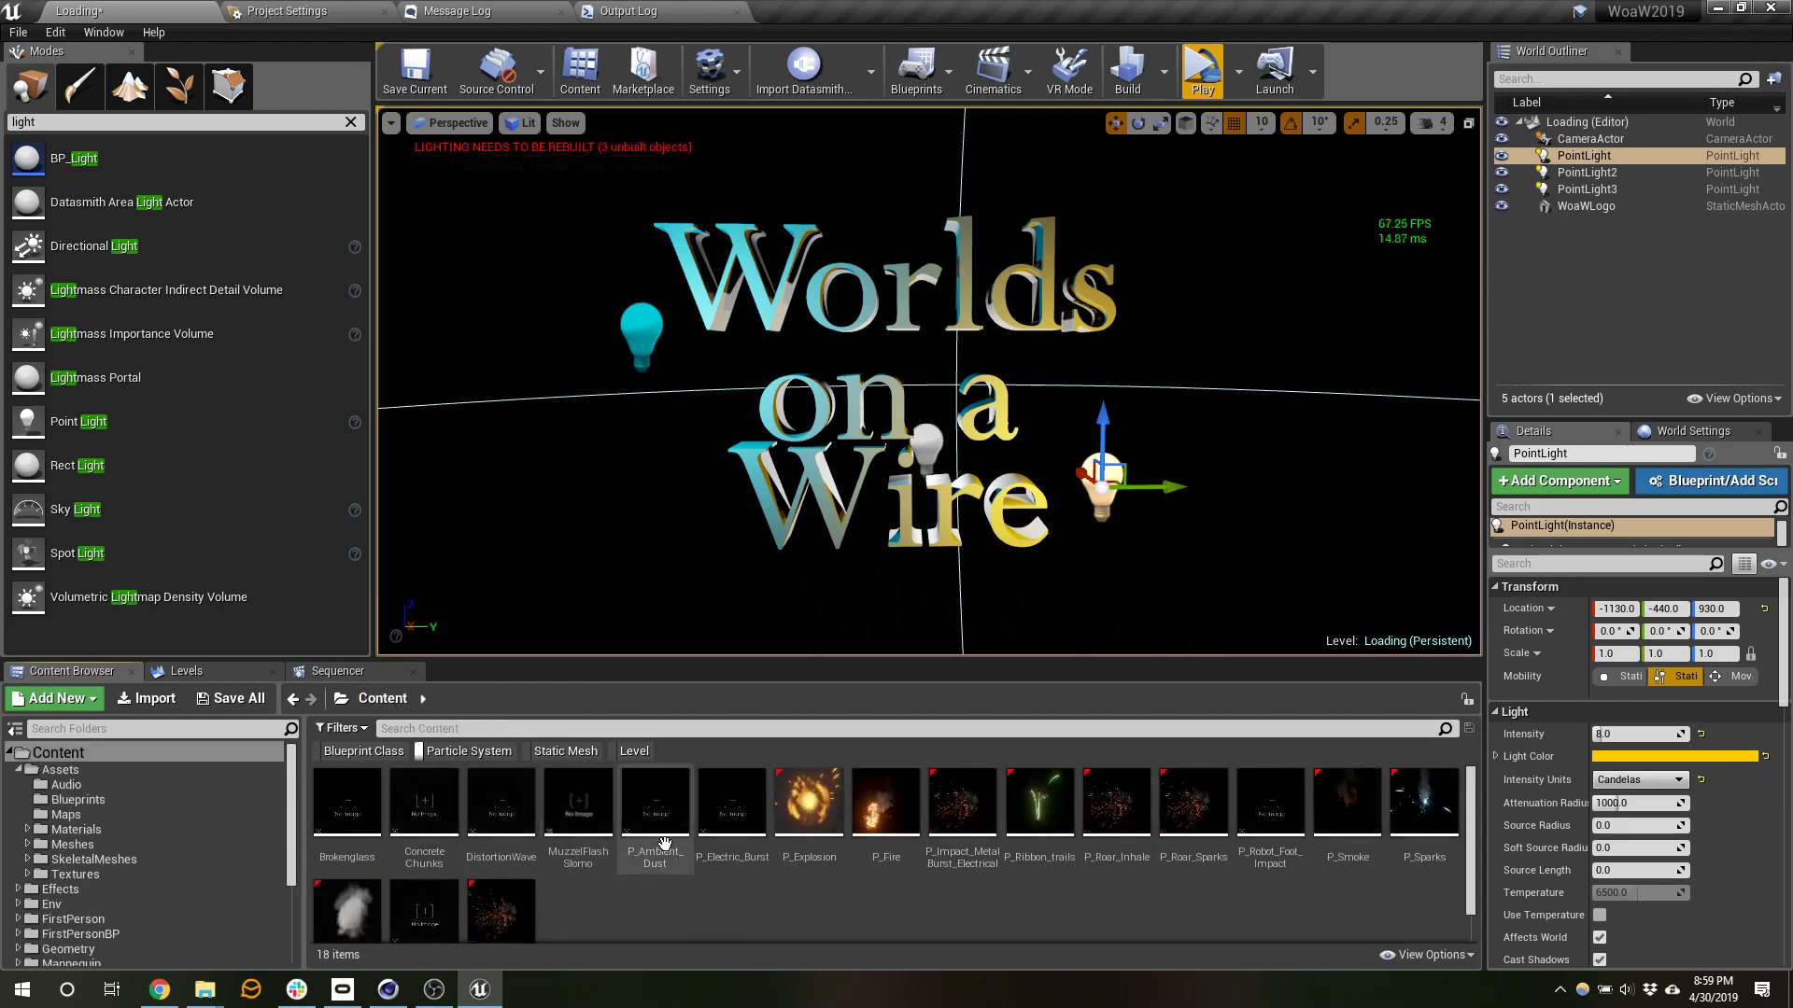
{"action": "left_click_drag", "start_coordinate": [655, 803], "coordinate": [898, 396]}
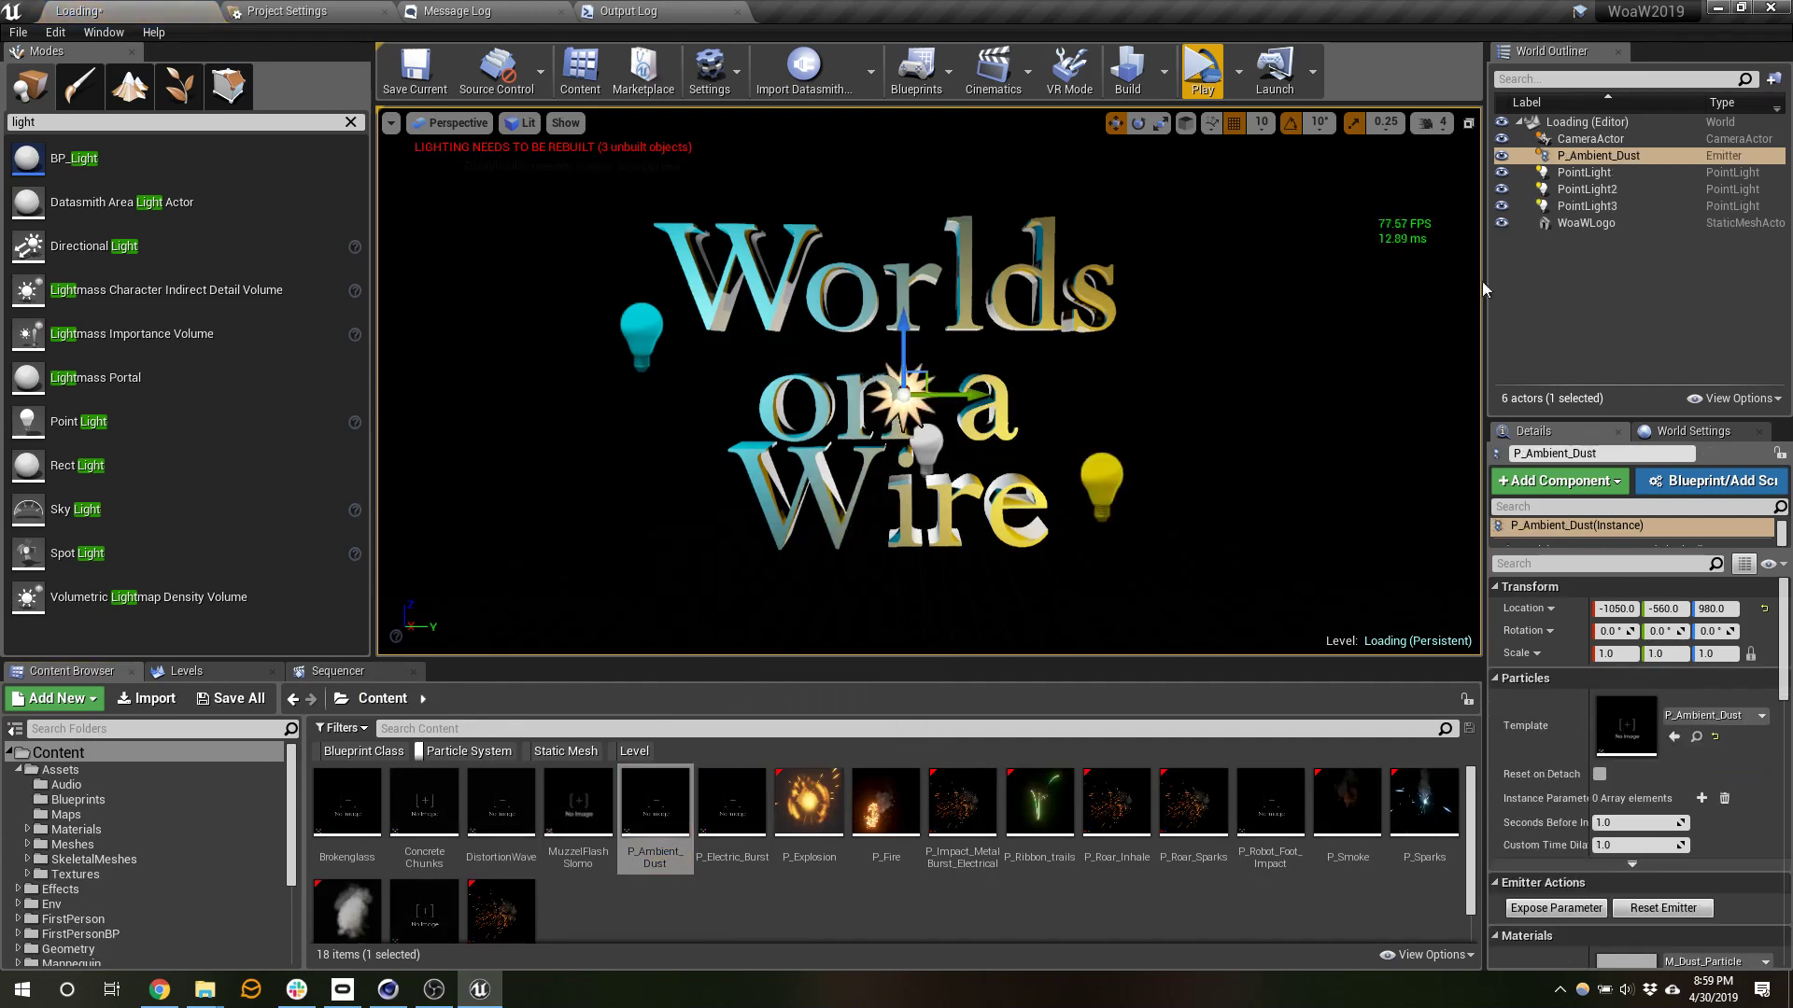
{"action": "left_click", "coordinate": [1205, 67]}
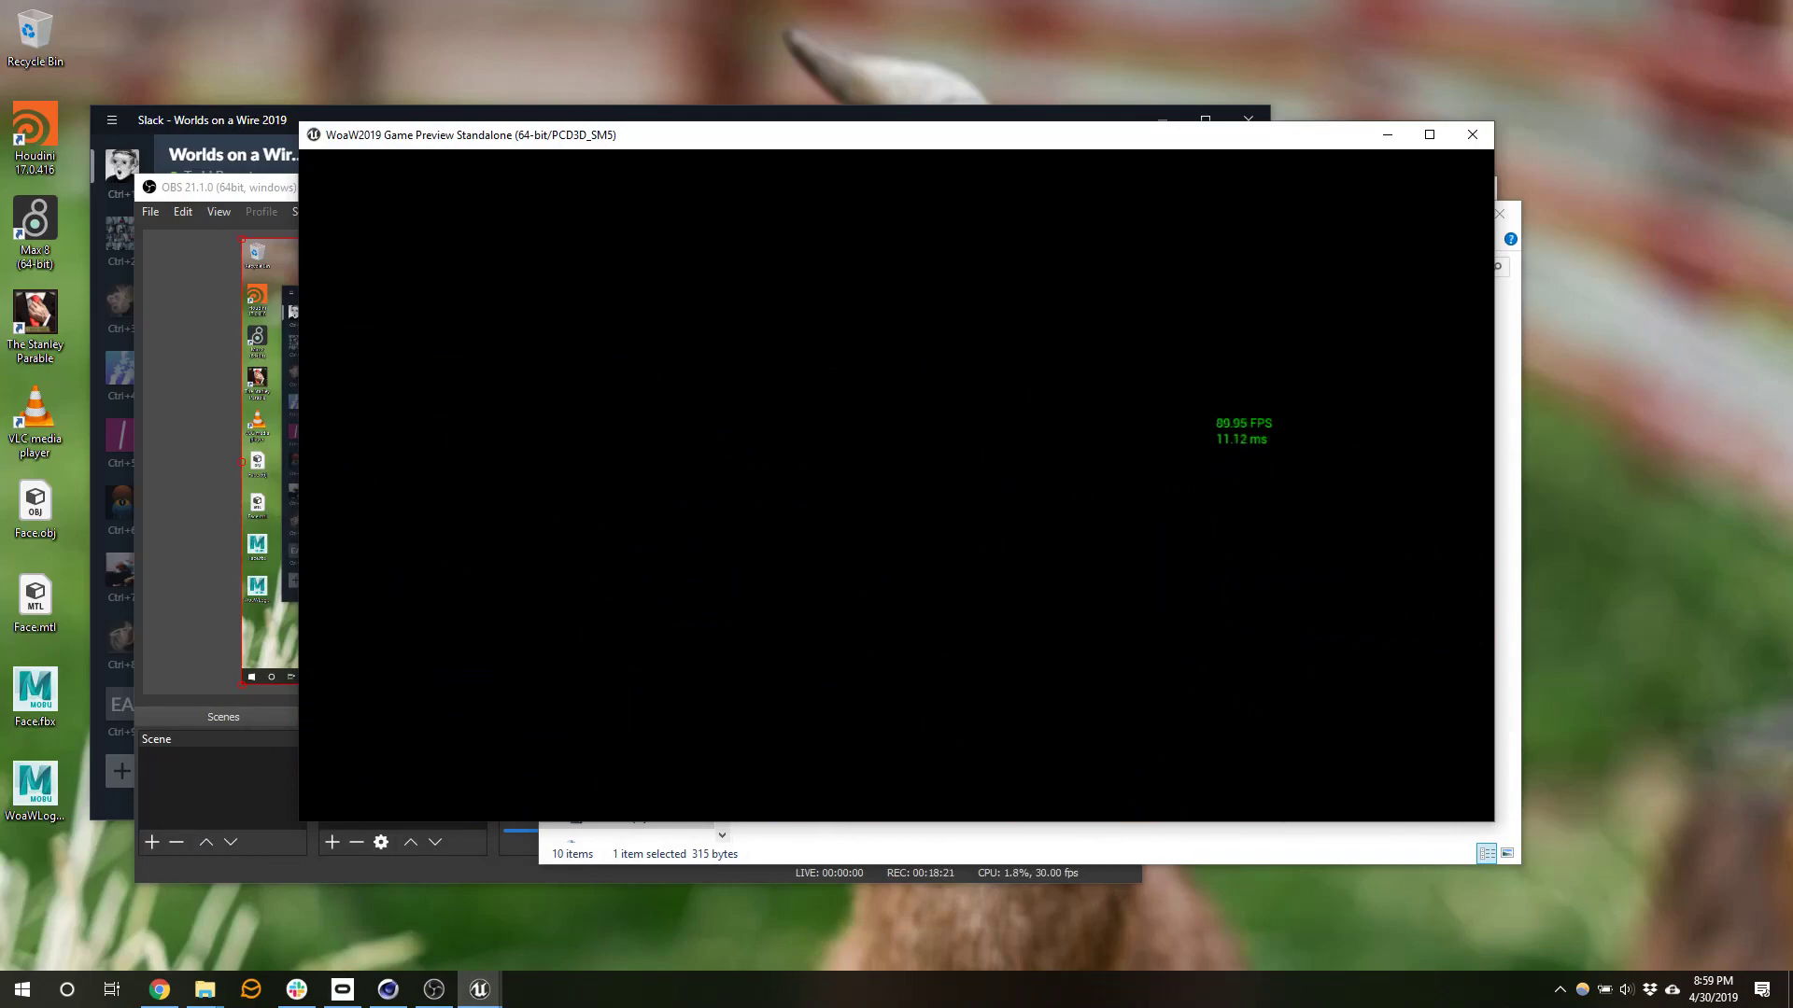
{"action": "key", "text": "Escape"}
- Move the camera actor out in front of the logo, to X -1600, Y -500, Z 610
{"action": "right_click_drag", "start_coordinate": [1048, 411], "coordinate": [1069, 462]}
{"action": "key", "text": "s"}
{"action": "key", "text": "w"}
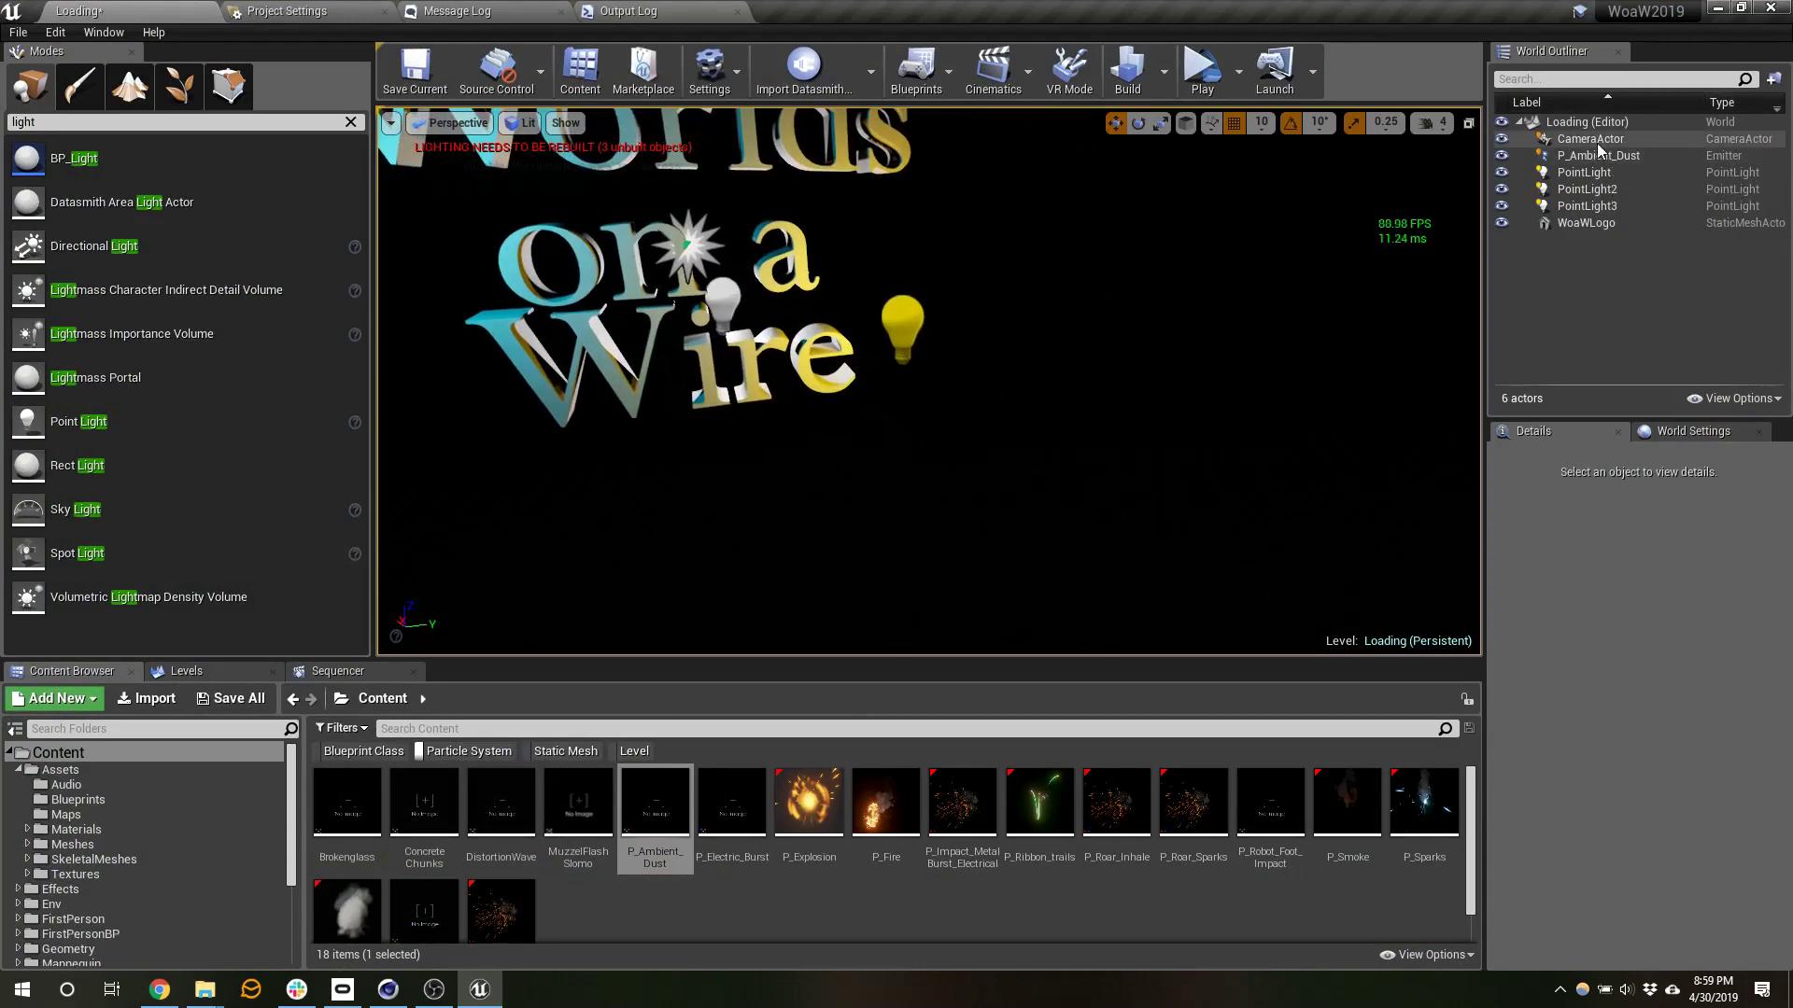
{"action": "left_click", "coordinate": [1600, 140]}
{"action": "right_click_drag", "start_coordinate": [1000, 384], "coordinate": [960, 466]}
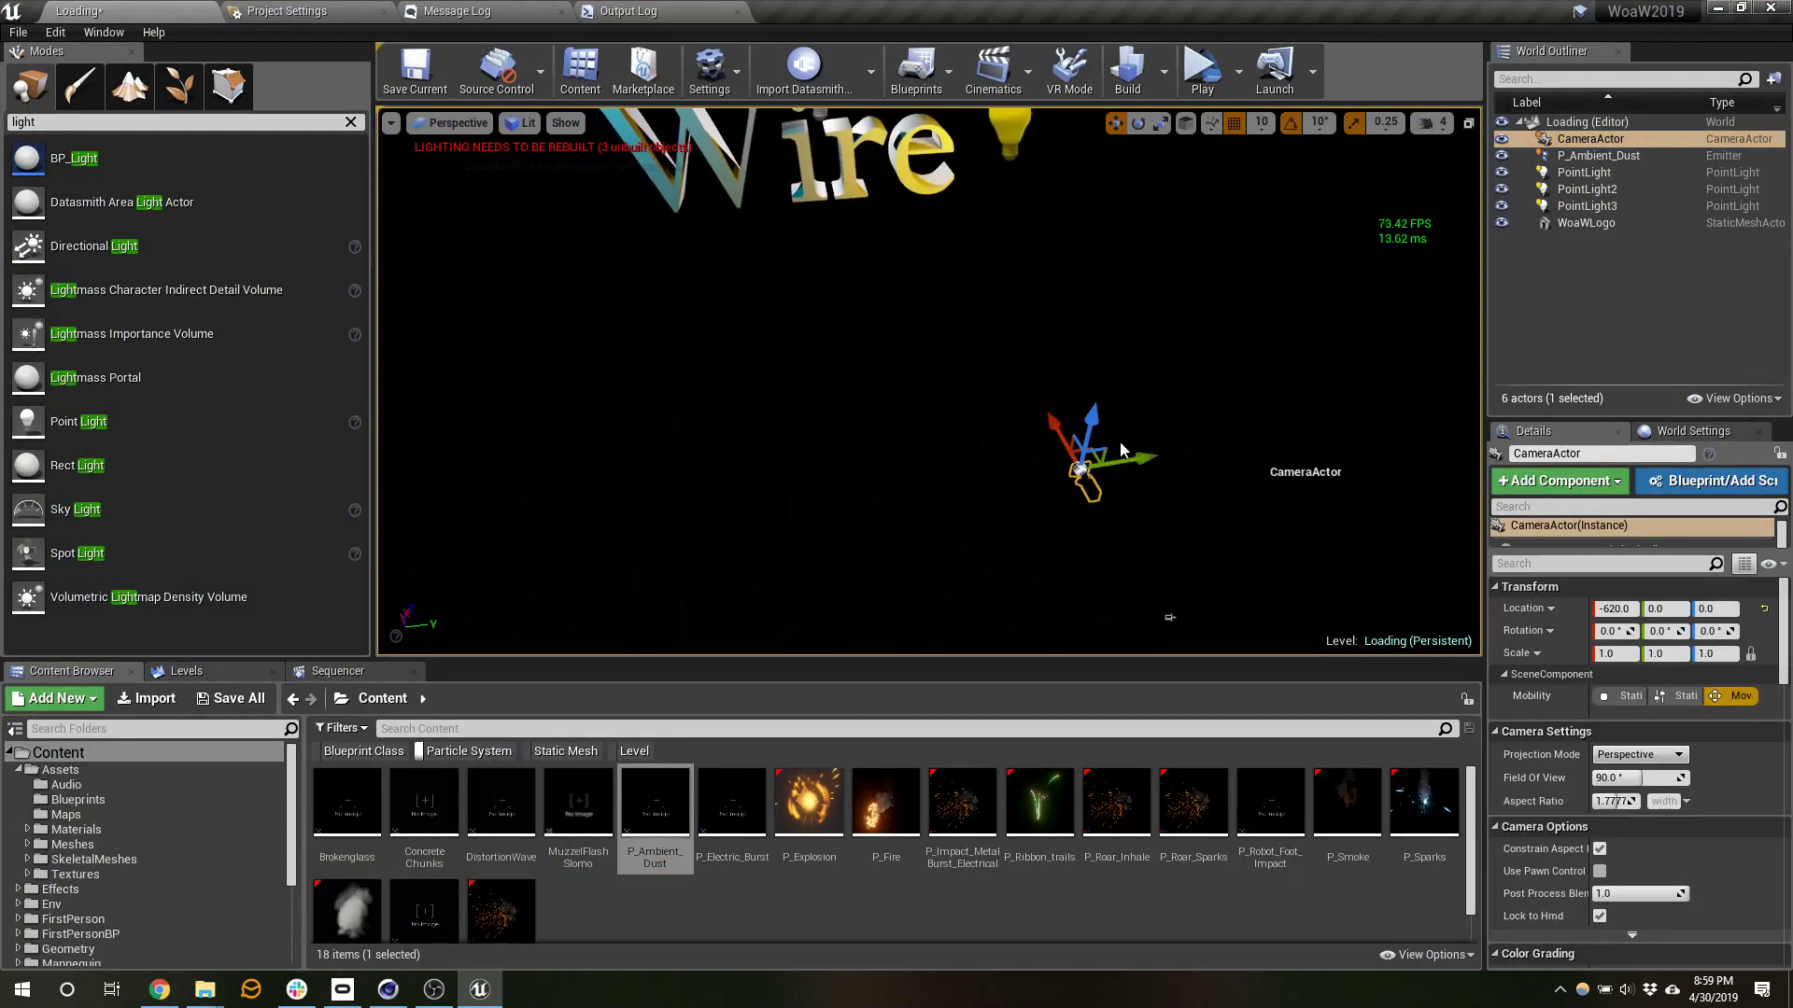
{"action": "left_click_drag", "start_coordinate": [1121, 458], "coordinate": [850, 196]}
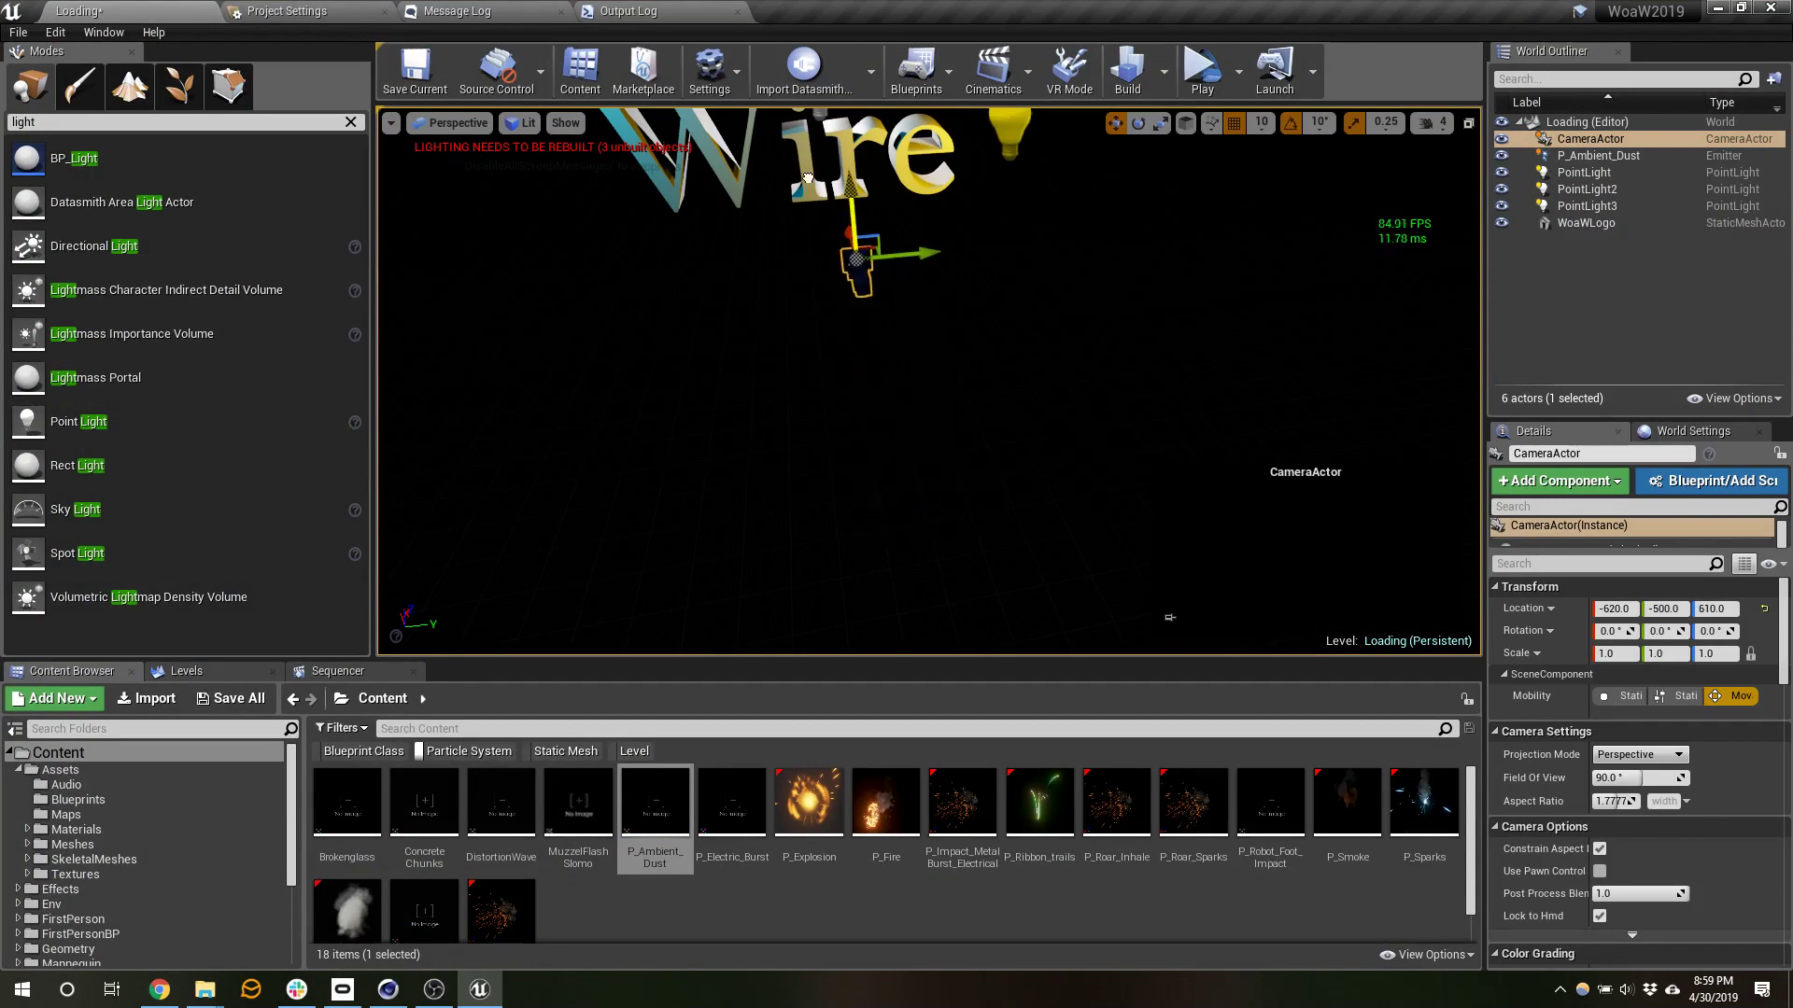
{"action": "right_click_drag", "start_coordinate": [825, 417], "coordinate": [660, 452]}
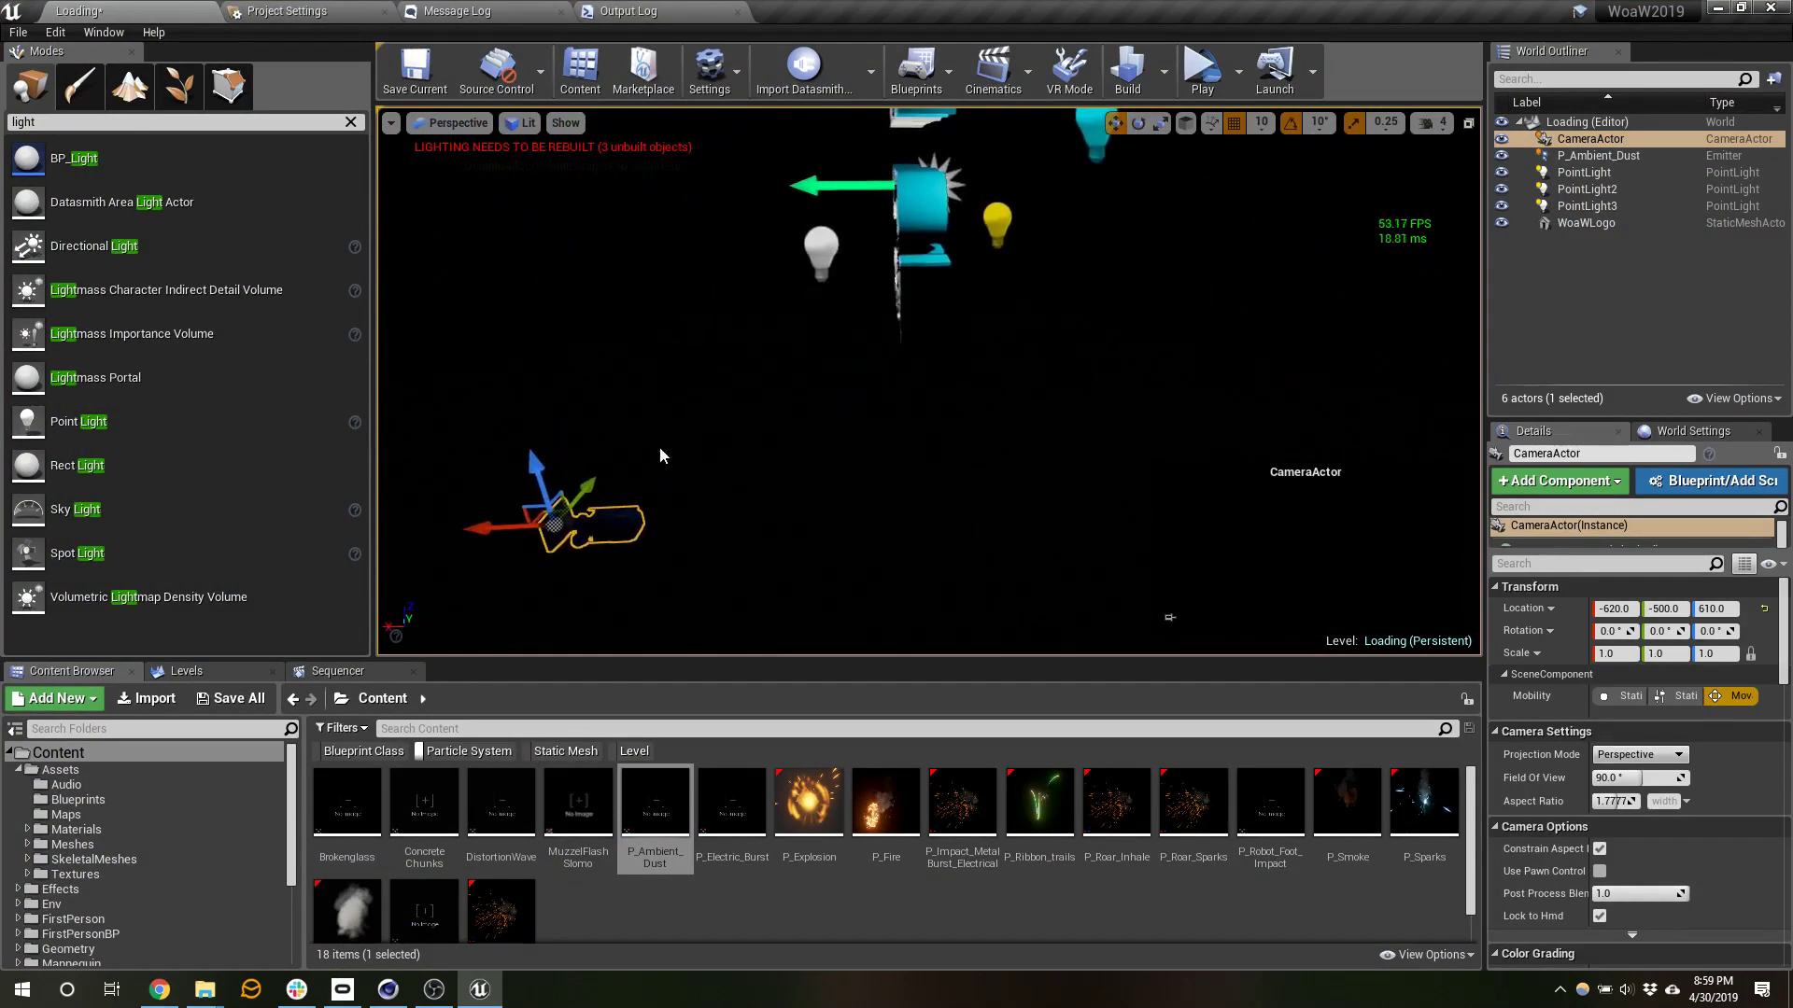
{"action": "left_click_drag", "start_coordinate": [503, 528], "coordinate": [1303, 522]}
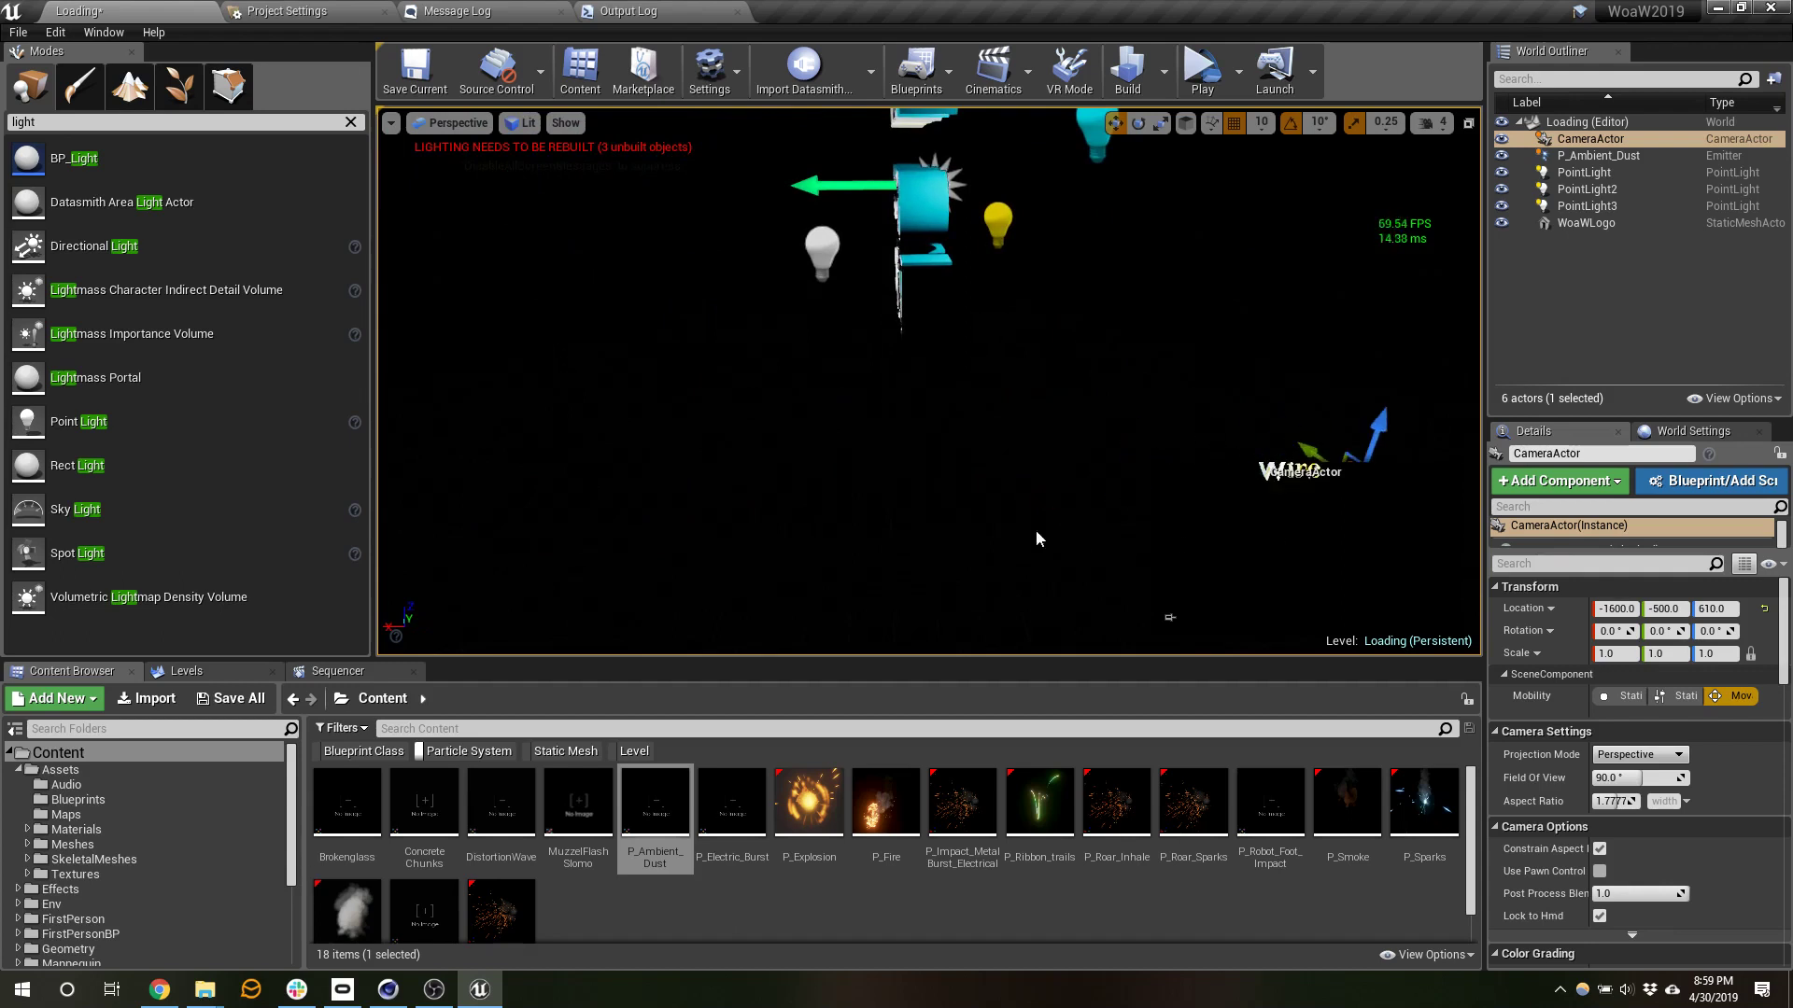
- Raise the camera actor to Z 940 and frame the logo by moving it to X -1470, Y -510
{"action": "right_click_drag", "start_coordinate": [1038, 535], "coordinate": [1158, 523]}
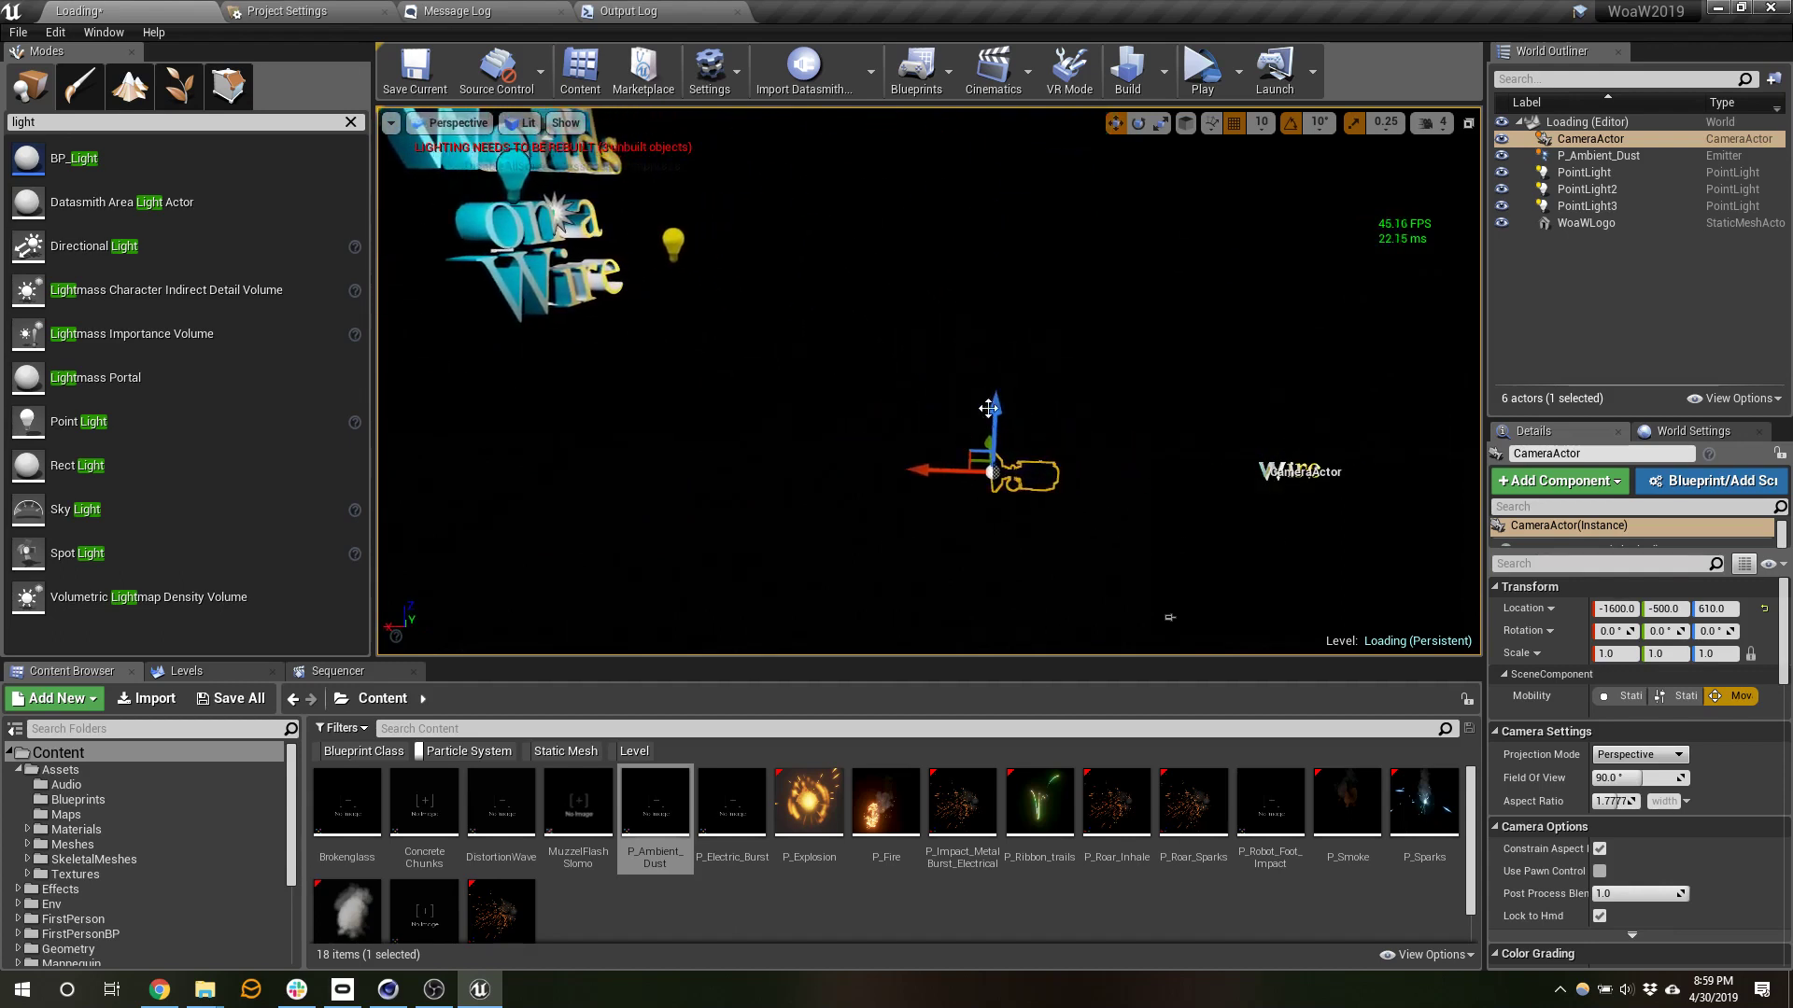
{"action": "left_click_drag", "start_coordinate": [999, 401], "coordinate": [1022, 149]}
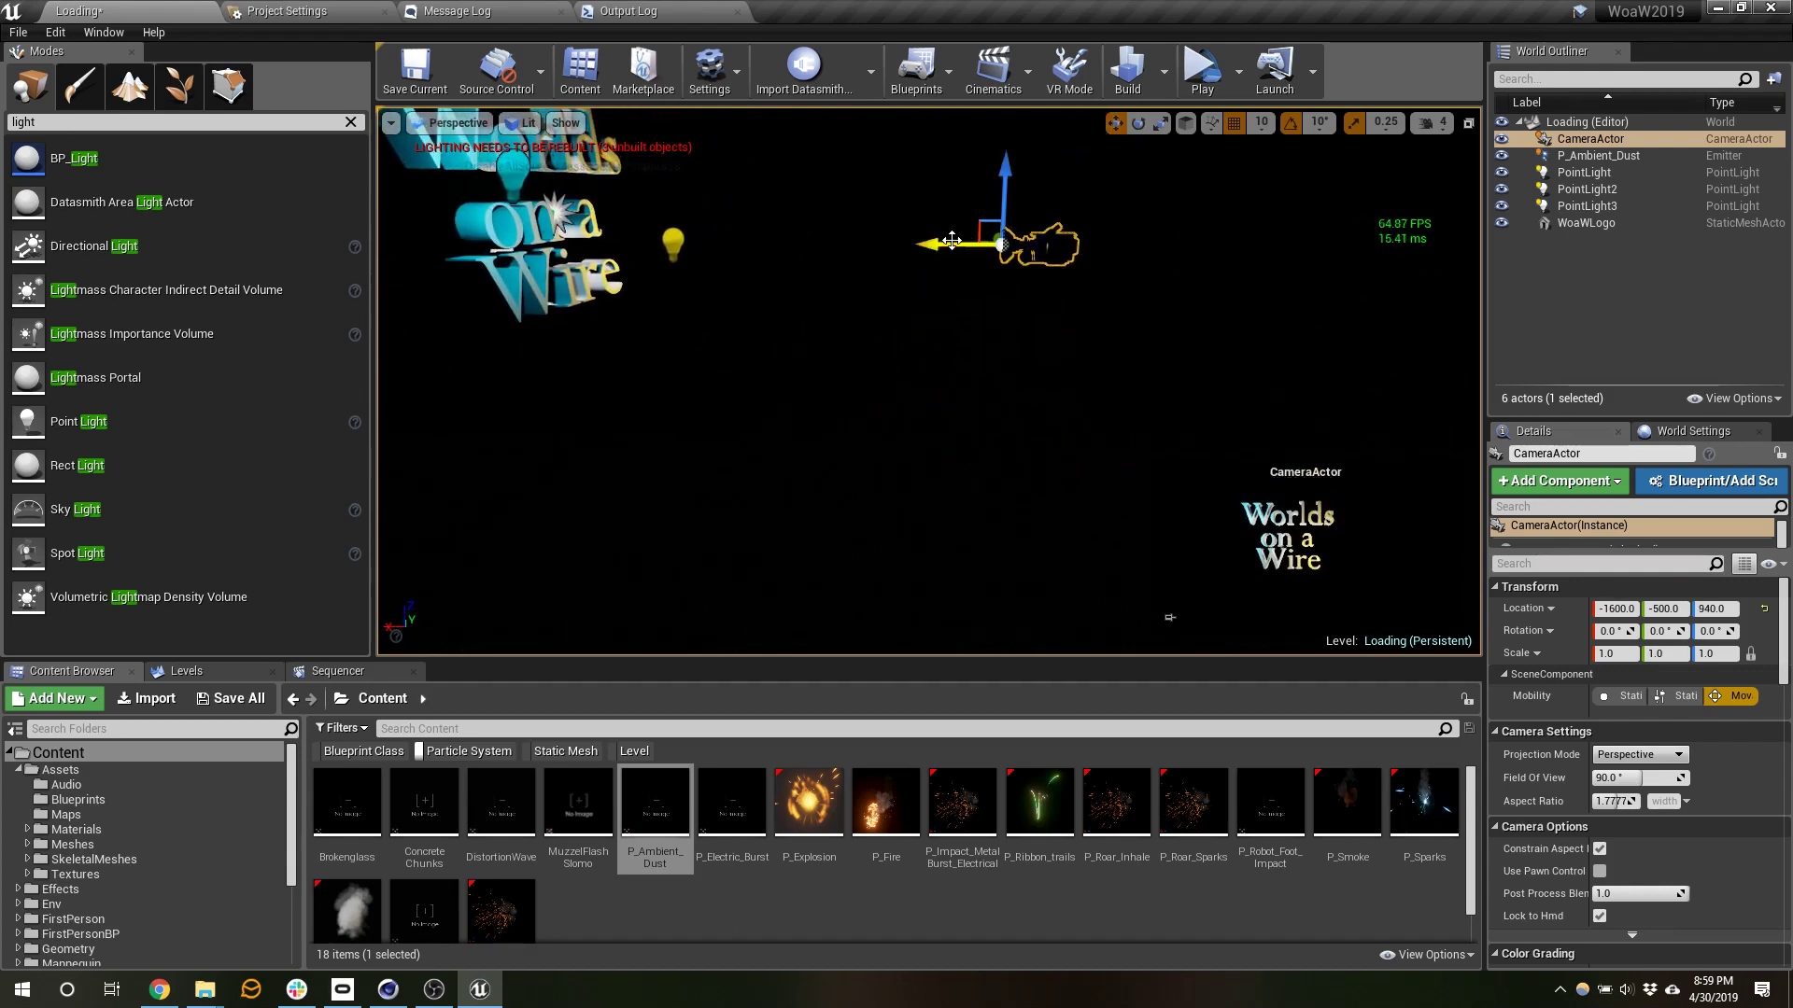
{"action": "left_click_drag", "start_coordinate": [994, 245], "coordinate": [899, 245]}
{"action": "right_click_drag", "start_coordinate": [900, 244], "coordinate": [794, 253]}
{"action": "left_click_drag", "start_coordinate": [1060, 352], "coordinate": [1045, 354]}
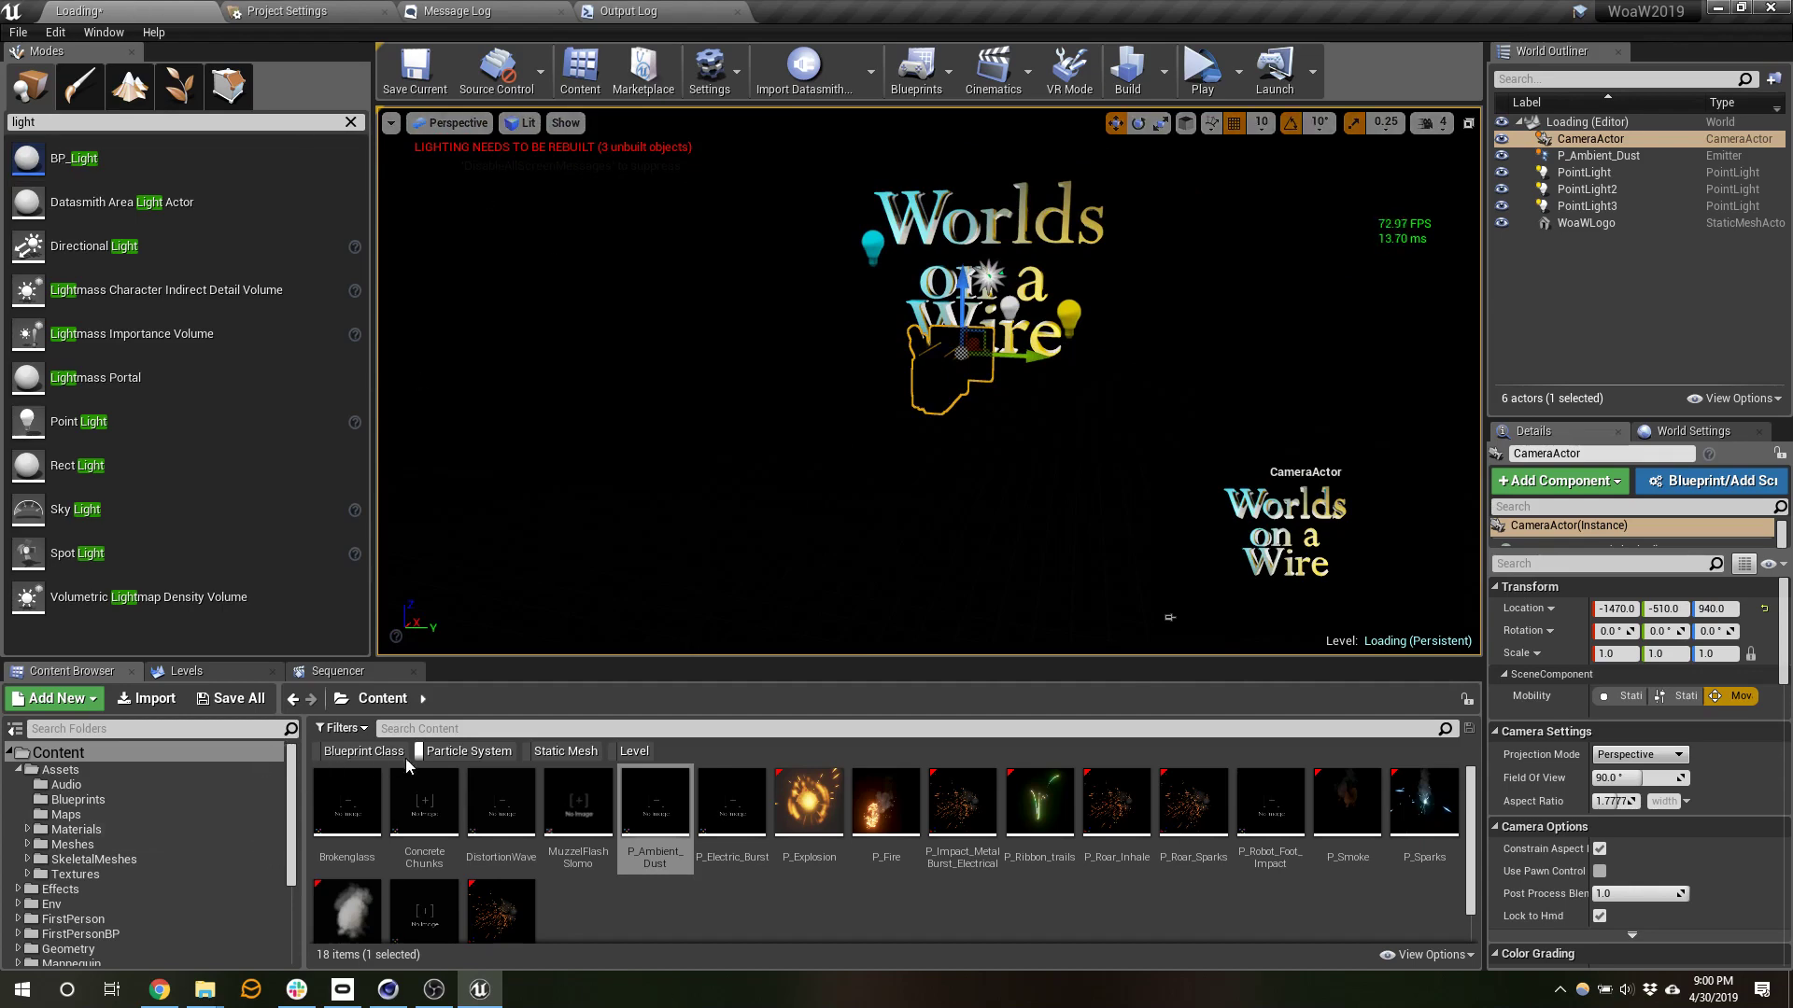
- List the project's level assets alongside the particle systems and open the Loading level's Level Blueprint
{"action": "left_click", "coordinate": [619, 754]}
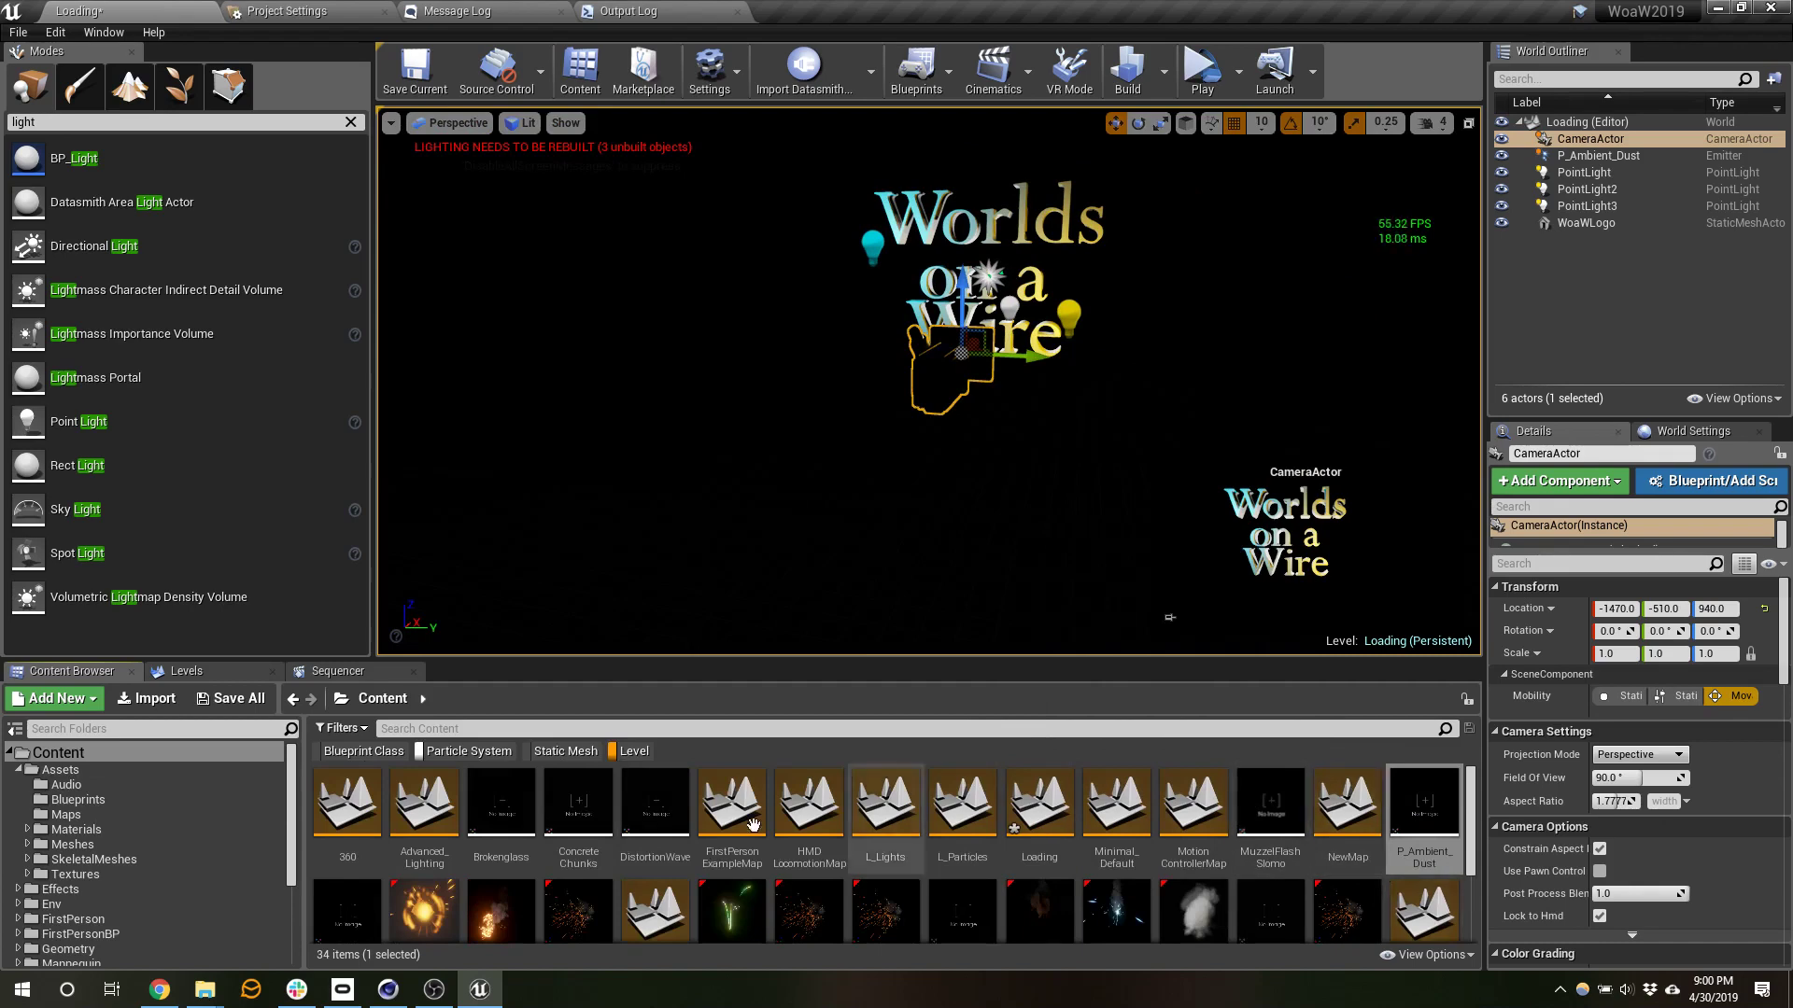
{"action": "scroll", "coordinate": [543, 822], "scroll_direction": "down", "scroll_amount": 3}
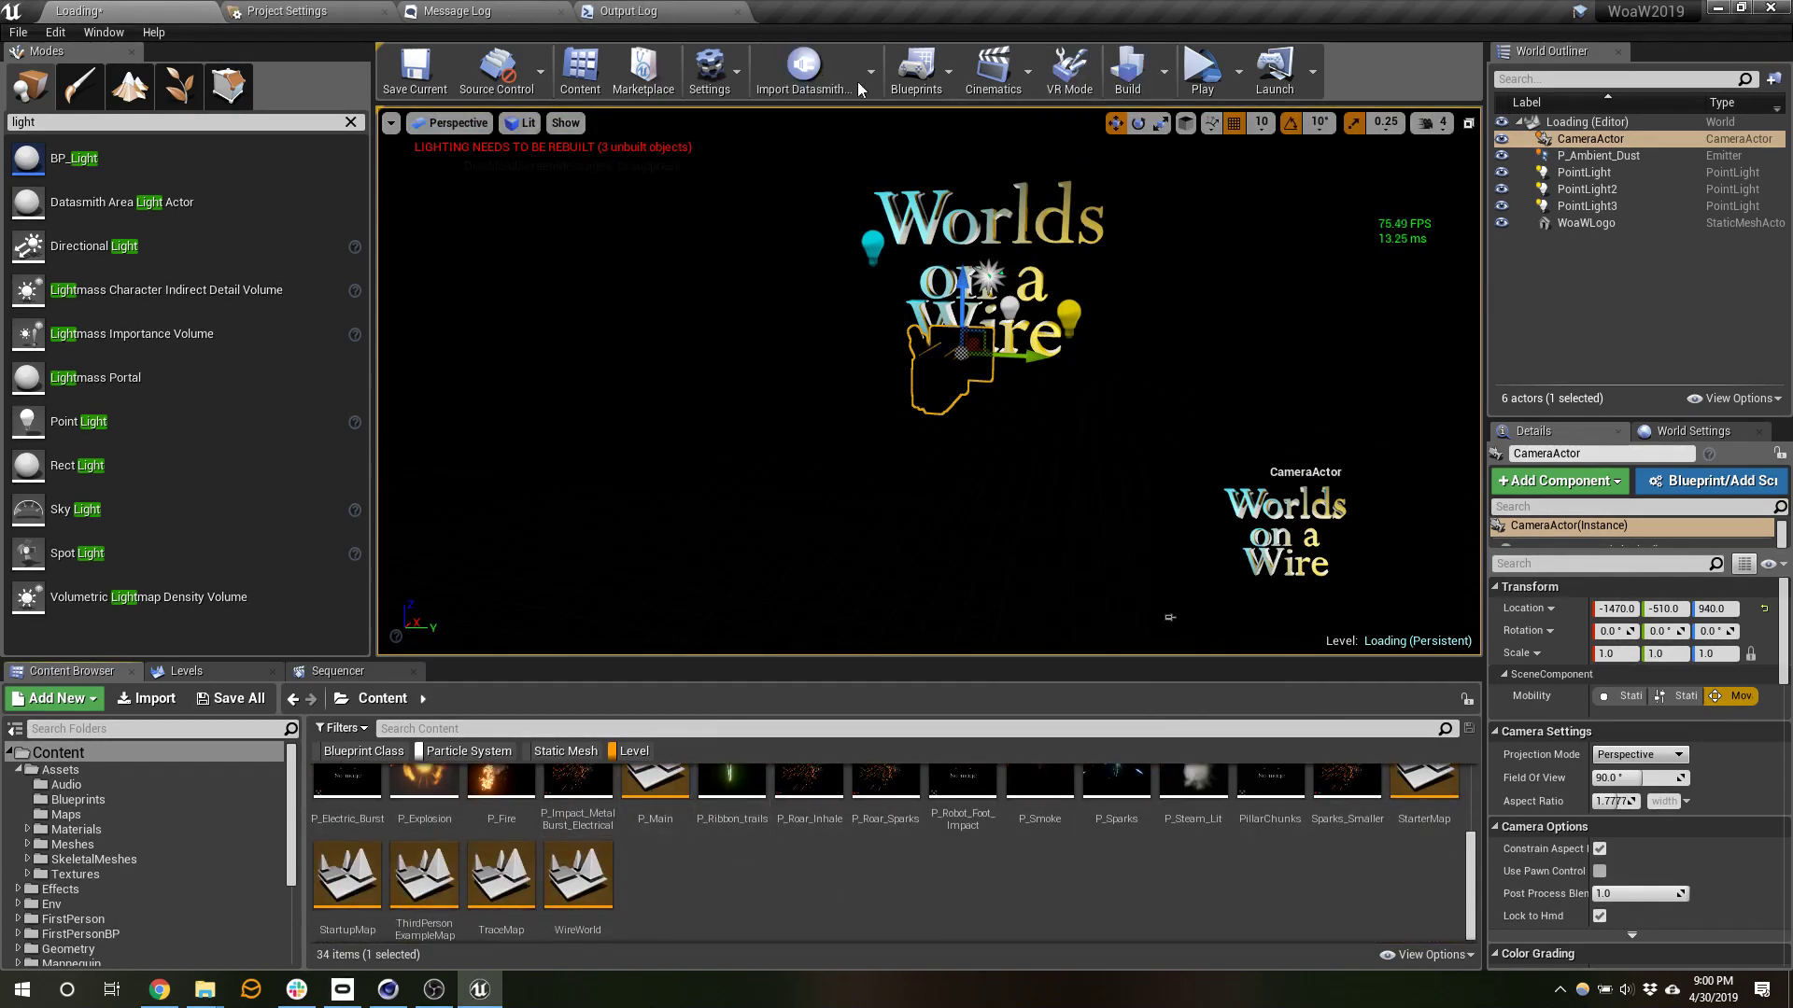
{"action": "left_click", "coordinate": [906, 82]}
{"action": "left_click", "coordinate": [999, 230]}
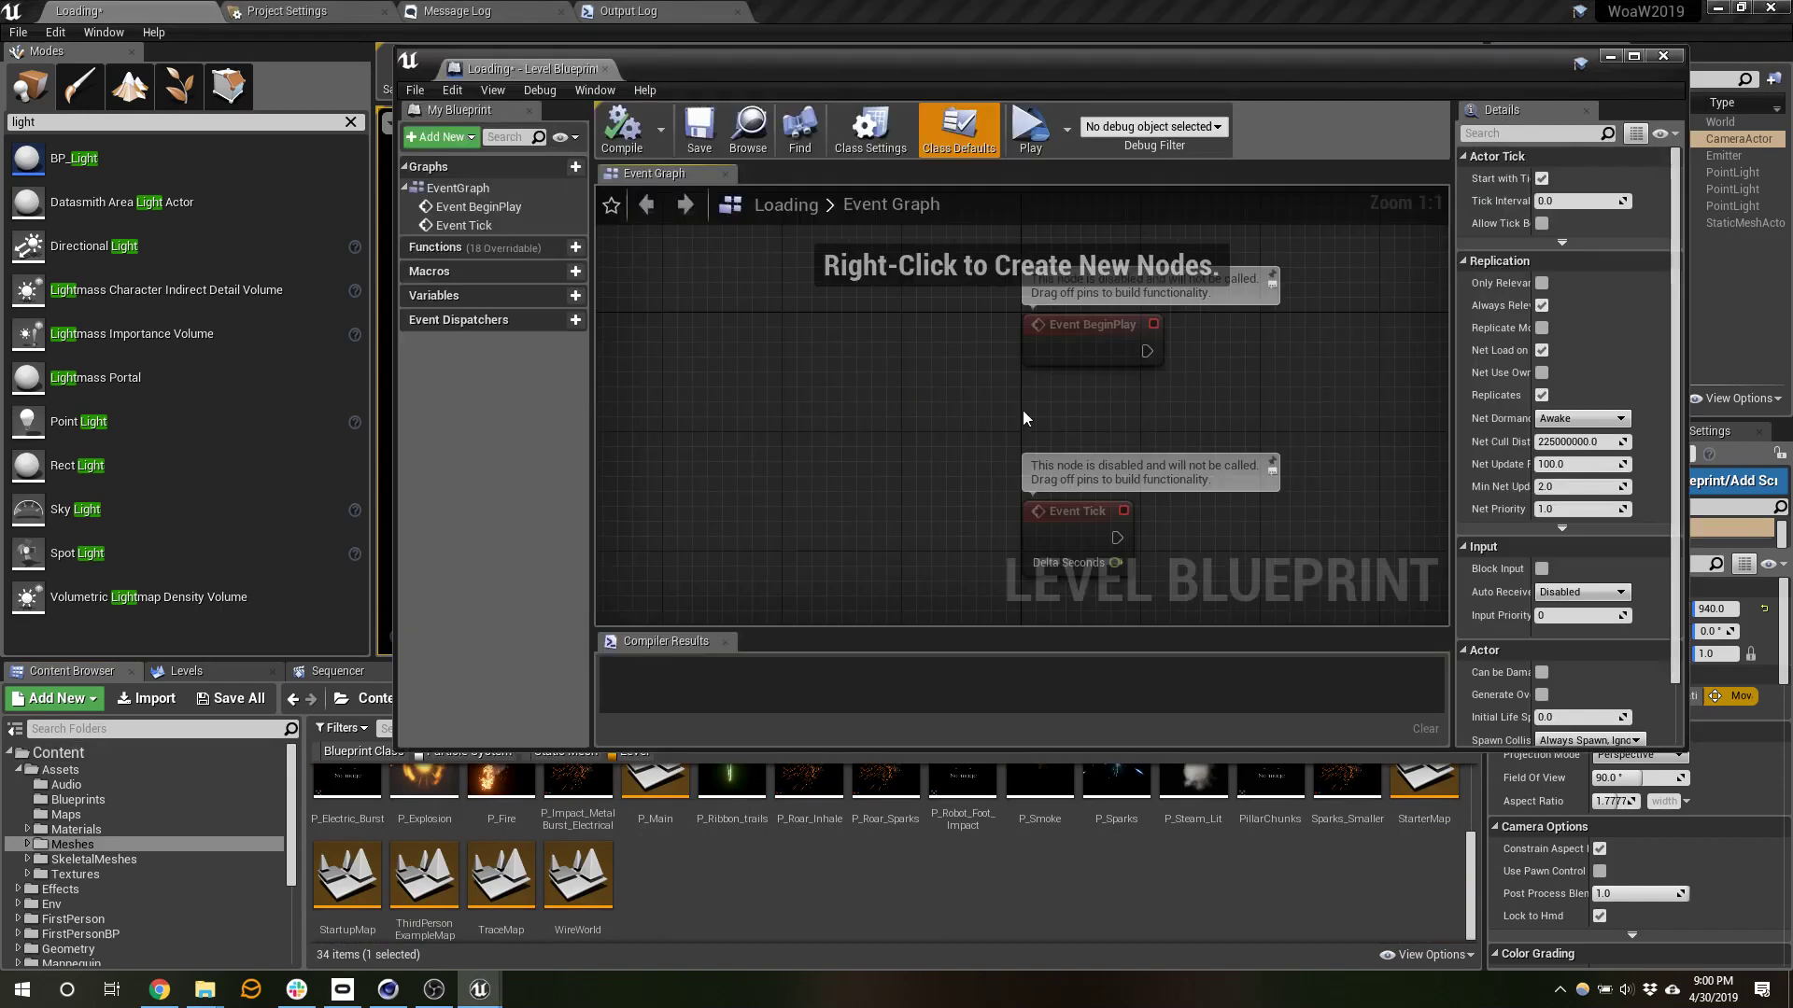
- Add a Space Bar keyboard event to the Event Graph beside the default event nodes
{"action": "right_click_drag", "start_coordinate": [1023, 417], "coordinate": [891, 372]}
{"action": "right_click", "coordinate": [882, 373]}
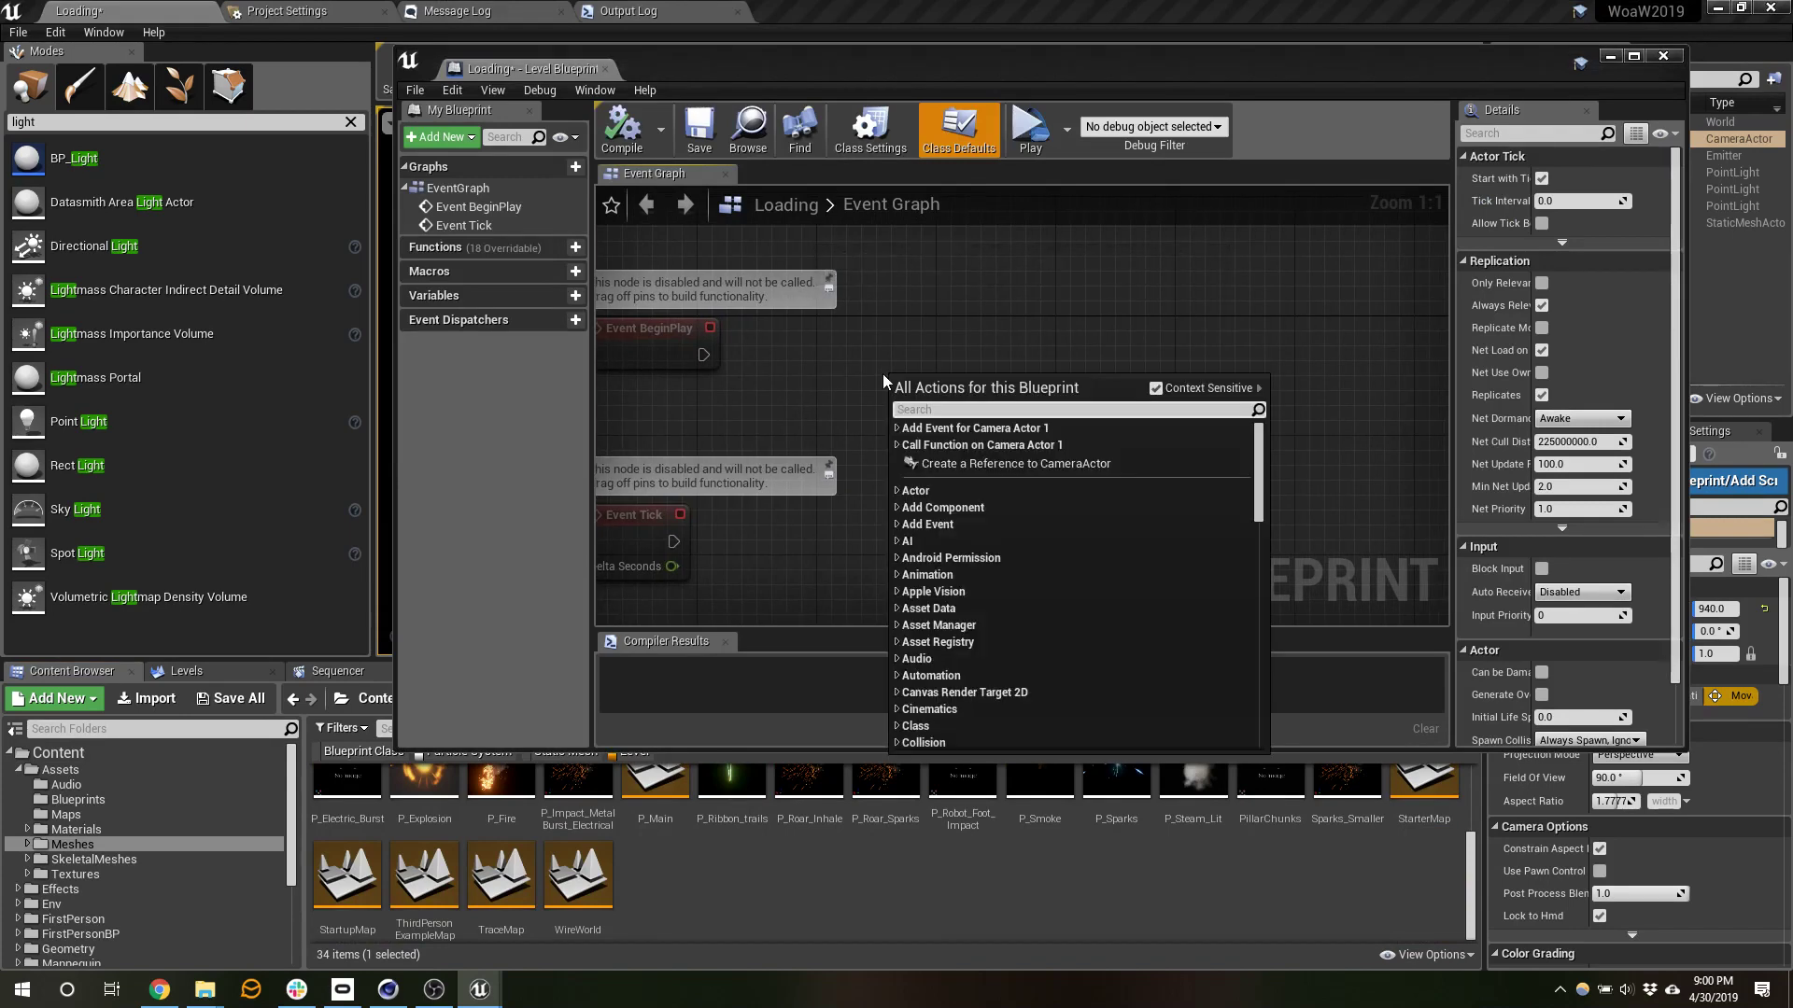
{"action": "type", "text": "space bar"}
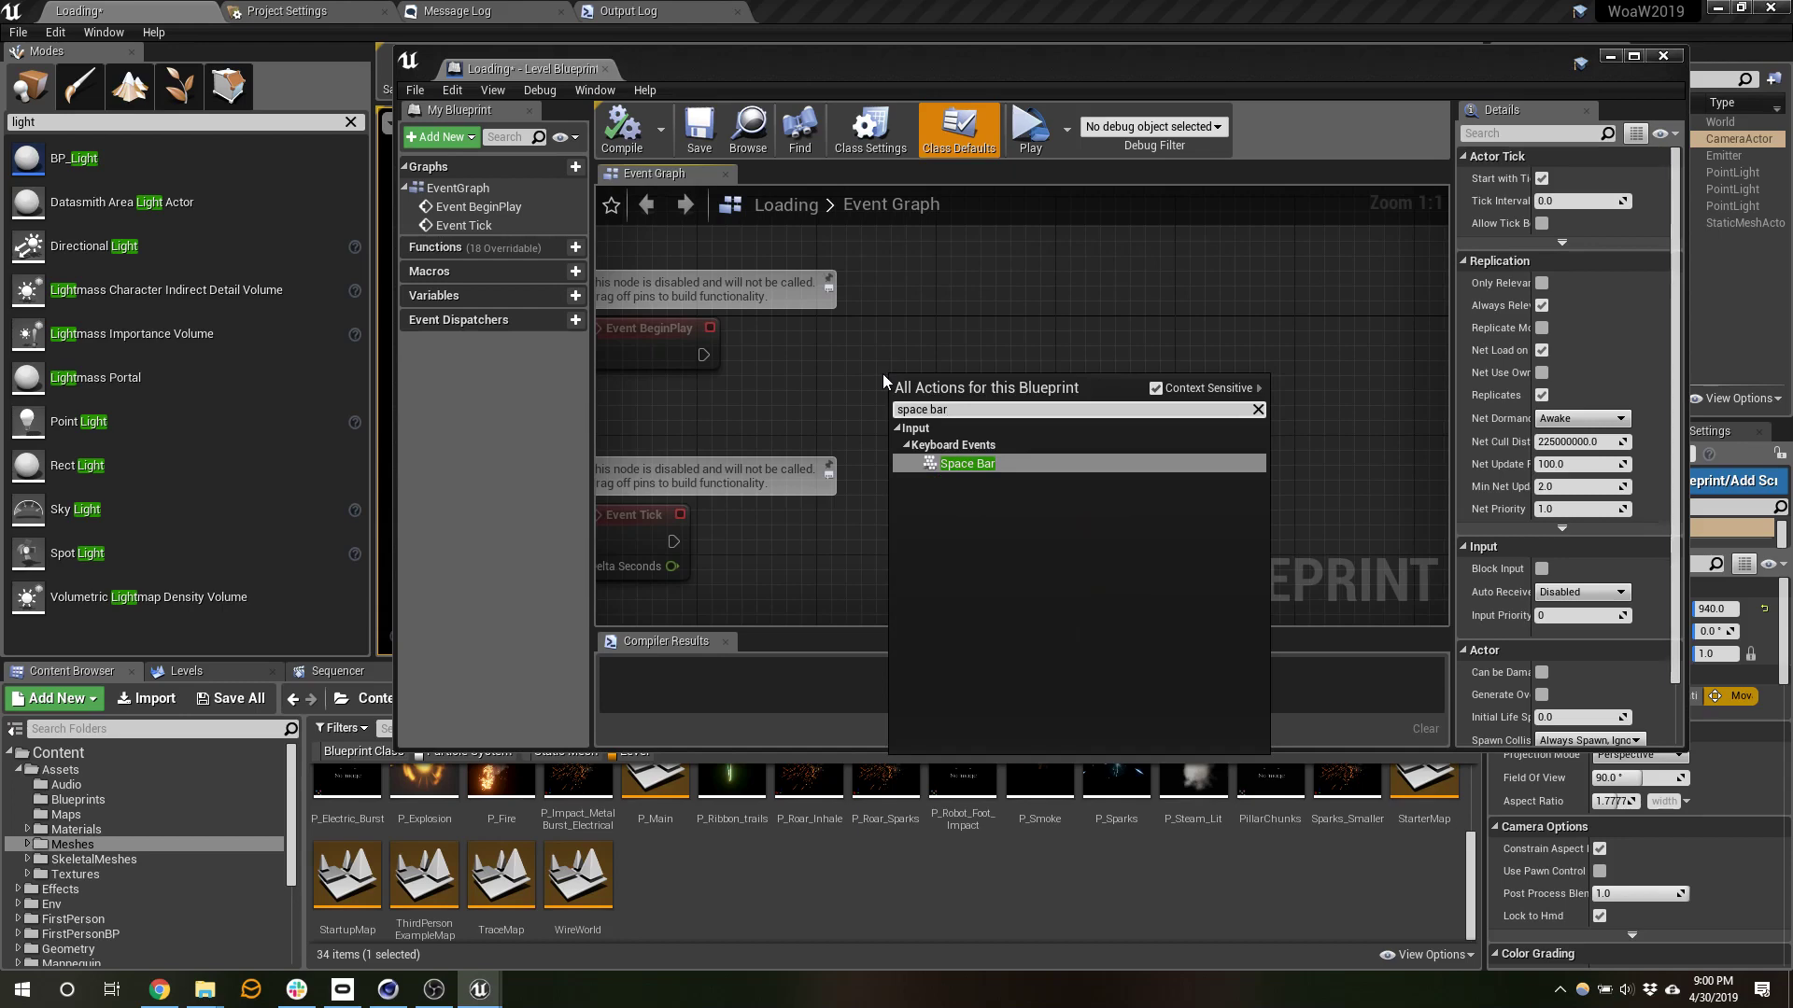
{"action": "key", "text": "Return"}
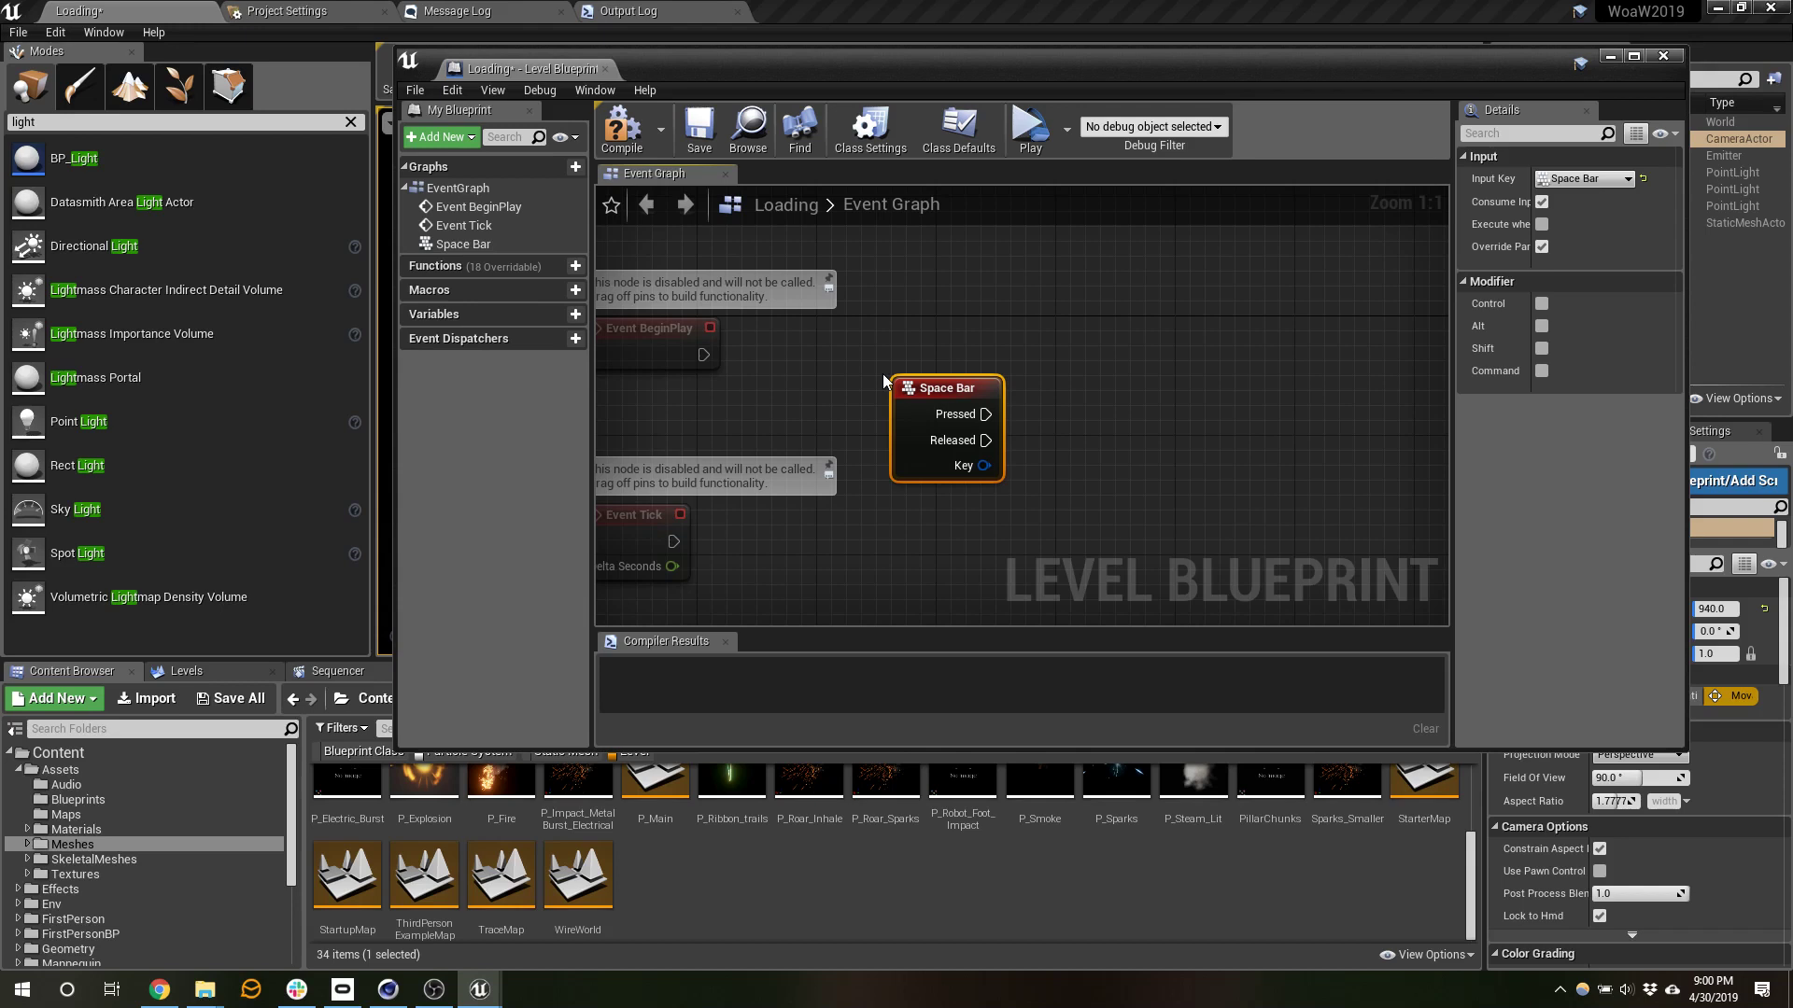
{"action": "right_click_drag", "start_coordinate": [1051, 375], "coordinate": [1046, 379]}
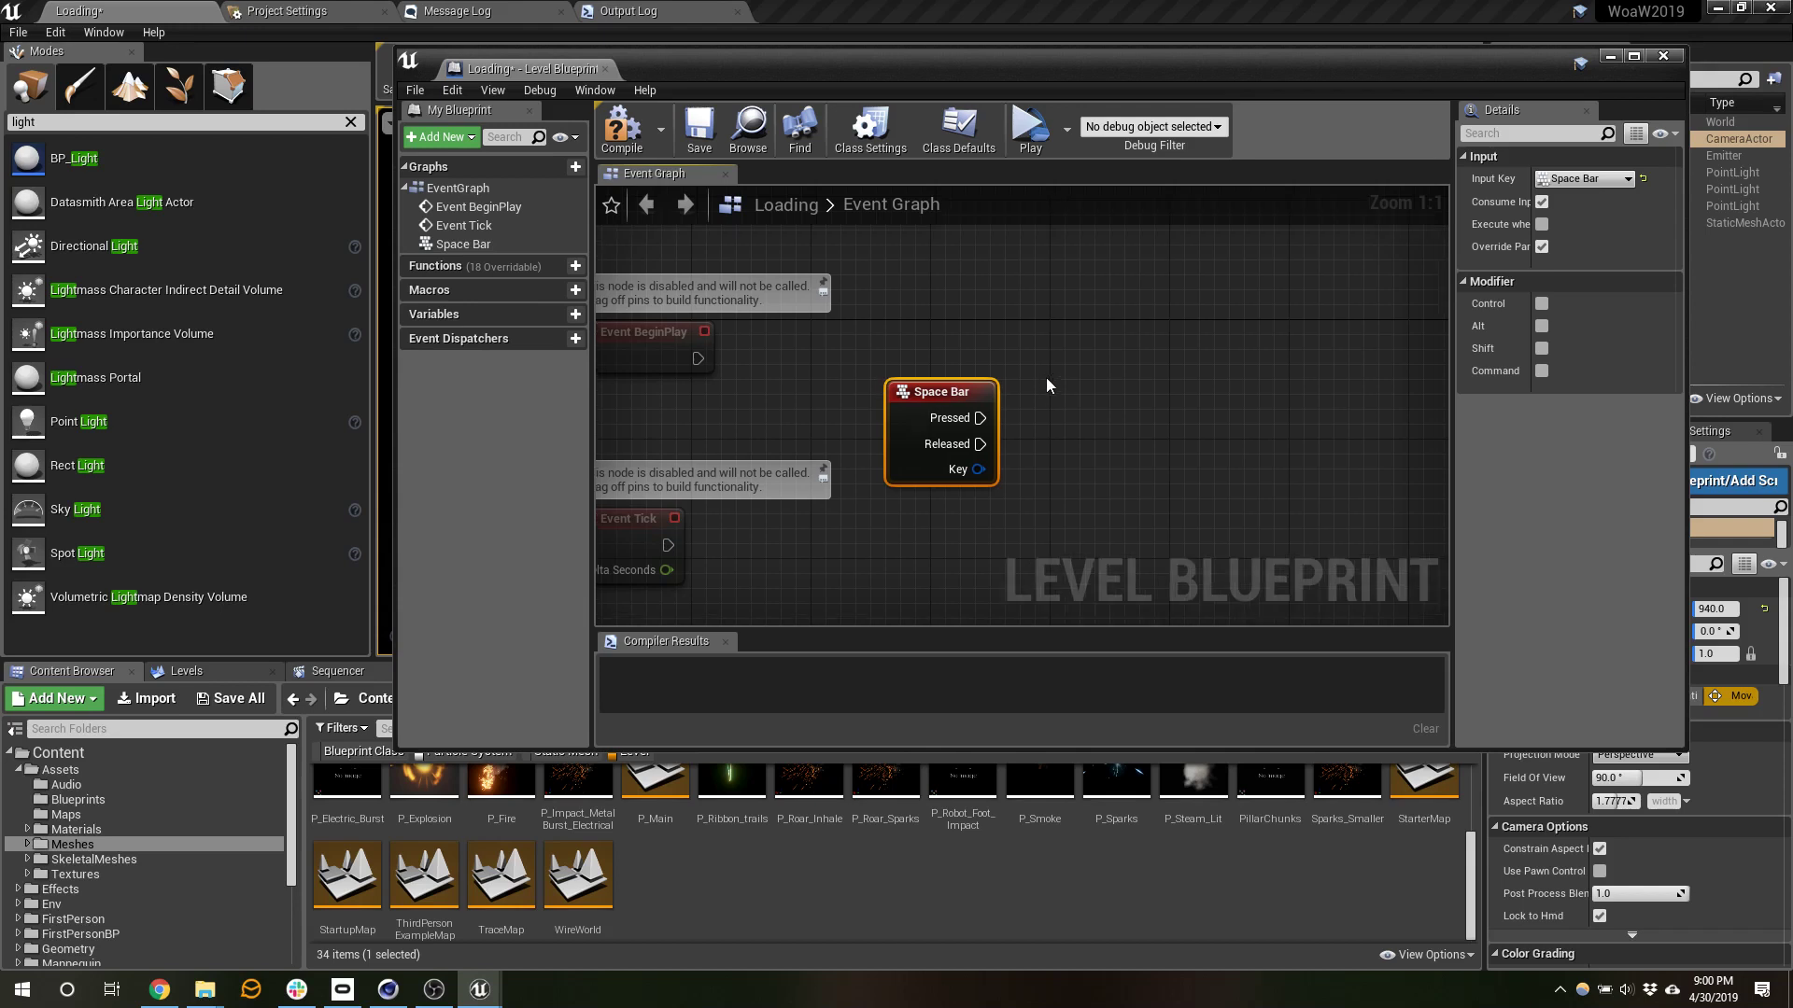
{"action": "right_click", "coordinate": [1047, 378]}
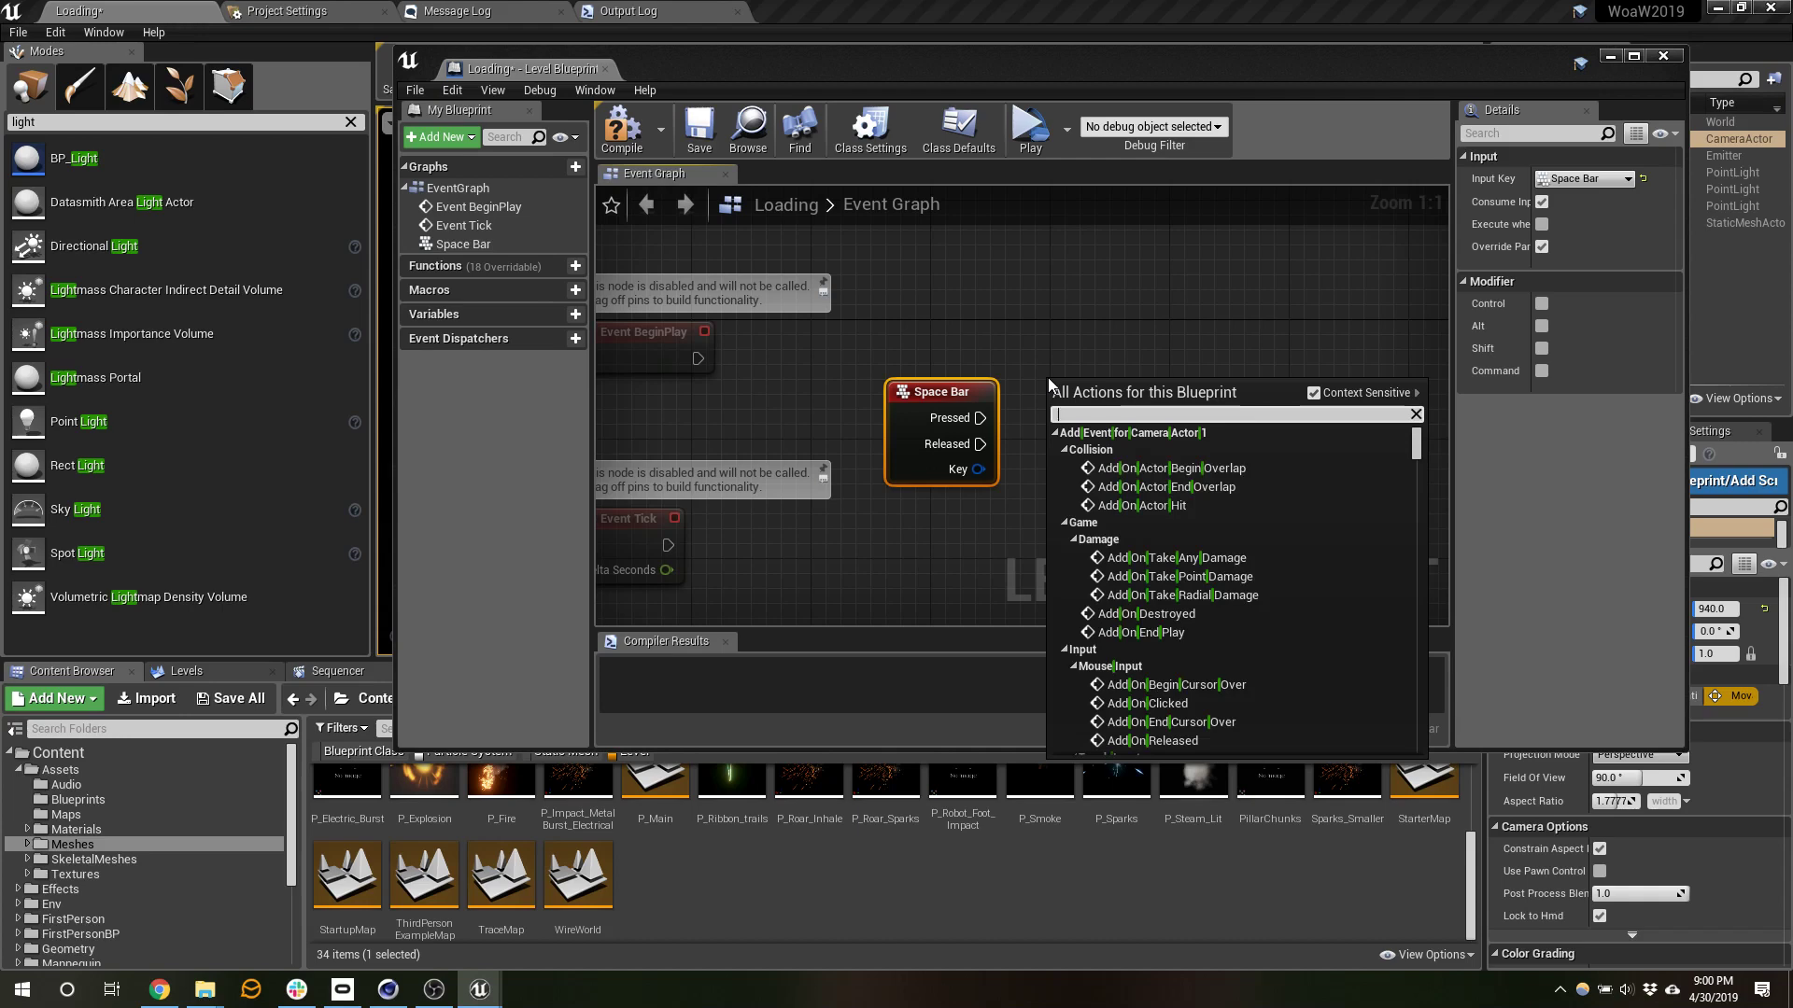
{"action": "type", "text": "space"}
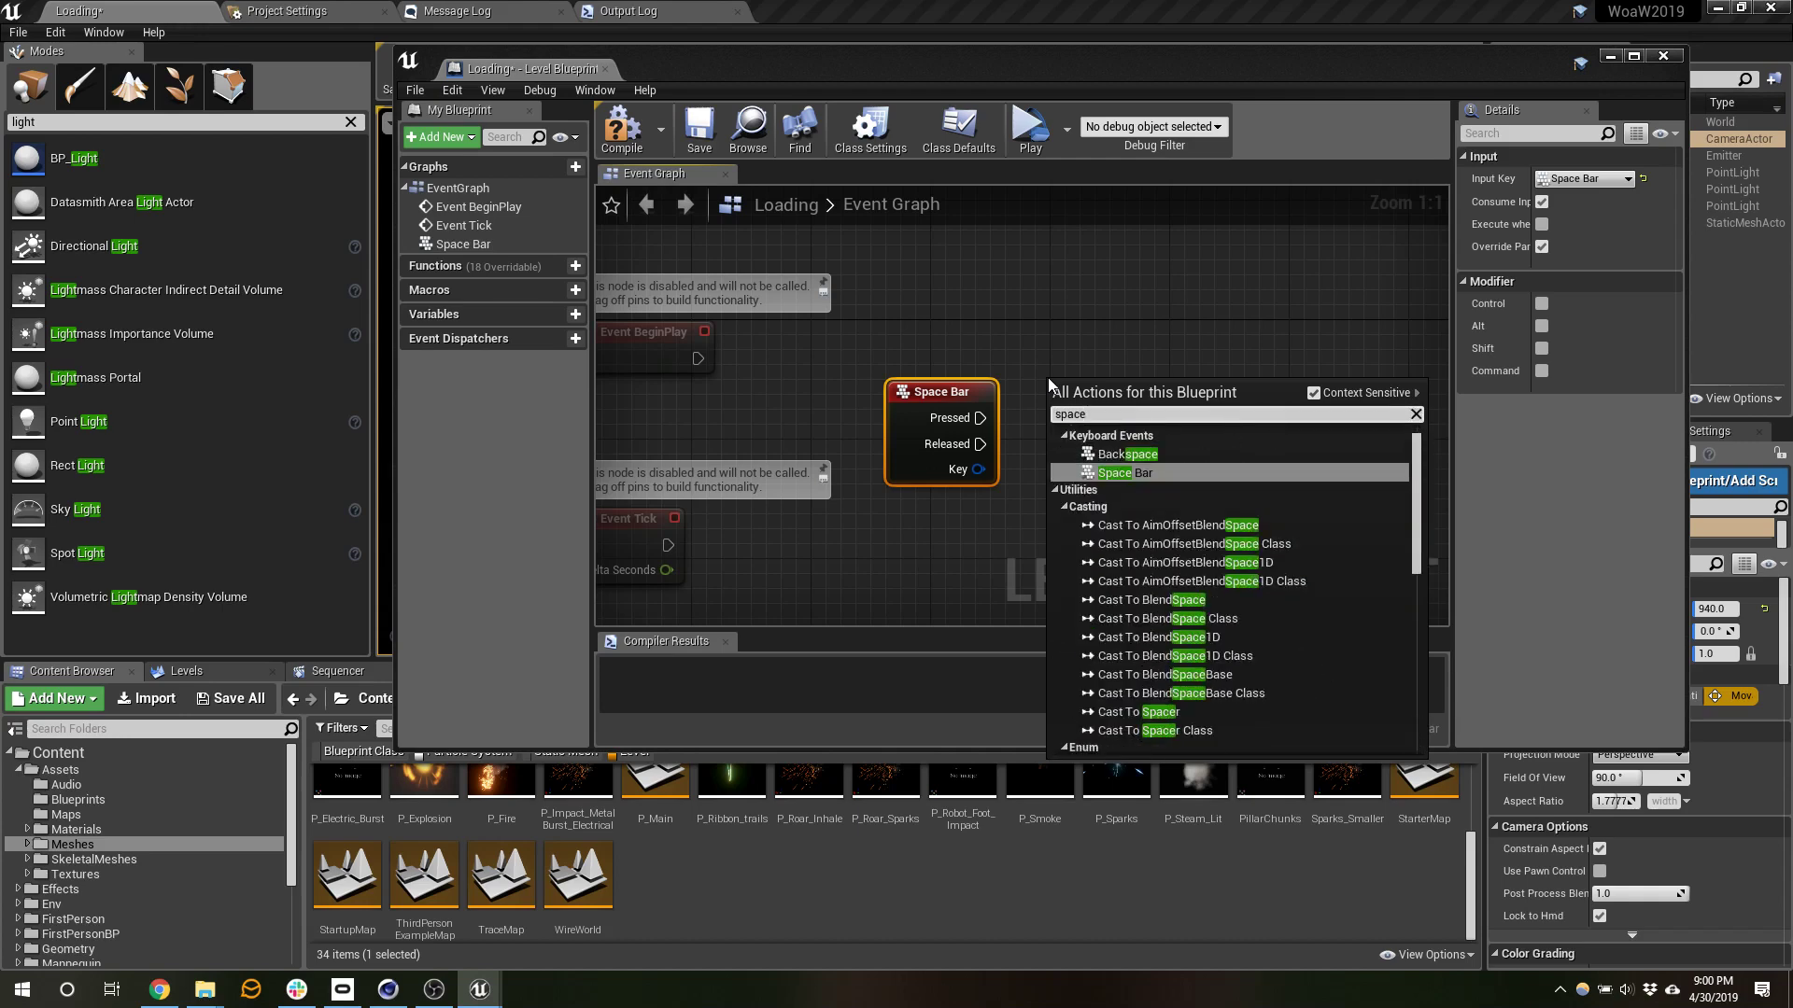
{"action": "left_click", "coordinate": [1140, 307]}
- Add an Open Level node wired from the Pressed output of the Space Bar event
{"action": "right_click_drag", "start_coordinate": [1180, 328], "coordinate": [859, 375]}
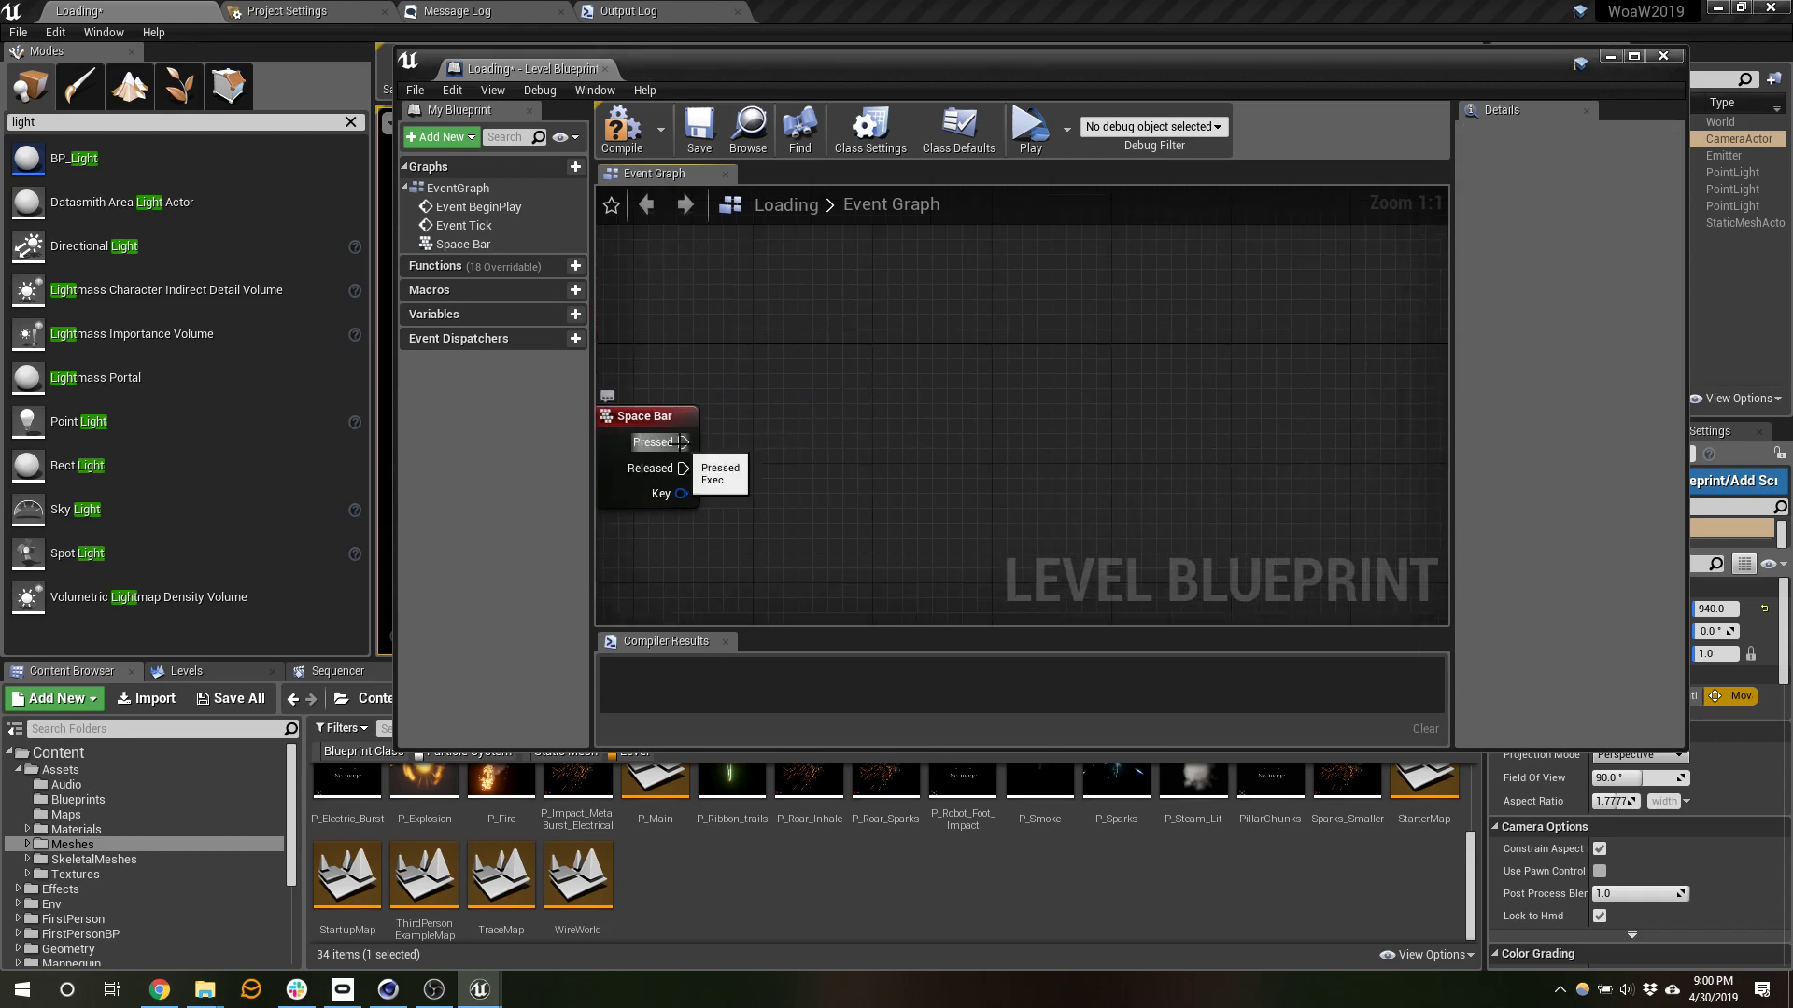
{"action": "left_click_drag", "start_coordinate": [682, 442], "coordinate": [837, 424]}
{"action": "type", "text": "open"}
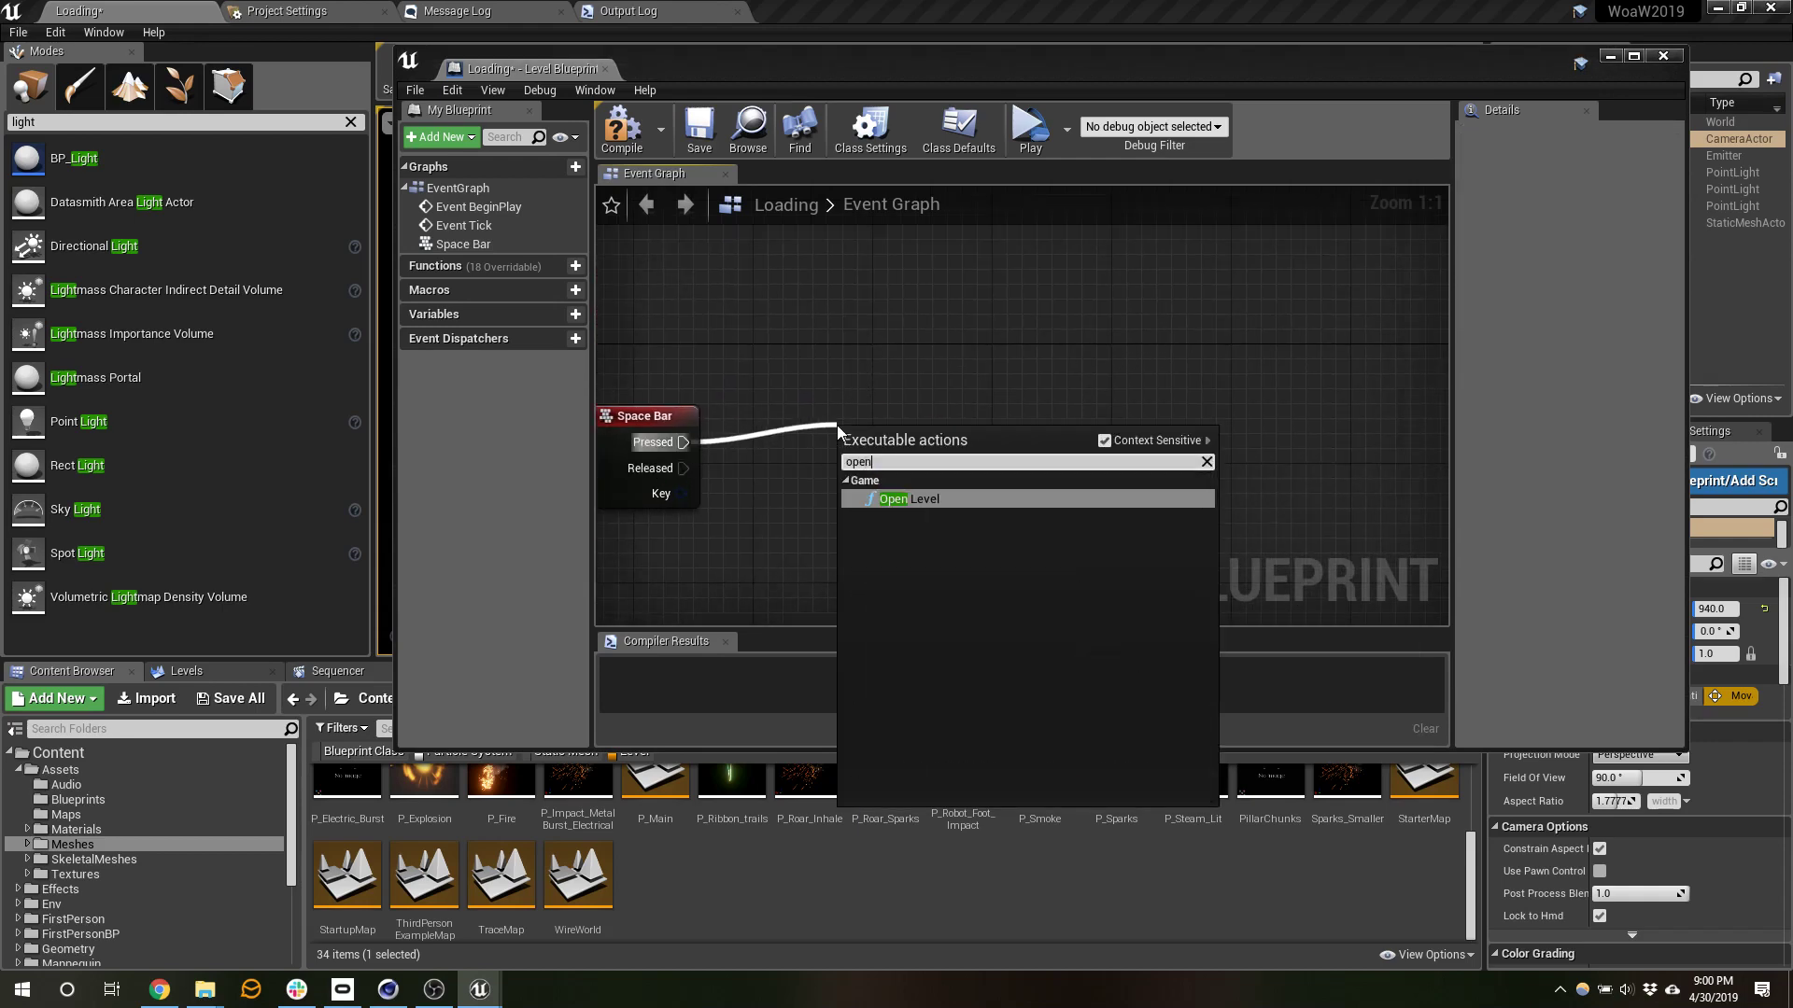
{"action": "key", "text": "Return"}
- Set the Open Level node's level name to P_Main and compile the Level Blueprint
{"action": "left_click", "coordinate": [947, 484]}
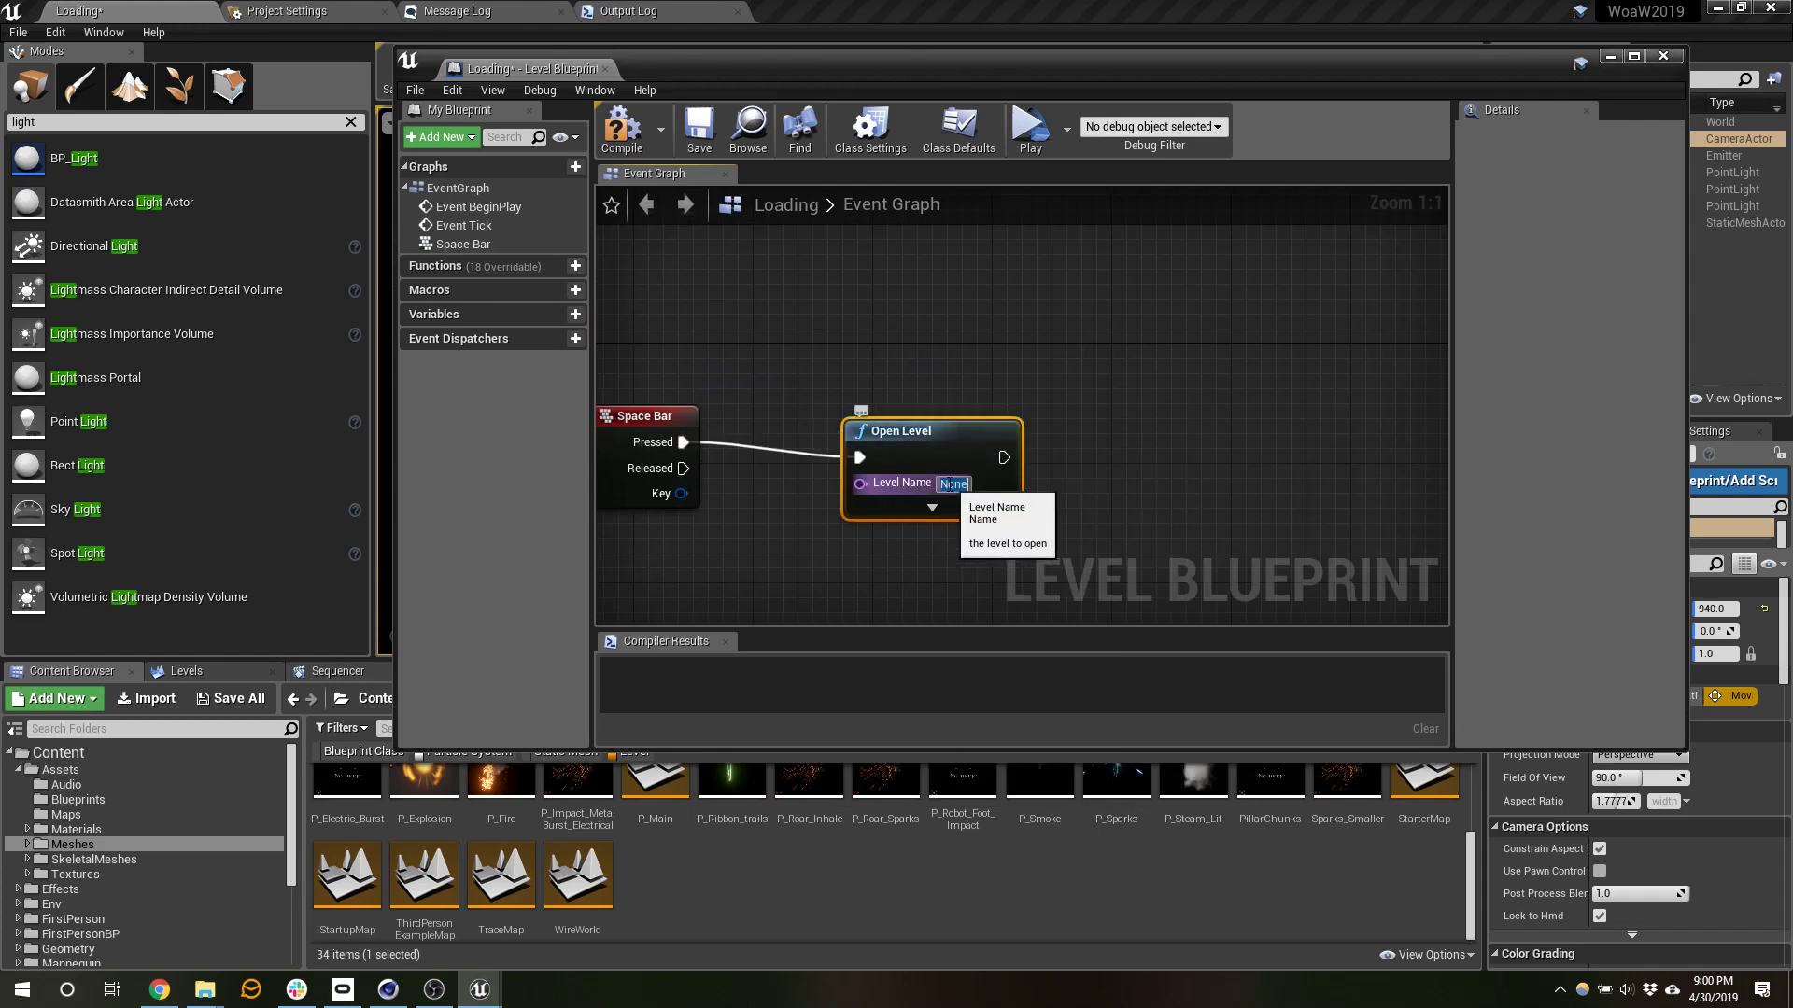
{"action": "type", "text": "P"}
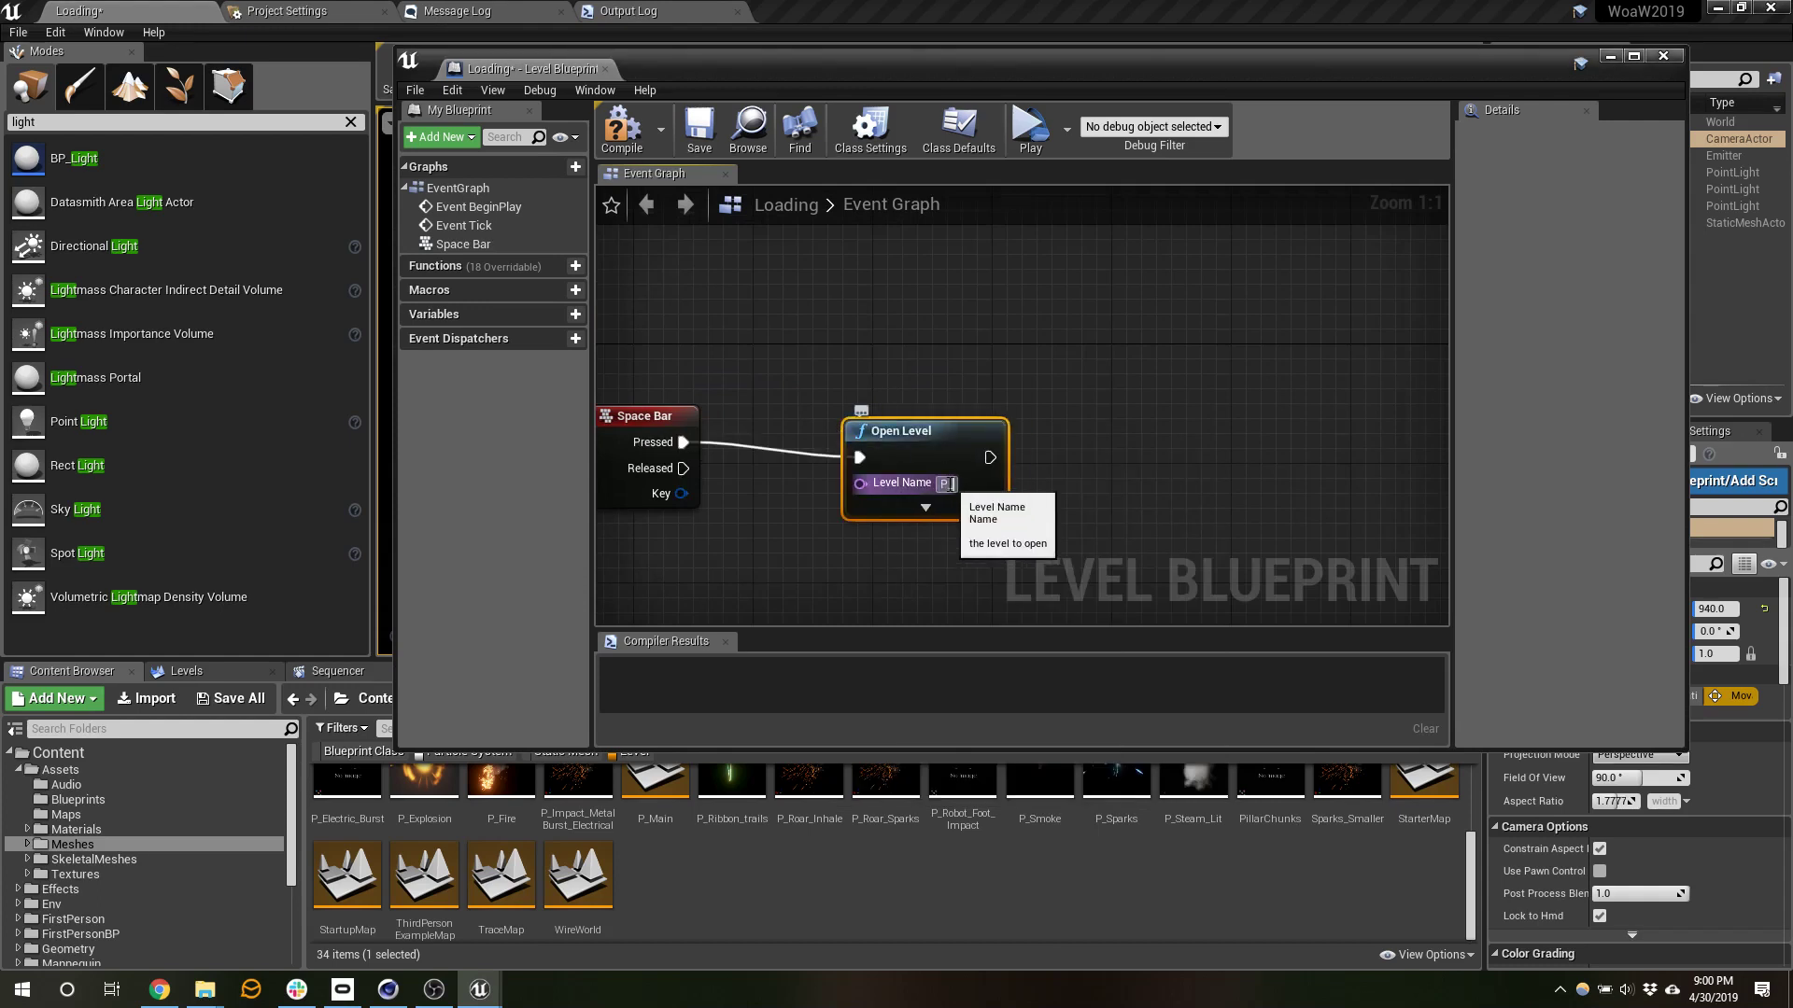
{"action": "type", "text": "_Main"}
{"action": "key", "text": "Return"}
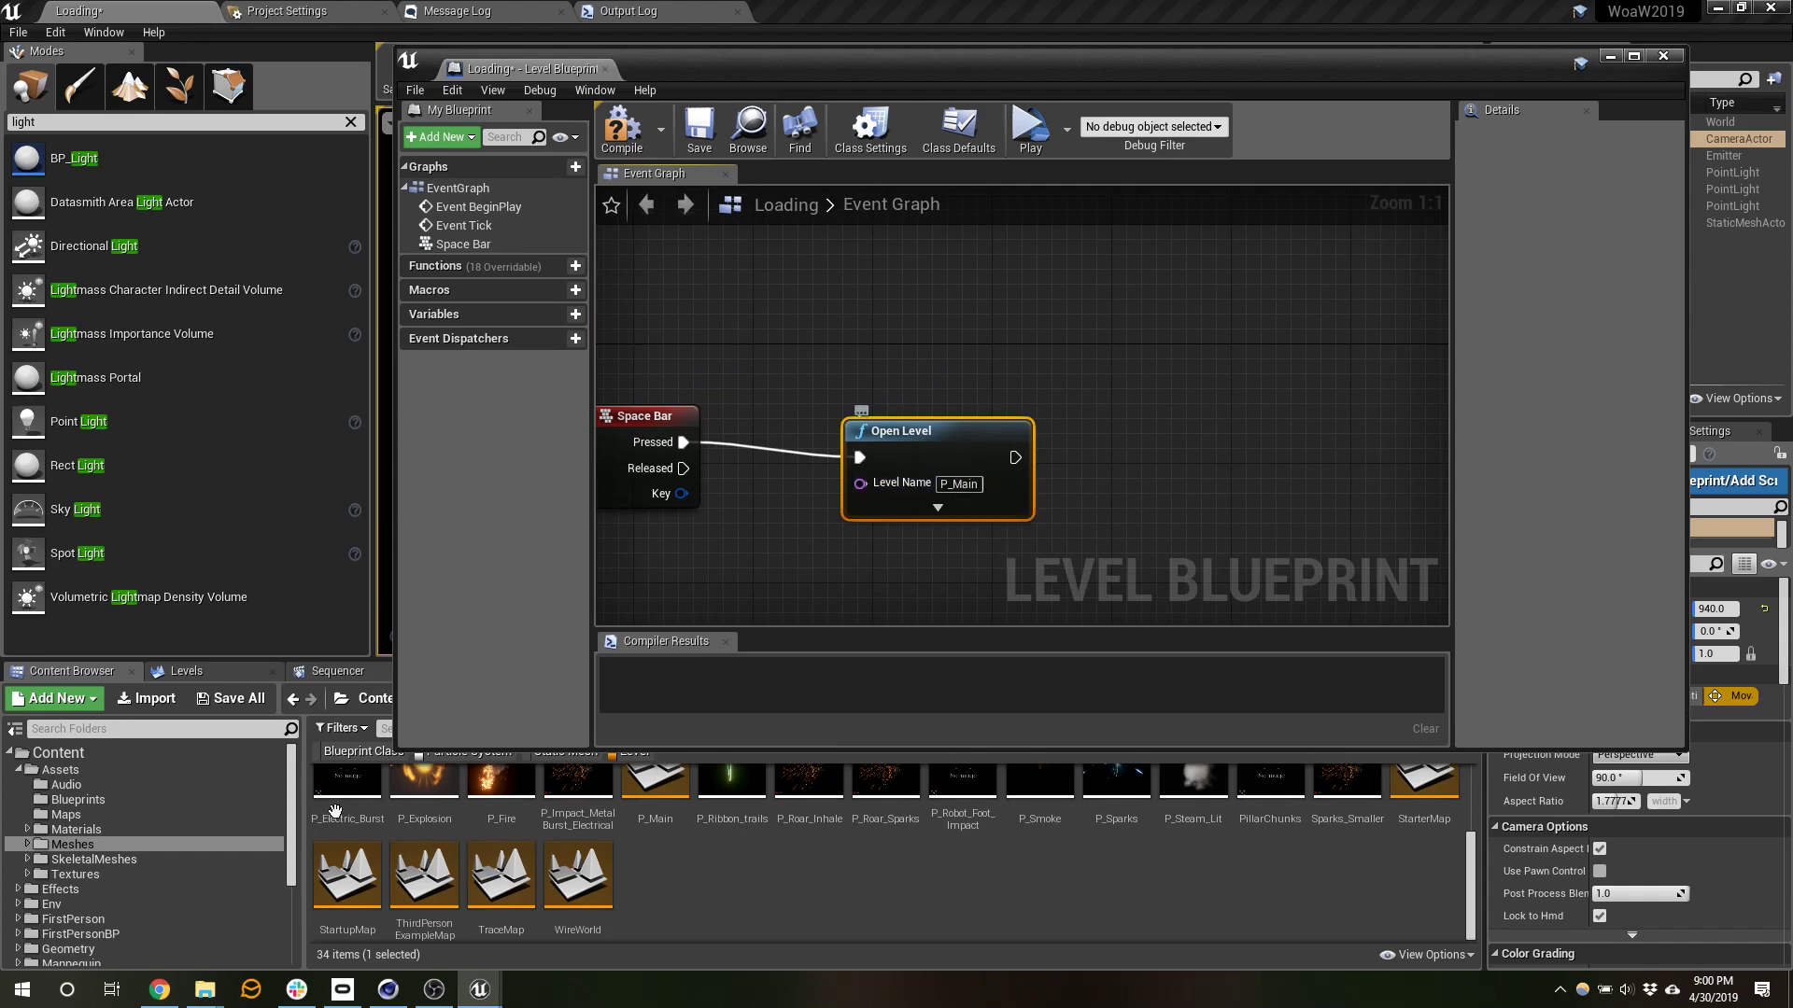
{"action": "left_click", "coordinate": [621, 129]}
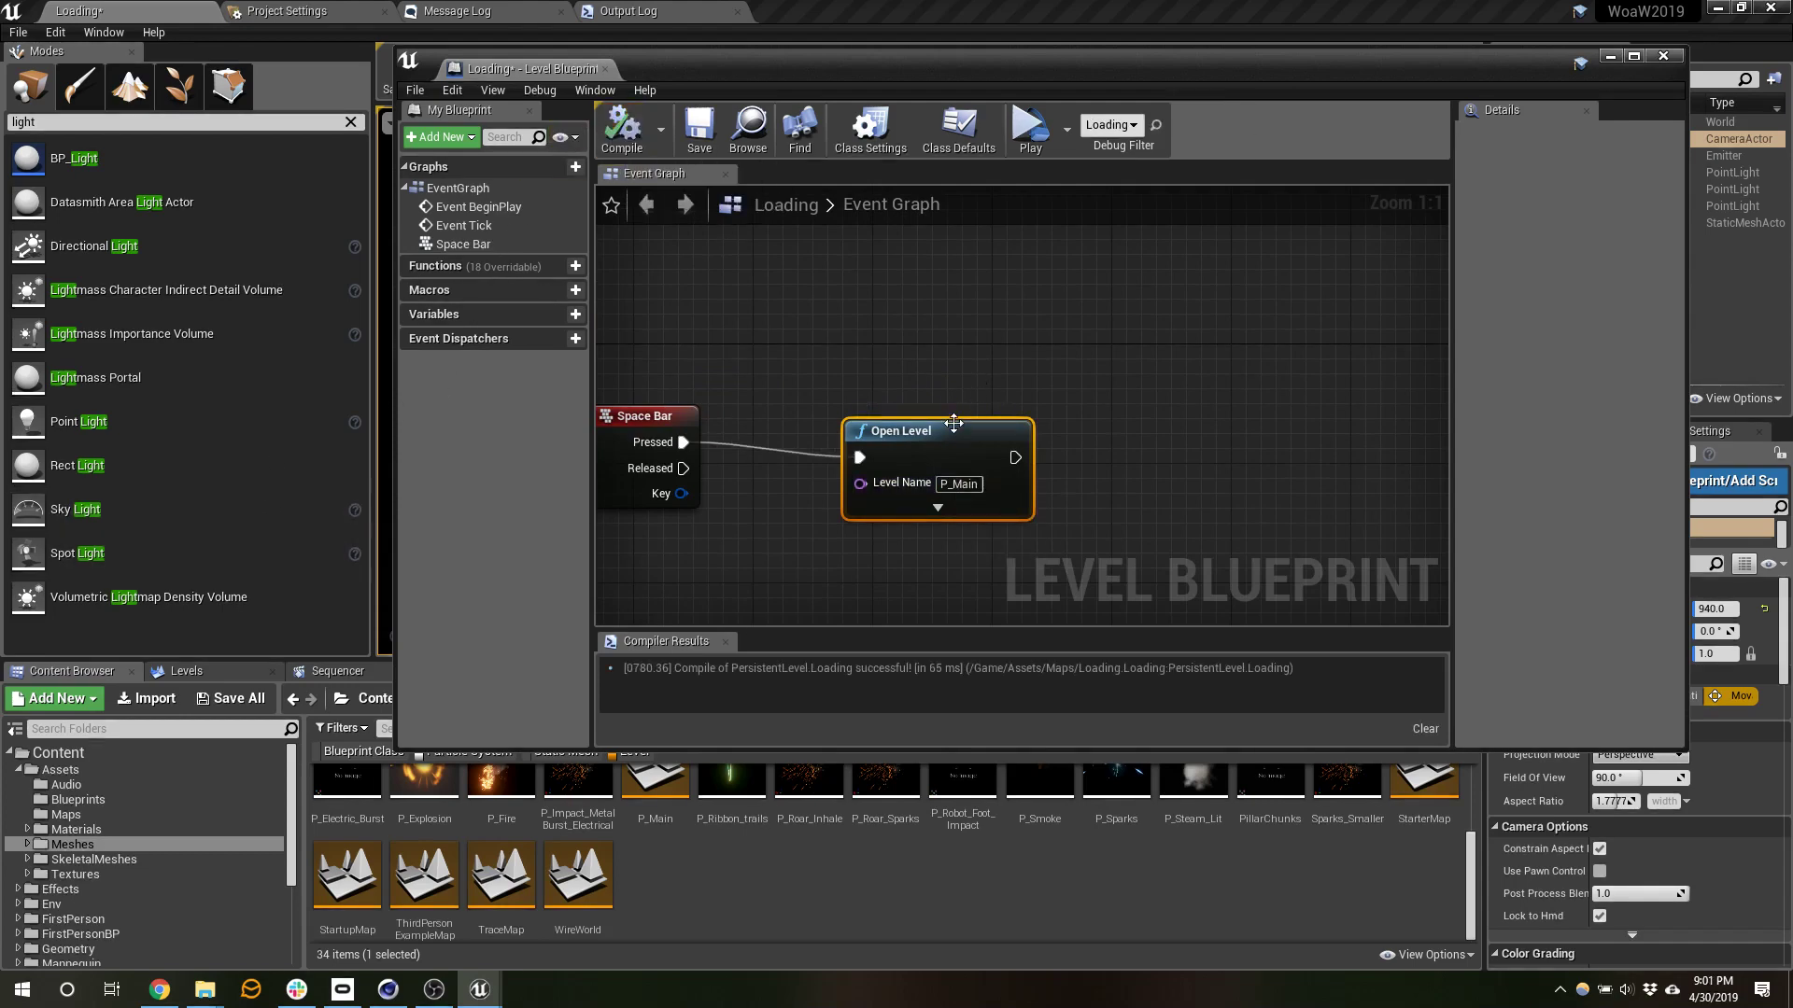
- Move the Open Level node closer to the Space Bar event and add an R keyboard event above them
{"action": "left_click_drag", "start_coordinate": [953, 423], "coordinate": [883, 387]}
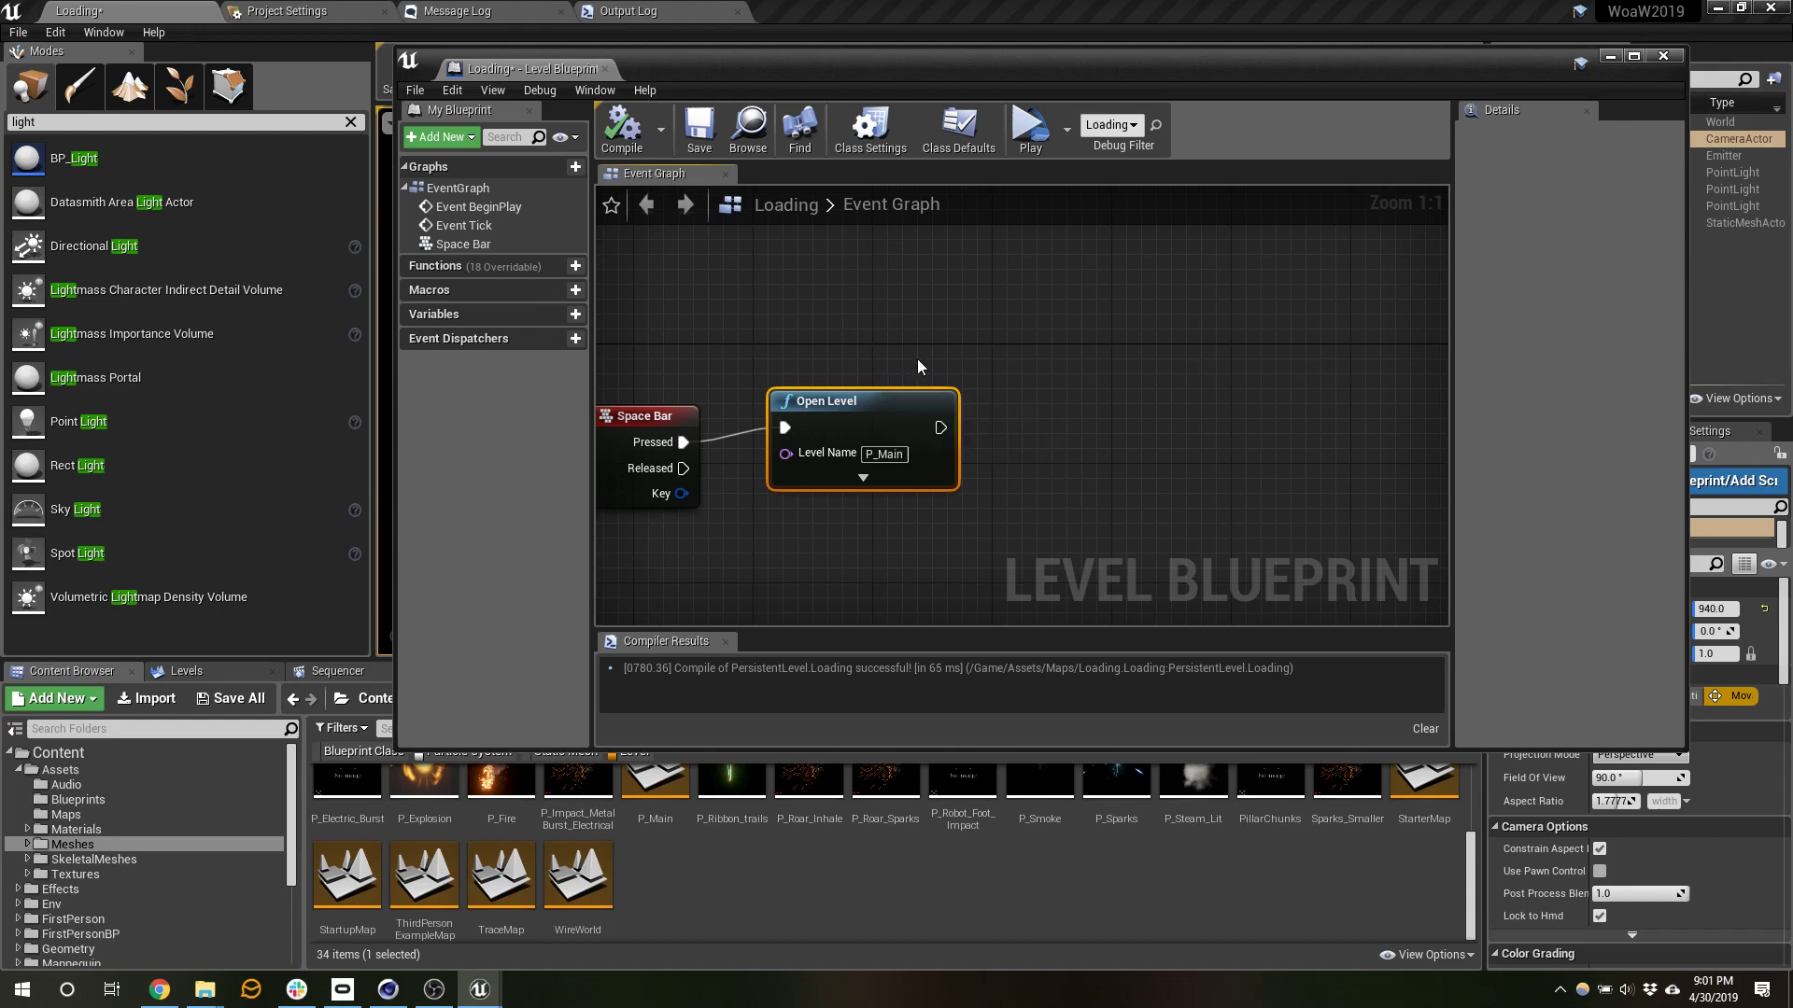
{"action": "right_click_drag", "start_coordinate": [791, 315], "coordinate": [961, 321]}
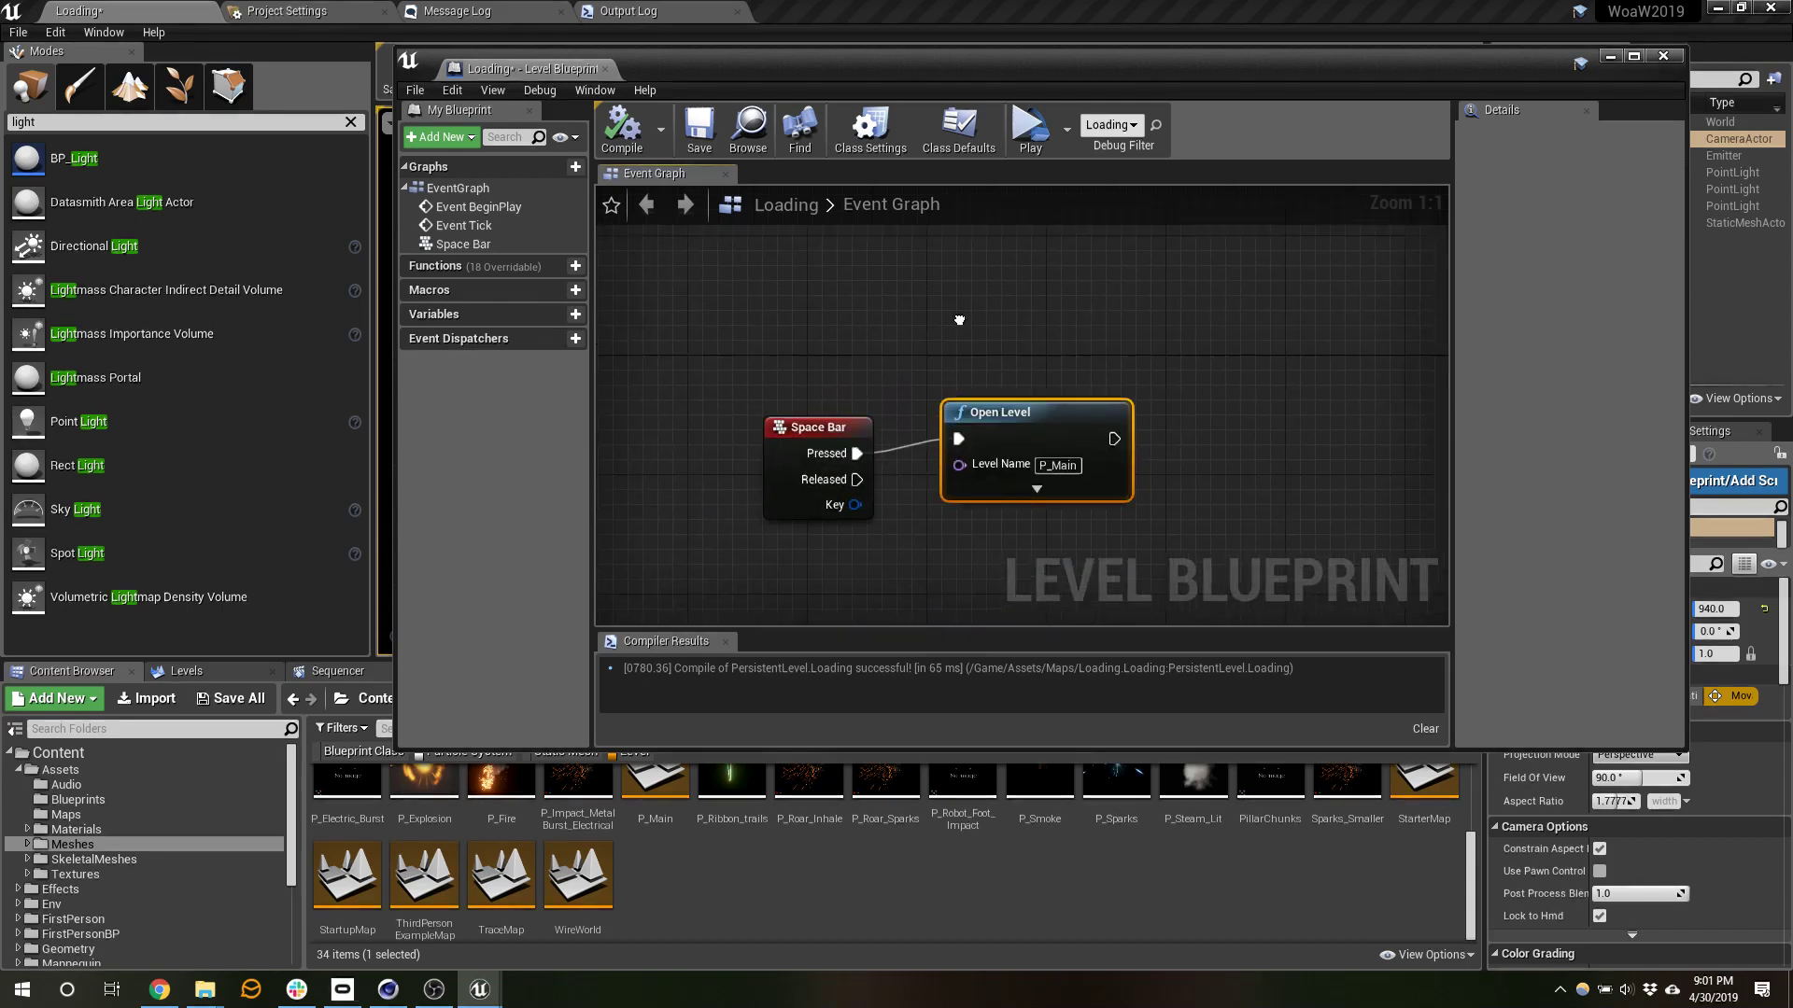
{"action": "right_click", "coordinate": [841, 305]}
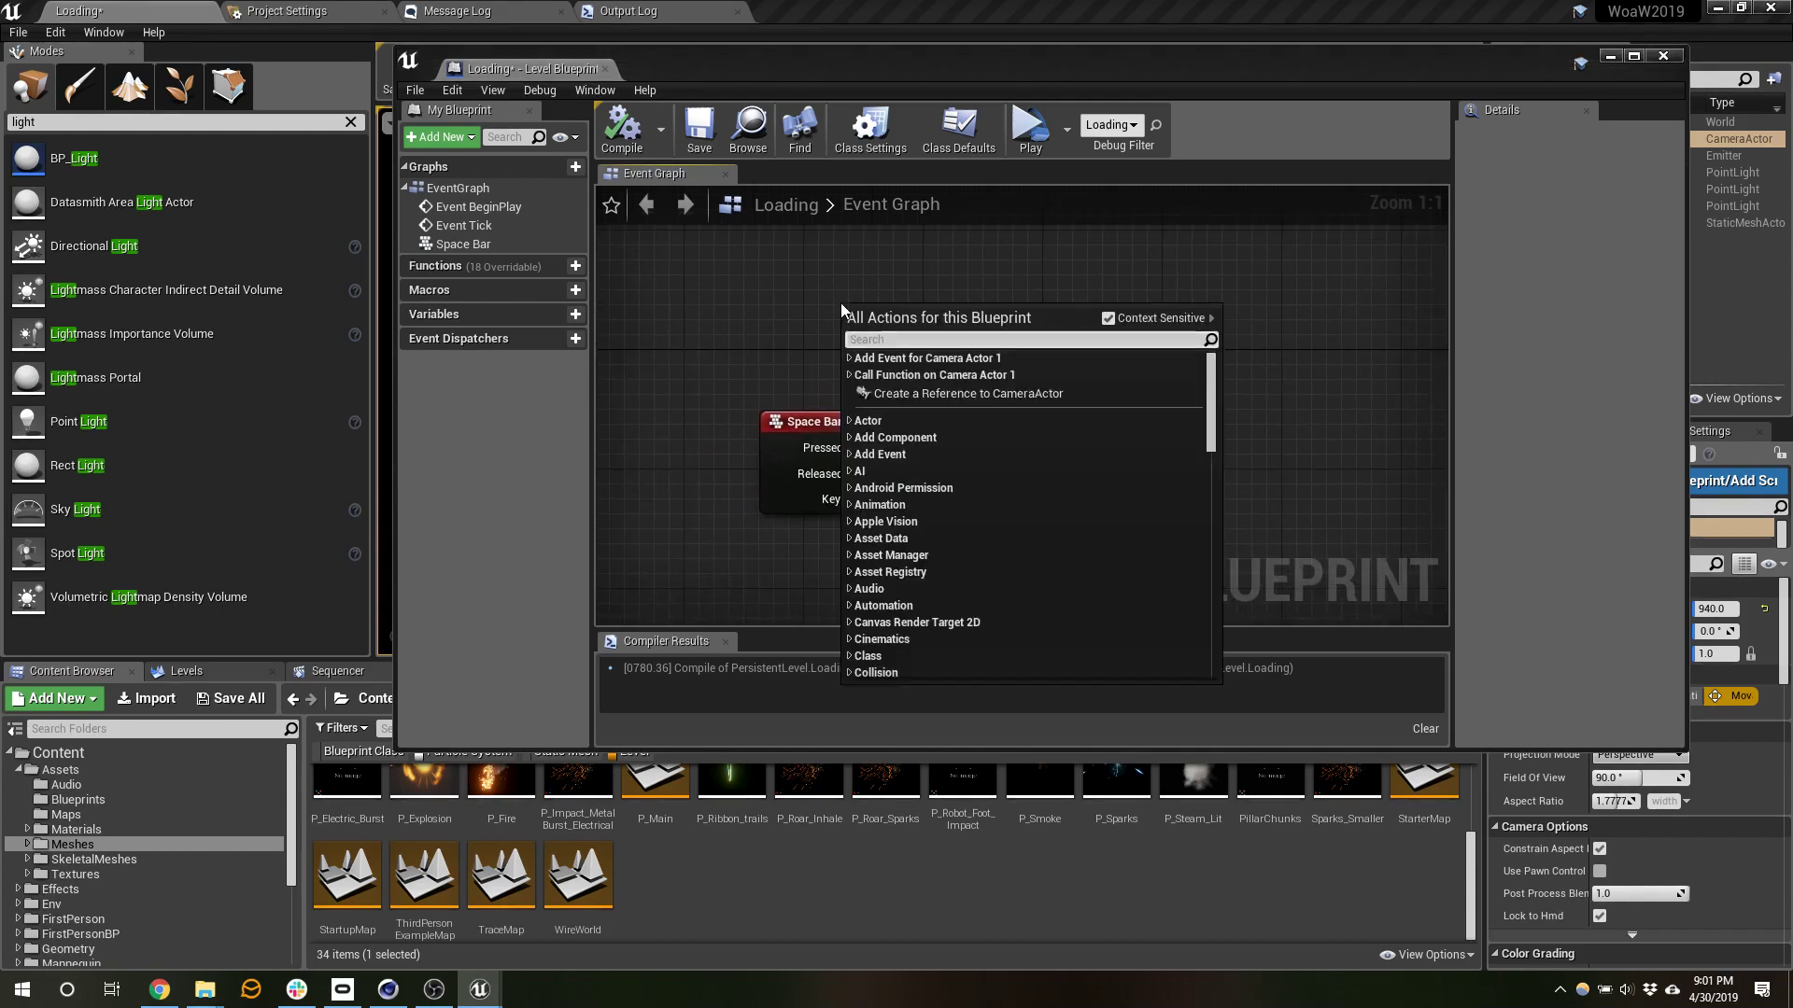
{"action": "type", "text": "input r"}
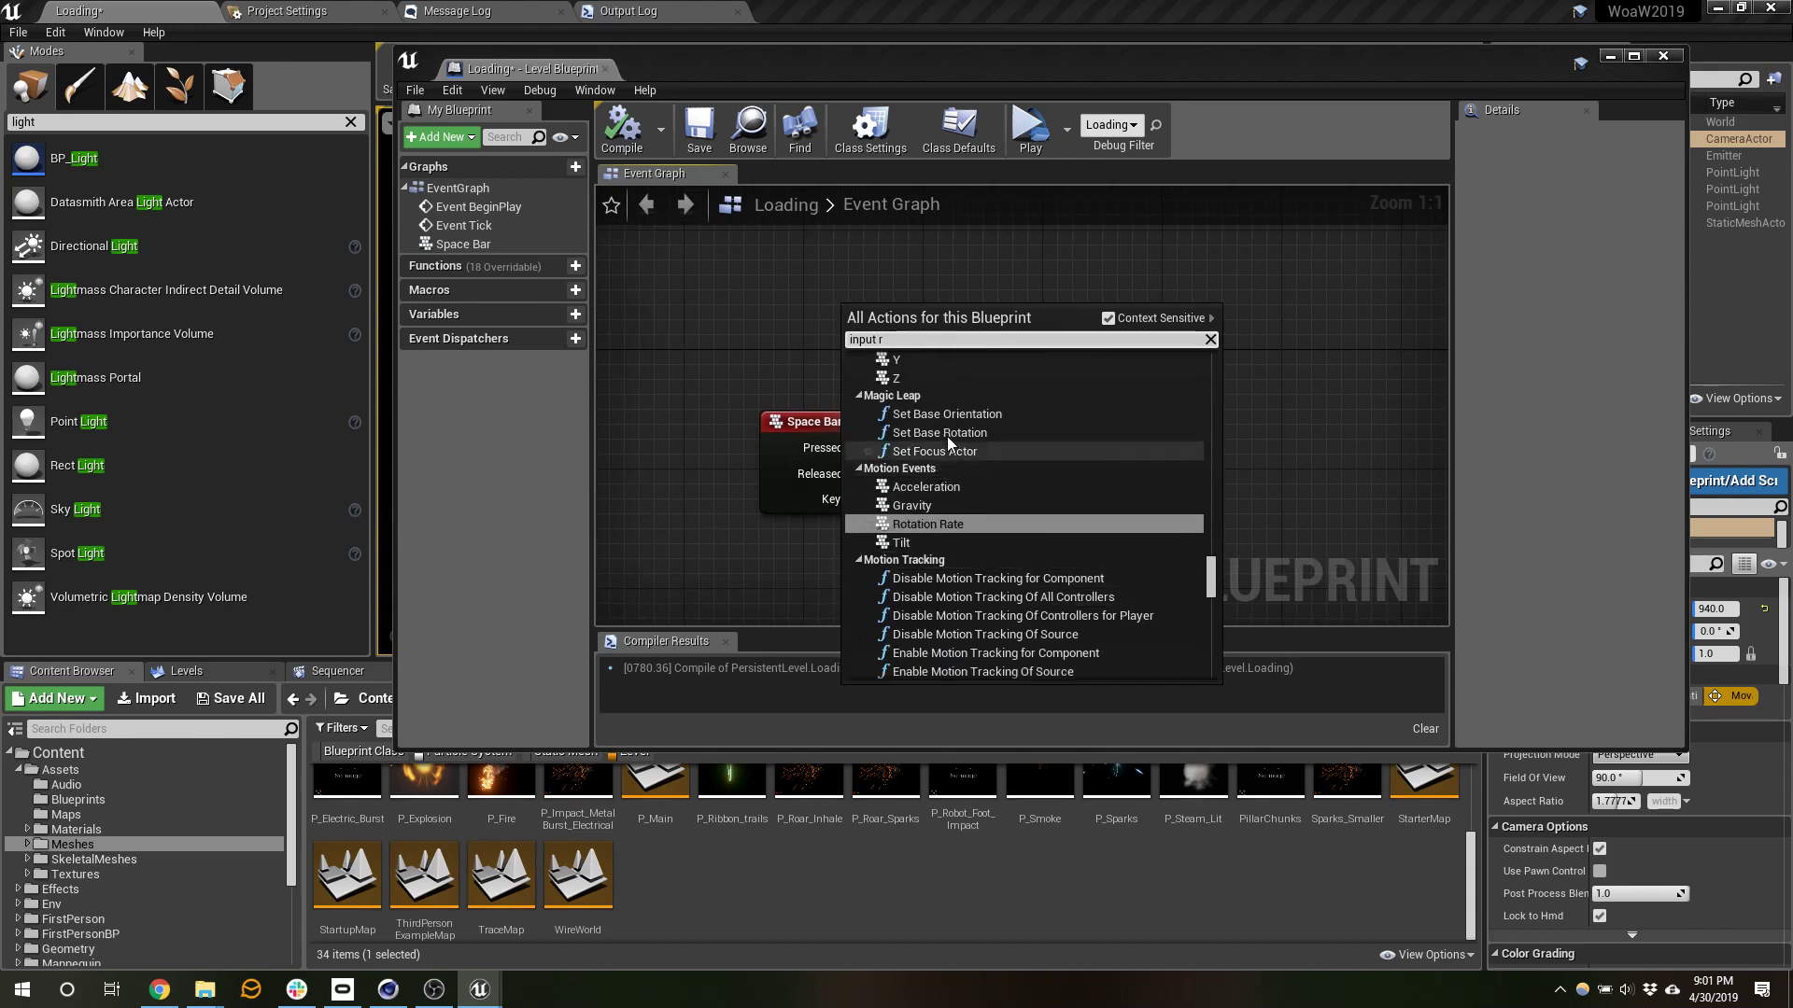
{"action": "scroll", "coordinate": [955, 428], "scroll_direction": "up", "scroll_amount": 5}
{"action": "scroll", "coordinate": [954, 419], "scroll_direction": "up", "scroll_amount": 4}
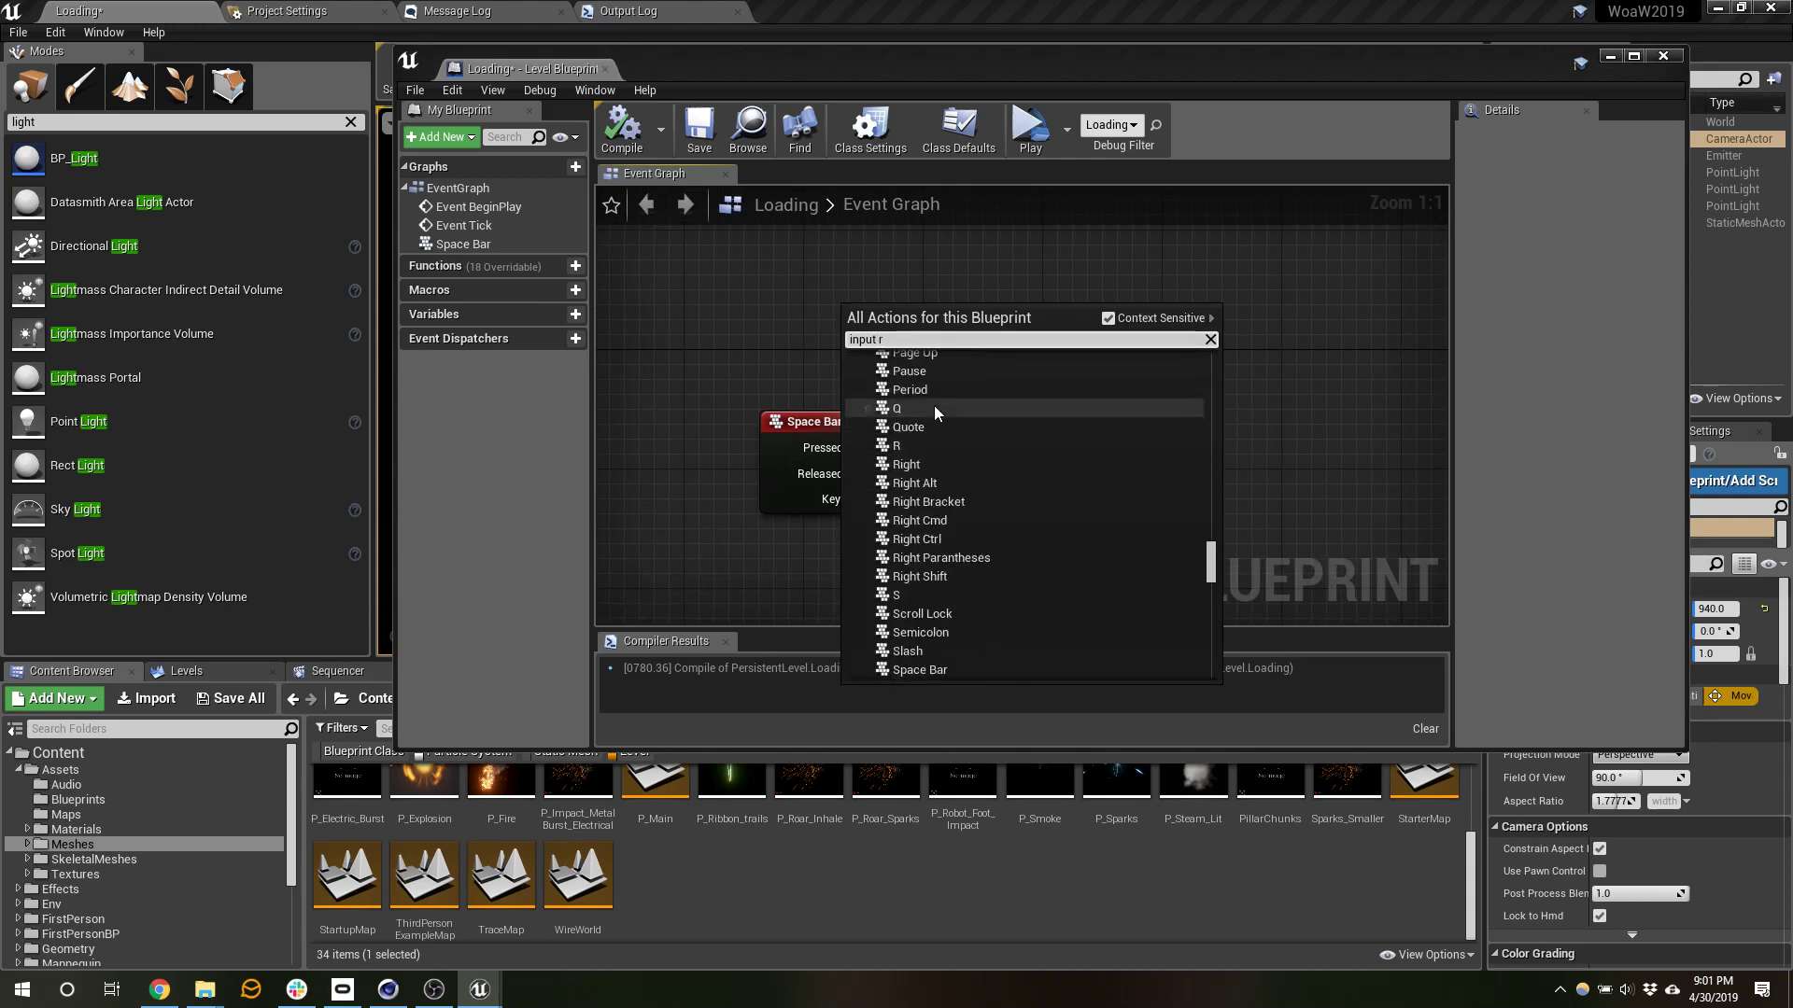
{"action": "left_click", "coordinate": [915, 447]}
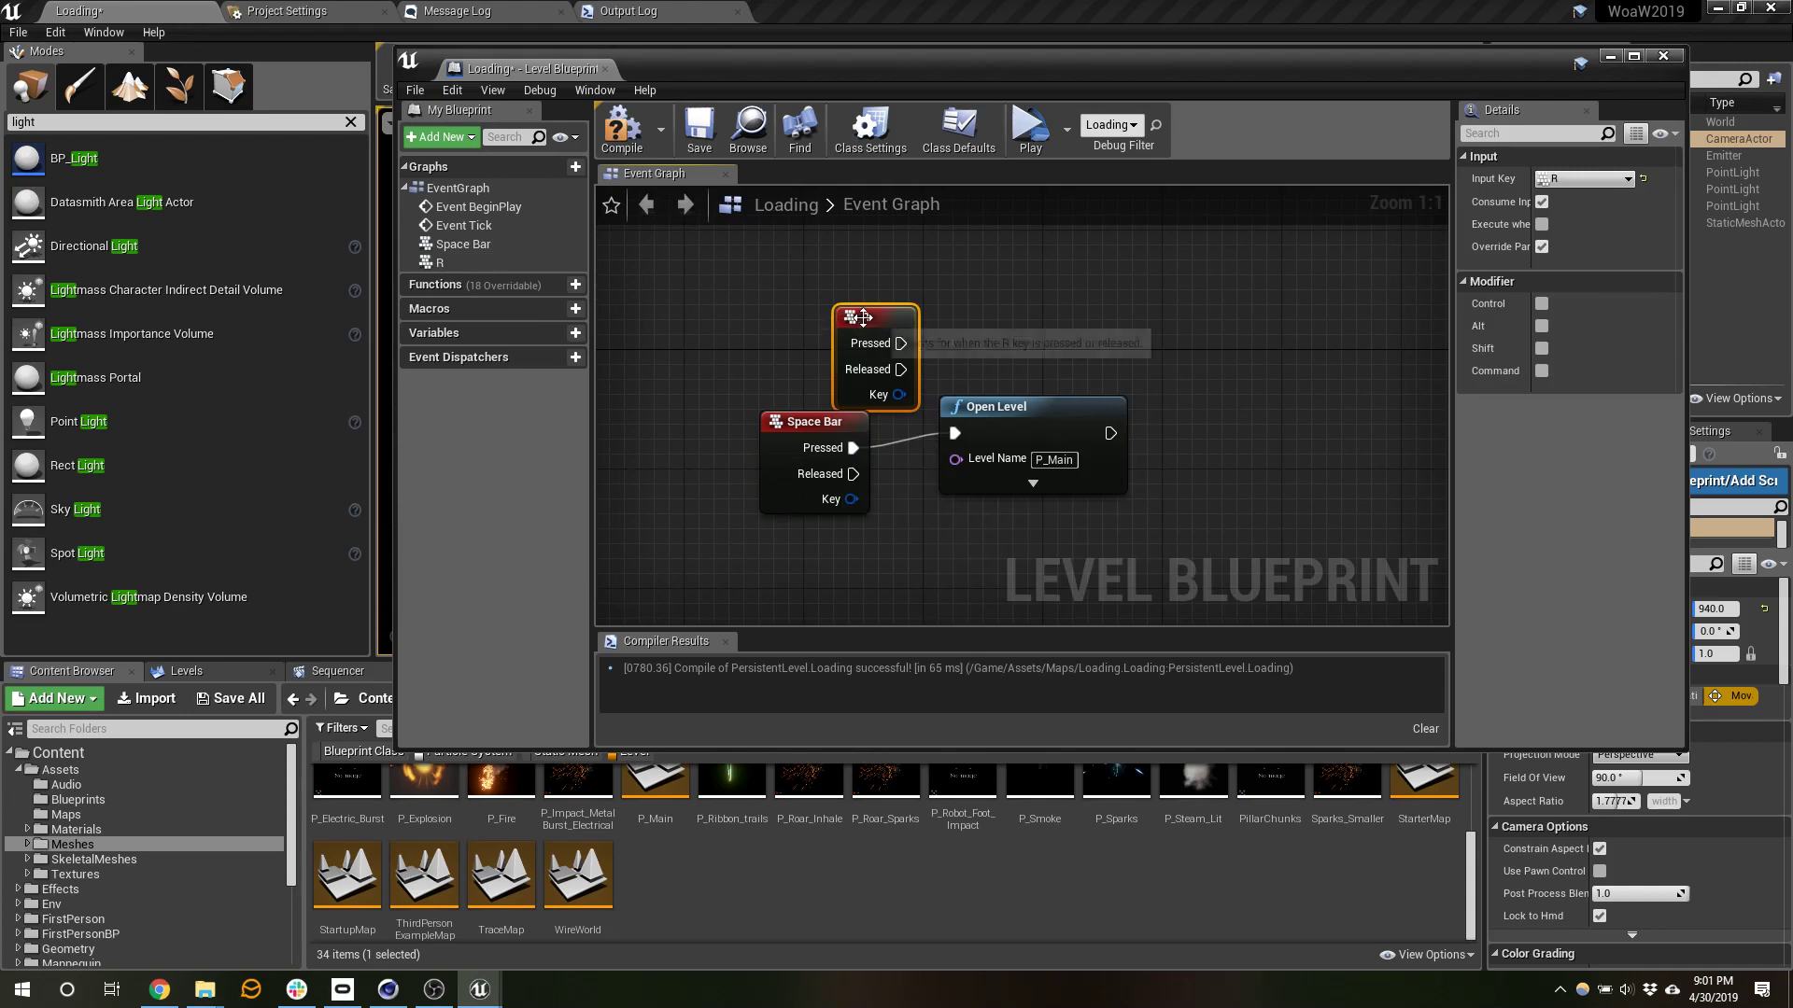
- Add a Reset Orientation and Position node wired from the R event's Pressed output and compile the Level Blueprint
{"action": "left_click_drag", "start_coordinate": [897, 354], "coordinate": [999, 314]}
{"action": "type", "text": "resetorie"}
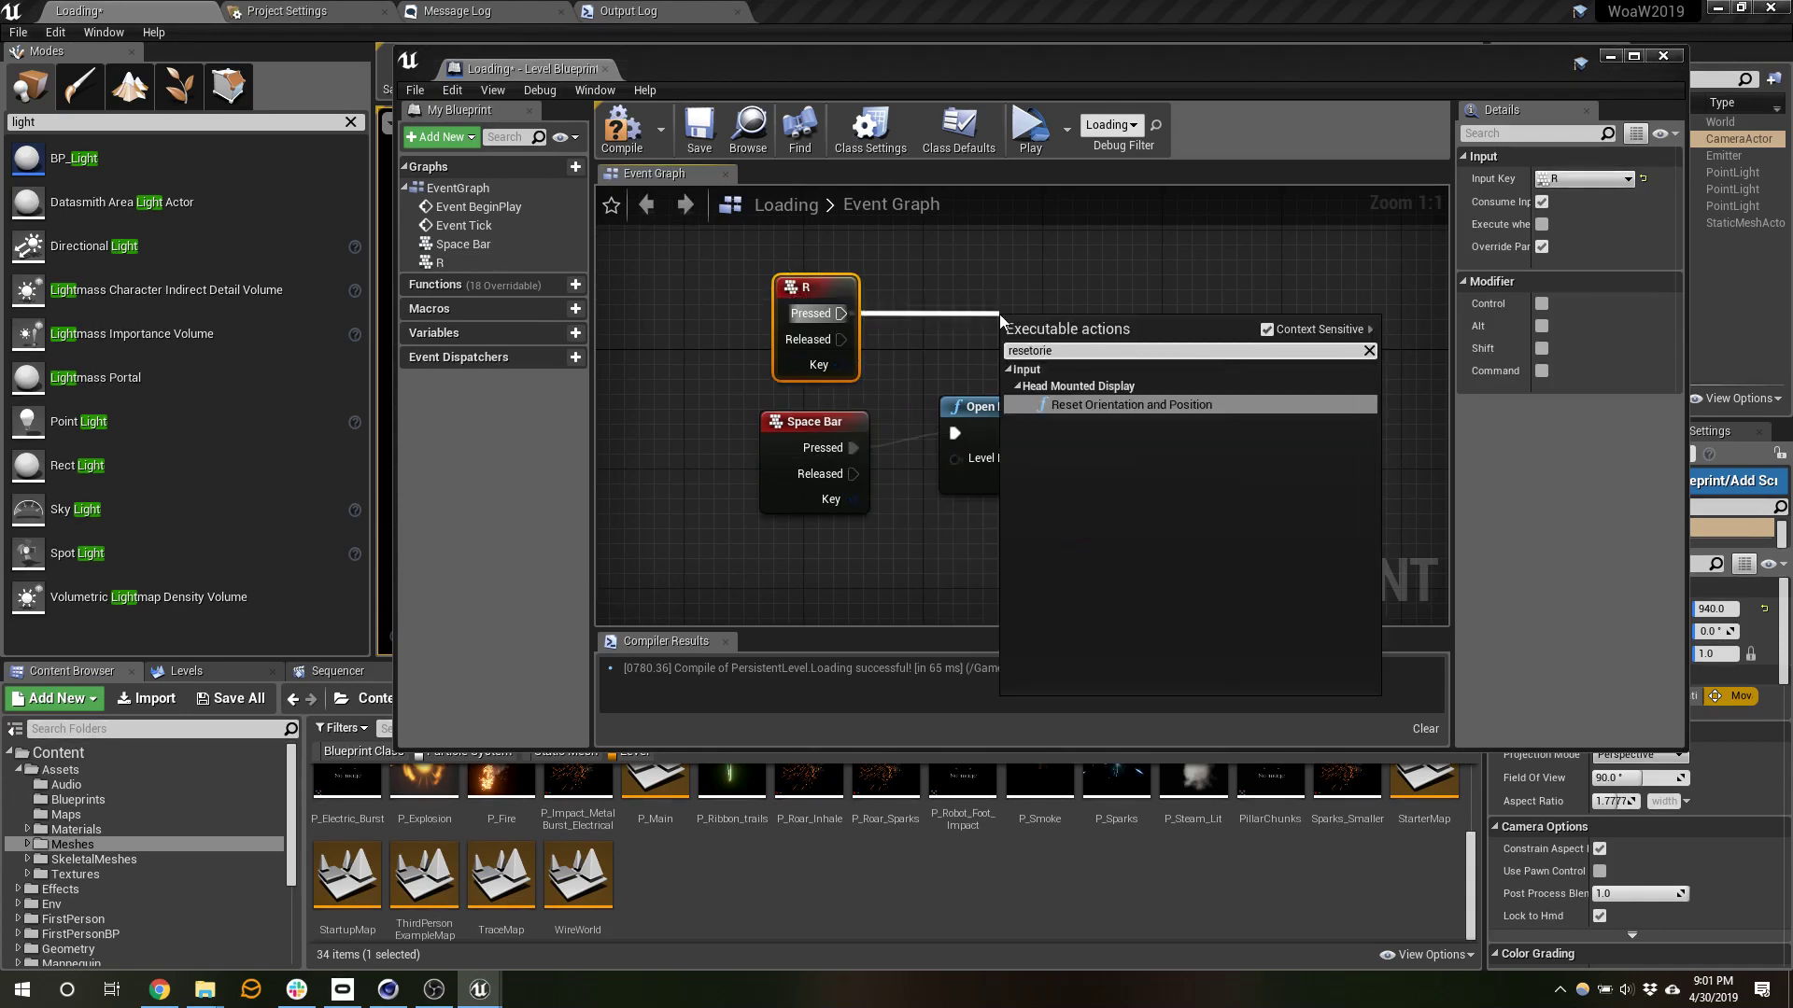
{"action": "key", "text": "Return"}
{"action": "left_click_drag", "start_coordinate": [1176, 327], "coordinate": [1102, 268]}
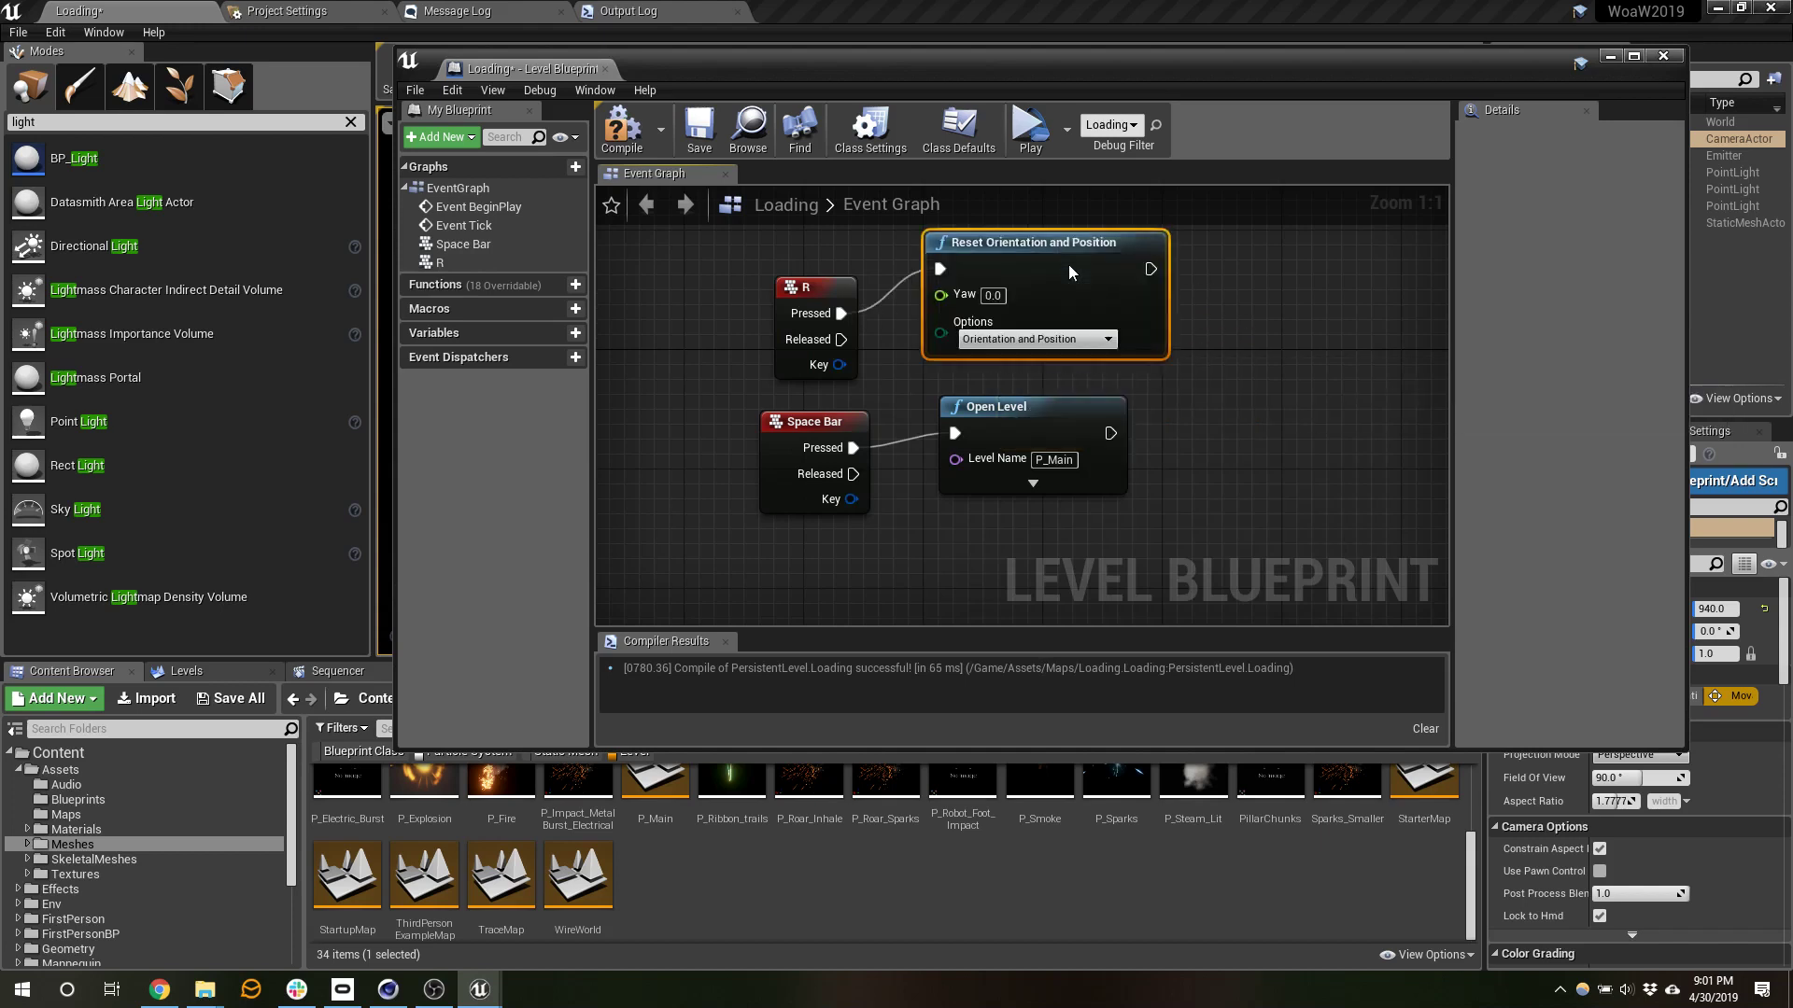
{"action": "left_click", "coordinate": [628, 132]}
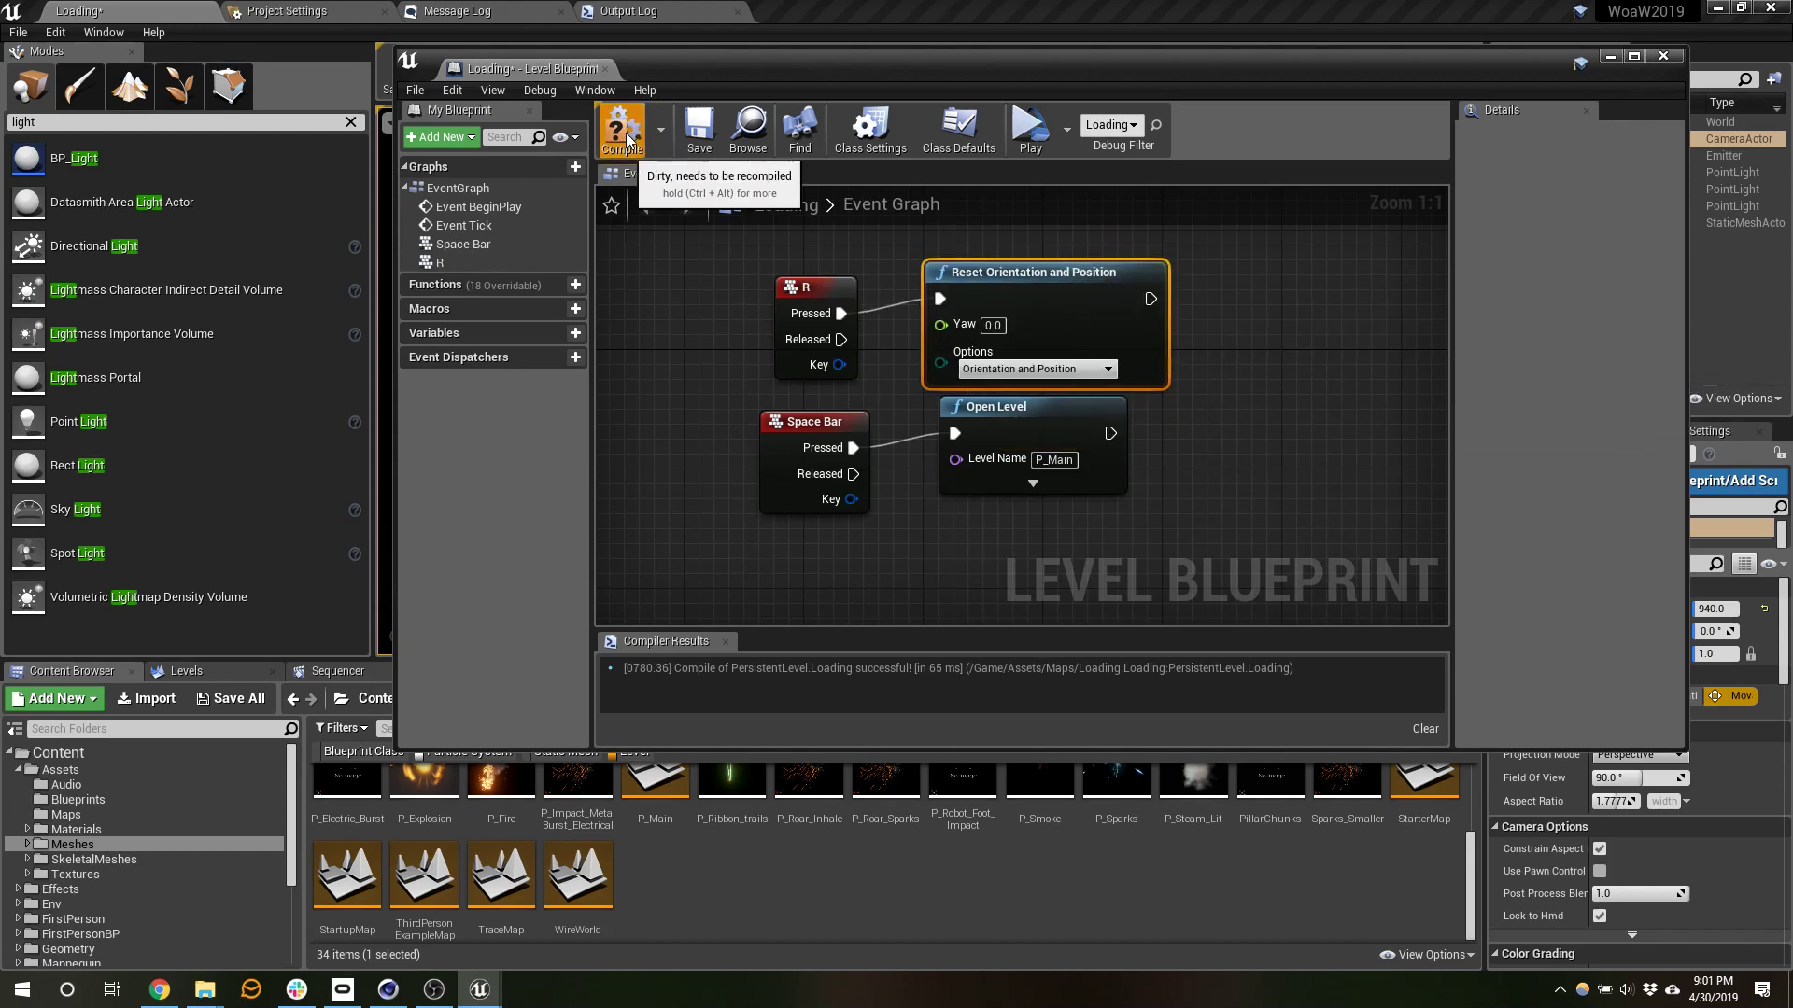
- Dock the Level Blueprint window alongside the main editor's other documents and return to the Loading level view
{"action": "left_click_drag", "start_coordinate": [541, 66], "coordinate": [941, 11]}
{"action": "left_click", "coordinate": [147, 10]}
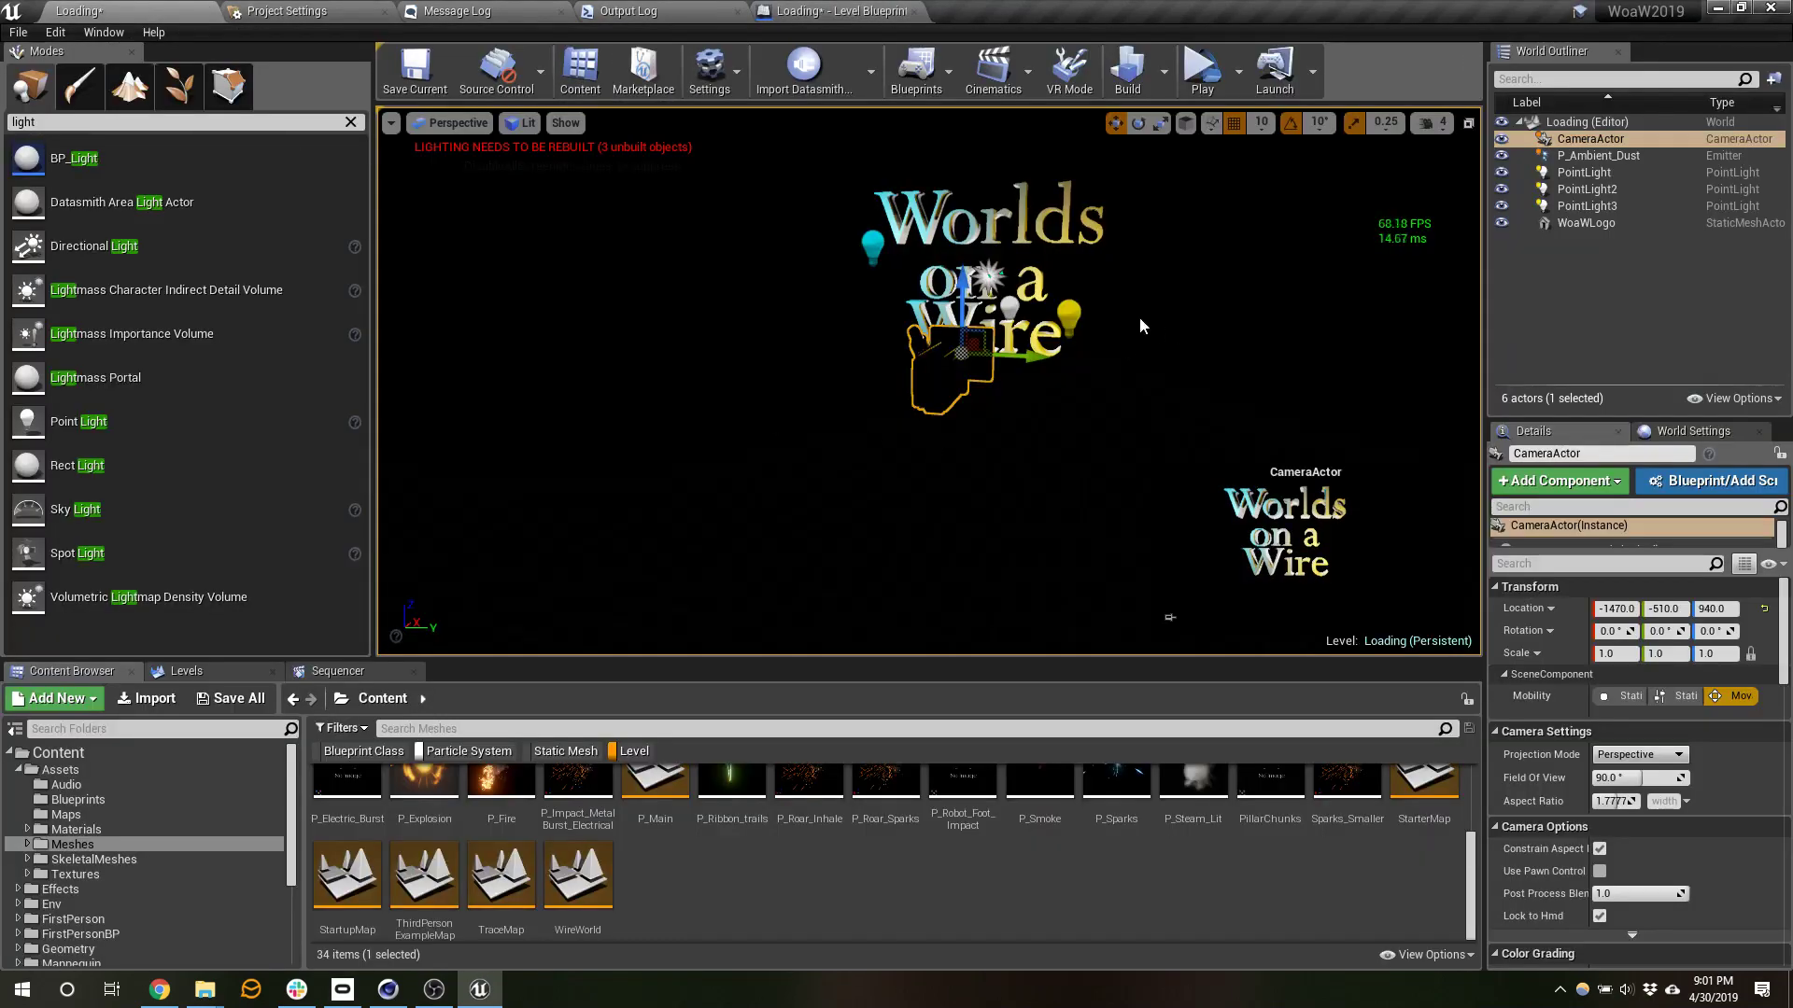
{"action": "scroll", "coordinate": [822, 957], "scroll_direction": "up", "scroll_amount": 2}
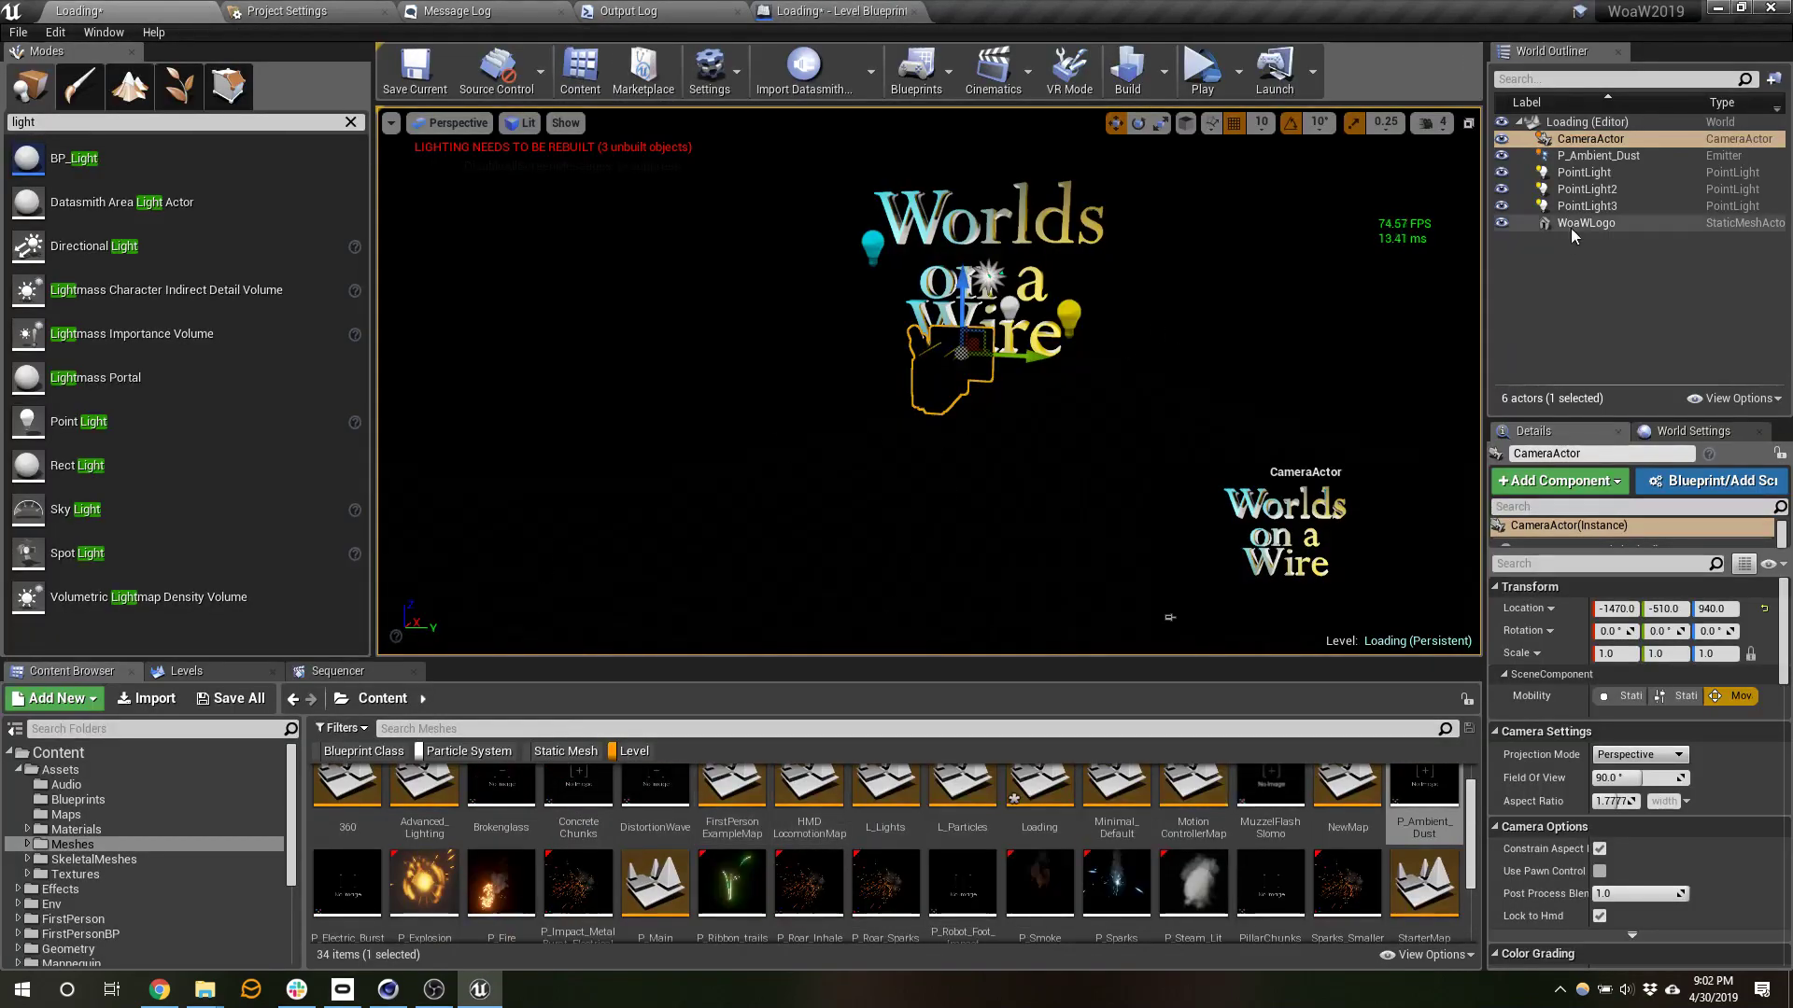
- Duplicate the P_Ambient_Dust emitter five times, placing two copies across the logo's middle and three in a row above the logo
{"action": "left_click", "coordinate": [1597, 155]}
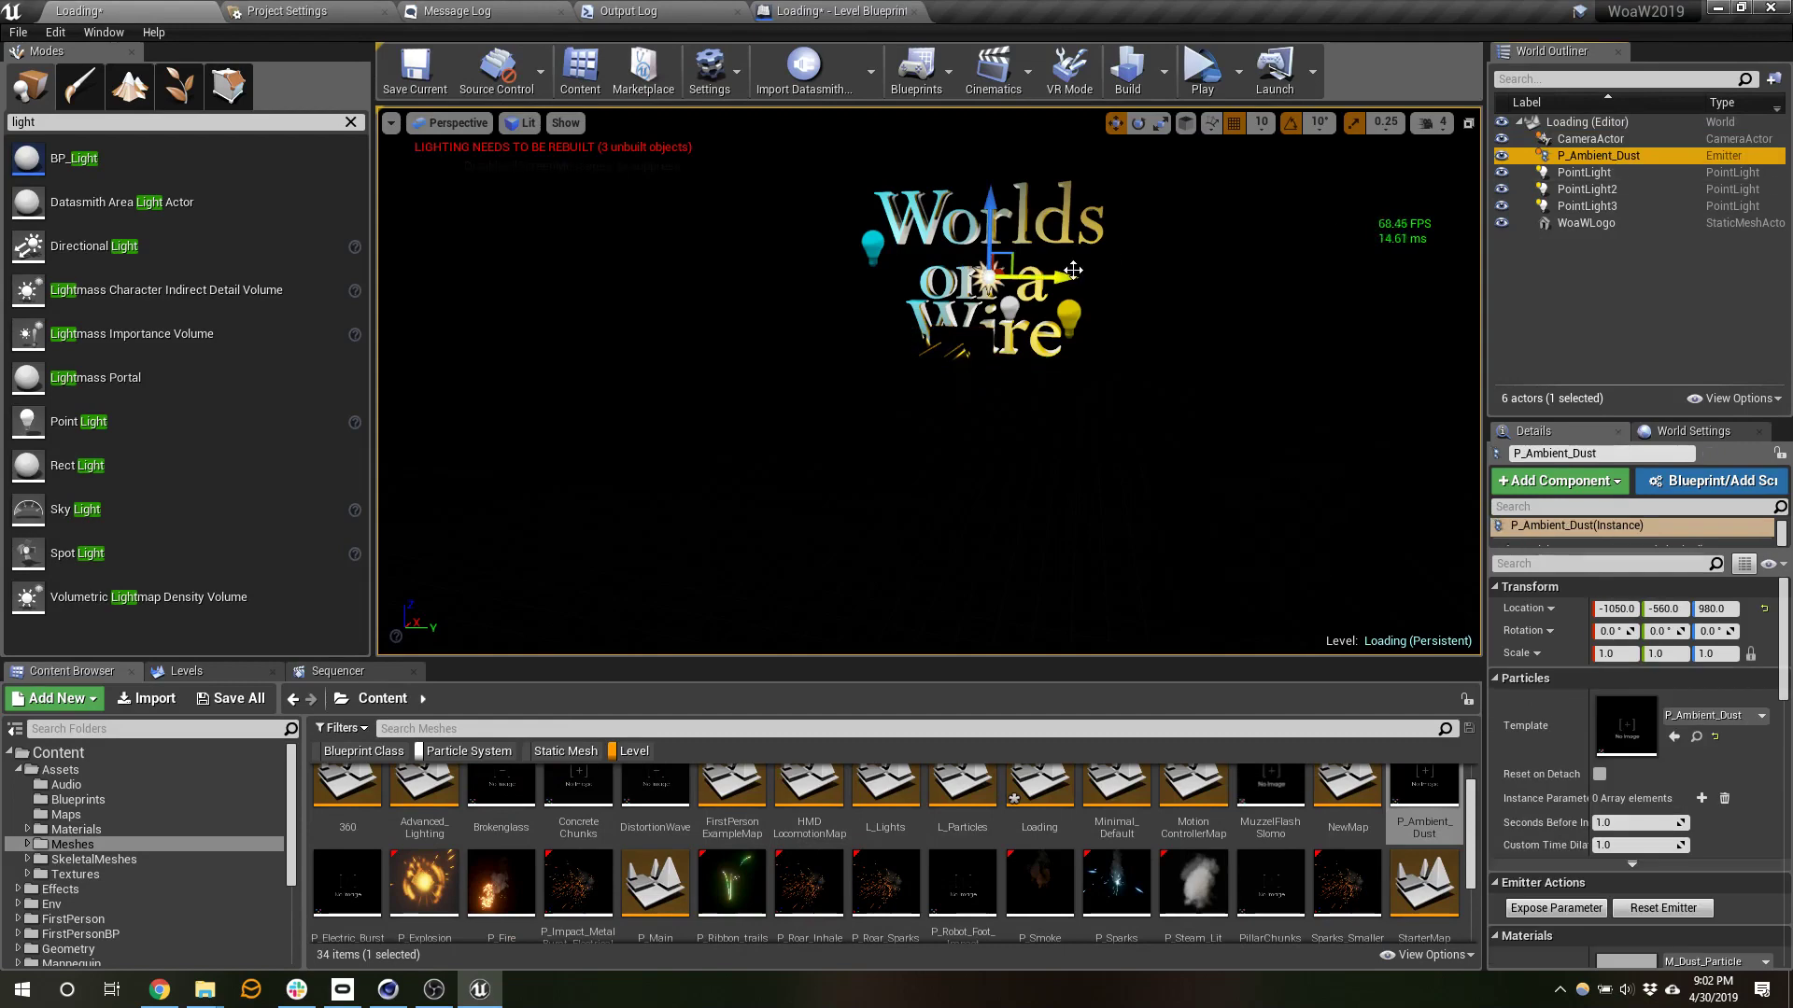
{"action": "left_click_drag", "start_coordinate": [1058, 278], "coordinate": [903, 275], "text": "alt"}
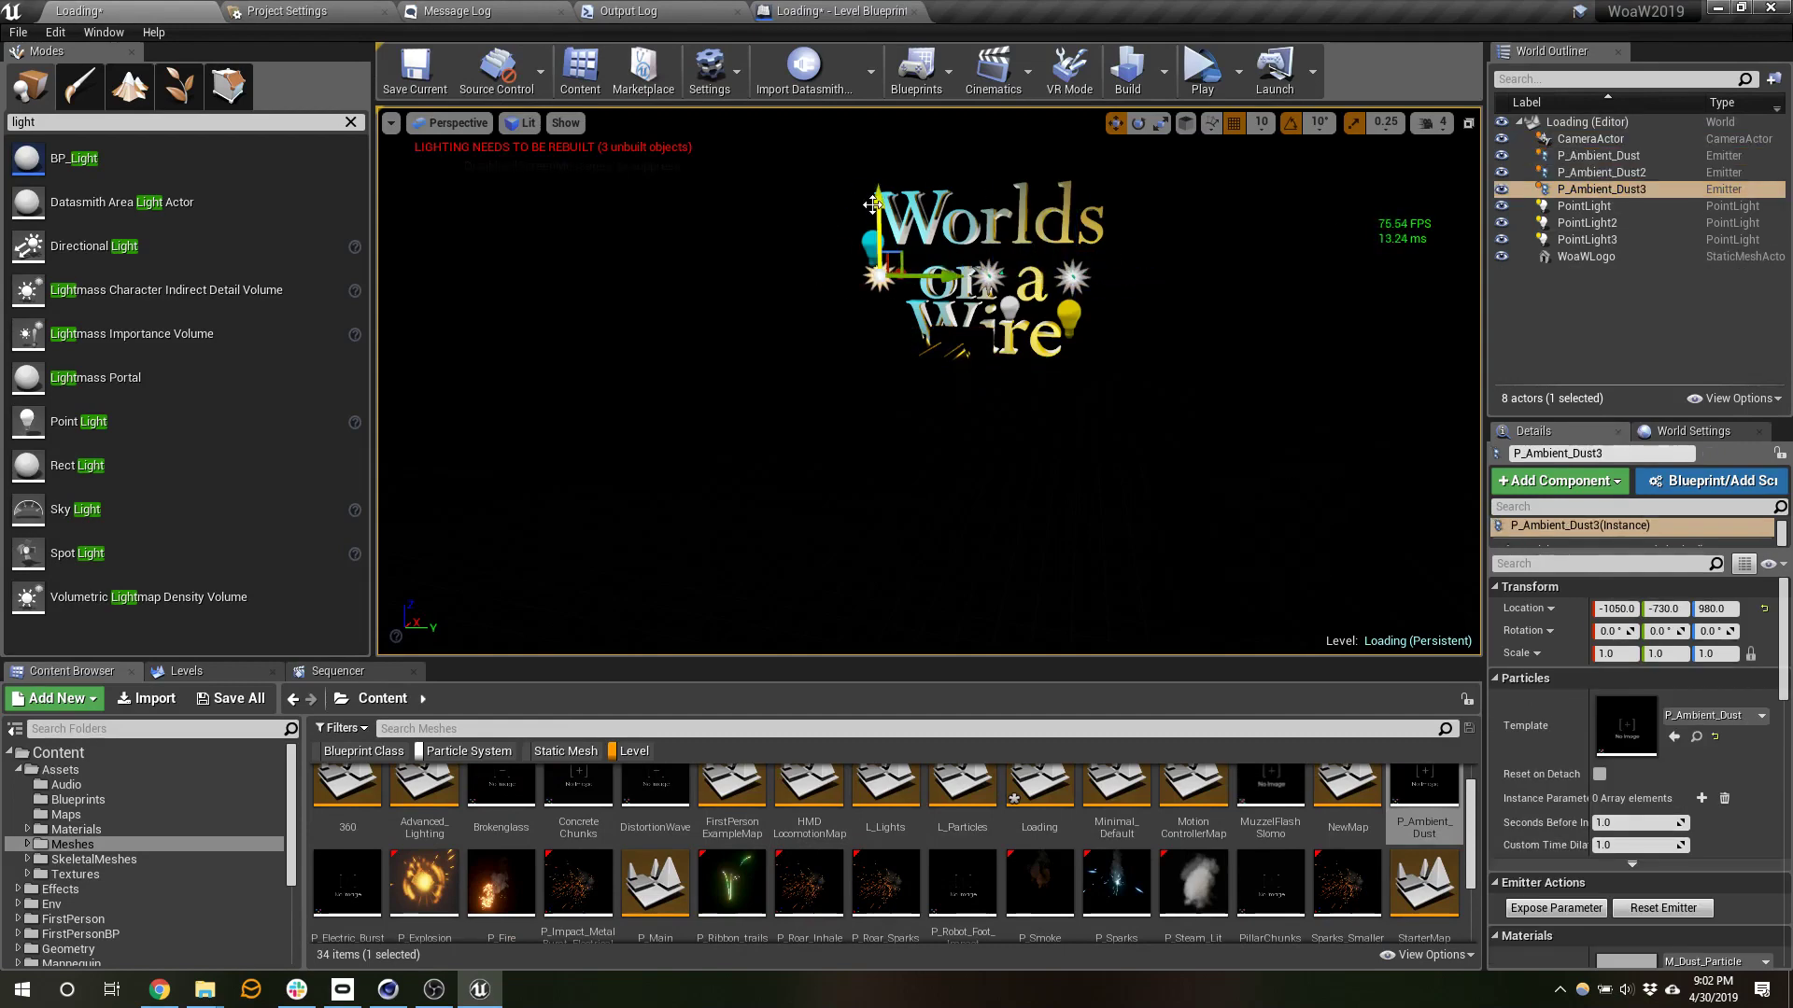
{"action": "left_click_drag", "start_coordinate": [873, 204], "coordinate": [874, 101], "text": "alt"}
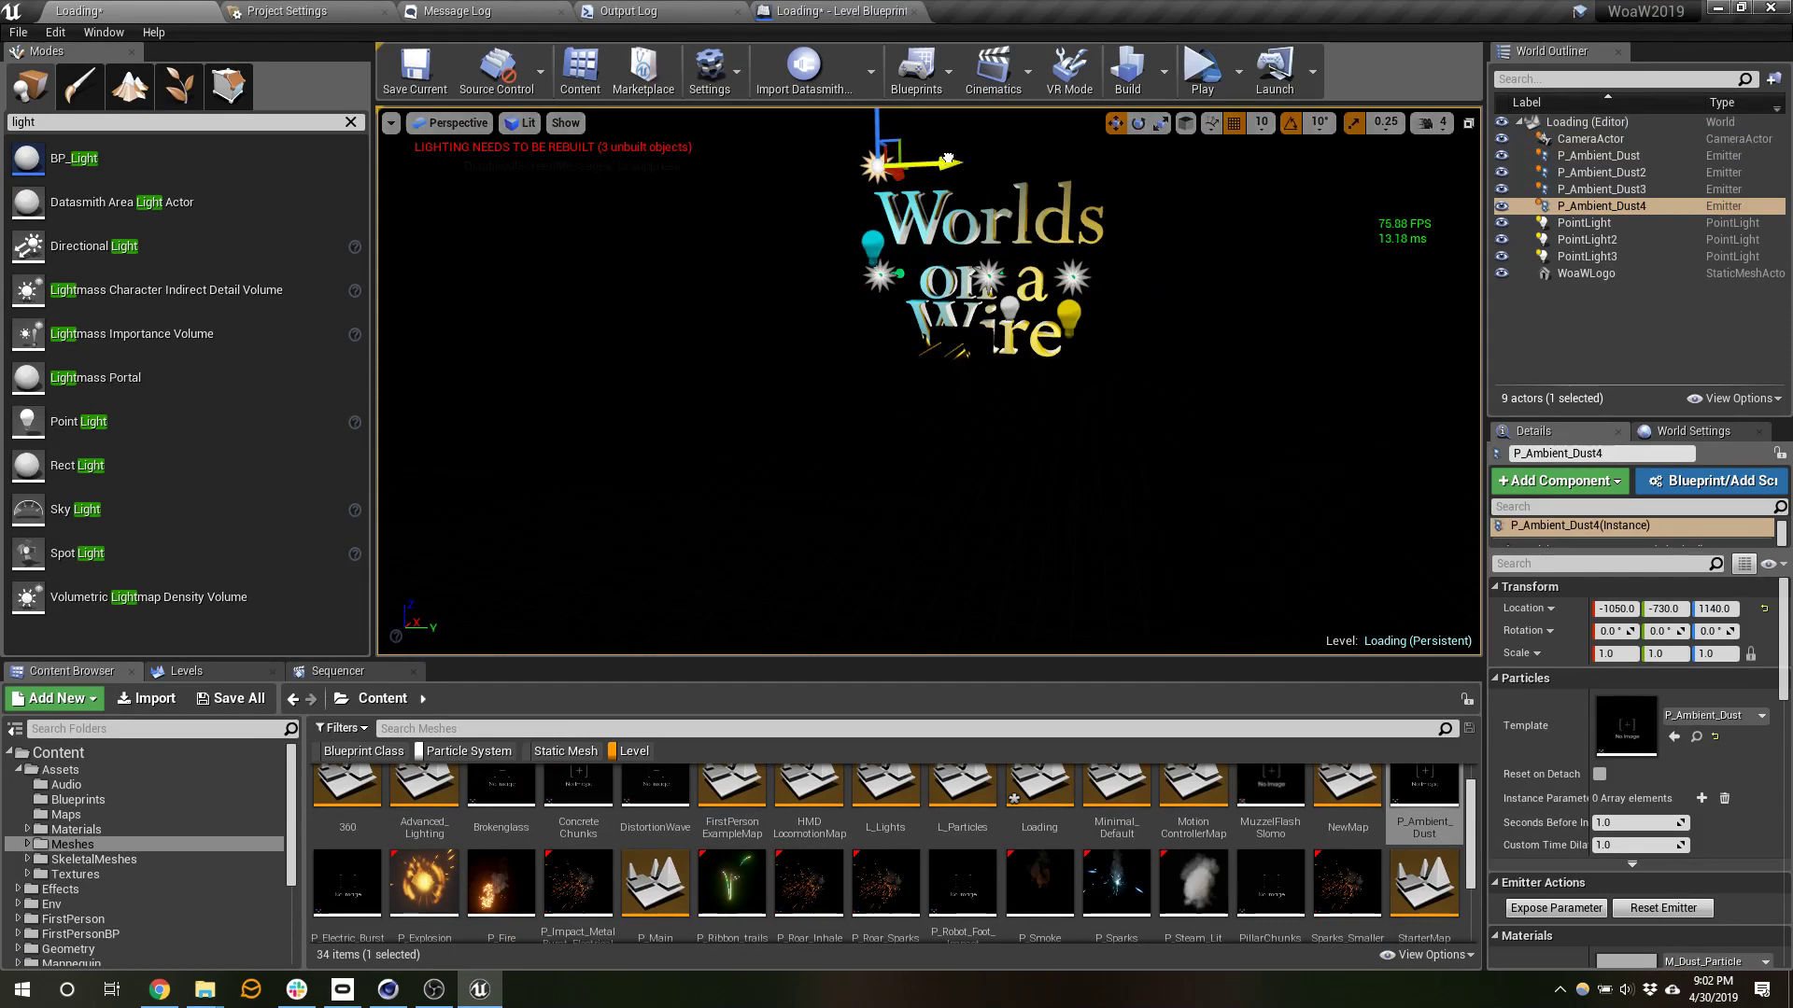
{"action": "left_click_drag", "start_coordinate": [940, 156], "coordinate": [1092, 163], "text": "alt"}
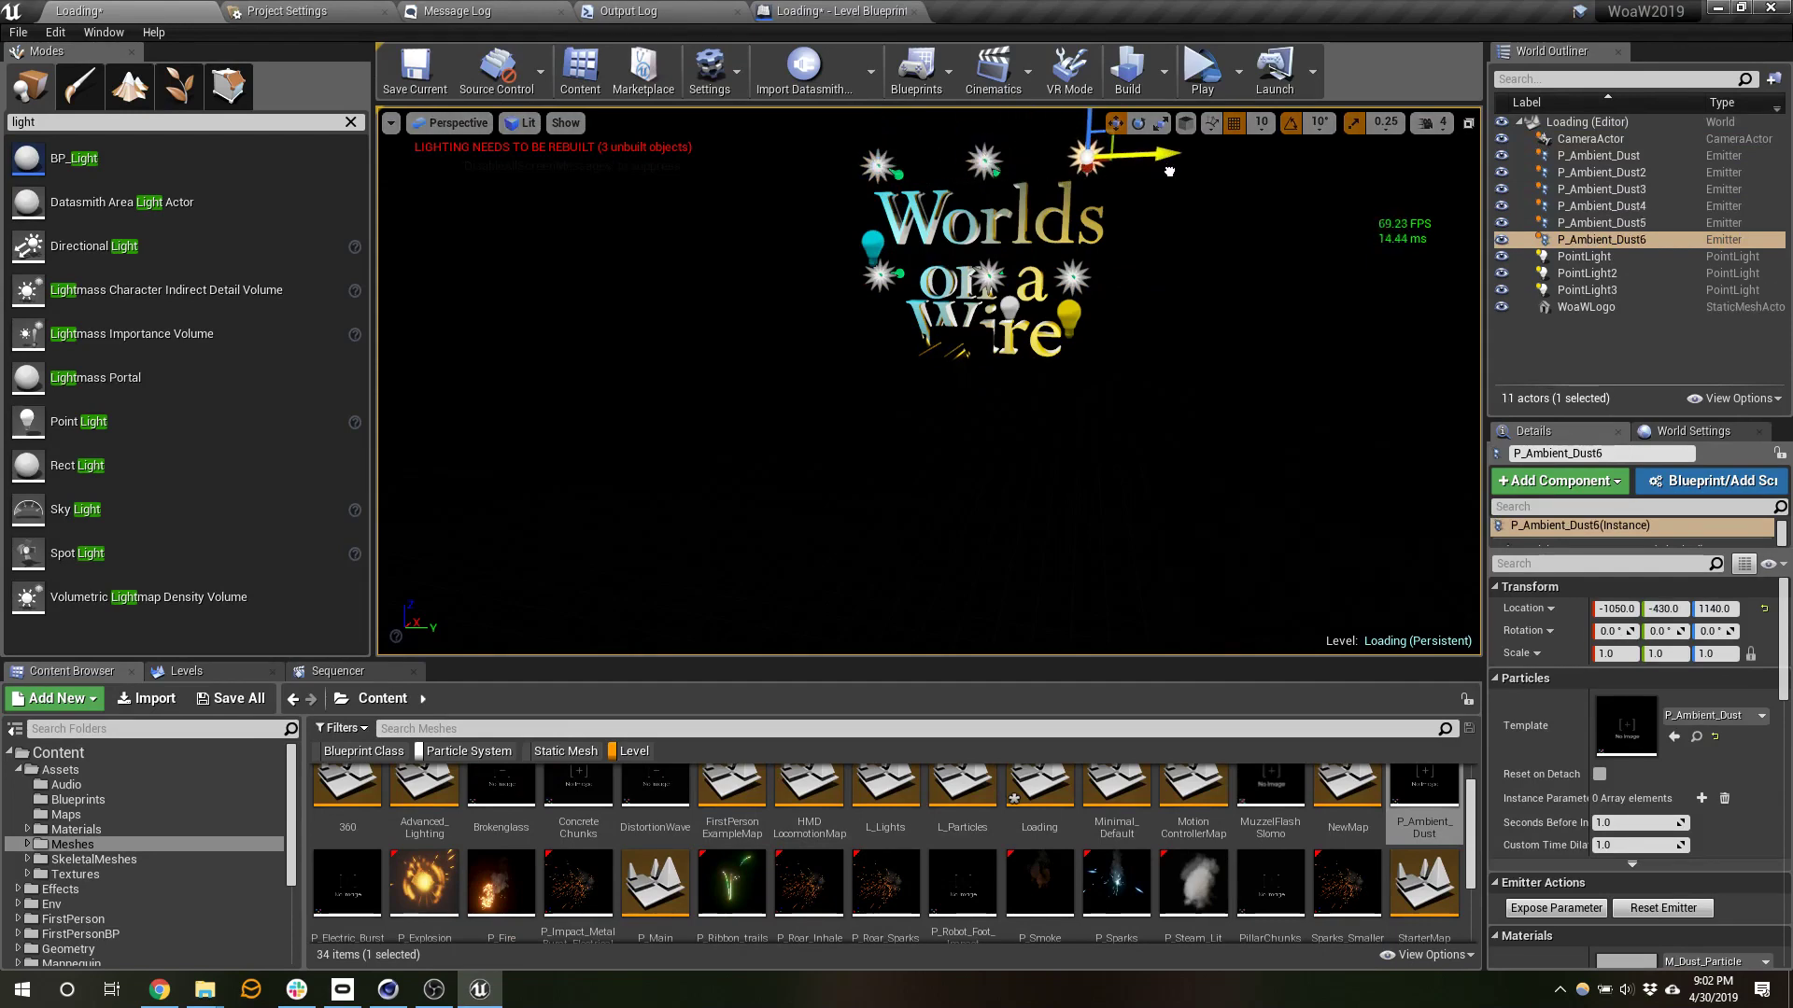
- Remove levels from the asset filtering so only particle systems are listed, and place P_Steam_Lit in the scene near the logo
{"action": "right_click_drag", "start_coordinate": [1223, 417], "coordinate": [1169, 407]}
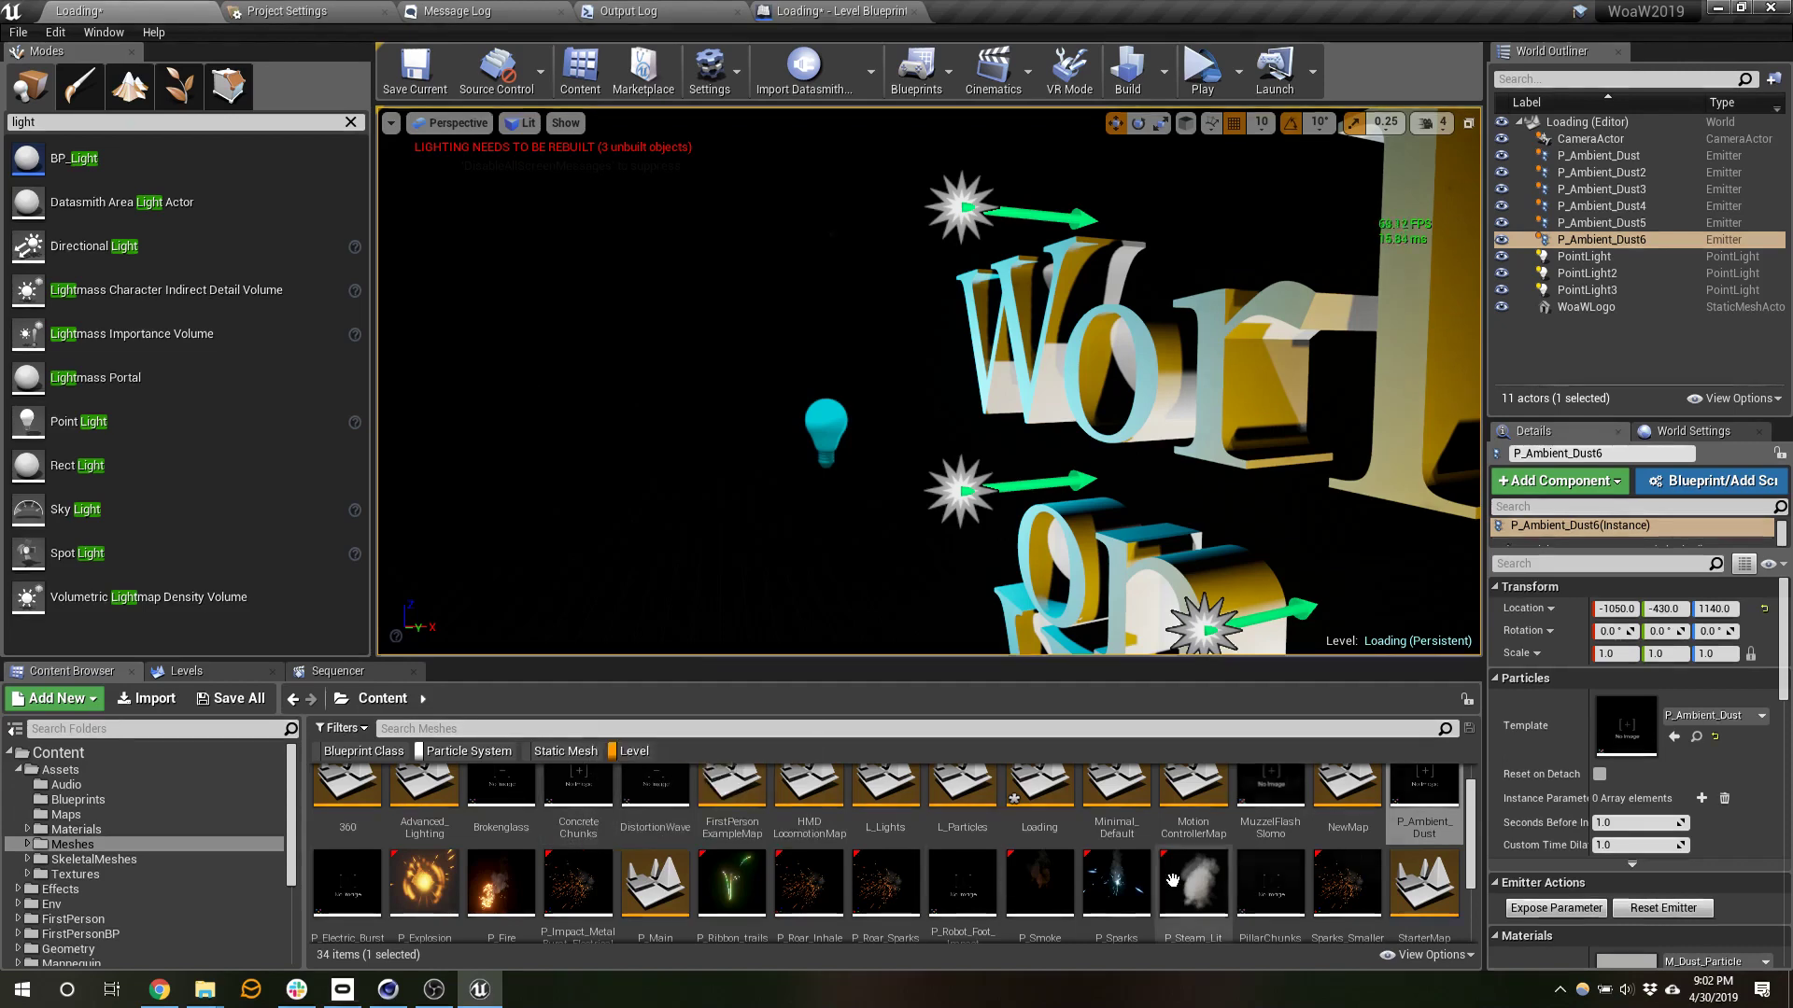
{"action": "scroll", "coordinate": [1322, 909], "scroll_direction": "down", "scroll_amount": 3}
{"action": "scroll", "coordinate": [1321, 909], "scroll_direction": "up", "scroll_amount": 3}
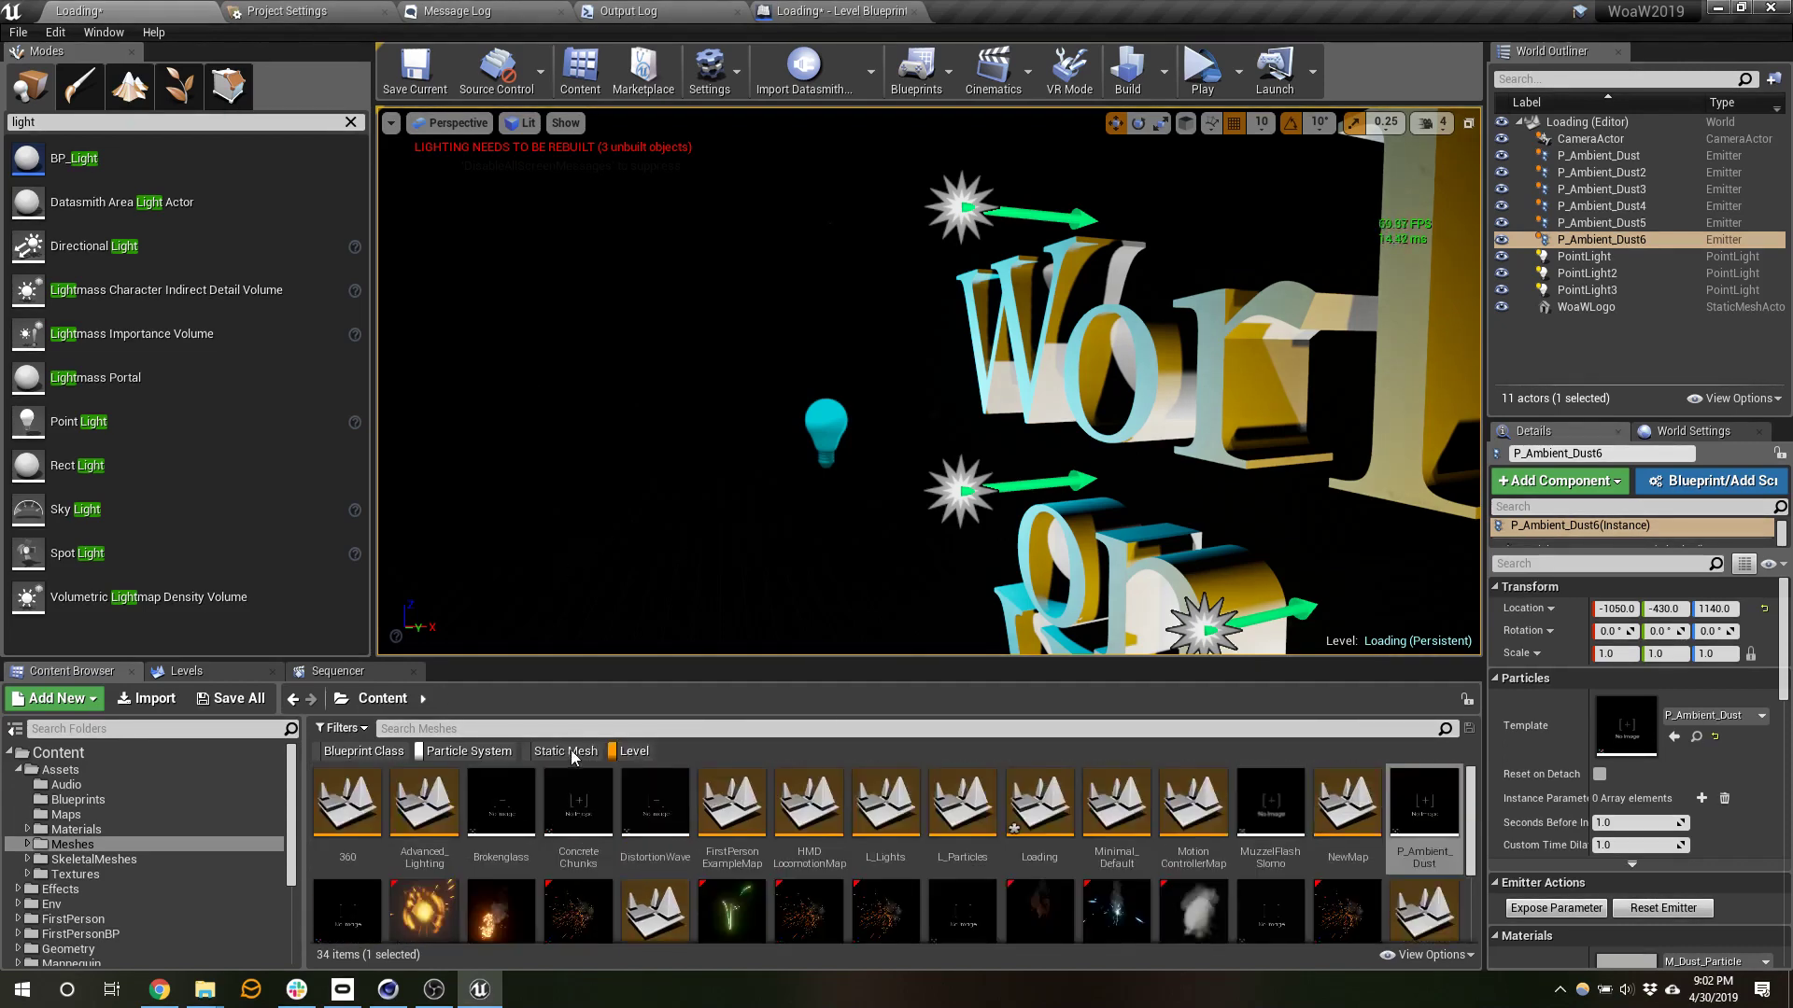
{"action": "left_click", "coordinate": [513, 750]}
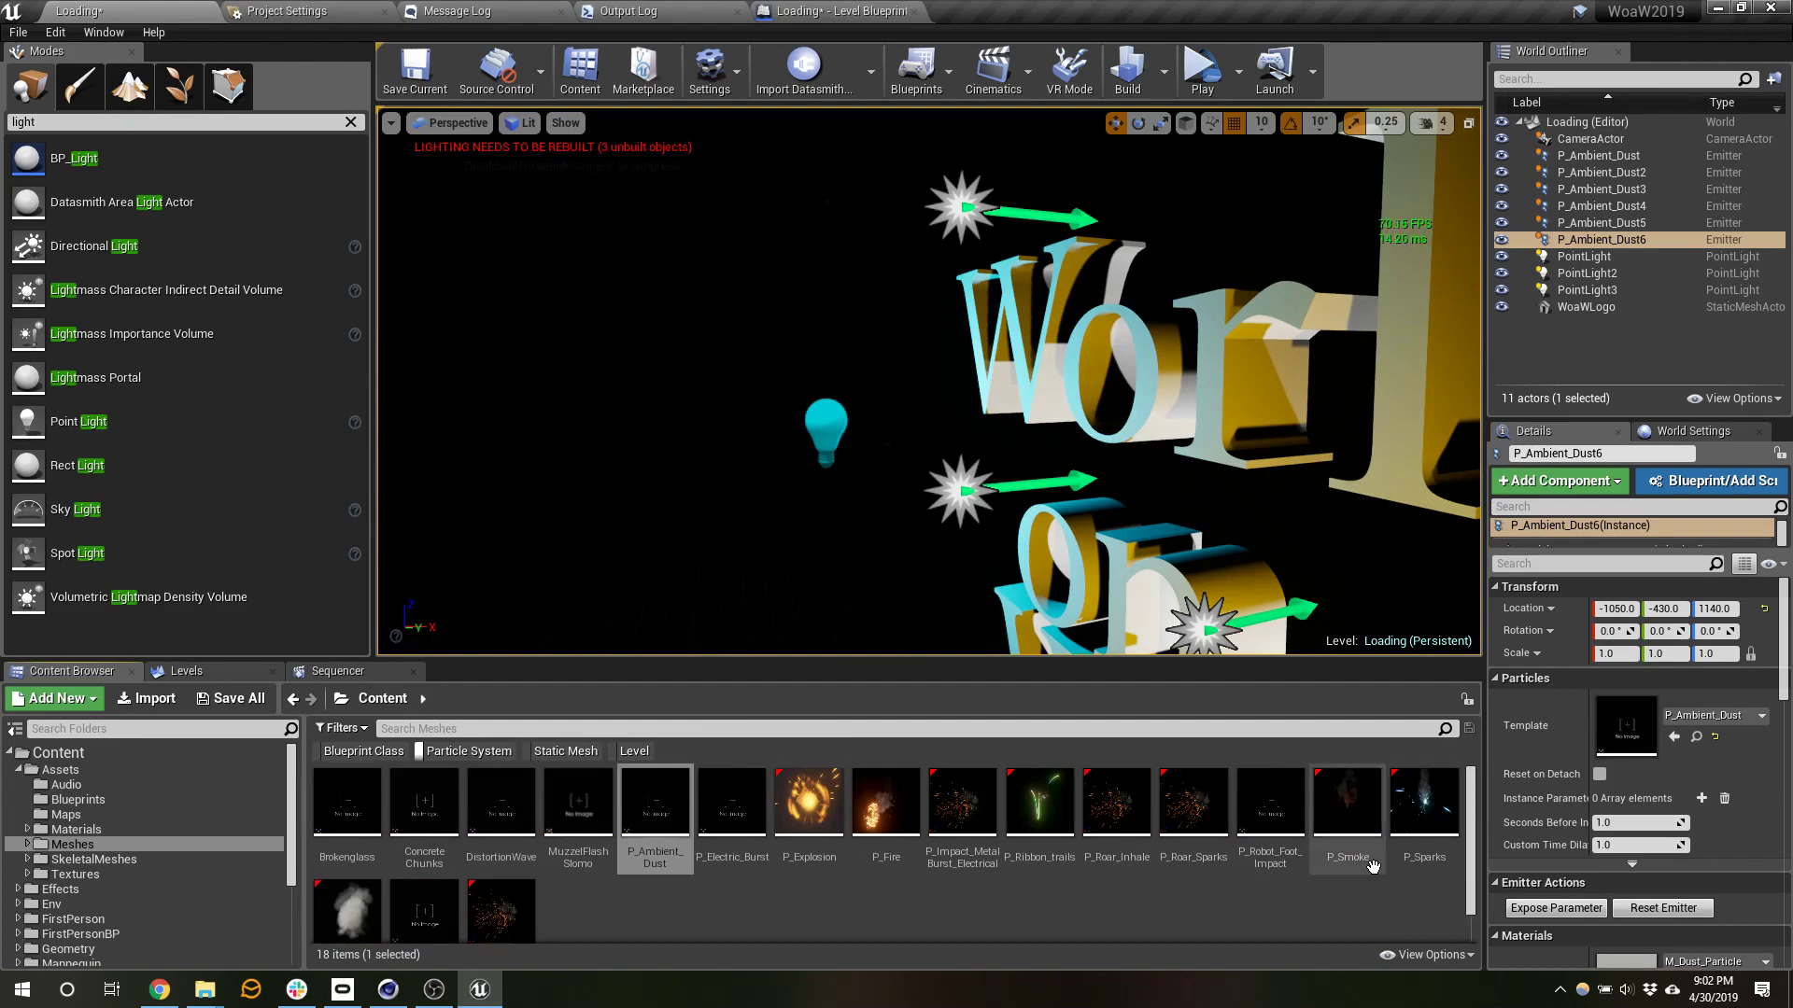
{"action": "scroll", "coordinate": [660, 872], "scroll_direction": "down", "scroll_amount": 1}
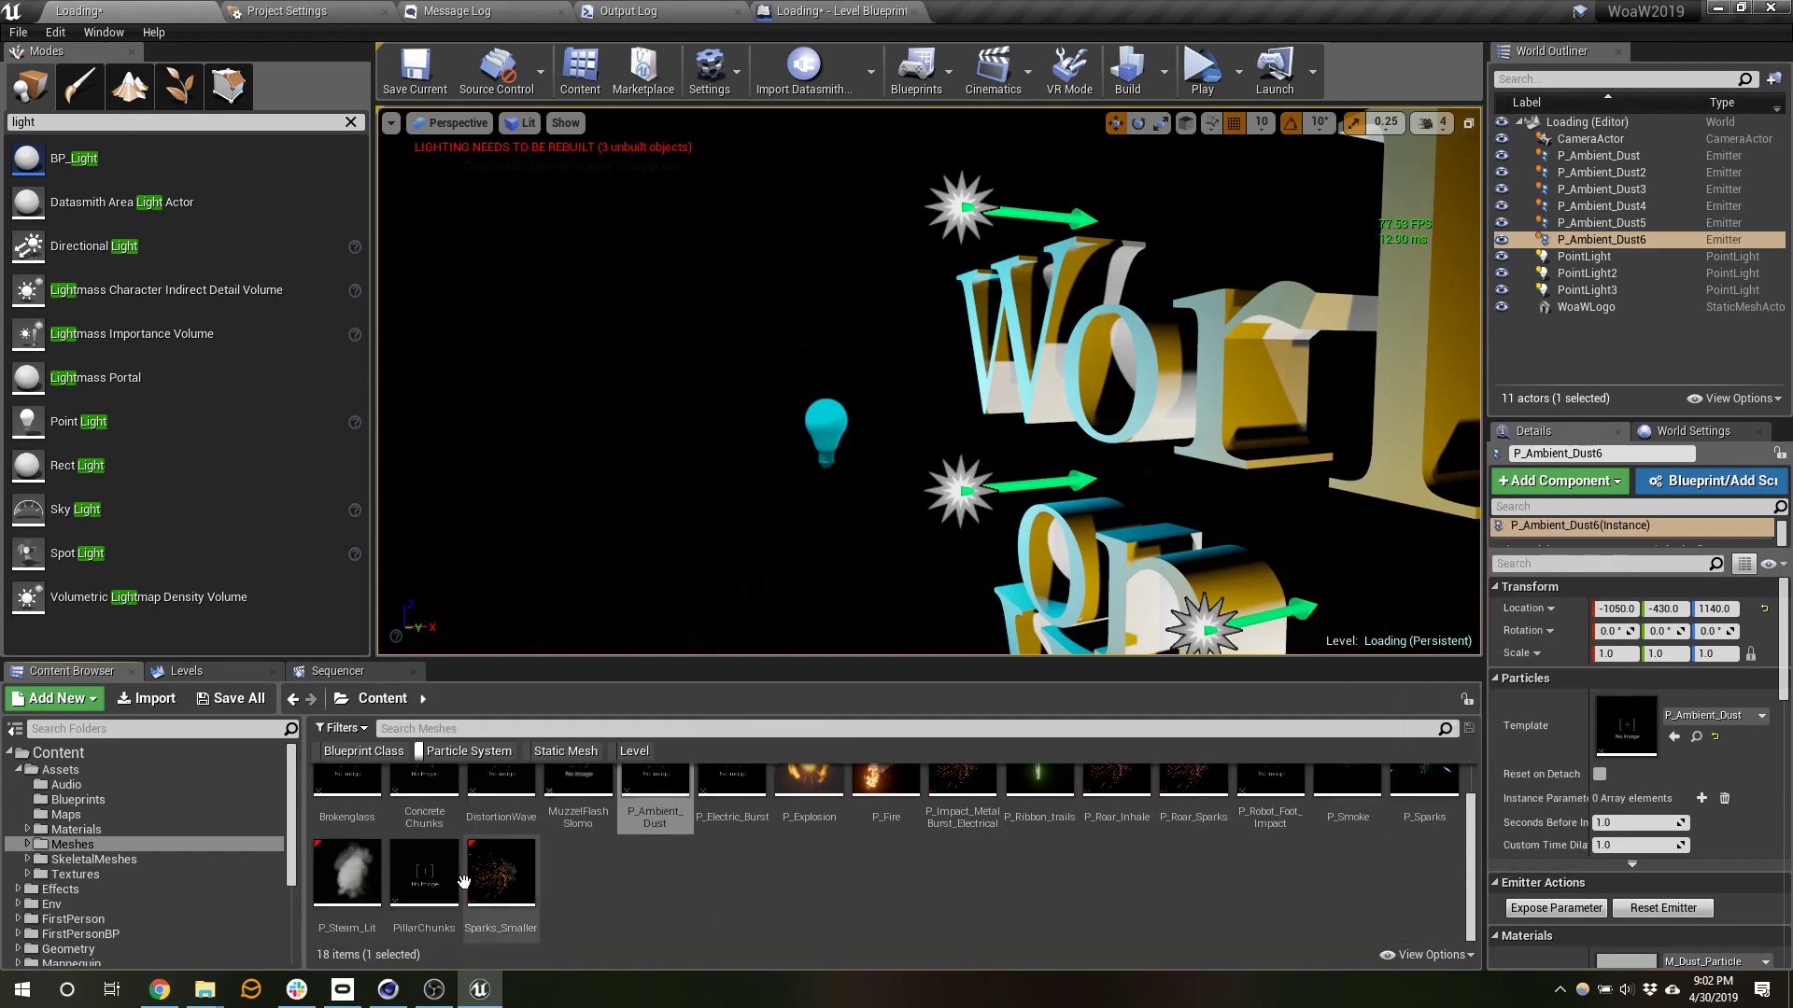
{"action": "left_click_drag", "start_coordinate": [347, 873], "coordinate": [1146, 536]}
- Move the P_Steam_Lit emitter down to the logo's lowest line at about -1030, -560, 890 and play-test the level
{"action": "right_click_drag", "start_coordinate": [1145, 535], "coordinate": [1312, 533]}
{"action": "key", "text": "d"}
{"action": "left_click_drag", "start_coordinate": [1000, 375], "coordinate": [1041, 376]}
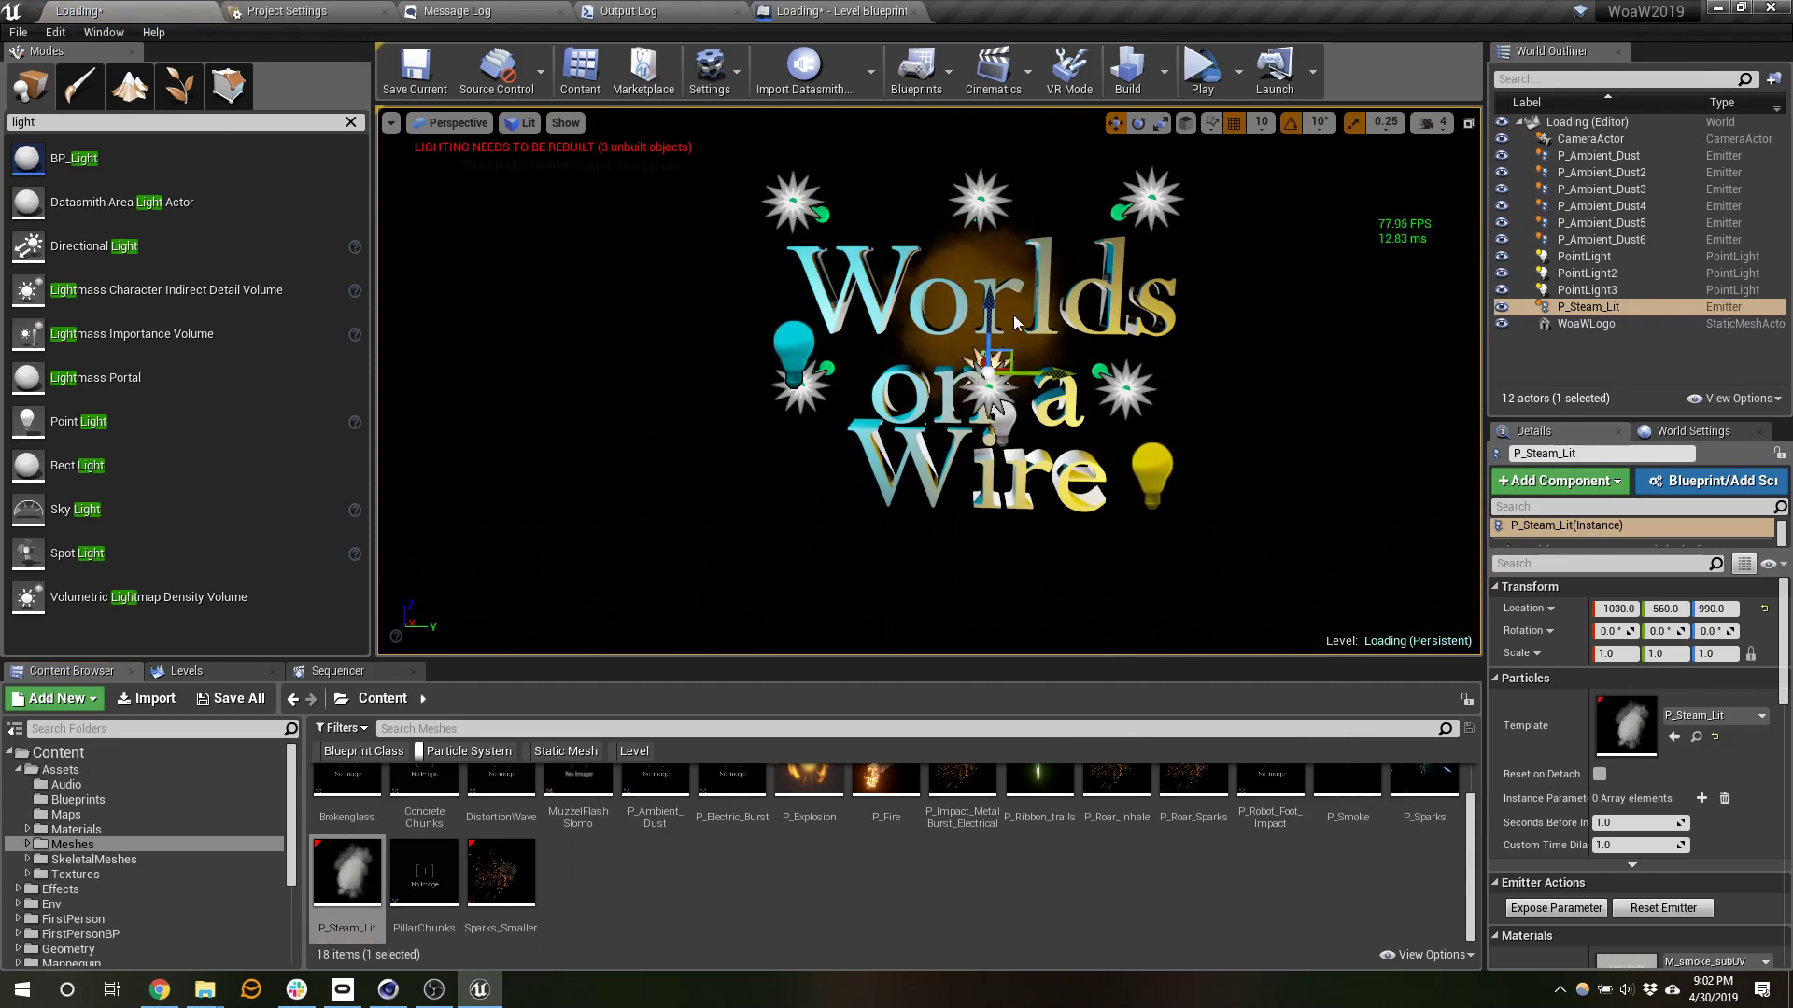
{"action": "left_click_drag", "start_coordinate": [999, 305], "coordinate": [980, 415]}
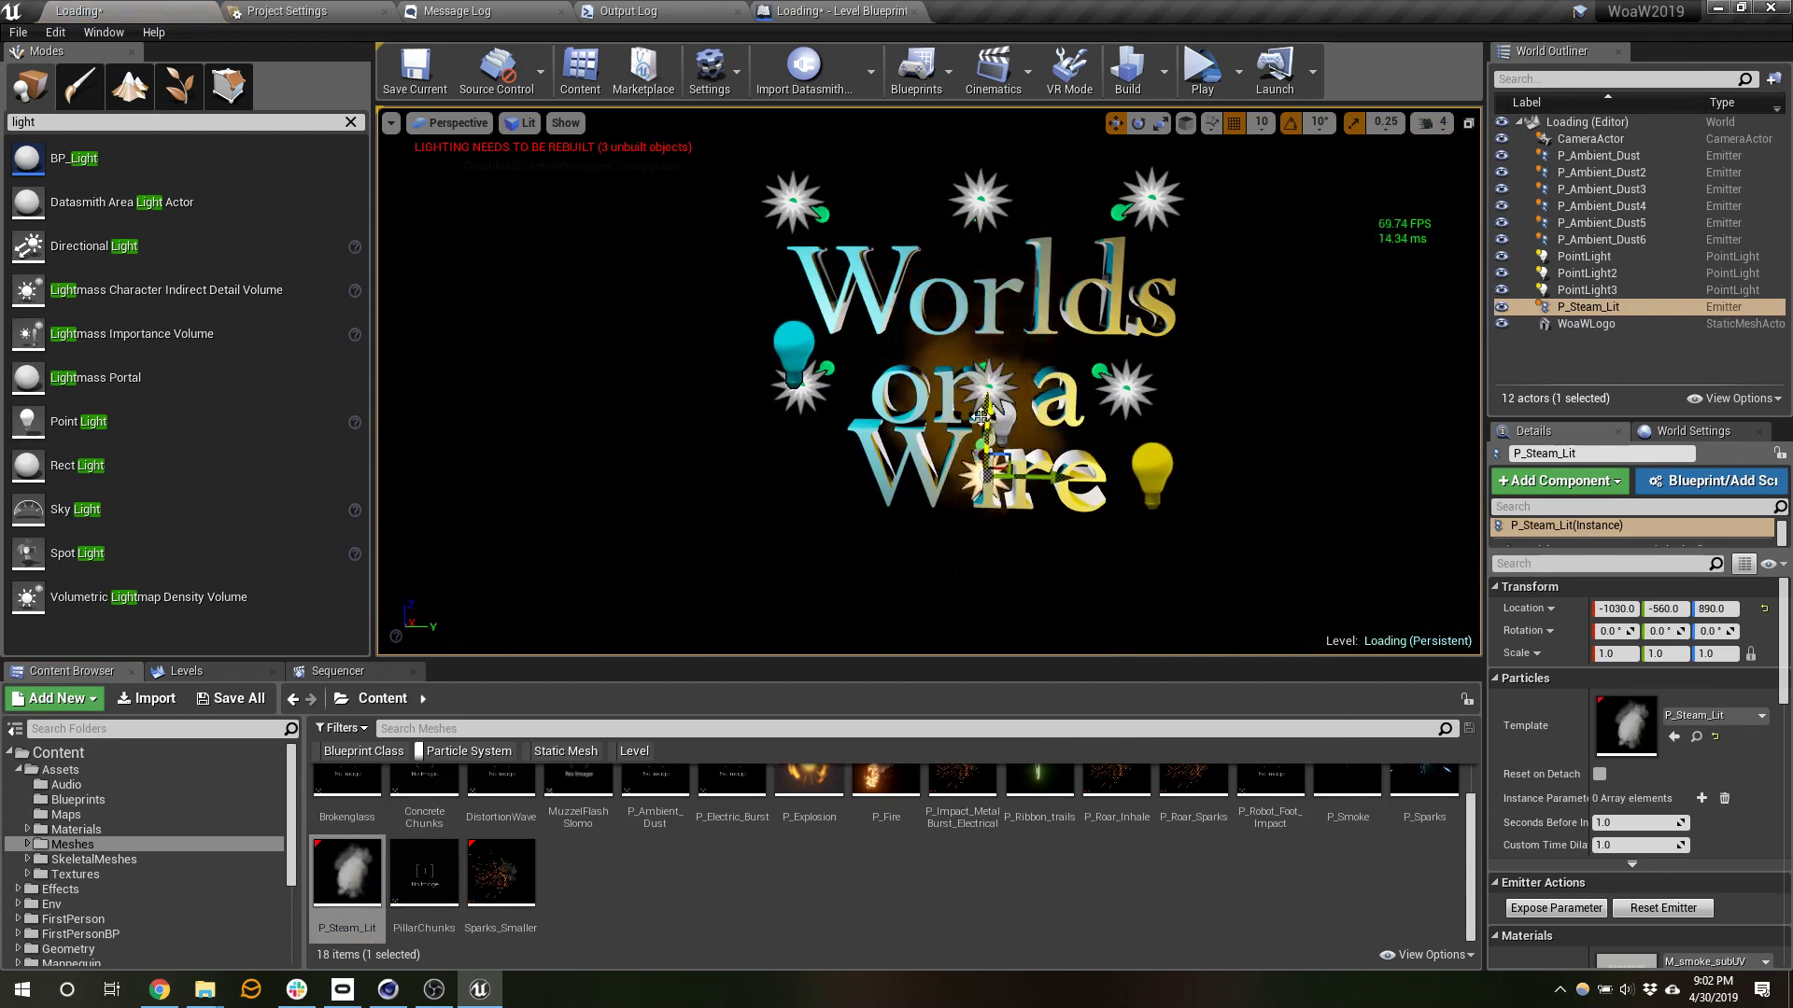
{"action": "left_click", "coordinate": [1205, 70]}
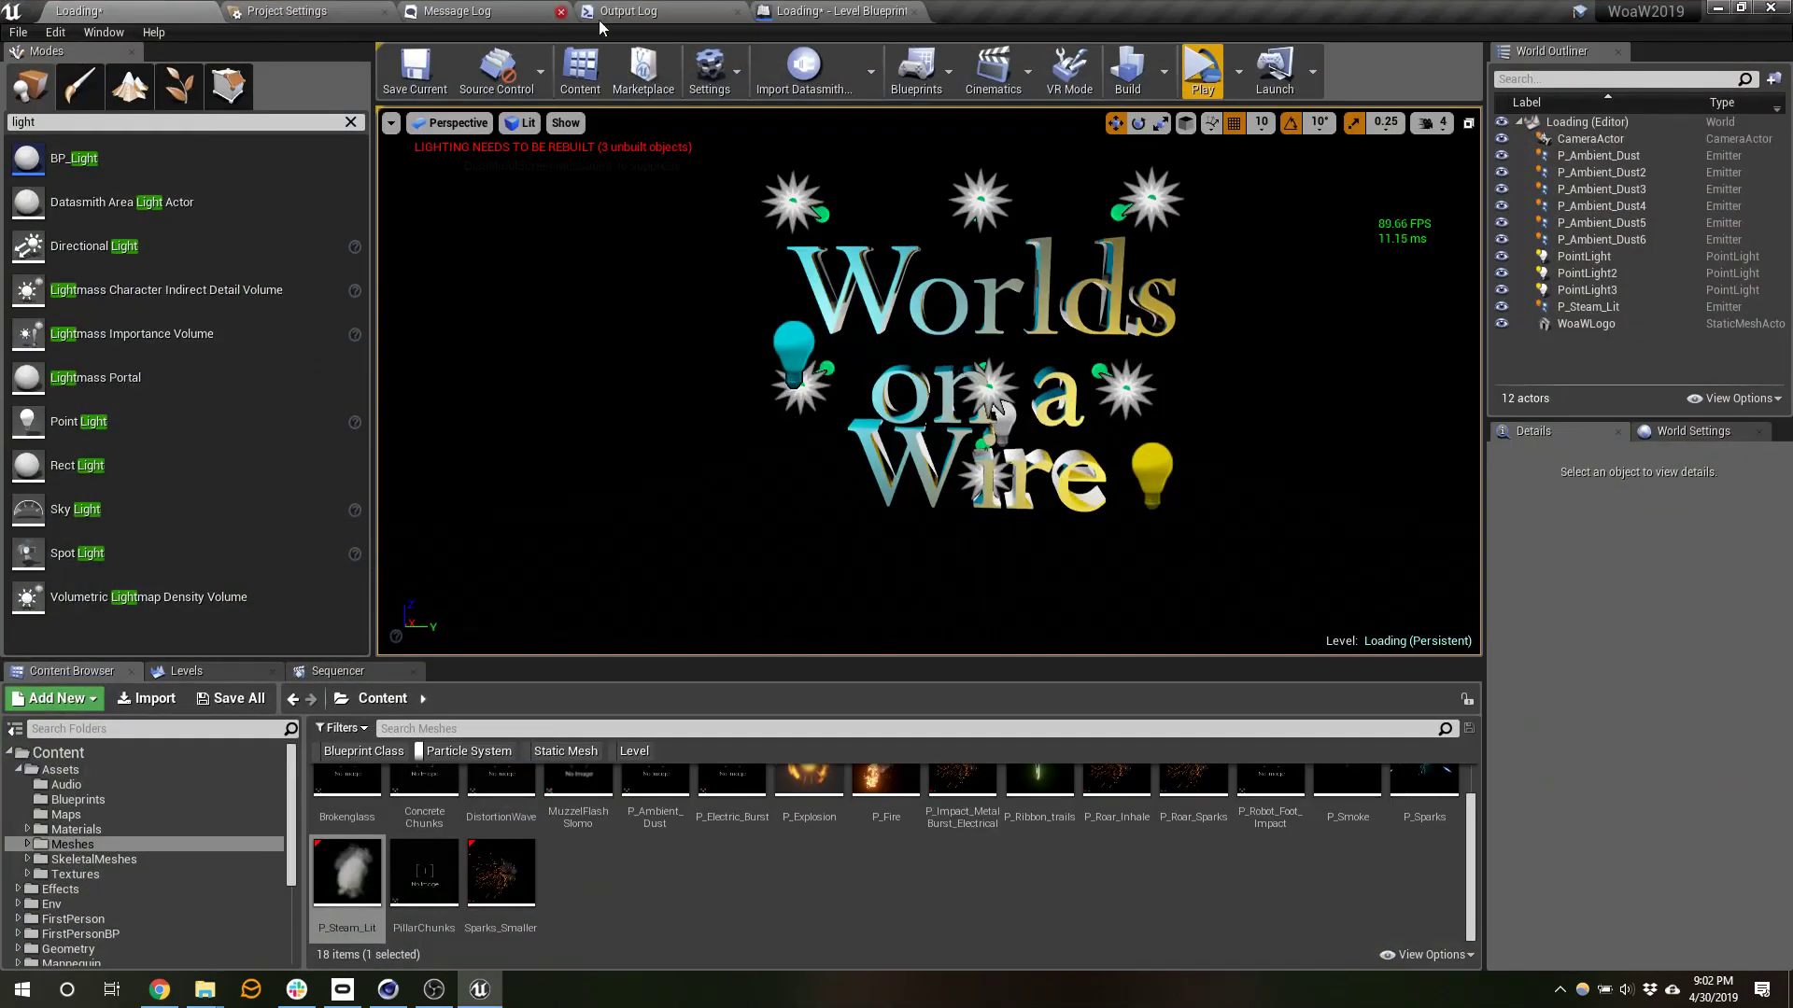
- In the Level Blueprint, move Event BeginPlay above the R event, wire it into Reset Orientation and Position, and compile
{"action": "left_click", "coordinate": [841, 10]}
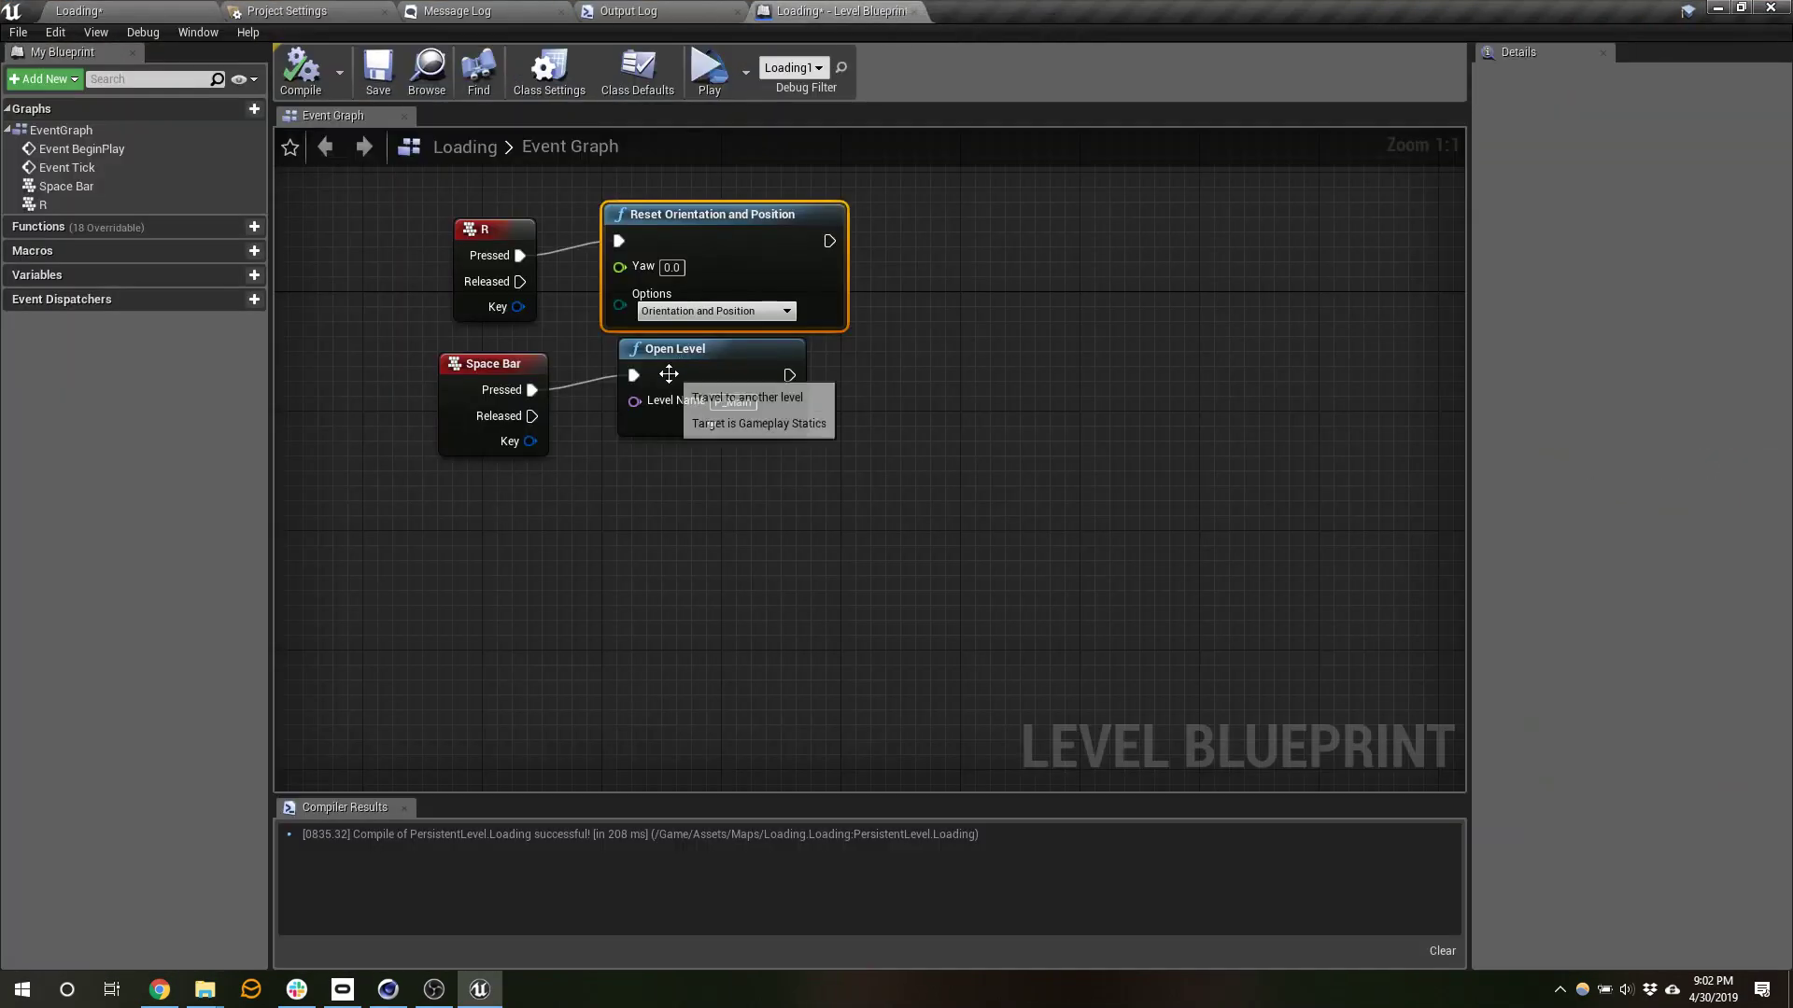
{"action": "right_click_drag", "start_coordinate": [665, 413], "coordinate": [848, 616]}
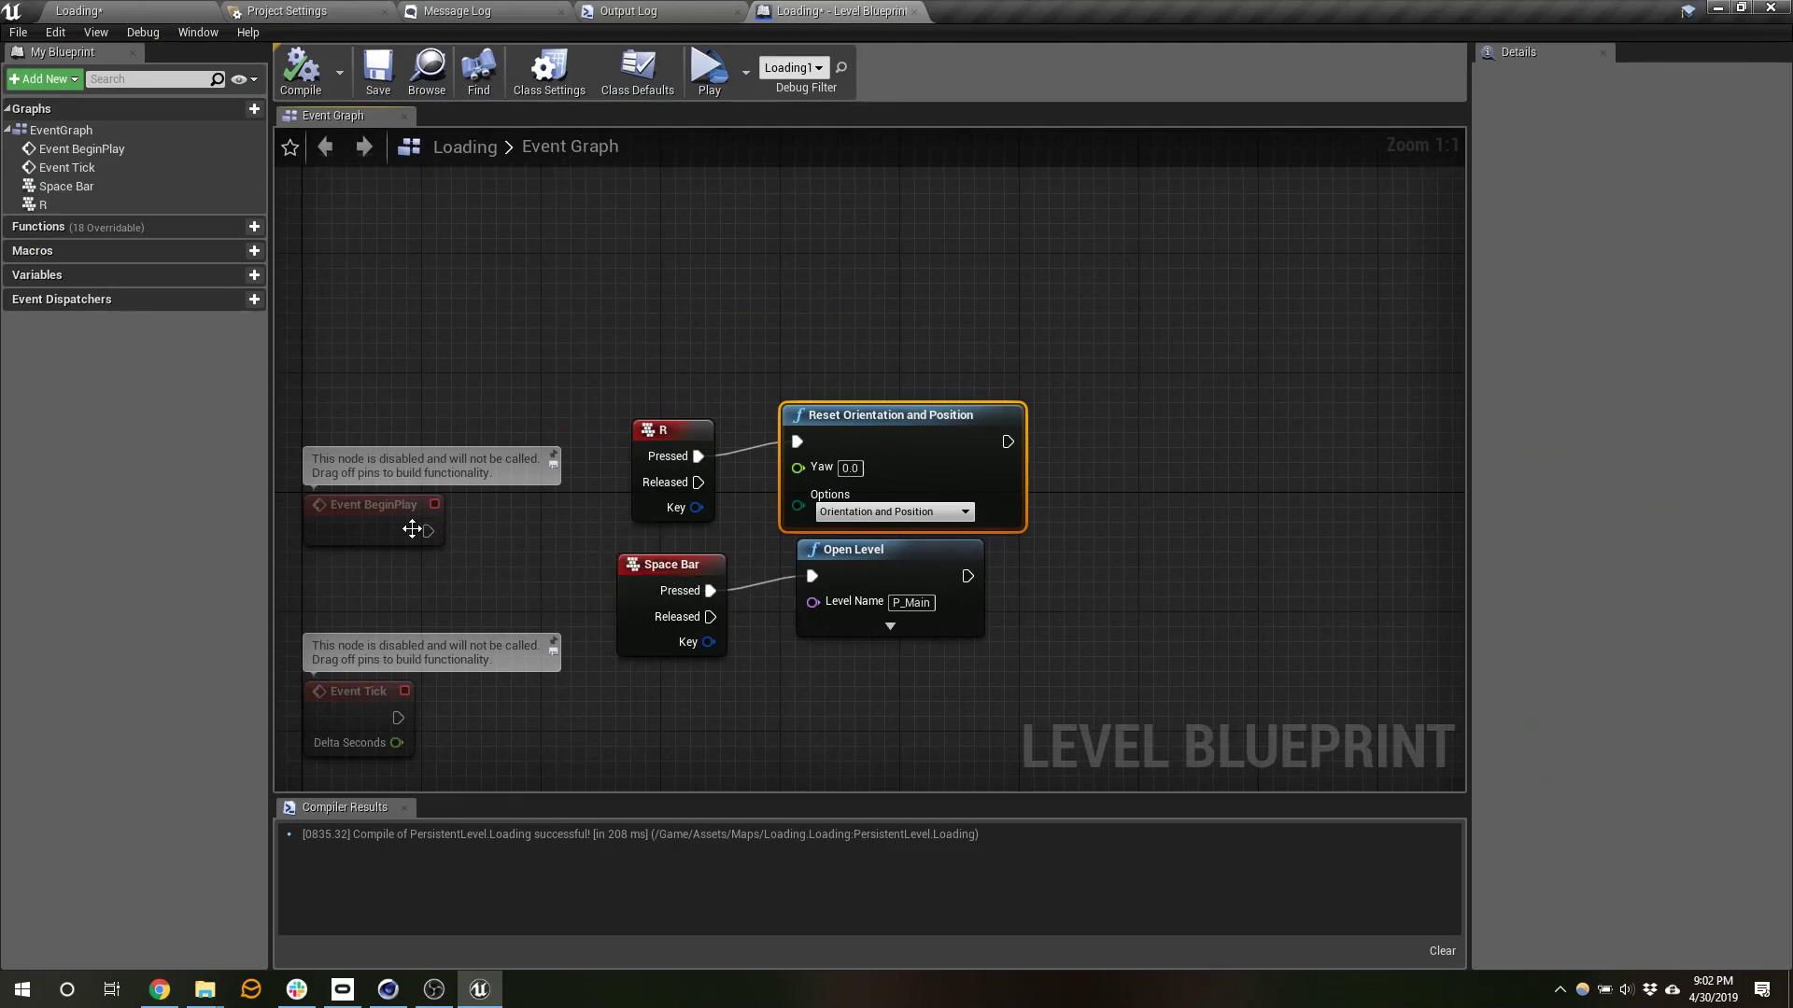
{"action": "left_click_drag", "start_coordinate": [439, 532], "coordinate": [694, 339]}
{"action": "left_click_drag", "start_coordinate": [801, 440], "coordinate": [801, 441]}
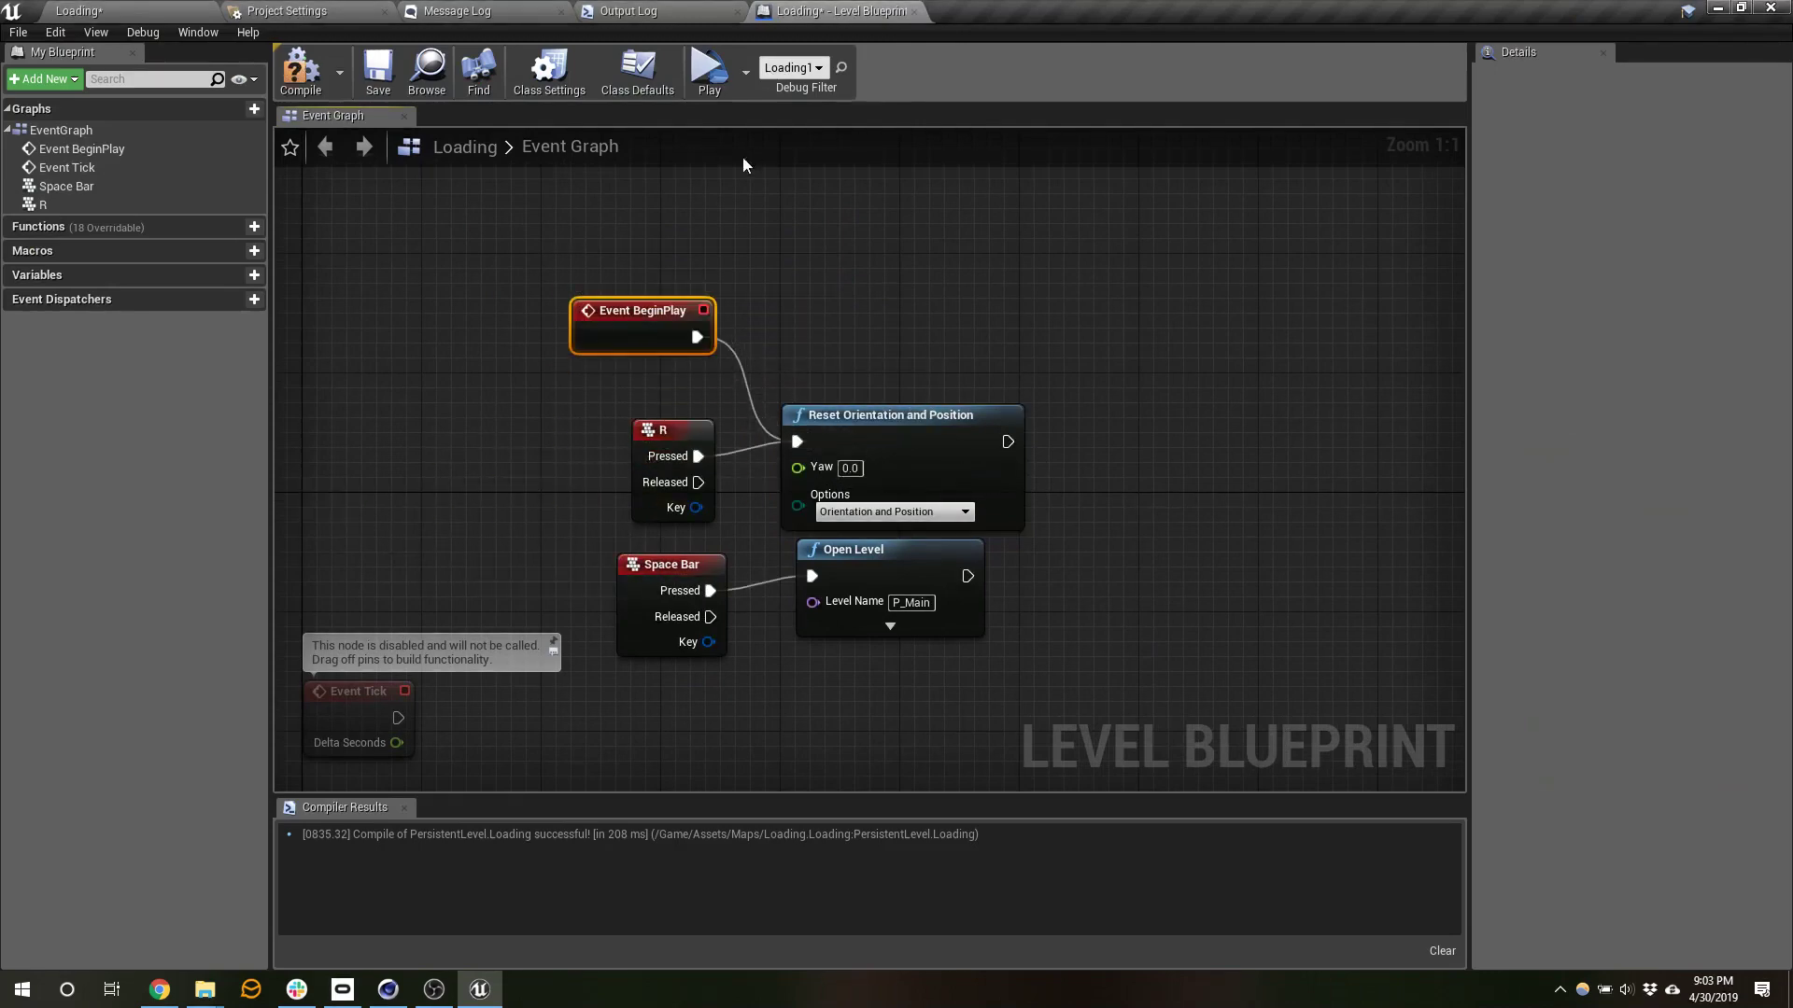
{"action": "left_click", "coordinate": [301, 73]}
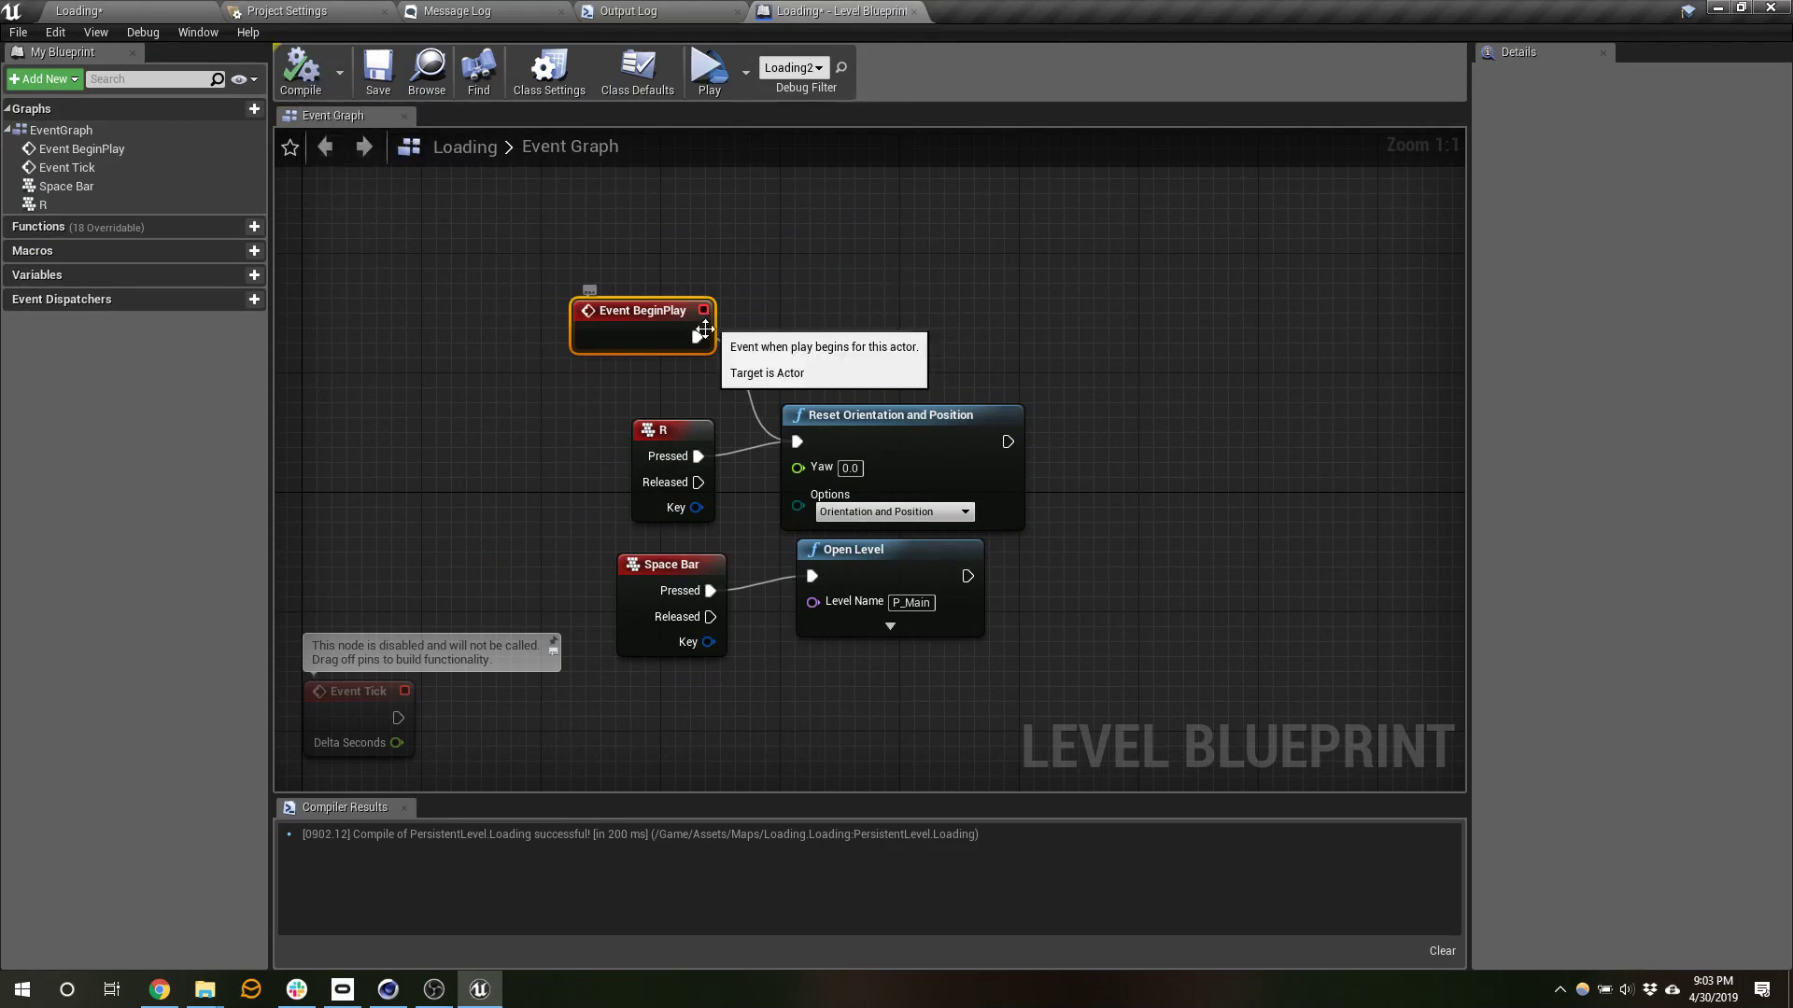
- Add a Set Tracking Origin node wired from Event BeginPlay and position it above the Reset Orientation and Position node
{"action": "left_click_drag", "start_coordinate": [697, 337], "coordinate": [967, 303]}
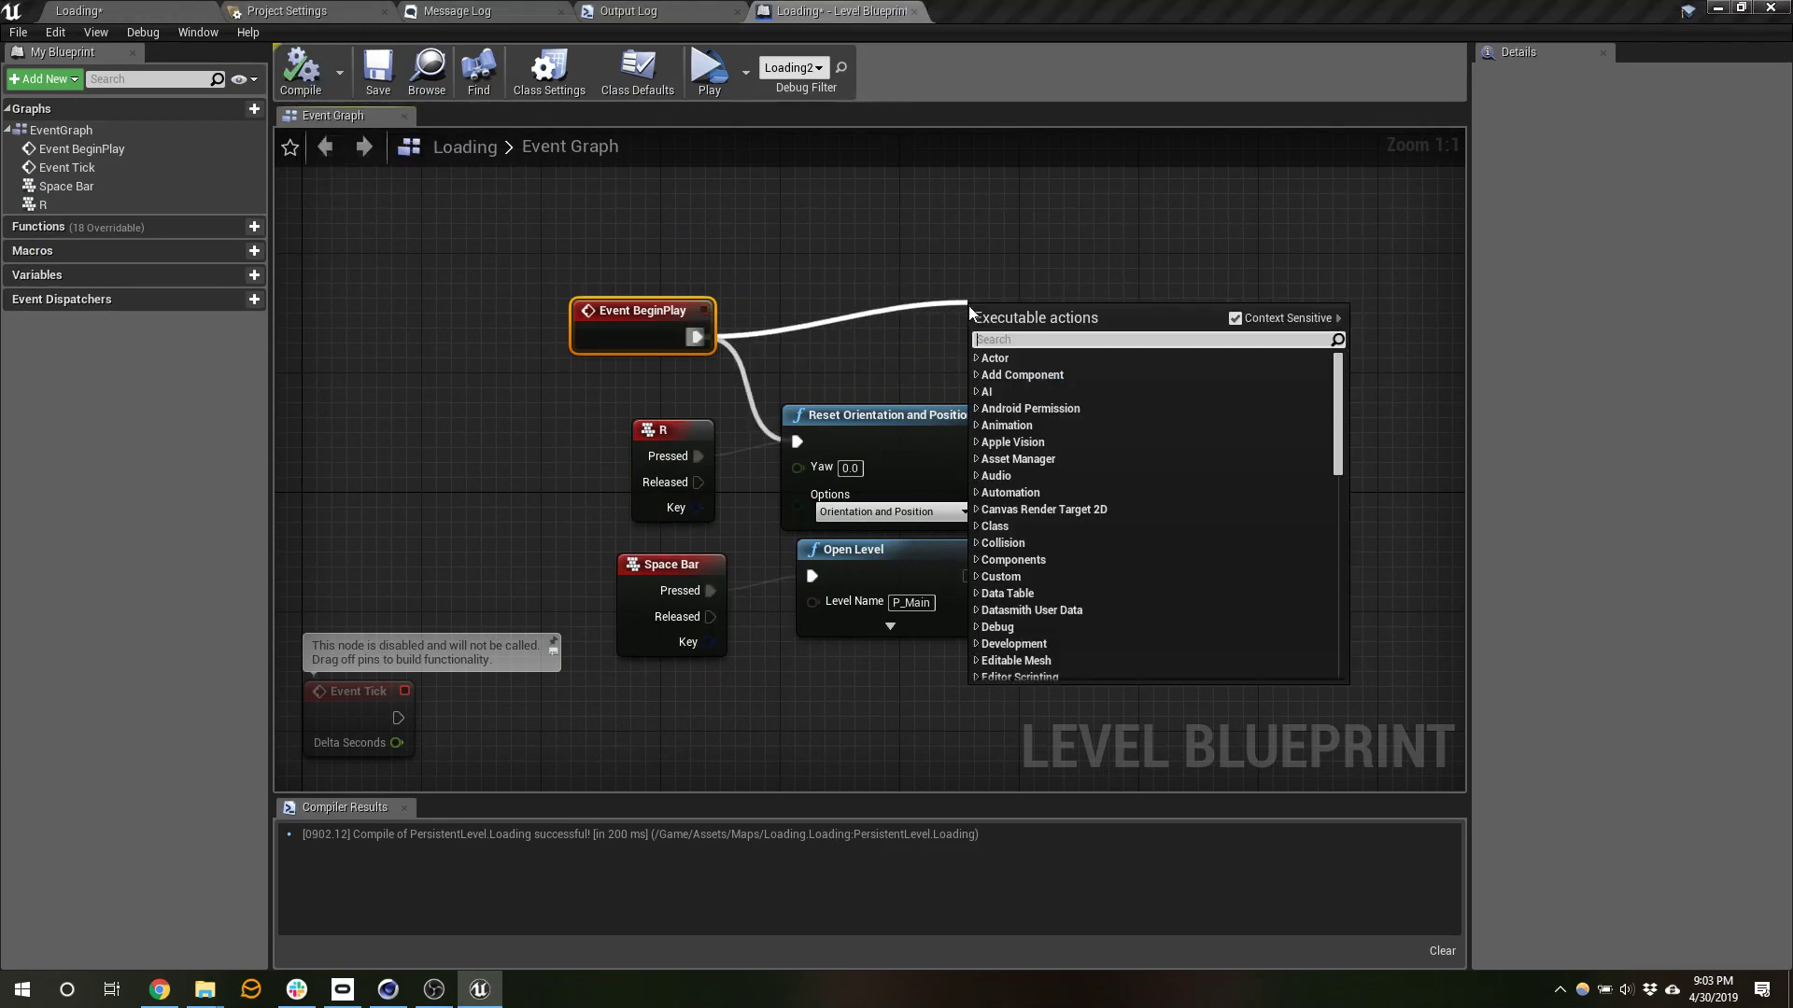
{"action": "type", "text": "track"}
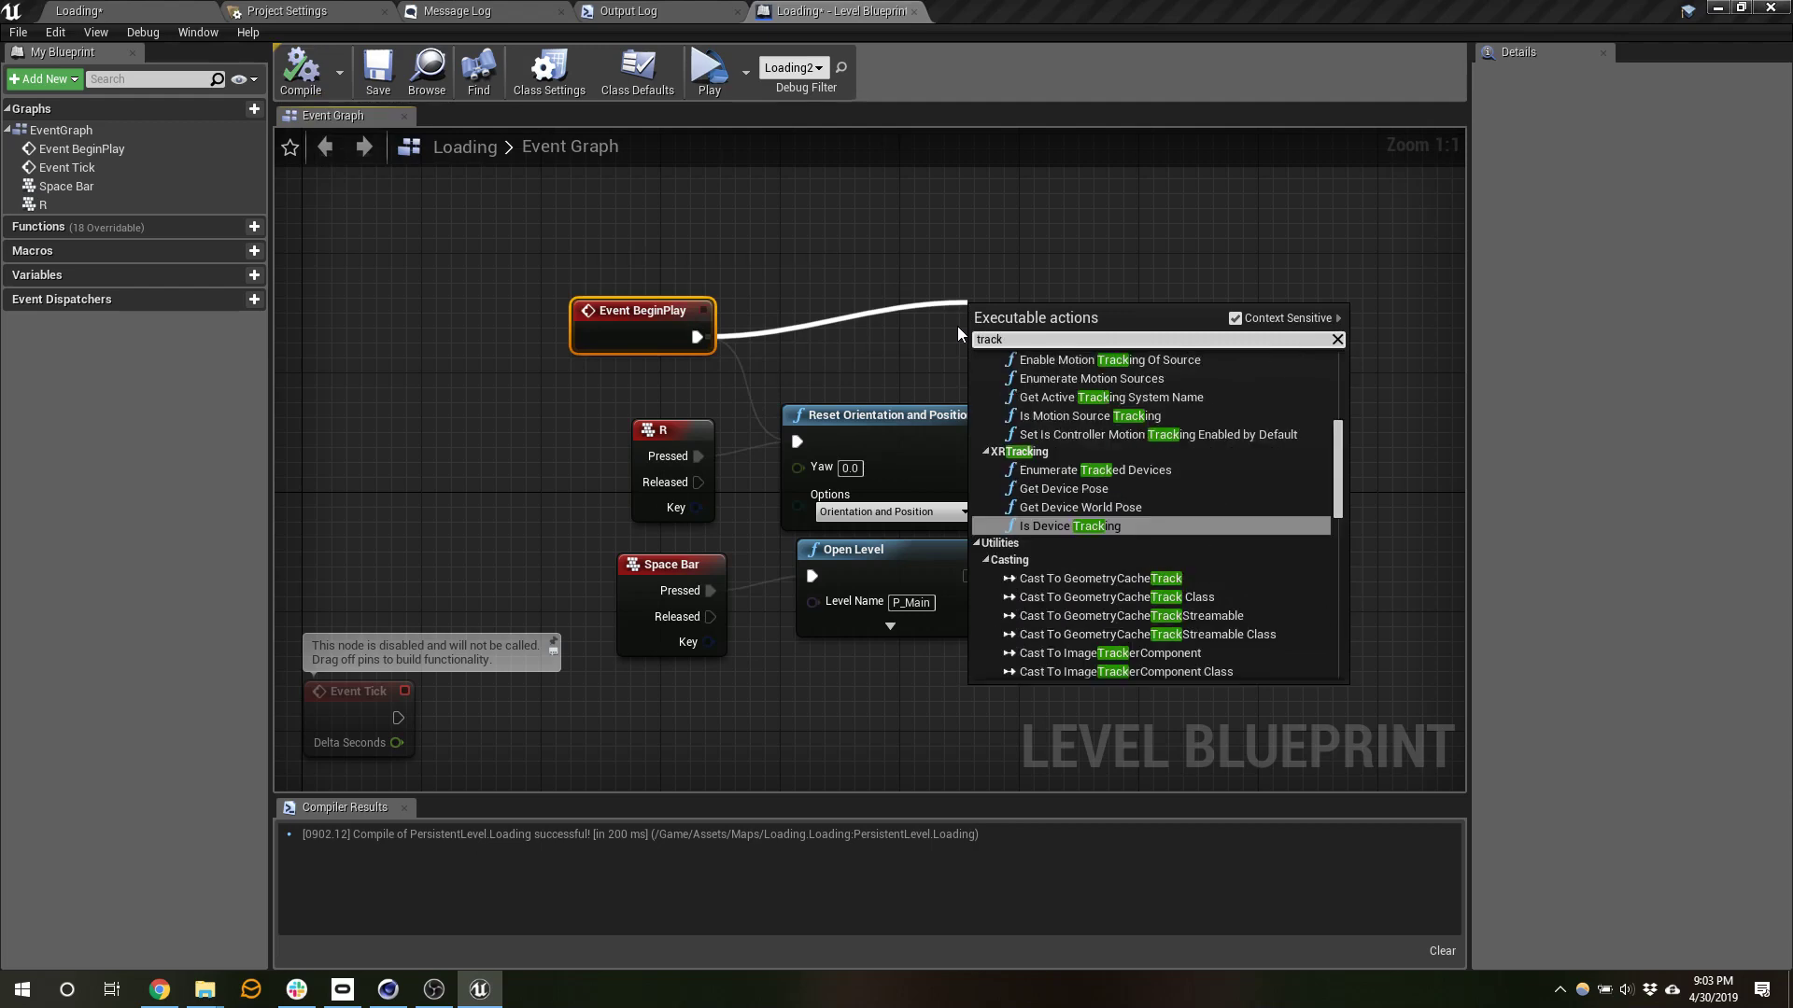
{"action": "scroll", "coordinate": [1029, 439], "scroll_direction": "up", "scroll_amount": 5}
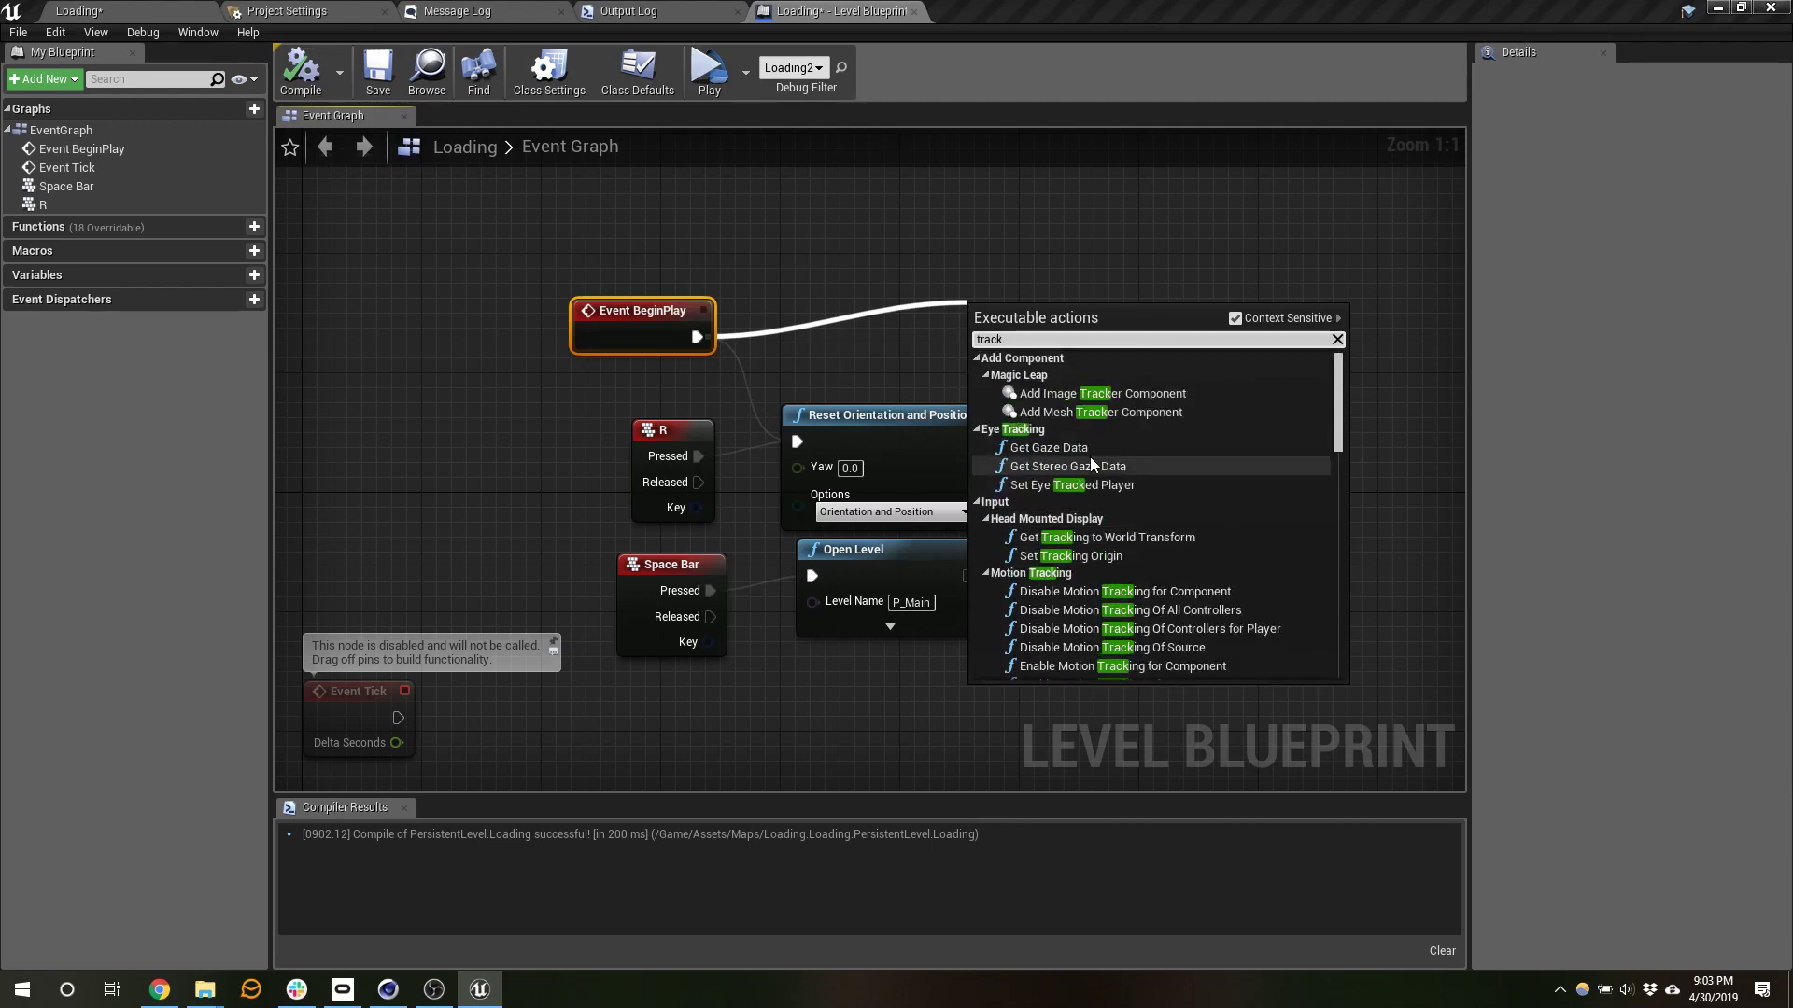
{"action": "scroll", "coordinate": [1175, 495], "scroll_direction": "down", "scroll_amount": 1}
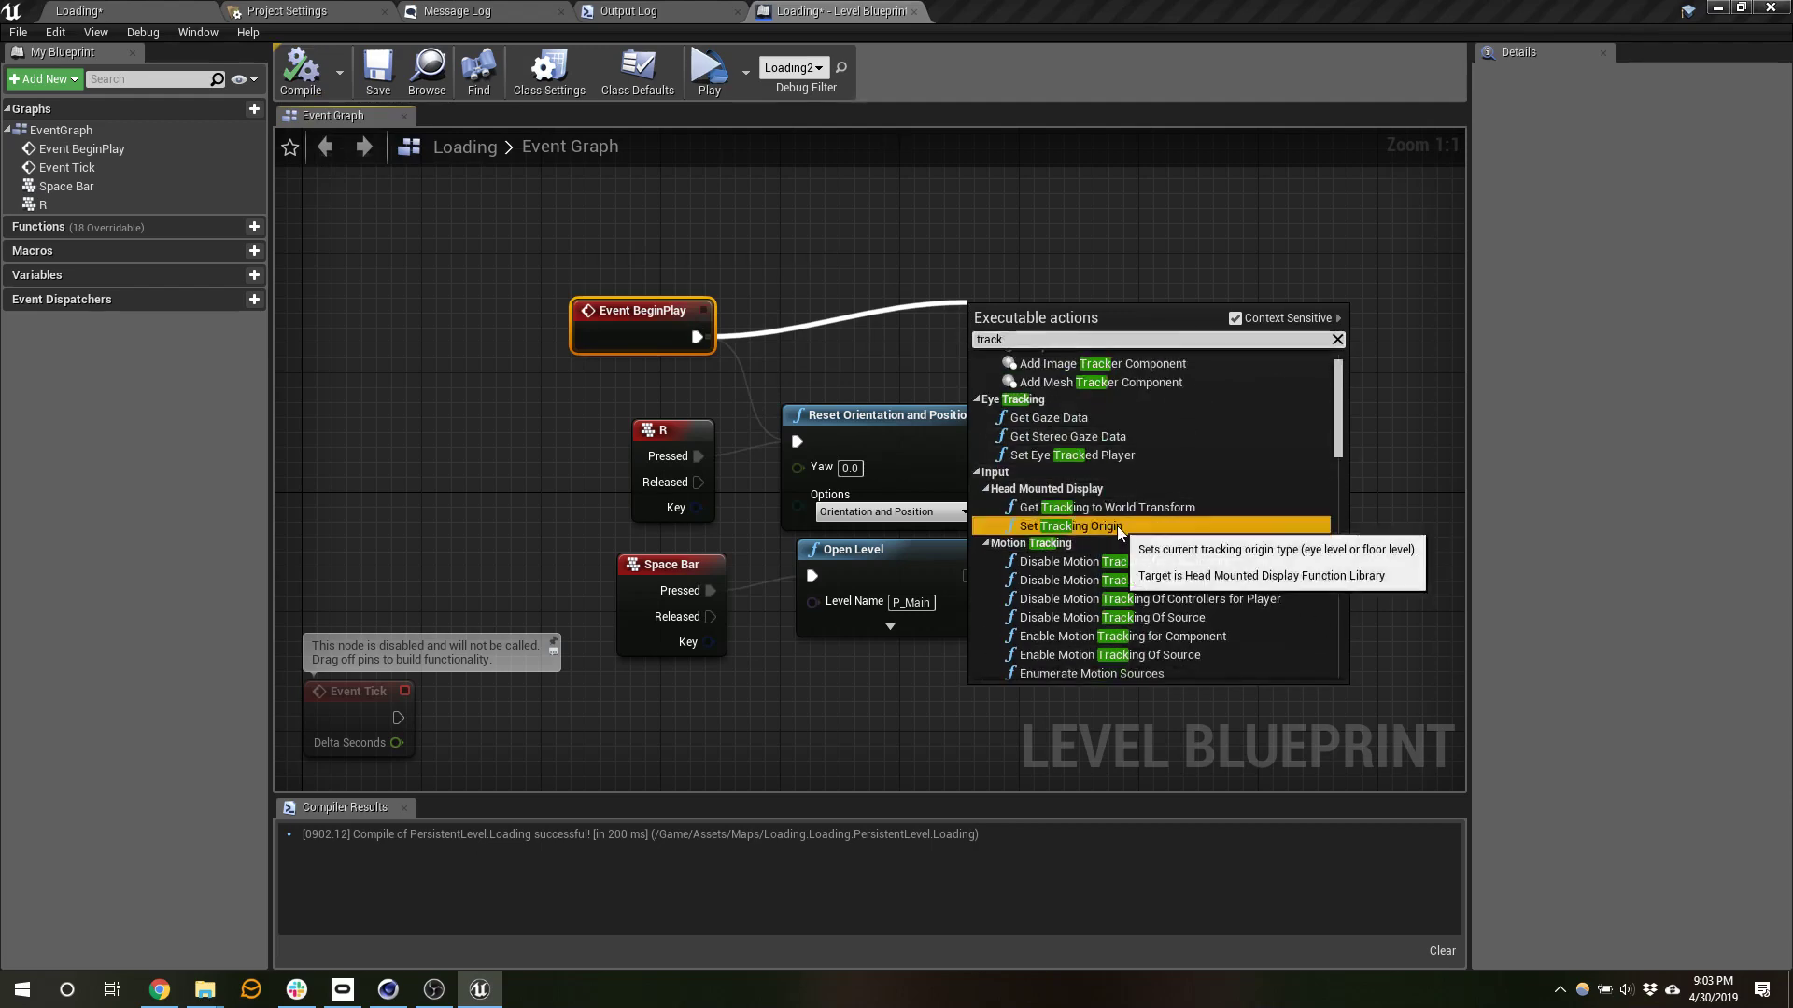
{"action": "left_click", "coordinate": [1117, 525]}
{"action": "left_click_drag", "start_coordinate": [1087, 318], "coordinate": [1057, 274]}
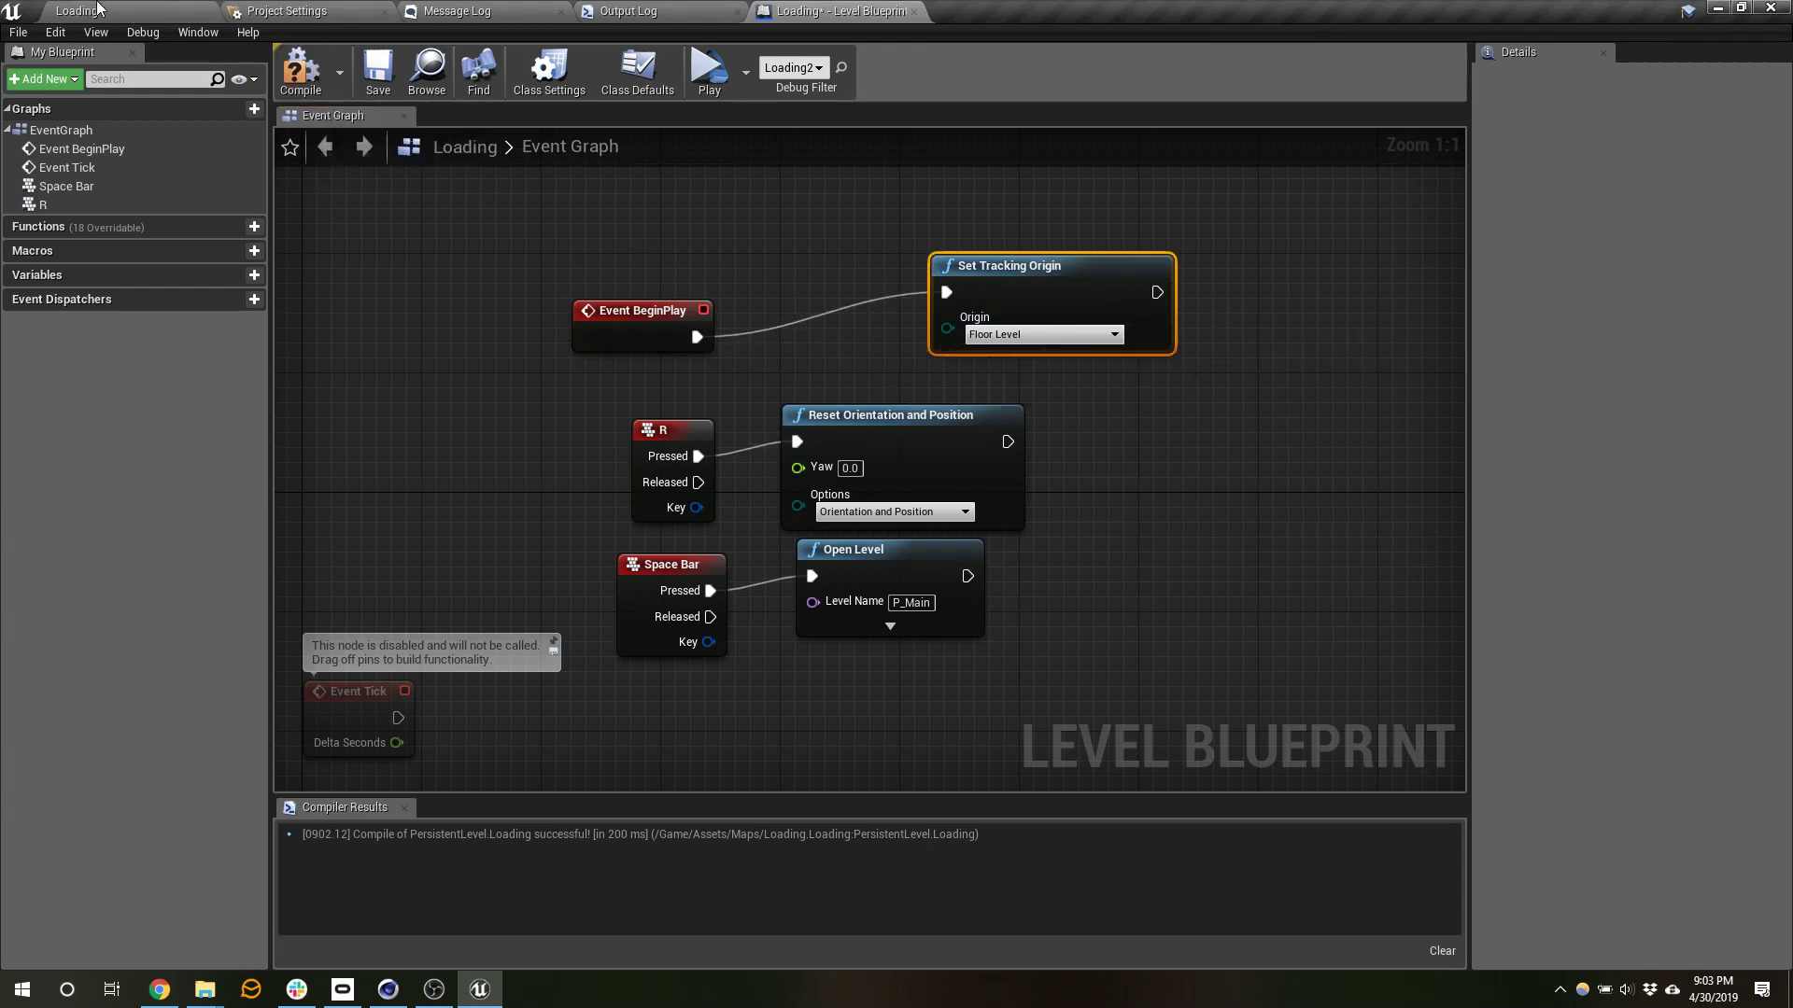
- Return to the Loading level and play-test it in VR with the new tracking origin setup
{"action": "left_click", "coordinate": [149, 11]}
{"action": "left_click", "coordinate": [877, 11]}
{"action": "left_click", "coordinate": [75, 11]}
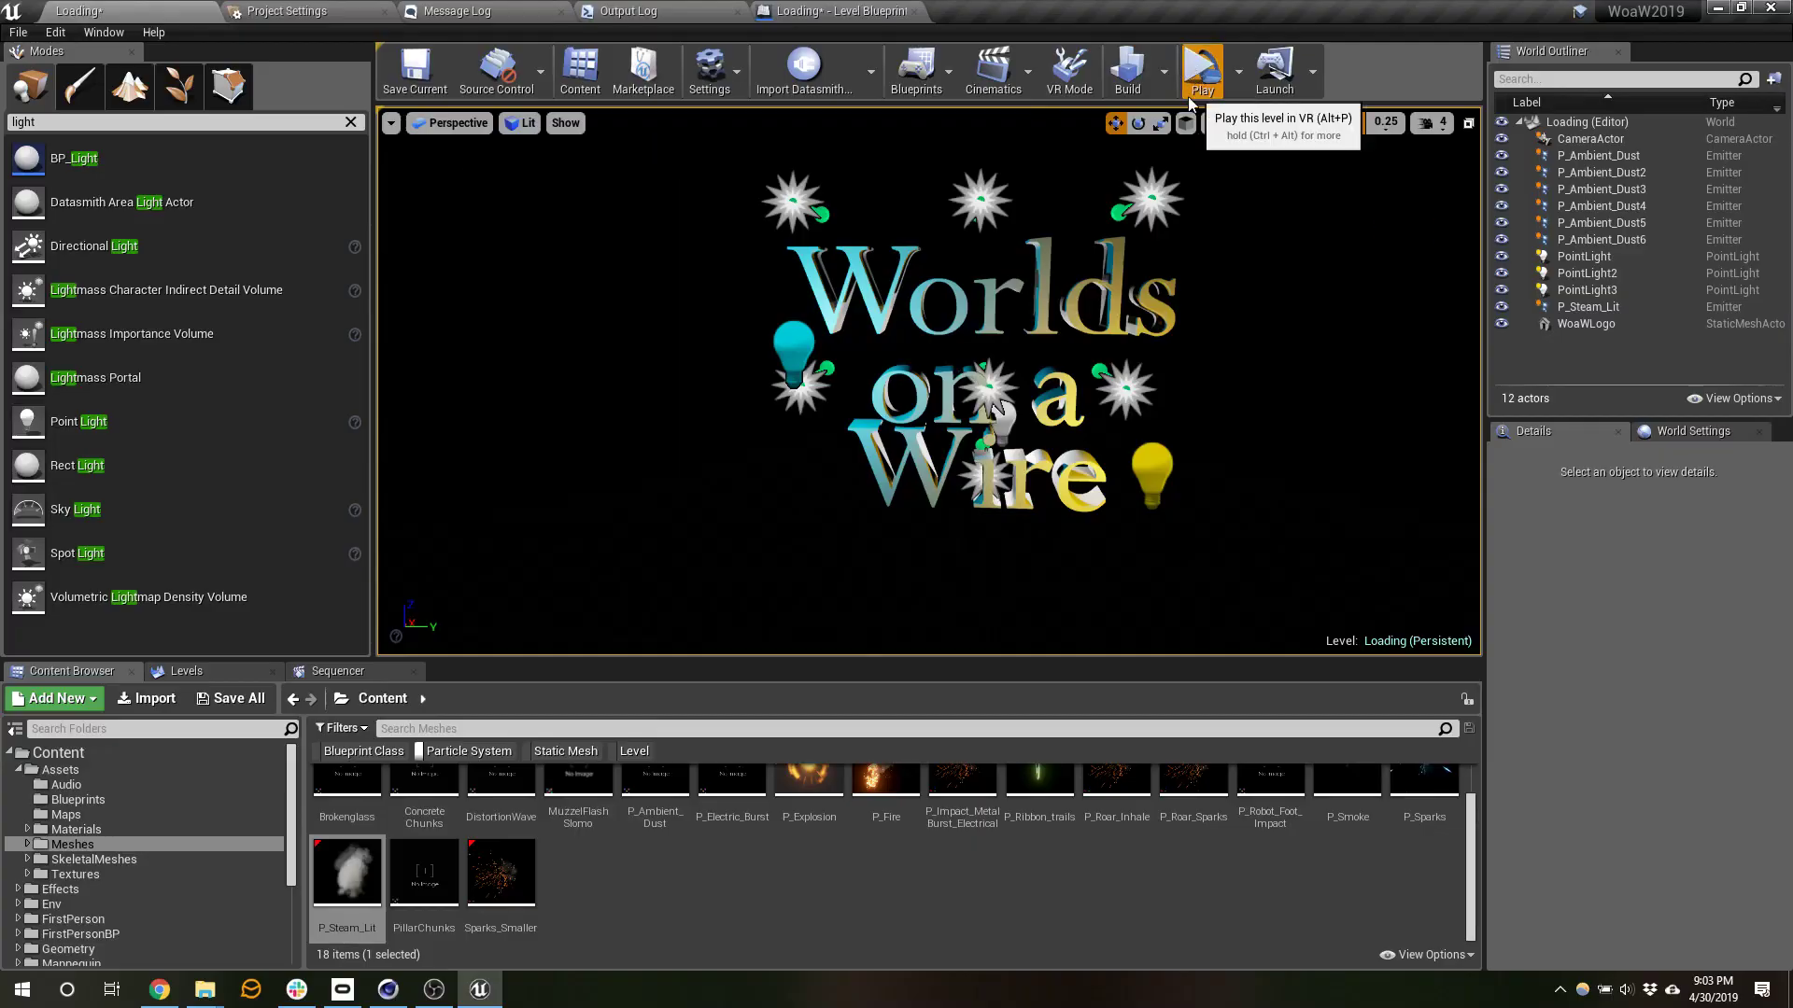
{"action": "left_click", "coordinate": [1194, 77]}
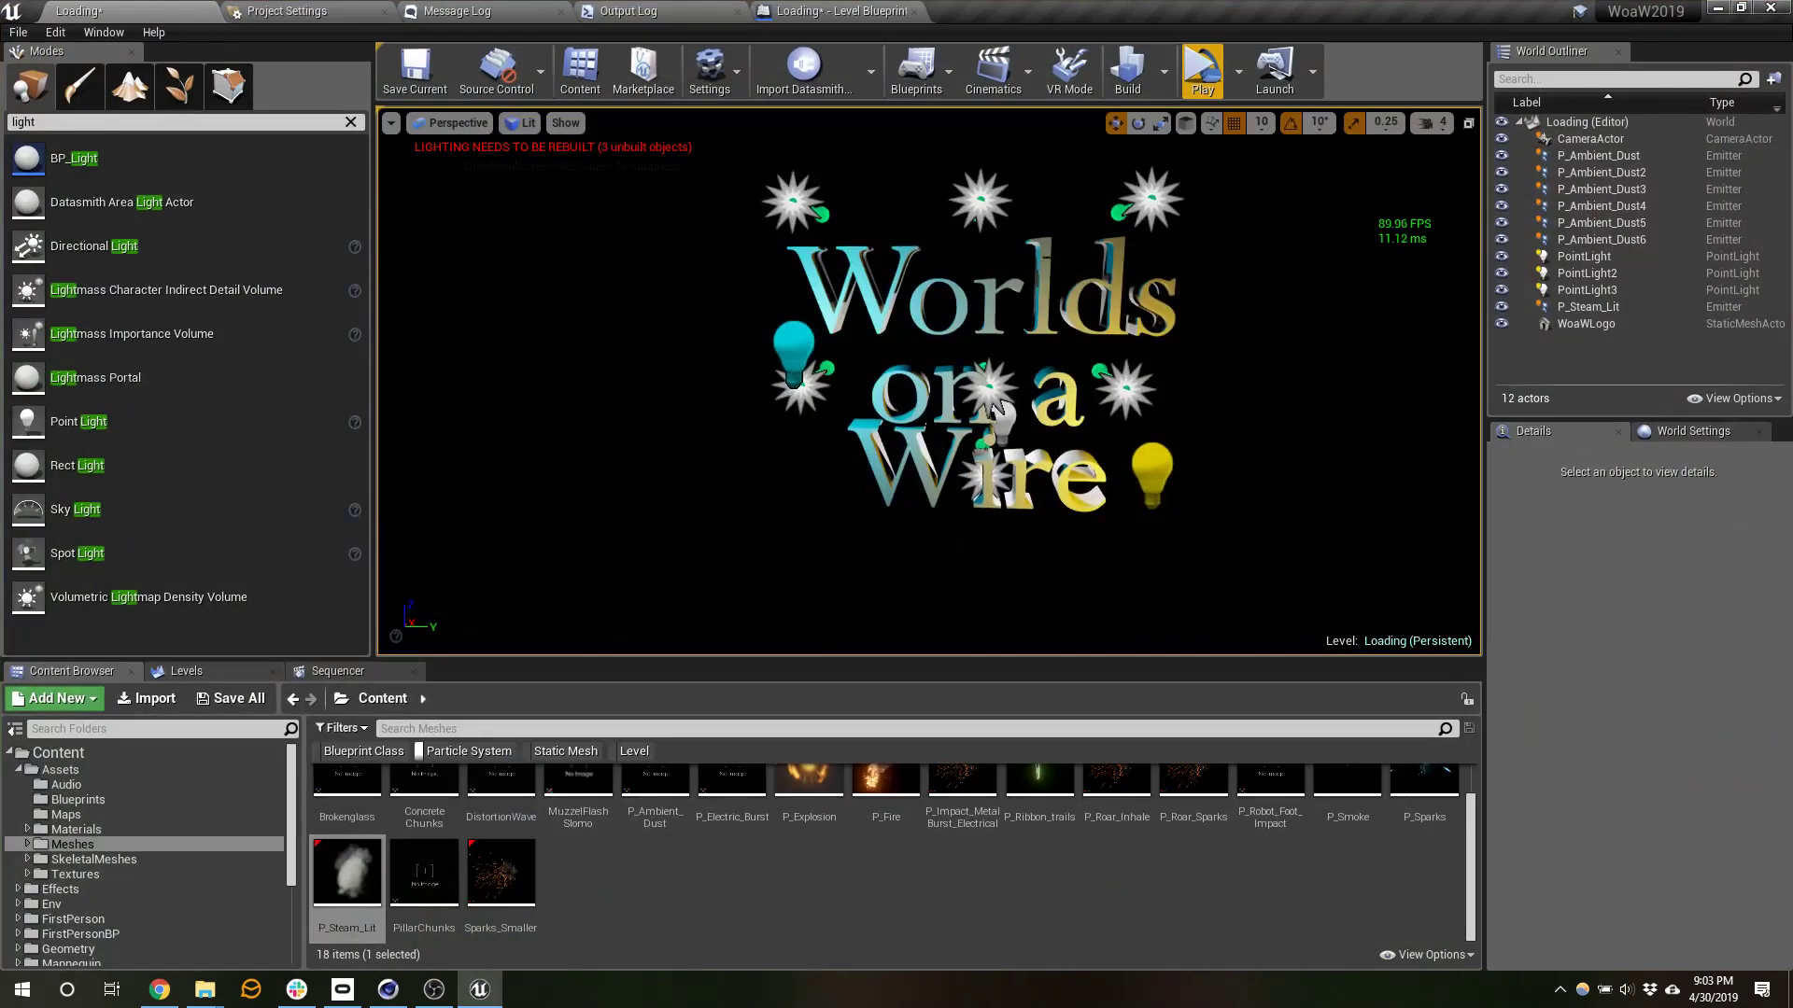
- Select the CameraActor in front of the logo and lower it to a Z location of 750
{"action": "right_click_drag", "start_coordinate": [896, 320], "coordinate": [897, 320]}
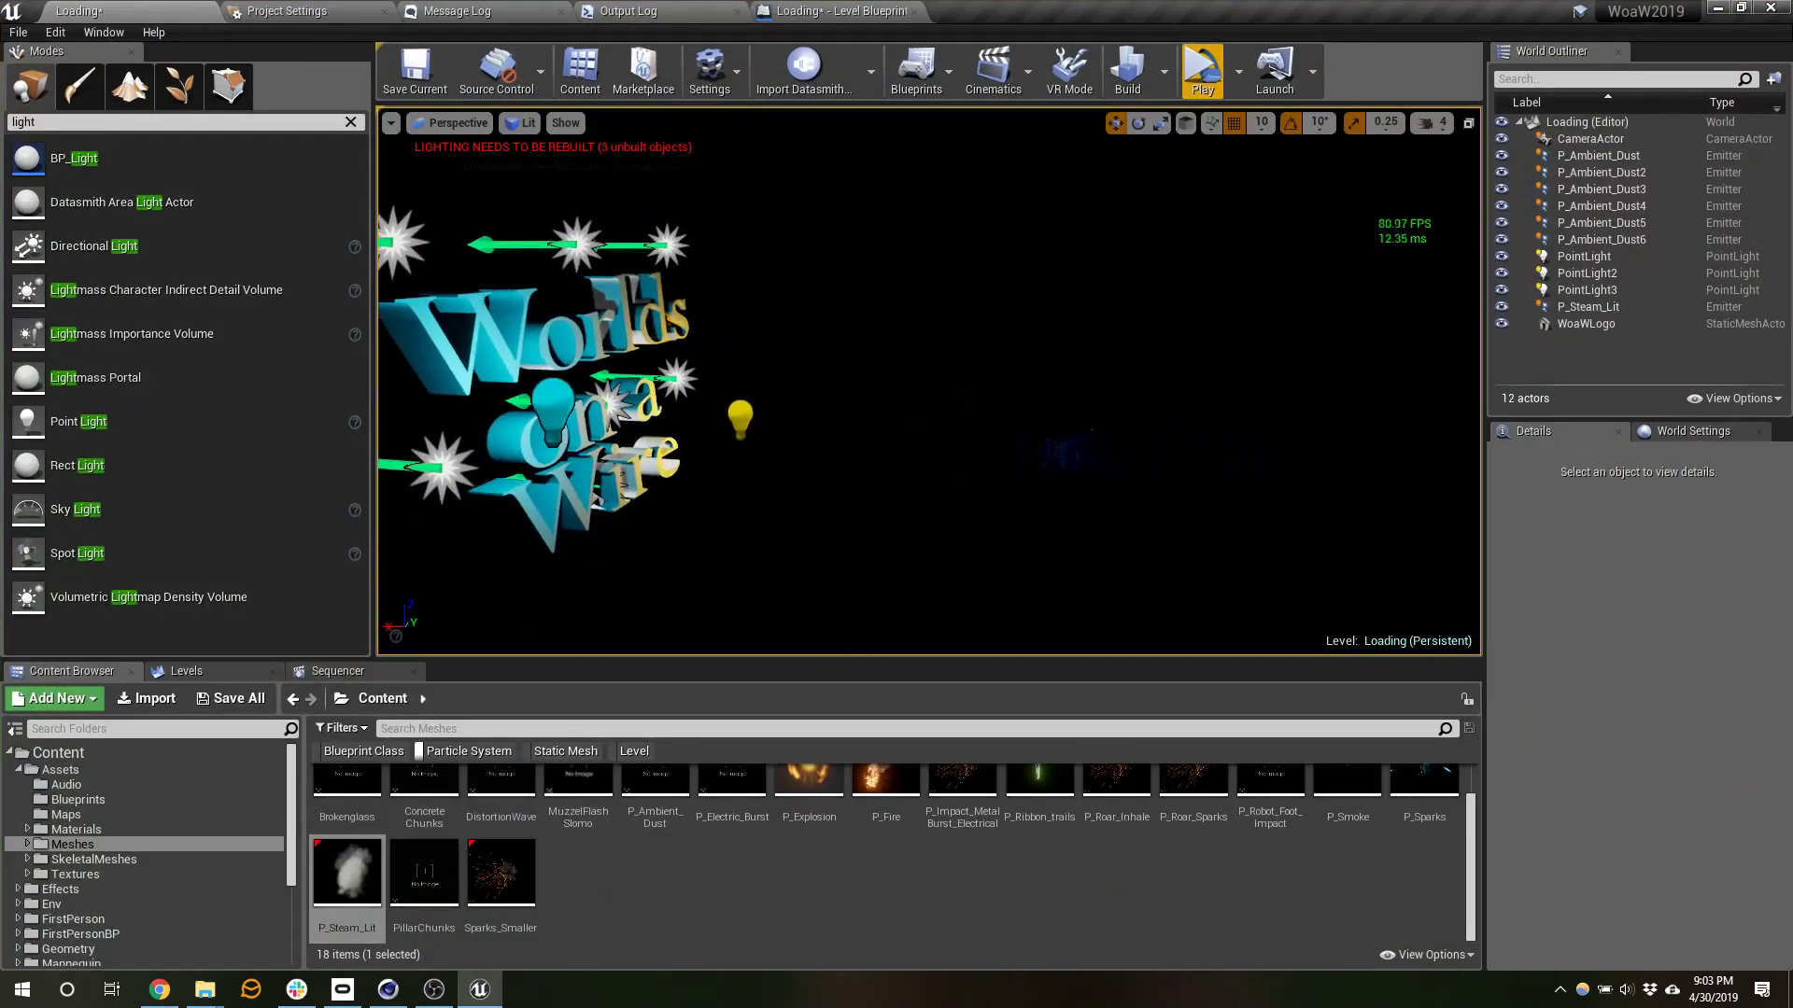
{"action": "left_click", "coordinate": [1070, 454]}
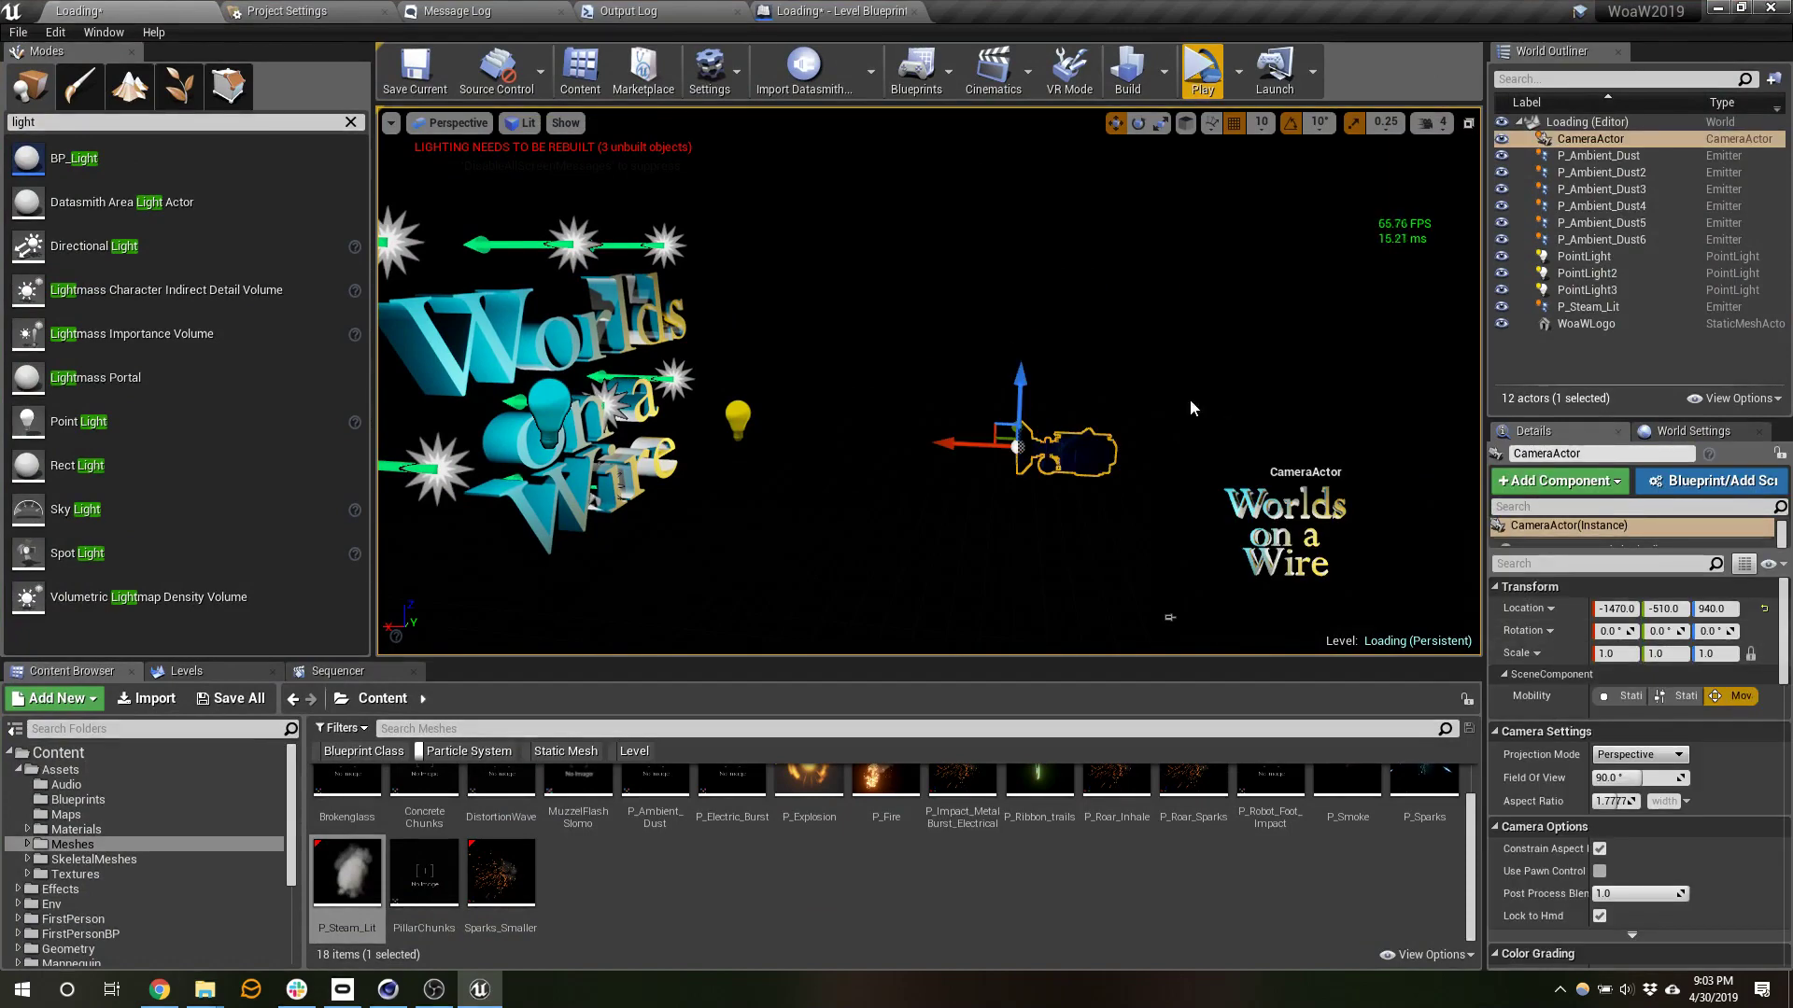
{"action": "right_click_drag", "start_coordinate": [1170, 617], "coordinate": [1170, 617]}
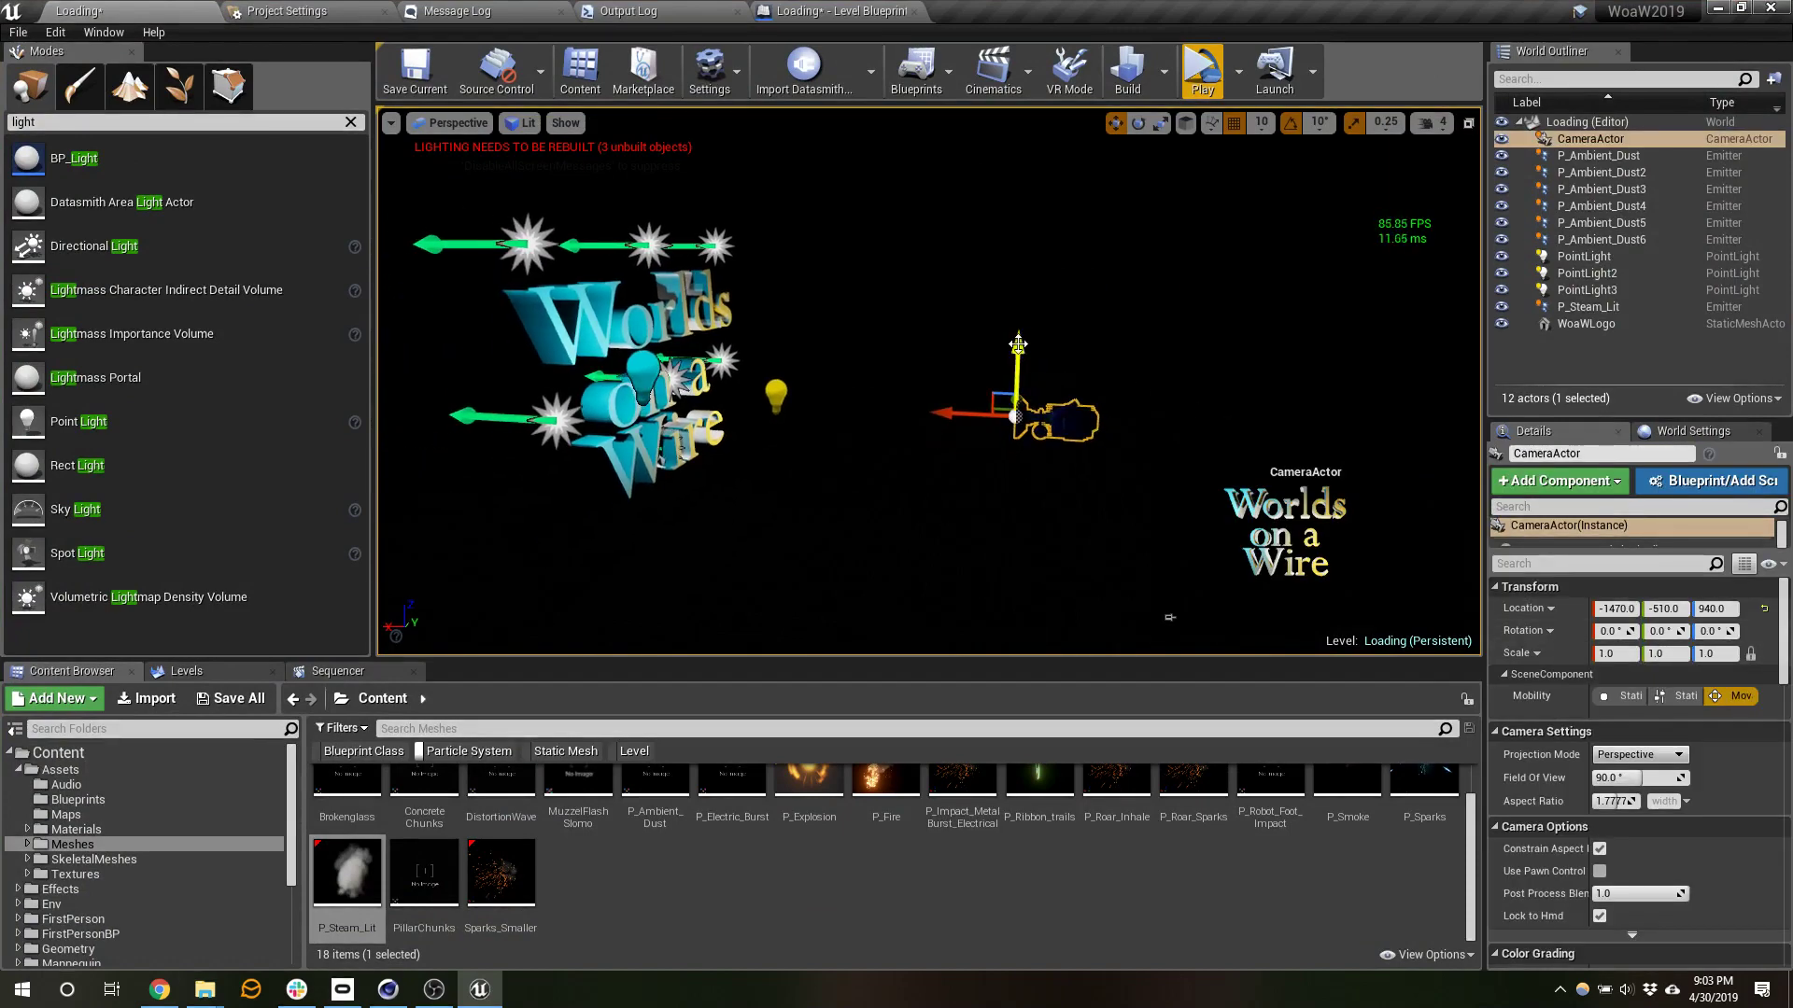
{"action": "left_click_drag", "start_coordinate": [1017, 345], "coordinate": [1013, 487]}
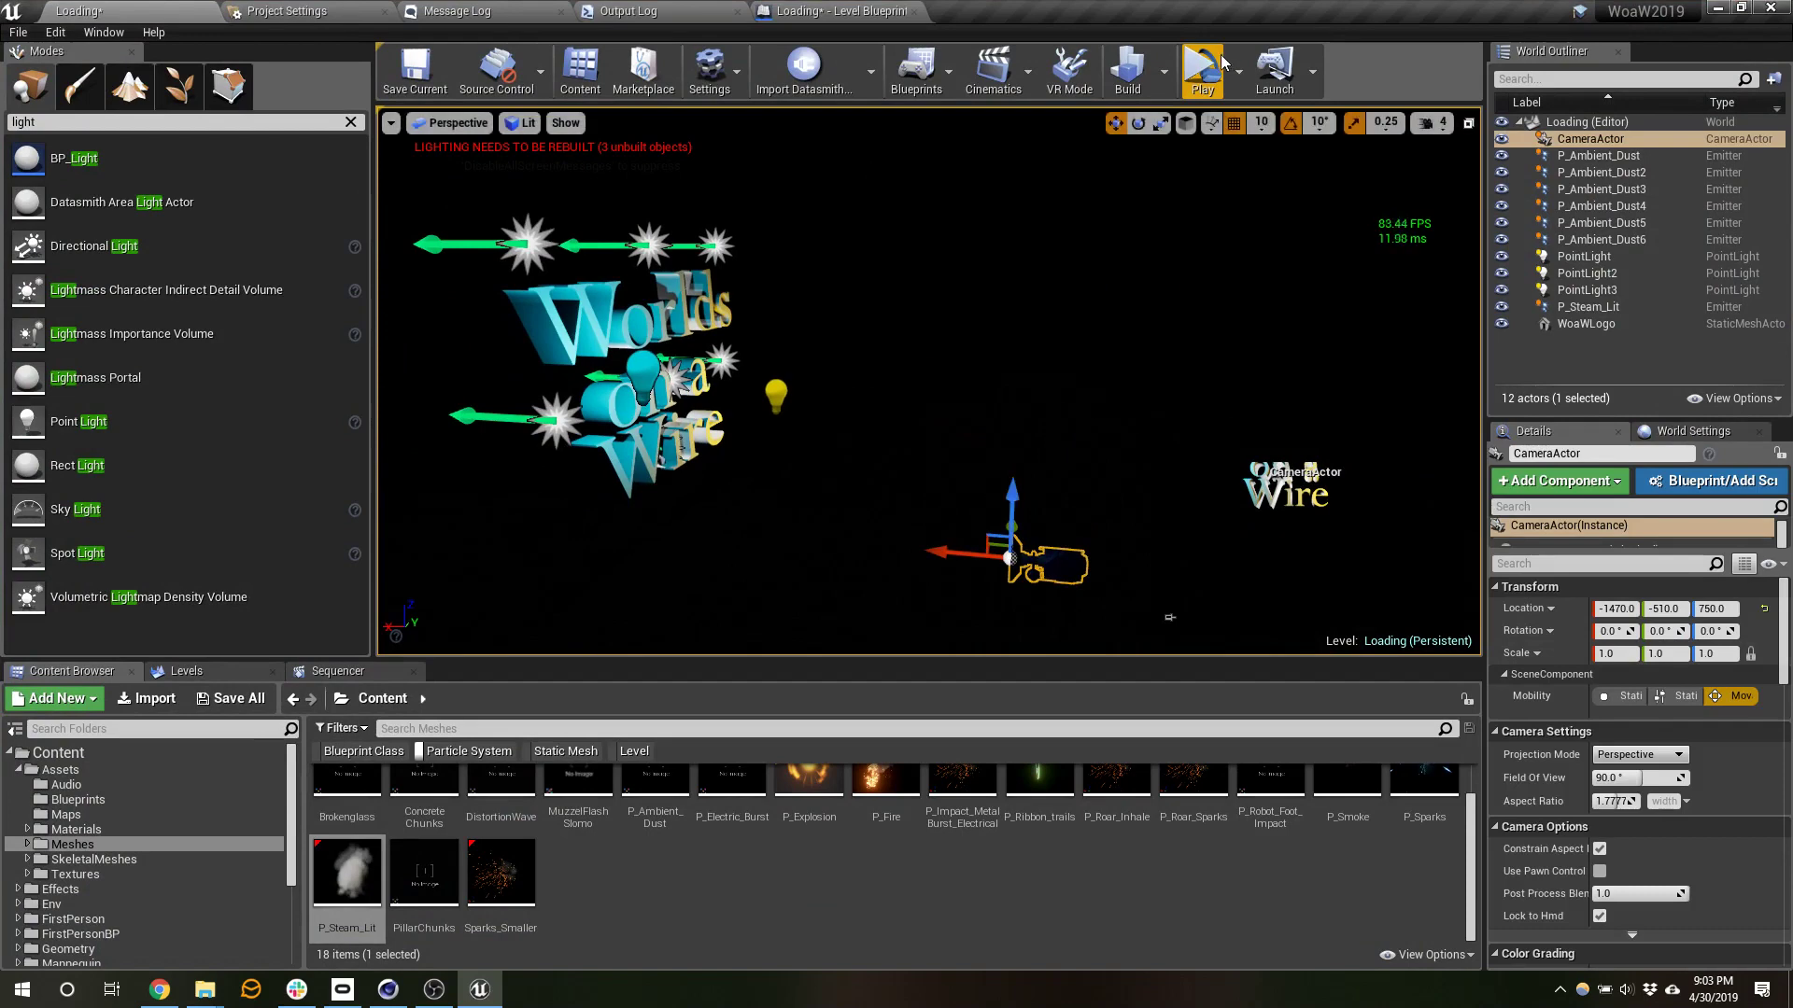
- Play-test the level in VR with the lowered camera and stop the preview
{"action": "right_click_drag", "start_coordinate": [1187, 282], "coordinate": [1188, 282]}
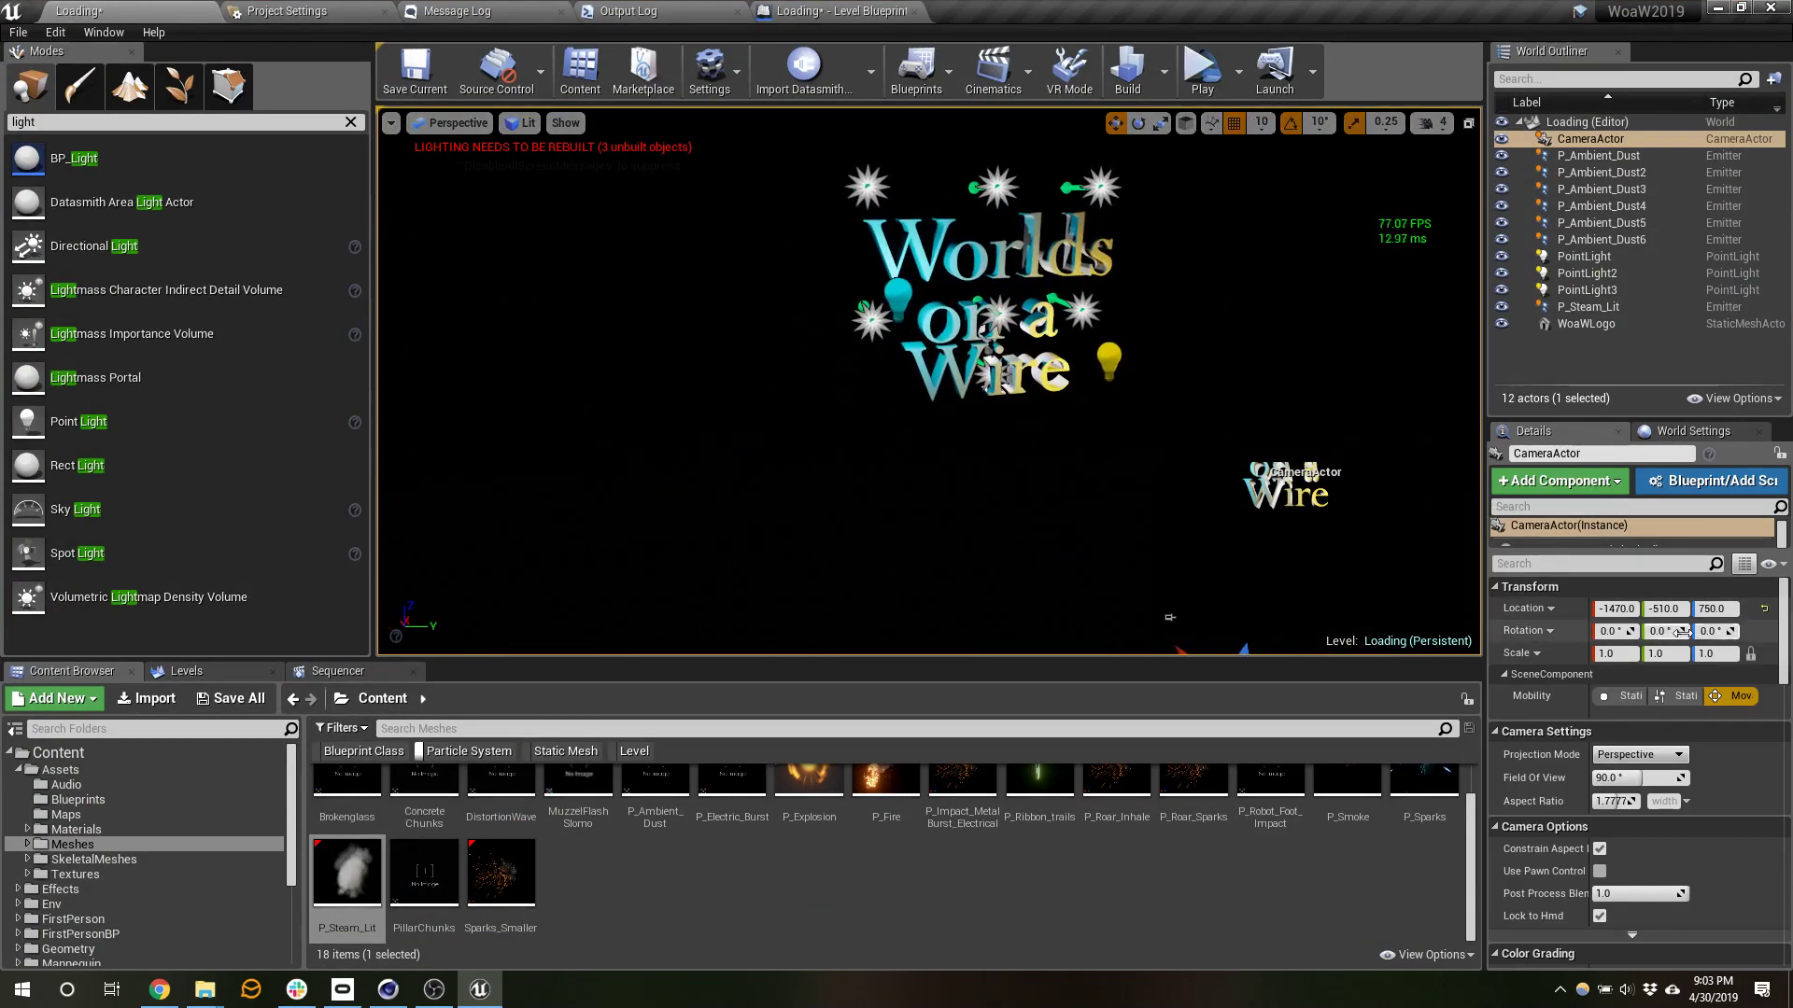
{"action": "right_click_drag", "start_coordinate": [1161, 500], "coordinate": [1162, 501]}
{"action": "right_click_drag", "start_coordinate": [916, 137], "coordinate": [916, 137]}
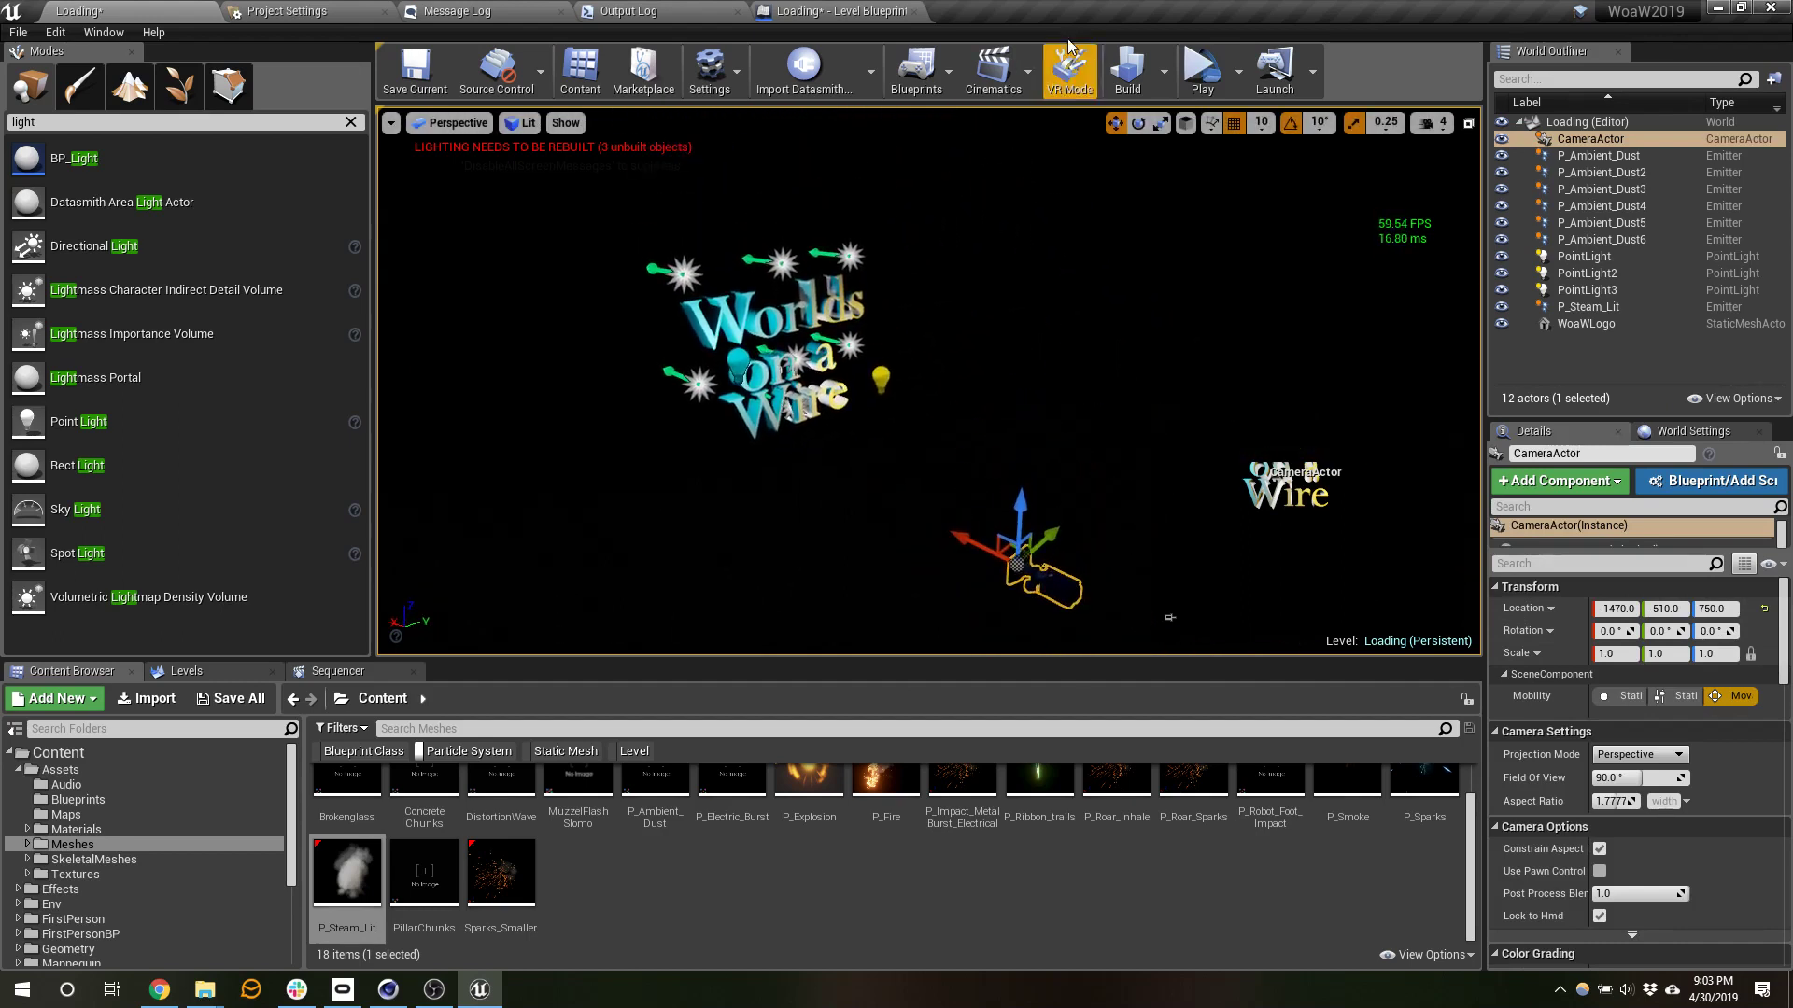
{"action": "left_click", "coordinate": [1202, 82]}
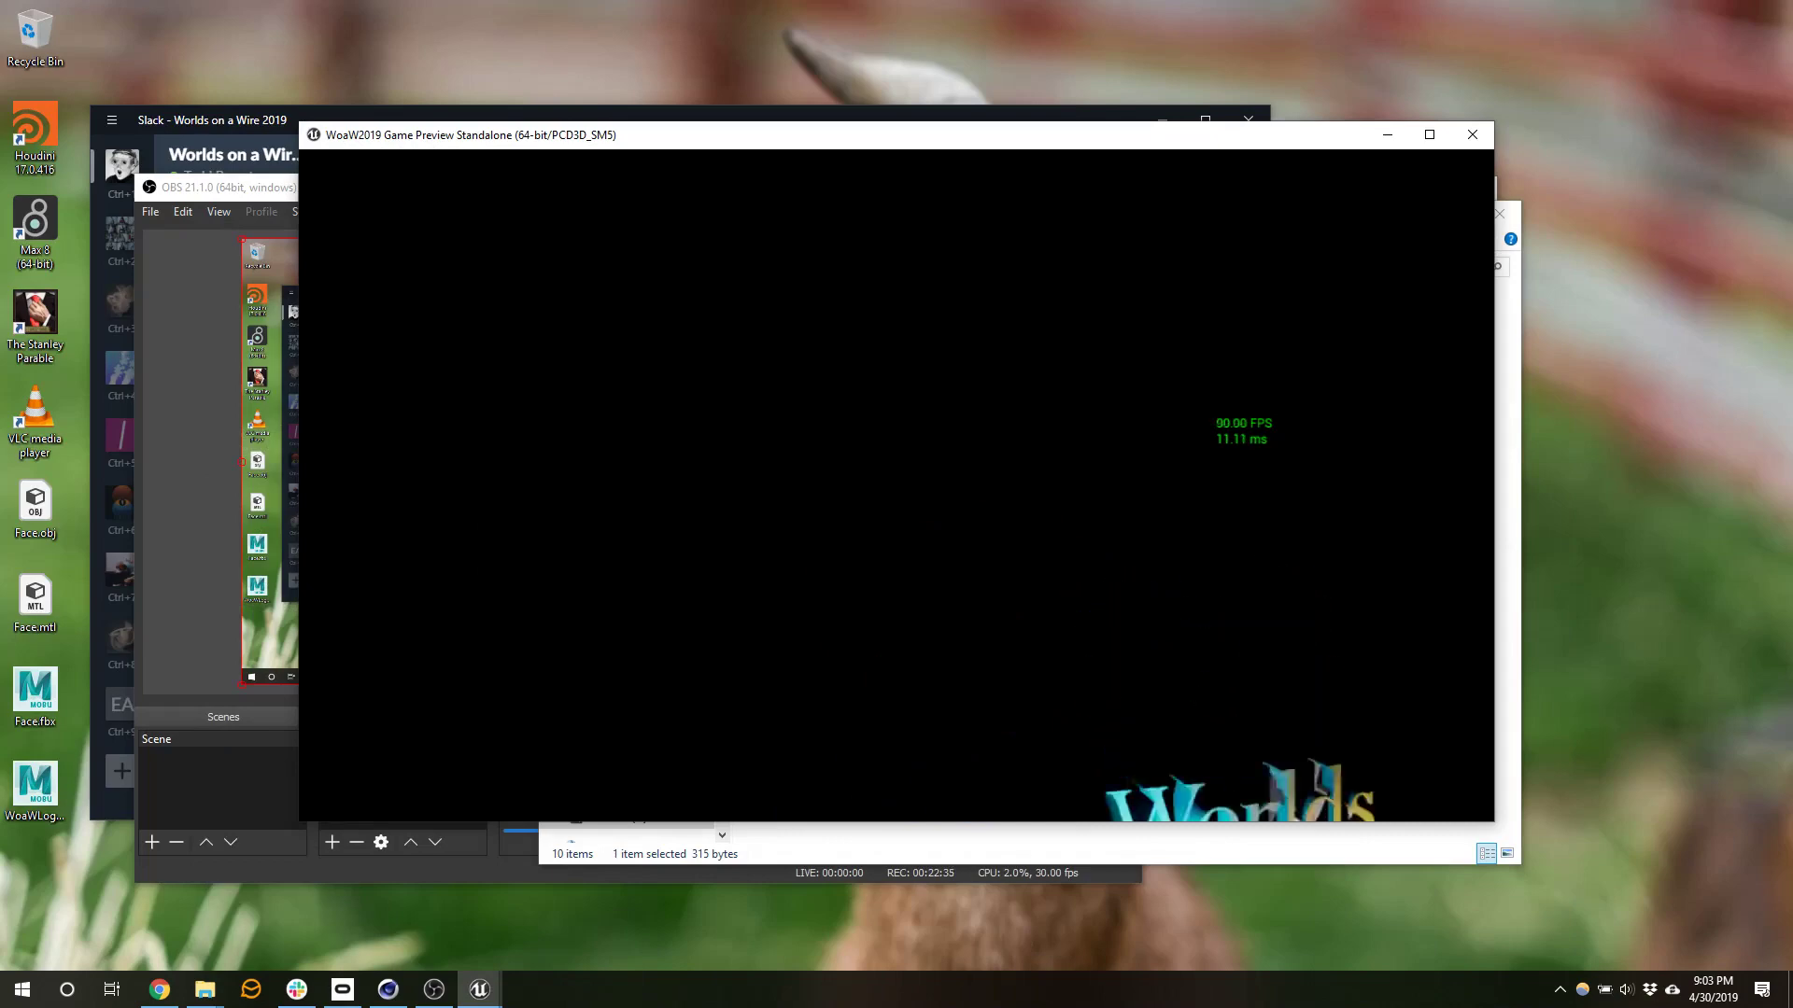
{"action": "key", "text": "Escape"}
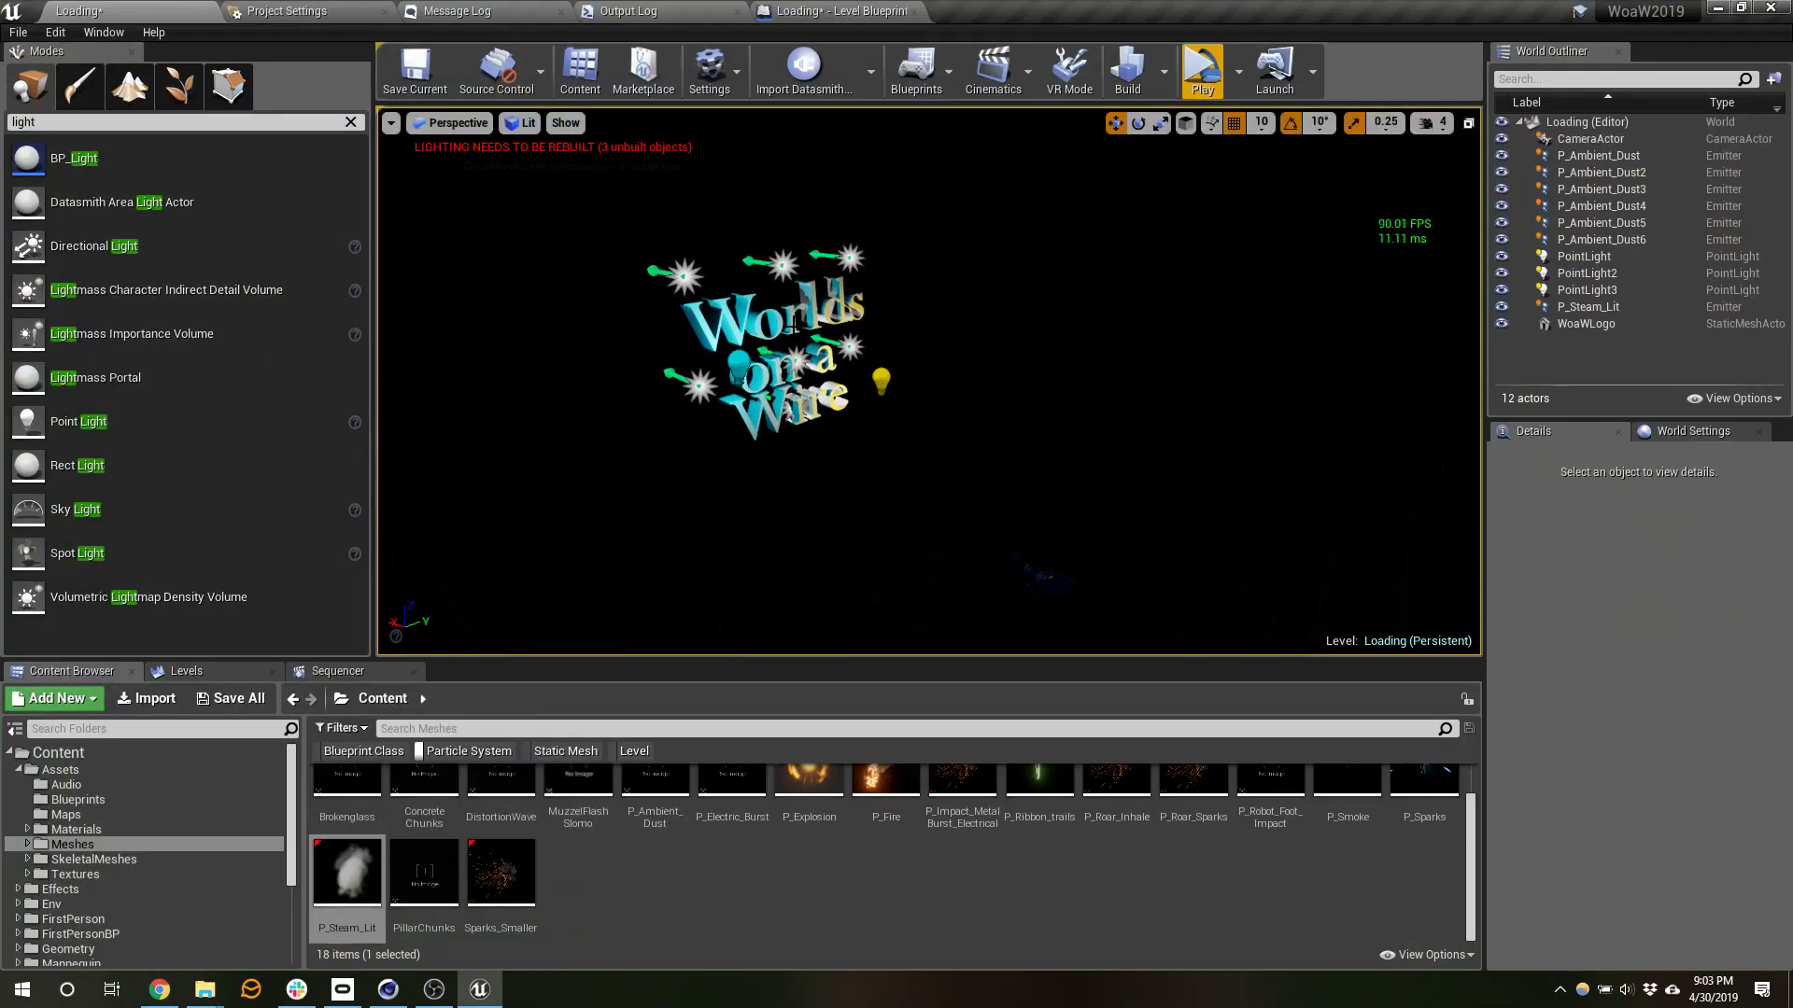
- Set the CameraActor in front of the logo to auto-activate for Player 0 and play-test the level with that setting
{"action": "left_click", "coordinate": [1050, 565]}
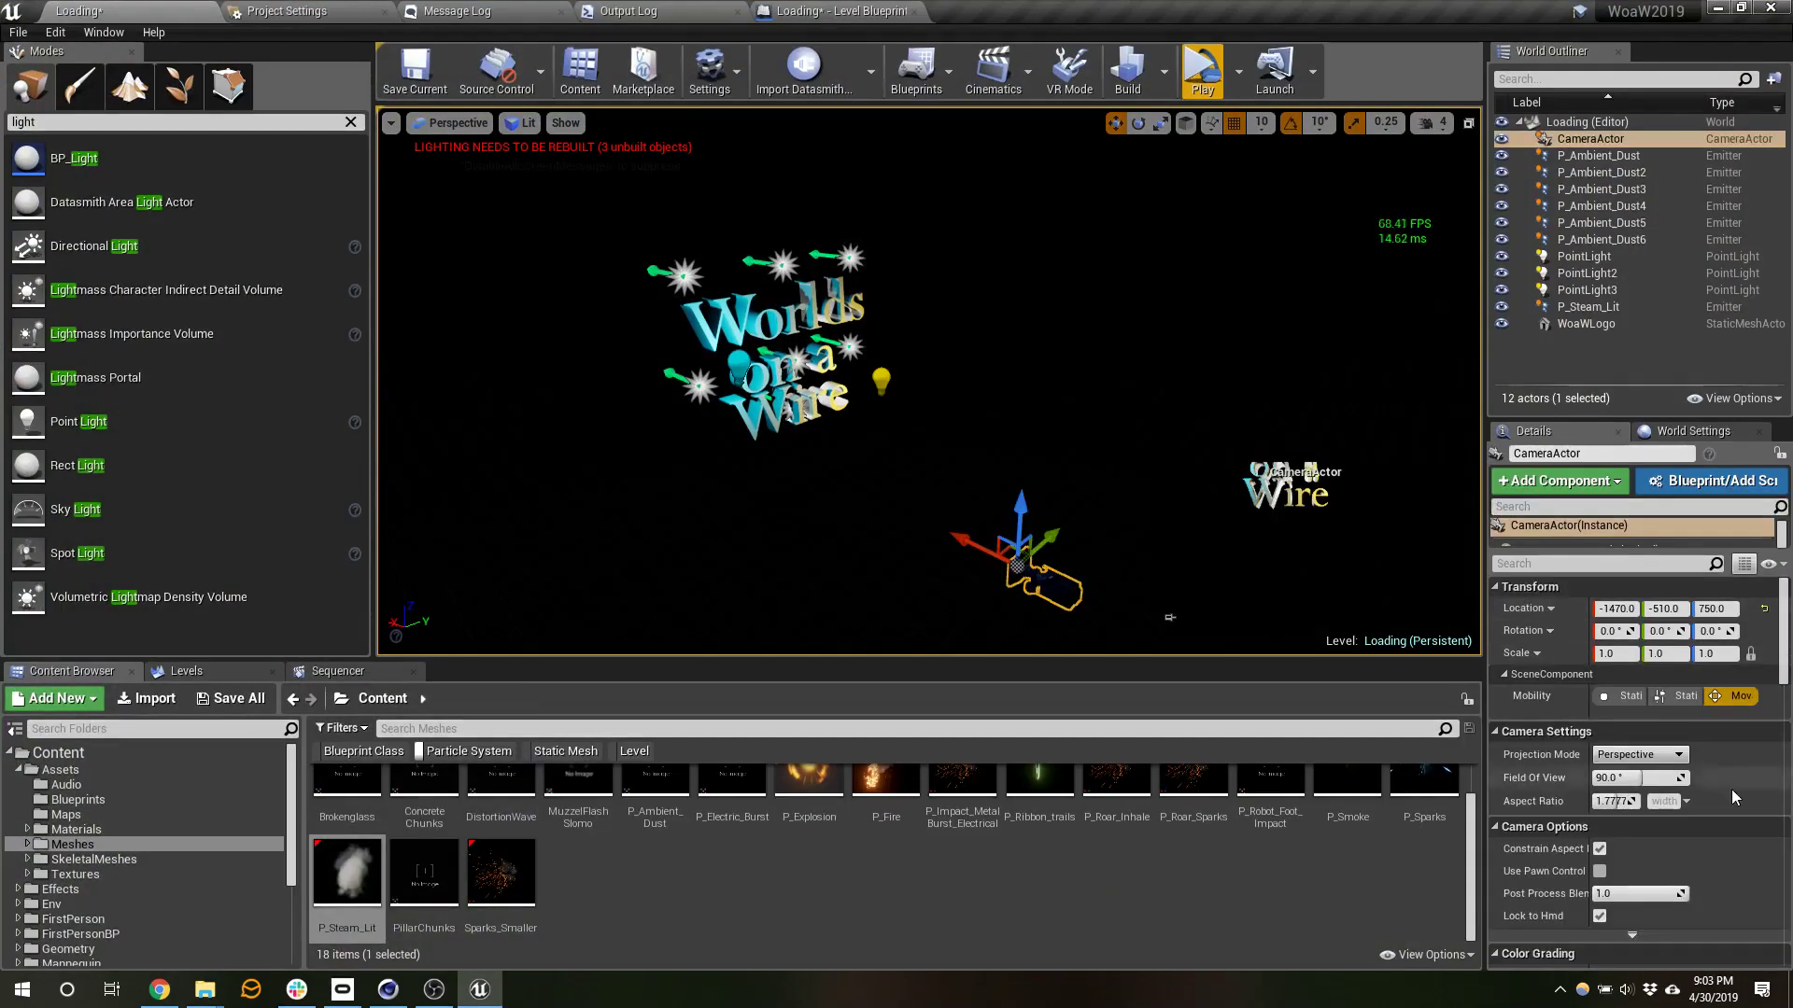
{"action": "scroll", "coordinate": [1734, 796], "scroll_direction": "down", "scroll_amount": 10}
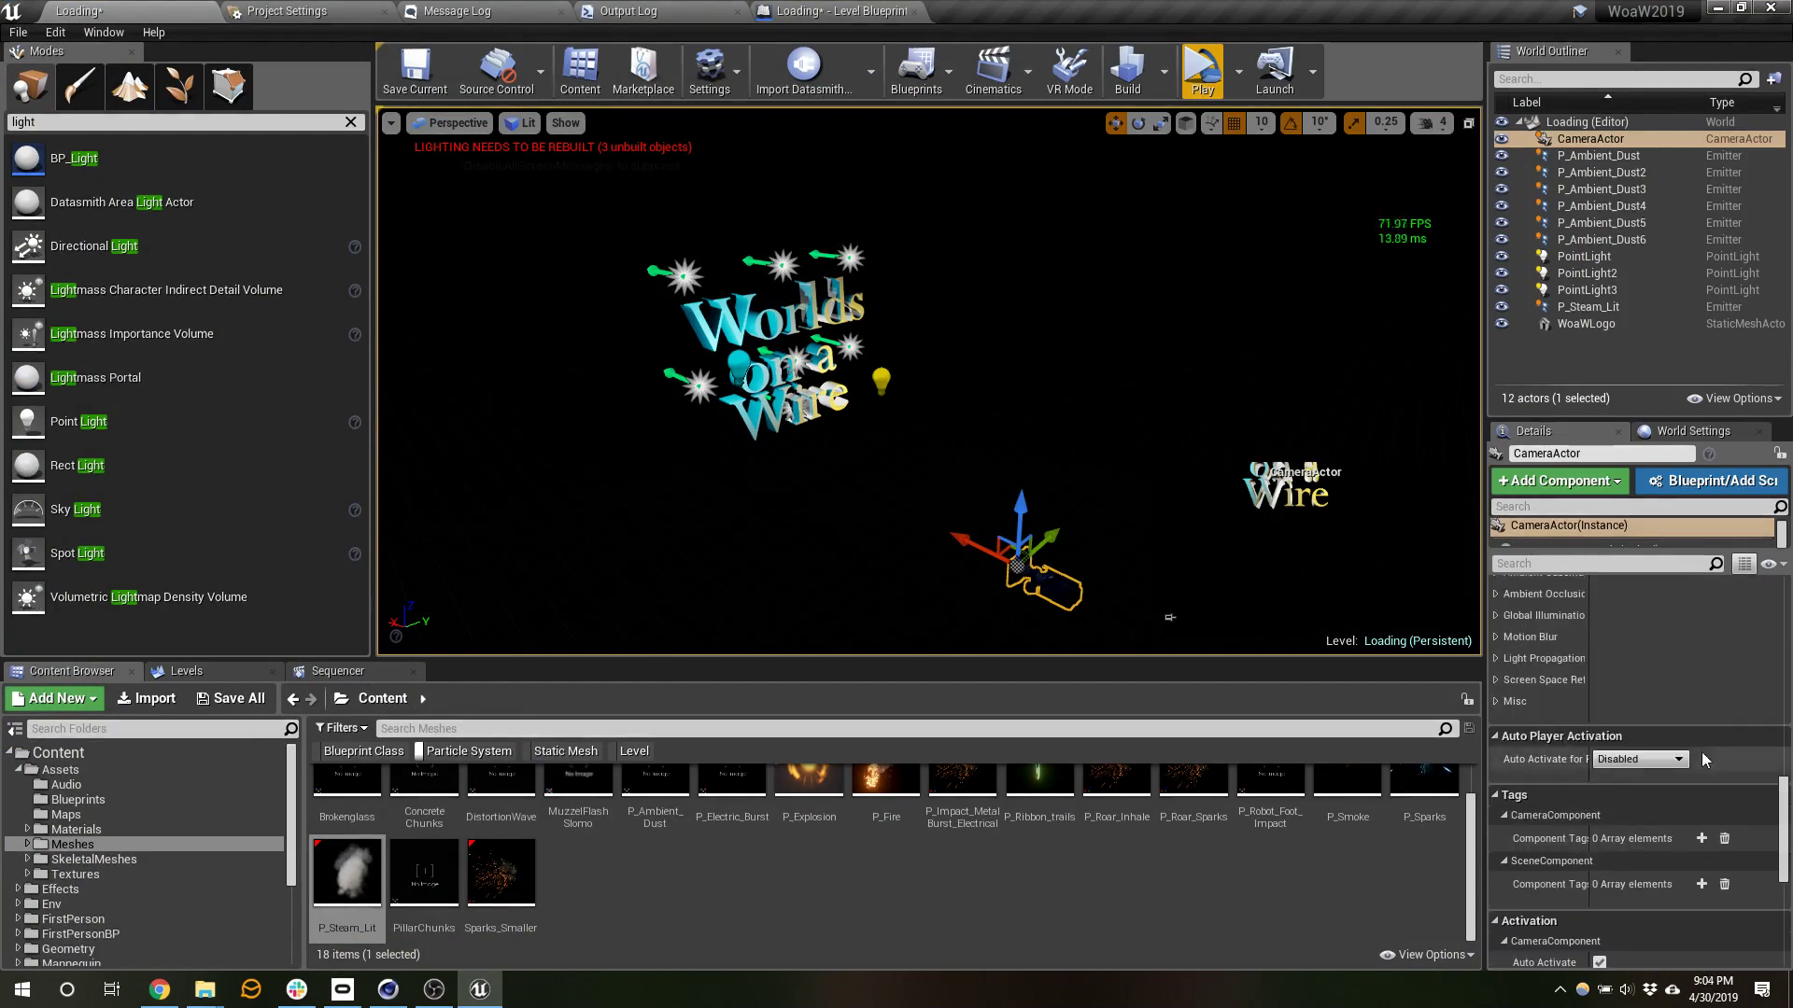
{"action": "left_click", "coordinate": [1648, 759]}
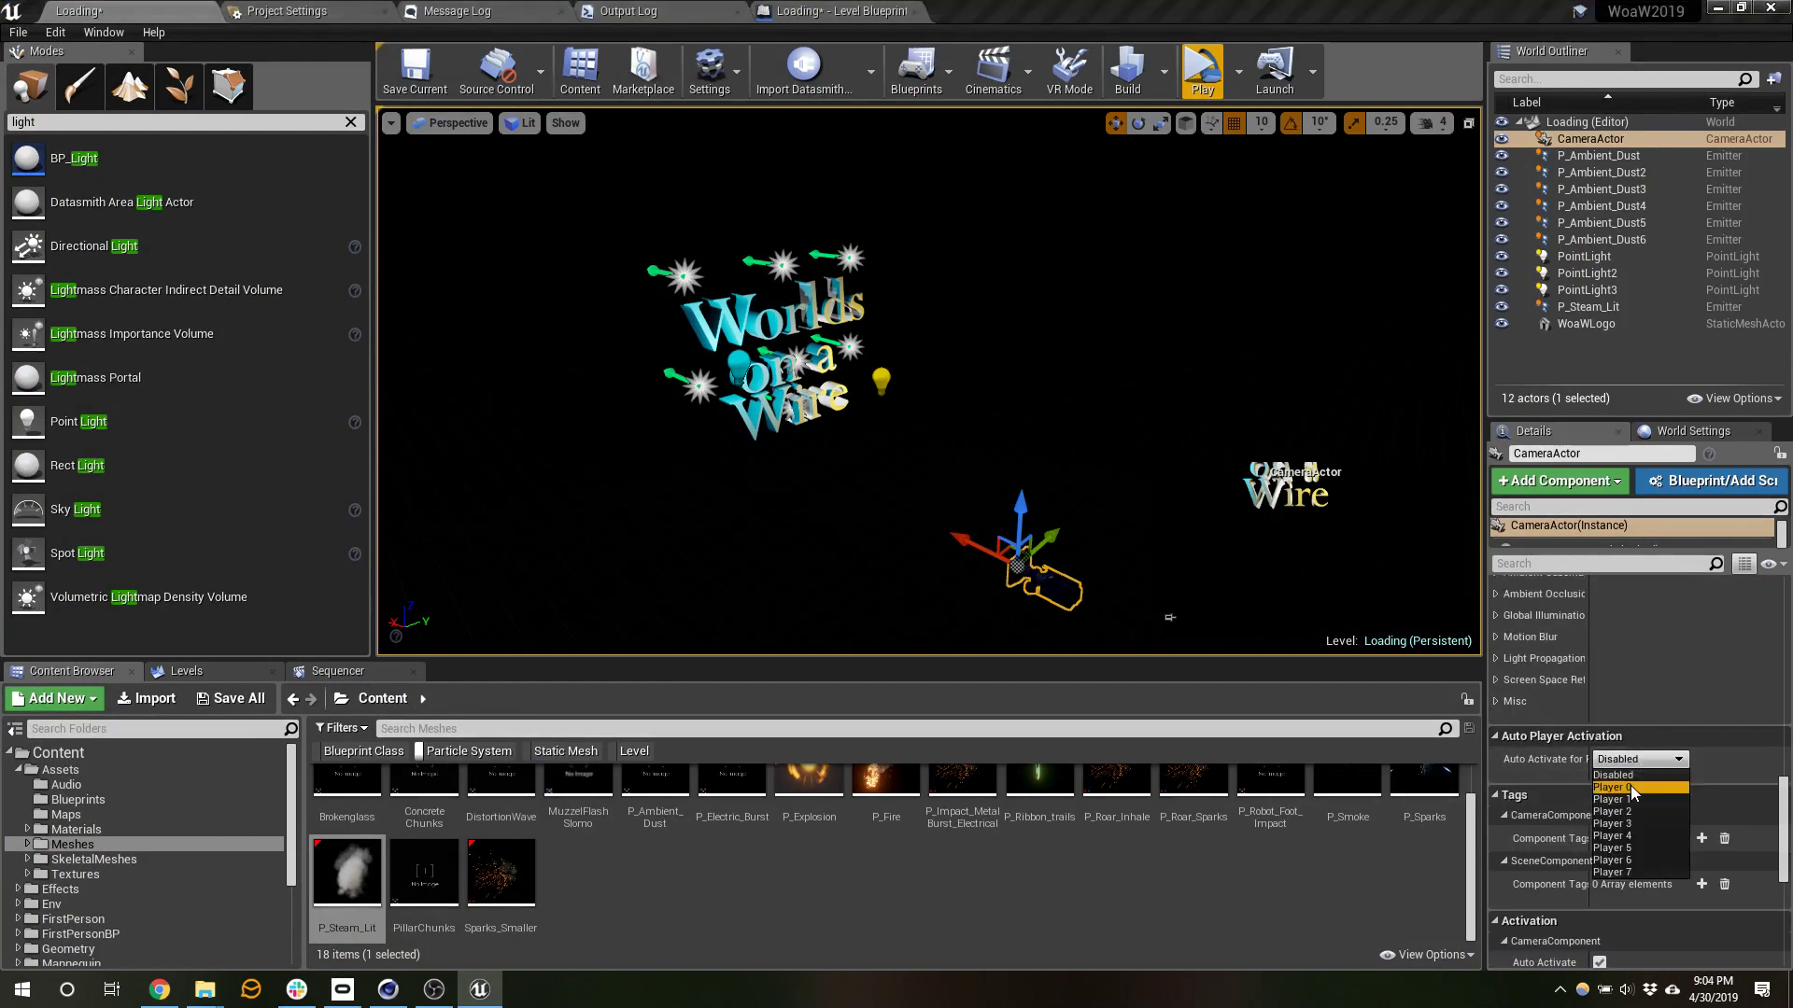
{"action": "left_click", "coordinate": [1634, 792]}
{"action": "left_click", "coordinate": [1202, 74]}
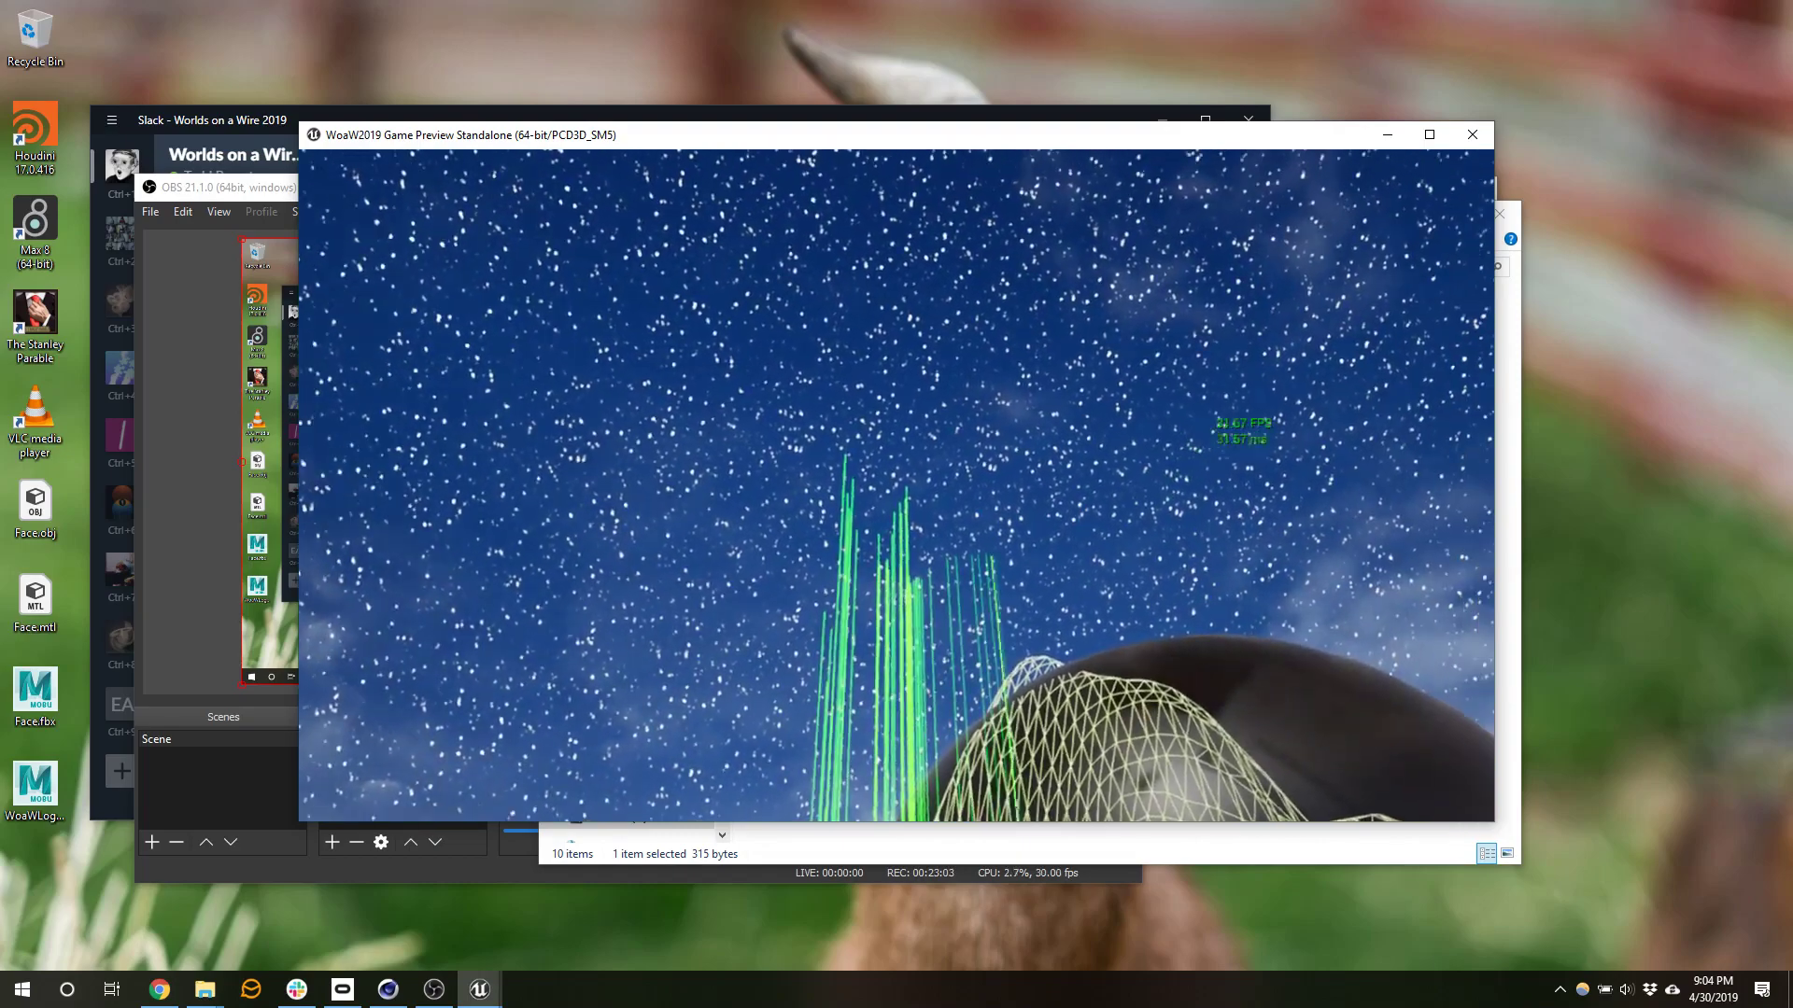
{"action": "key", "text": "Escape"}
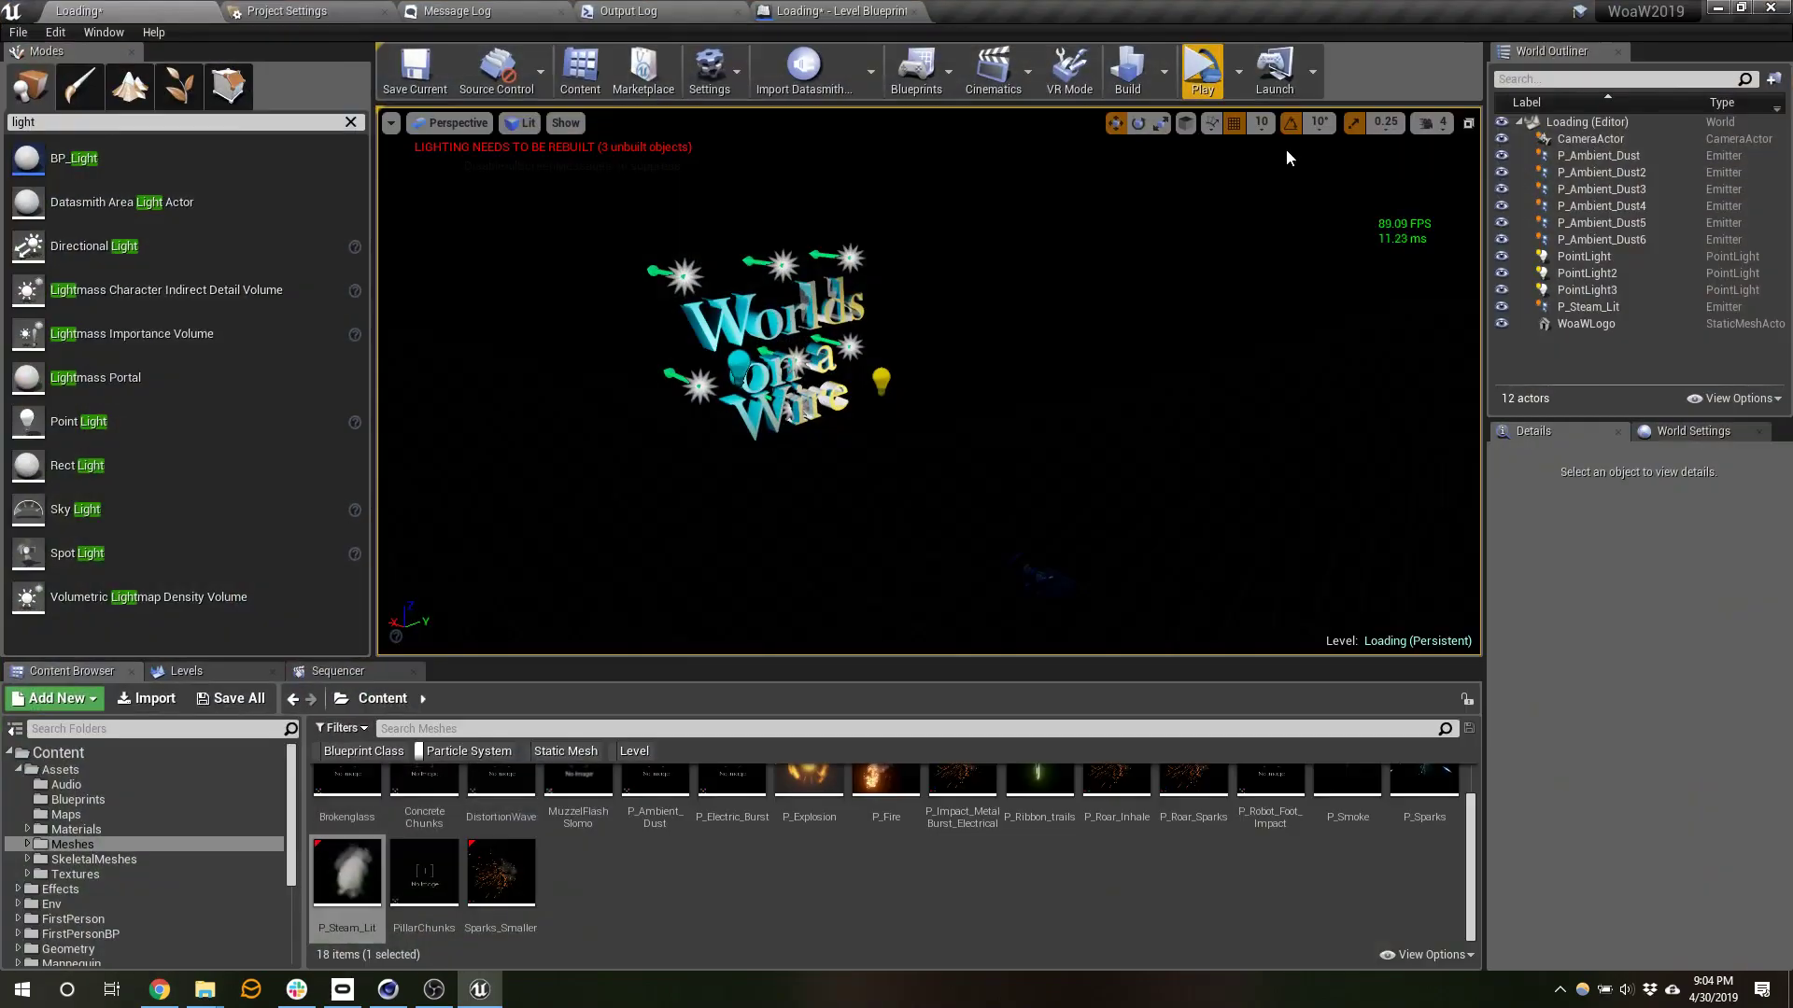
- Open the Loading level blueprint and review its tracking origin, orientation reset and Open Level node chains
{"action": "left_click", "coordinate": [915, 84]}
{"action": "left_click", "coordinate": [1005, 227]}
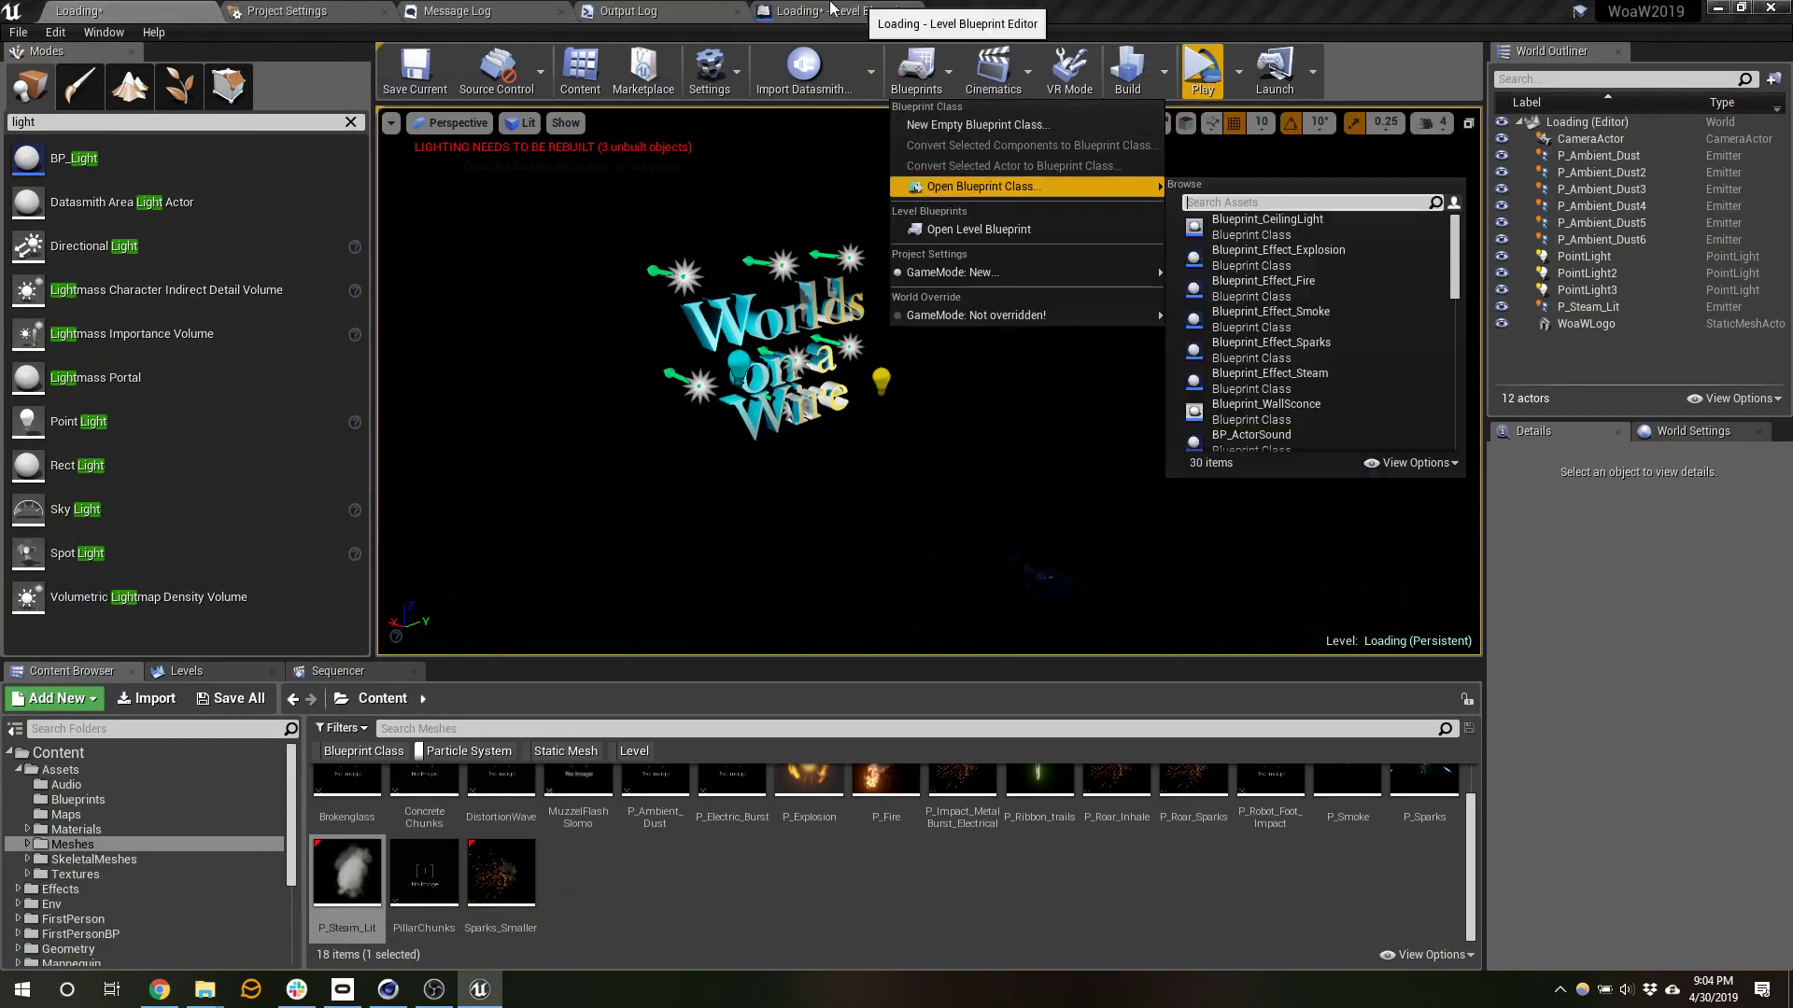
{"action": "left_click_drag", "start_coordinate": [1226, 243], "coordinate": [685, 749]}
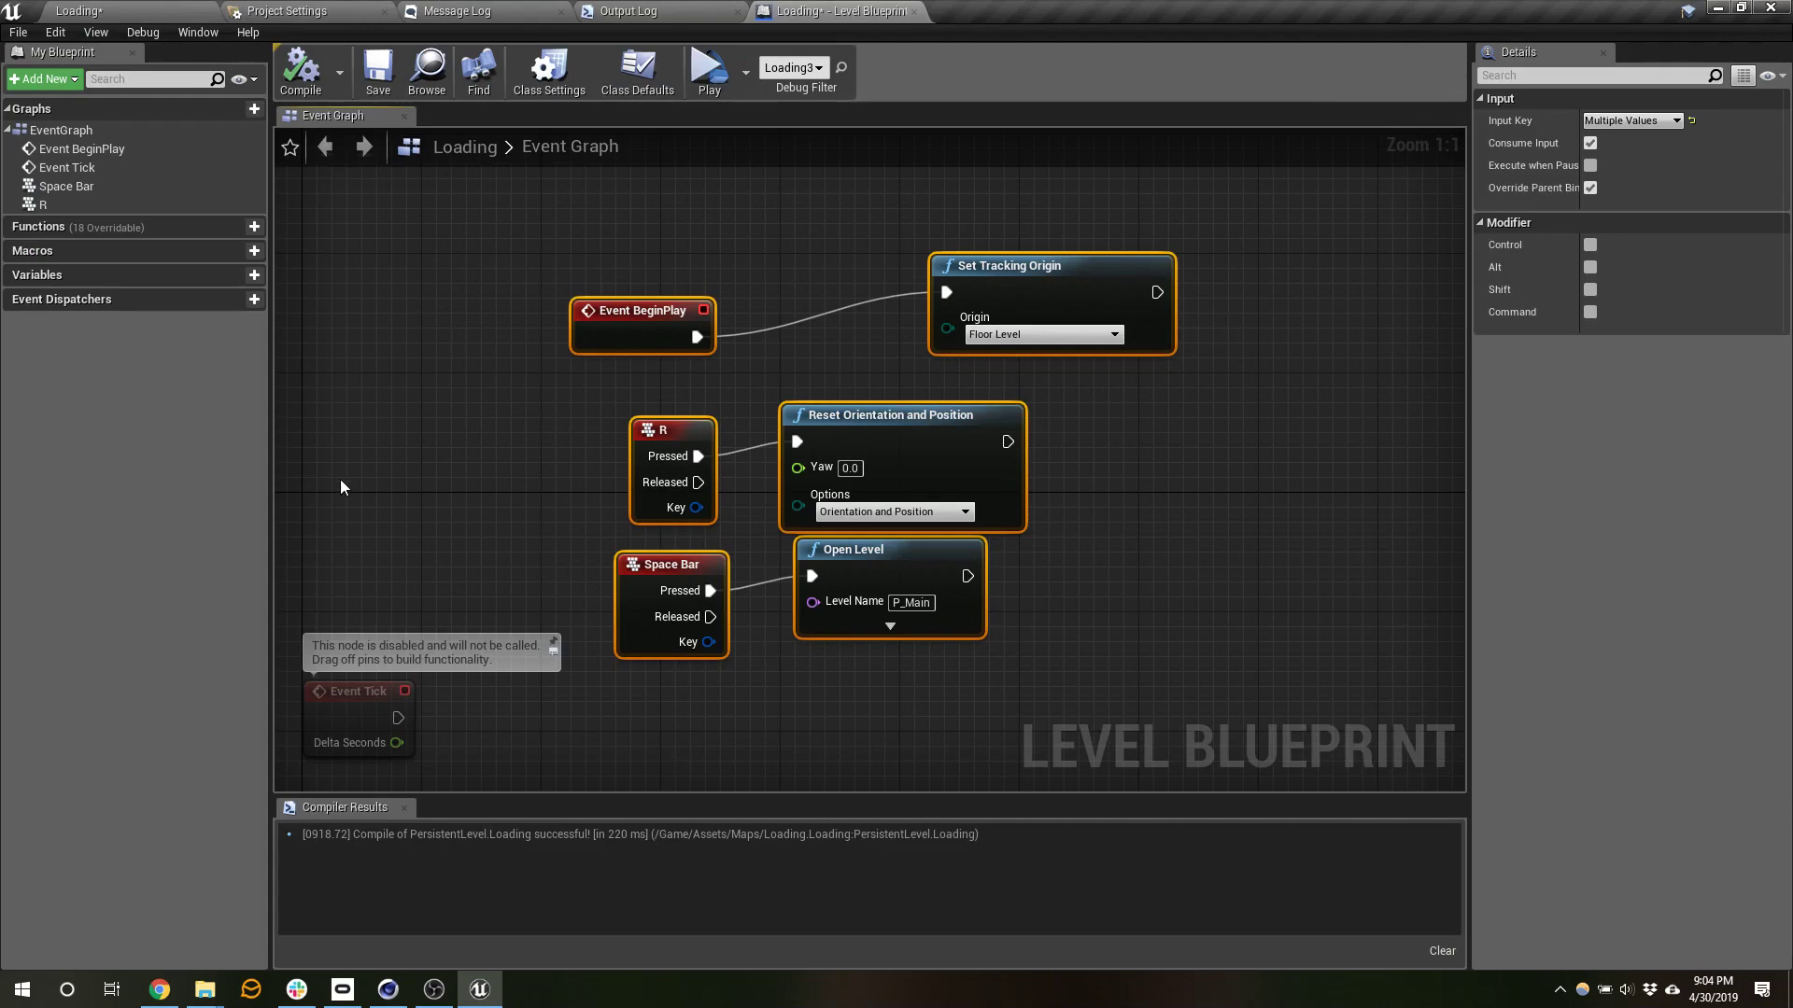
- Return to the Loading level and save all modified content, including the Loading map and the WoaWLogo mesh
{"action": "left_click", "coordinate": [83, 10]}
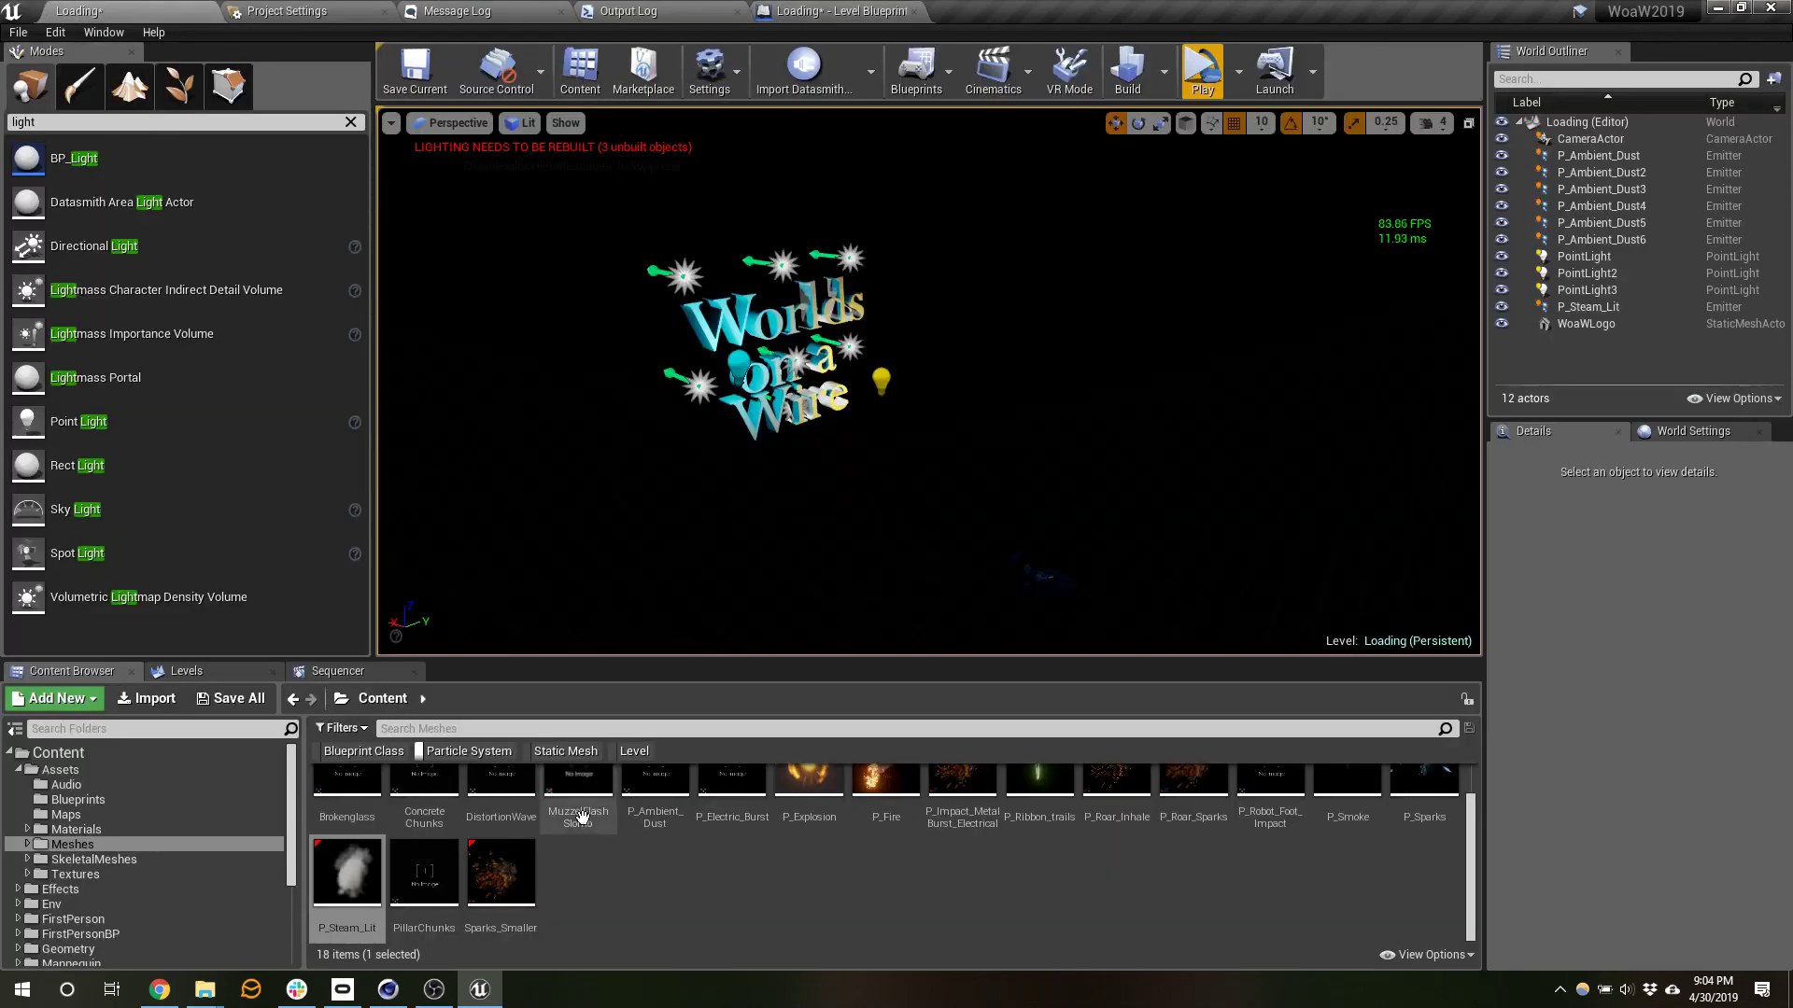
{"action": "left_click", "coordinate": [254, 698]}
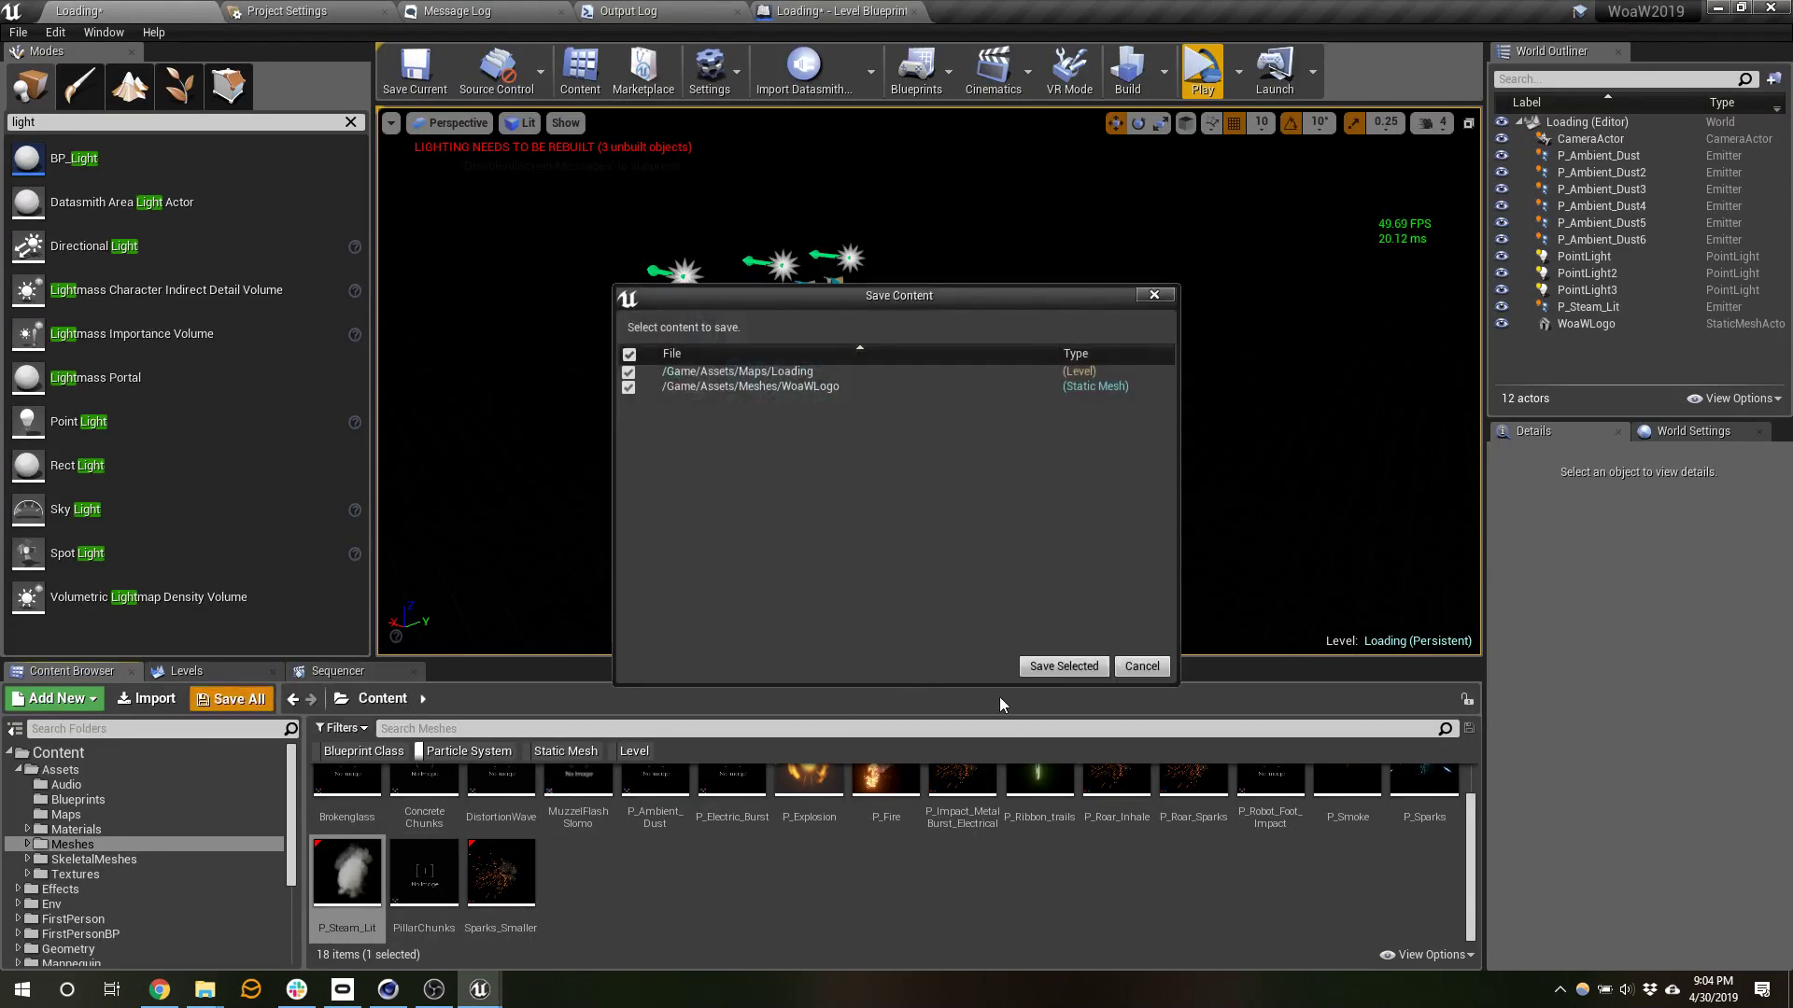
{"action": "left_click", "coordinate": [1062, 667]}
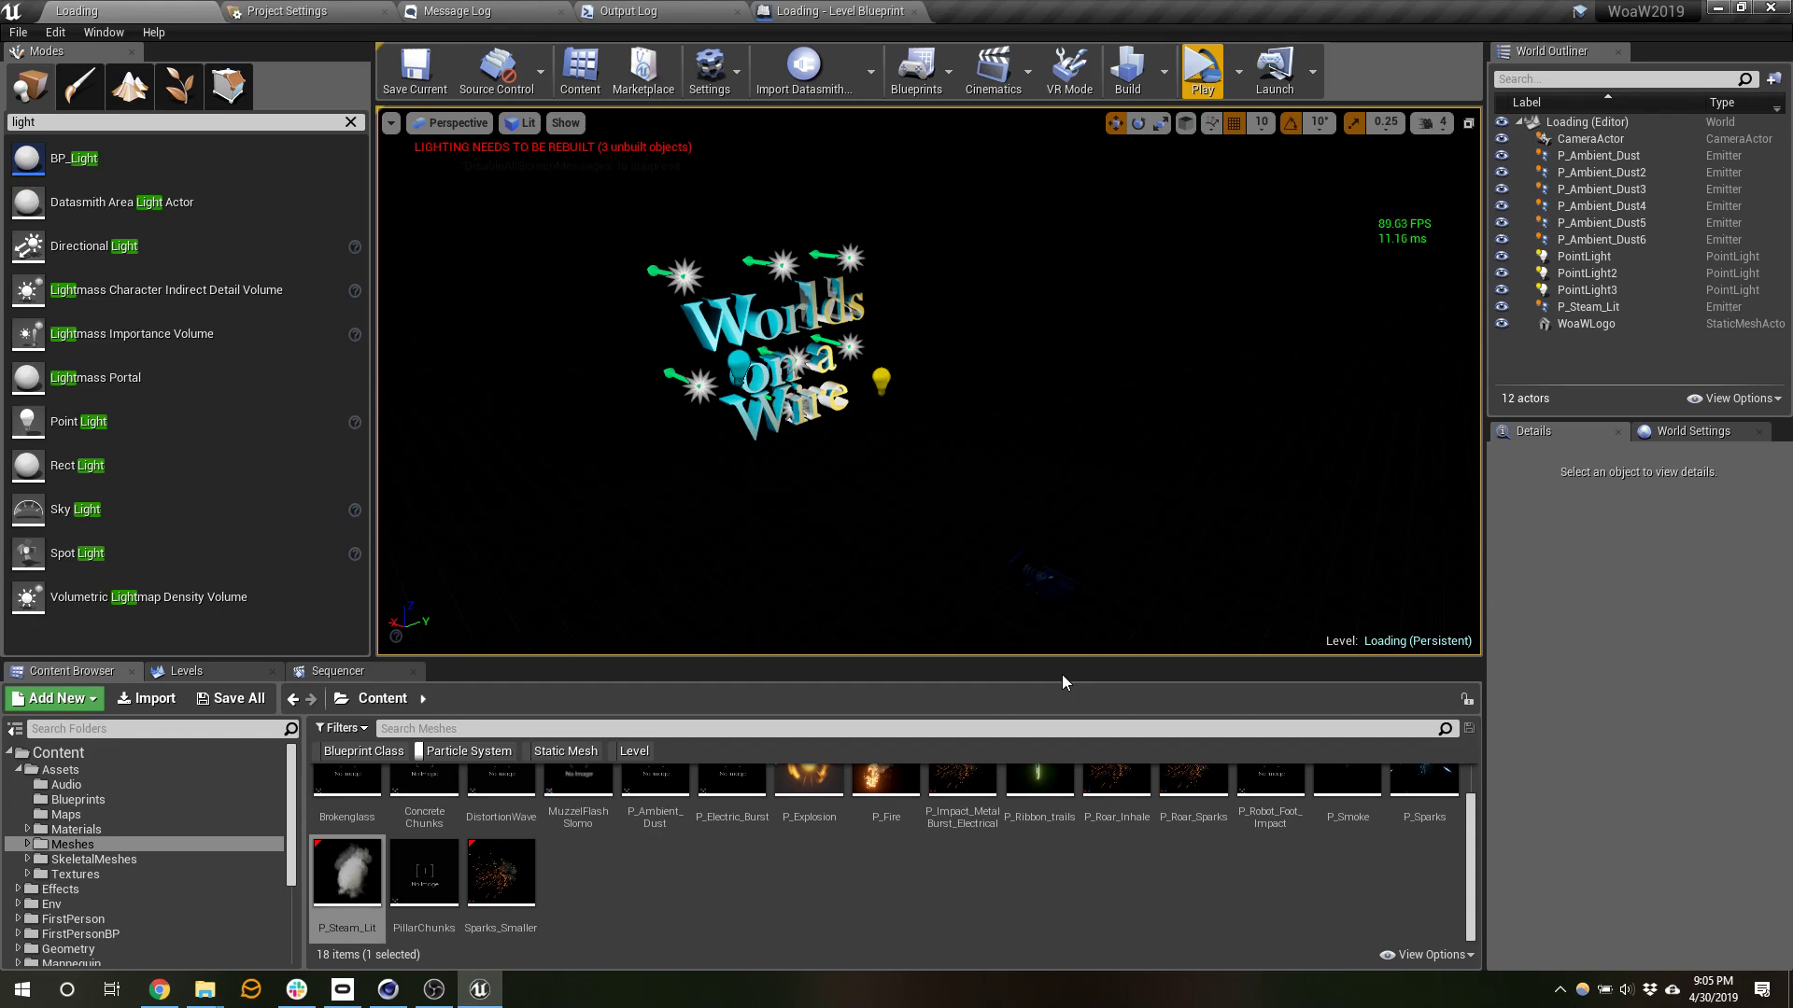
- Switch to Cinema 4D, add a new MoText object and set its text to "hey i am some text"
{"action": "key", "text": "alt+Tab"}
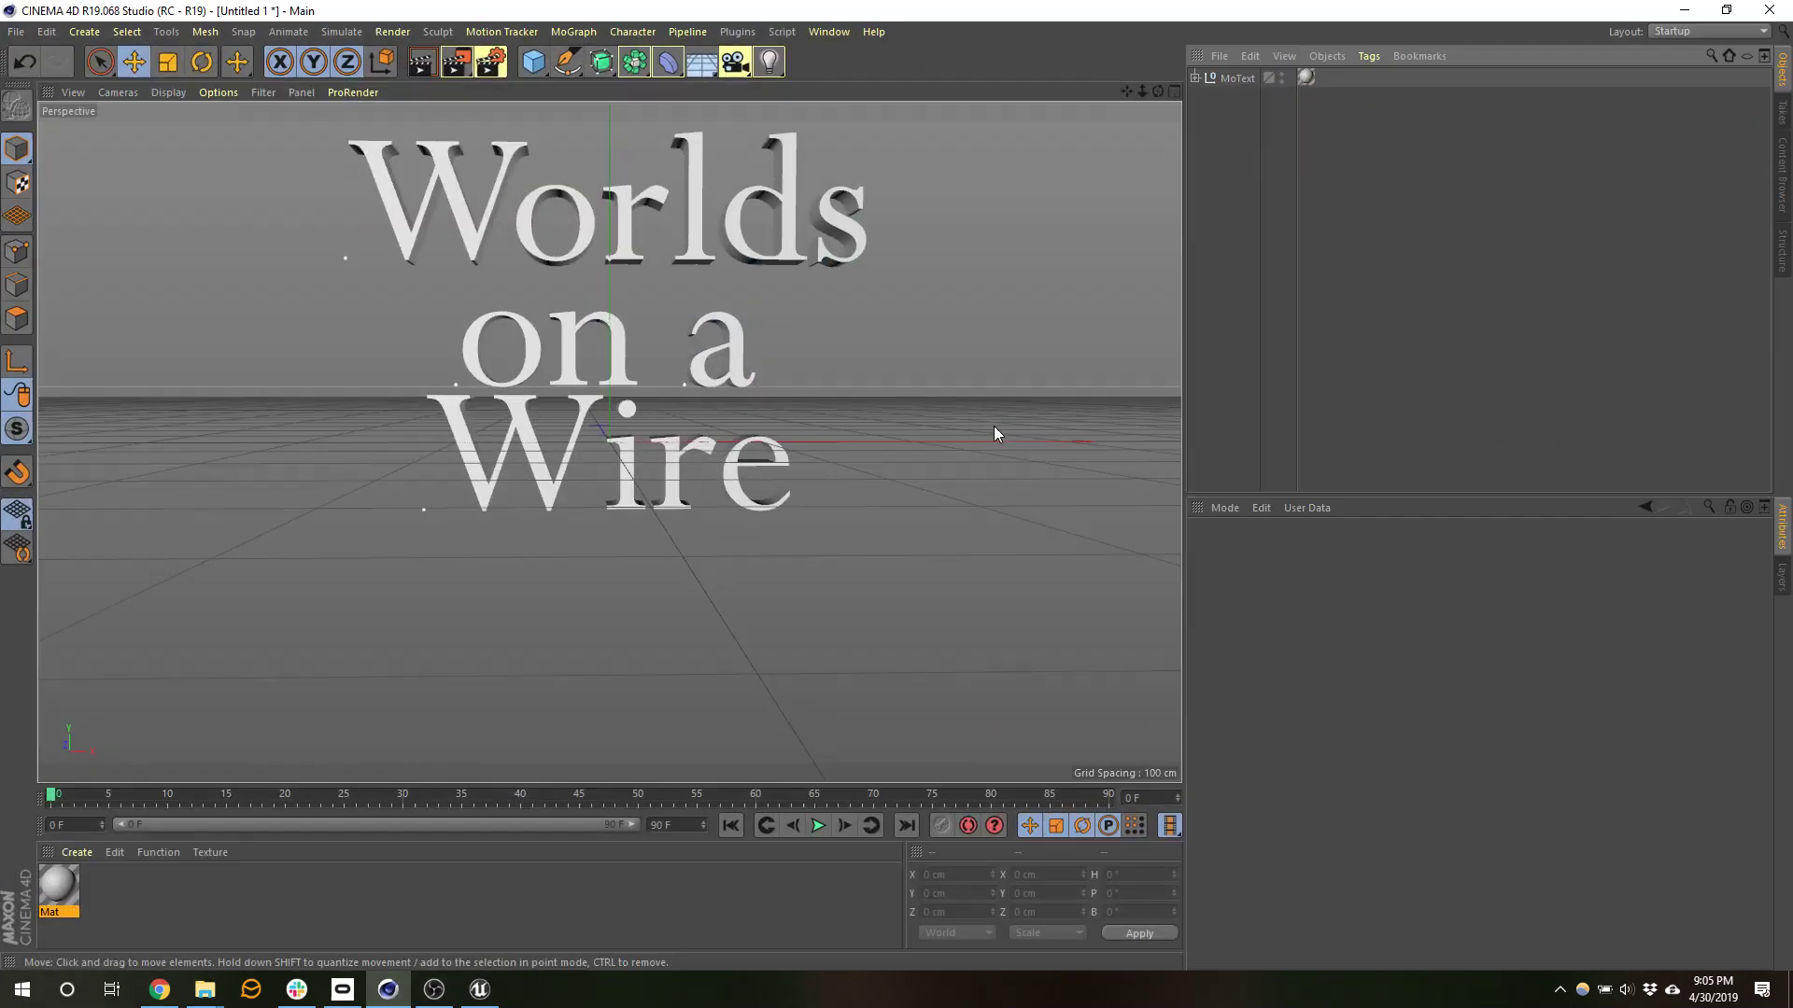
{"action": "left_click", "coordinate": [577, 32]}
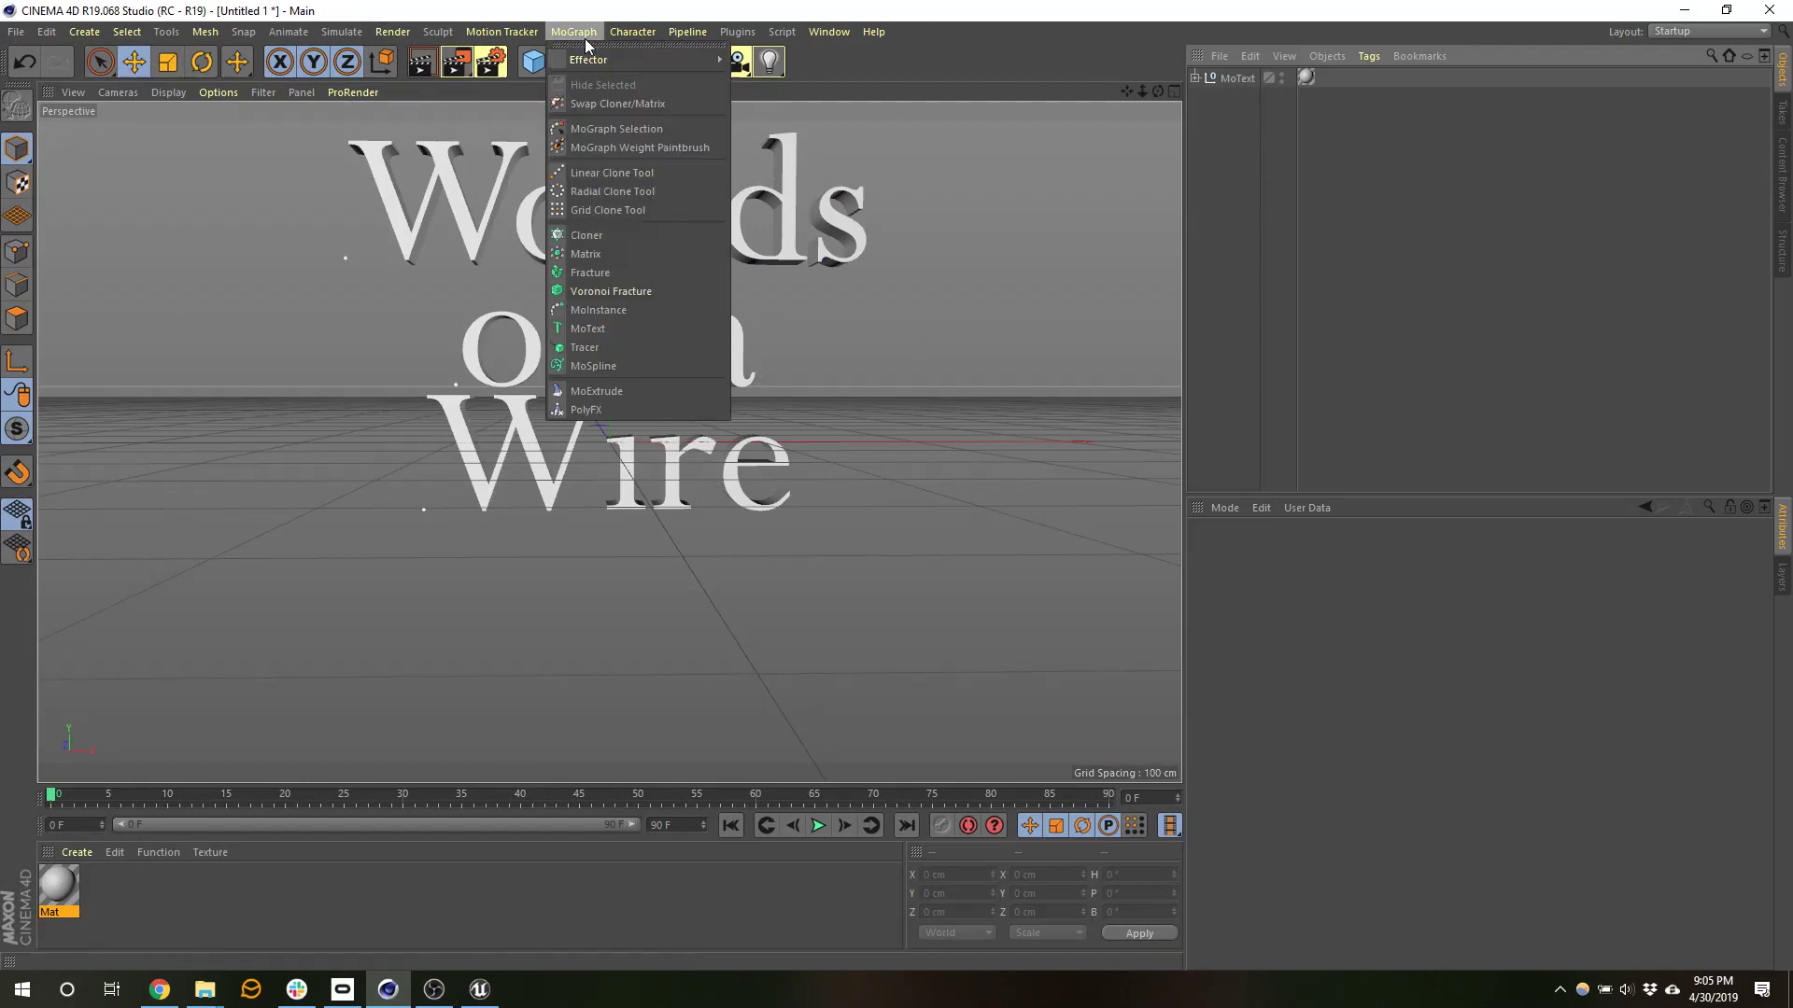
{"action": "left_click", "coordinate": [602, 327]}
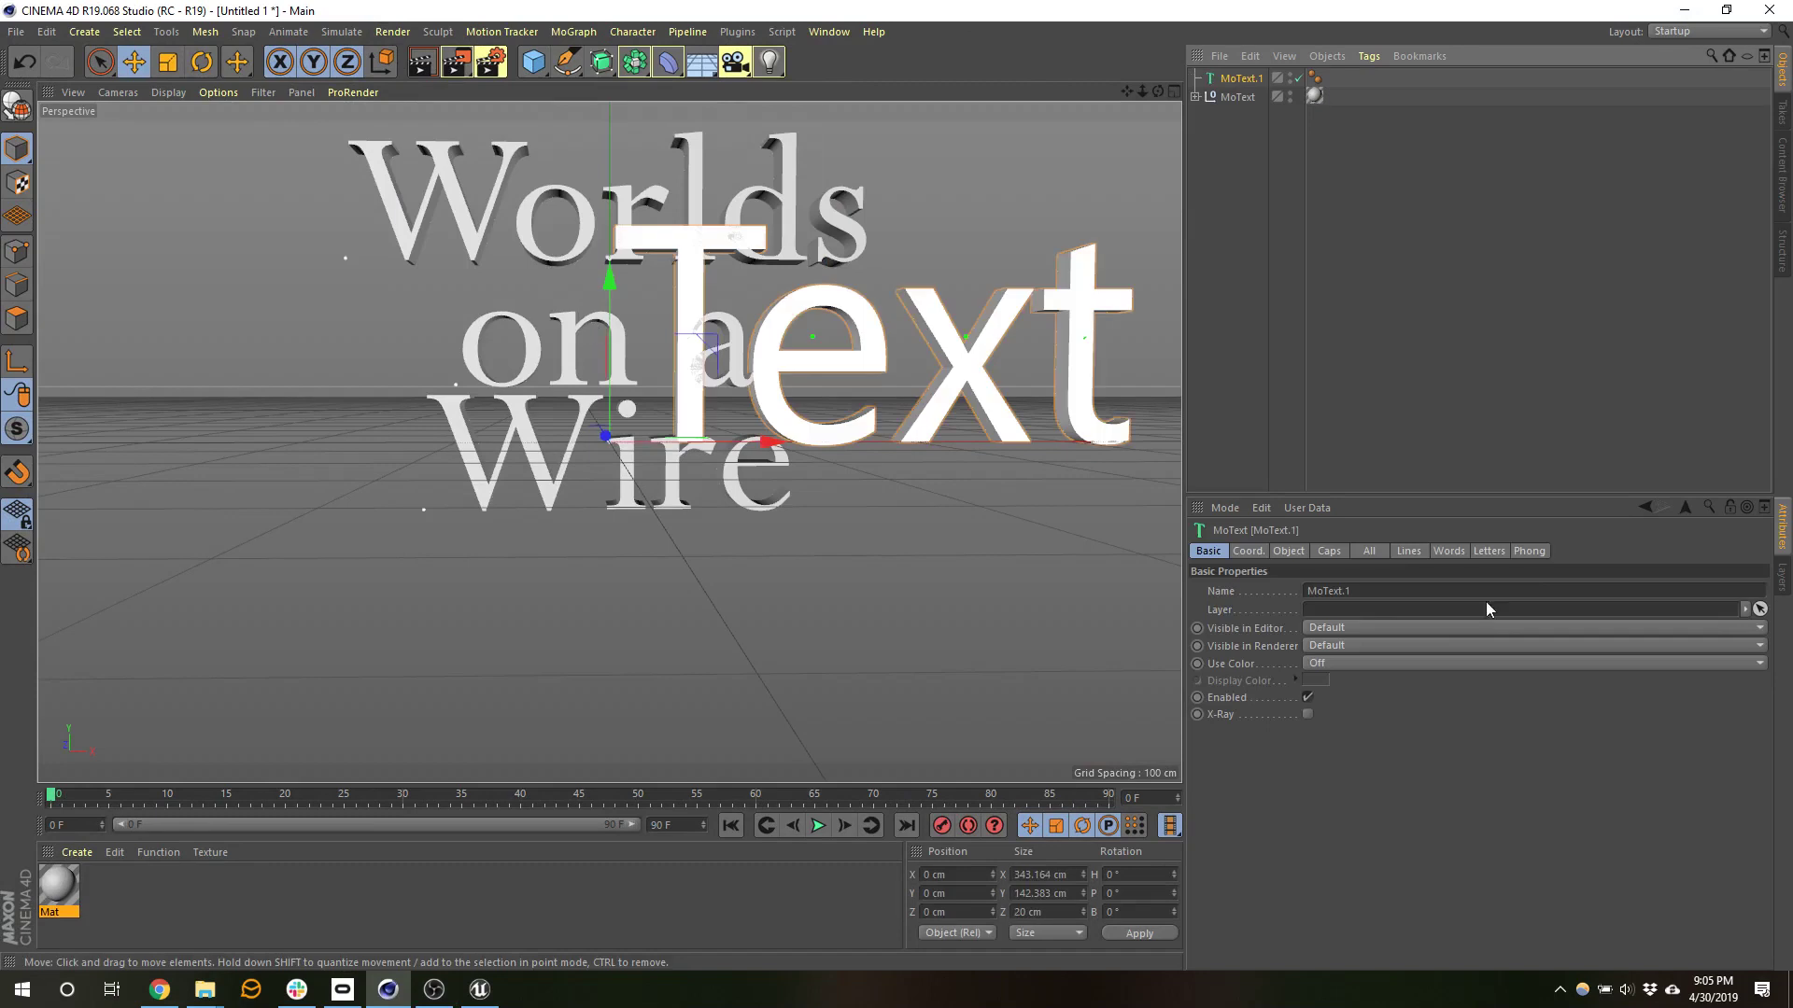
{"action": "left_click", "coordinate": [1248, 551]}
{"action": "left_click", "coordinate": [1291, 551]}
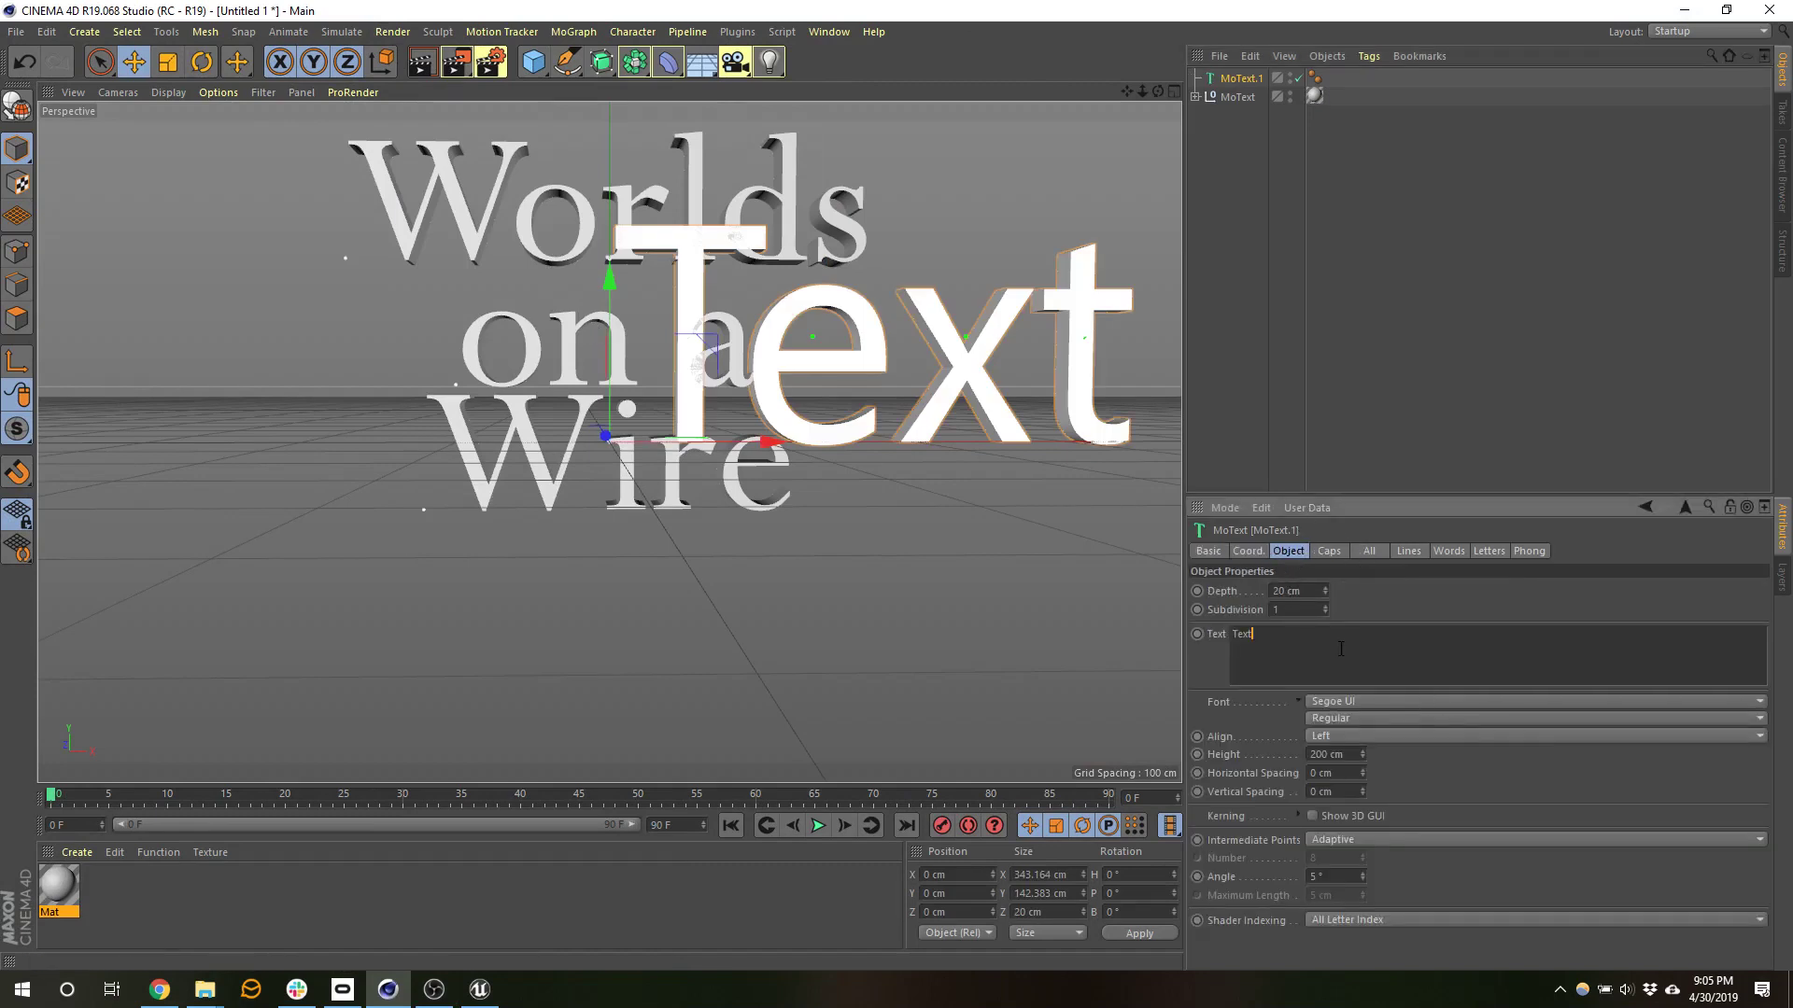
{"action": "key", "text": "ctrl+a"}
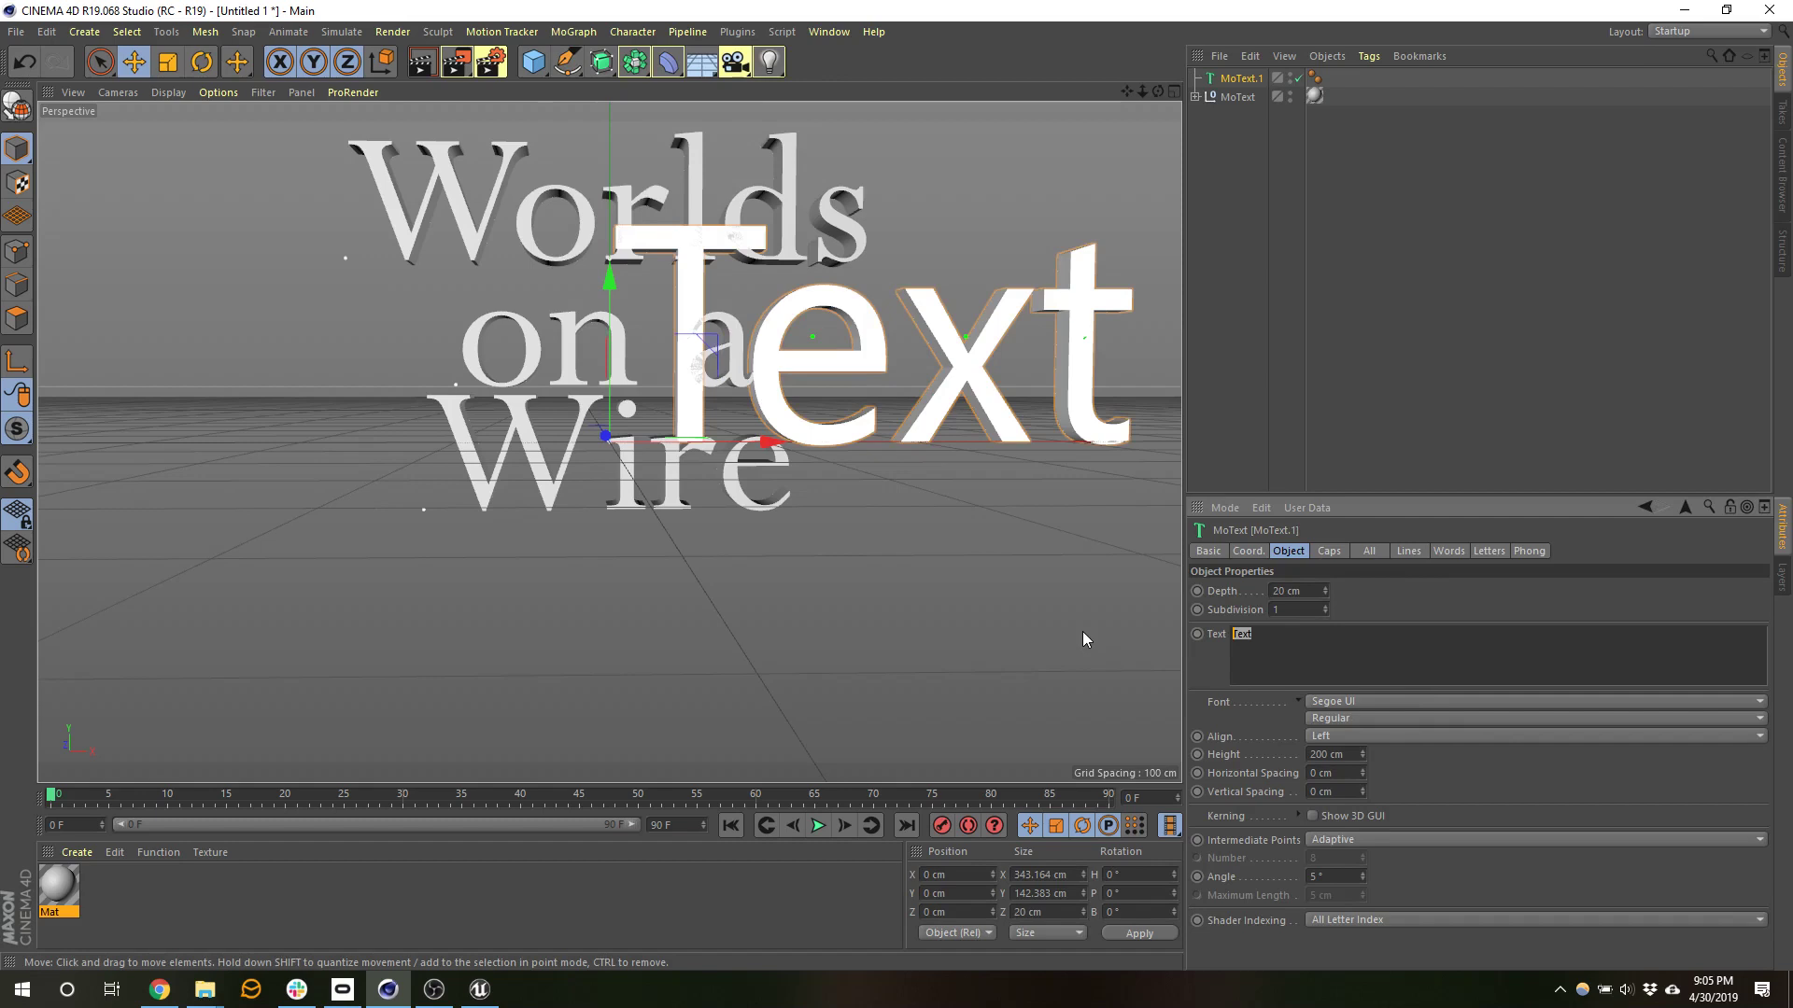
{"action": "type", "text": "hey i am some tex"}
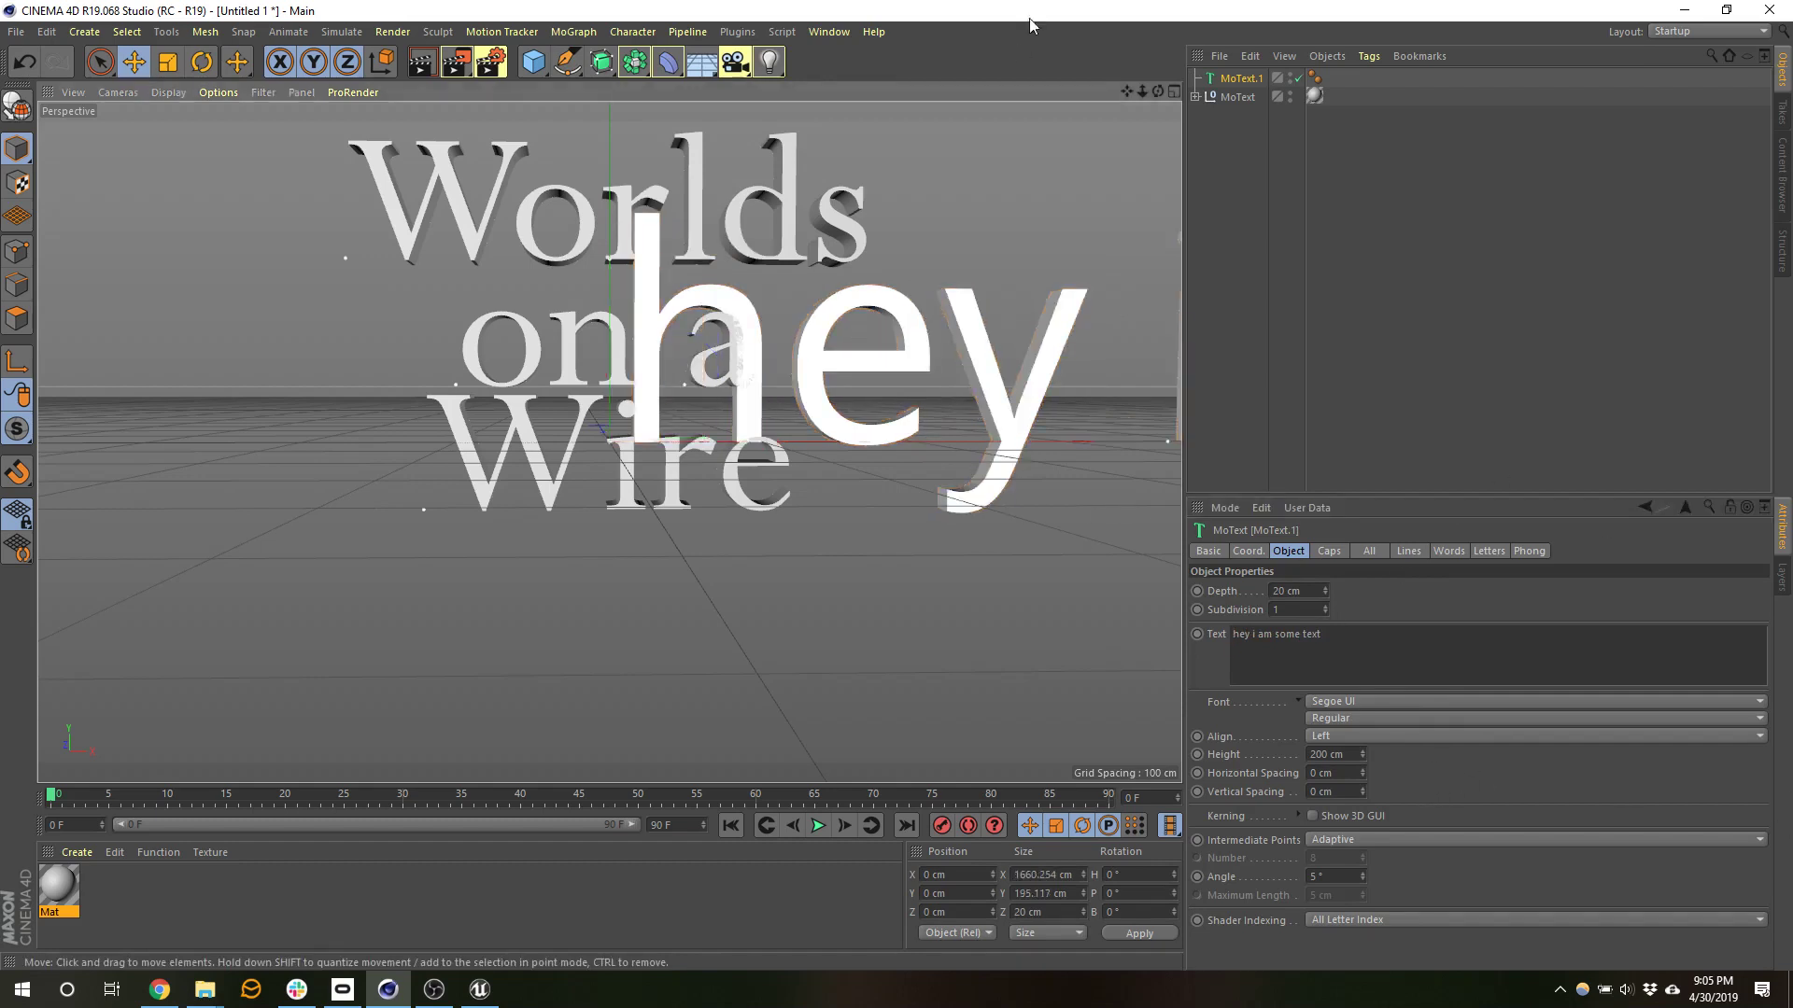
- Split the new MoText's wording into two lines, "hey i am" and "some text"
{"action": "left_click", "coordinate": [1128, 102]}
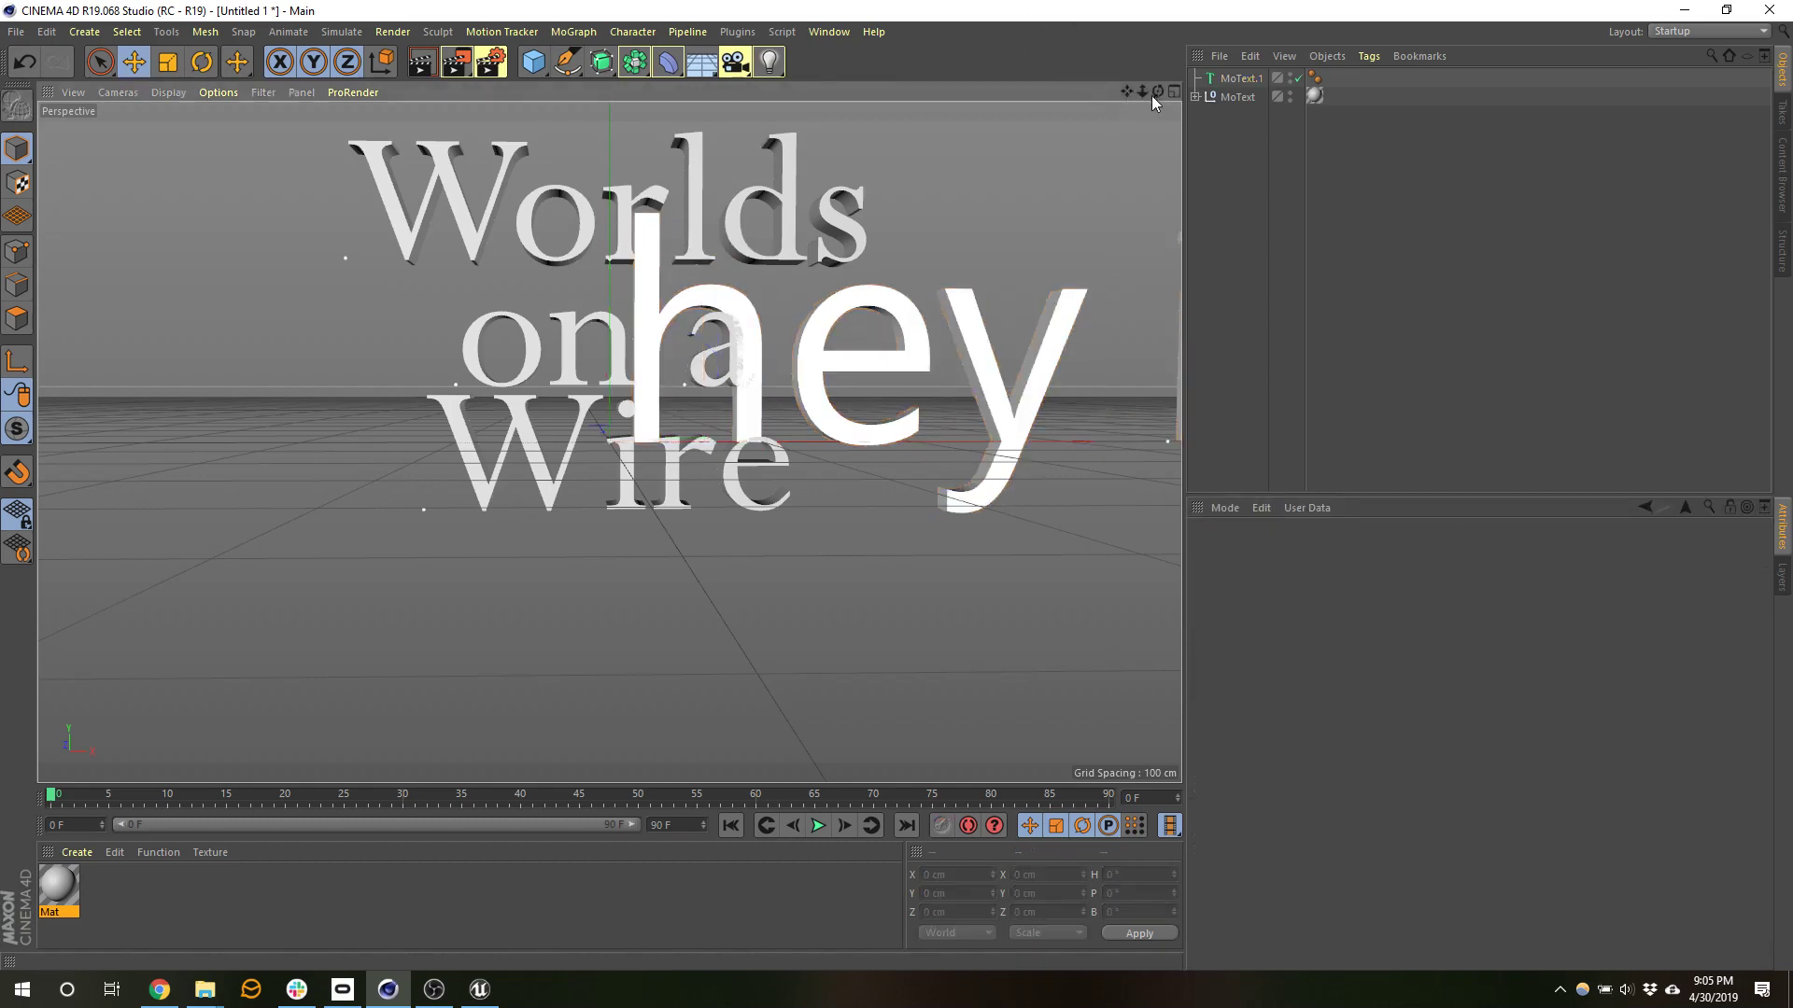
{"action": "left_click_drag", "start_coordinate": [1156, 92], "coordinate": [1093, 91]}
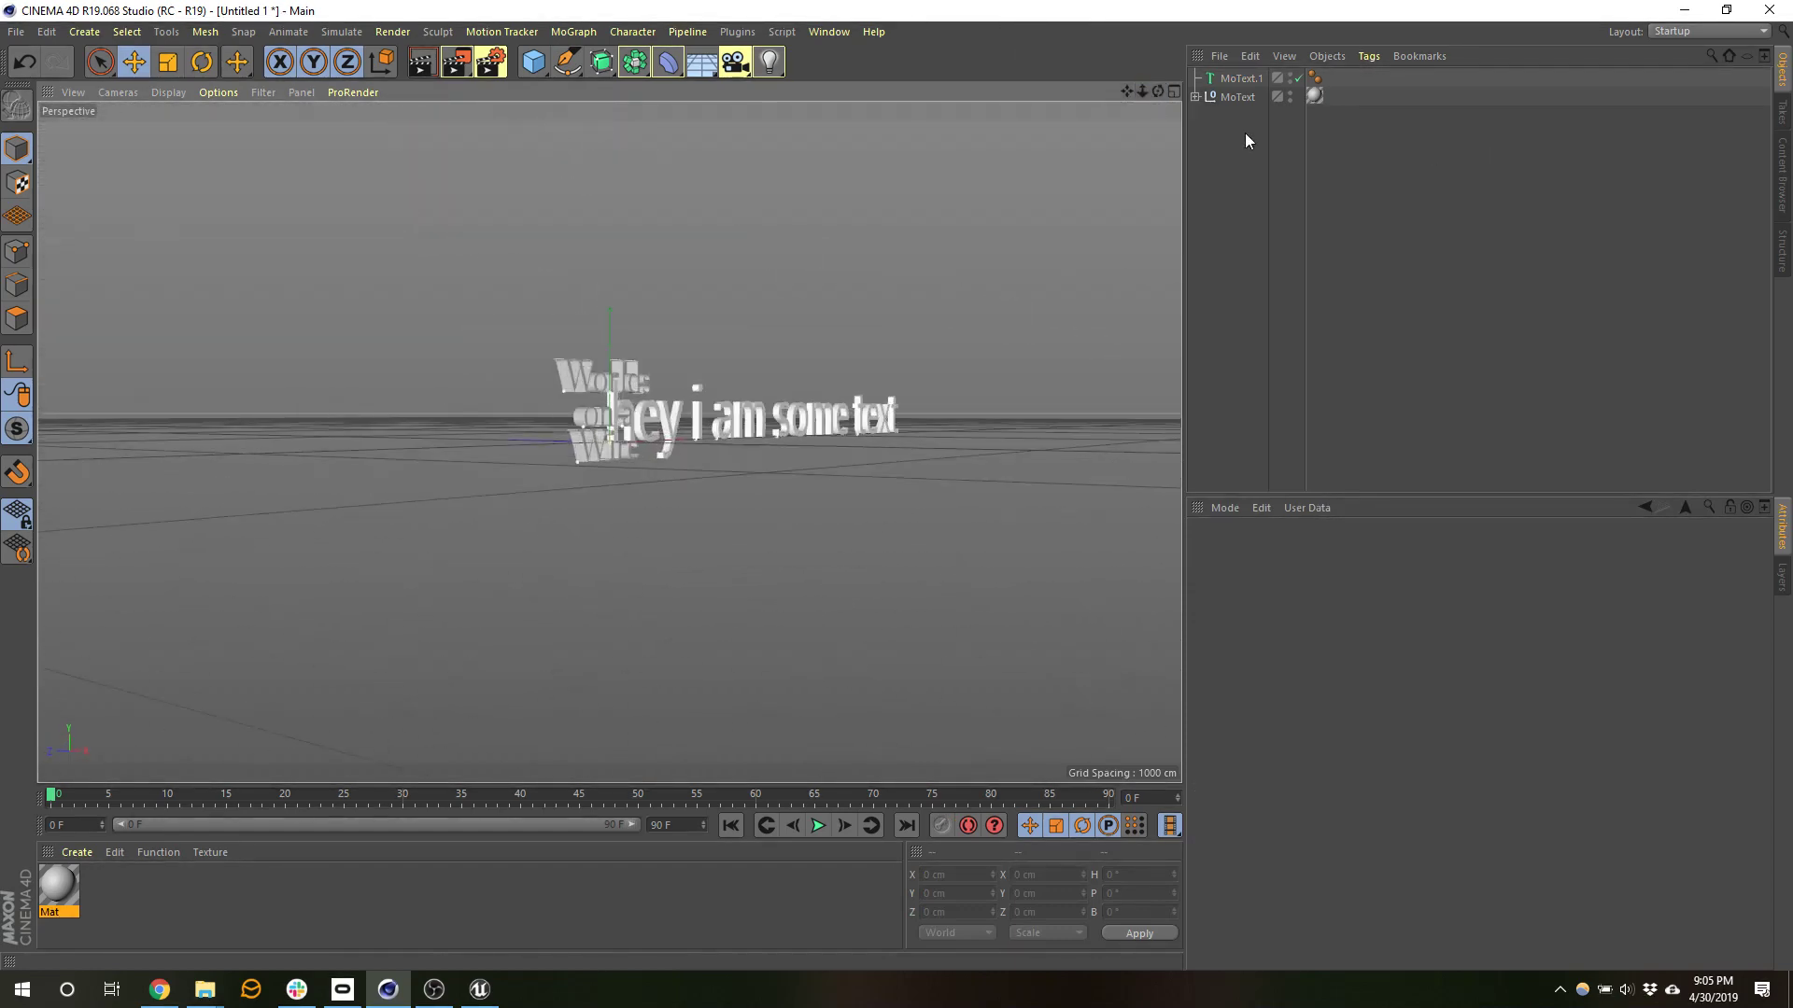
{"action": "left_click", "coordinate": [1241, 78]}
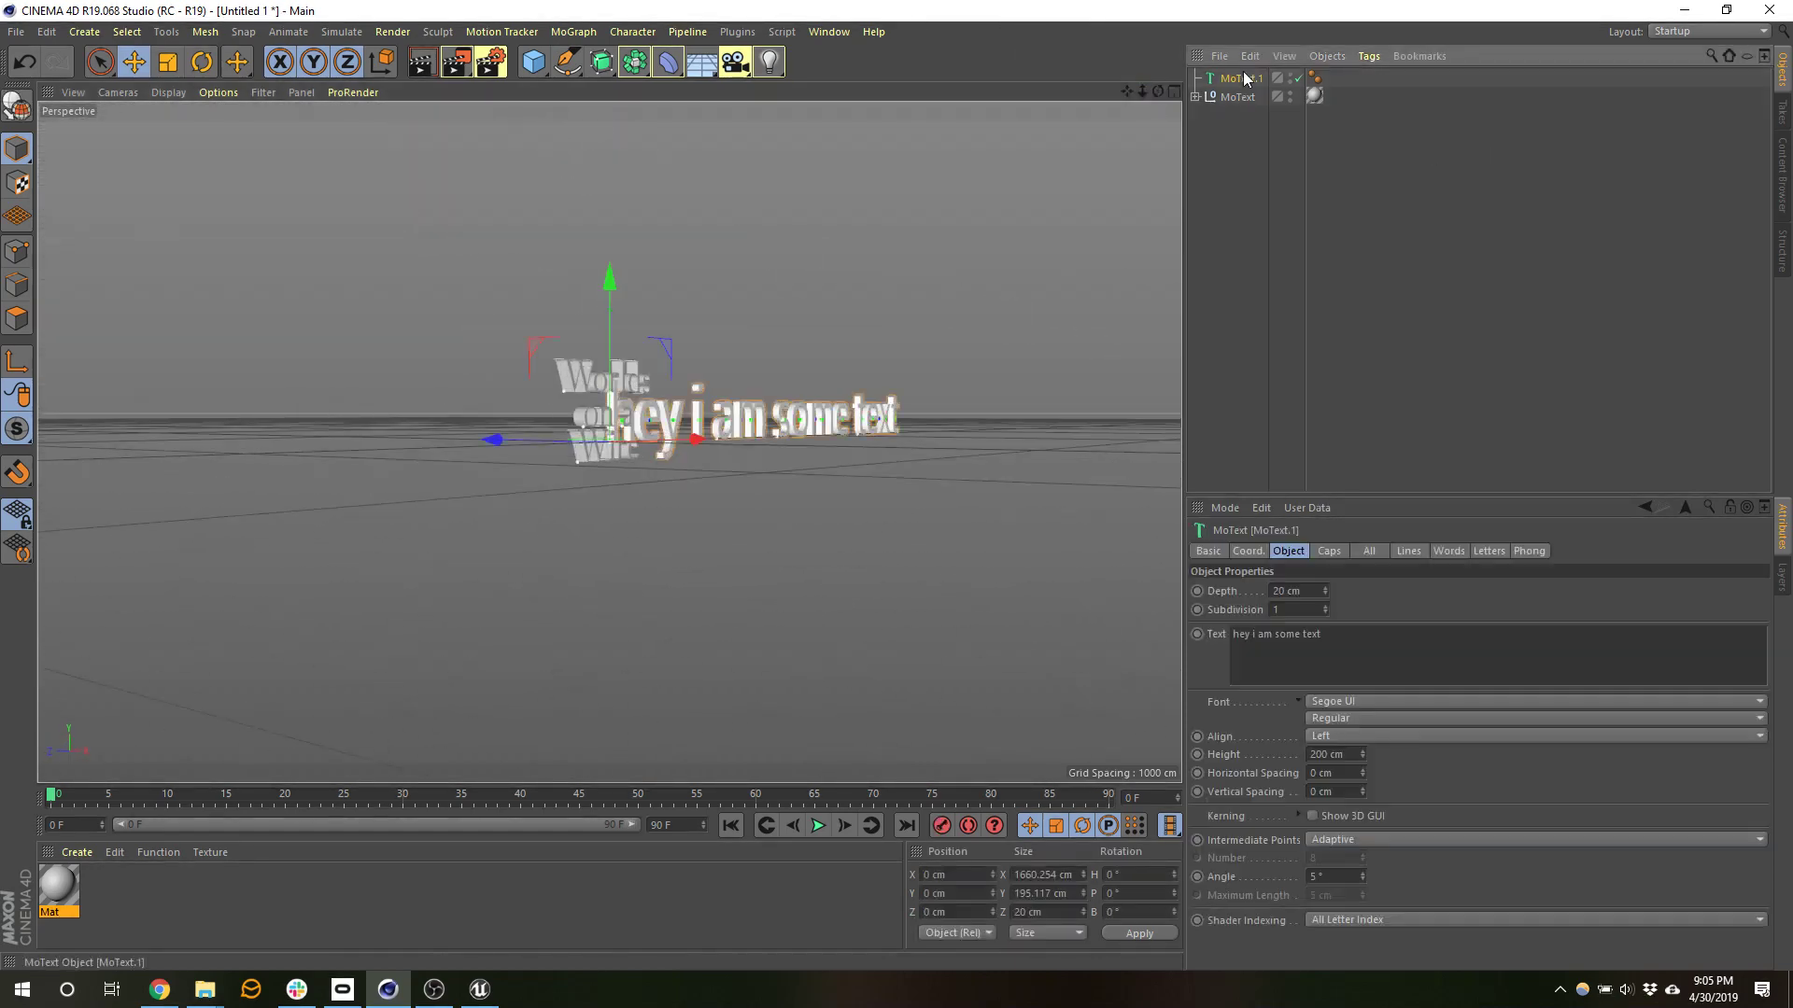
{"action": "left_click", "coordinate": [1275, 634]}
{"action": "key", "text": "Return"}
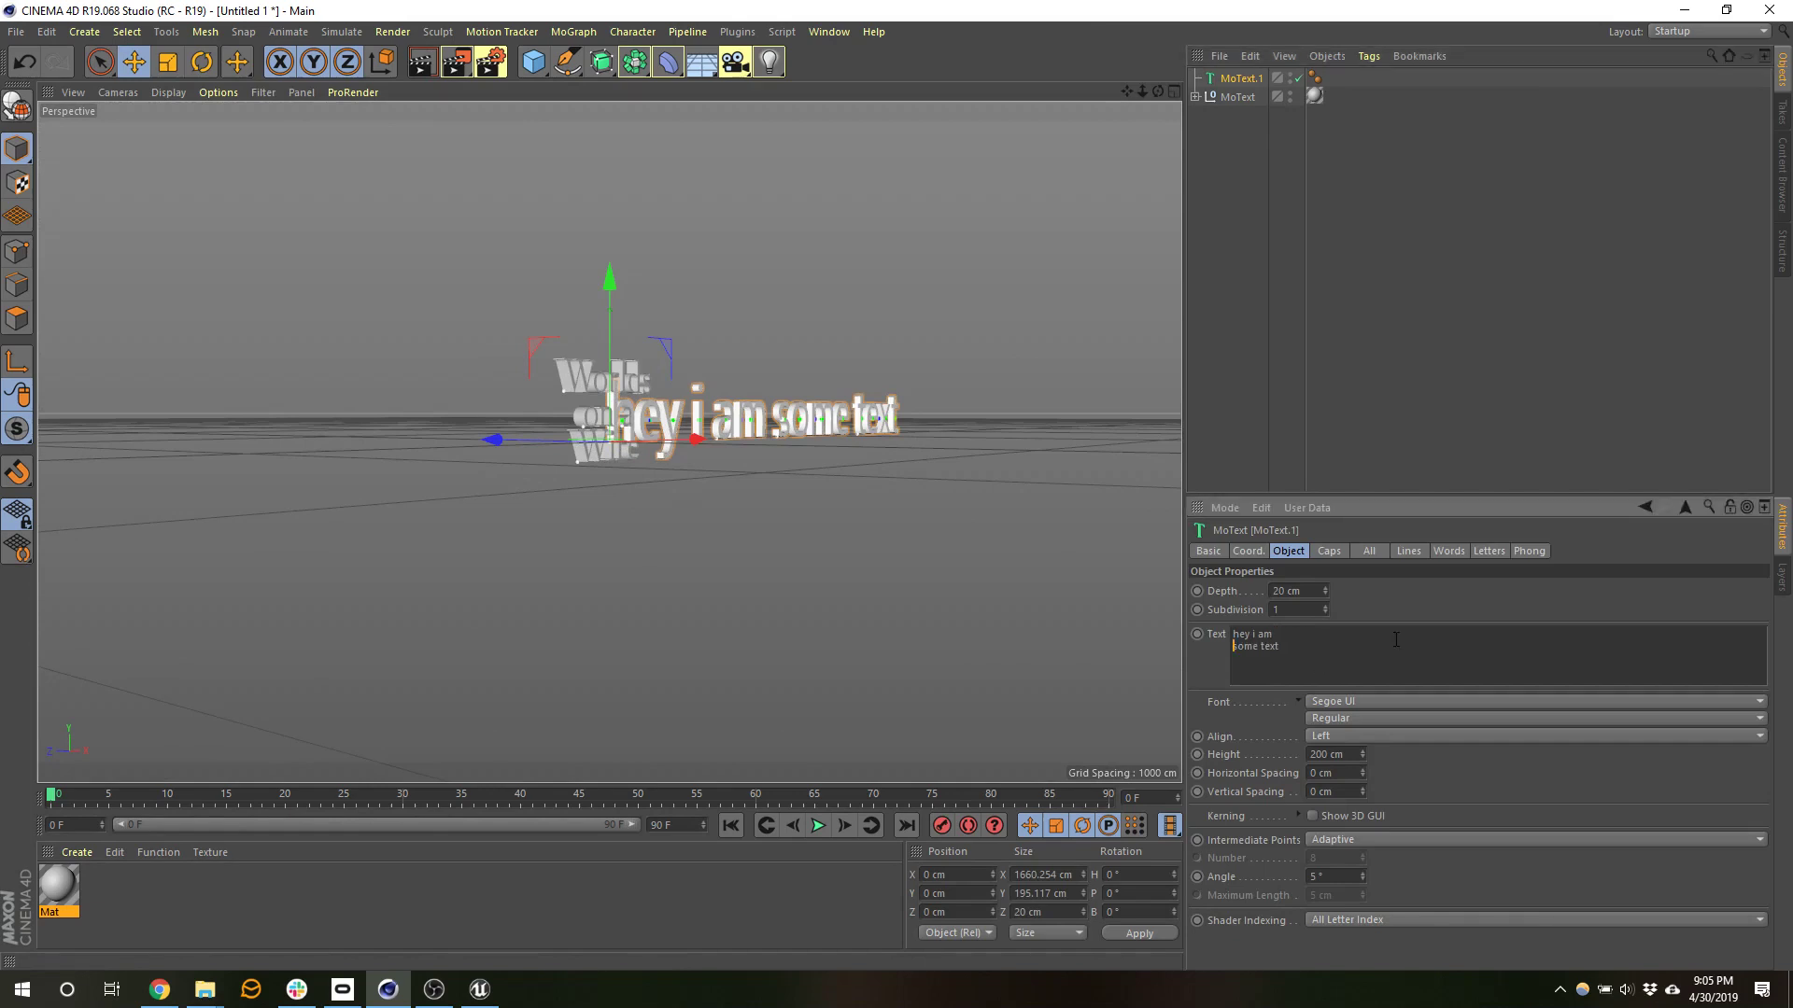
{"action": "left_click", "coordinate": [1646, 772]}
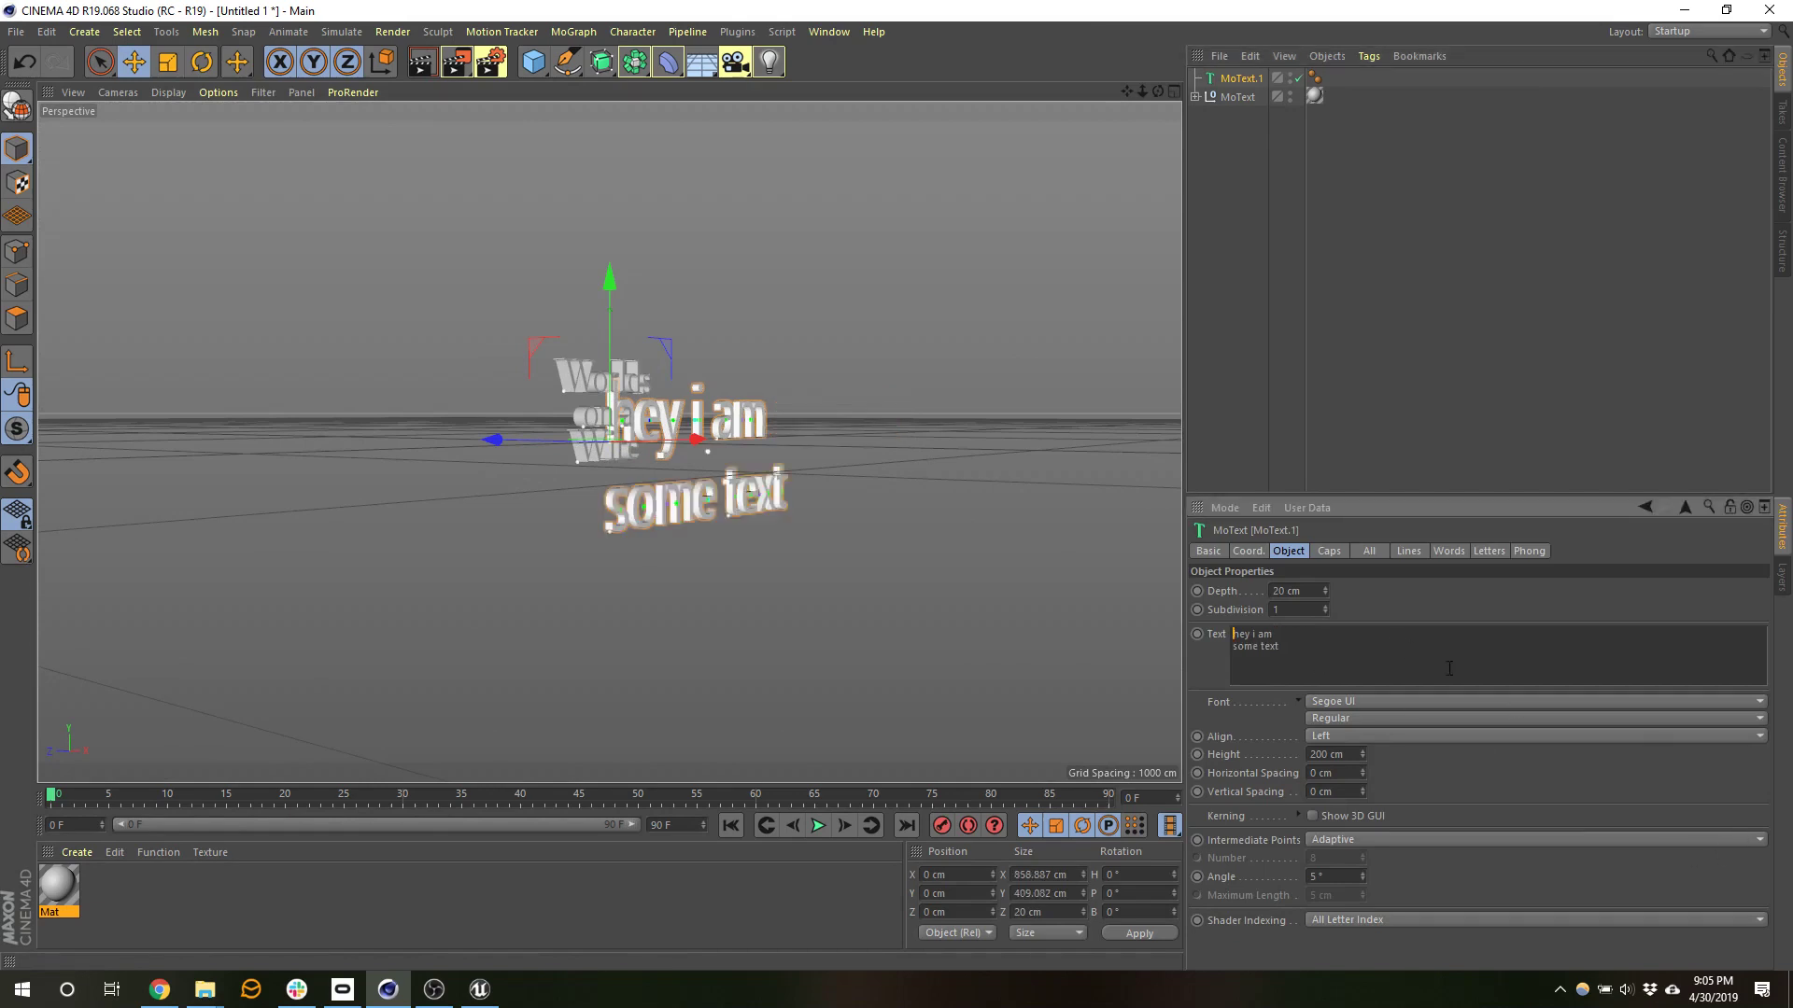
- Set the two-line MoText's alignment to Middle
{"action": "key", "text": "ctrl+a"}
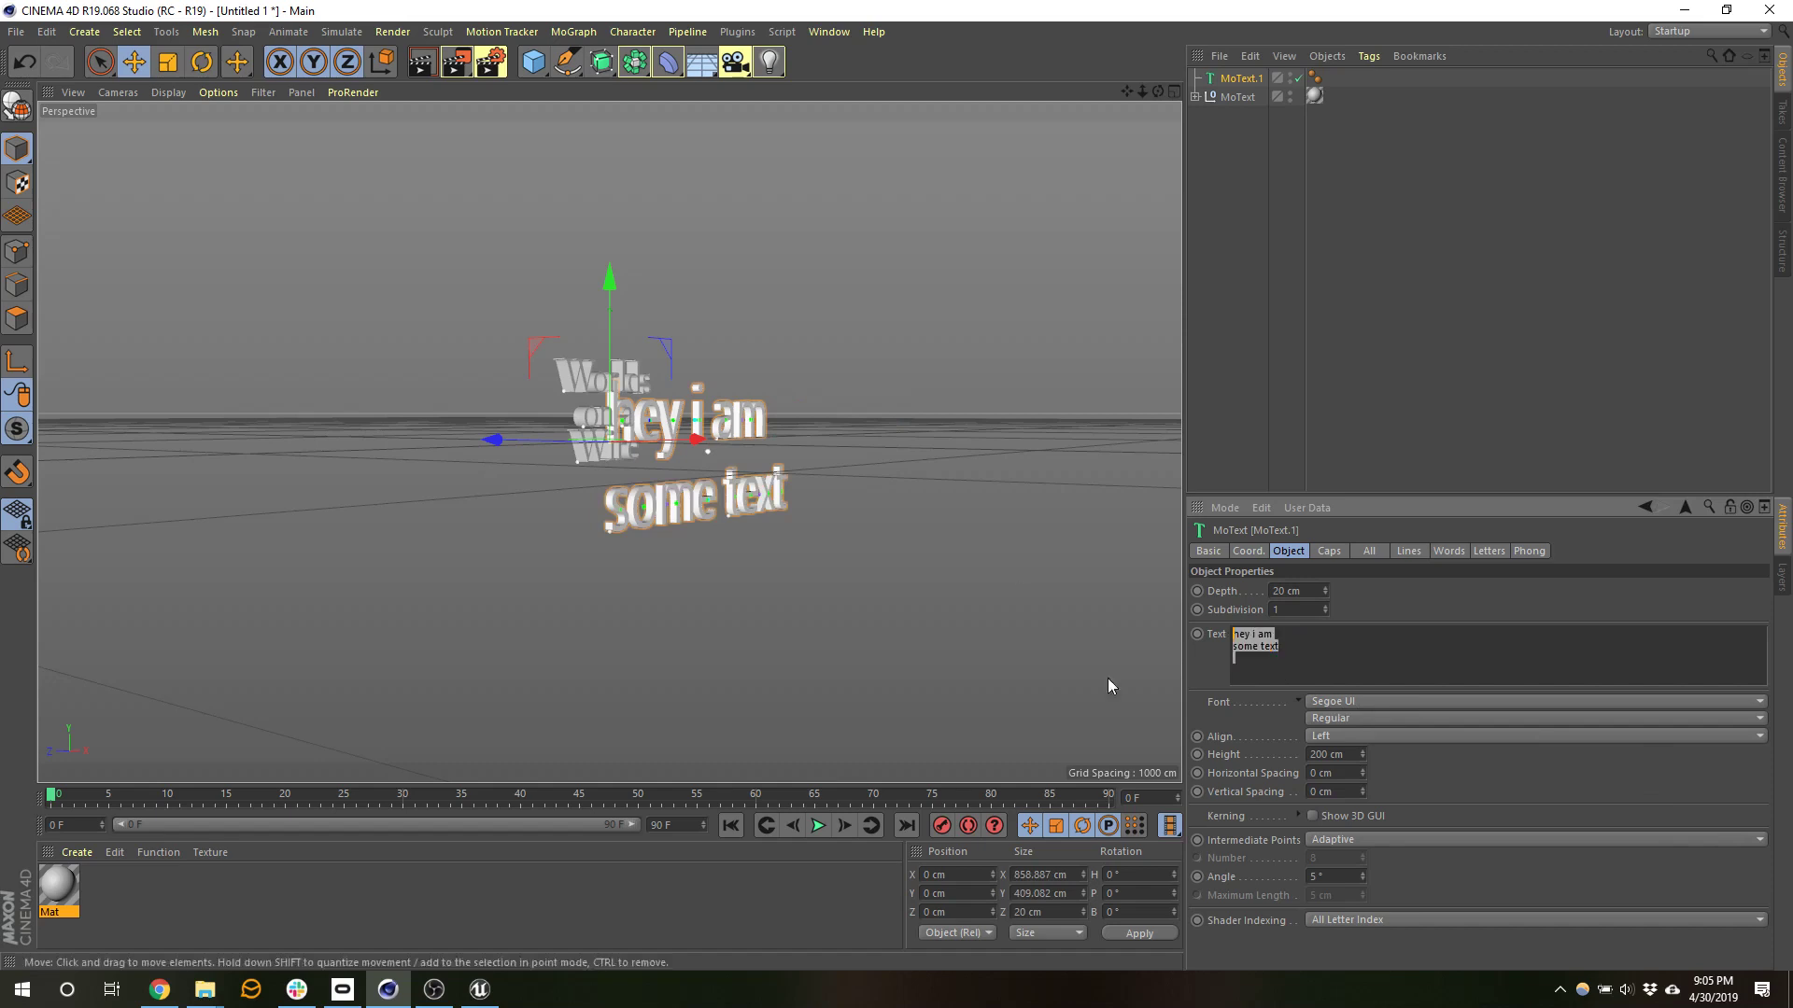
{"action": "left_click", "coordinate": [1341, 737]}
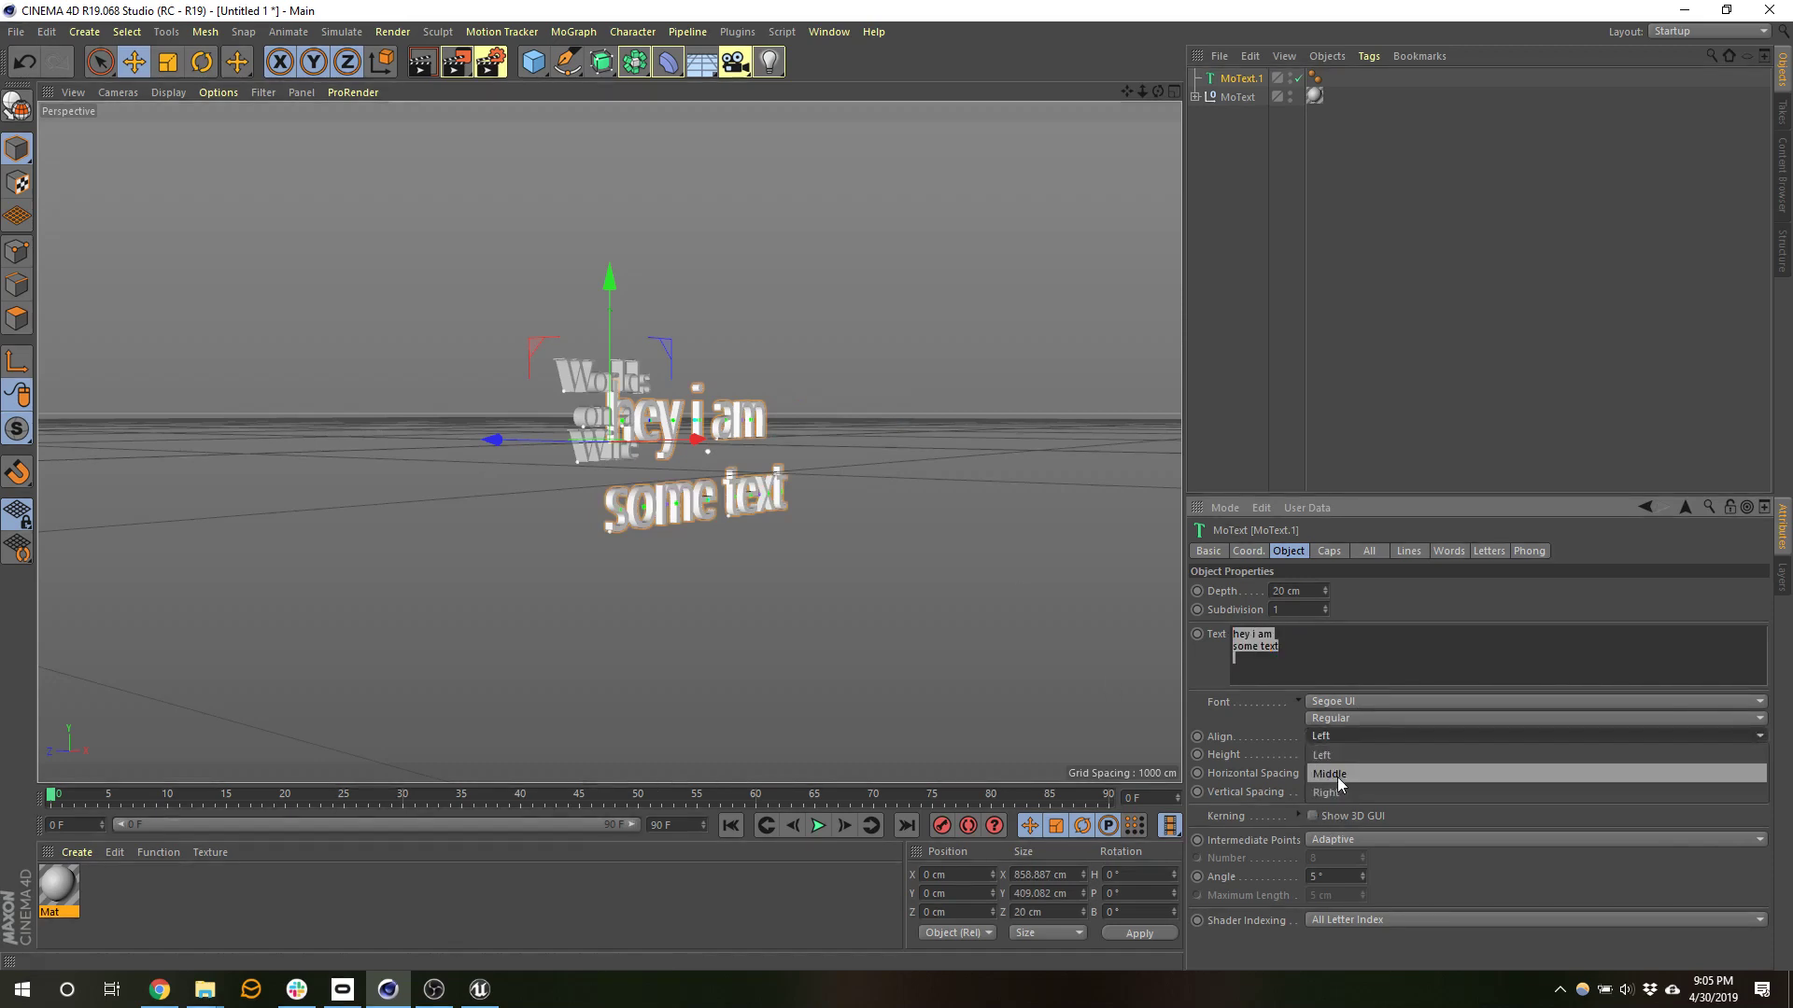
{"action": "left_click", "coordinate": [1337, 775]}
- Make the new MoText object editable and move the material tag from the original text object onto it
{"action": "left_click", "coordinate": [1228, 78]}
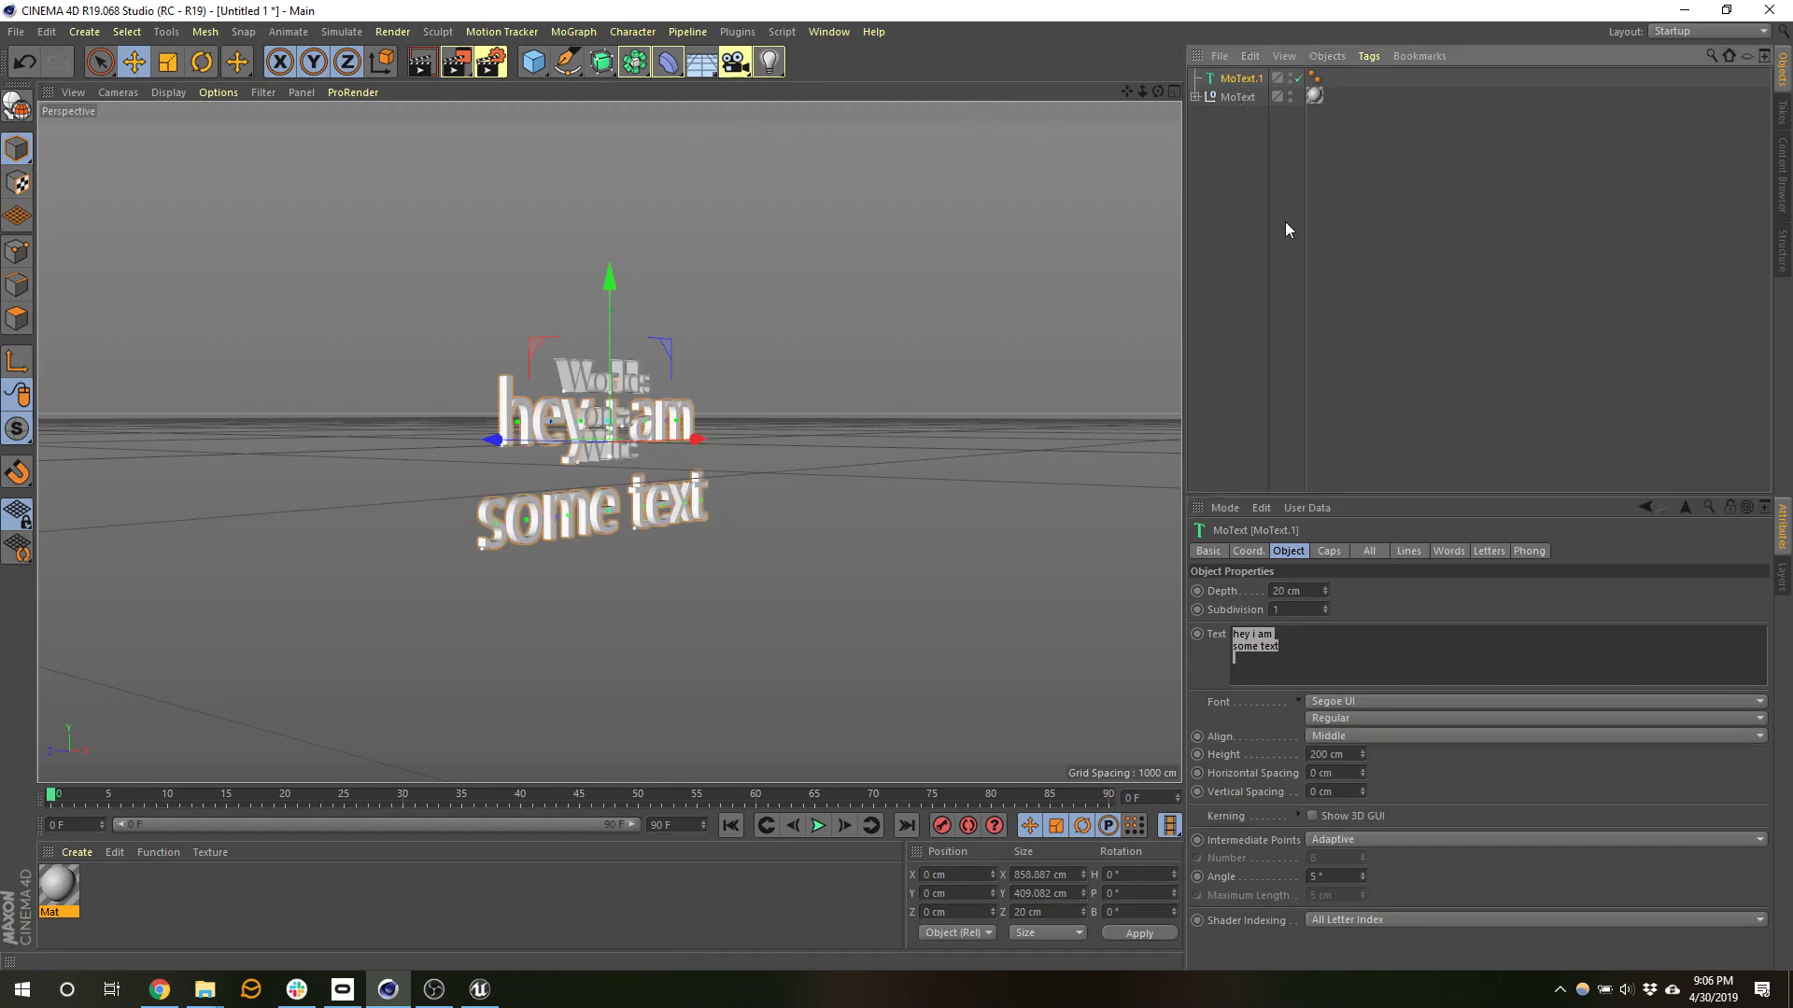
{"action": "left_click", "coordinate": [19, 102]}
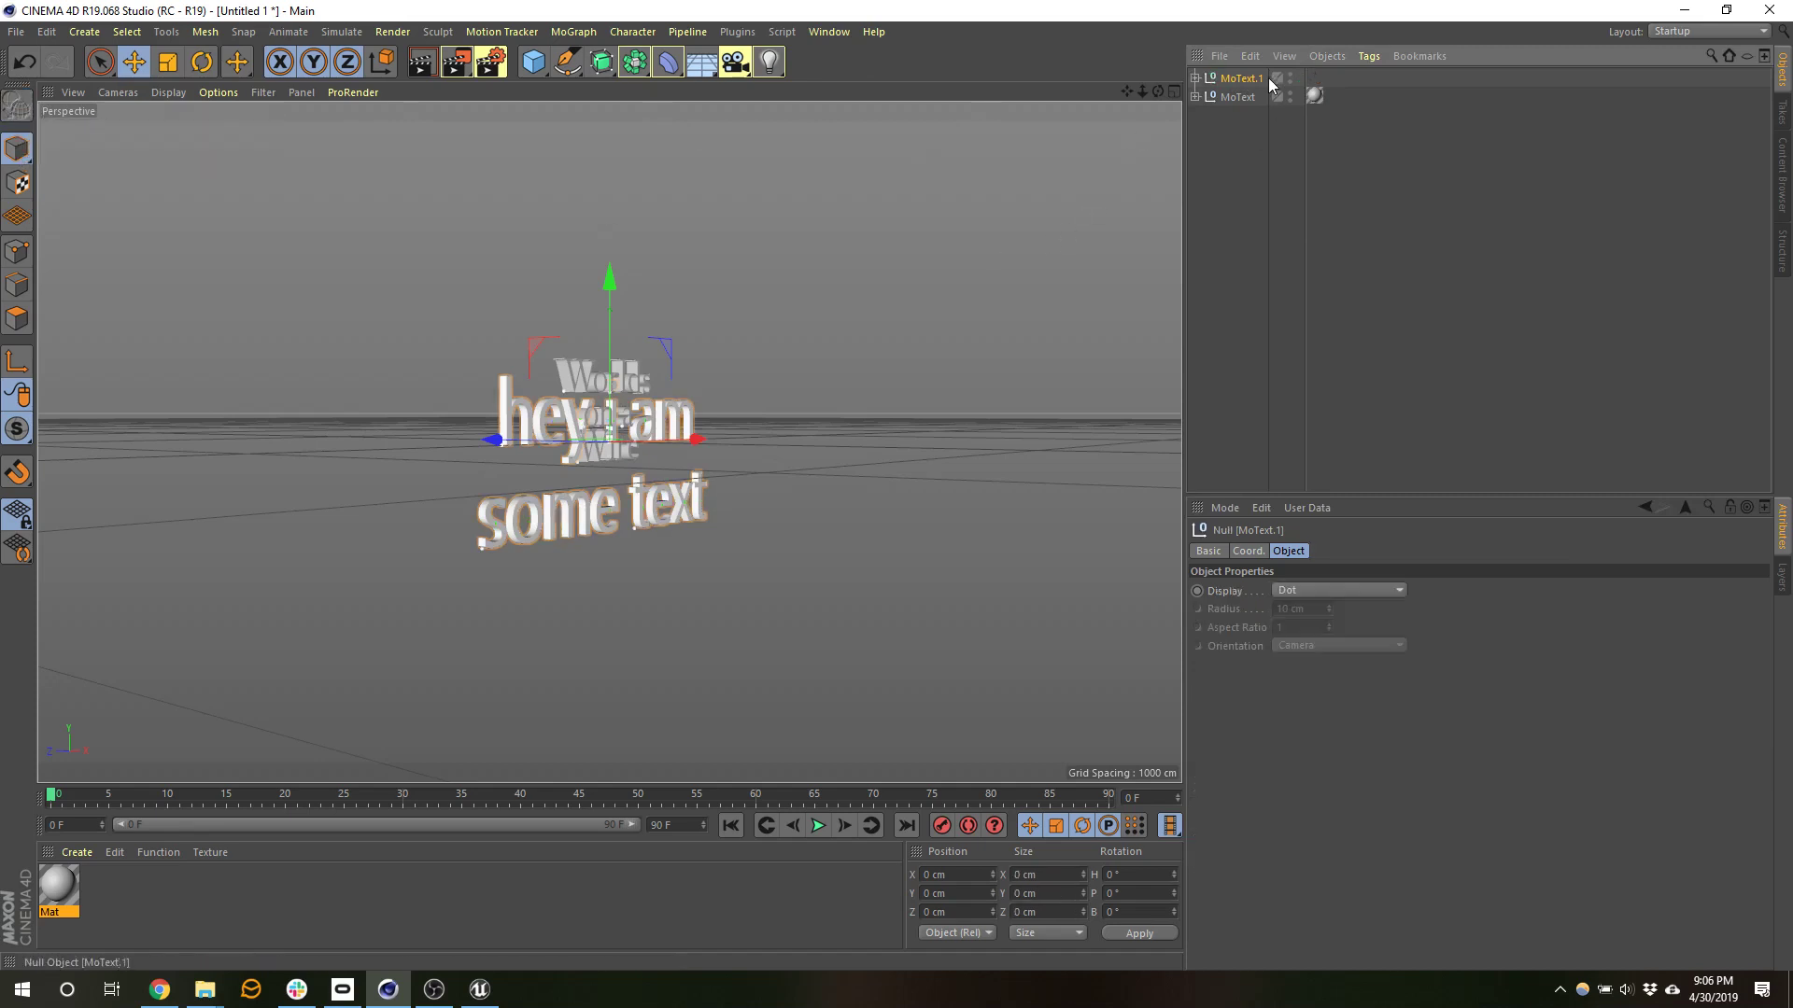
{"action": "left_click_drag", "start_coordinate": [1315, 95], "coordinate": [1315, 77]}
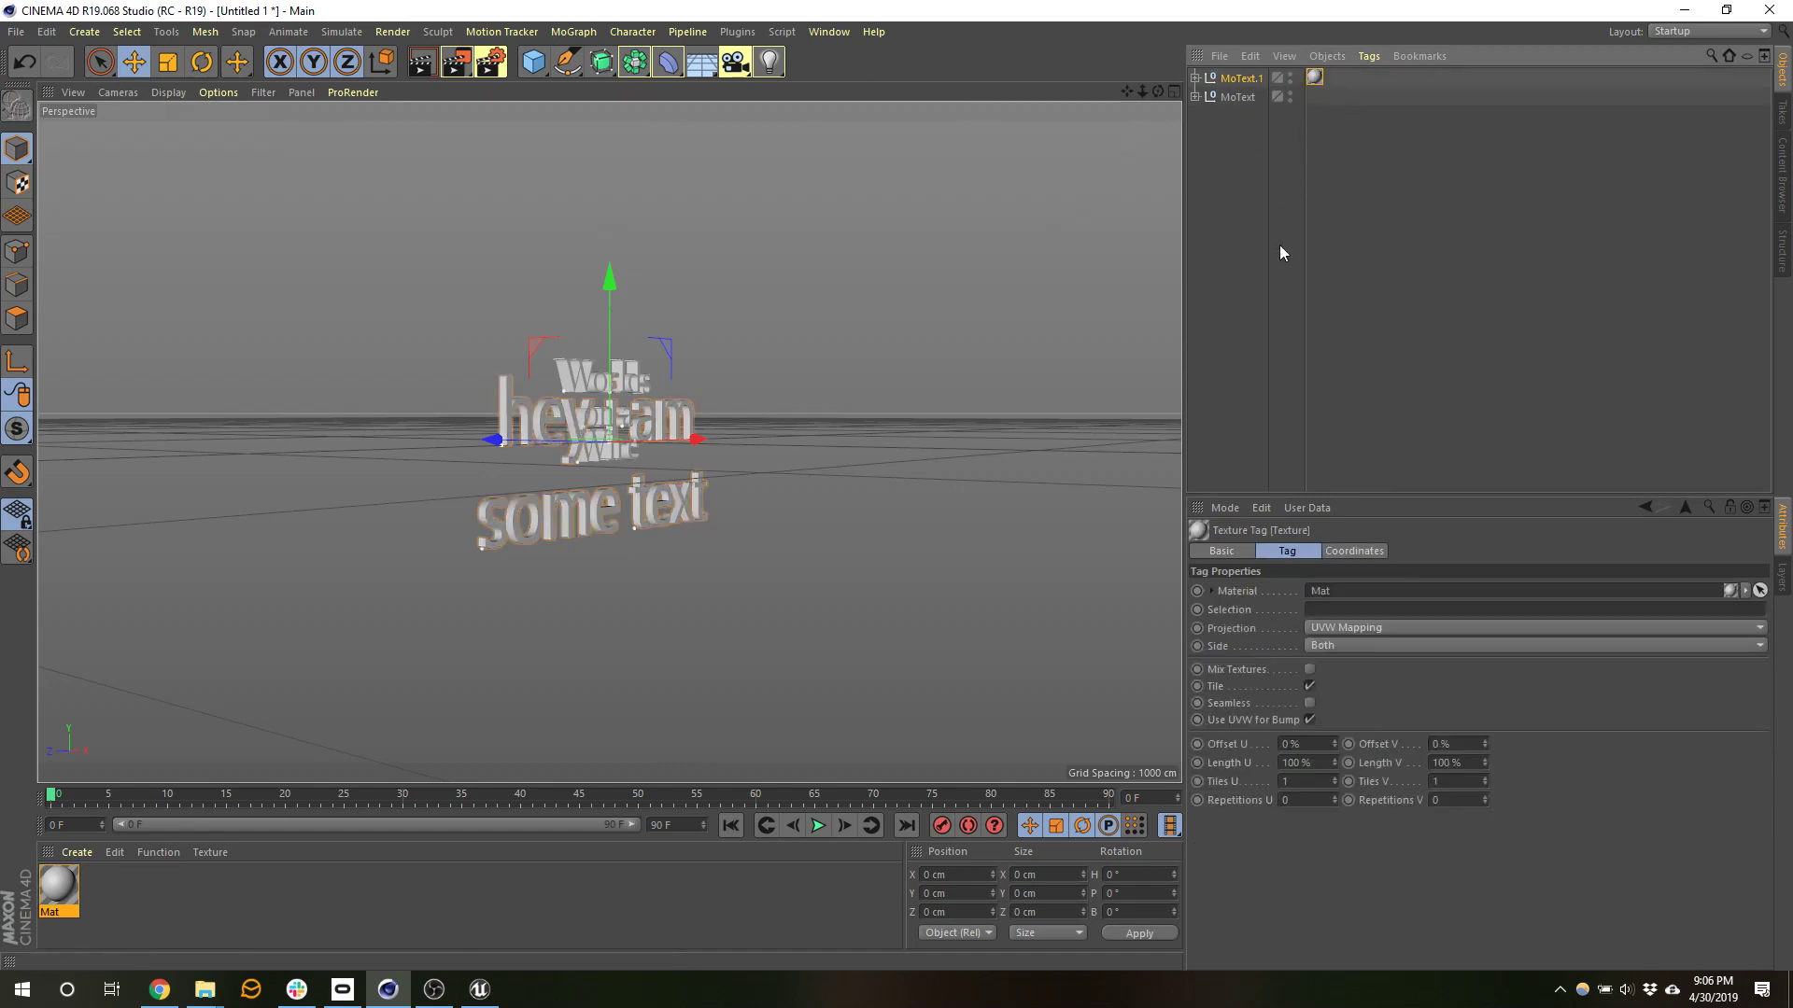
- Delete the original Worlds on a Wire text object from the scene
{"action": "left_click", "coordinate": [1234, 95]}
{"action": "key", "text": "Delete"}
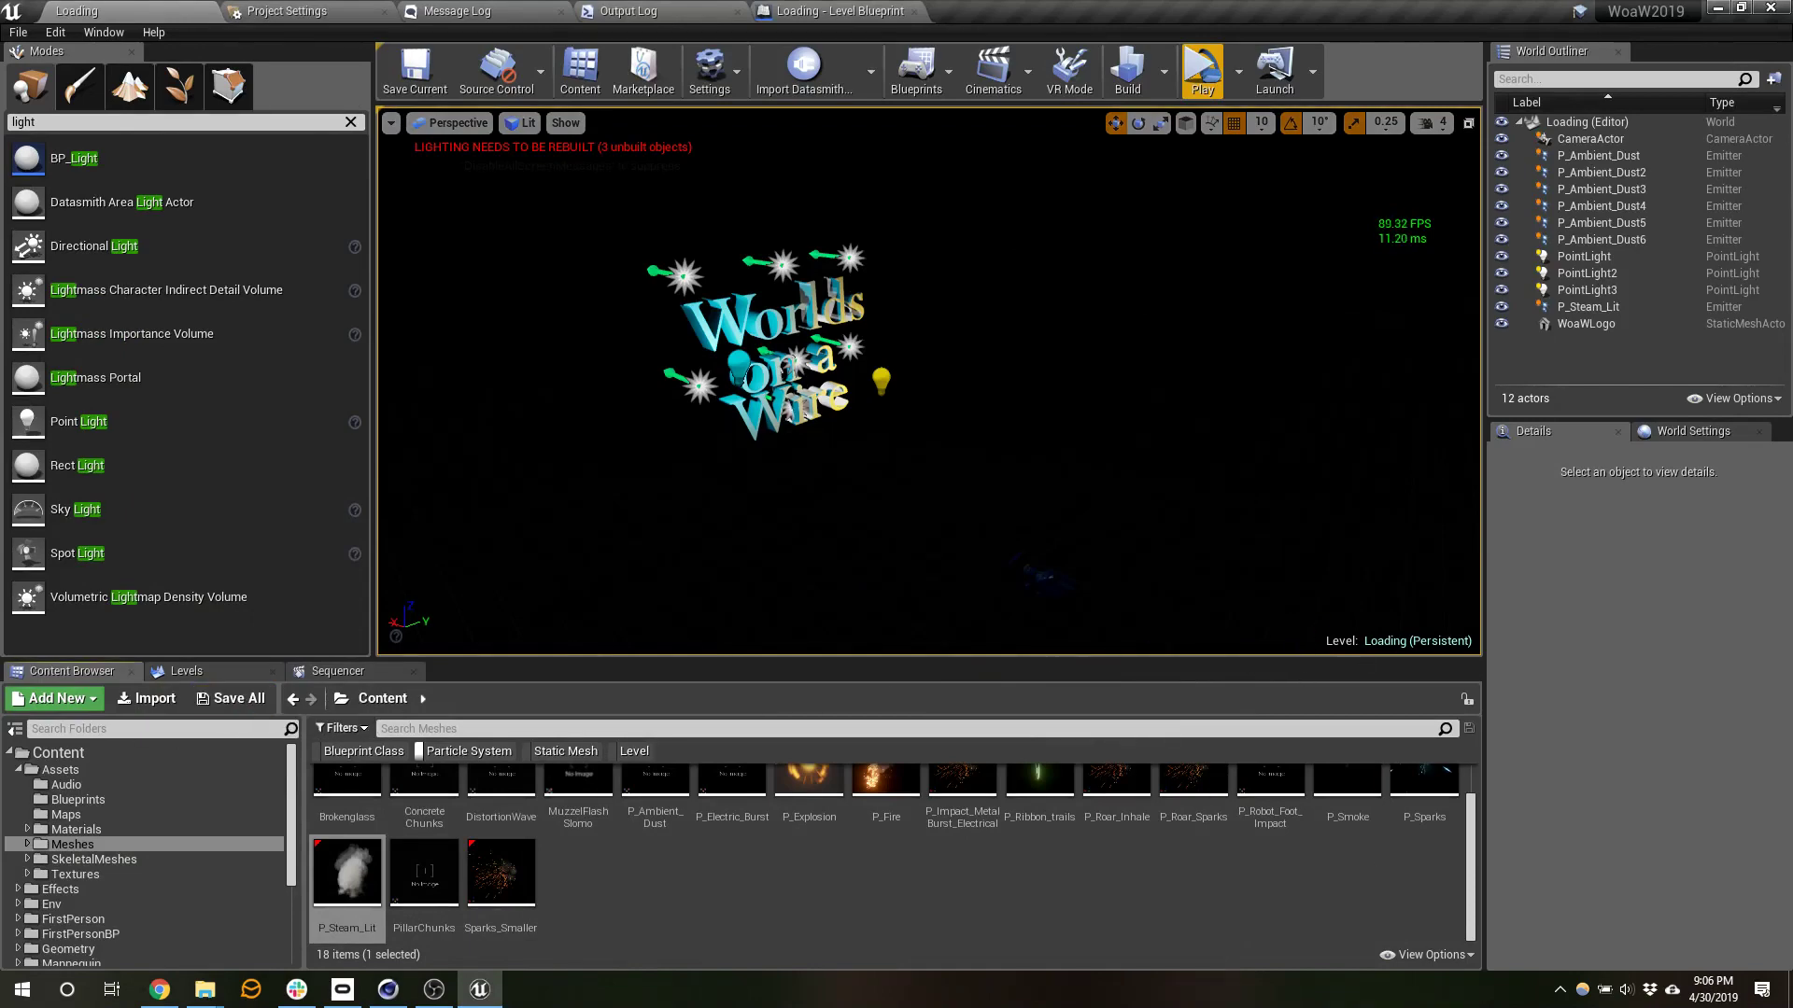
{"action": "left_click", "coordinate": [434, 990]}
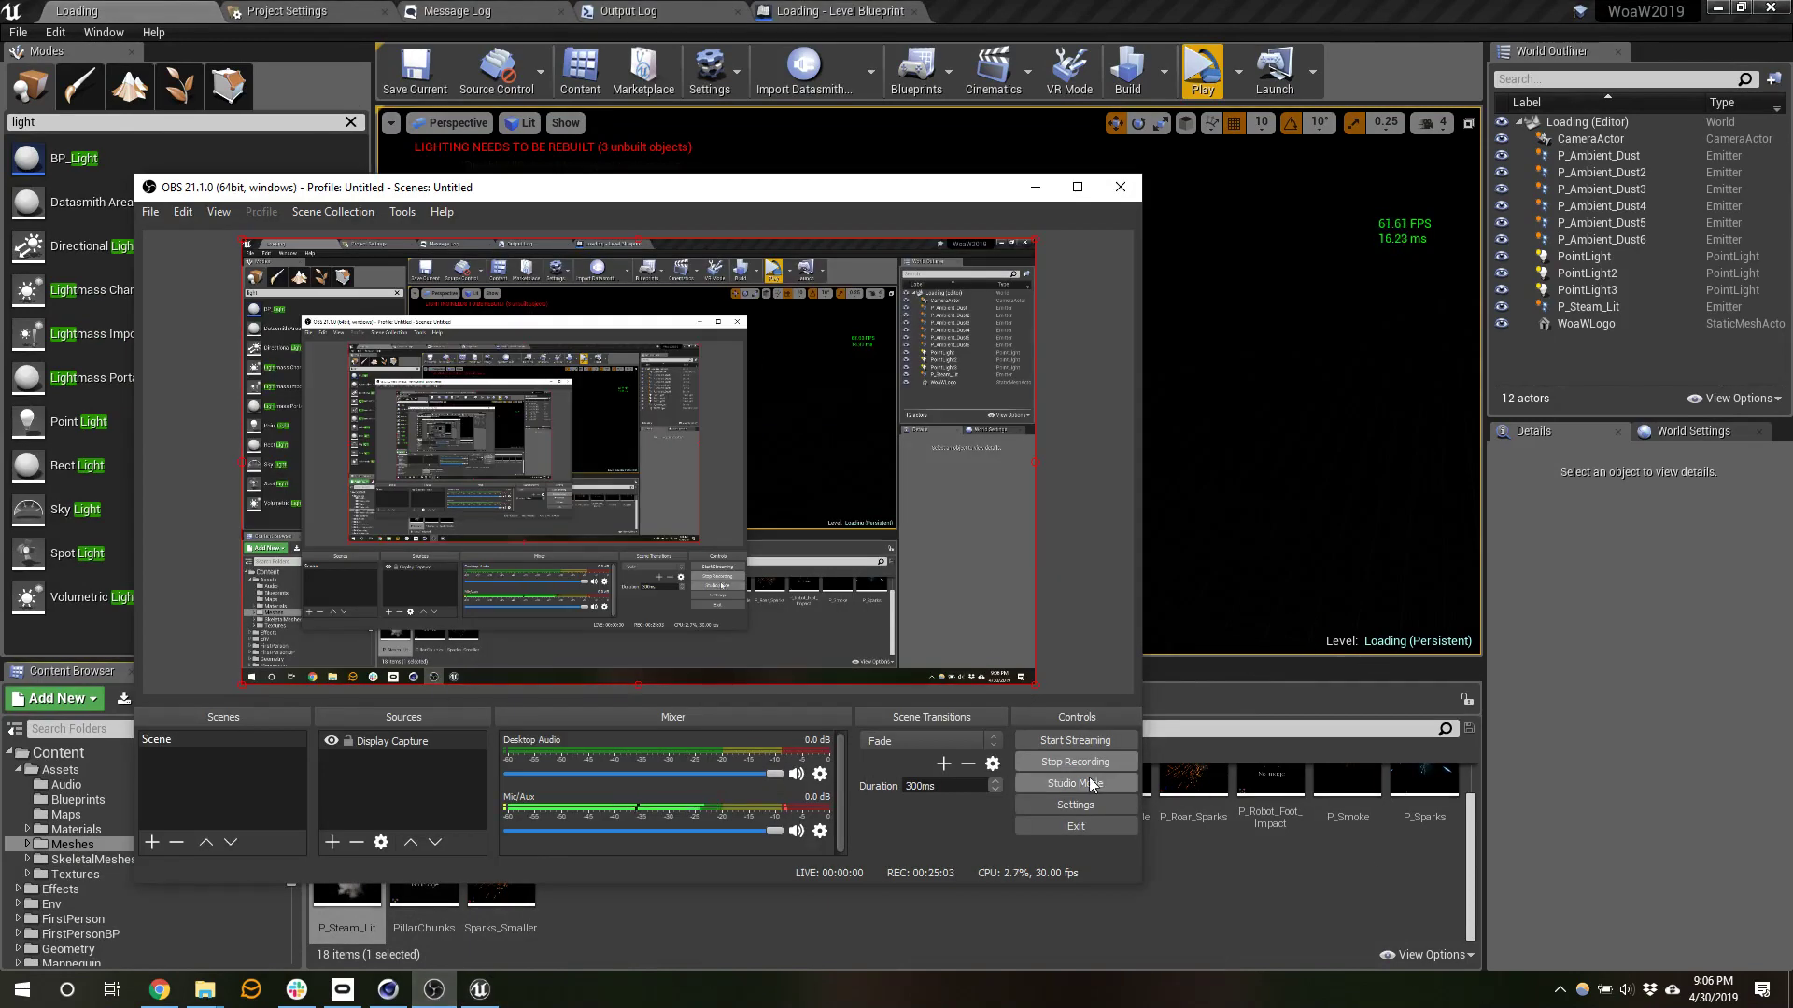